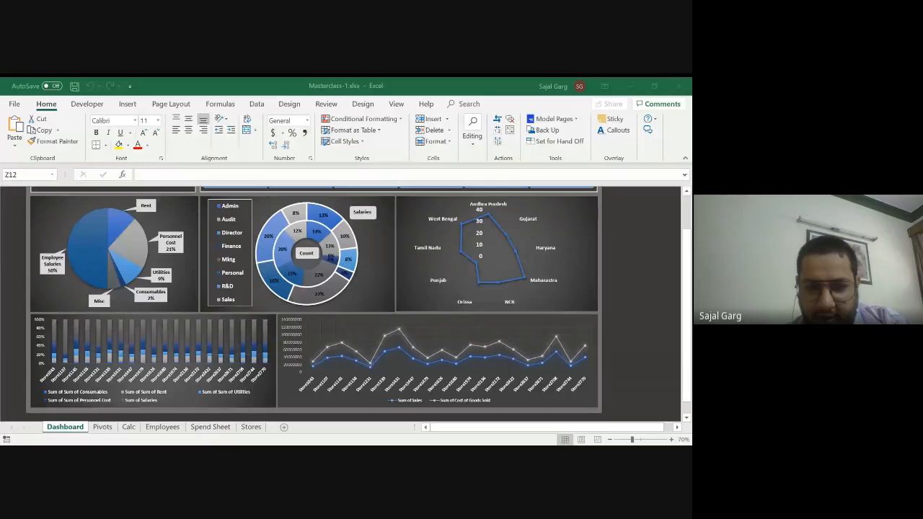
# Examine the dashboard's slicers and its pie, doughnut, radar, stacked column and line charts.
pyautogui.hotkey('alt', 'Tab')
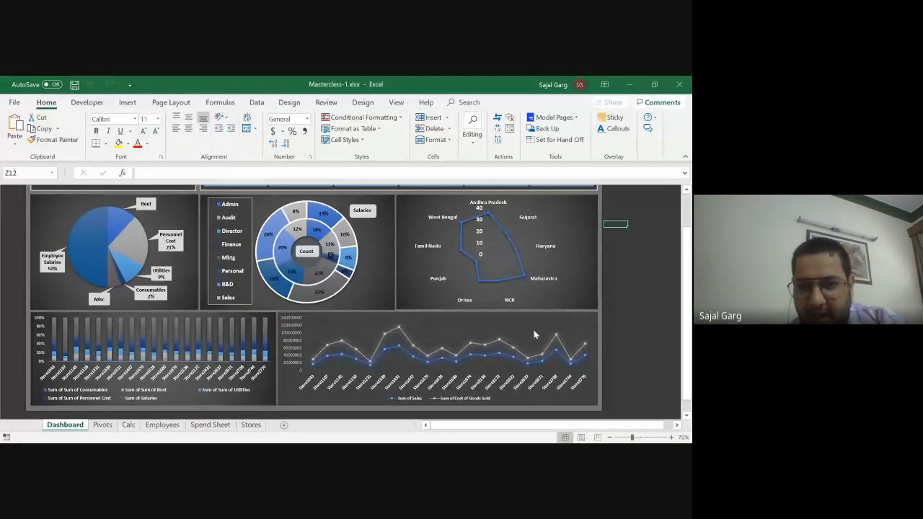
pyautogui.scroll(1, 641, 323)
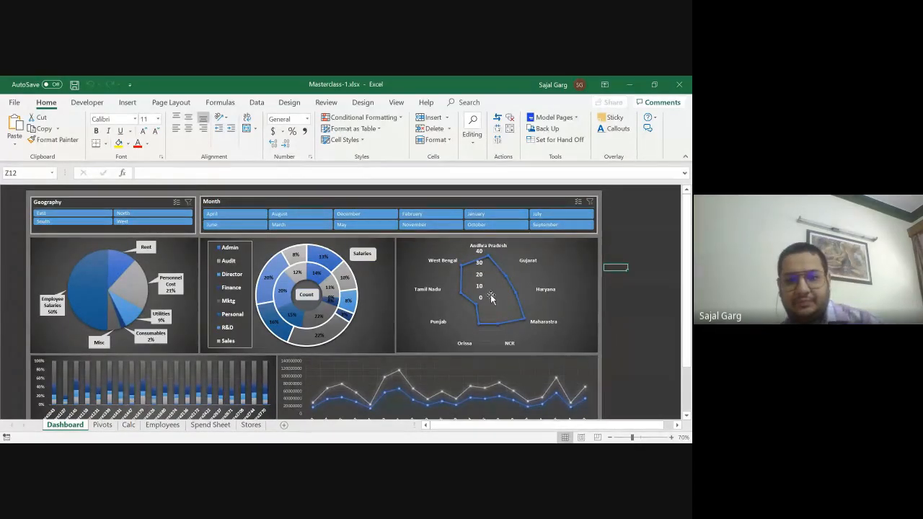
pyautogui.hotkey('alt', 'Tab')
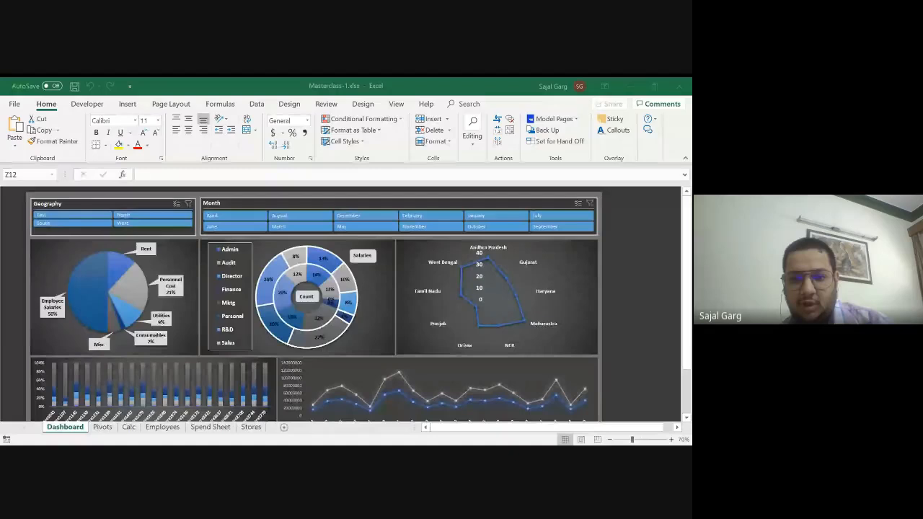
pyautogui.hotkey('alt', 'Tab')
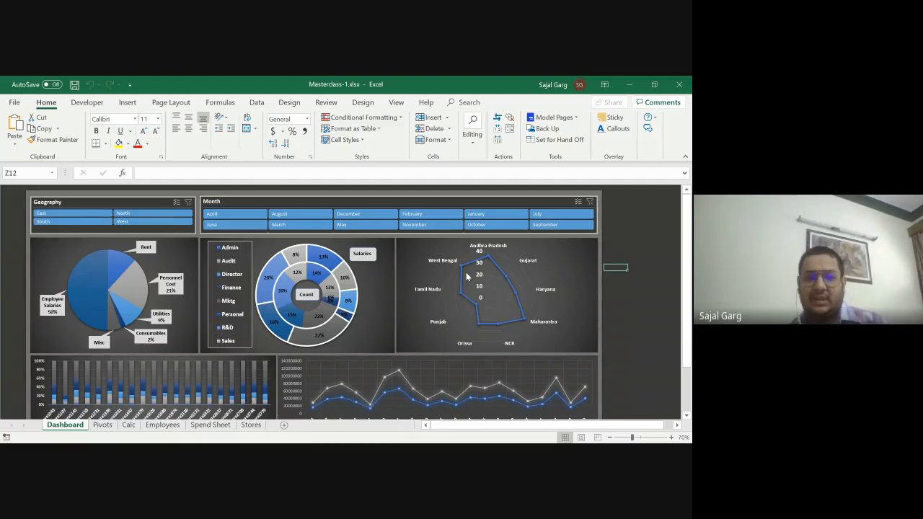
pyautogui.scroll(-1, 504, 318)
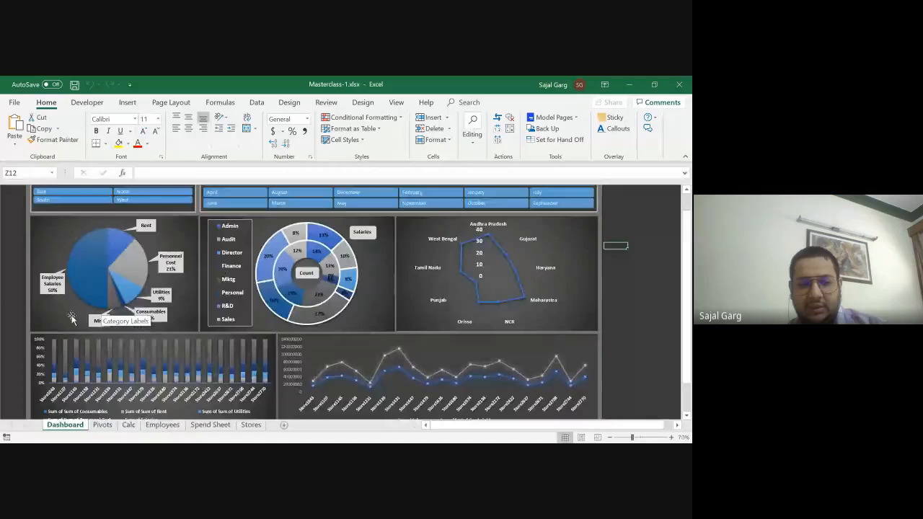
pyautogui.scroll(-3, 72, 320)
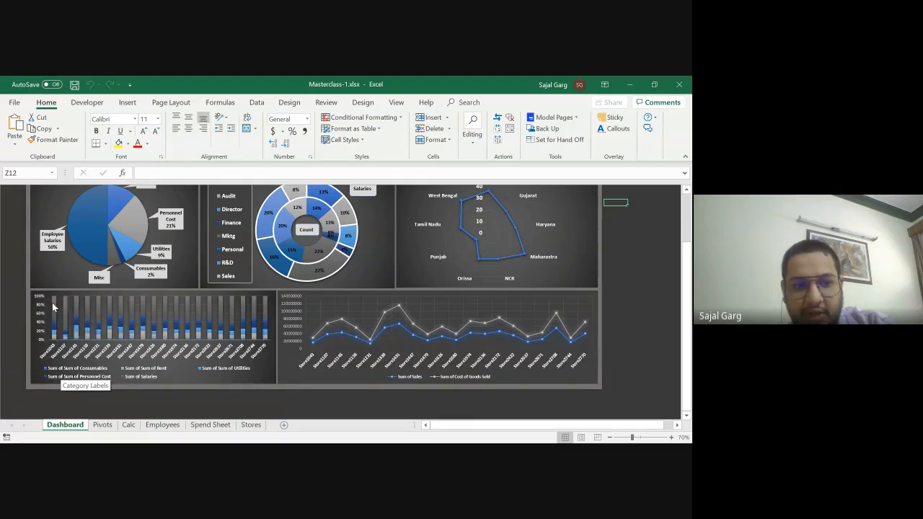
pyautogui.moveTo(56, 307)
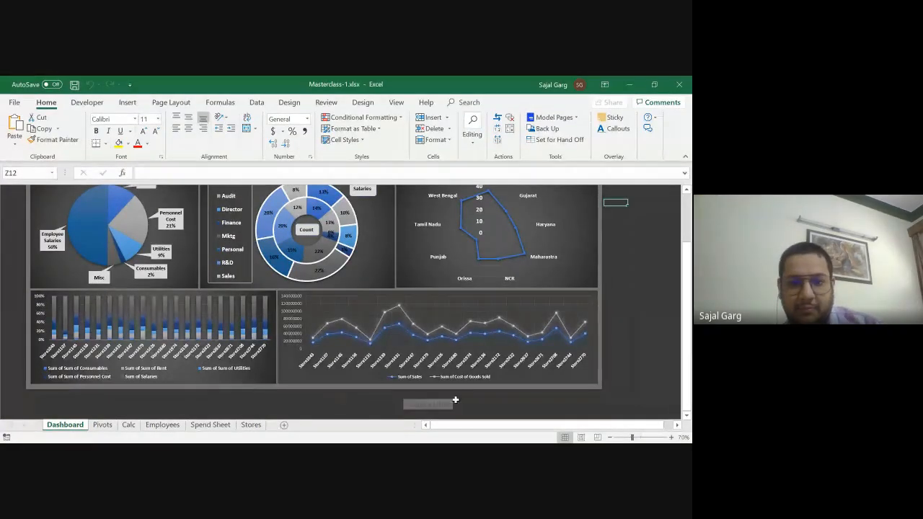
pyautogui.scroll(2, 470, 396)
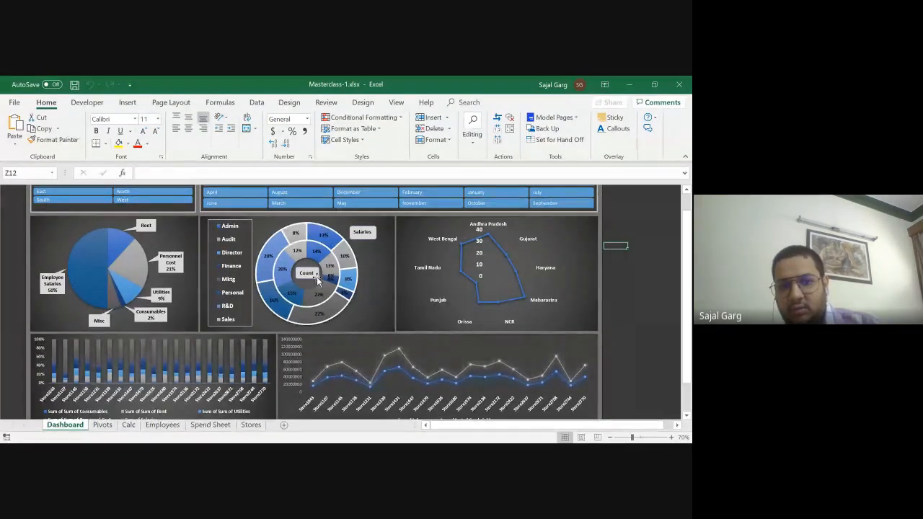
pyautogui.hotkey('alt', 'Tab')
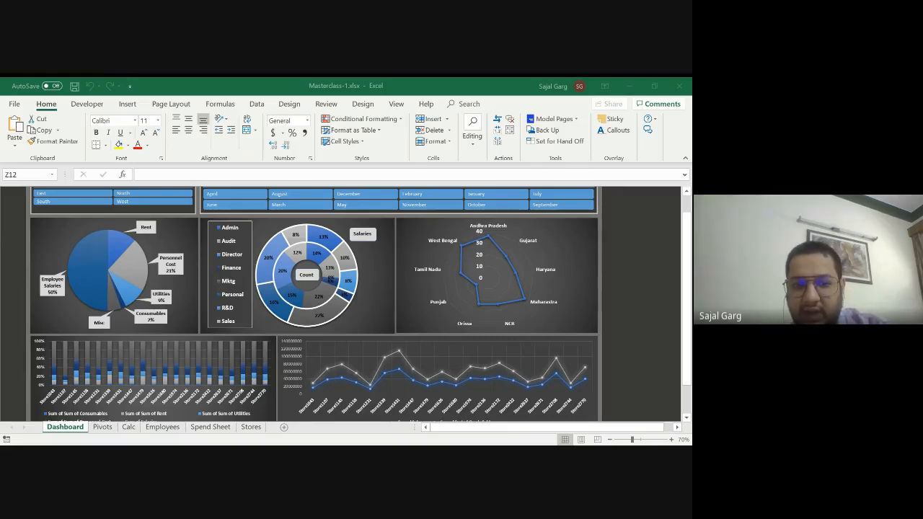
pyautogui.hotkey('alt', 'Tab')
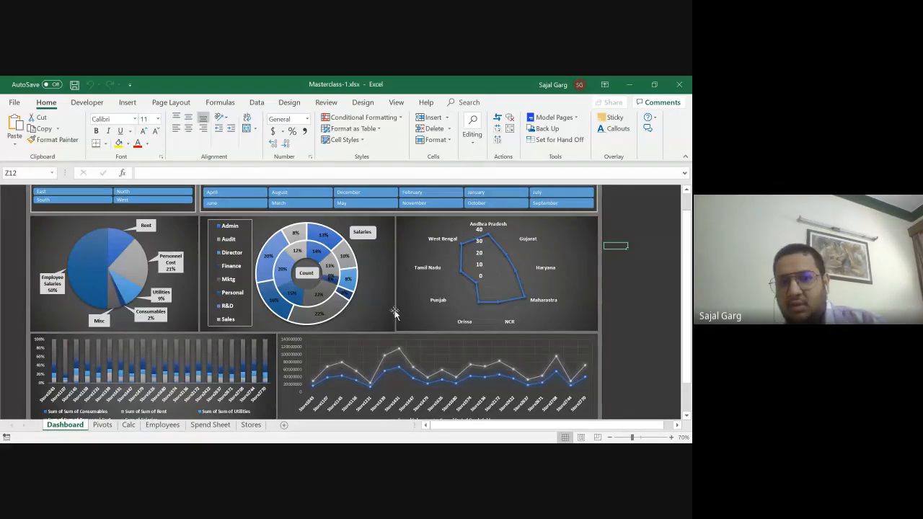
pyautogui.hotkey('alt', 'Tab')
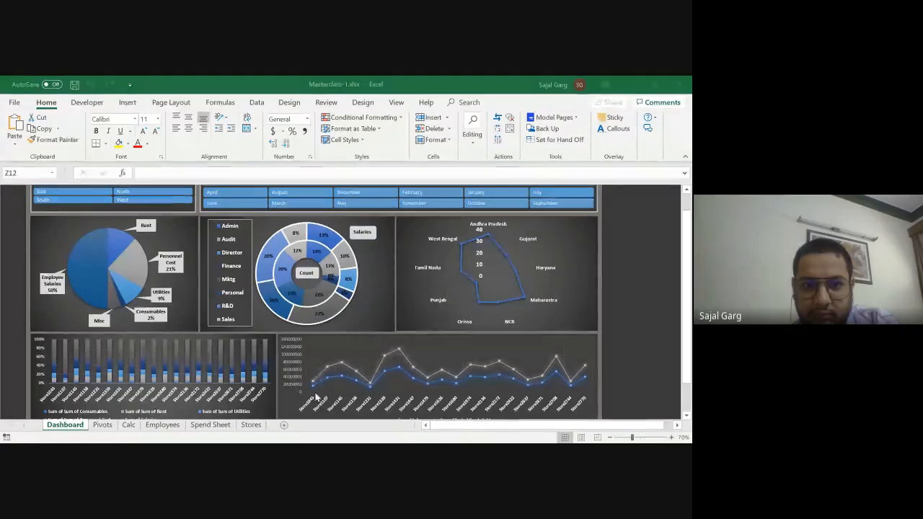
pyautogui.hotkey('alt', 'Tab')
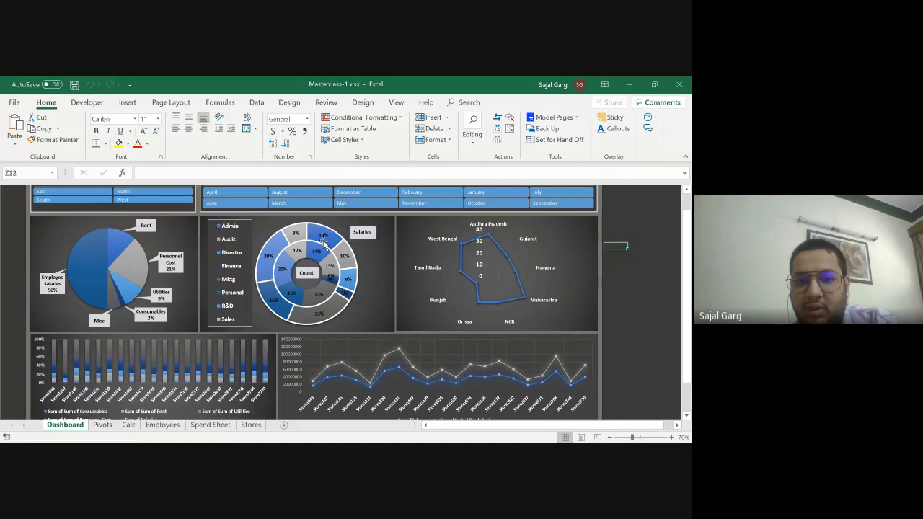
pyautogui.moveTo(322, 249)
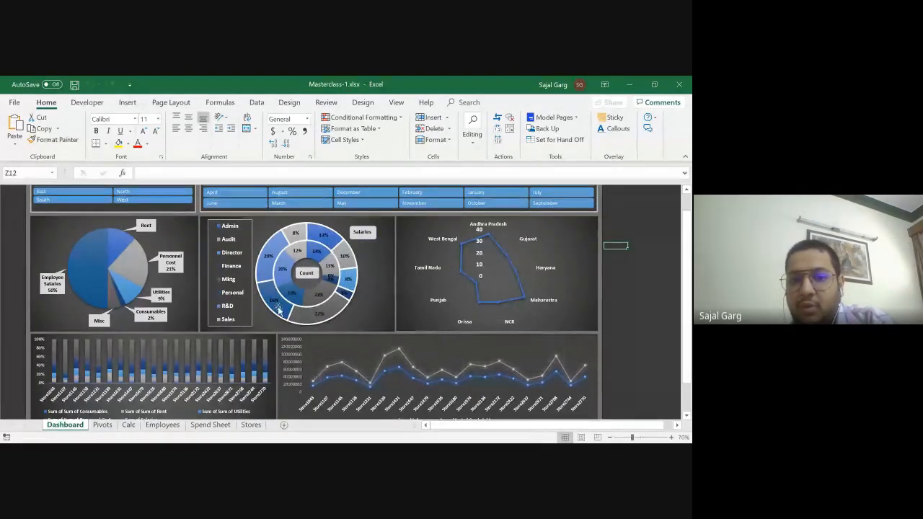
pyautogui.moveTo(294, 309)
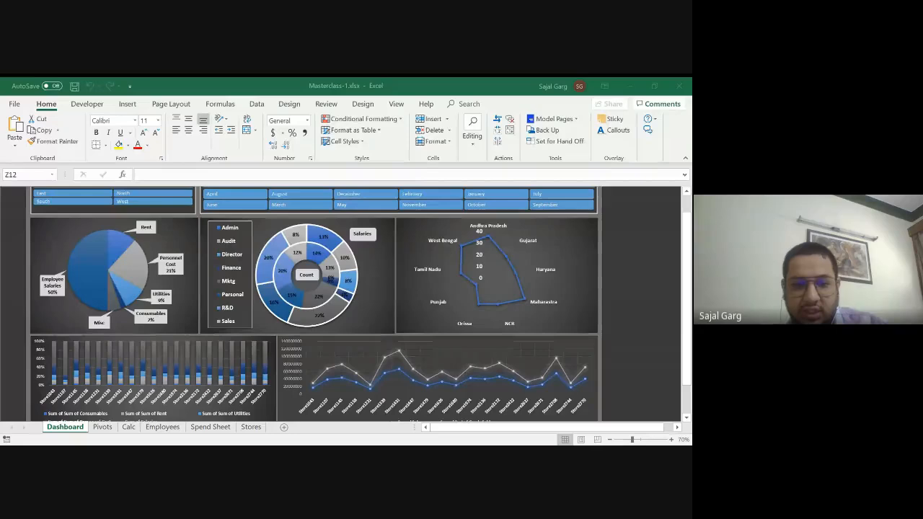
pyautogui.hotkey('alt', 'Tab')
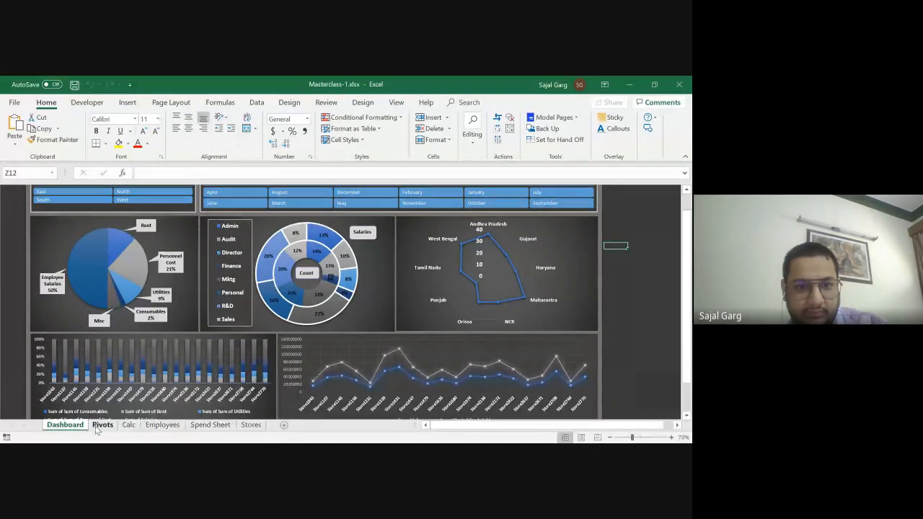
# Look through the pie and doughnut chart types offered for the department salary pivot table on the Pivots sheet.
pyautogui.click(102, 425)
pyautogui.scroll(-1, 310, 394)
pyautogui.scroll(1, 310, 394)
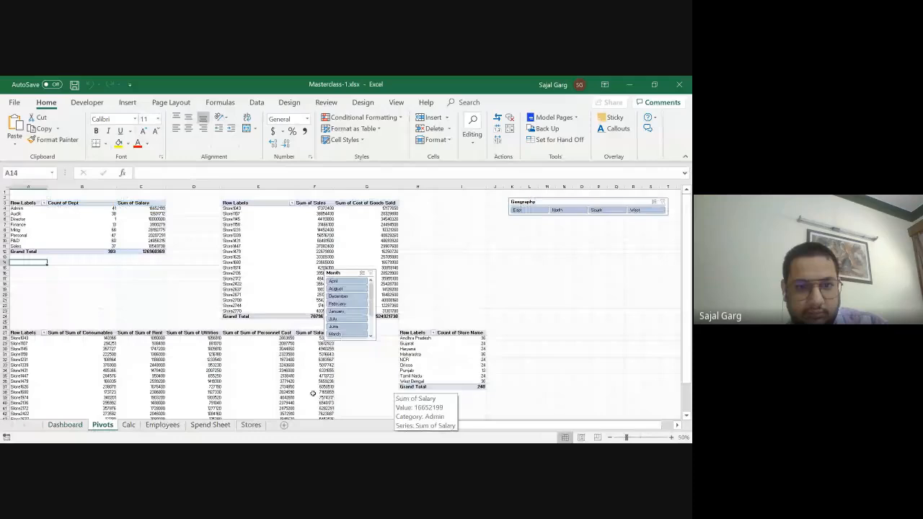
pyautogui.click(21, 219)
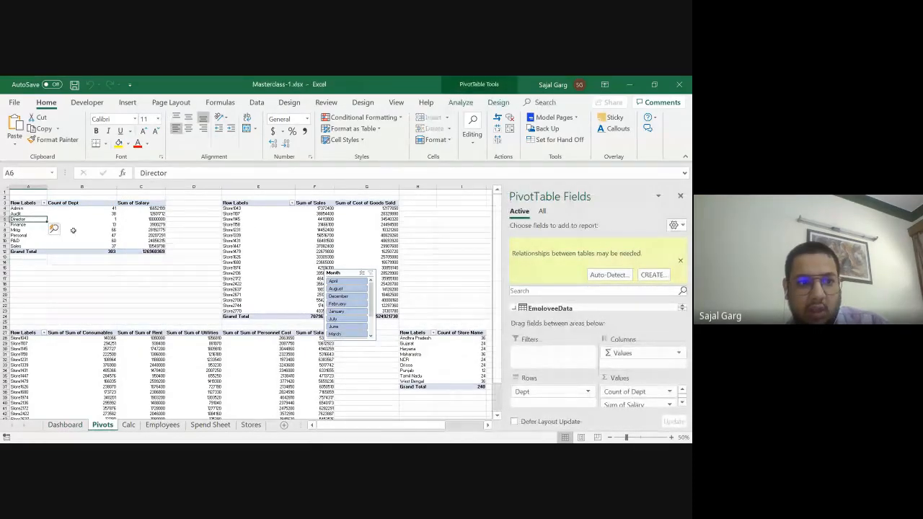
pyautogui.click(128, 103)
pyautogui.click(232, 141)
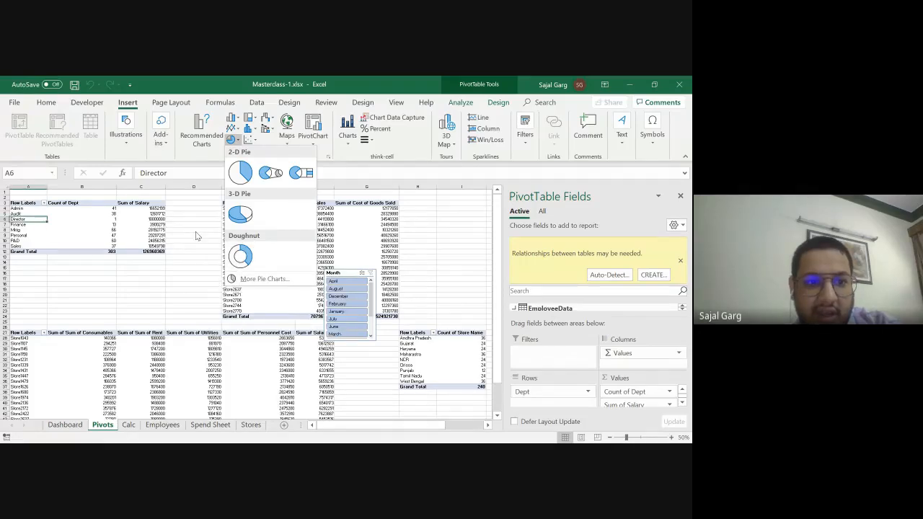
pyautogui.click(115, 200)
pyautogui.moveTo(20, 202)
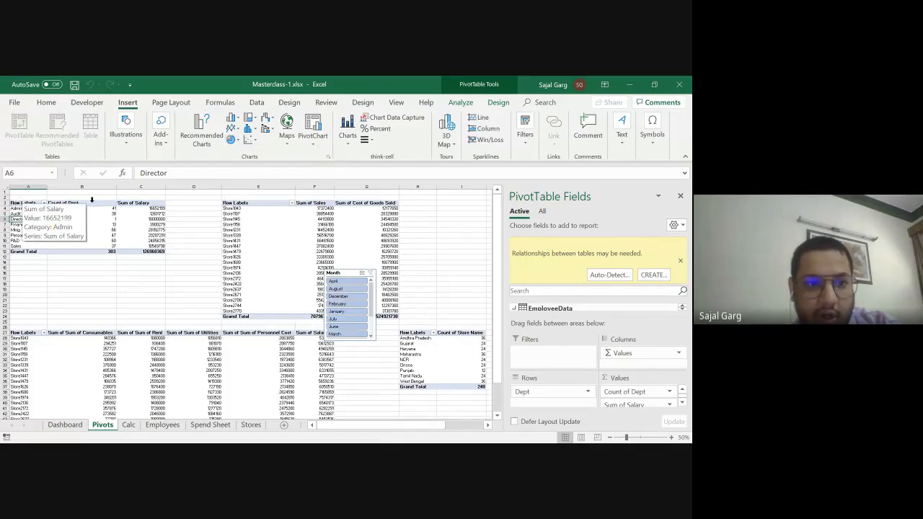
pyautogui.click(135, 204)
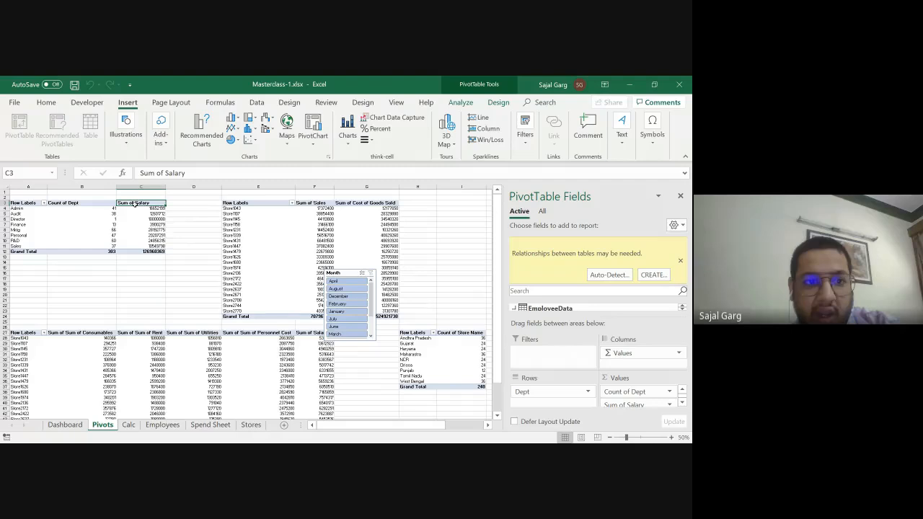
# Preview a doughnut chart for the store expense pivot table without inserting it, and close the field list.
pyautogui.click(109, 360)
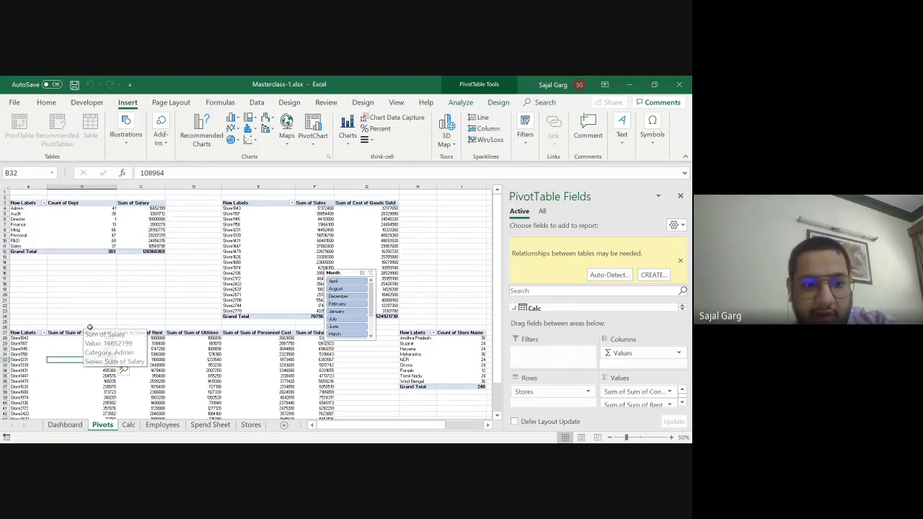
pyautogui.click(231, 140)
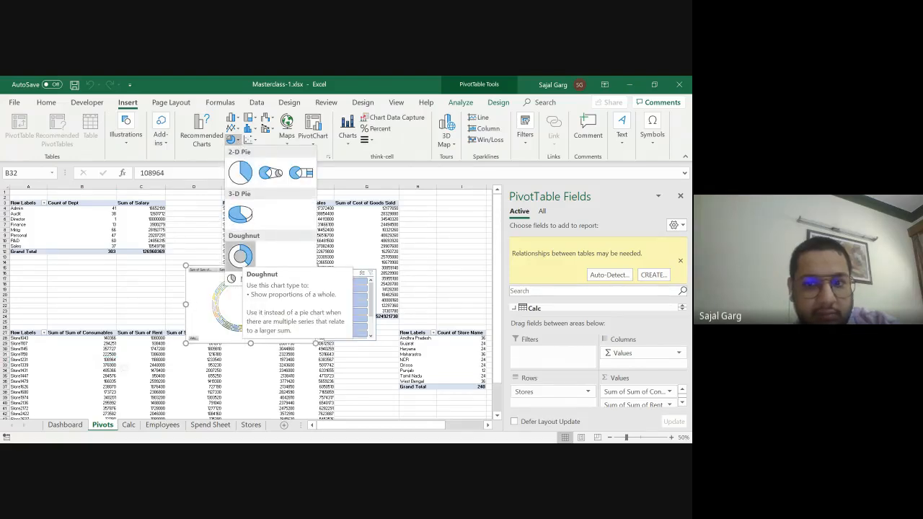
pyautogui.click(133, 262)
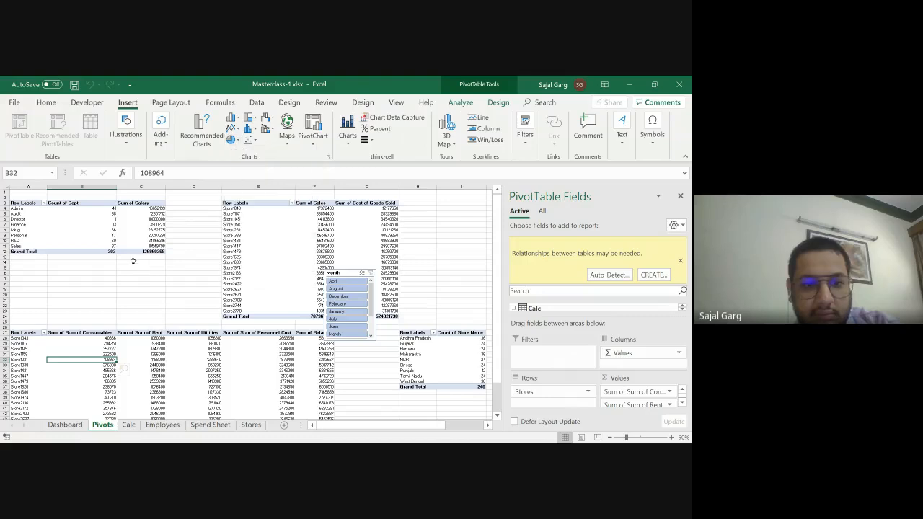
pyautogui.click(680, 197)
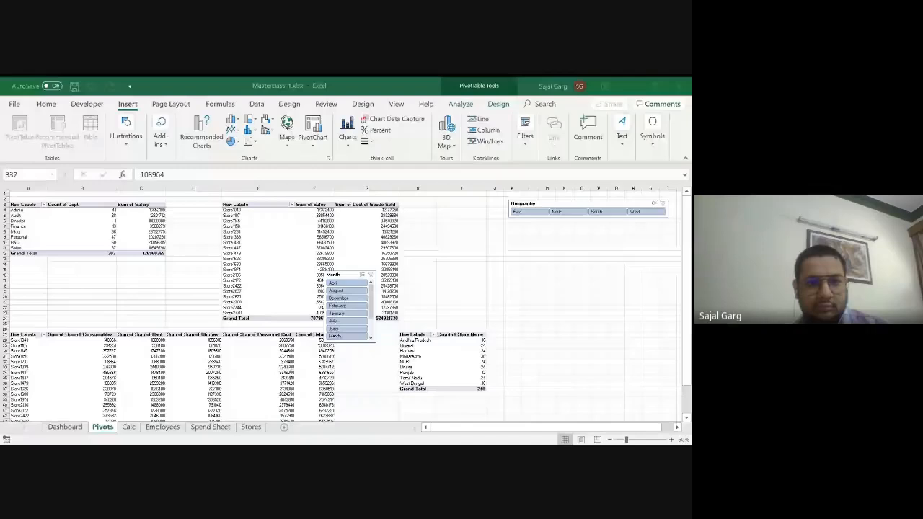
# Filter the Dashboard sheet's charts to the East geography.
pyautogui.click(64, 424)
pyautogui.scroll(1, 108, 324)
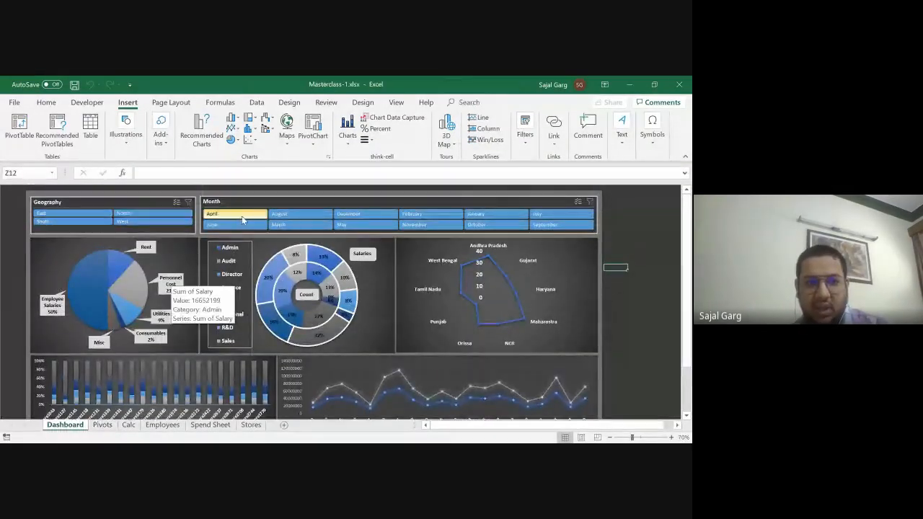
pyautogui.click(73, 214)
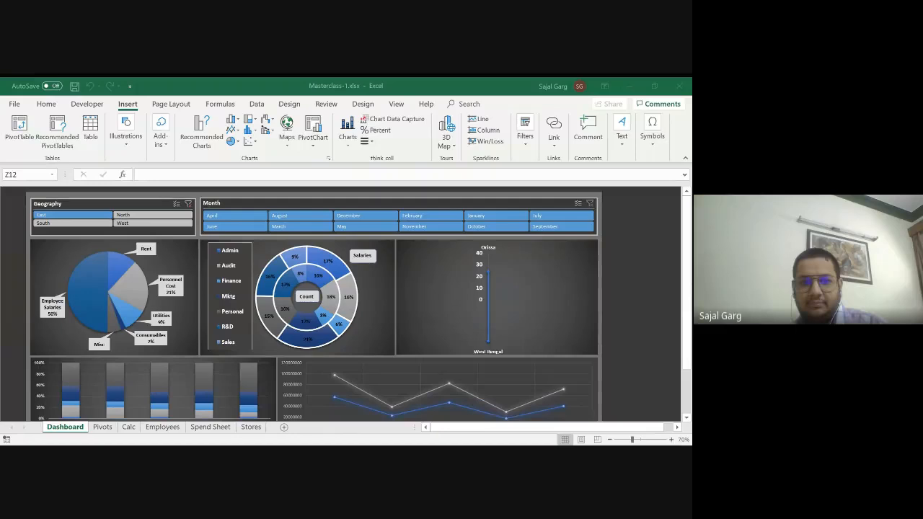
# Clear the dashboard's Geography slicer filter and deselect the slicer.
pyautogui.click(182, 203)
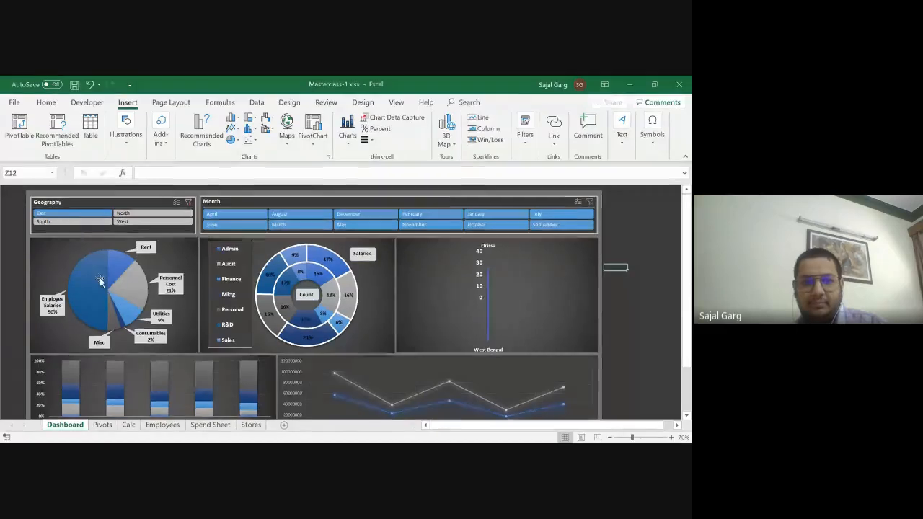
pyautogui.click(185, 203)
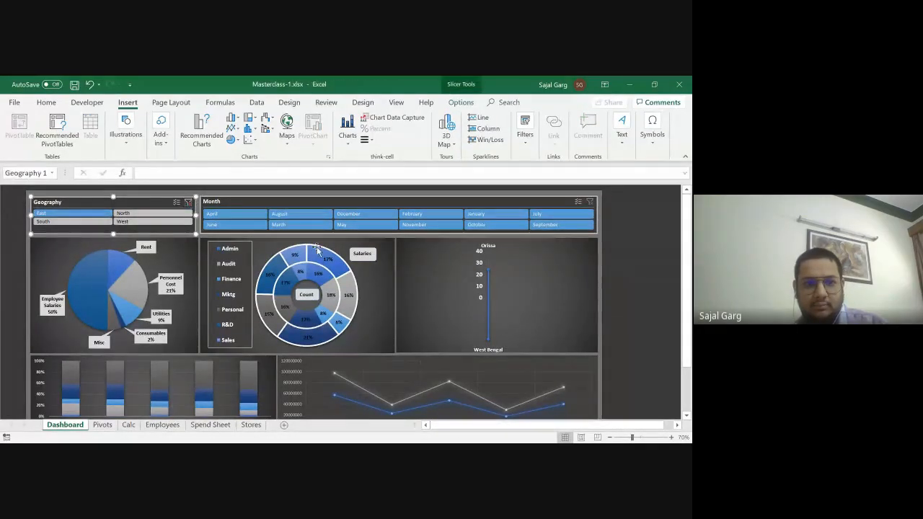
pyautogui.hotkey('alt', 'c')
pyautogui.click(639, 342)
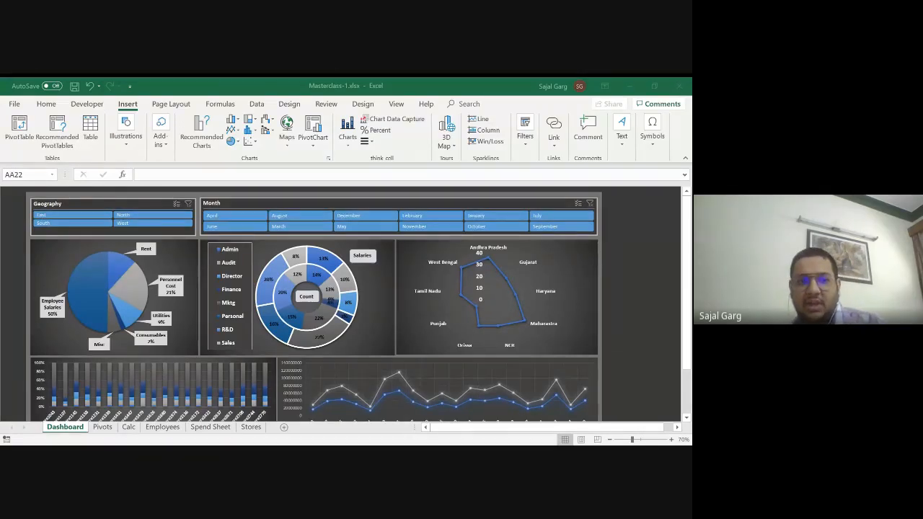
pyautogui.click(640, 339)
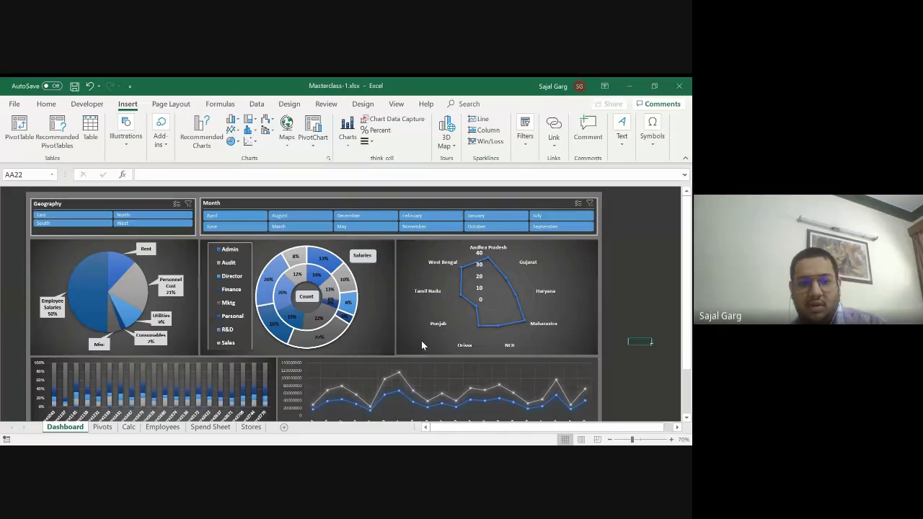
# View the employee records on the Employees sheet and the store data on the Stores sheet.
pyautogui.click(158, 427)
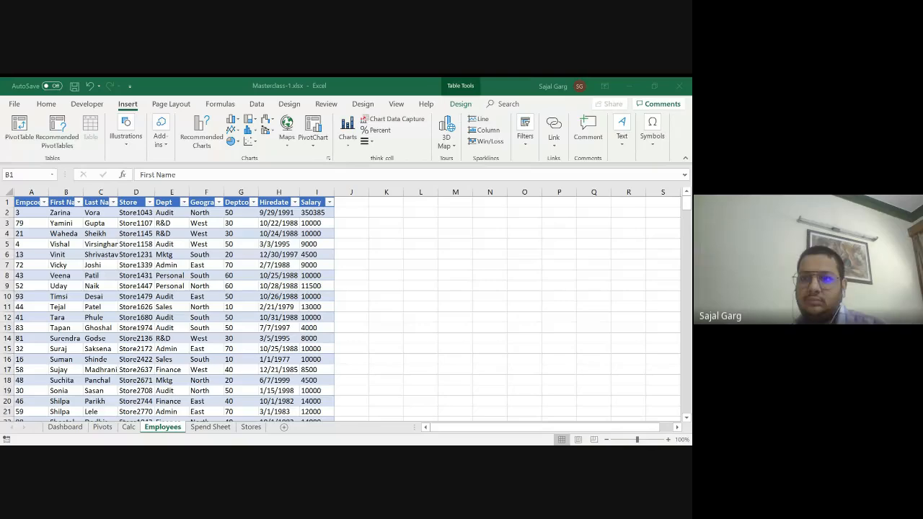
pyautogui.hotkey('alt', 'Tab')
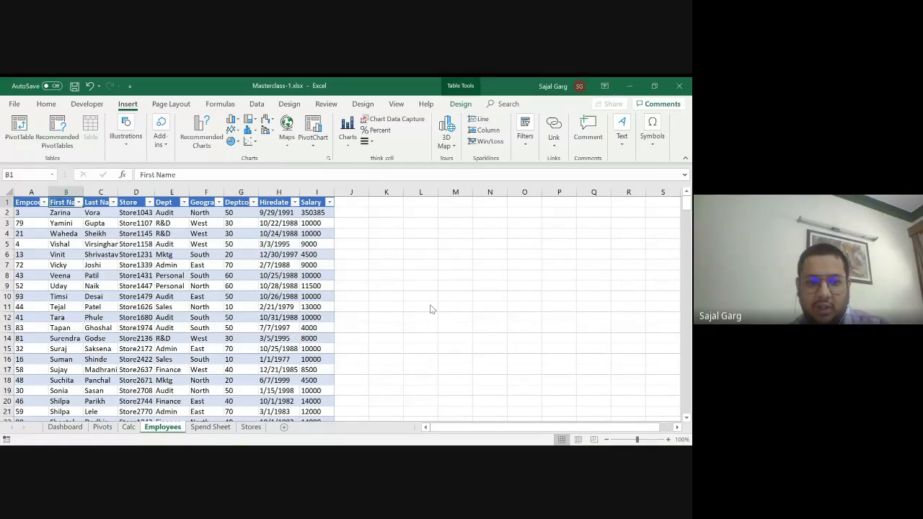
pyautogui.click(250, 425)
pyautogui.press('Left')
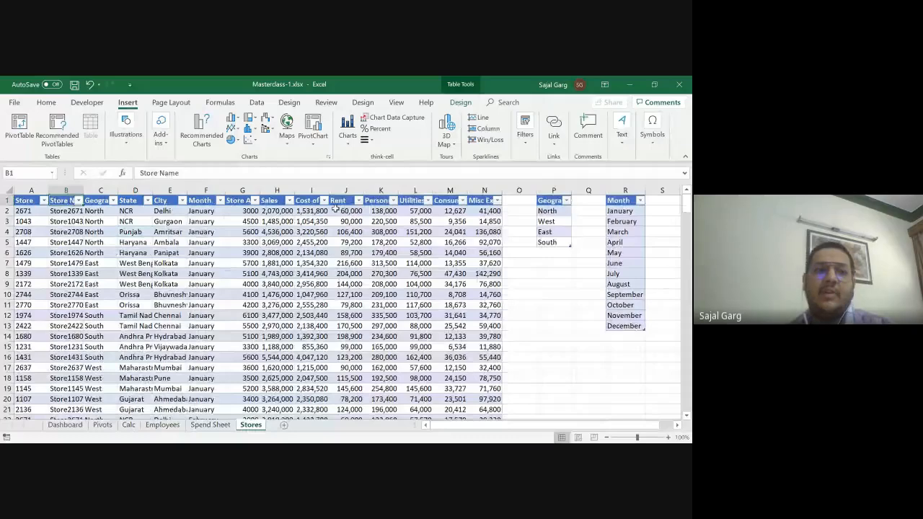
# Filter the Geography column of the Stores table to show only the North region.
pyautogui.press('Right')
pyautogui.hotkey('alt', 'Down')
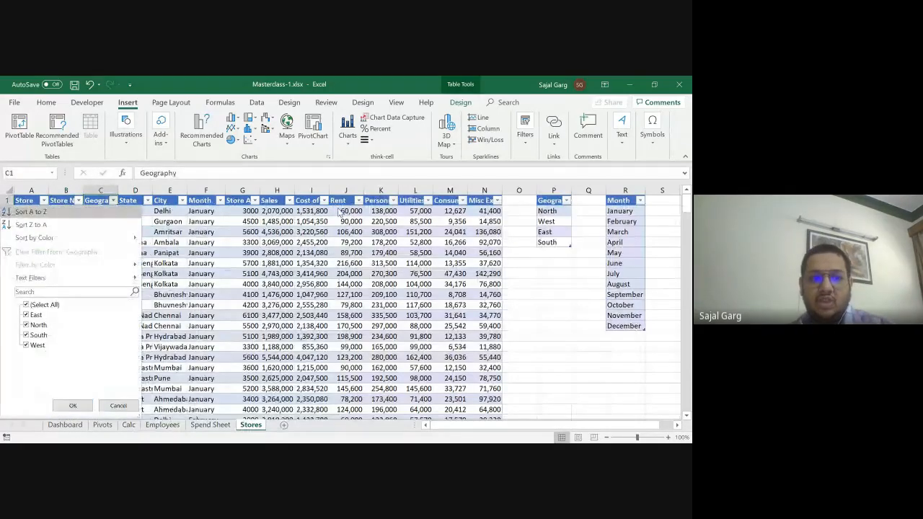
pyautogui.press('Down')
pyautogui.press('Down')
pyautogui.press('Down')
pyautogui.press('Down')
pyautogui.press('Down')
pyautogui.press('space')
pyautogui.press('Down')
pyautogui.press('Down')
pyautogui.press('space')
pyautogui.press('Return')
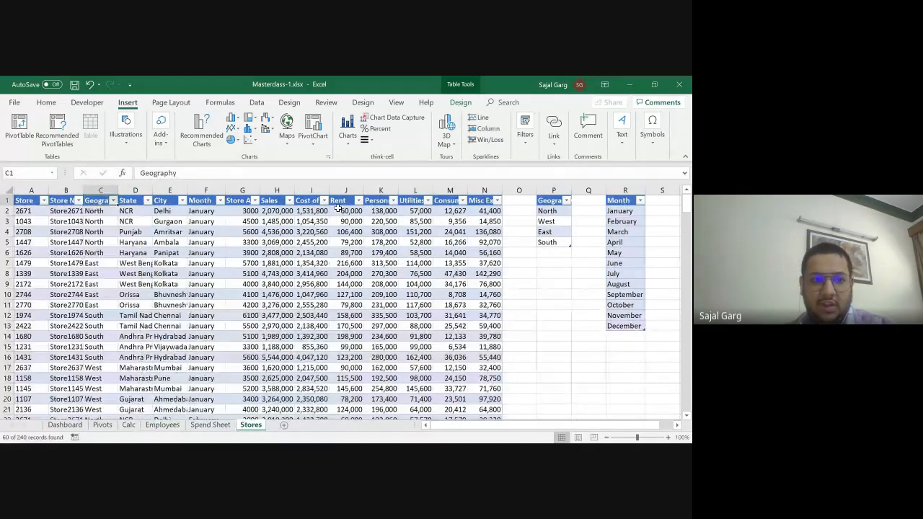
# Filter the Store Name column of the Stores table to show only Store1043.
pyautogui.press('Left')
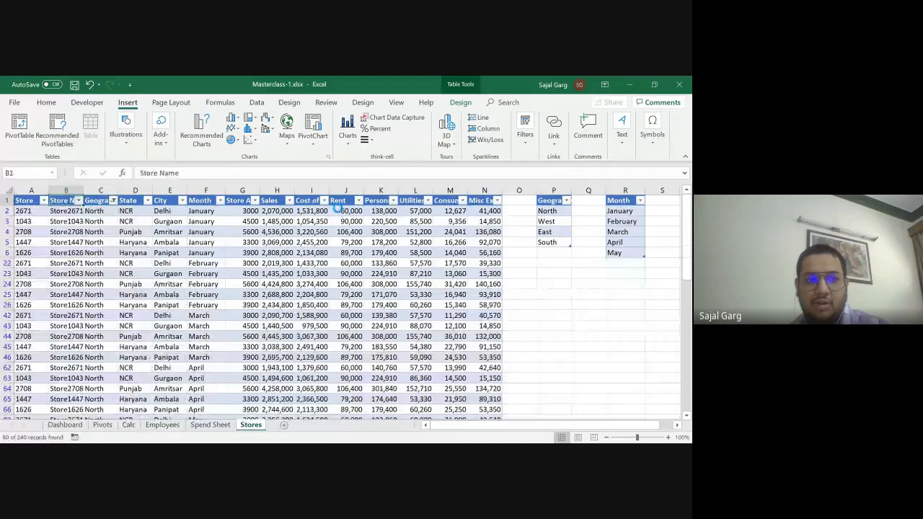
pyautogui.hotkey('alt', 'Down')
pyautogui.press('Down')
pyautogui.press('Down')
pyautogui.press('Down')
pyautogui.press('Down')
pyautogui.press('Down')
pyautogui.press('space')
pyautogui.press('Down')
pyautogui.press('space')
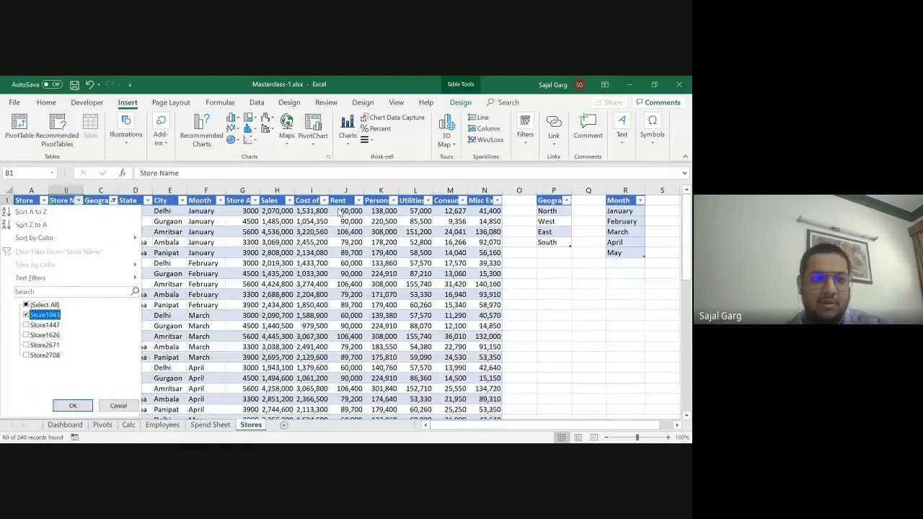
pyautogui.press('Return')
# Examine the monthly store area, sales and cost figures of Store1043 in the Stores table.
pyautogui.press('Down')
pyautogui.press('Right')
pyautogui.press('Right')
pyautogui.press('Right')
pyautogui.press('Right')
pyautogui.press('Right')
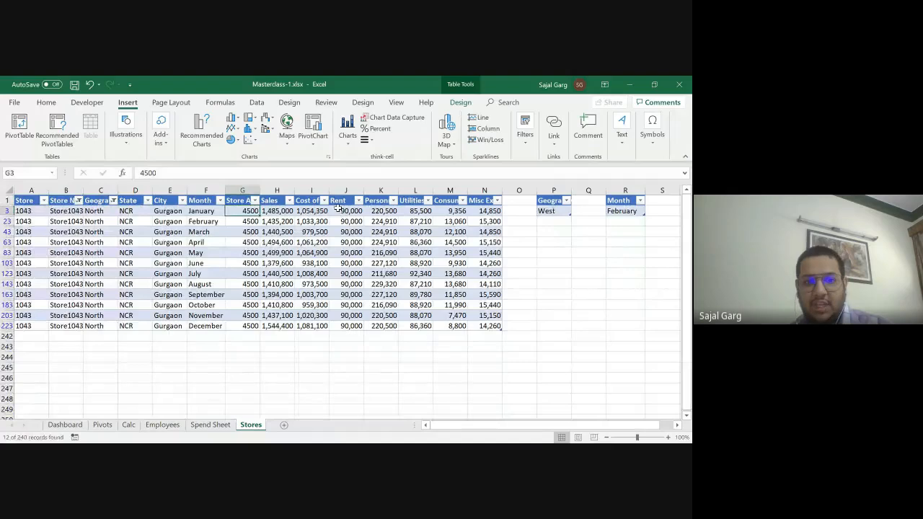
pyautogui.hotkey('ctrl', 'shift', 'Down')
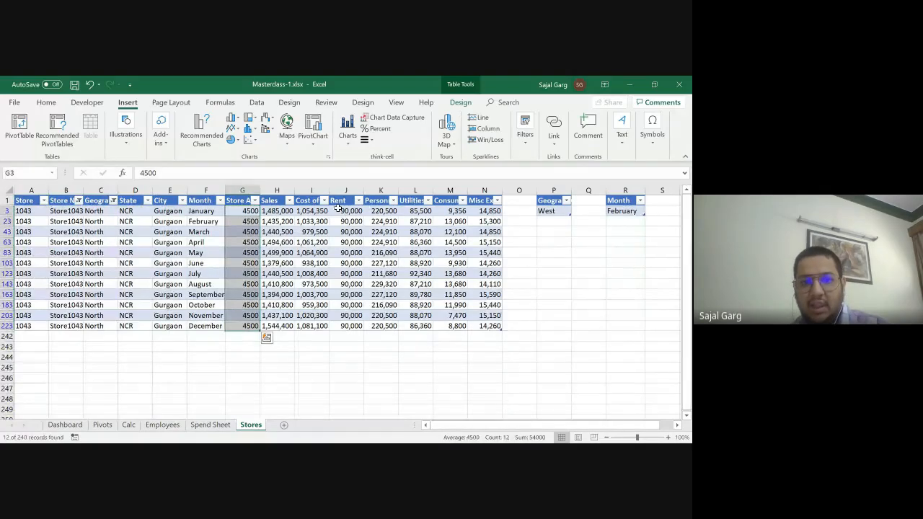
pyautogui.press('Right')
pyautogui.hotkey('ctrl', 'shift', 'Down')
pyautogui.press('Right')
pyautogui.hotkey('ctrl', 'shift', 'Right')
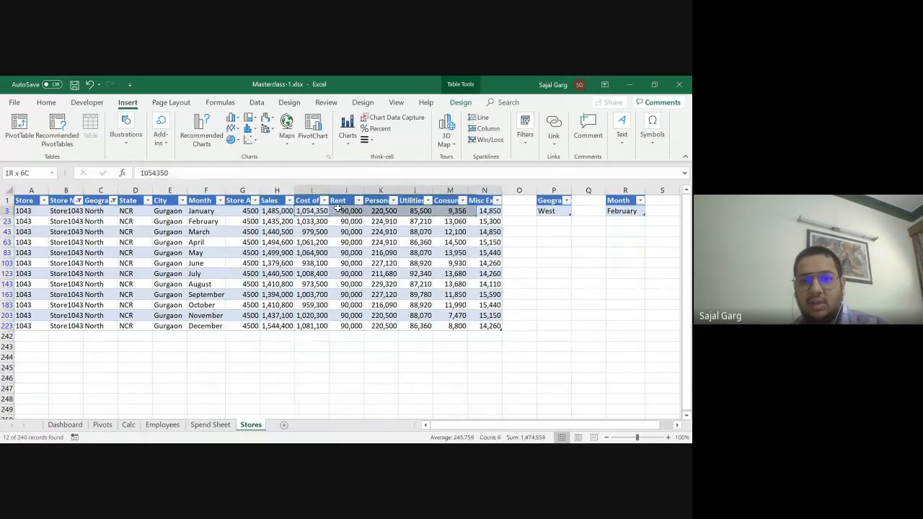
pyautogui.press('Up')
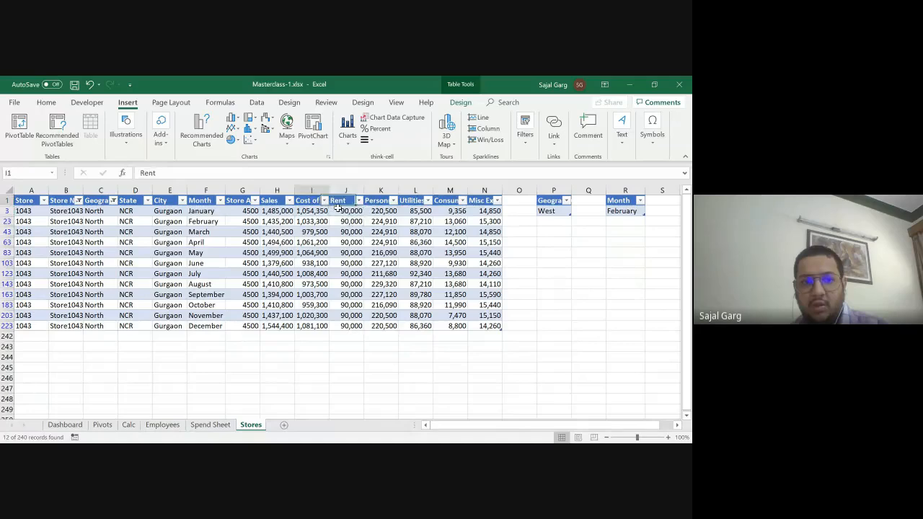
pyautogui.press('Left')
pyautogui.press('Left')
pyautogui.press('Left')
pyautogui.press('Left')
pyautogui.press('Left')
pyautogui.press('Left')
pyautogui.press('Left')
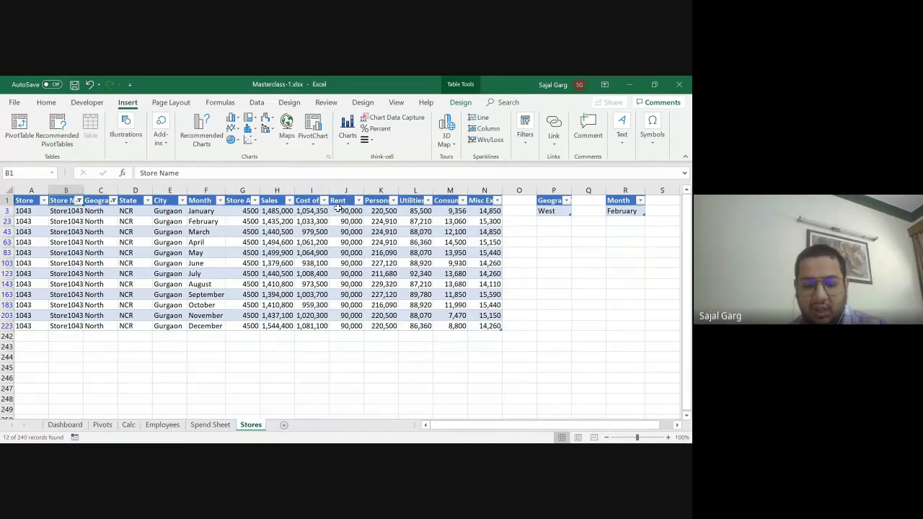
# Return from the Stores sheet to the Dashboard sheet.
pyautogui.hotkey('ctrl', 'pageup')
pyautogui.hotkey('ctrl', 'pageup')
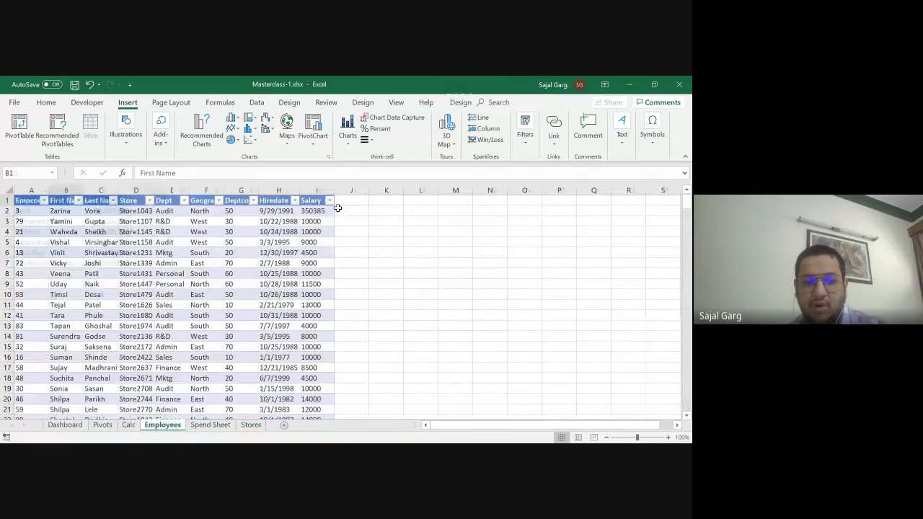
pyautogui.hotkey('ctrl', 'pageup')
pyautogui.hotkey('ctrl', 'pageup')
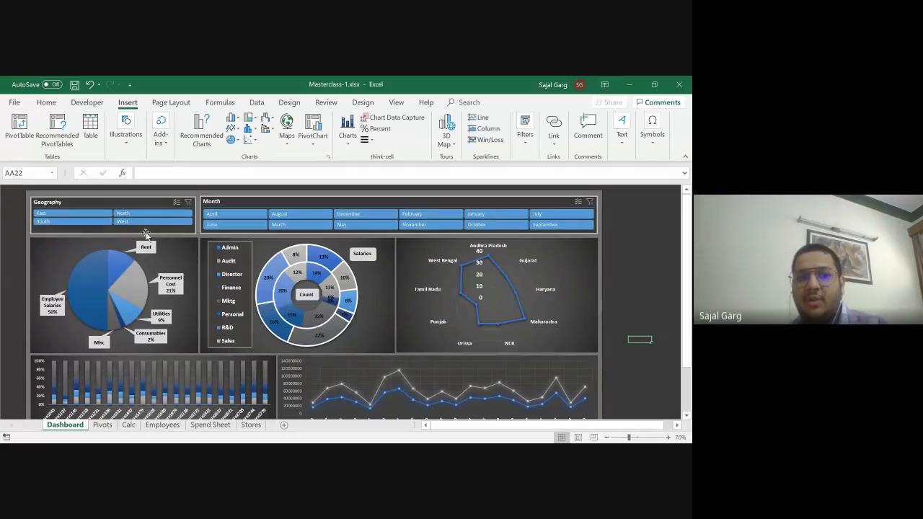
# Filter the dashboard to the East geography and review the store cost and sales charts.
pyautogui.click(95, 214)
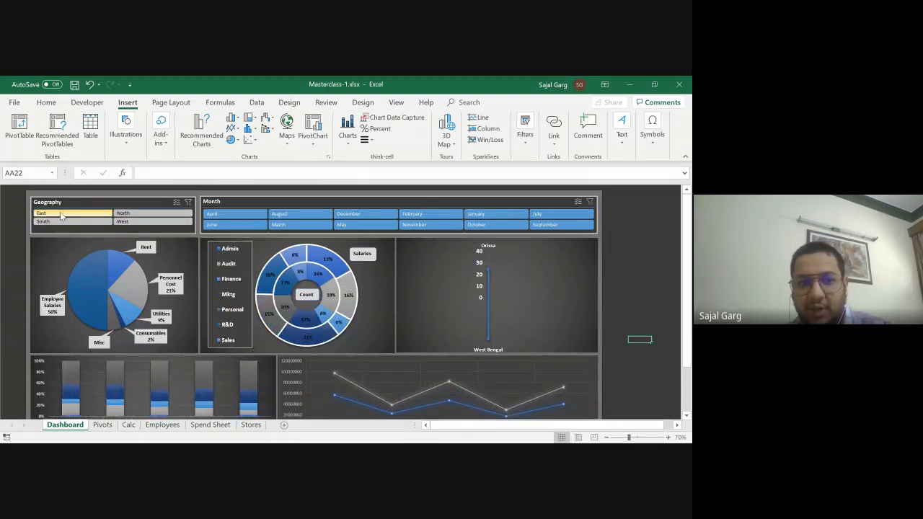
pyautogui.scroll(-3, 9, 270)
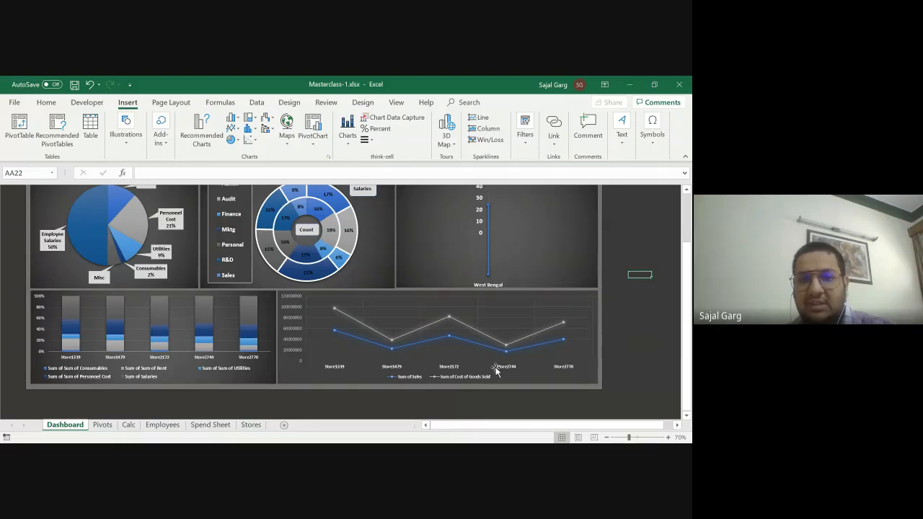
pyautogui.scroll(2, 497, 368)
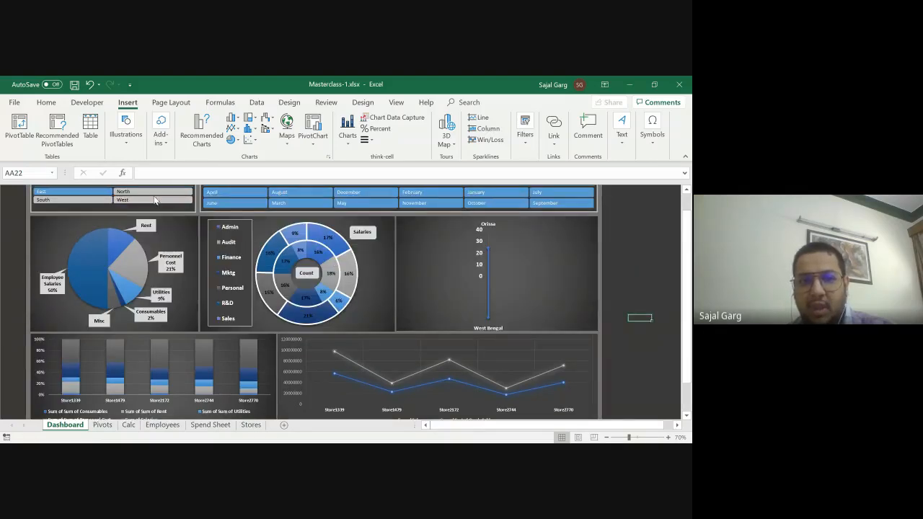
pyautogui.scroll(1, 154, 201)
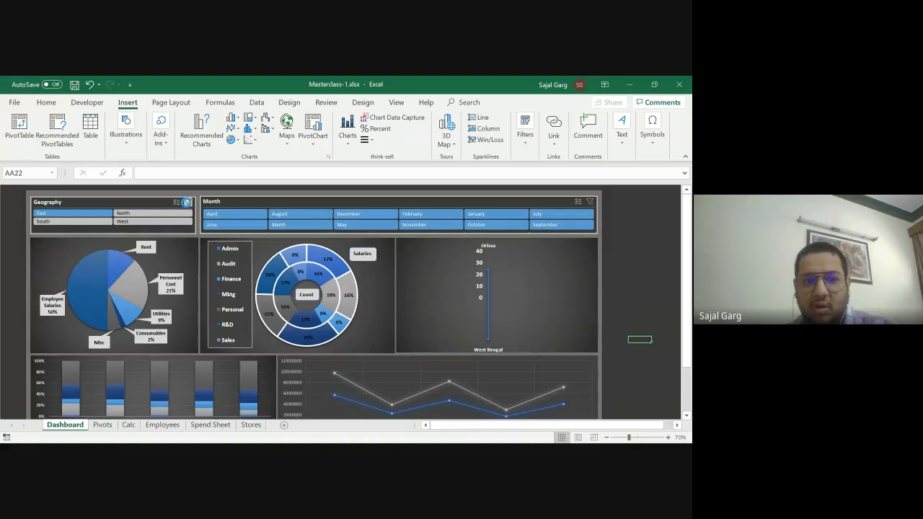
# Clear the Geography slicer, filter the dashboard to the North geography and review the store charts.
pyautogui.click(186, 203)
pyautogui.click(148, 215)
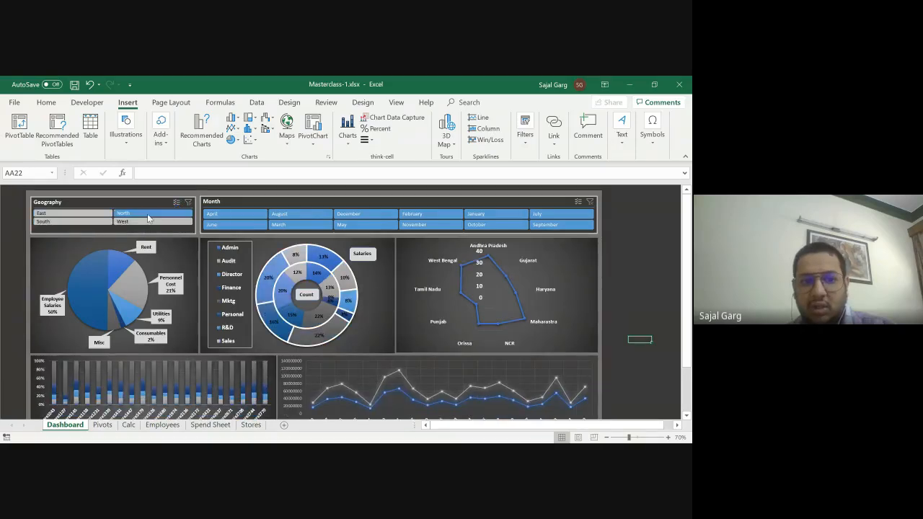
pyautogui.scroll(-2, 320, 357)
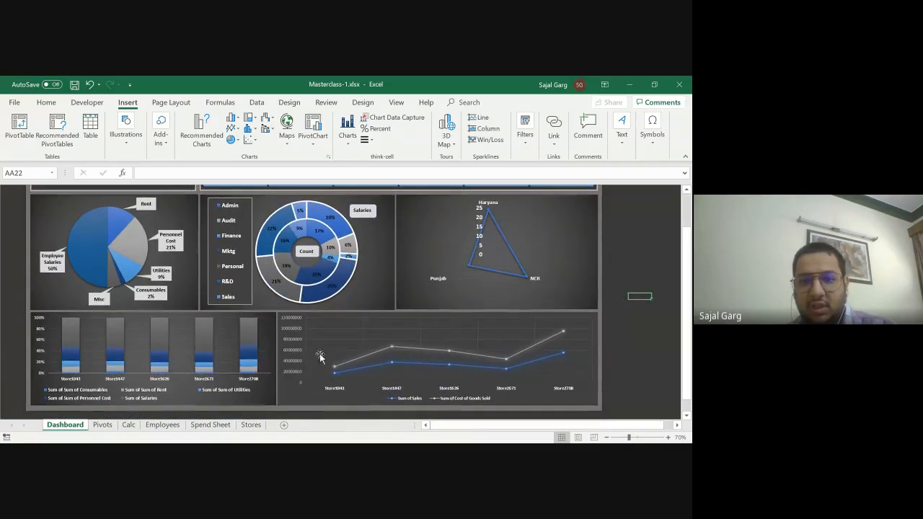
pyautogui.scroll(2, 464, 351)
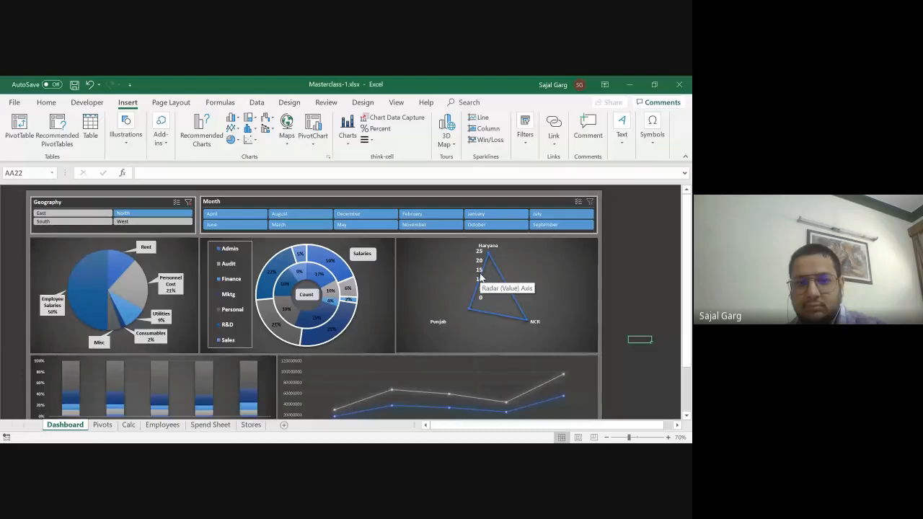
# View the pivot tables and slicers on the Pivots sheet.
pyautogui.hotkey('alt', 'Tab')
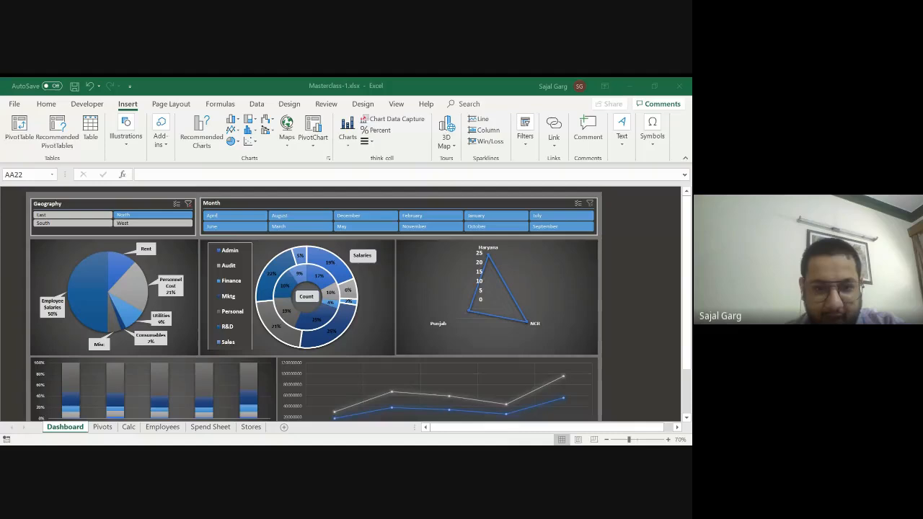
pyautogui.click(211, 428)
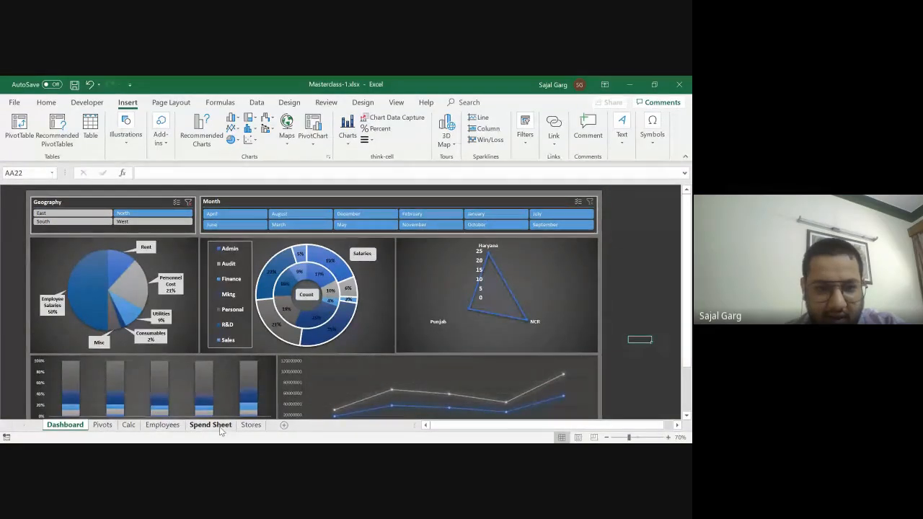
pyautogui.click(103, 425)
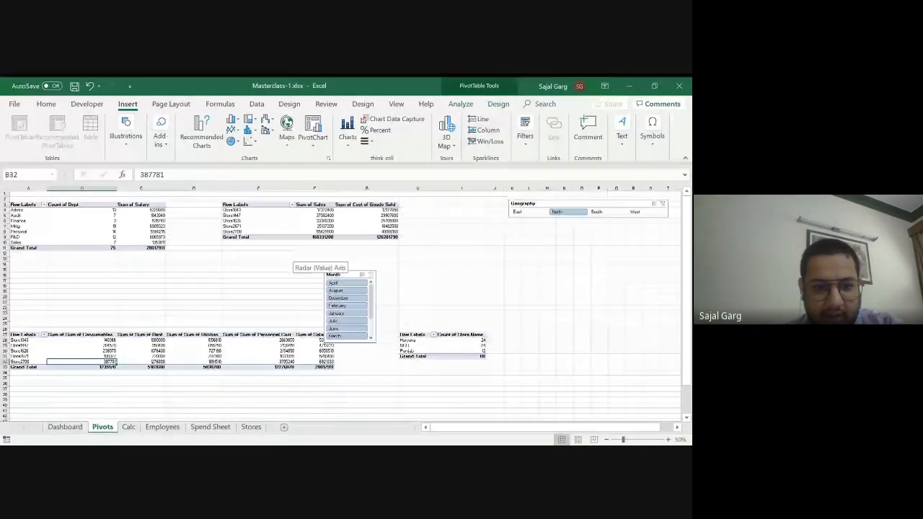
# Switch to the Class-Data Files.xlsx workbook and move the Sum of Rent pie chart on Sheet2 away from its pivot table.
pyautogui.hotkey('alt', 'Tab')
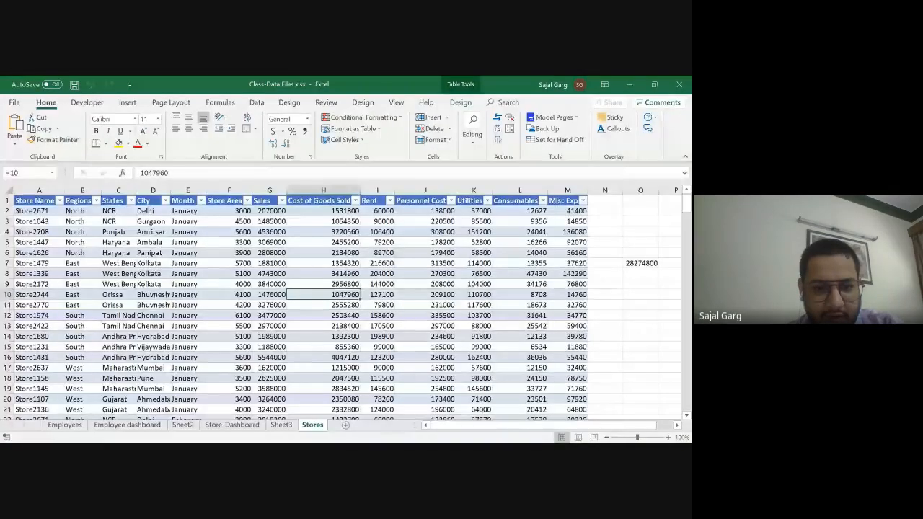
pyautogui.click(184, 425)
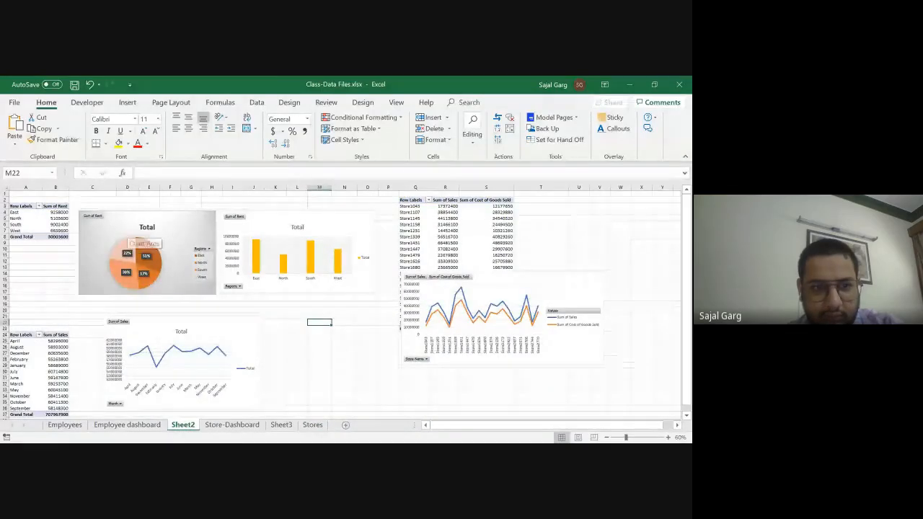
pyautogui.moveTo(127, 230); pyautogui.dragTo(355, 237)
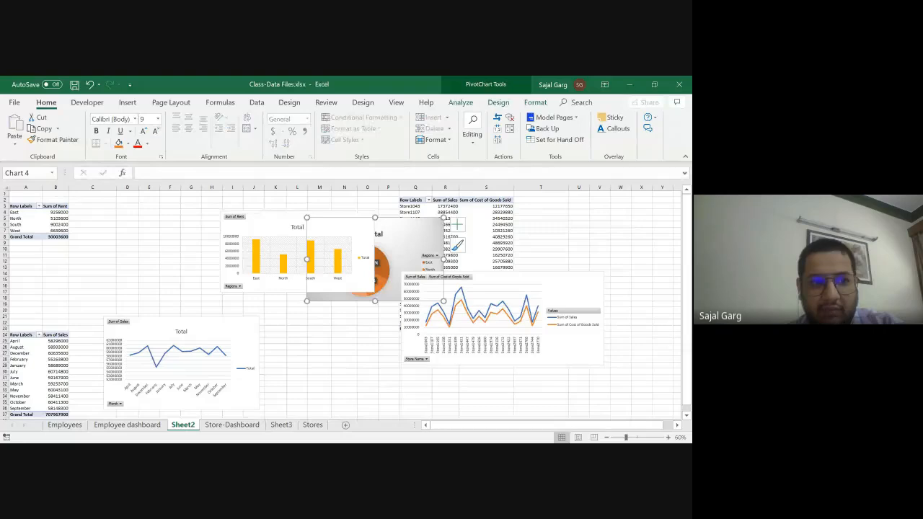
# Insert a Regions slicer for the Sum of Rent pivot table on Sheet2 and place it beside the table.
pyautogui.click(27, 224)
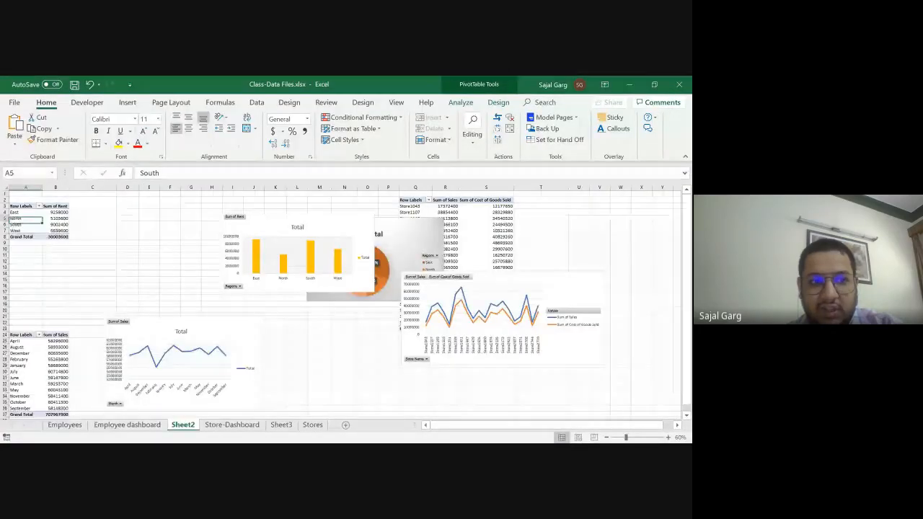
pyautogui.rightClick(15, 219)
pyautogui.press('Escape')
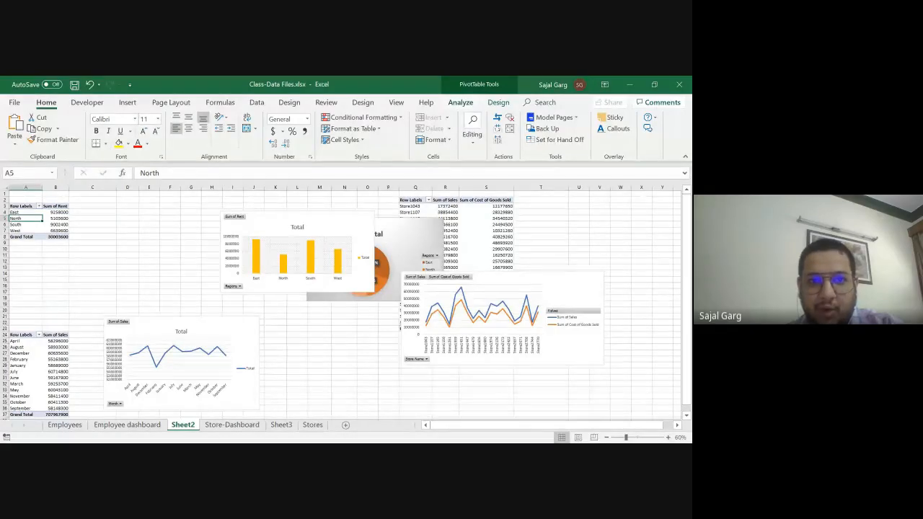
pyautogui.click(461, 102)
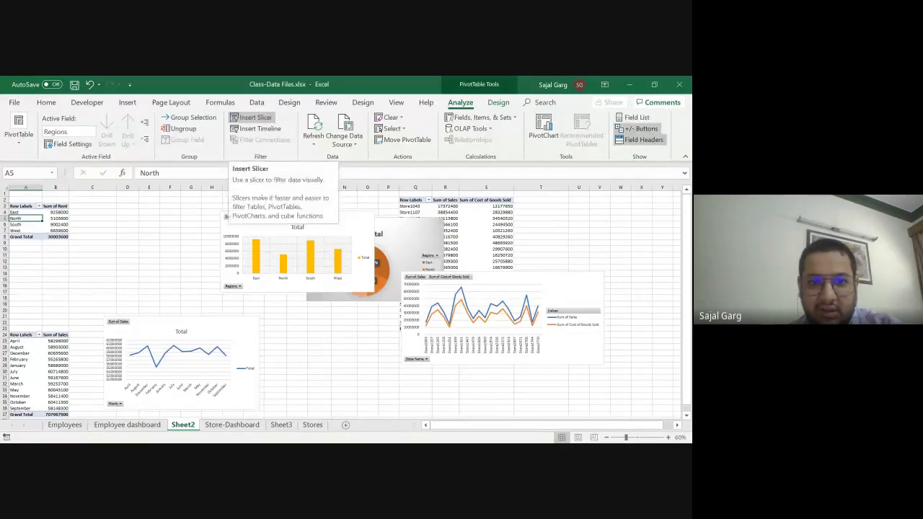
pyautogui.click(253, 118)
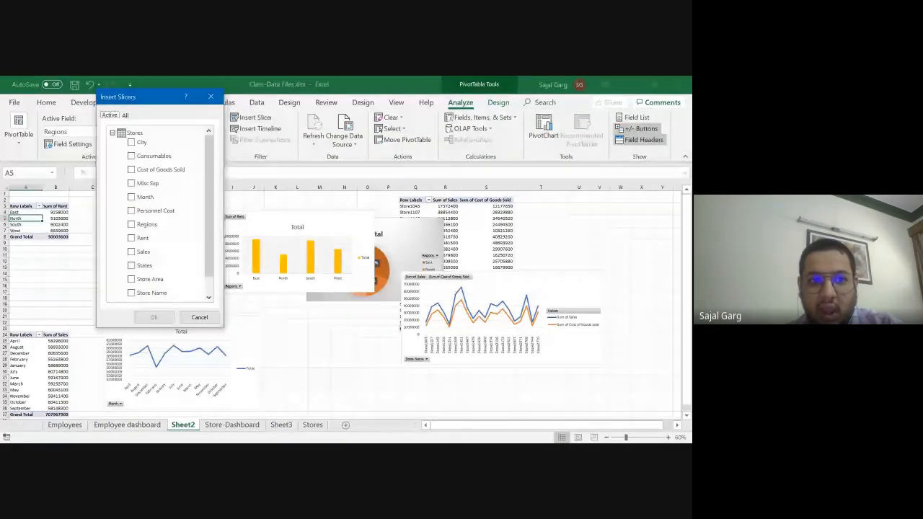
pyautogui.scroll(-1, 166, 216)
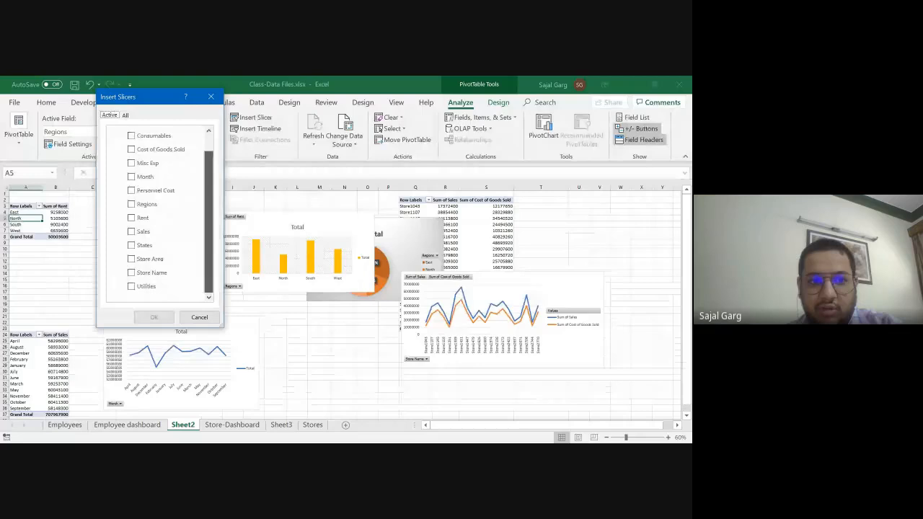
pyautogui.scroll(2, 155, 183)
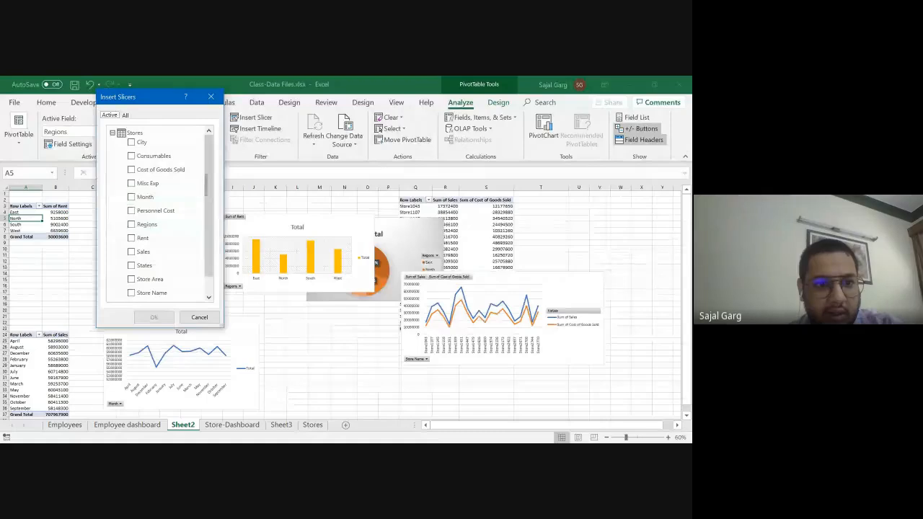
pyautogui.scroll(-1, 155, 197)
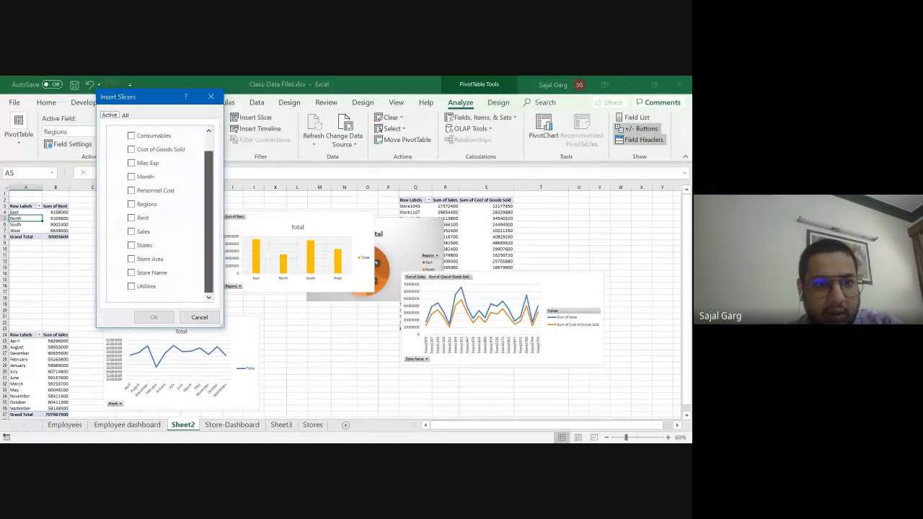
pyautogui.scroll(1, 158, 213)
pyautogui.click(140, 224)
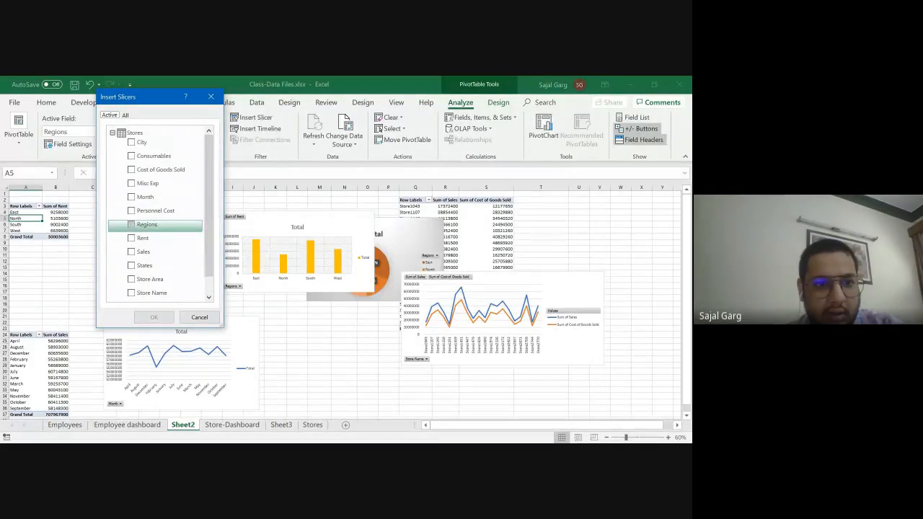
pyautogui.click(154, 318)
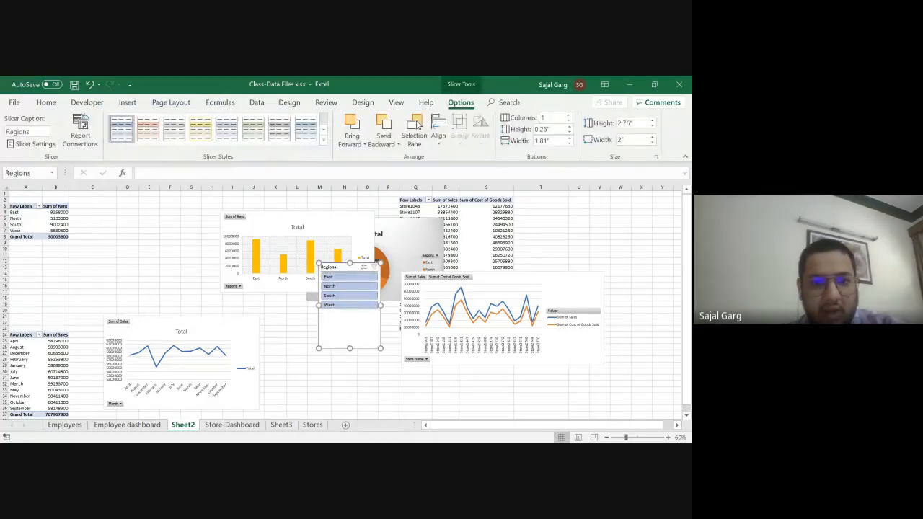
pyautogui.moveTo(339, 268); pyautogui.dragTo(127, 223)
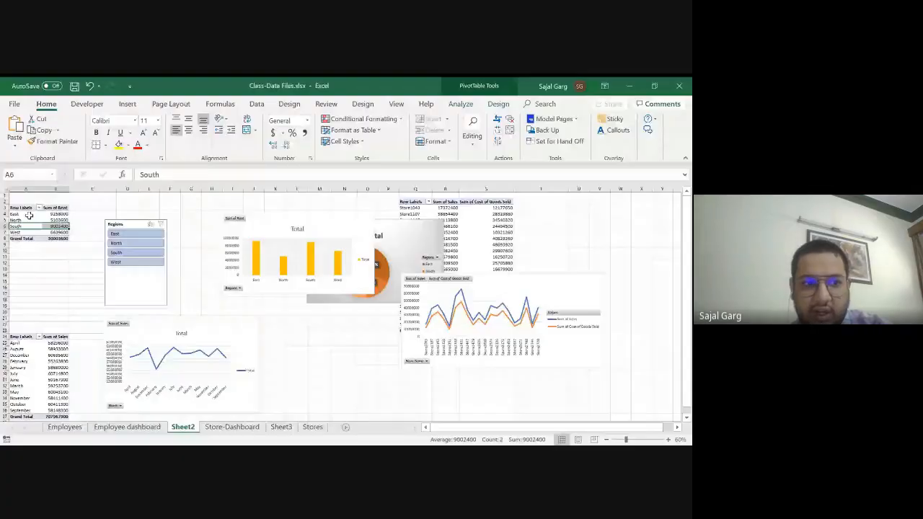
# Filter the Sum of Rent pivot table to the East region with the Regions slicer.
pyautogui.click(22, 220)
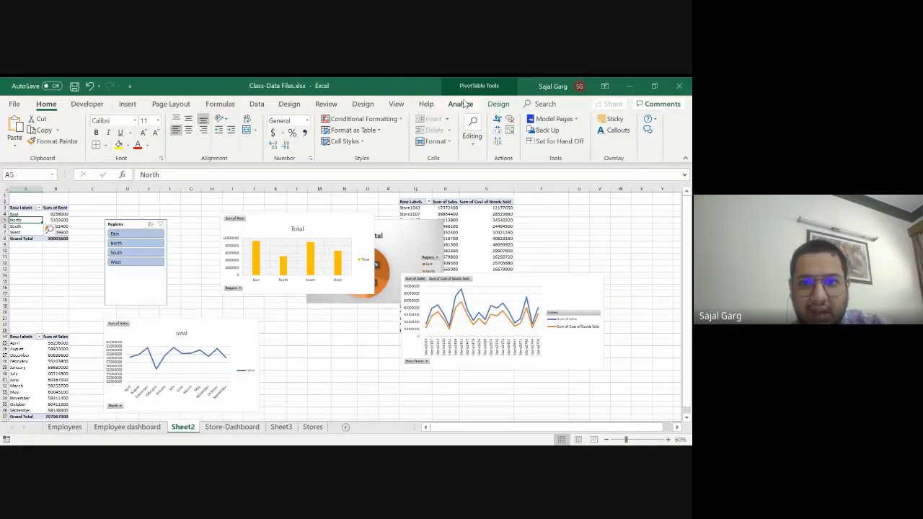
pyautogui.click(466, 106)
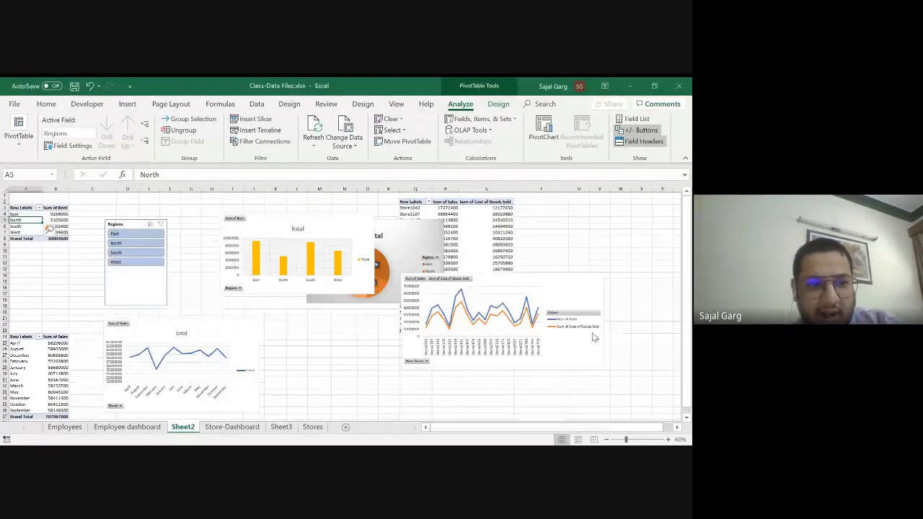
pyautogui.click(138, 239)
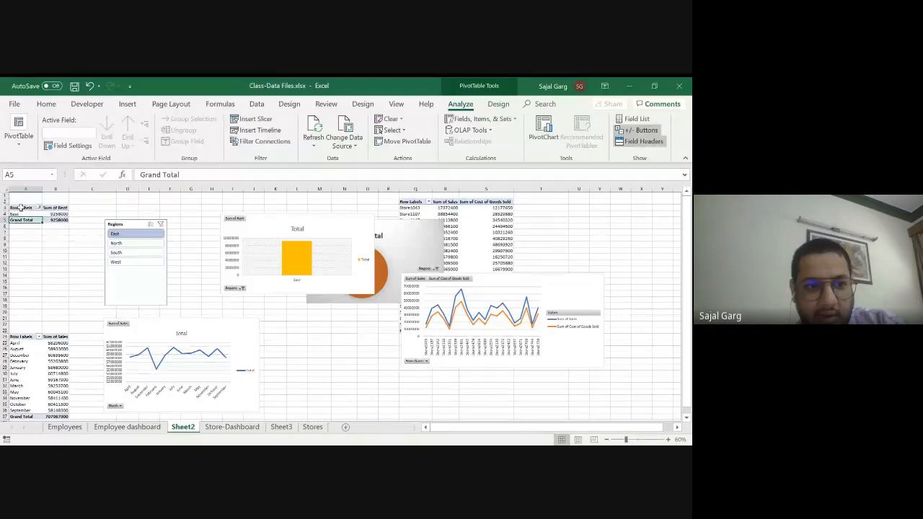
# Filter the Sum of Rent pivot table to the South region with the Regions slicer and clear the filter.
pyautogui.click(117, 255)
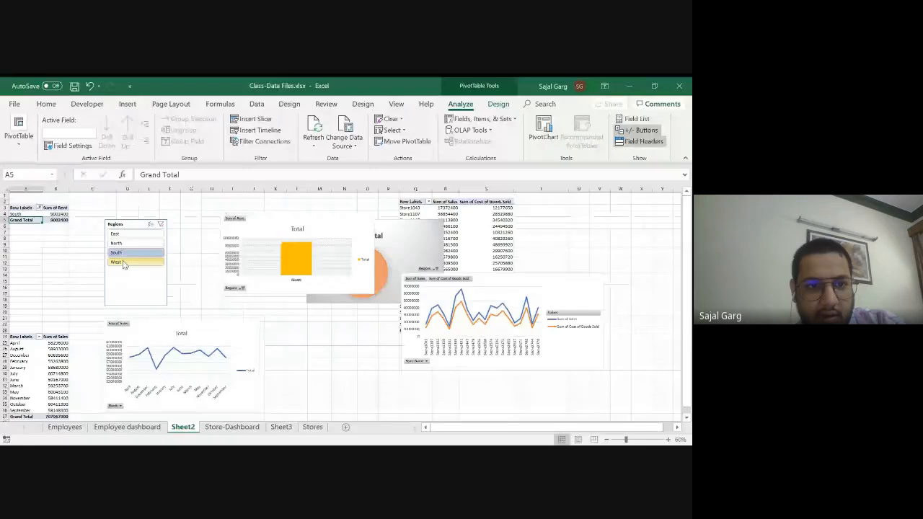
pyautogui.click(161, 224)
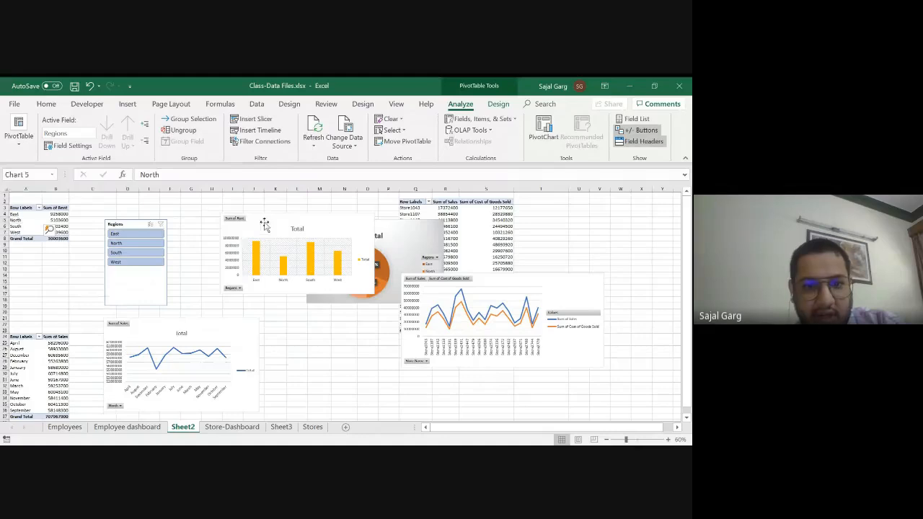
# Filter to the East region and arrange the Sum of Rent pie and column charts beside the Regions slicer, moving the monthly sales line chart away.
pyautogui.moveTo(262, 227); pyautogui.dragTo(331, 332)
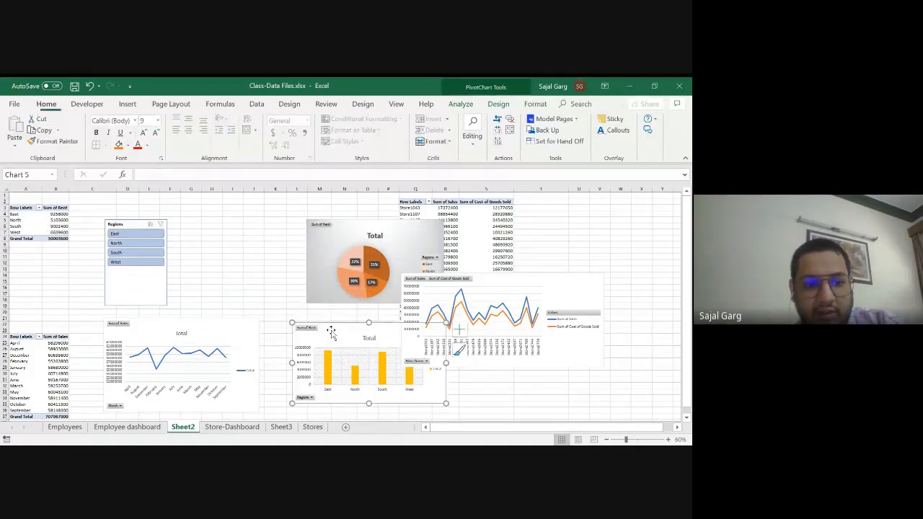
pyautogui.click(136, 233)
pyautogui.moveTo(369, 230); pyautogui.dragTo(271, 212)
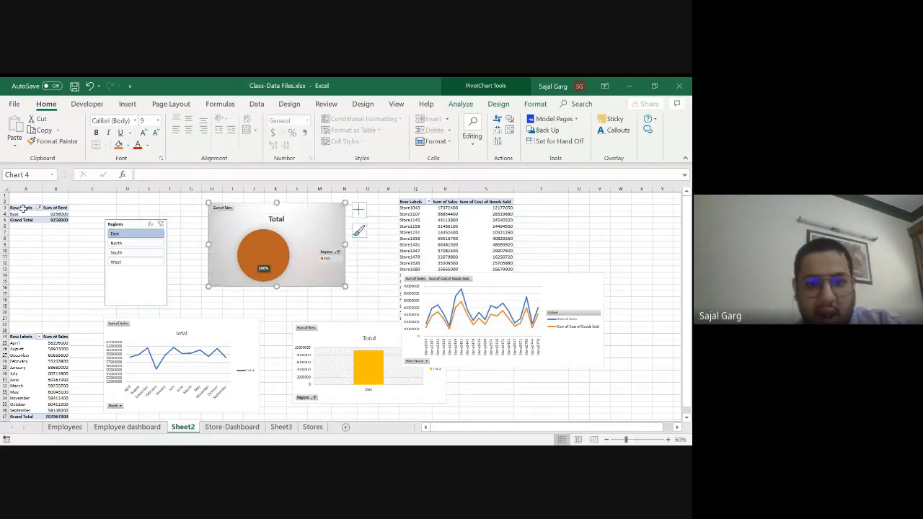
pyautogui.moveTo(343, 355); pyautogui.dragTo(261, 323)
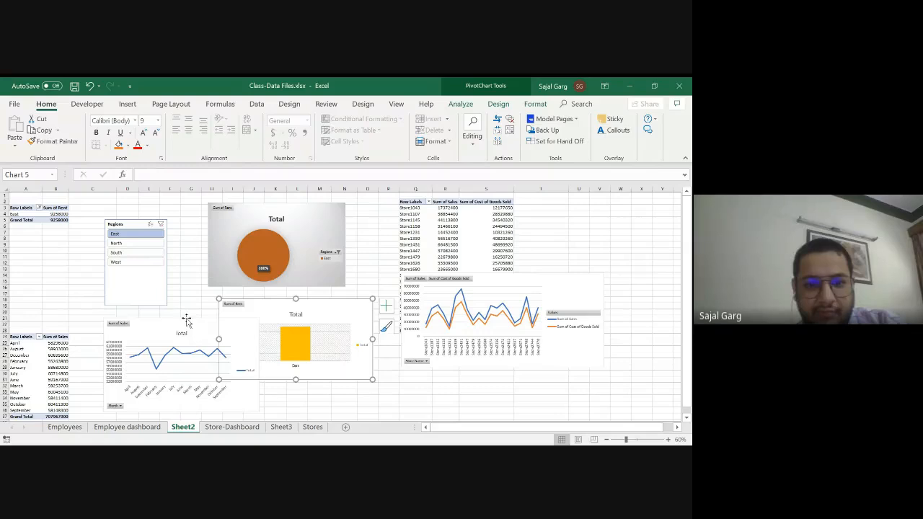
pyautogui.moveTo(186, 319); pyautogui.dragTo(561, 314)
pyautogui.moveTo(255, 321); pyautogui.dragTo(245, 321)
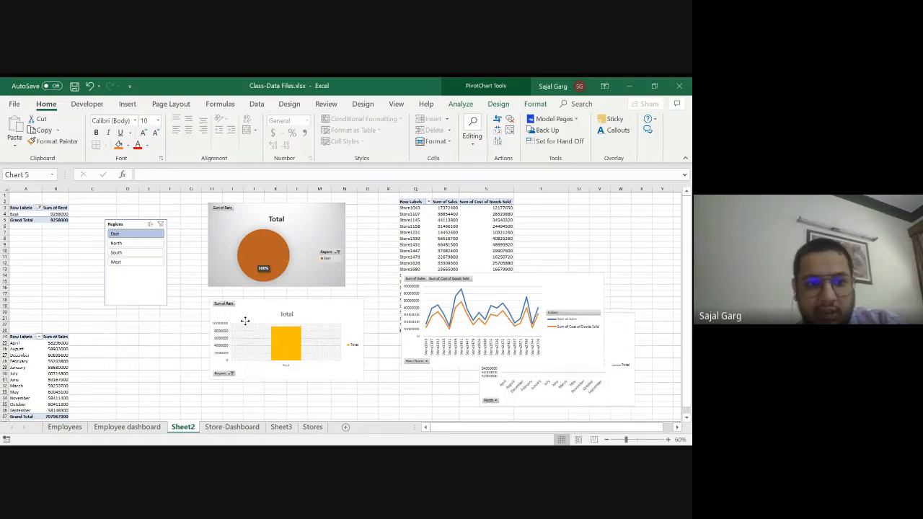
# Filter the Sum of Rent pivot table and charts by North, South and West in turn, and clear the Regions filter.
pyautogui.click(121, 243)
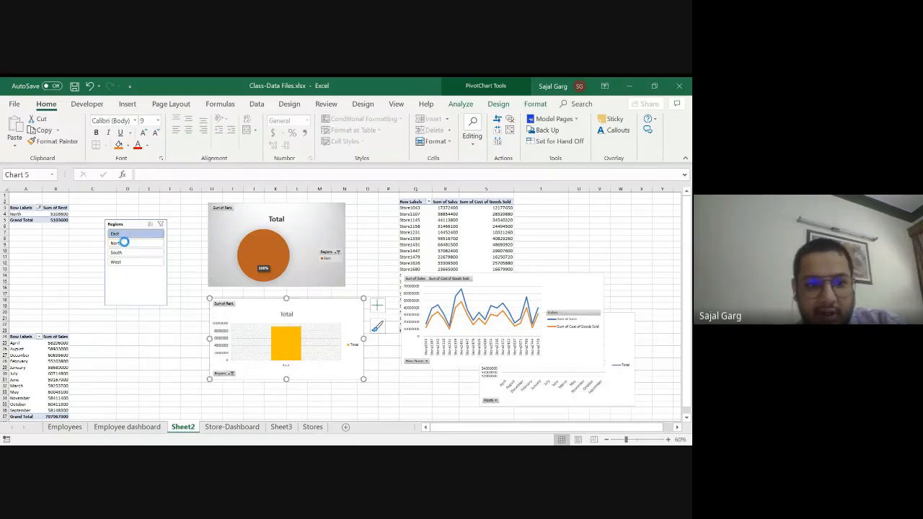
pyautogui.click(125, 254)
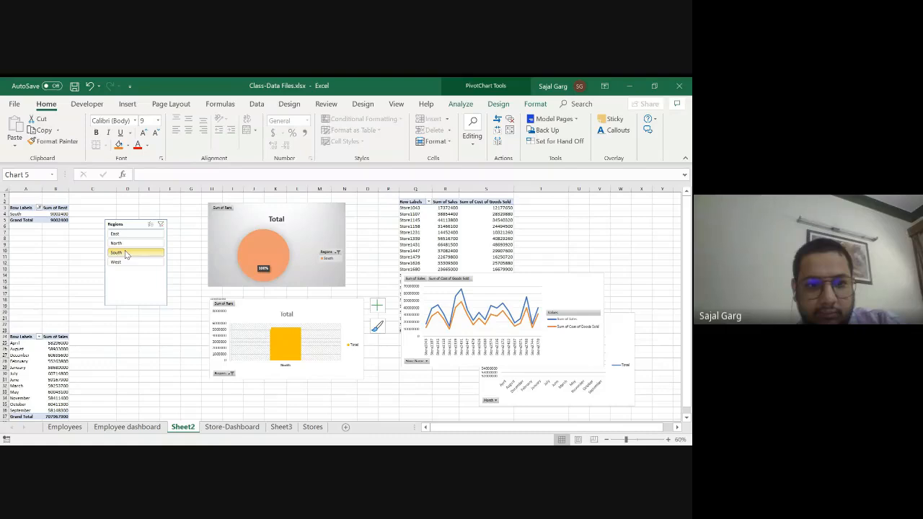
pyautogui.click(123, 262)
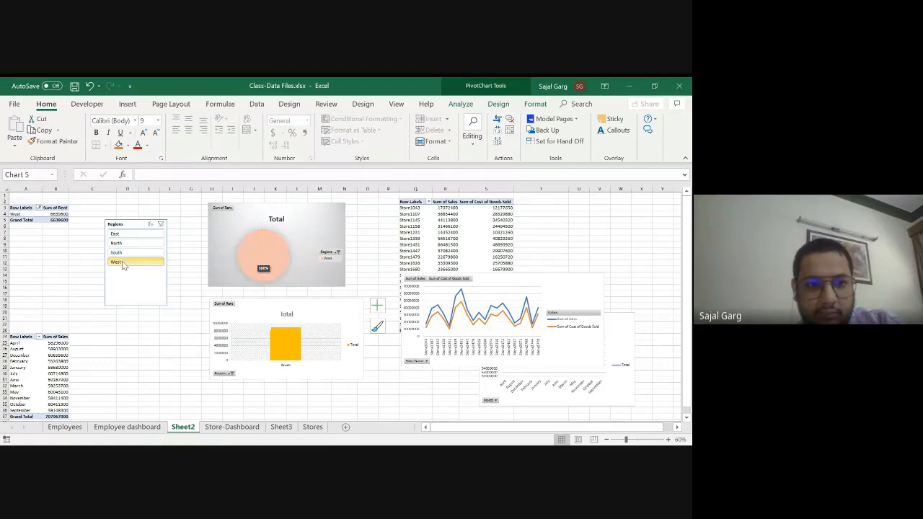
pyautogui.click(160, 225)
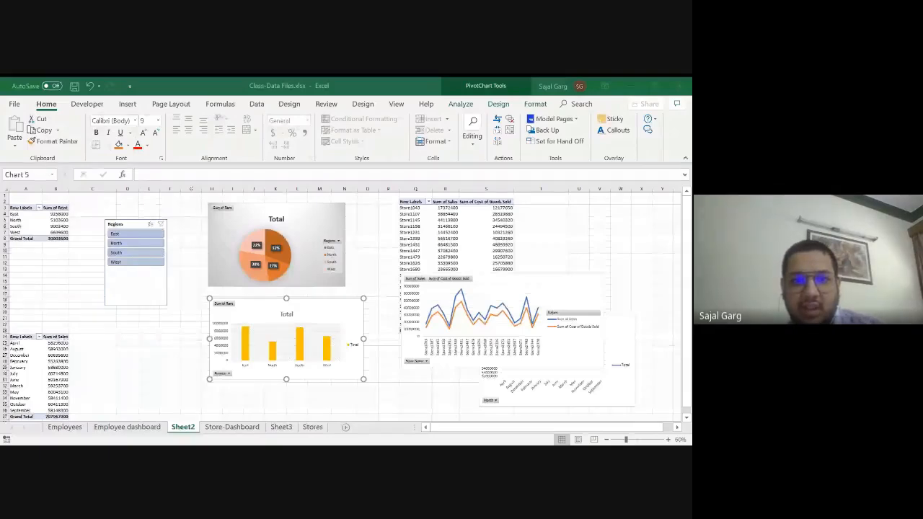
pyautogui.click(41, 221)
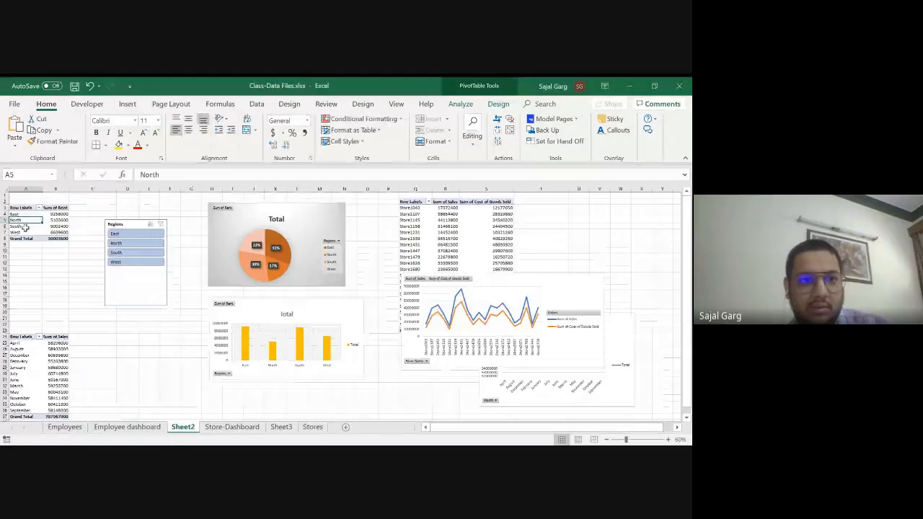
pyautogui.click(124, 107)
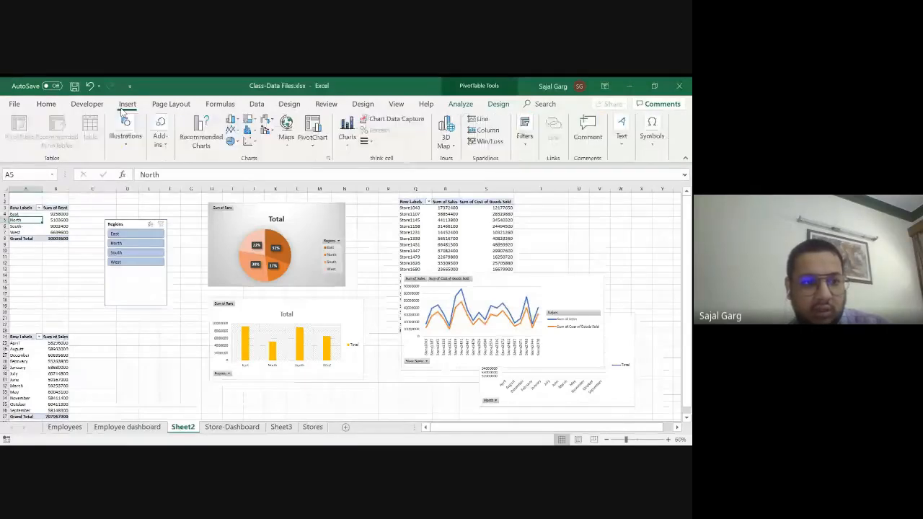
pyautogui.rightClick(24, 226)
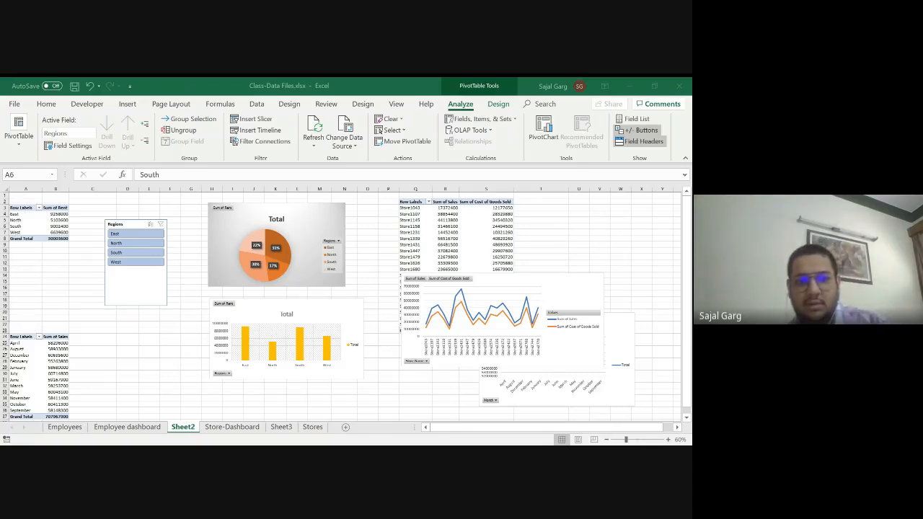
pyautogui.hotkey('alt', 'Tab')
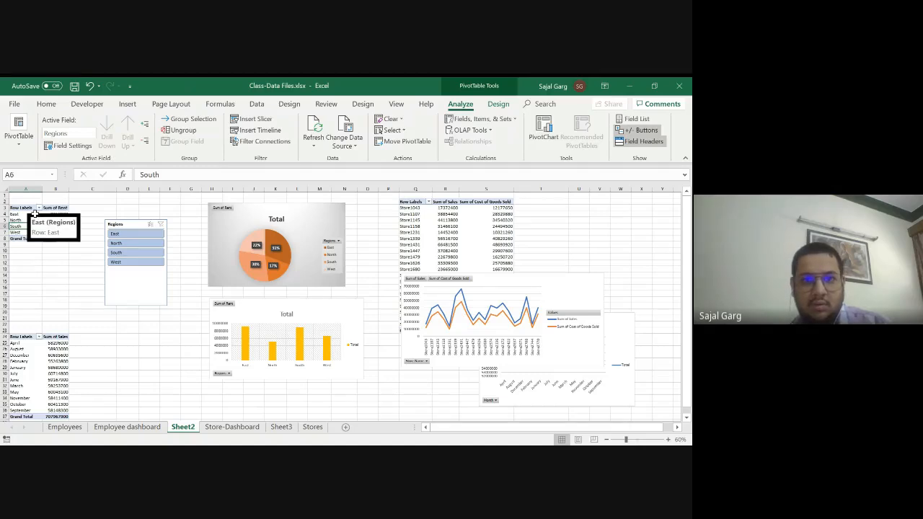
pyautogui.hotkey('alt', 'Tab')
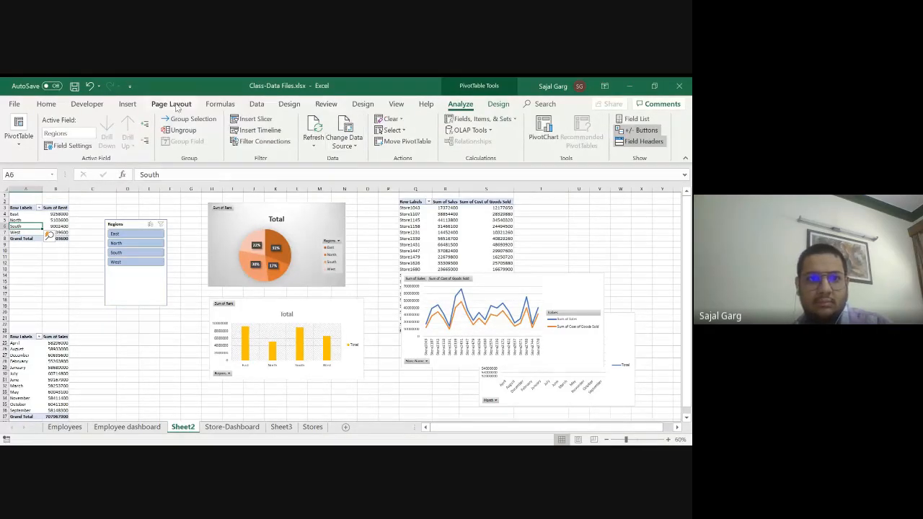
# View the fields available as slicers for the Sum of Rent pivot table without inserting one.
pyautogui.click(127, 105)
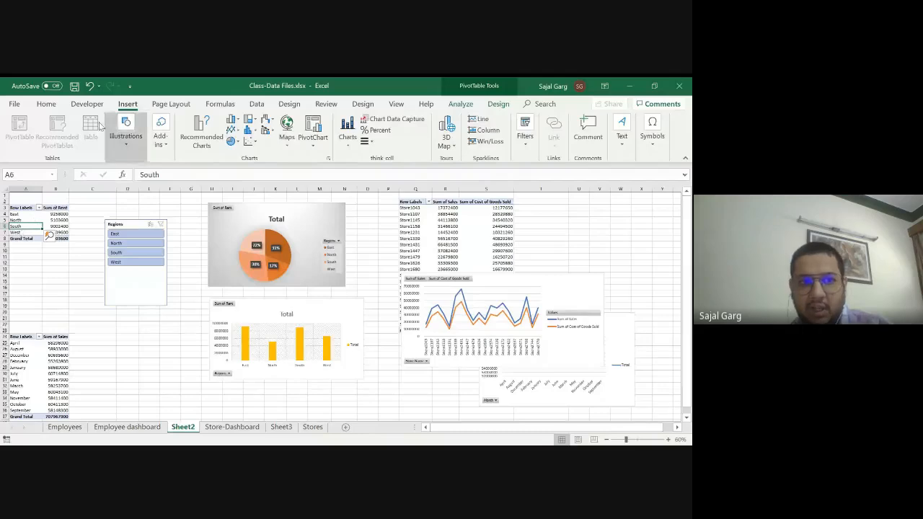
pyautogui.click(527, 146)
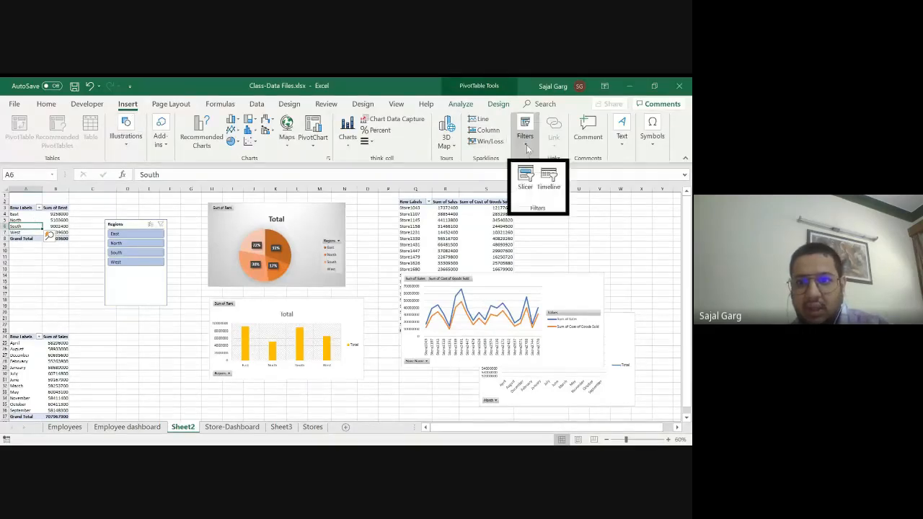
pyautogui.click(527, 182)
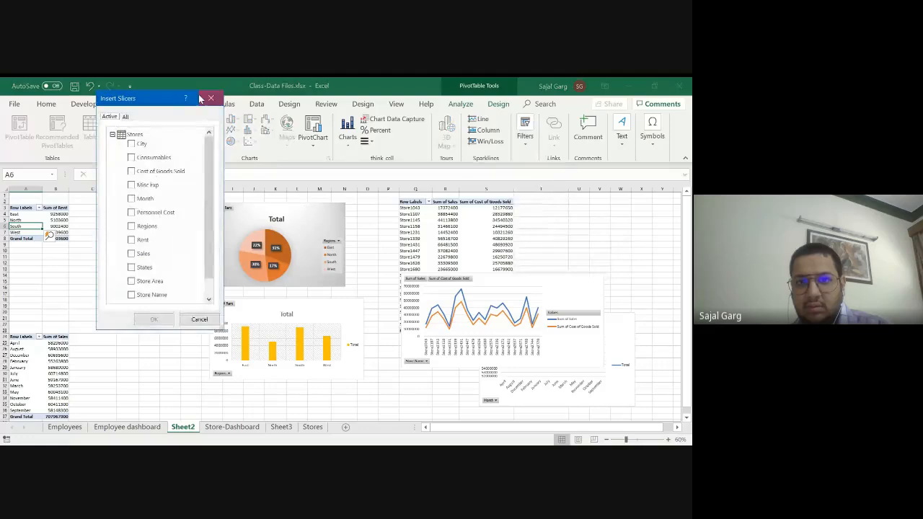
pyautogui.click(201, 99)
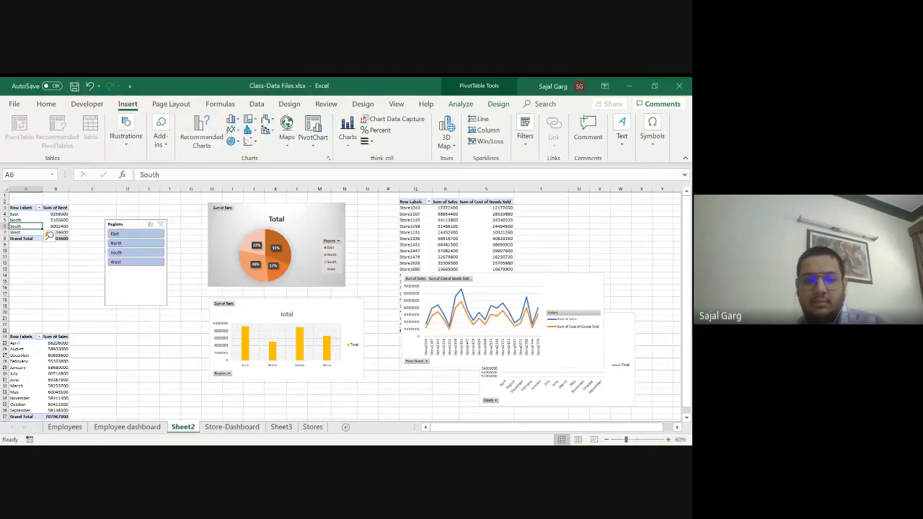
pyautogui.hotkey('alt', 'Tab')
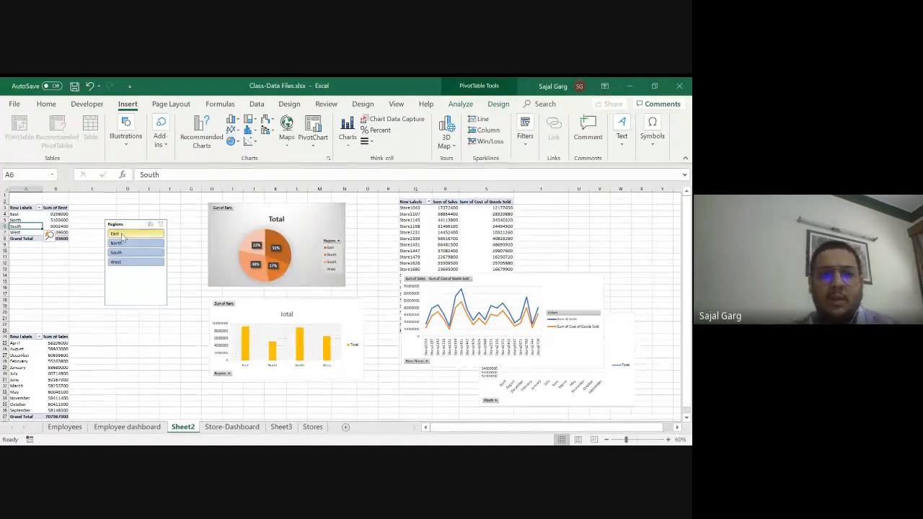
pyautogui.hotkey('alt', 'Tab')
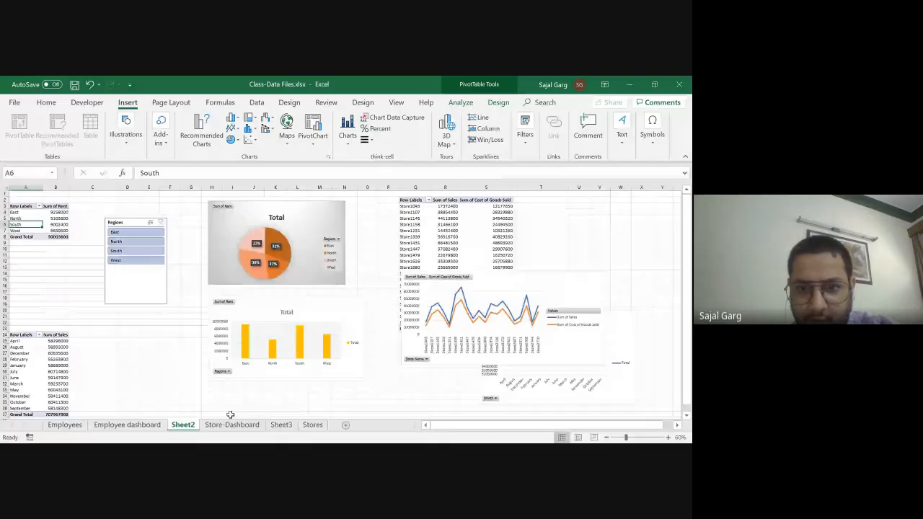
# Insert a Store Name slicer for the store sales and cost of goods sold pivot table and place it beside the table.
pyautogui.click(434, 230)
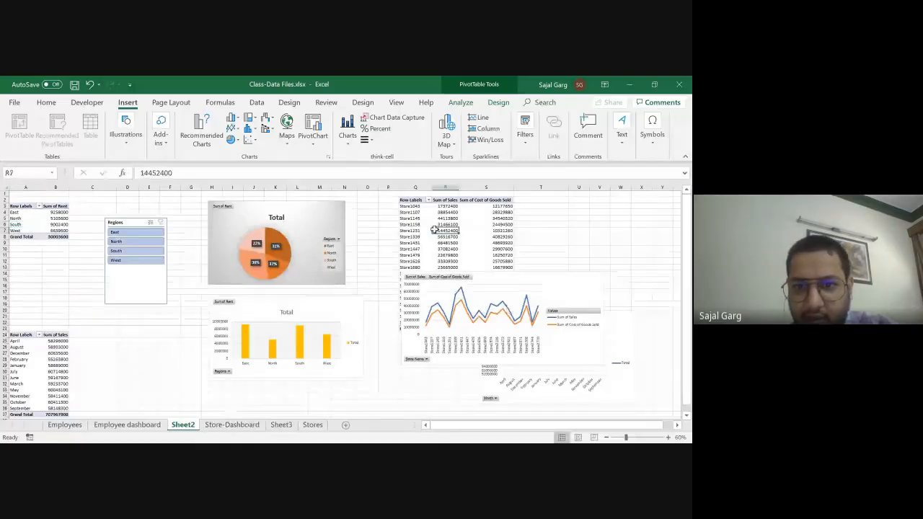
pyautogui.rightClick(434, 229)
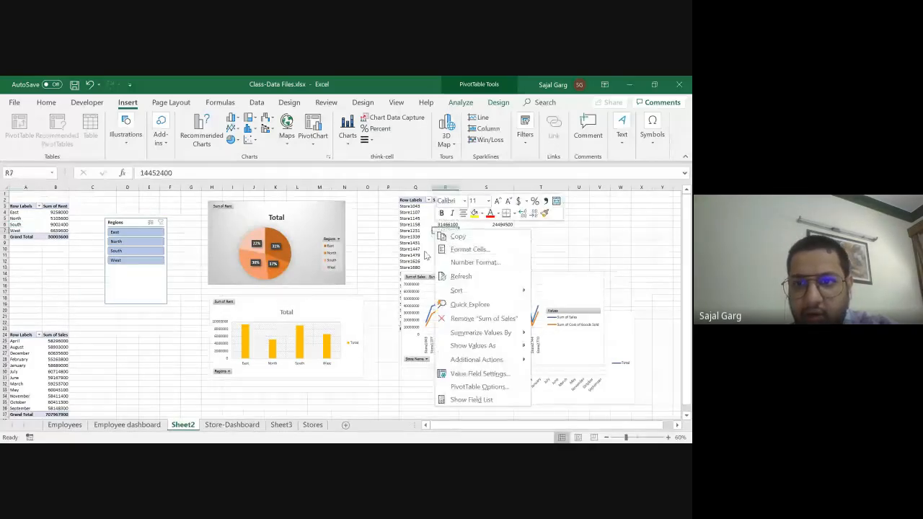
pyautogui.press('Escape')
pyautogui.click(525, 129)
pyautogui.click(524, 180)
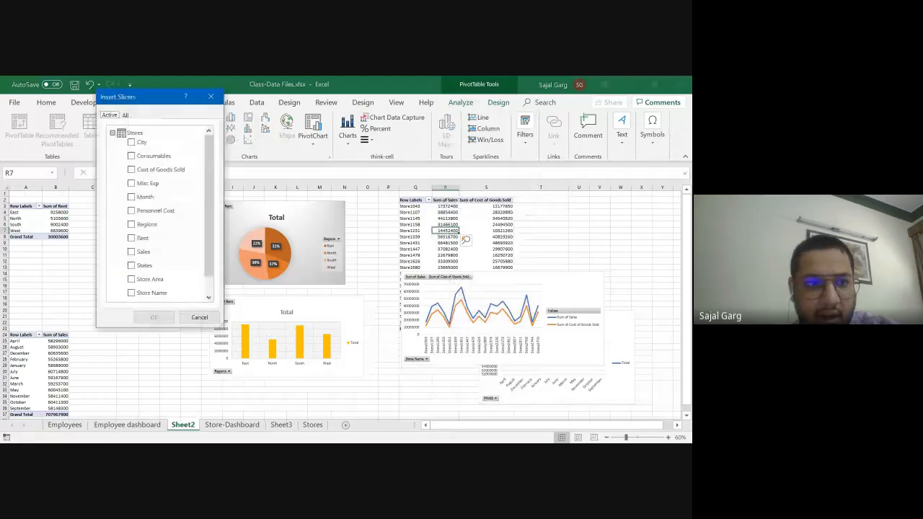
pyautogui.scroll(-1, 155, 246)
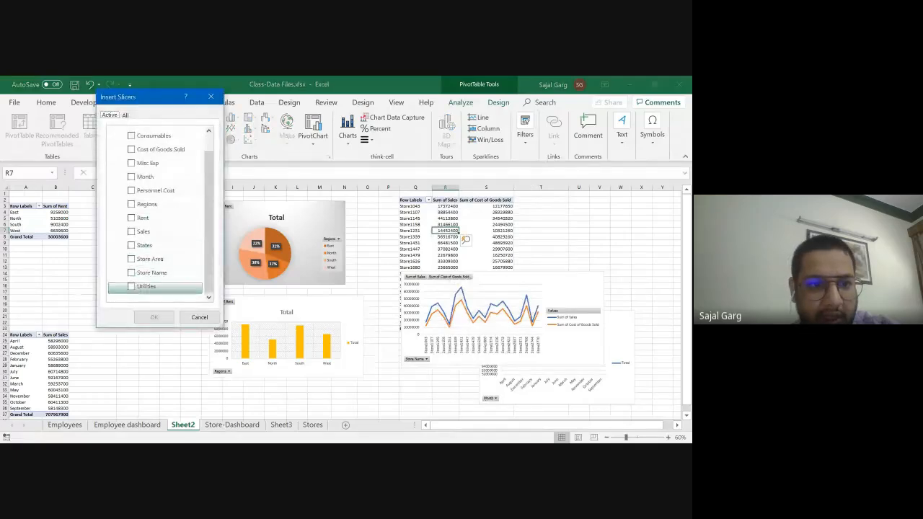
pyautogui.click(152, 272)
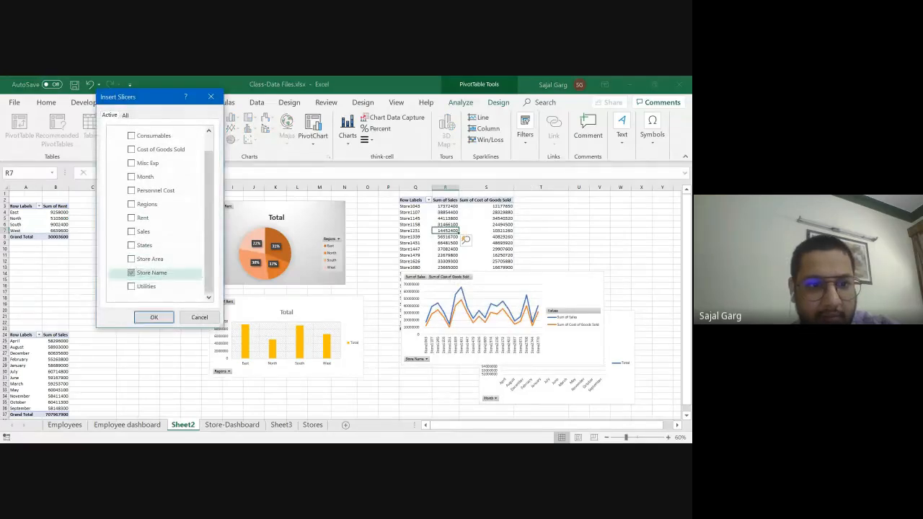
pyautogui.click(153, 318)
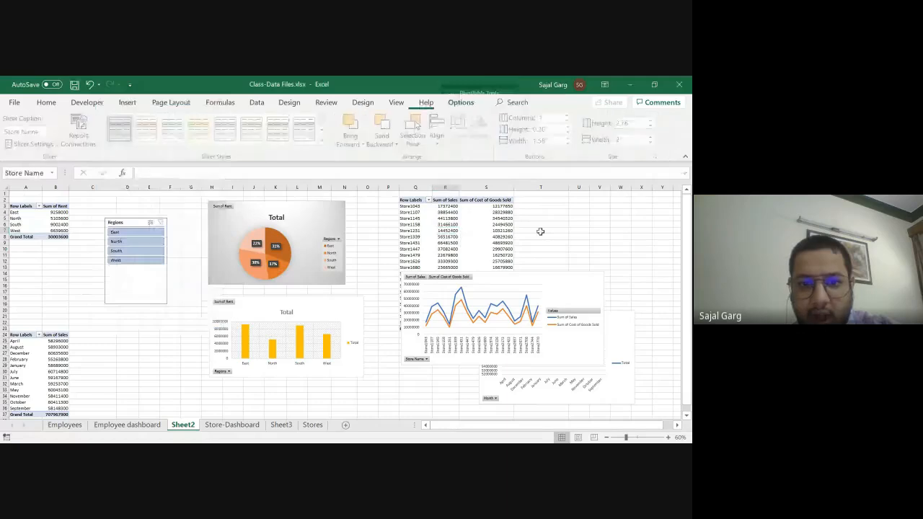
pyautogui.moveTo(332, 261); pyautogui.dragTo(389, 228)
# Filter the store pivot table by Store1043, Store1145 and Store1339 in turn with the Store Name slicer, and clear the filter.
pyautogui.click(388, 241)
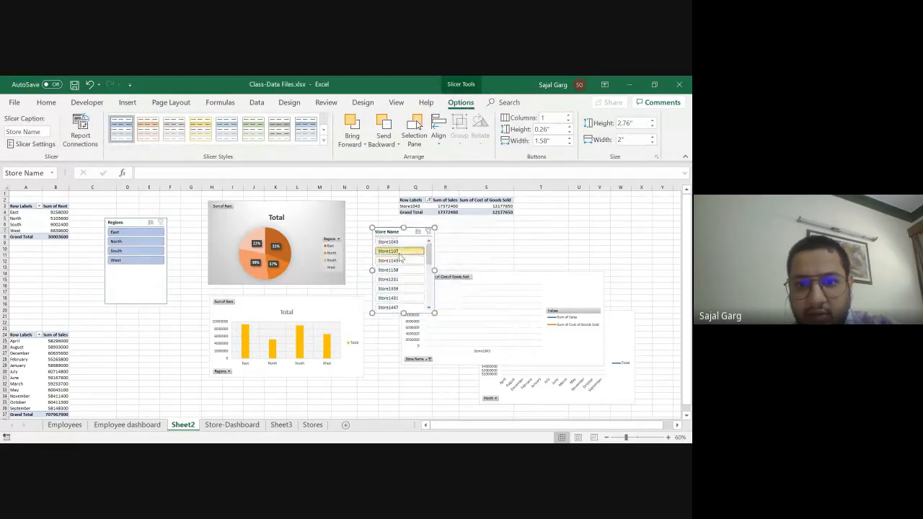
pyautogui.click(399, 261)
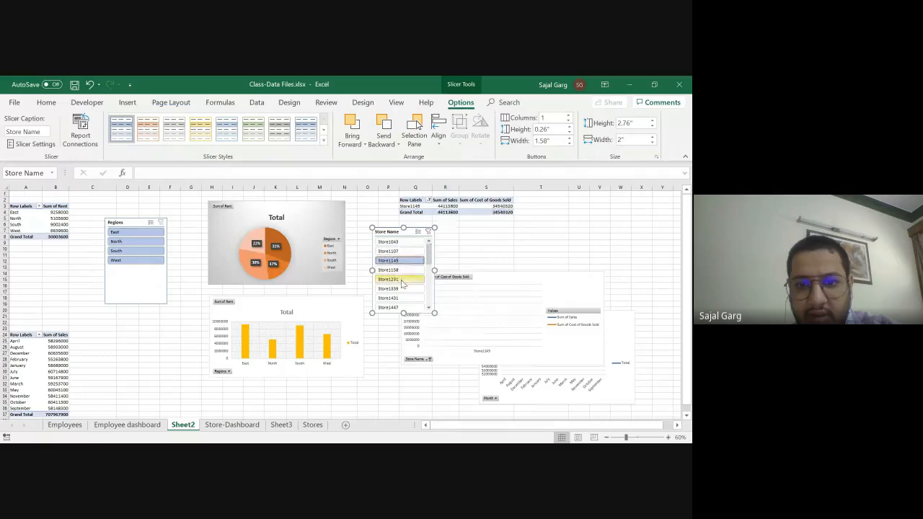
pyautogui.click(401, 287)
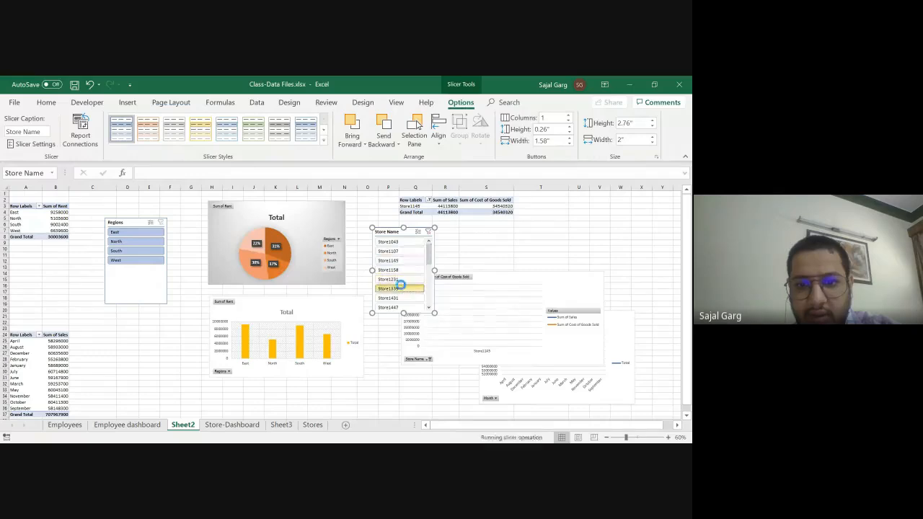
pyautogui.click(426, 233)
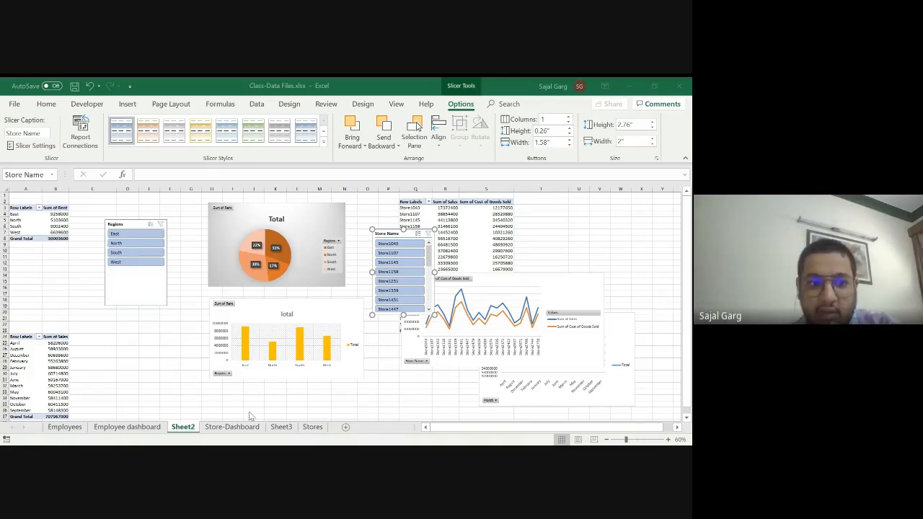
# Shorten the Regions slicer to about 1.86" and open its Format Slicer settings for position, layout and properties.
pyautogui.click(124, 299)
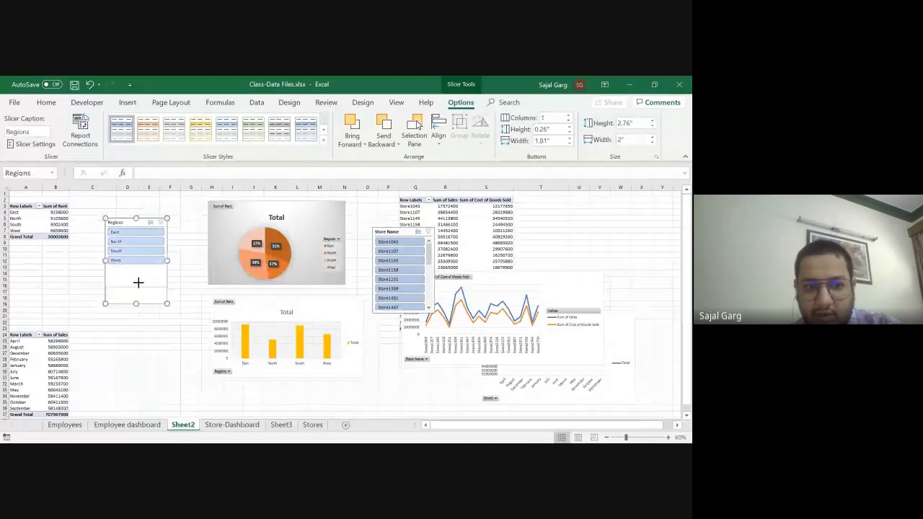
pyautogui.moveTo(138, 268); pyautogui.dragTo(140, 276)
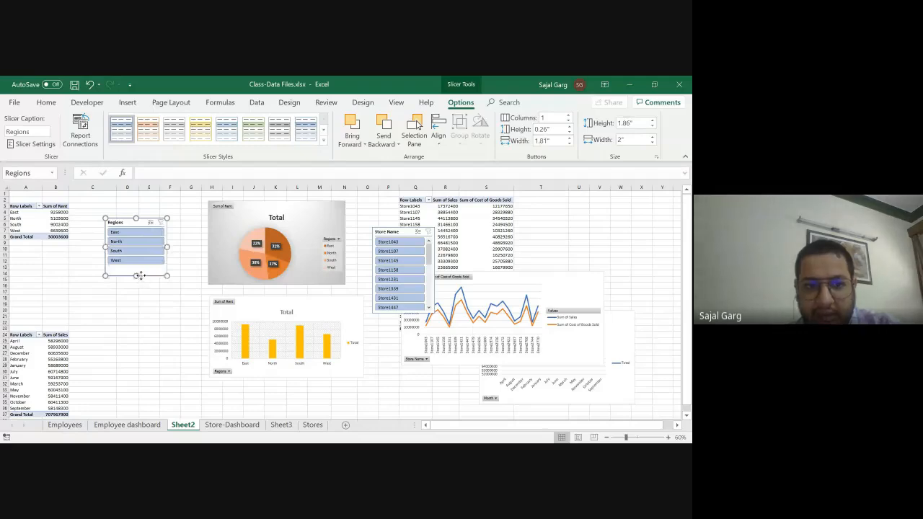
pyautogui.rightClick(139, 275)
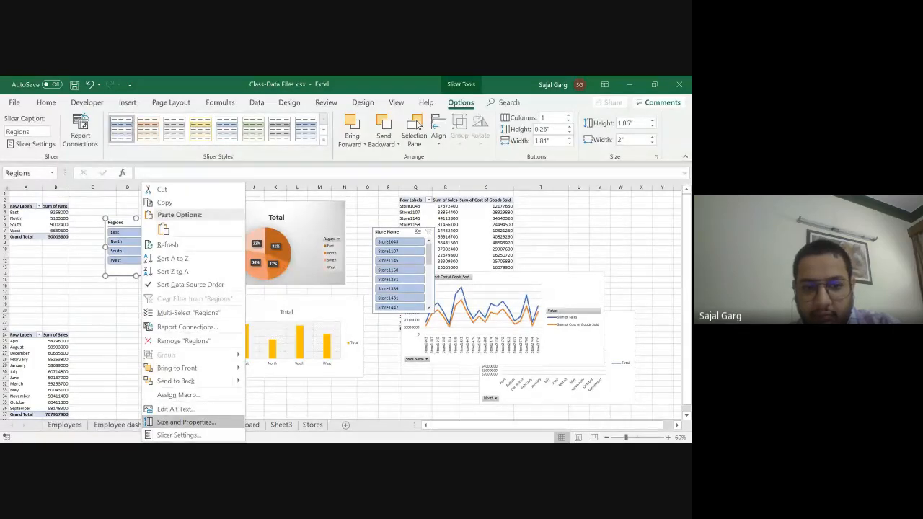
pyautogui.click(185, 422)
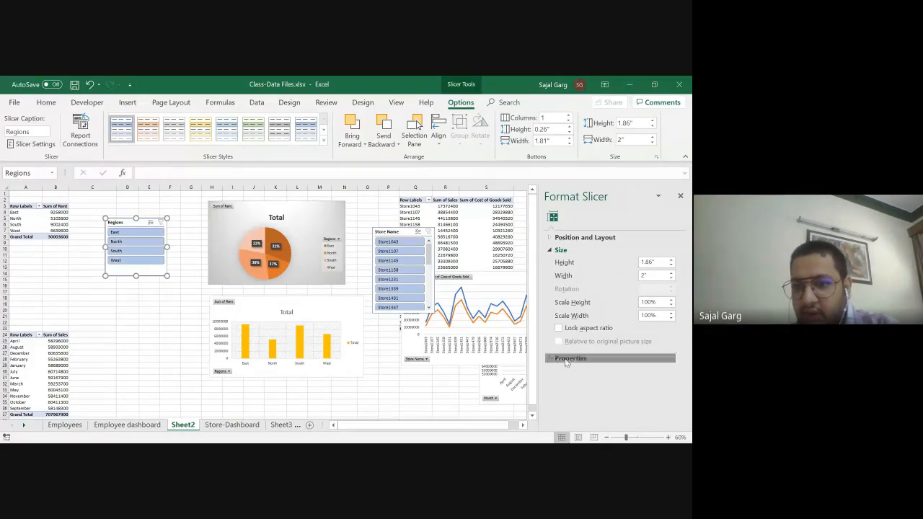
pyautogui.click(627, 358)
pyautogui.scroll(-1, 637, 348)
pyautogui.scroll(1, 598, 288)
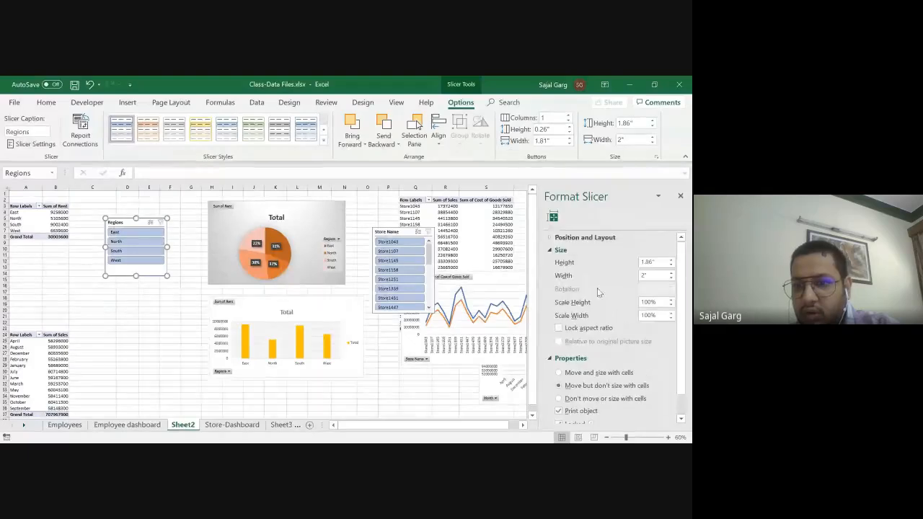
pyautogui.click(577, 237)
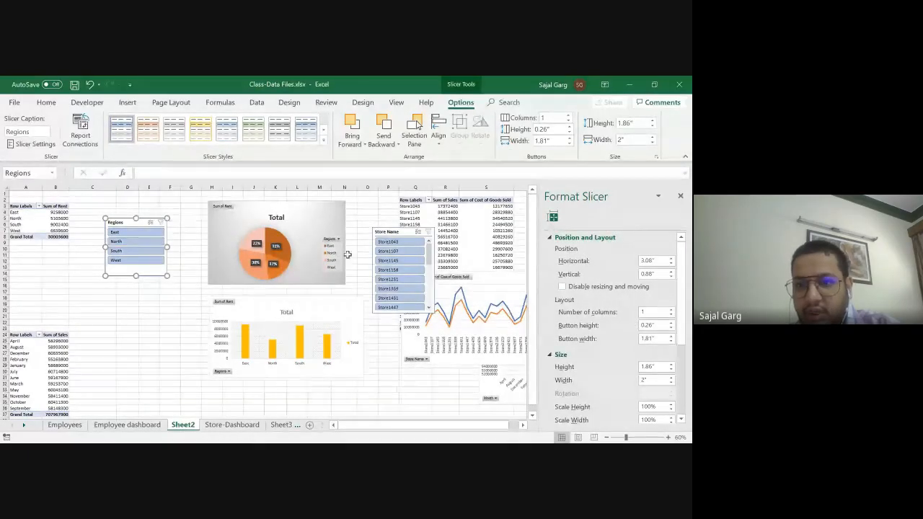
# Arrange the Regions slicer buttons in 4 columns and widen the slicer to about 3.02".
pyautogui.click(670, 310)
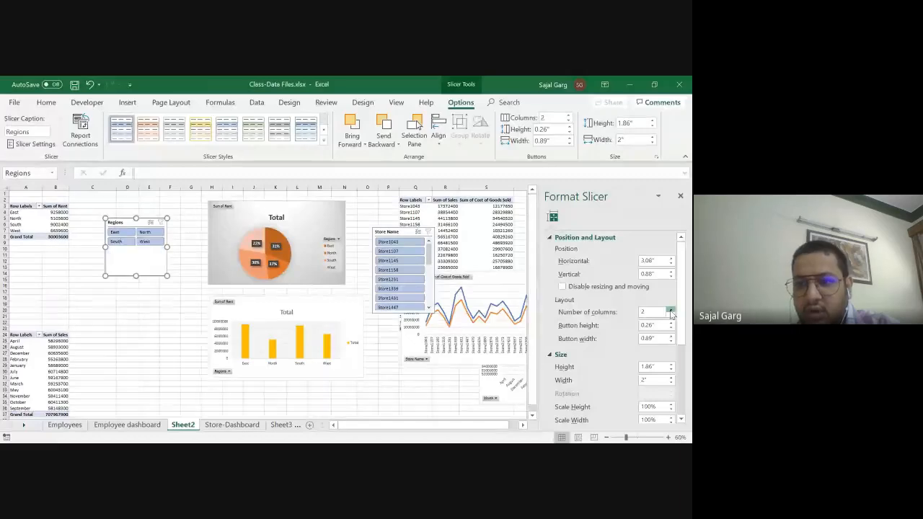
pyautogui.click(670, 309)
pyautogui.click(671, 310)
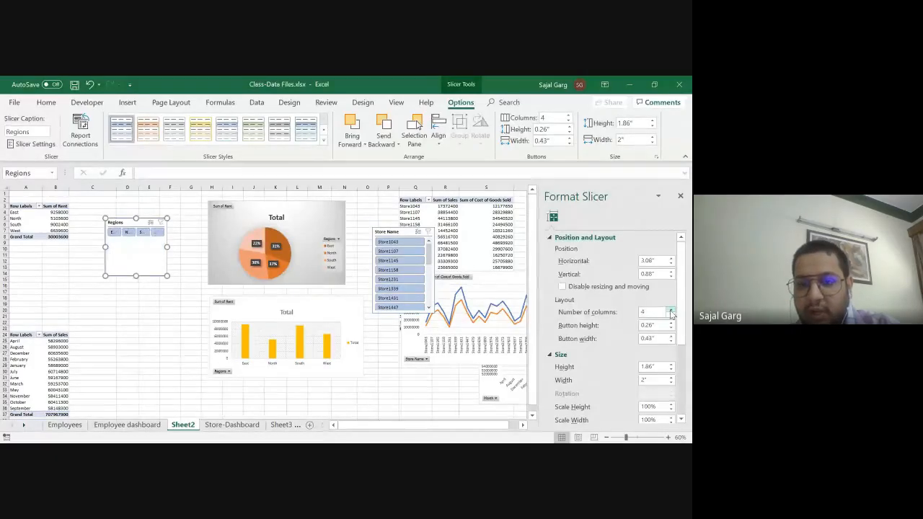
pyautogui.moveTo(165, 247); pyautogui.dragTo(199, 247)
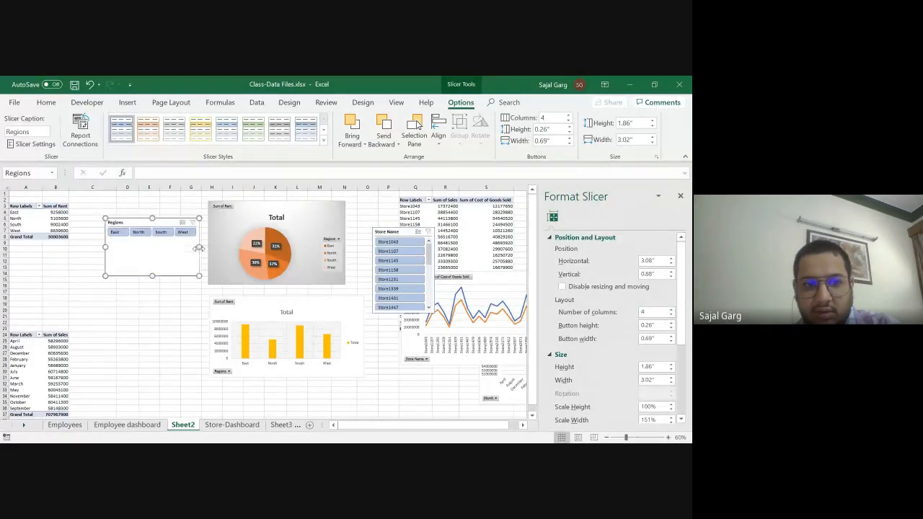
# Set the Regions slicer to 2 columns and shorten it to about 1.01" so it fits its buttons.
pyautogui.click(672, 316)
pyautogui.click(672, 316)
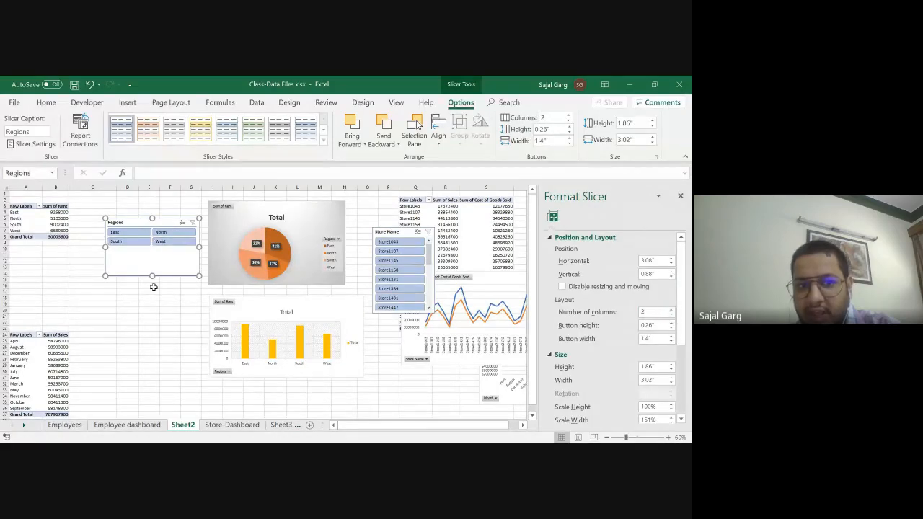
pyautogui.moveTo(152, 275); pyautogui.dragTo(151, 250)
# Set the Store Name slicer to 5 columns and widen it to about 9.1".
pyautogui.click(398, 230)
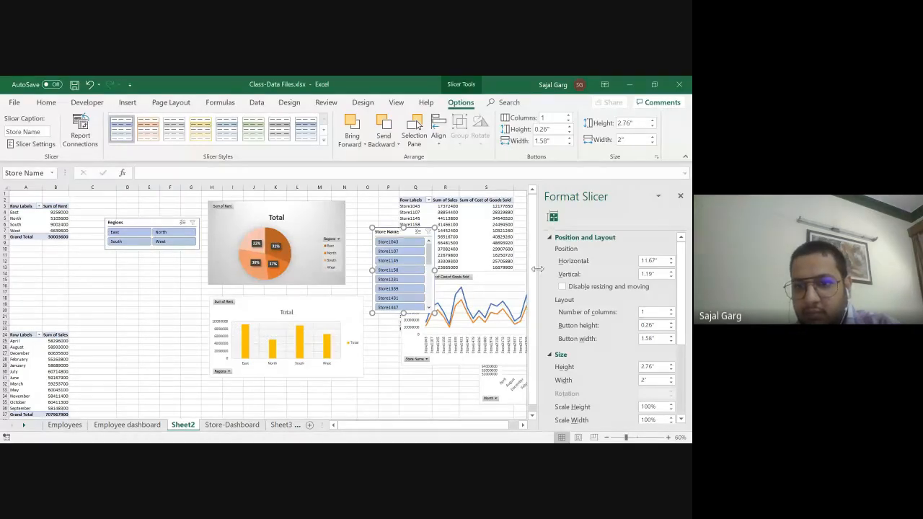
pyautogui.doubleClick(653, 311)
pyautogui.write('5')
pyautogui.press('Return')
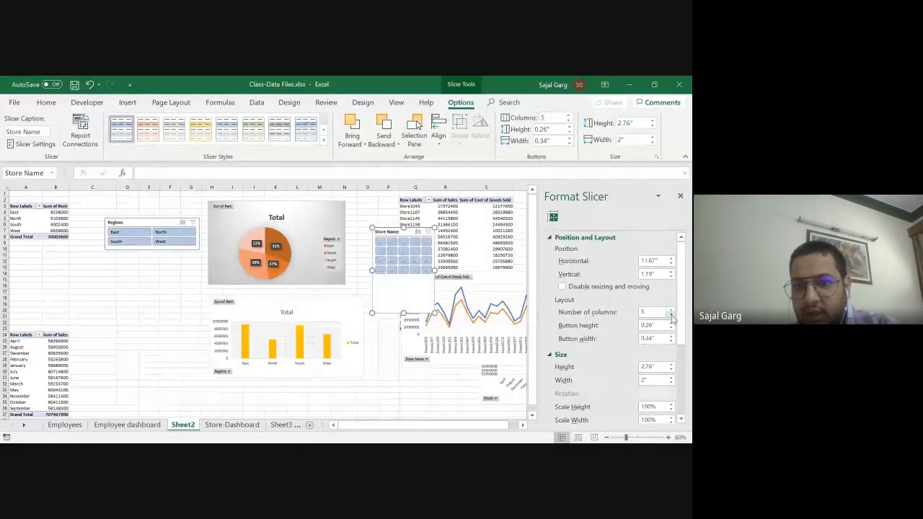
pyautogui.moveTo(435, 270); pyautogui.dragTo(525, 270)
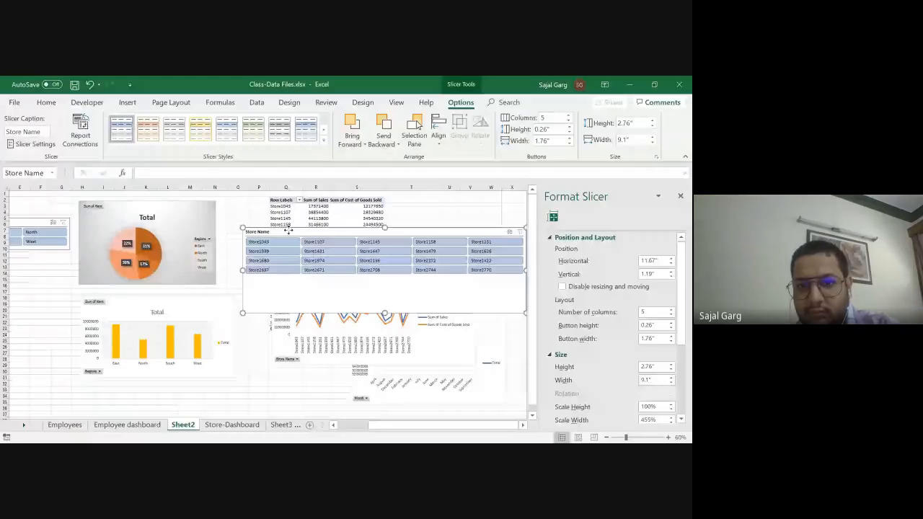
# Reposition the Store Name slicer, resize it to about 7.32" wide and 1.87" high, and close its format settings.
pyautogui.moveTo(288, 230); pyautogui.dragTo(258, 231)
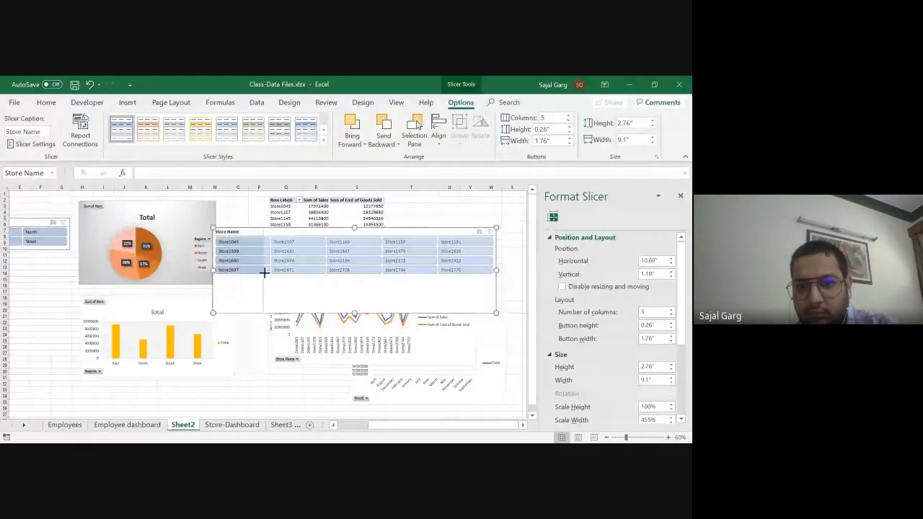
pyautogui.moveTo(264, 272); pyautogui.dragTo(267, 272)
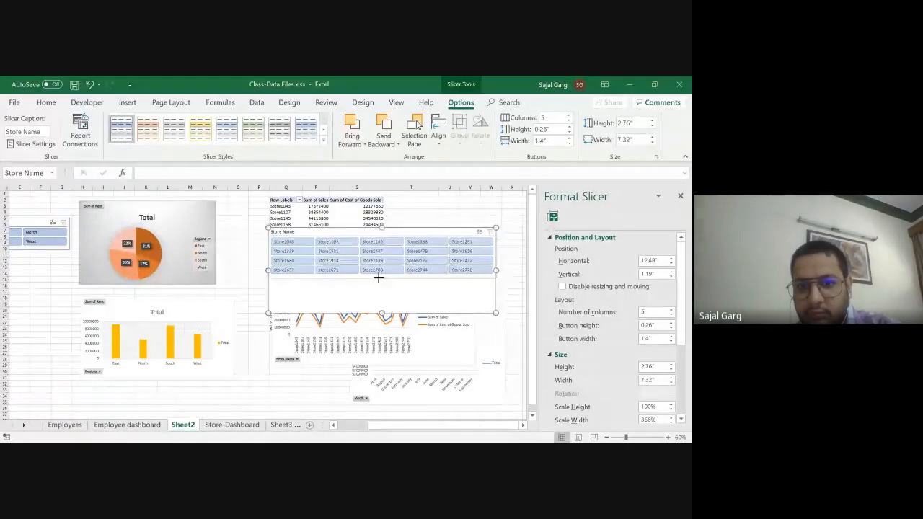
pyautogui.moveTo(377, 277); pyautogui.dragTo(382, 286)
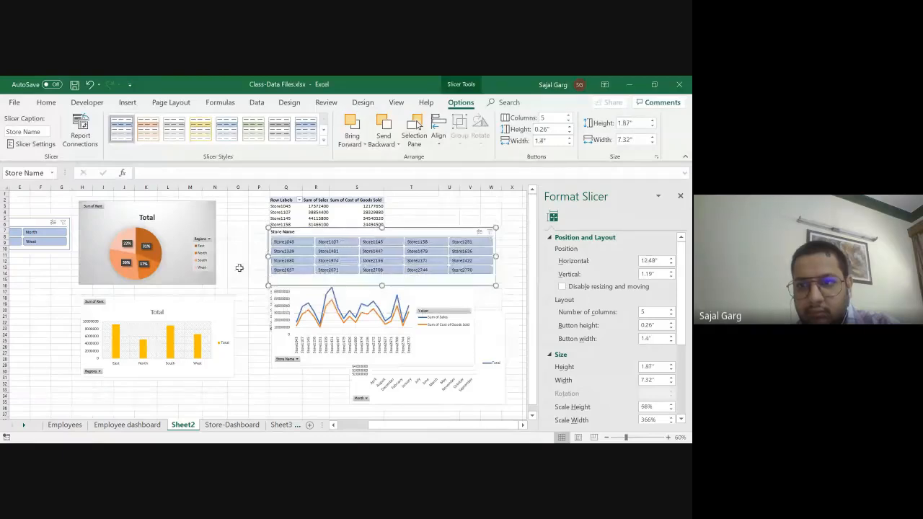
pyautogui.click(679, 197)
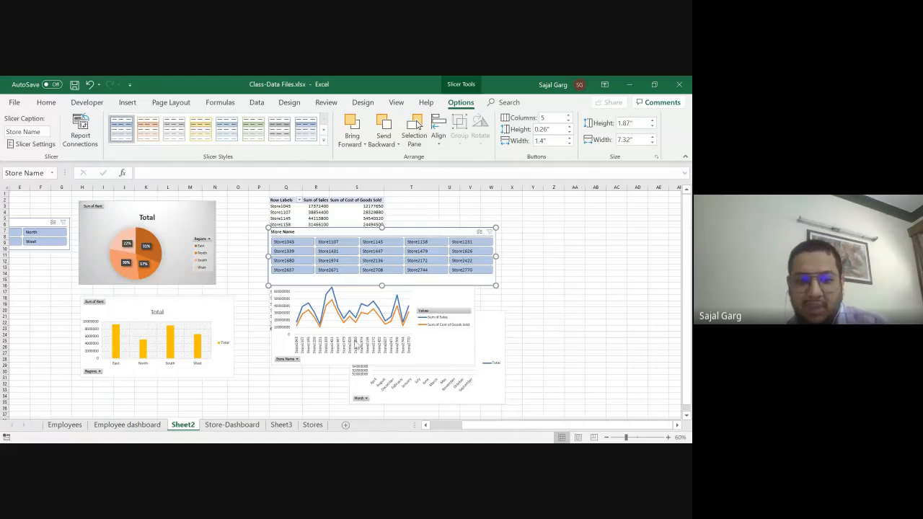
# Paste a copy of the Store Name slicer on the Store-Dashboard sheet and place it below the line chart.
pyautogui.click(235, 430)
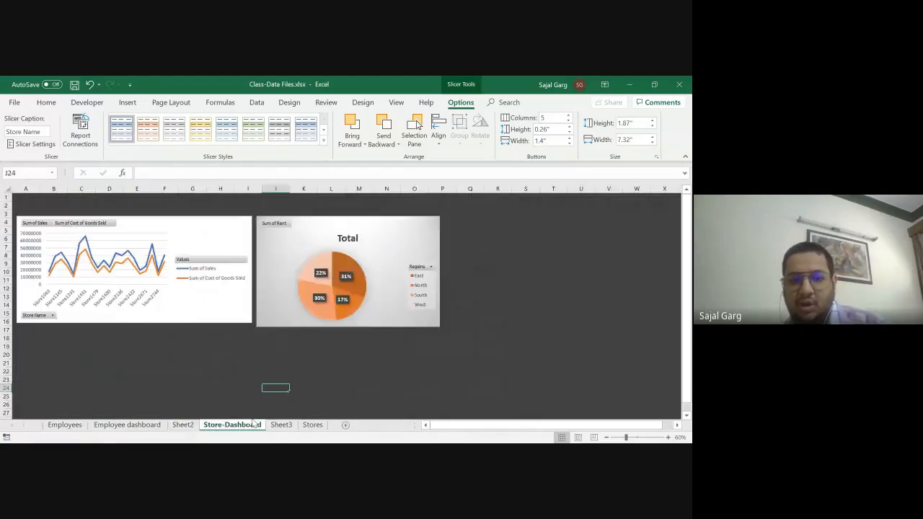
pyautogui.hotkey('ctrl', 'v')
pyautogui.moveTo(310, 387); pyautogui.dragTo(78, 327)
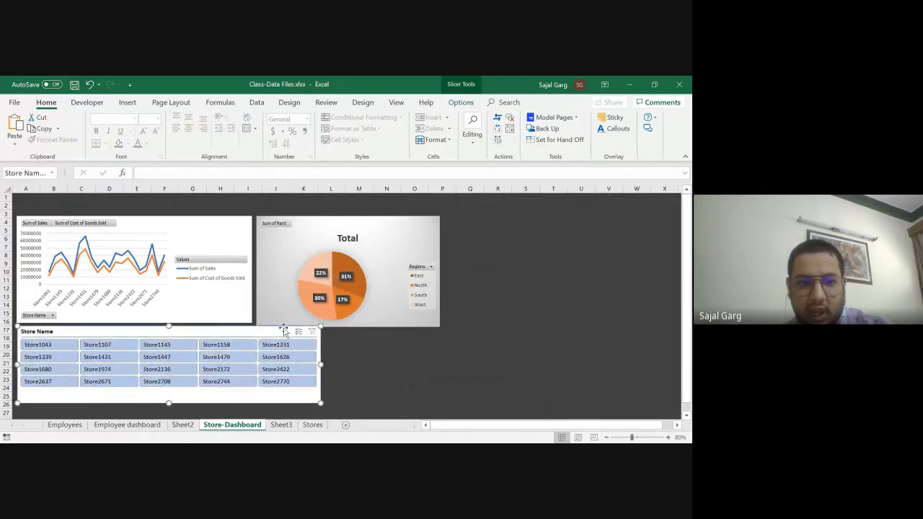
# Rearrange the Store-Dashboard sheet with the Store Name slicer on top and the line and pie charts side by side beneath it.
pyautogui.moveTo(229, 328); pyautogui.dragTo(350, 265)
pyautogui.moveTo(140, 223); pyautogui.dragTo(151, 326)
pyautogui.moveTo(185, 269); pyautogui.dragTo(70, 209)
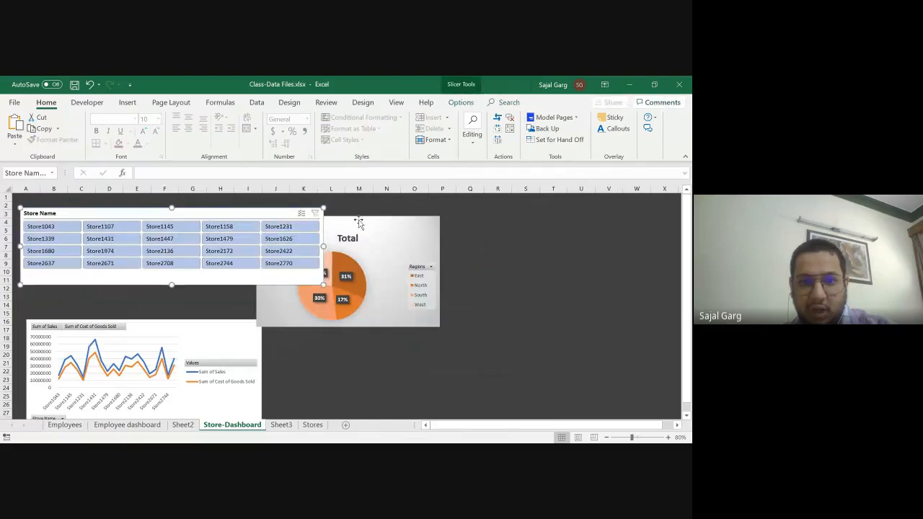
pyautogui.moveTo(364, 236); pyautogui.dragTo(374, 339)
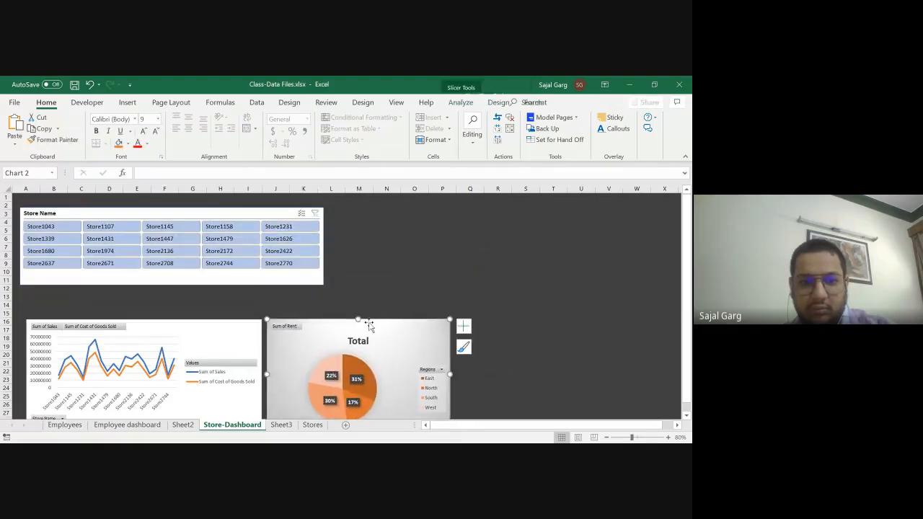
pyautogui.moveTo(180, 324); pyautogui.dragTo(173, 297)
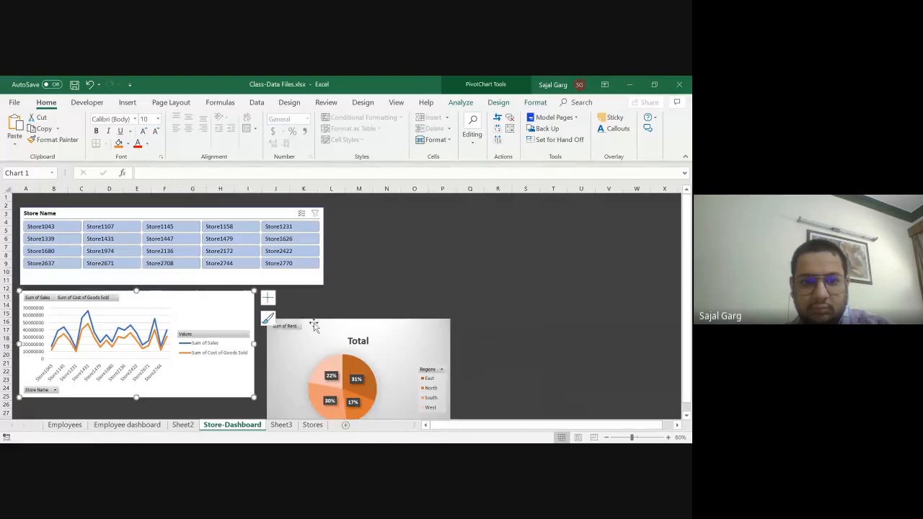
pyautogui.moveTo(313, 321); pyautogui.dragTo(308, 289)
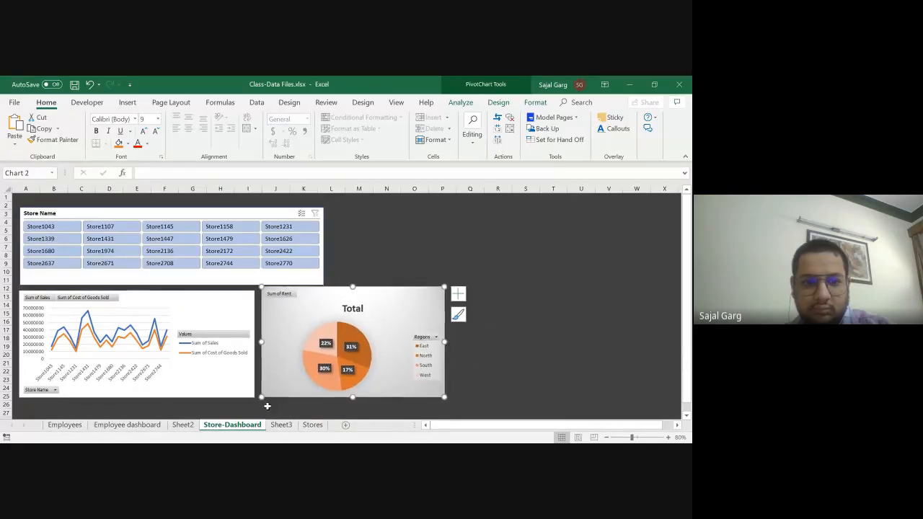
# Copy the Regions slicer from Sheet2 and return to the Store-Dashboard sheet.
pyautogui.click(183, 425)
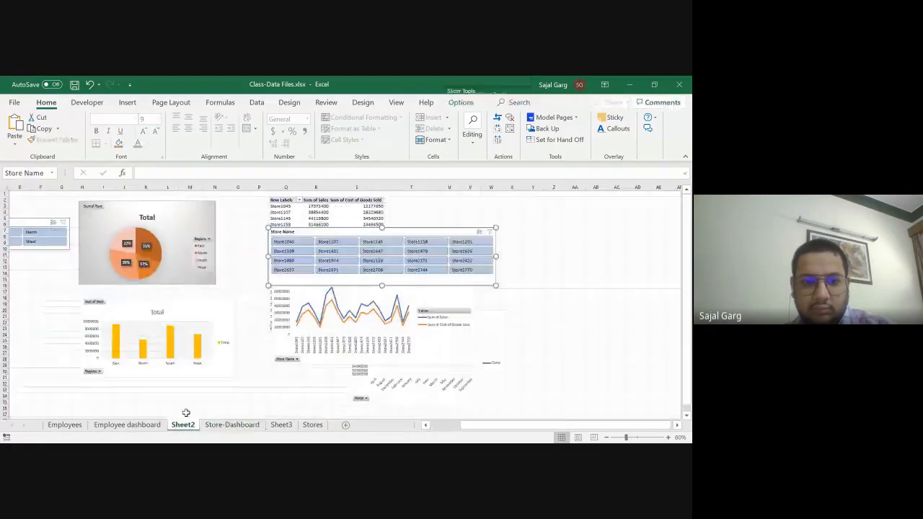
pyautogui.click(31, 223)
pyautogui.hotkey('ctrl', 'x')
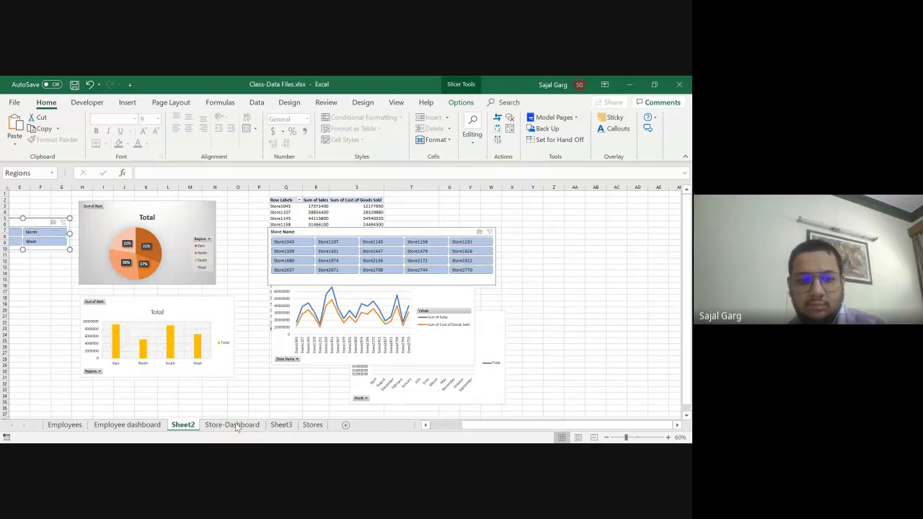
pyautogui.click(232, 424)
pyautogui.hotkey('ctrl', 'v')
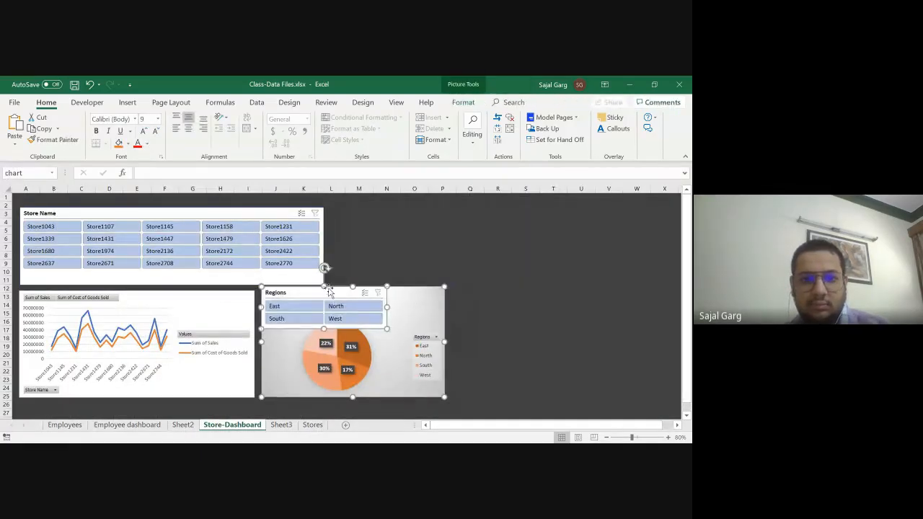
pyautogui.moveTo(330, 292); pyautogui.dragTo(614, 354)
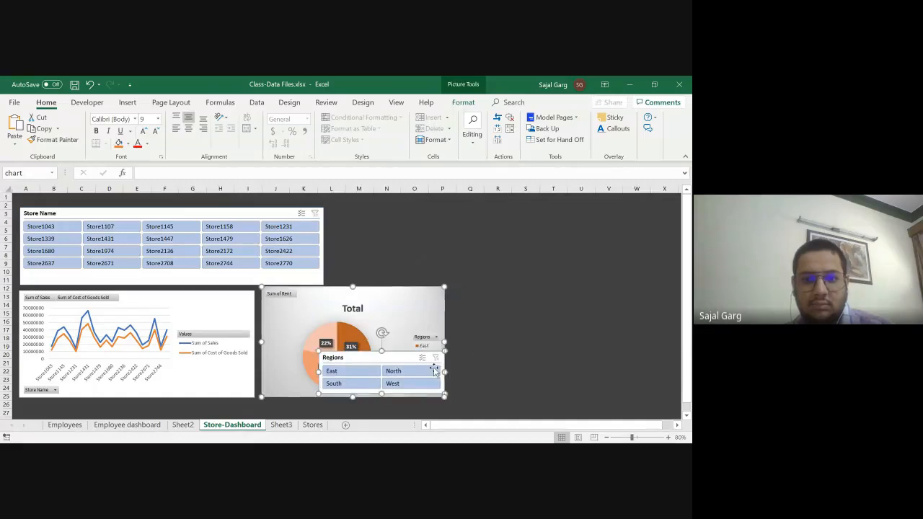
pyautogui.keyDown('shift'); pyautogui.click(388, 292); pyautogui.keyUp('shift')
pyautogui.doubleClick(388, 293)
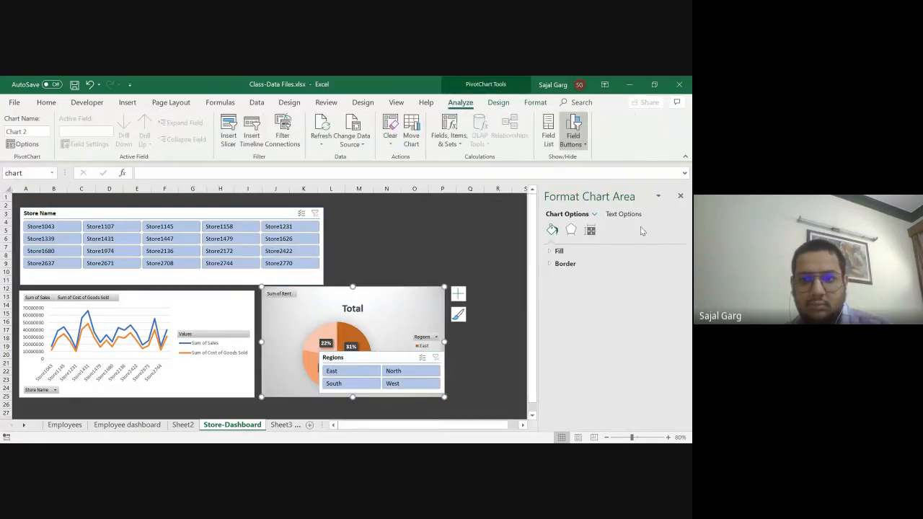
pyautogui.click(685, 196)
pyautogui.click(544, 315)
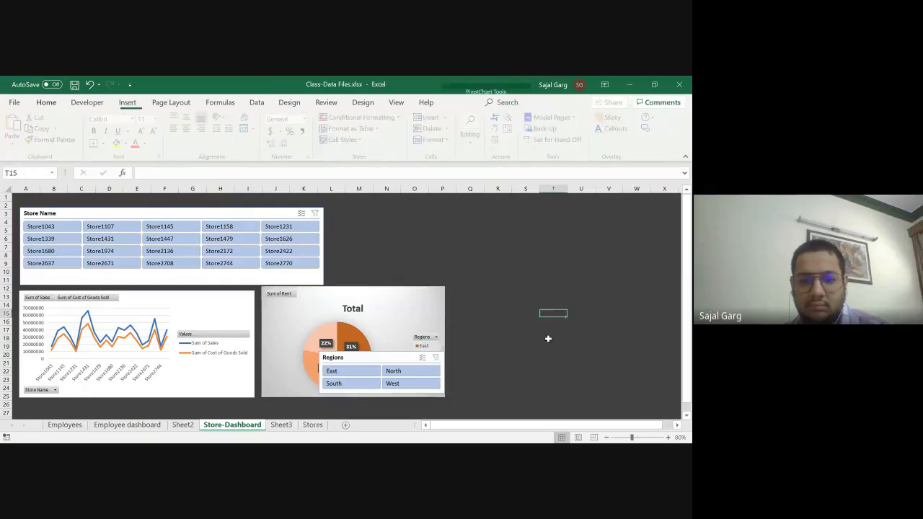
pyautogui.hotkey('ctrl', 'z')
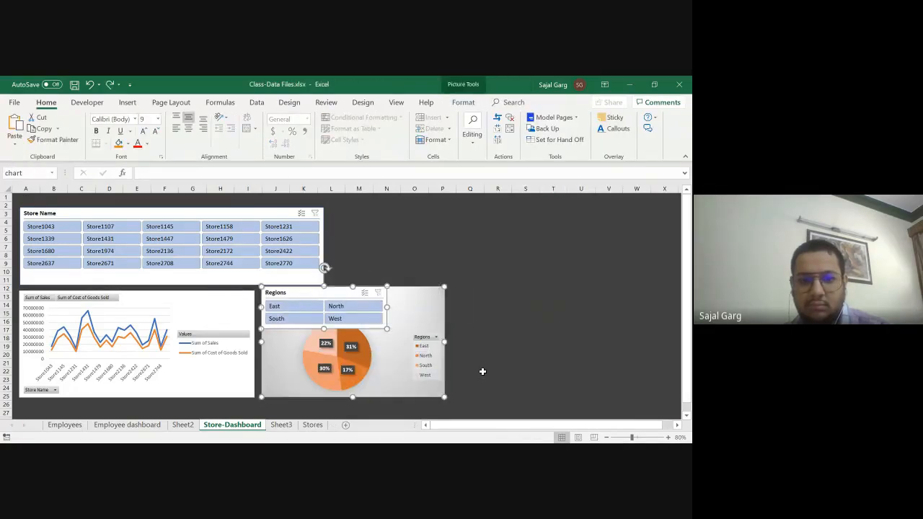
pyautogui.hotkey('ctrl', 'z')
# Paste the Regions slicer into an empty area of the dashboard and place it beside the Store Name slicer.
pyautogui.click(610, 296)
pyautogui.hotkey('ctrl', 'v')
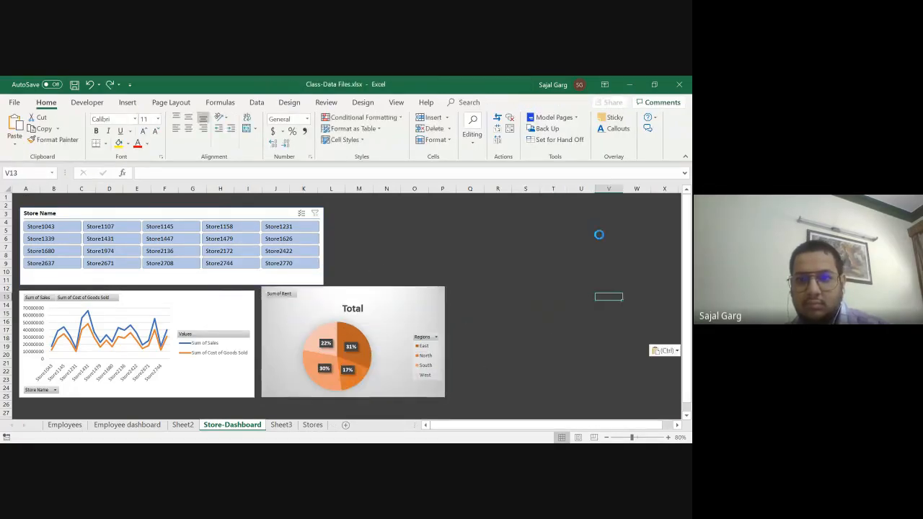
pyautogui.moveTo(604, 296); pyautogui.dragTo(334, 207)
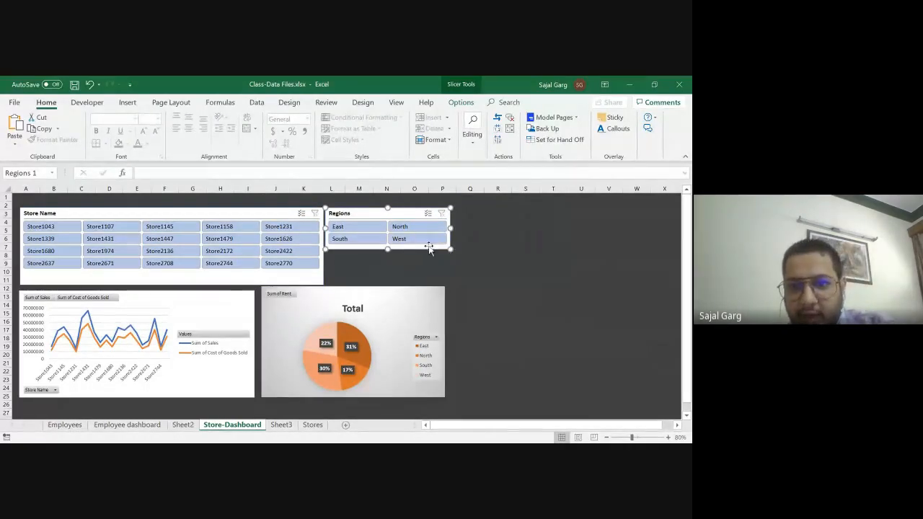
# Set the dashboard's Regions slicer to 1 column in its position and layout settings.
pyautogui.rightClick(429, 245)
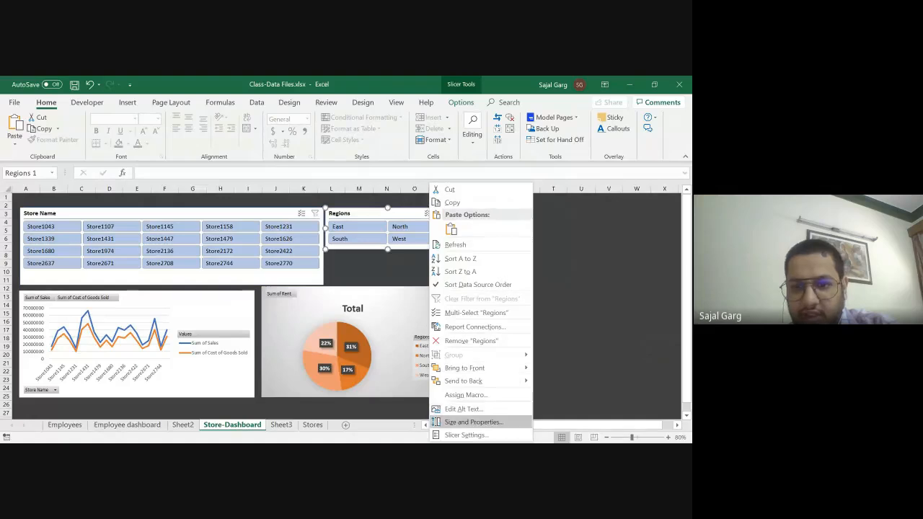
pyautogui.click(472, 422)
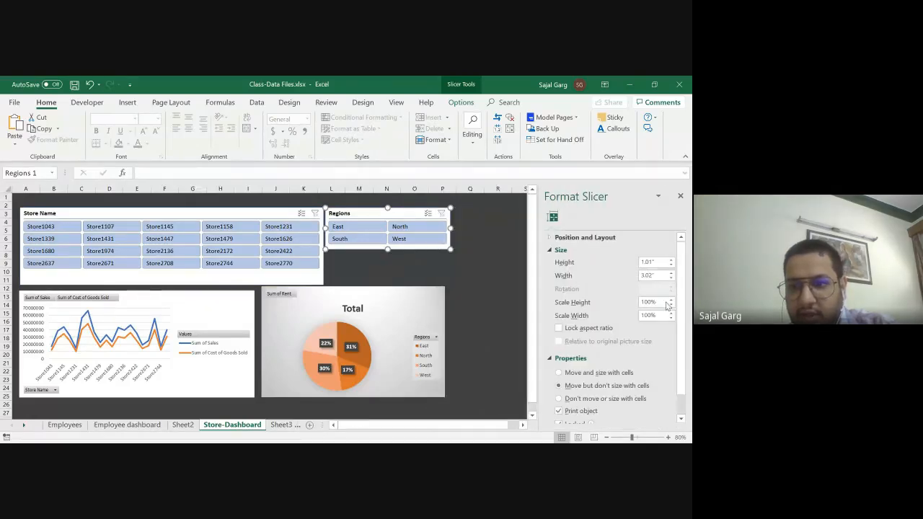
pyautogui.click(571, 238)
pyautogui.click(670, 315)
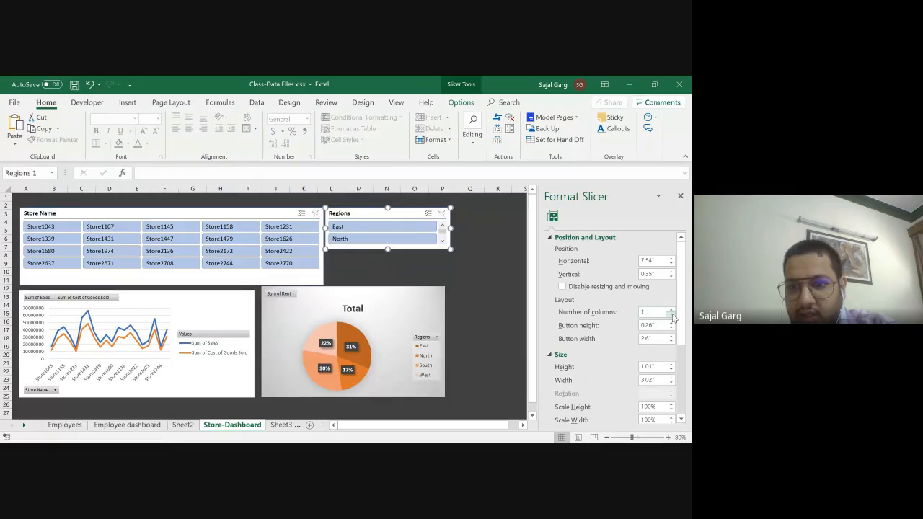
# Resize the Regions slicer to about 1.83" high and 2.86" wide and close its formatting settings.
pyautogui.moveTo(385, 257); pyautogui.dragTo(386, 291)
pyautogui.moveTo(444, 243); pyautogui.dragTo(443, 244)
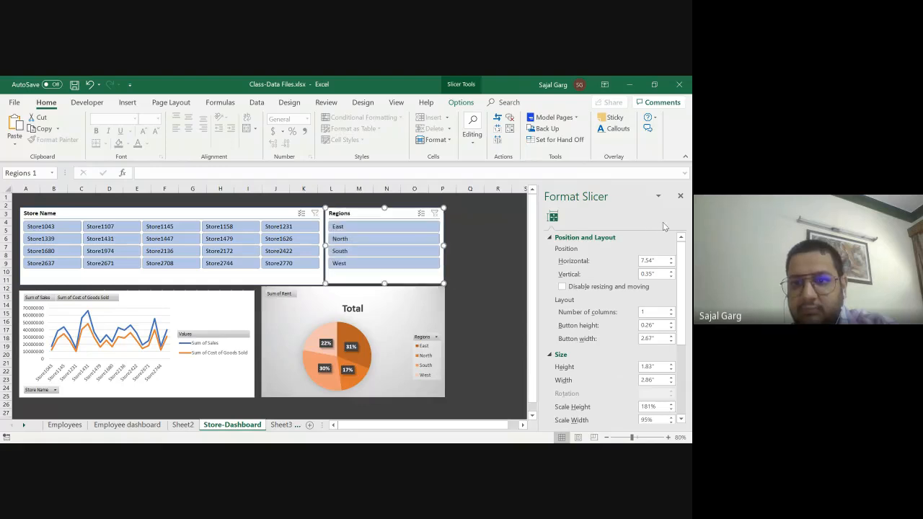
pyautogui.click(680, 197)
pyautogui.click(555, 304)
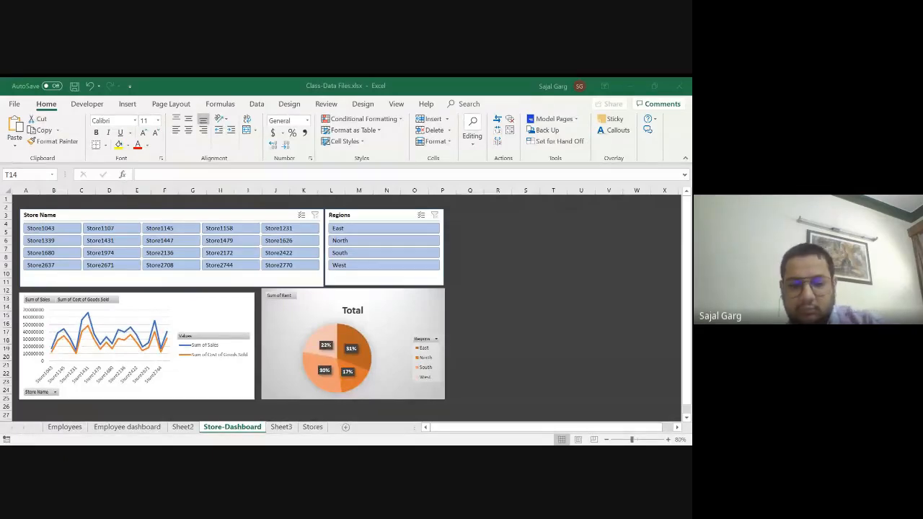
# Test the dashboard slicers by filtering to the East region and to Store1145, clearing each filter after its test.
pyautogui.click(373, 230)
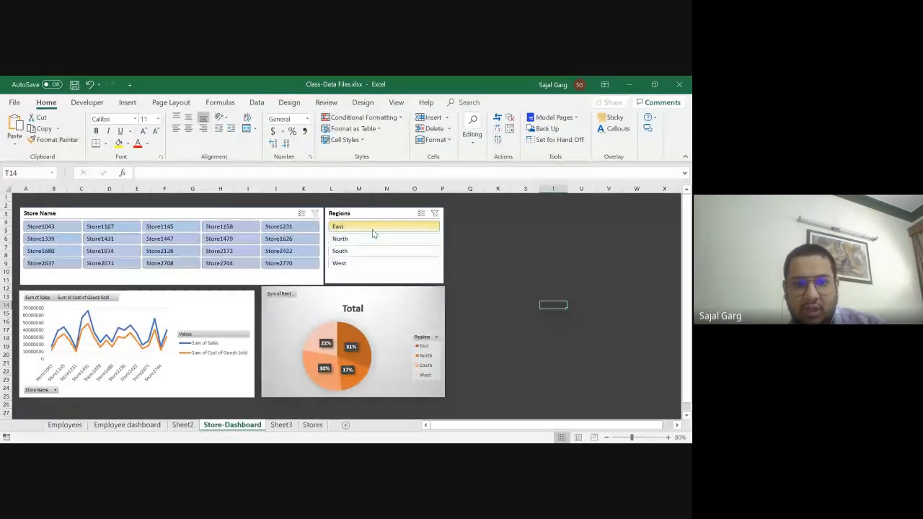
pyautogui.click(434, 214)
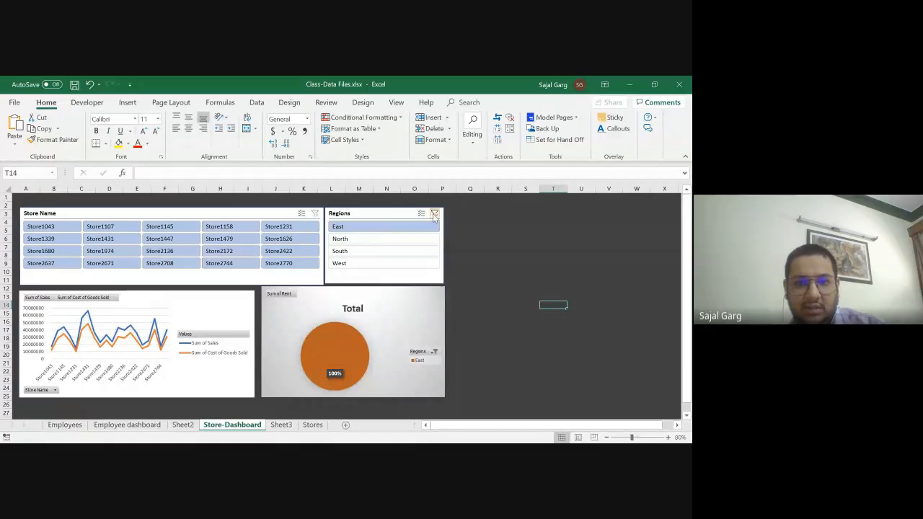
pyautogui.click(155, 227)
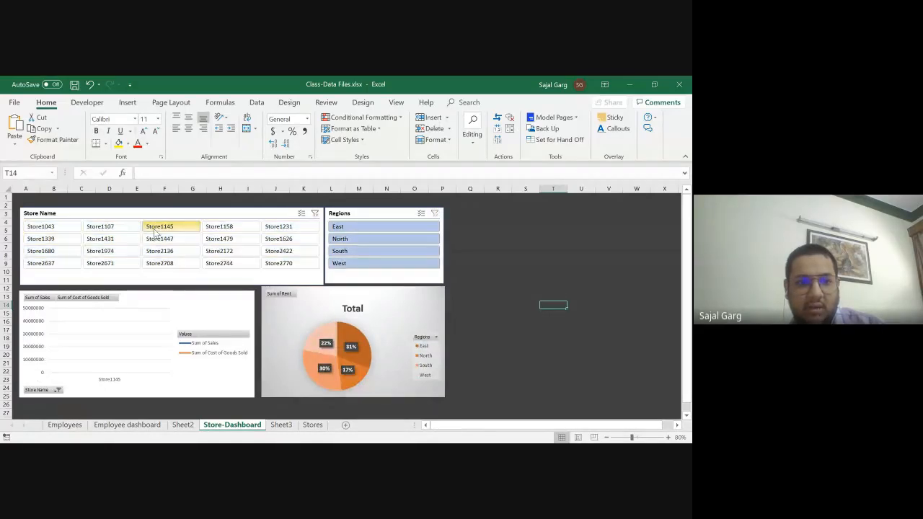
pyautogui.click(315, 214)
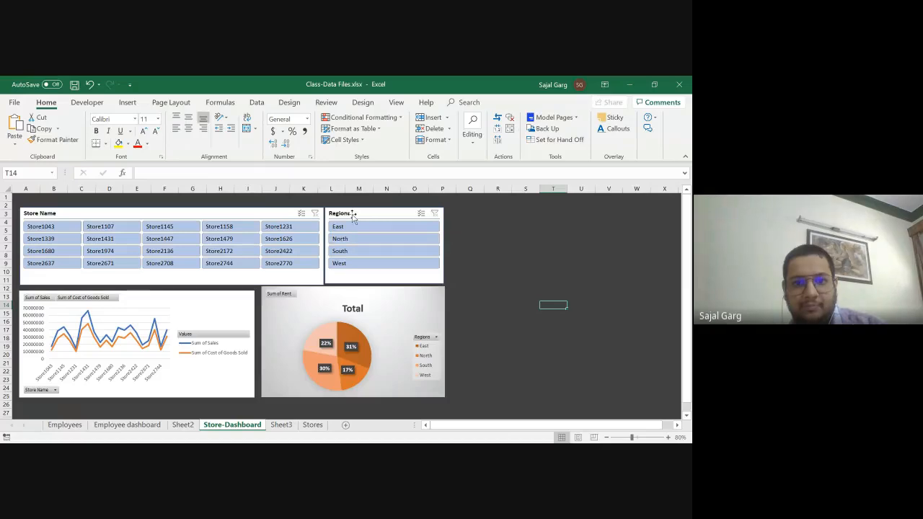
# Open the size and properties settings of the dashboard's Regions slicer.
pyautogui.hotkey('alt', 'Tab')
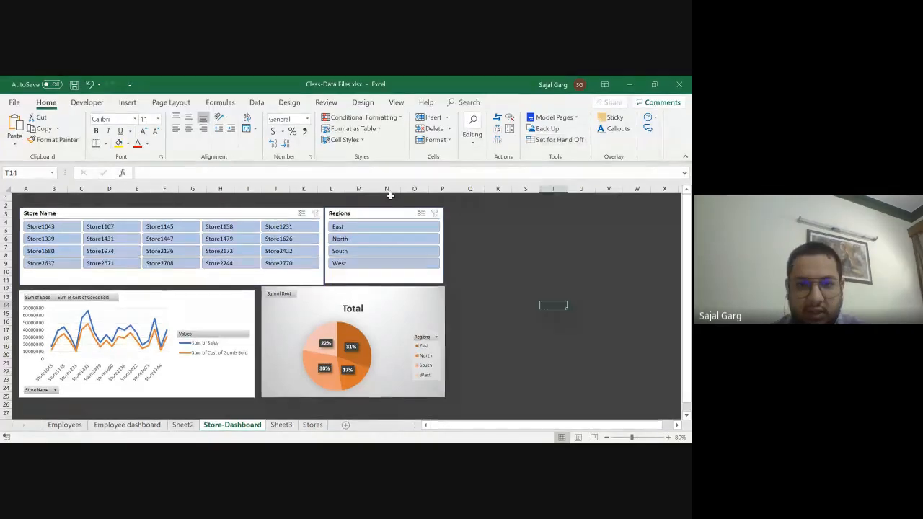
pyautogui.rightClick(387, 210)
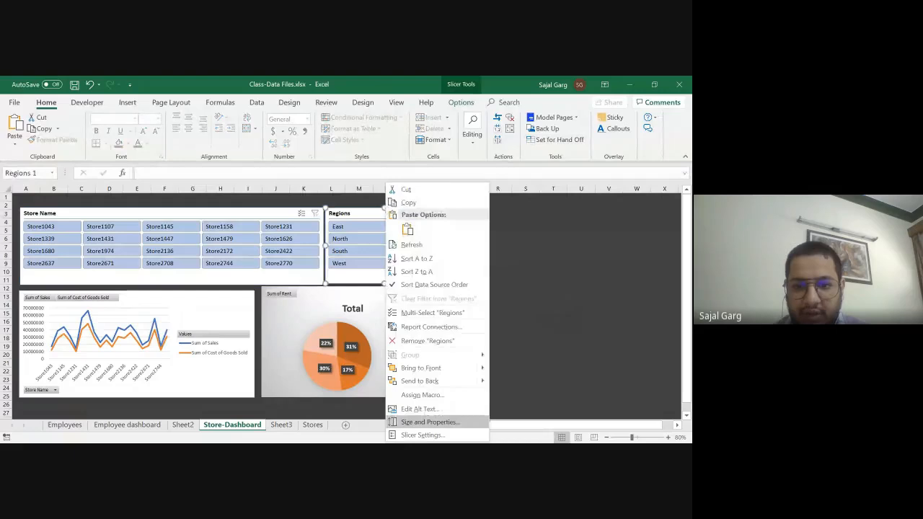
pyautogui.press('Escape')
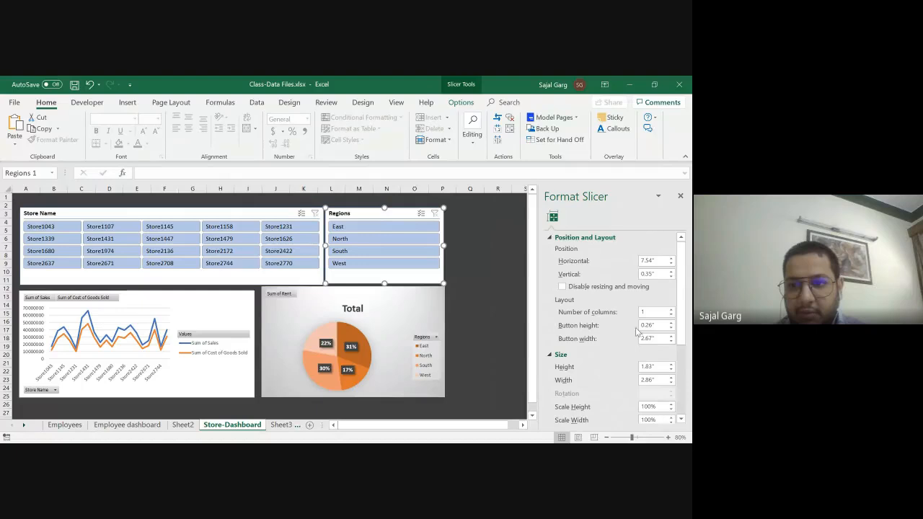
# Try up to 4 columns in the Regions slicer and return it to 1 column.
pyautogui.click(670, 310)
pyautogui.click(670, 310)
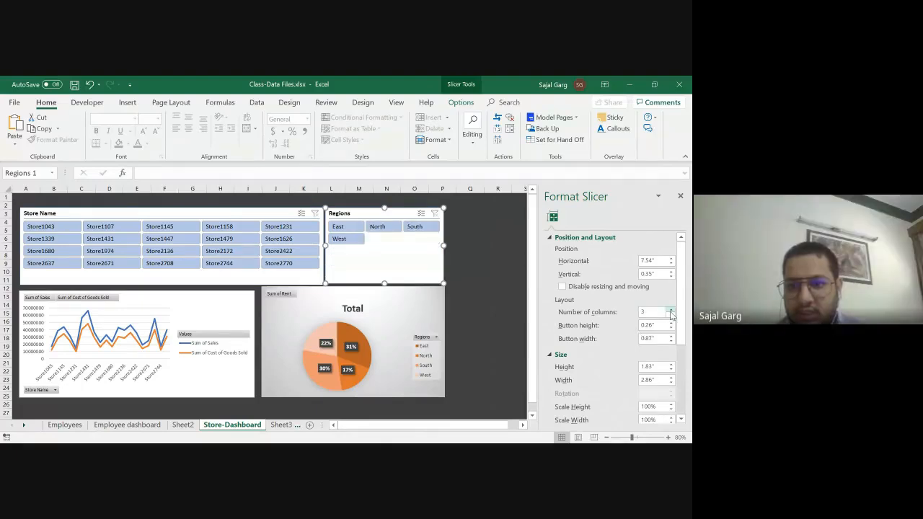
pyautogui.click(670, 310)
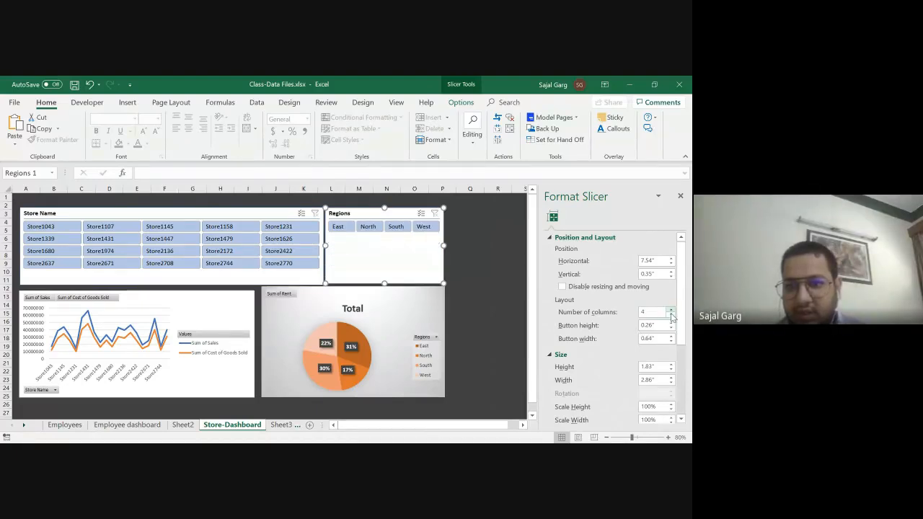
pyautogui.click(670, 316)
pyautogui.click(671, 316)
pyautogui.click(670, 315)
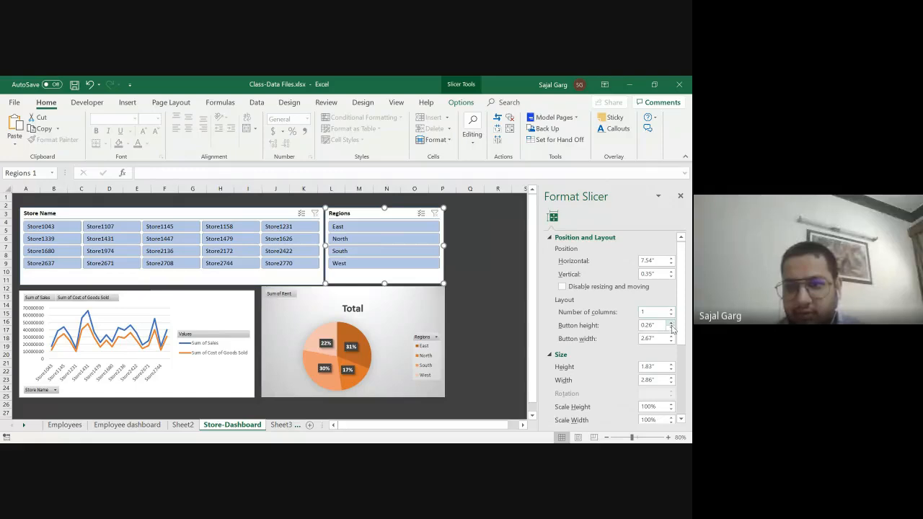
# Set the Regions slicer's button height to 0.3" and button width to 1.6", and close its formatting settings.
pyautogui.click(671, 328)
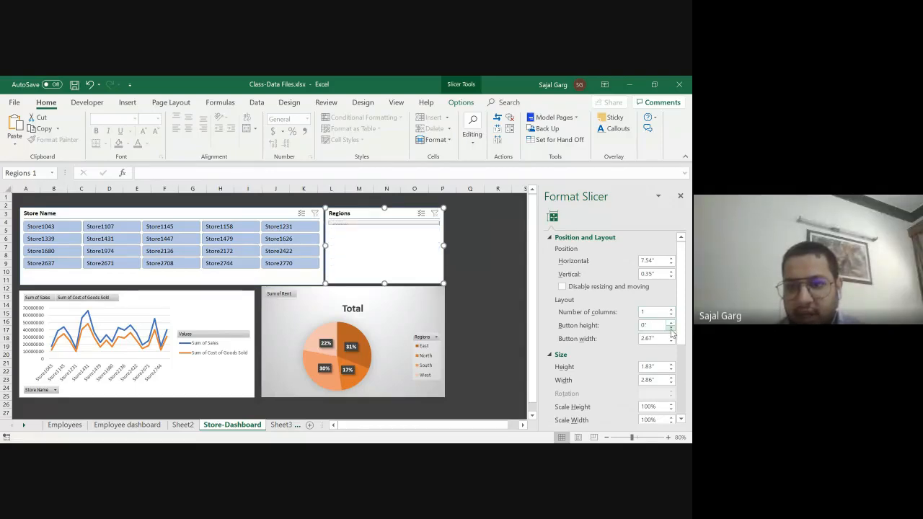
pyautogui.click(671, 322)
pyautogui.click(670, 323)
pyautogui.click(672, 342)
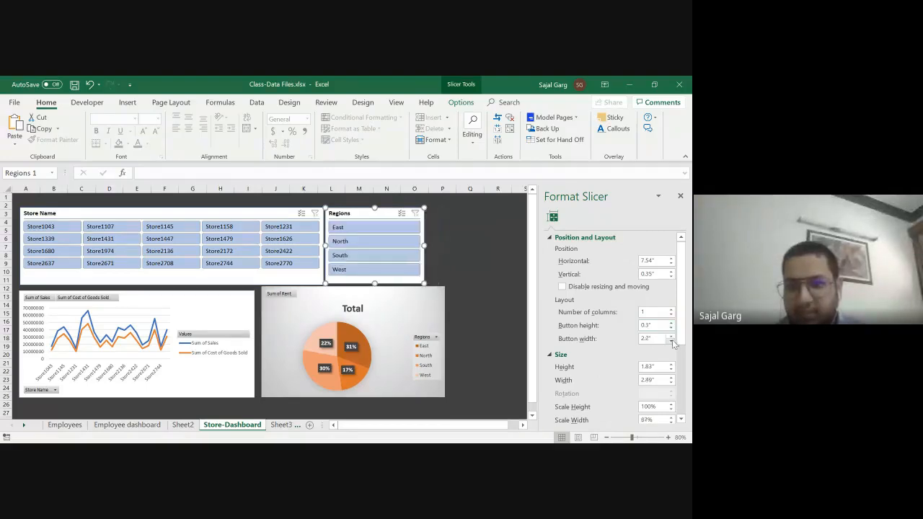
pyautogui.click(672, 341)
pyautogui.click(672, 341)
pyautogui.click(673, 341)
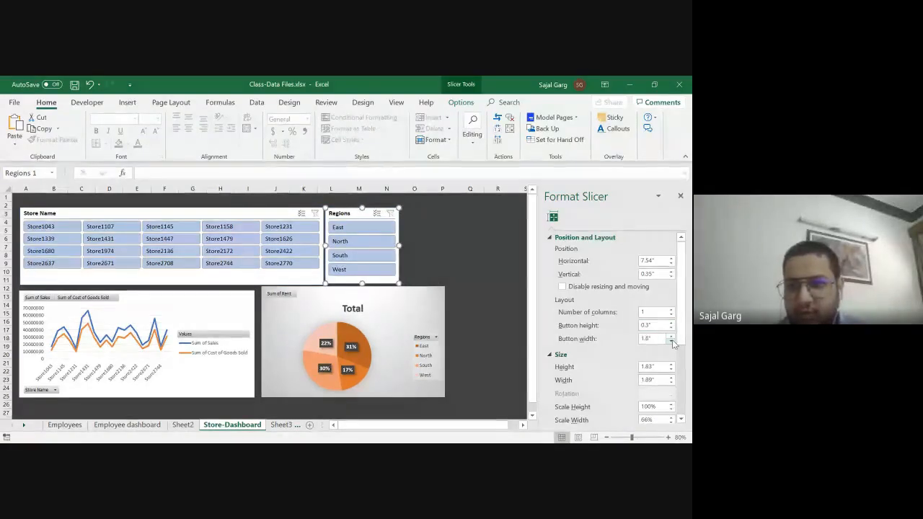
pyautogui.click(681, 196)
pyautogui.click(505, 246)
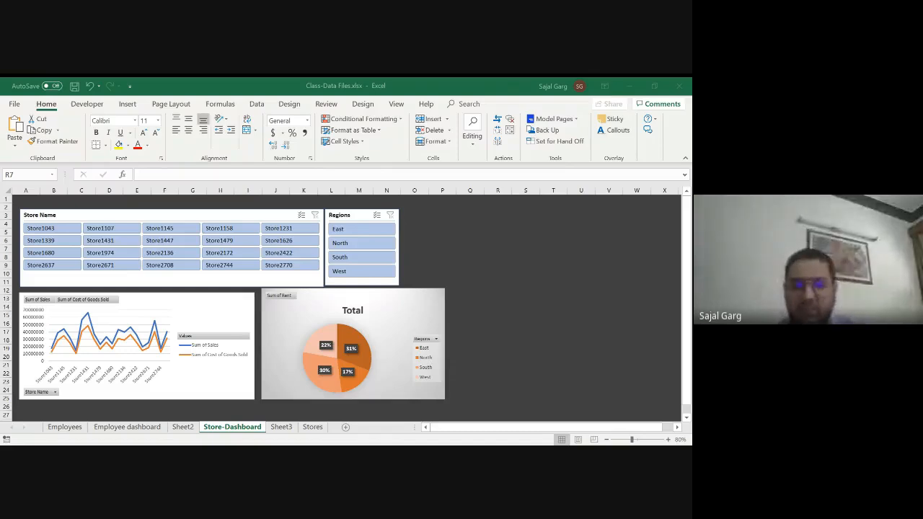
pyautogui.click(672, 158)
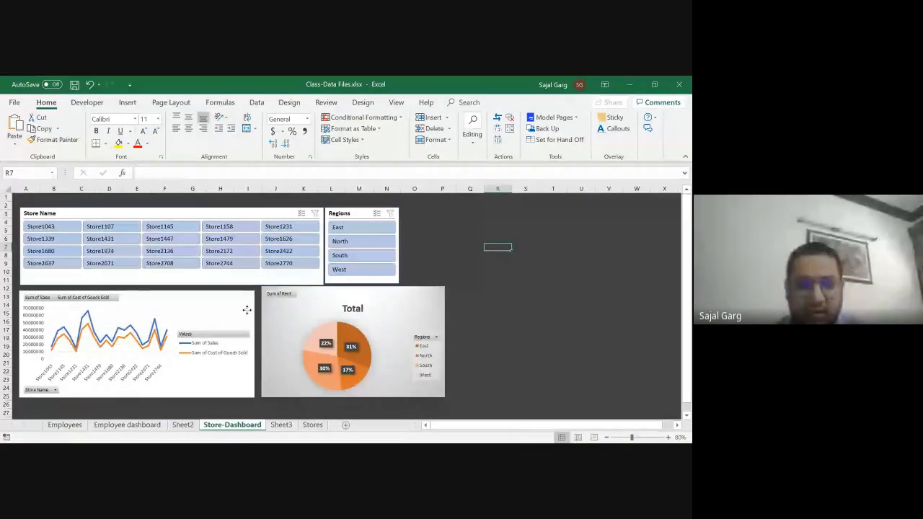
# Try moving the line chart, Regions slicer and pie chart apart on the dashboard, and undo these moves.
pyautogui.moveTo(246, 311); pyautogui.dragTo(226, 325)
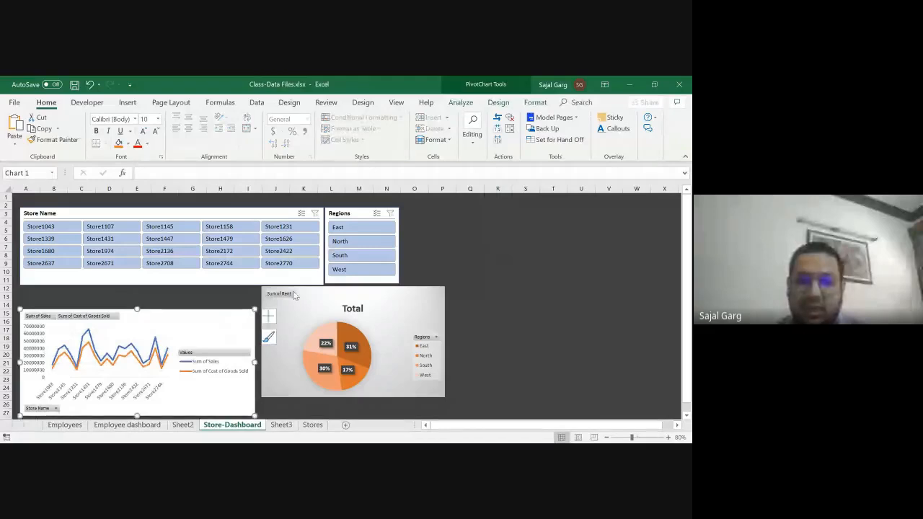
pyautogui.moveTo(360, 282); pyautogui.dragTo(483, 277)
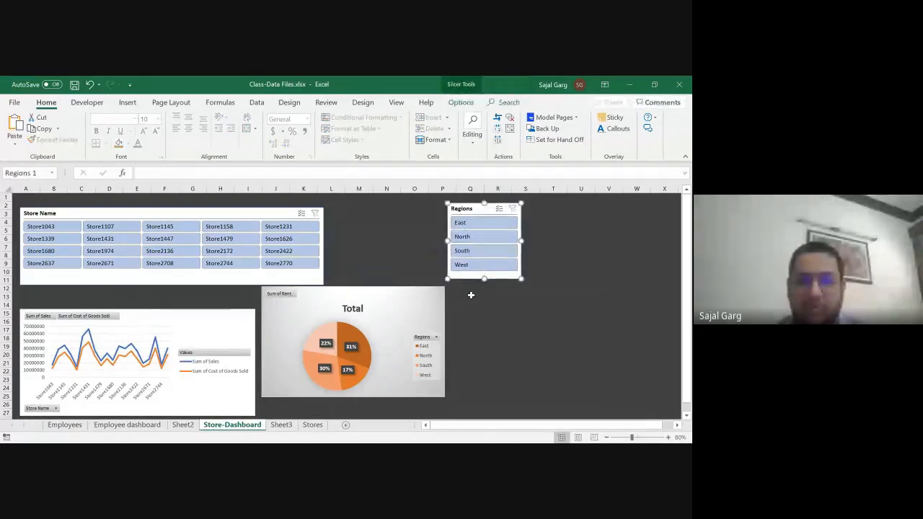
pyautogui.moveTo(419, 363); pyautogui.dragTo(592, 402)
pyautogui.hotkey('ctrl', 'z')
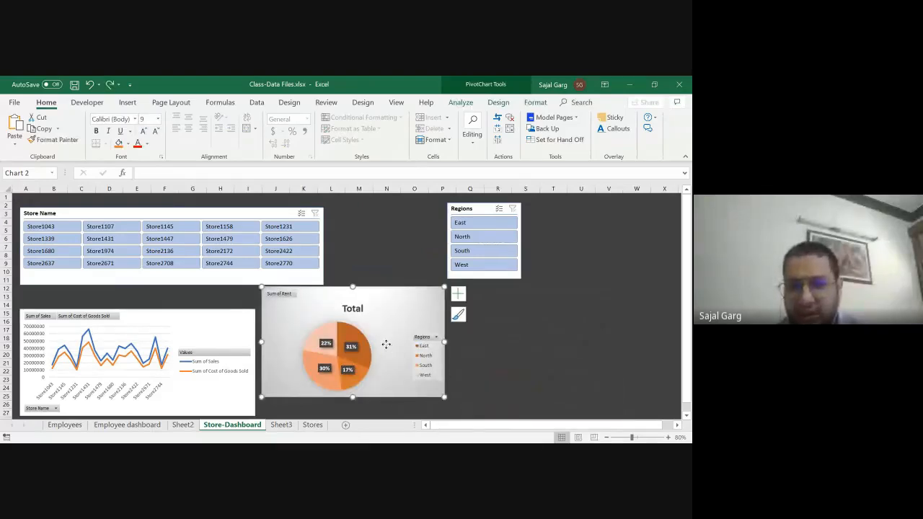
pyautogui.moveTo(385, 344); pyautogui.dragTo(442, 375)
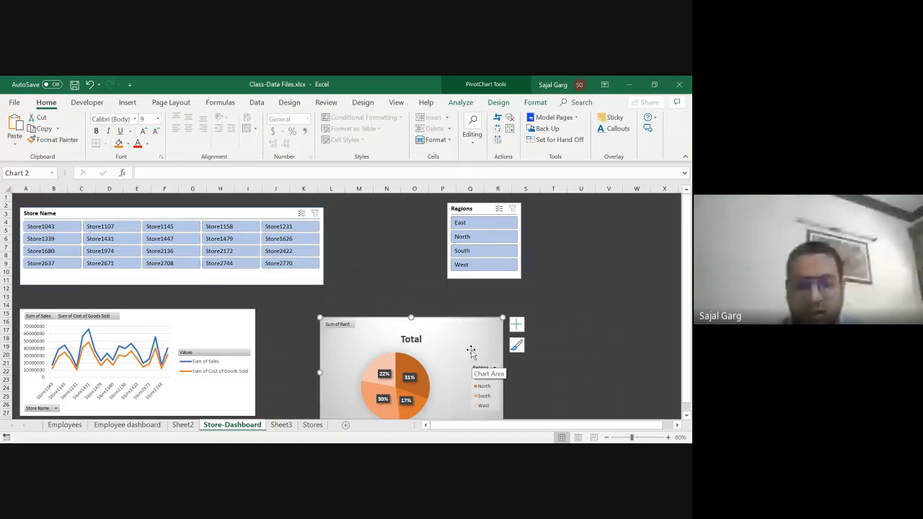
pyautogui.hotkey('ctrl', 'z')
pyautogui.hotkey('ctrl', 'z')
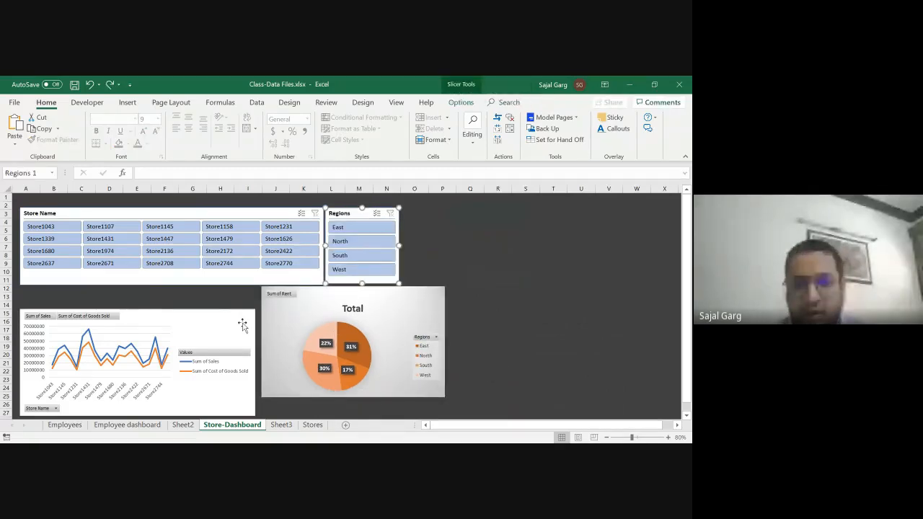
pyautogui.hotkey('ctrl', 'z')
# Fit the line chart directly under the Store Name slicer and the pie chart against it, matching the pie chart's height to the line chart.
pyautogui.moveTo(210, 296); pyautogui.dragTo(212, 293)
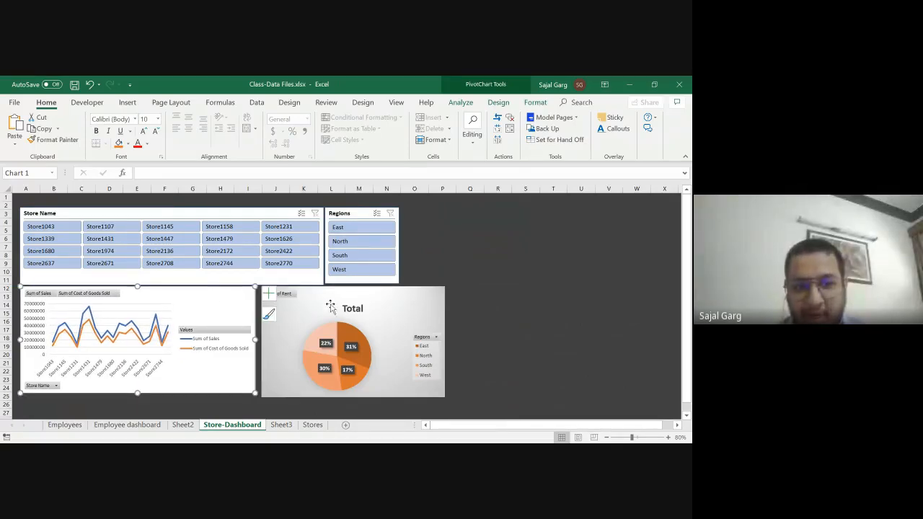
pyautogui.click(134, 278)
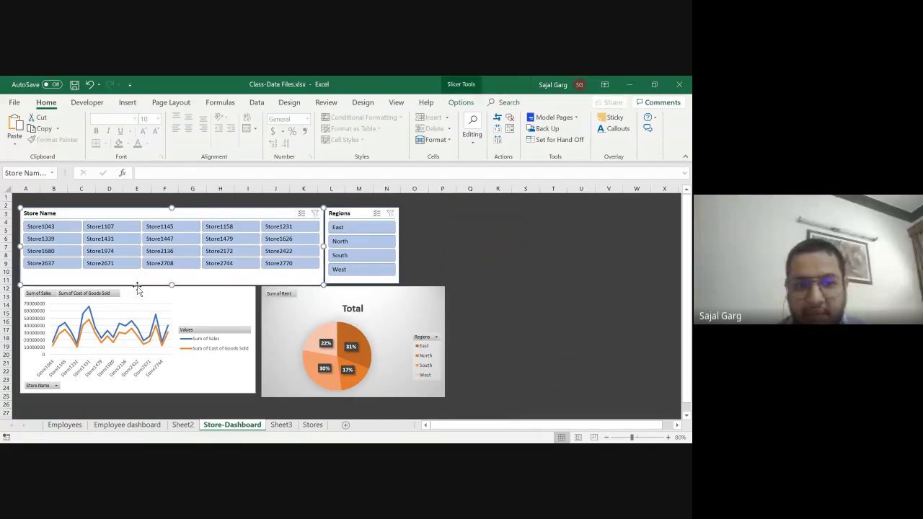
pyautogui.moveTo(274, 319); pyautogui.dragTo(271, 317)
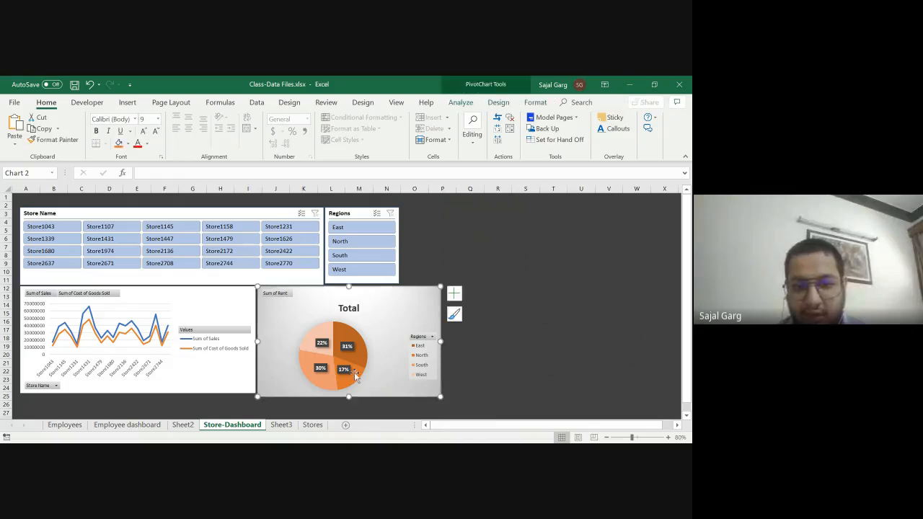
pyautogui.moveTo(350, 397); pyautogui.dragTo(350, 393)
pyautogui.click(480, 388)
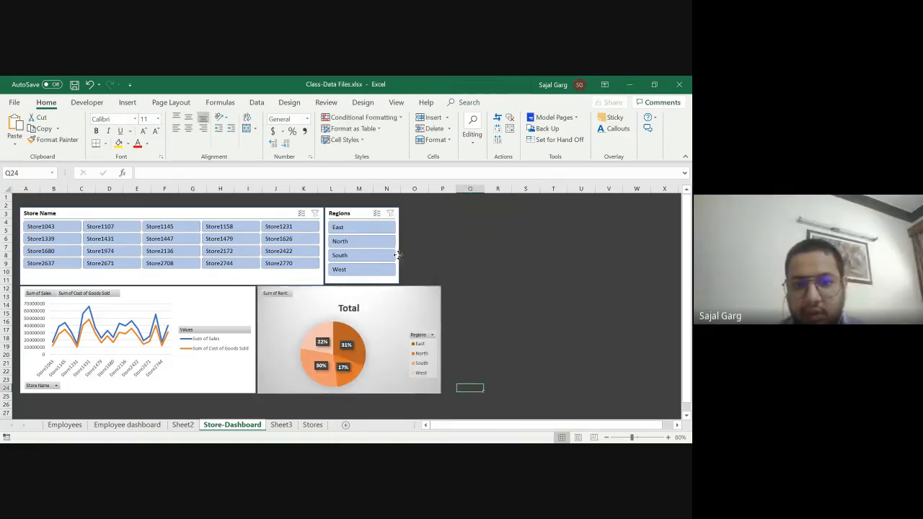
# Widen the Regions slicer so its outer edge lines up with the pie chart's edge.
pyautogui.moveTo(397, 255); pyautogui.dragTo(442, 247)
pyautogui.click(508, 273)
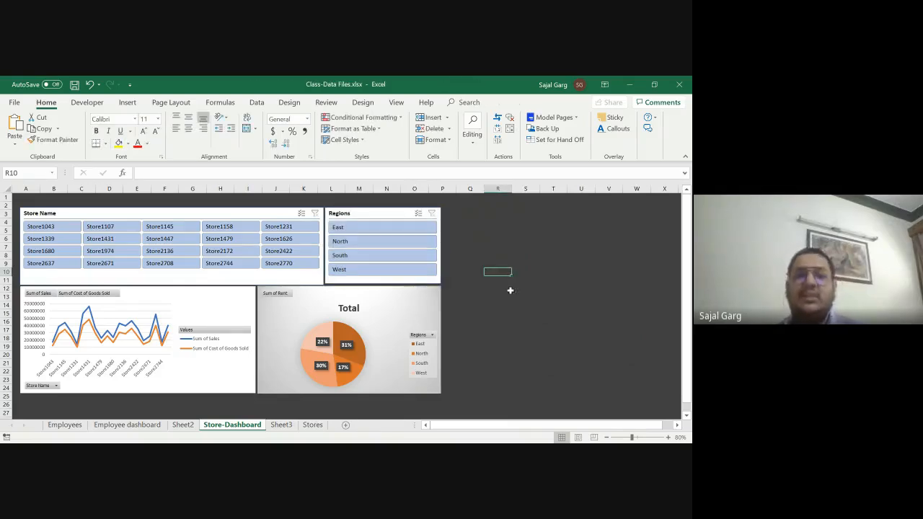
pyautogui.click(383, 283)
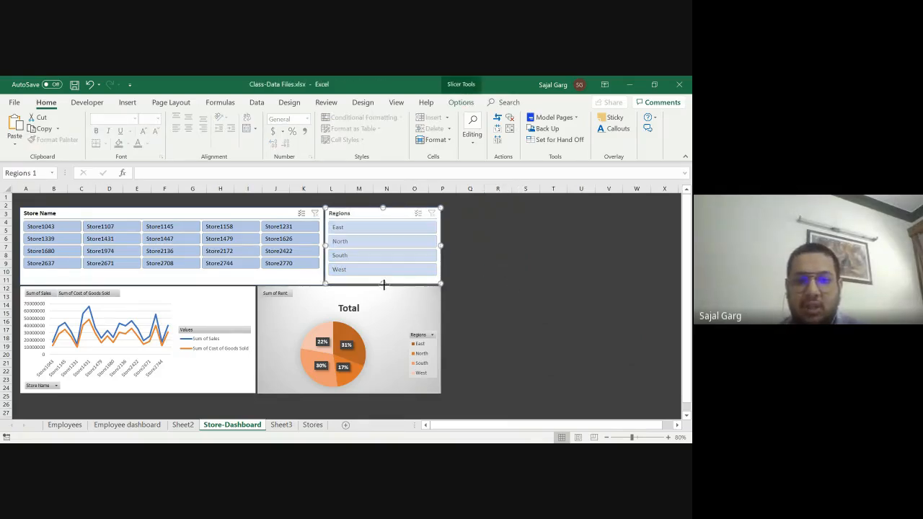
pyautogui.click(496, 296)
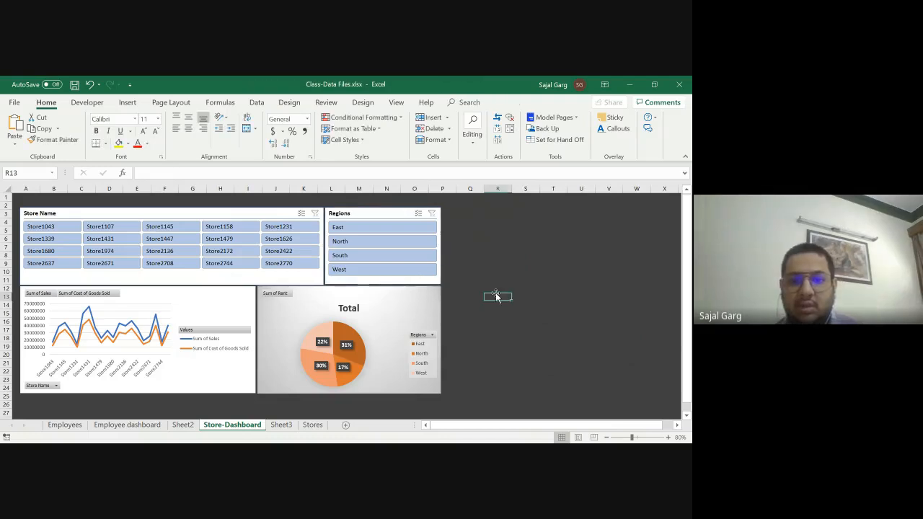
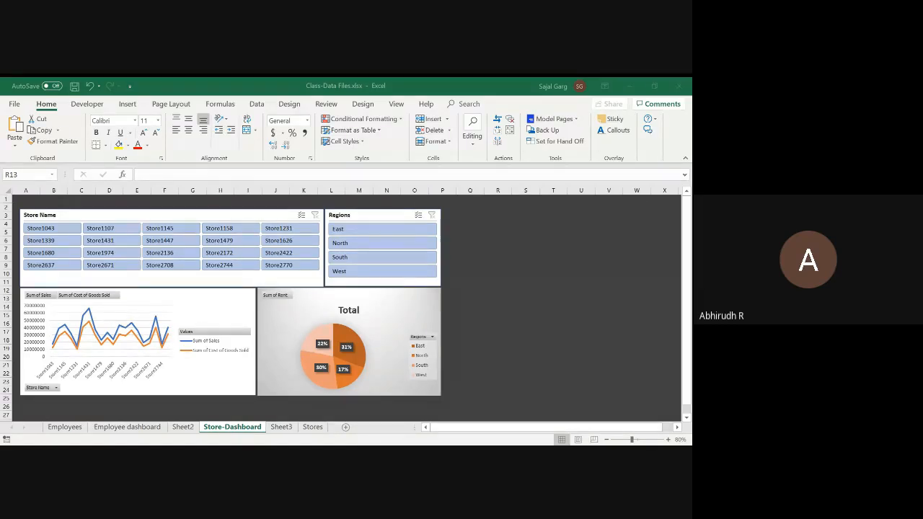
# Switch to Sheet2 and examine the options for the region row labels in the Sum of Rent pivot table.
pyautogui.hotkey('alt', 'Tab')
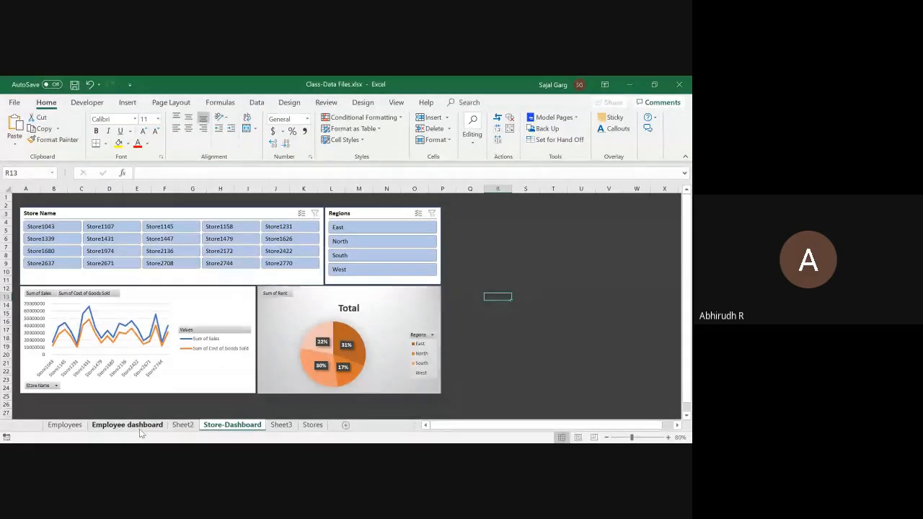
pyautogui.click(192, 428)
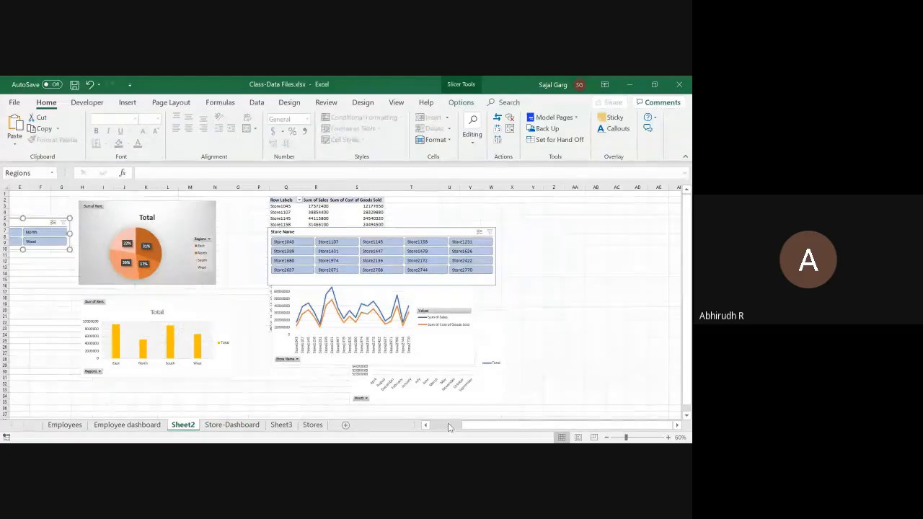
pyautogui.moveTo(25, 212); pyautogui.dragTo(25, 230)
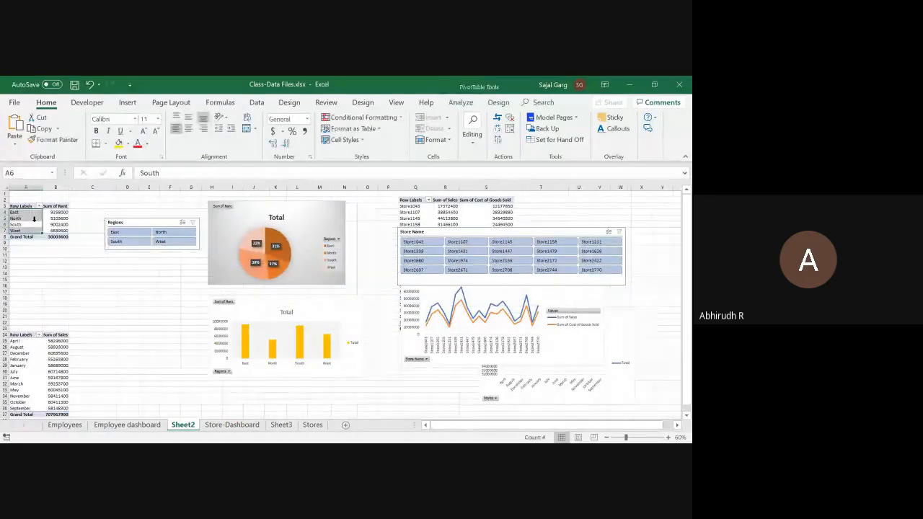
pyautogui.rightClick(33, 225)
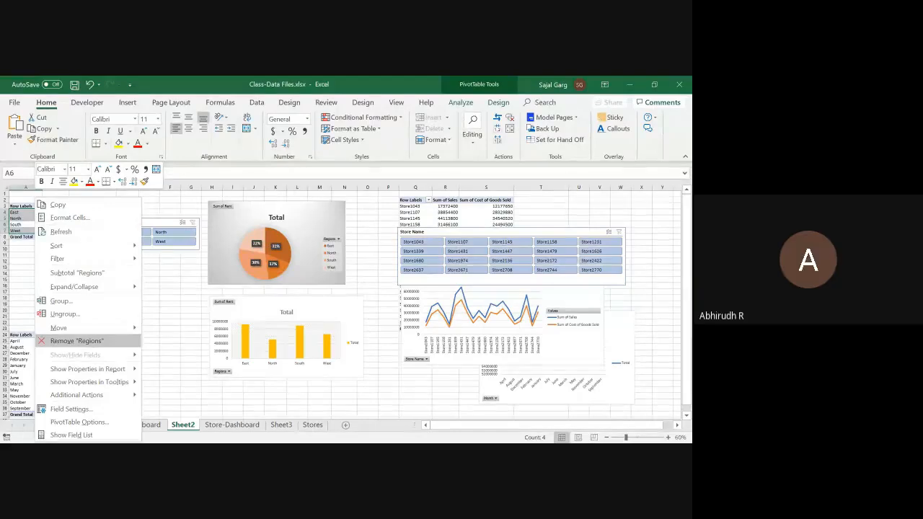
pyautogui.press('Escape')
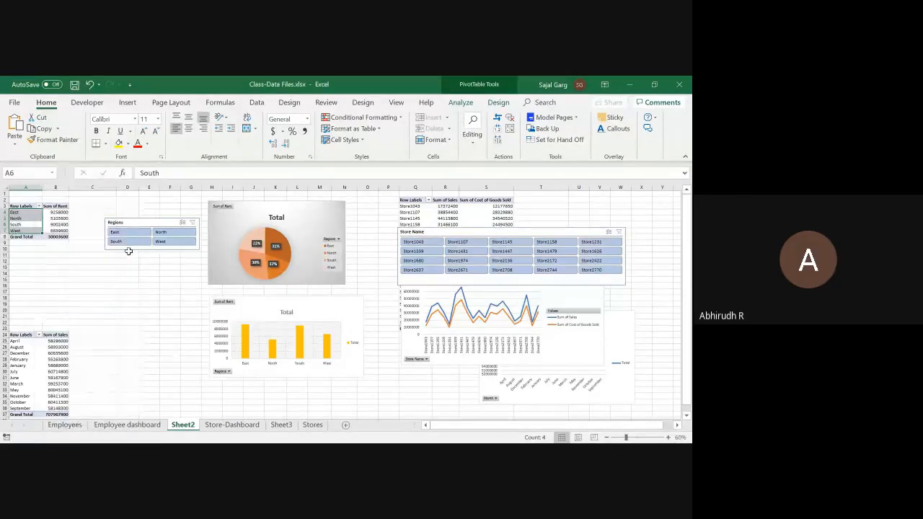
# Show the field list for the Sum of Rent pivot table and add Store Name as a report filter.
pyautogui.click(37, 218)
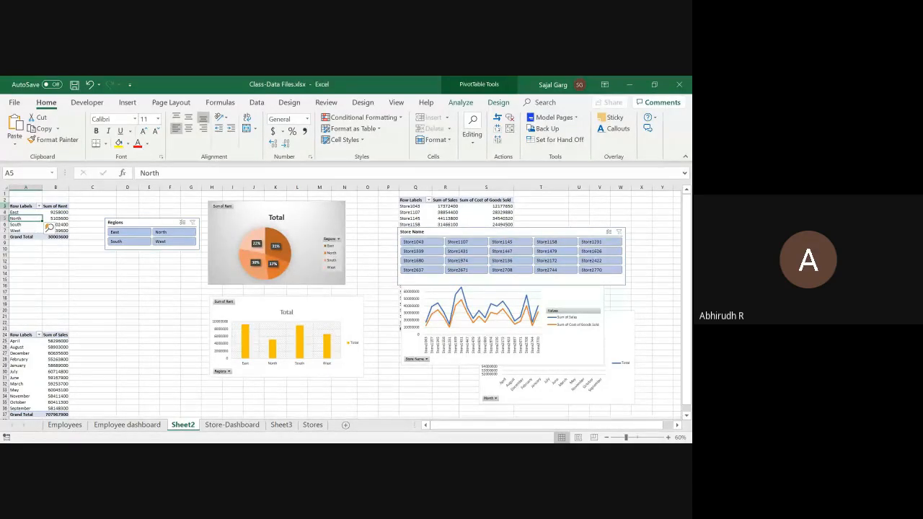
pyautogui.click(22, 226)
pyautogui.rightClick(22, 226)
pyautogui.click(51, 435)
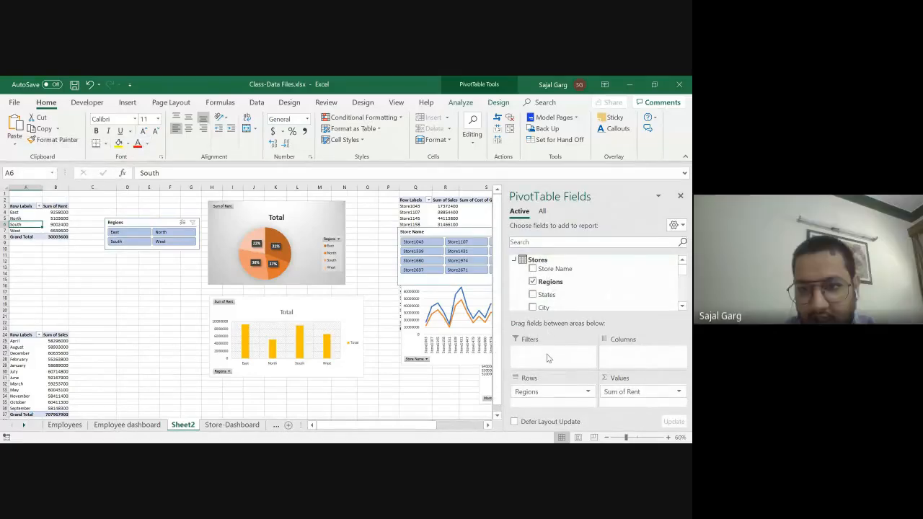
pyautogui.moveTo(550, 281); pyautogui.dragTo(562, 332)
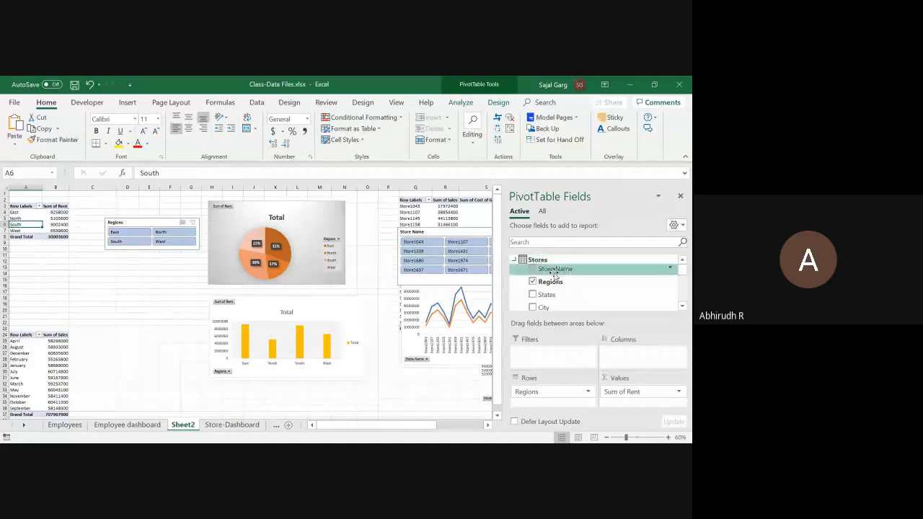
pyautogui.moveTo(557, 268); pyautogui.dragTo(556, 357)
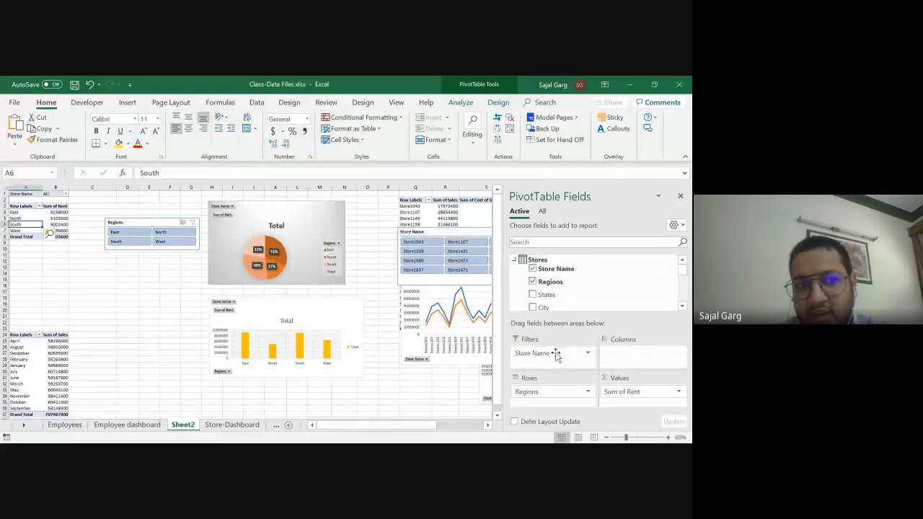
# Examine the list of stores in the rent pivot table's Store Name filter and how it sits on Sheet2.
pyautogui.click(5, 194)
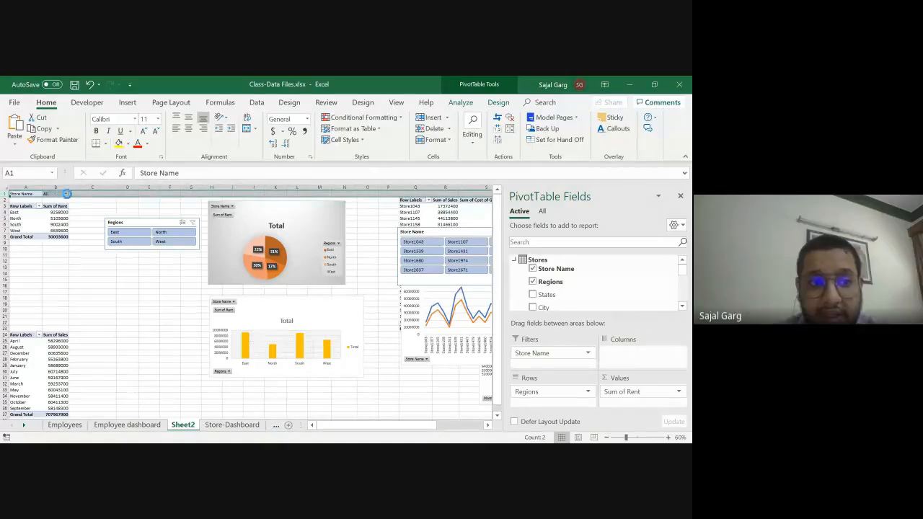
pyautogui.click(66, 194)
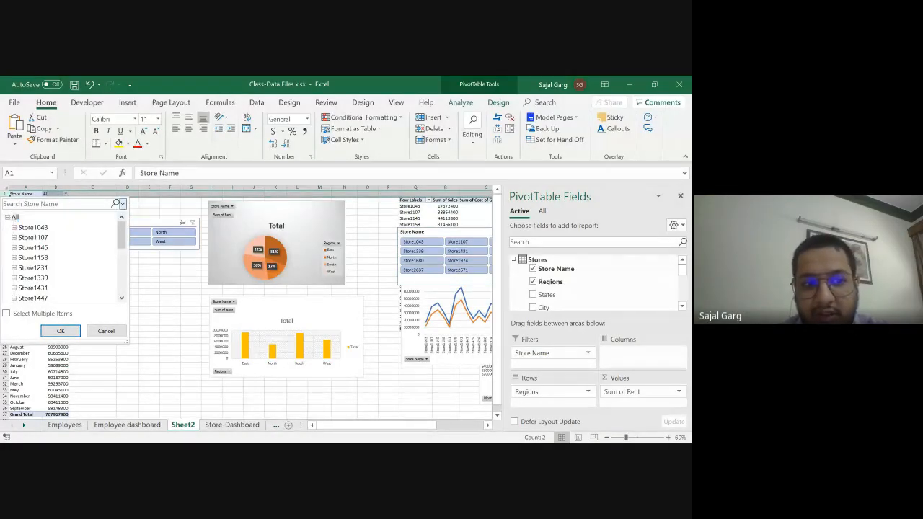
pyautogui.click(106, 331)
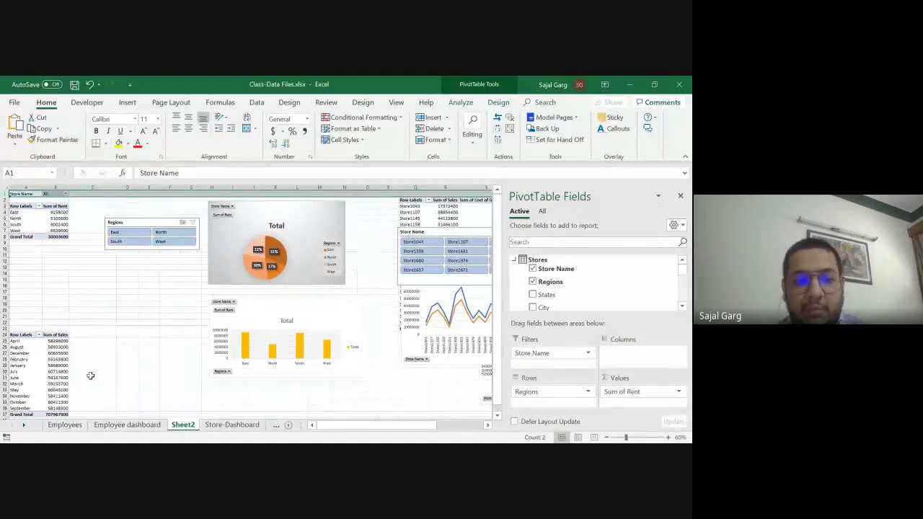
pyautogui.click(129, 423)
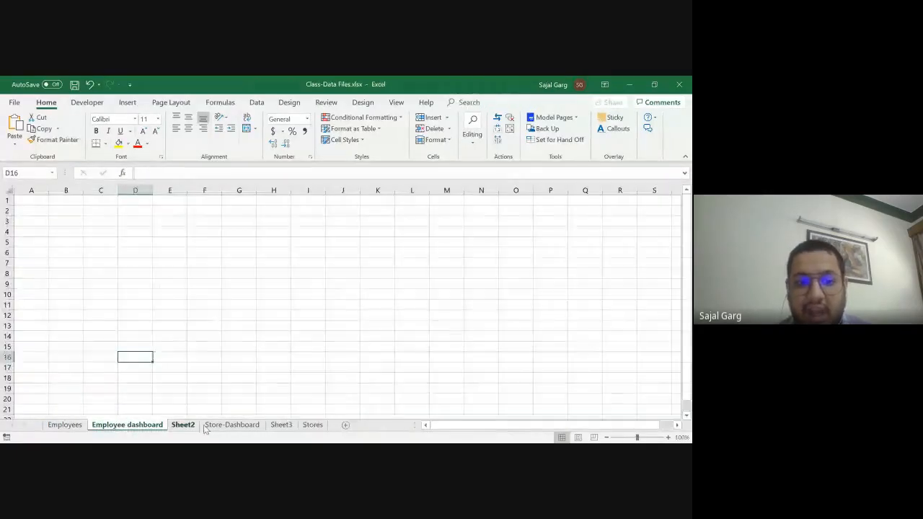
pyautogui.click(176, 426)
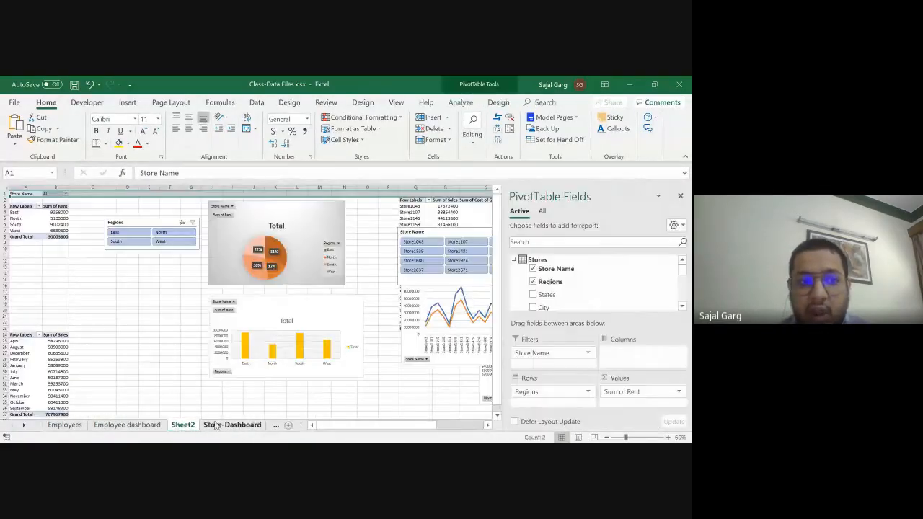
pyautogui.click(86, 242)
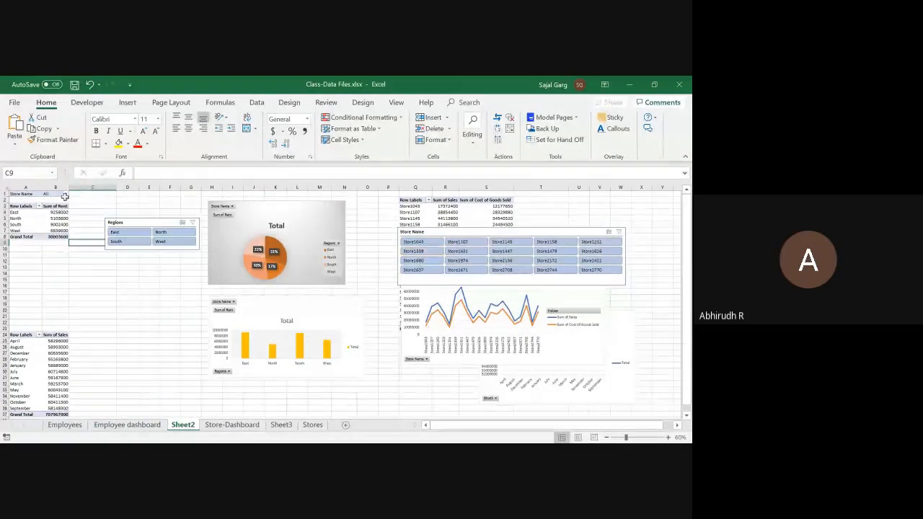
# Move the Store Name slicer on Sheet2 beside the rent pivot table, directly beneath the Regions slicer.
pyautogui.click(22, 193)
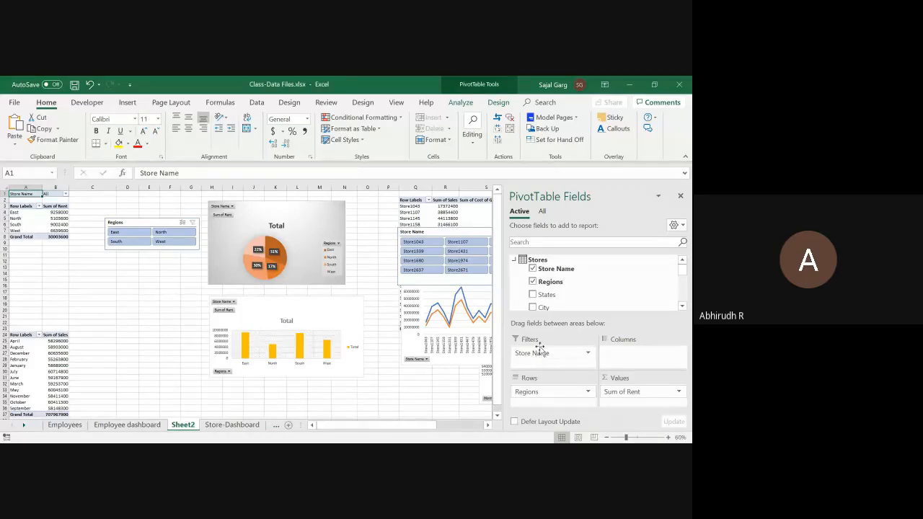
pyautogui.click(447, 232)
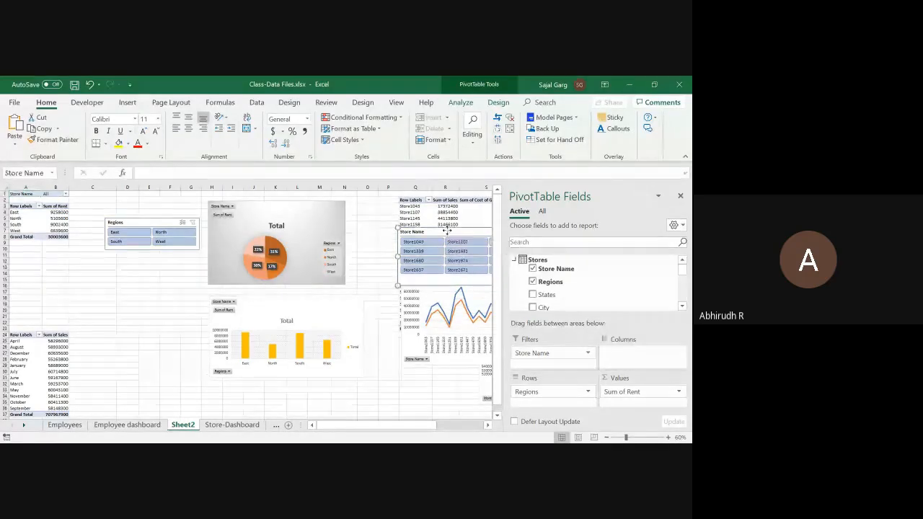
pyautogui.moveTo(447, 232); pyautogui.dragTo(61, 256)
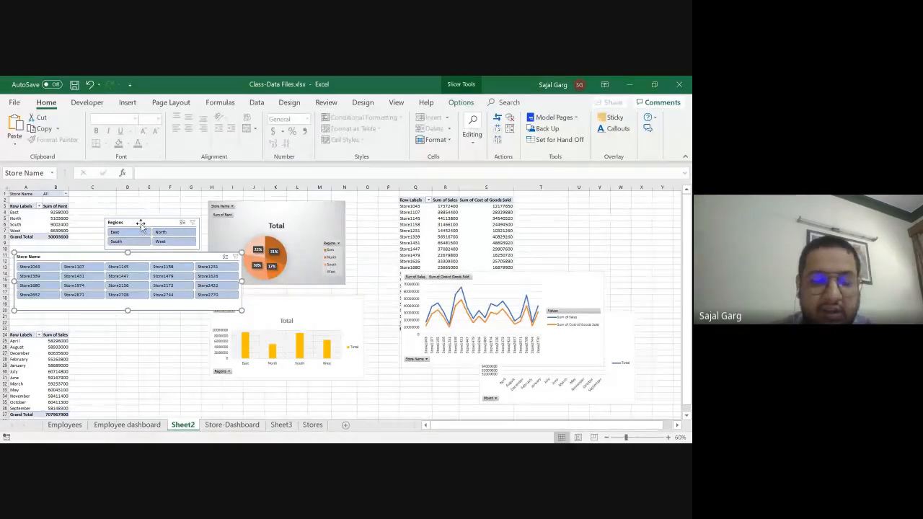
# Try multi-select in the Store Name slicer by excluding Store1626 and Store1231, and restore the full store selection.
pyautogui.rightClick(105, 257)
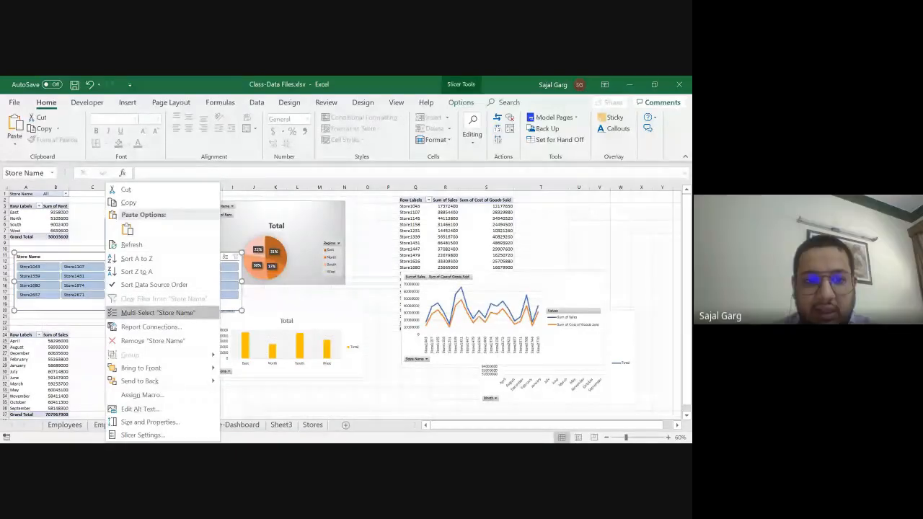
pyautogui.click(157, 312)
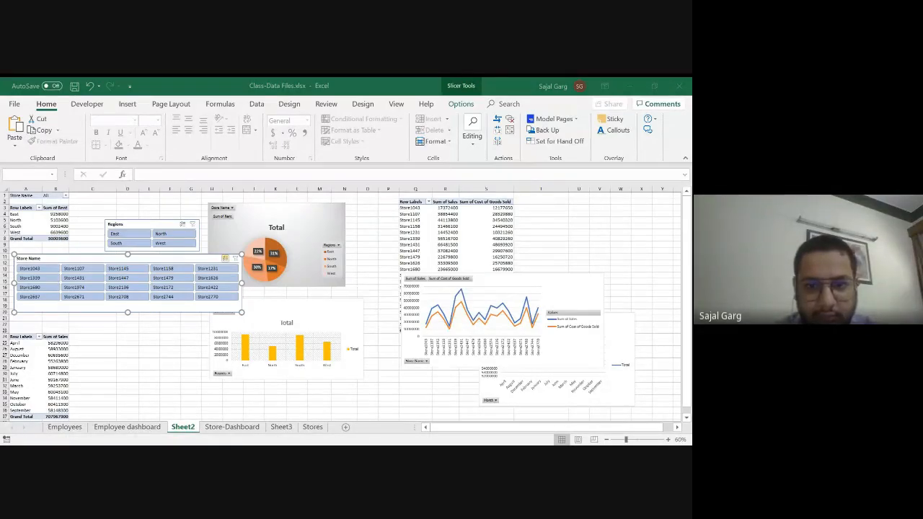
pyautogui.rightClick(376, 297)
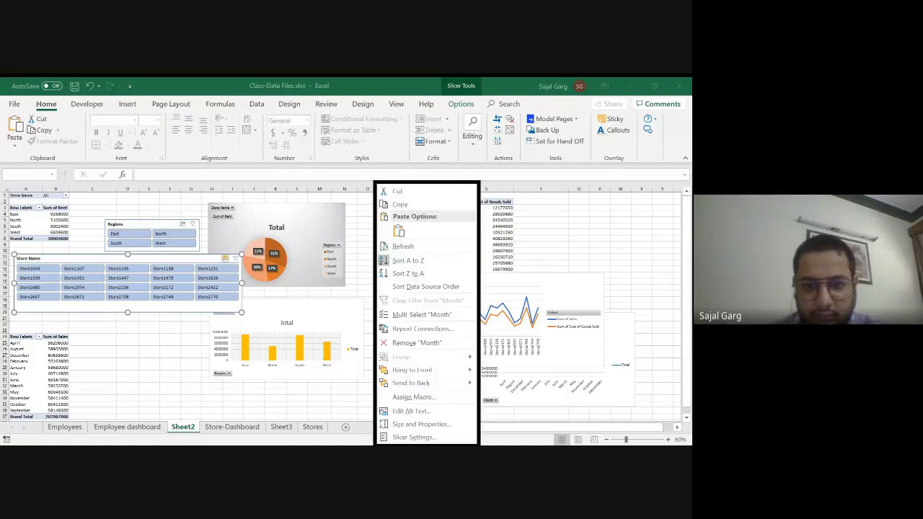
pyautogui.click(443, 330)
pyautogui.click(510, 293)
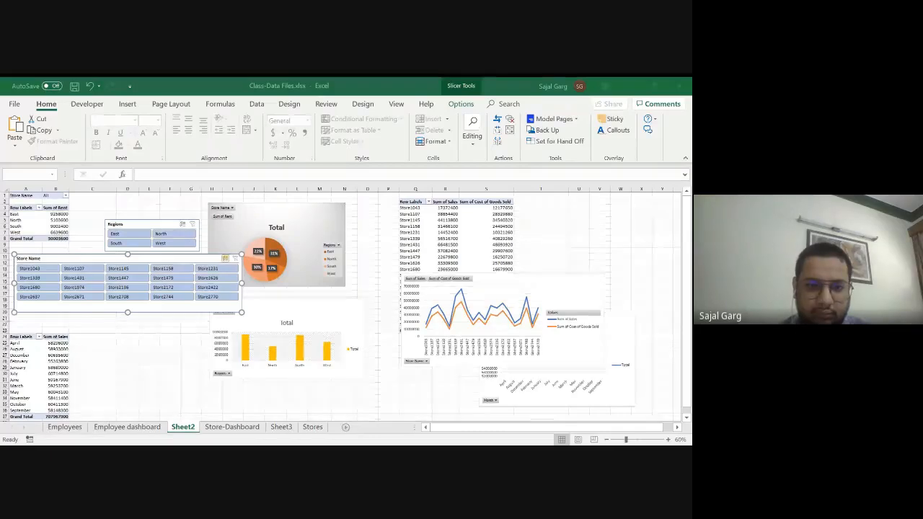
pyautogui.click(221, 314)
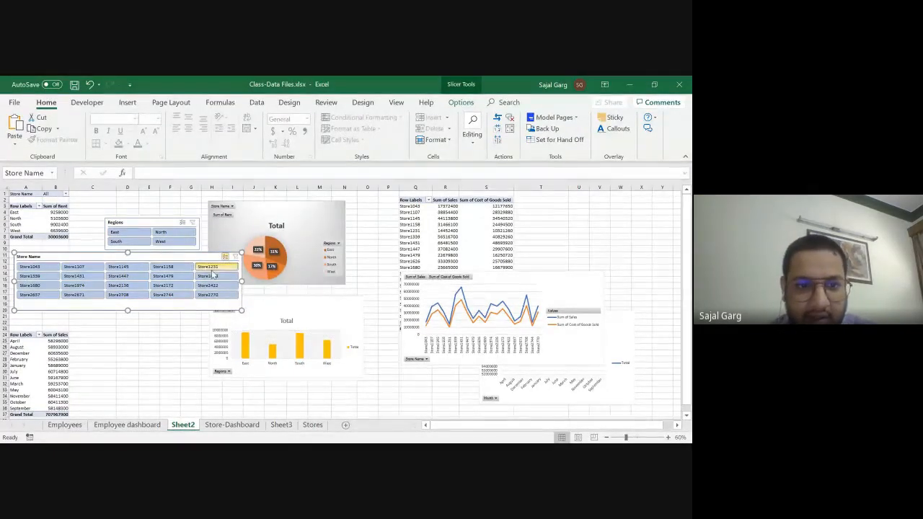
pyautogui.keyDown('ctrl'); pyautogui.click(213, 278); pyautogui.keyUp('ctrl')
pyautogui.keyDown('ctrl'); pyautogui.click(210, 267); pyautogui.keyUp('ctrl')
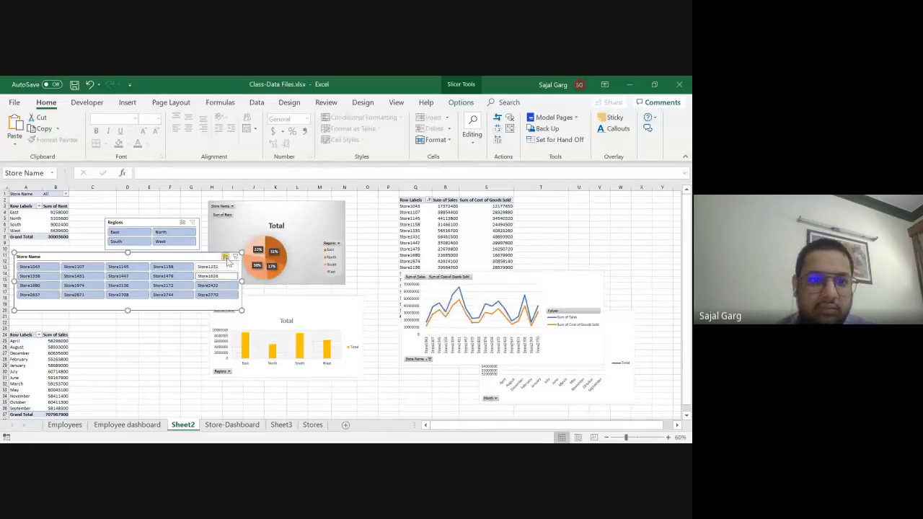
pyautogui.click(232, 258)
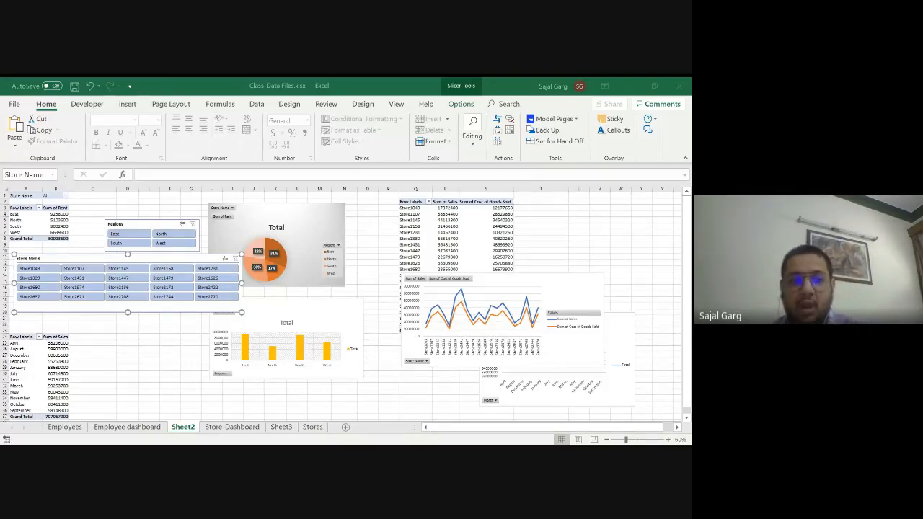
# Check which pivot tables the Store Name slicer is connected to, keeping its report connections as they are.
pyautogui.rightClick(204, 258)
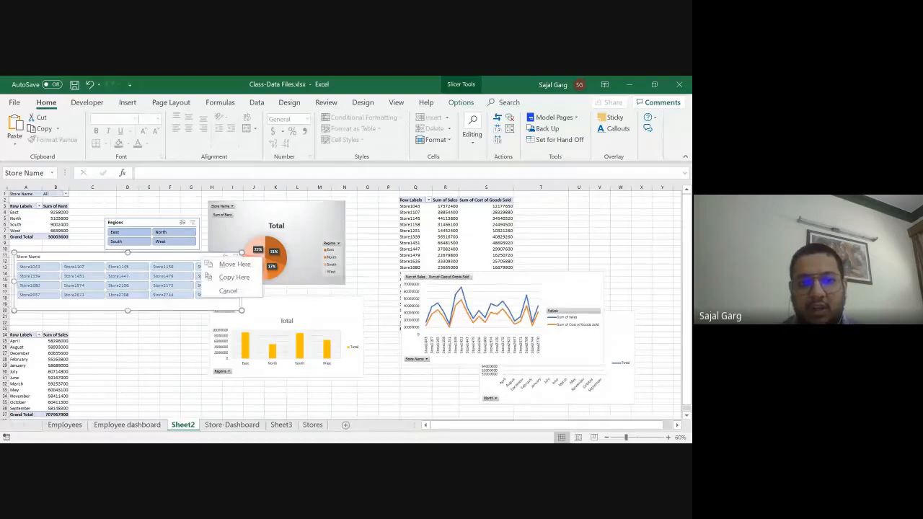
pyautogui.click(201, 257)
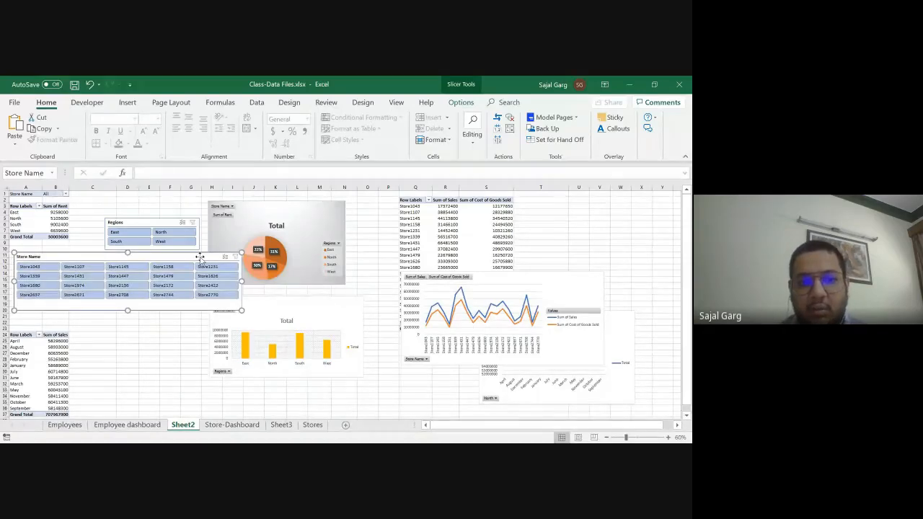
pyautogui.rightClick(109, 257)
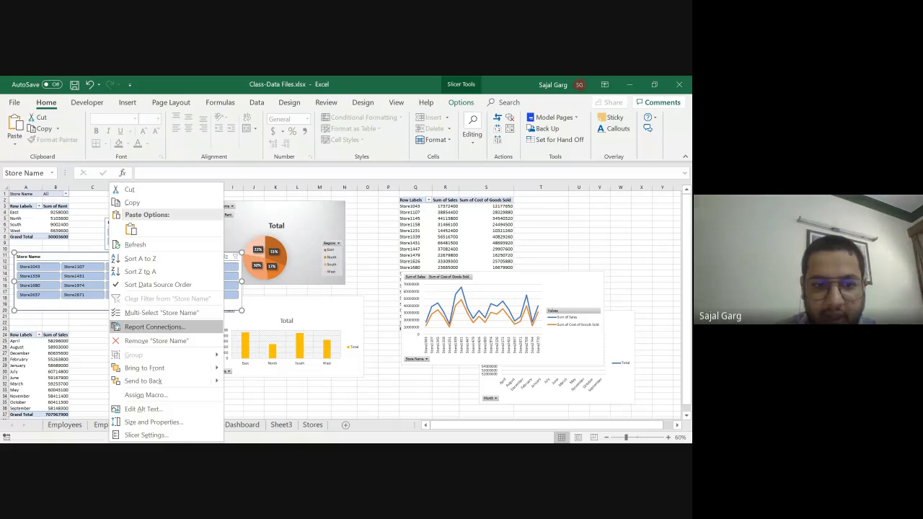
pyautogui.click(154, 327)
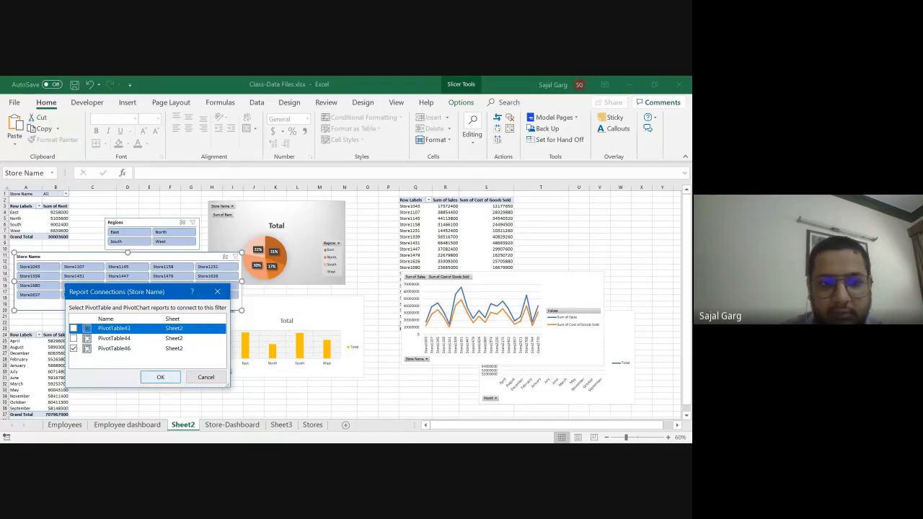
pyautogui.click(160, 377)
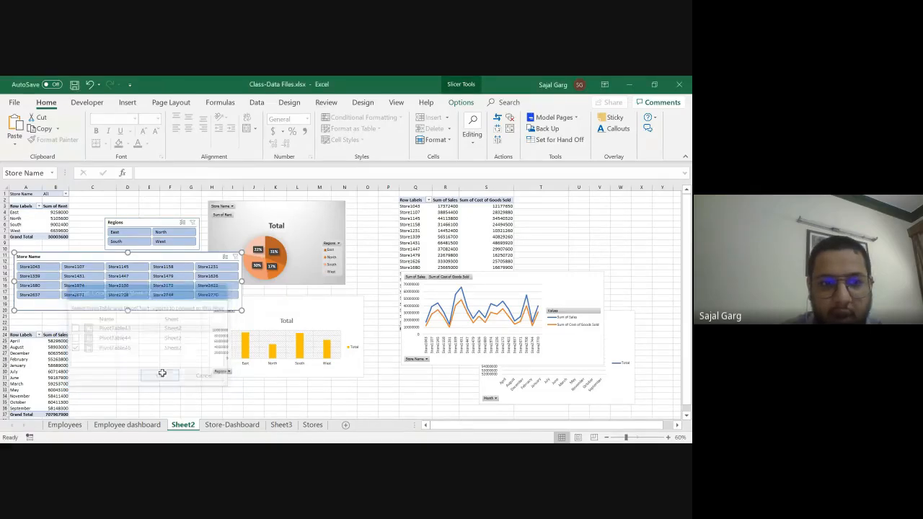
# Connect the Regions slicer to PivotTable44 and PivotTable46 in addition to PivotTable43.
pyautogui.rightClick(134, 227)
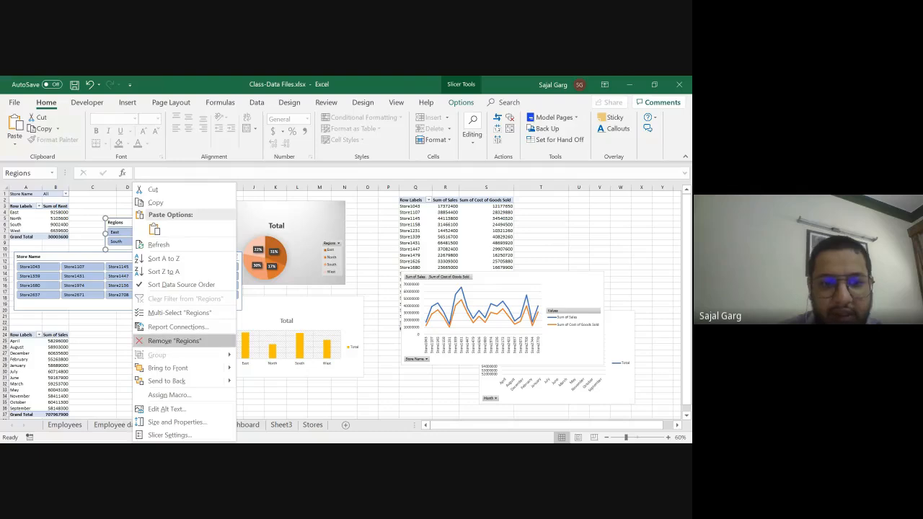
pyautogui.click(177, 326)
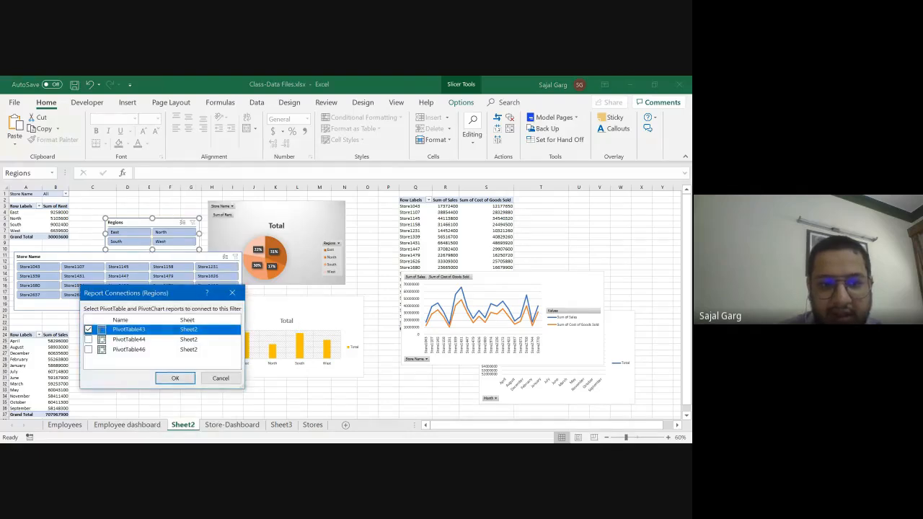
pyautogui.click(88, 339)
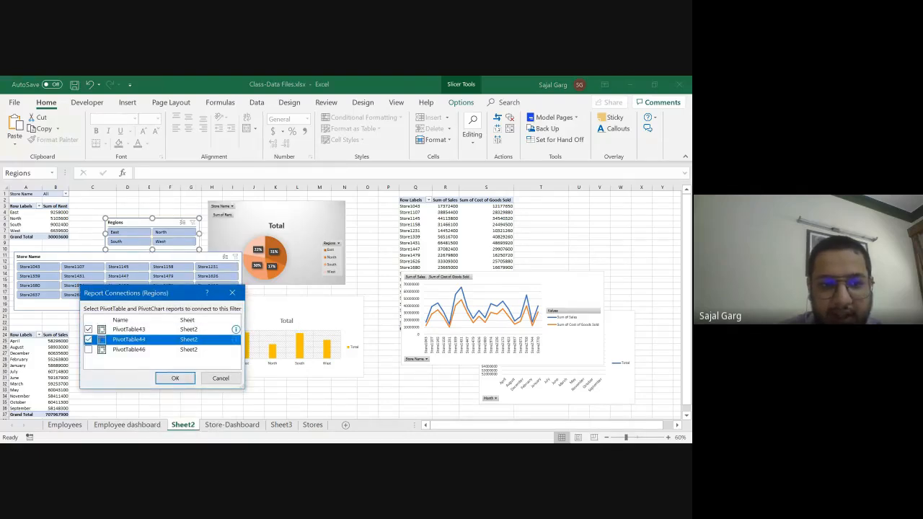
pyautogui.click(88, 349)
pyautogui.click(175, 378)
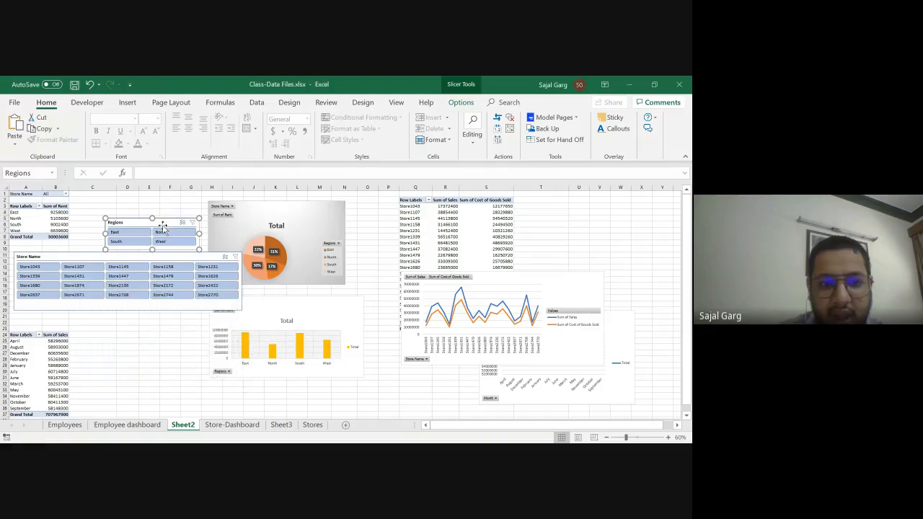
# Test the Regions slicer with East on Sheet2, clear it on Store-Dashboard, and filter by East, North, South and finally West.
pyautogui.click(133, 234)
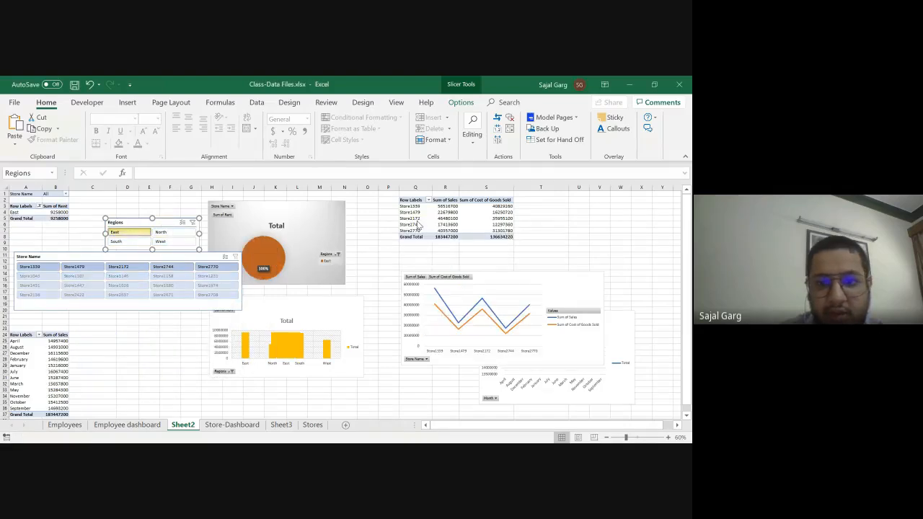
pyautogui.click(227, 424)
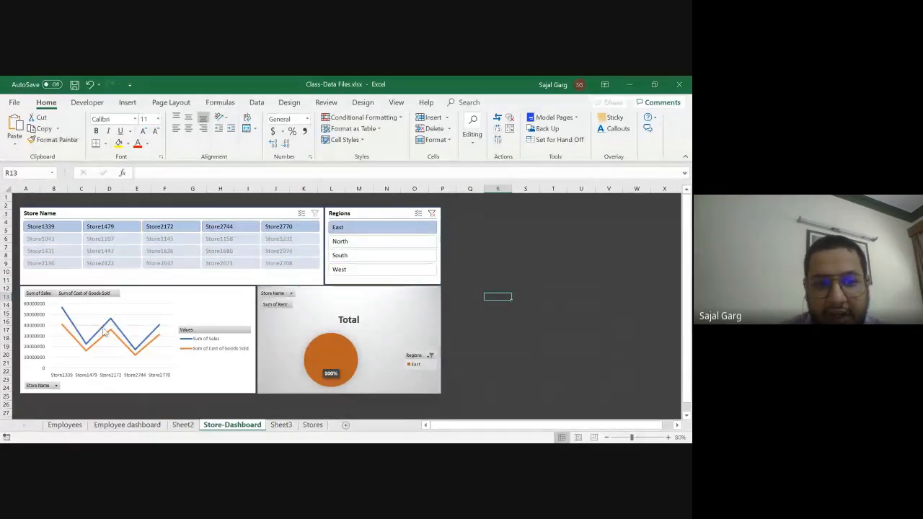
pyautogui.click(432, 212)
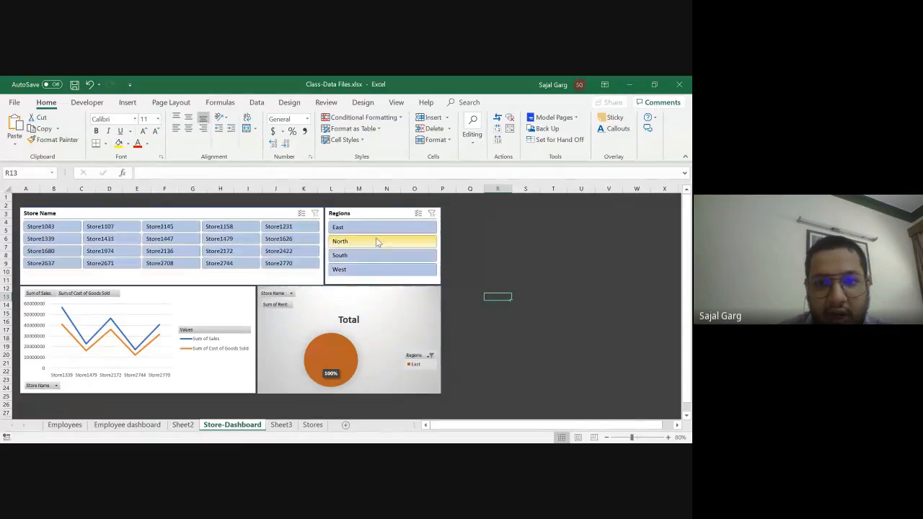
pyautogui.click(367, 228)
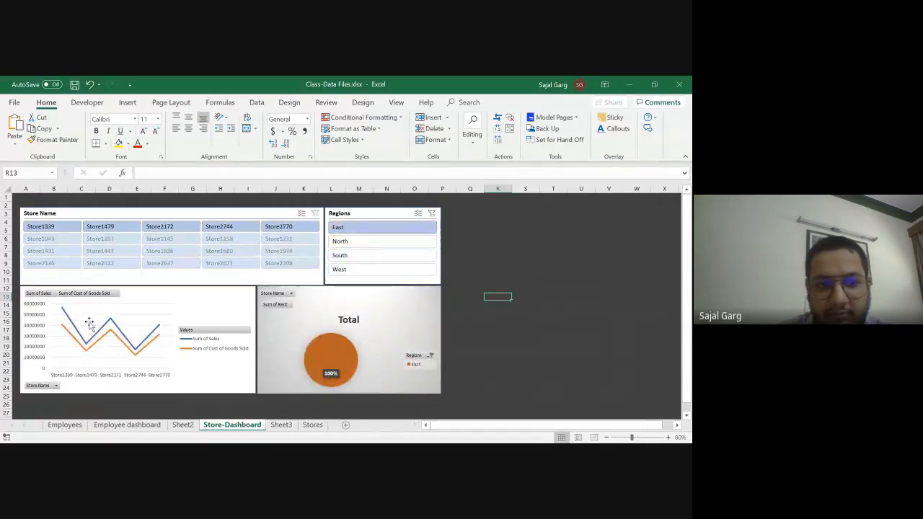
pyautogui.click(360, 245)
pyautogui.click(380, 257)
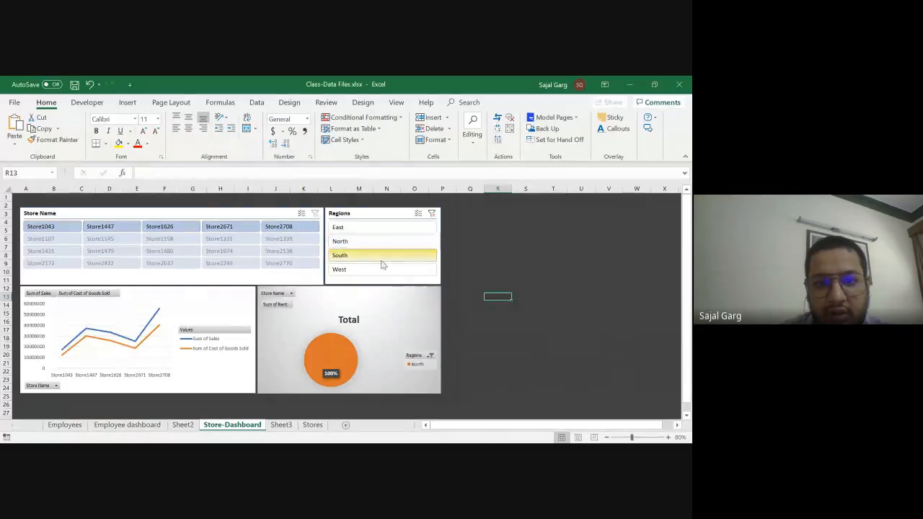
pyautogui.click(378, 269)
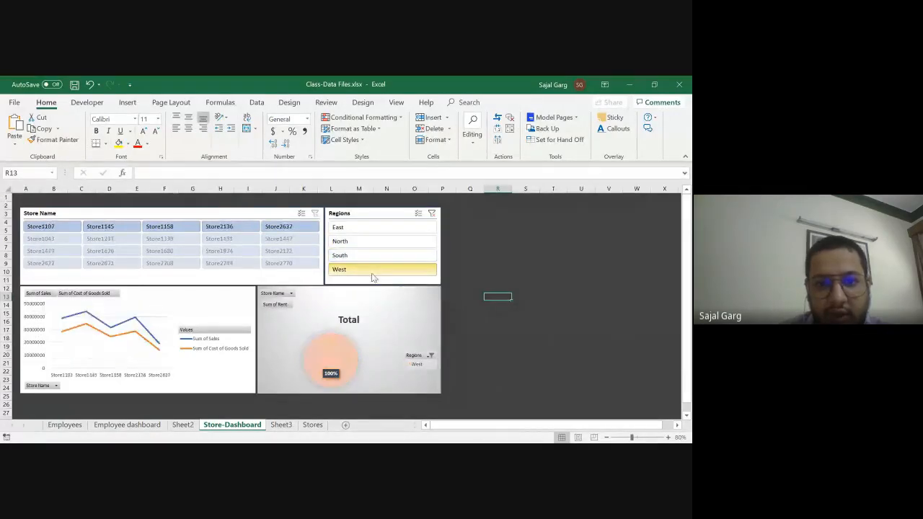
# Filter by East in the Regions slicer, try Store1339, Store1479 and Store2172 in the Store Name slicer, and clear the Regions filter.
pyautogui.click(378, 227)
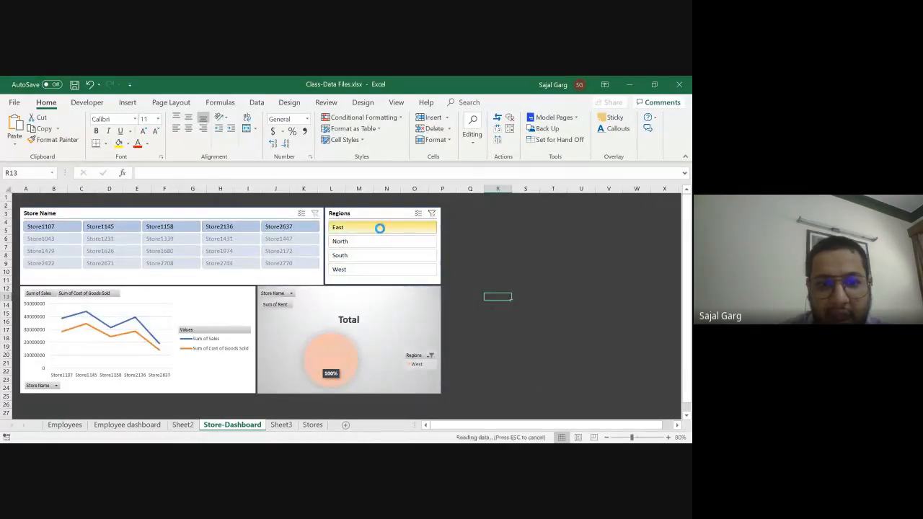
pyautogui.click(50, 229)
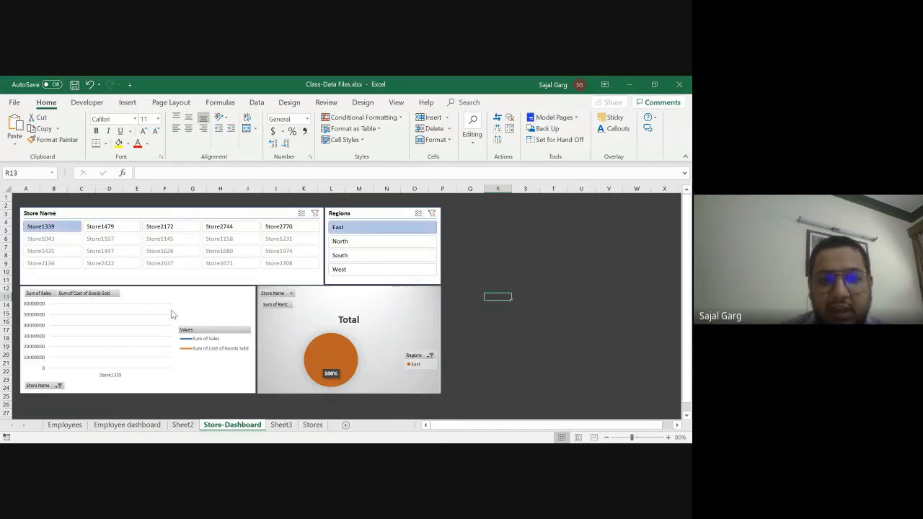
pyautogui.click(117, 230)
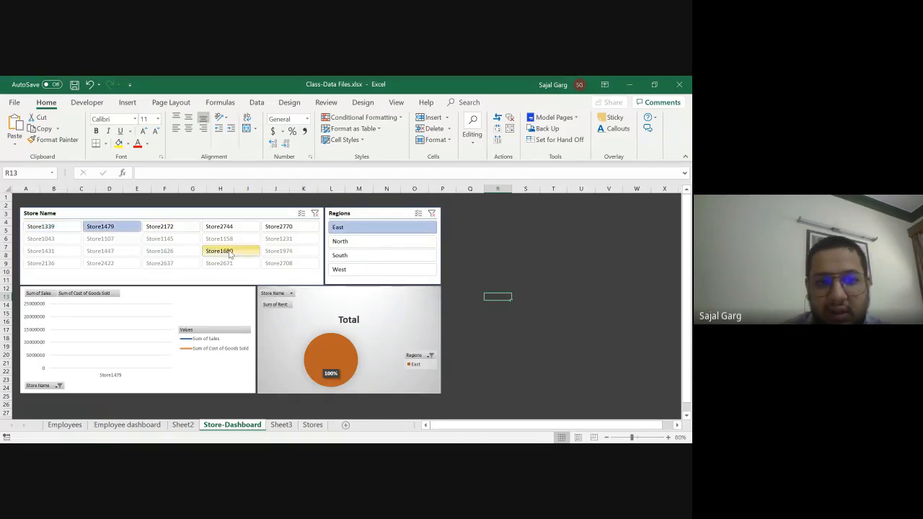
pyautogui.click(178, 232)
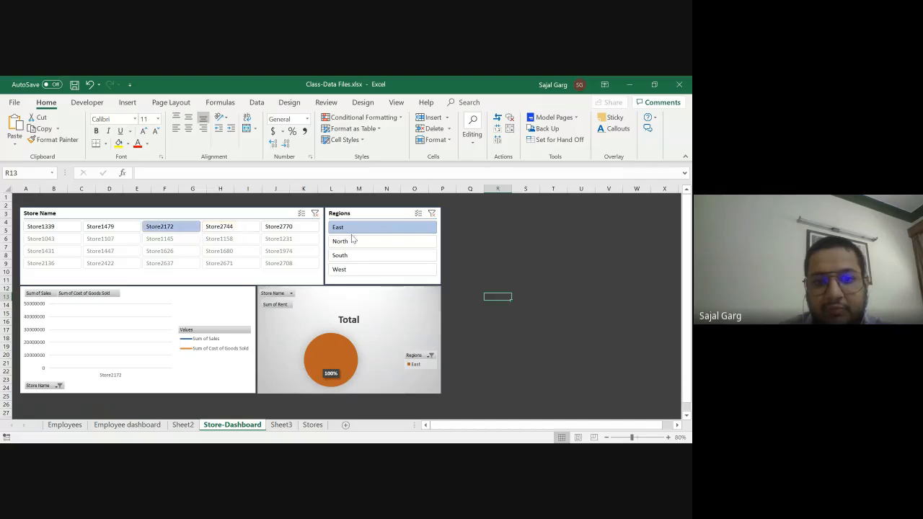
pyautogui.click(433, 215)
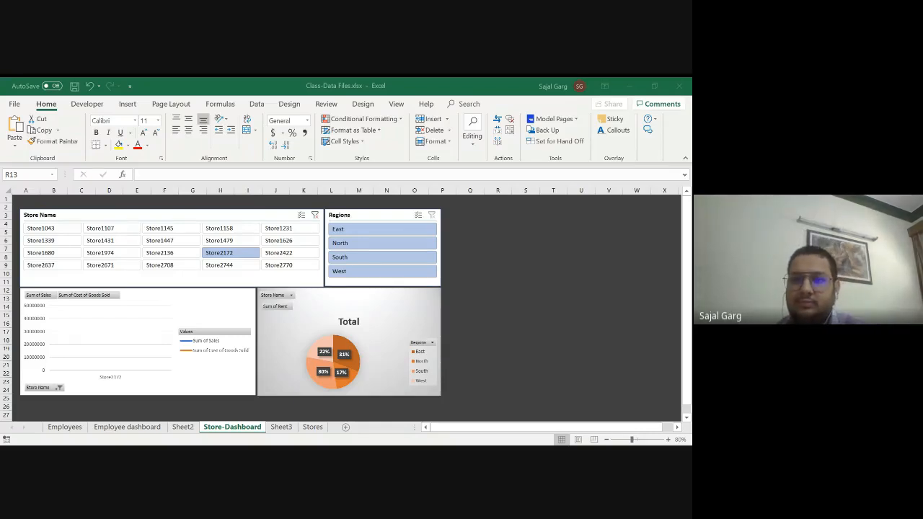
# Try disconnecting the Regions slicer on Store-Dashboard from PivotTable43 and PivotTable46 in its report connections.
pyautogui.click(356, 210)
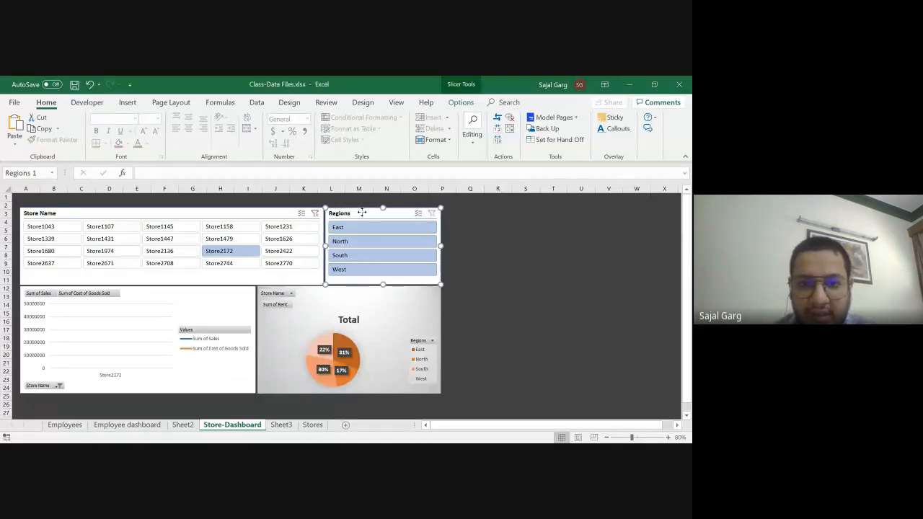
pyautogui.rightClick(363, 213)
pyautogui.click(342, 214)
pyautogui.rightClick(342, 215)
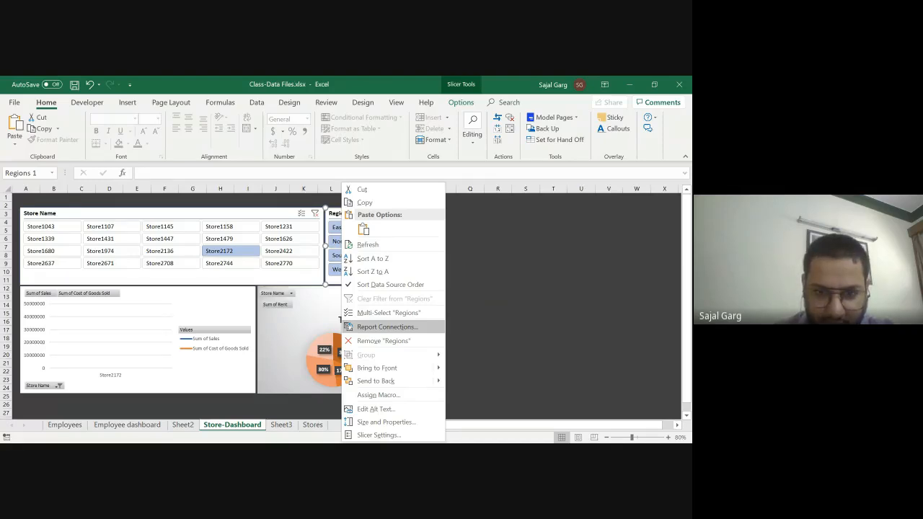
pyautogui.press('Return')
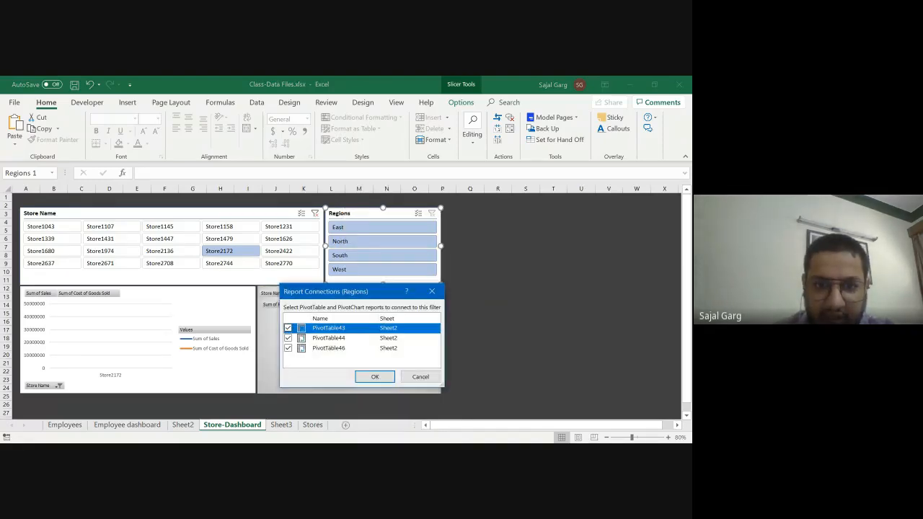
pyautogui.press('space')
pyautogui.press('Down')
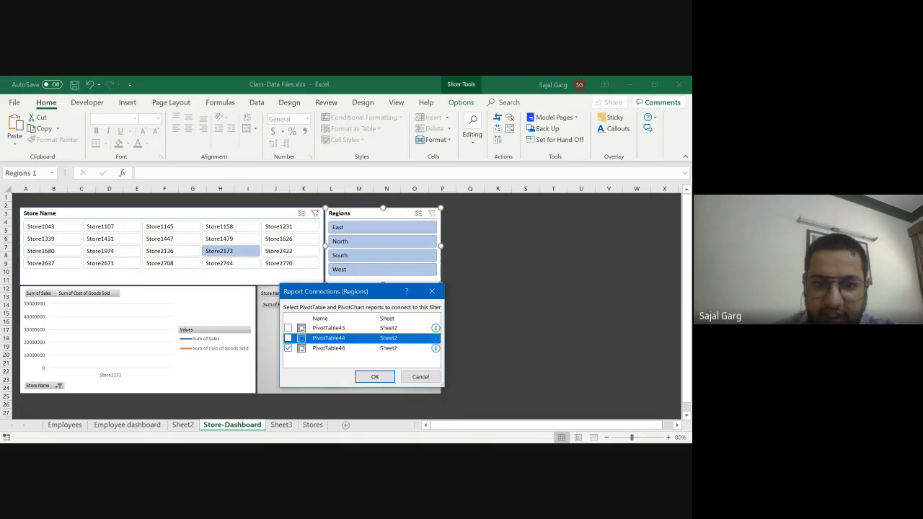
pyautogui.press('Down')
pyautogui.press('space')
pyautogui.press('Up')
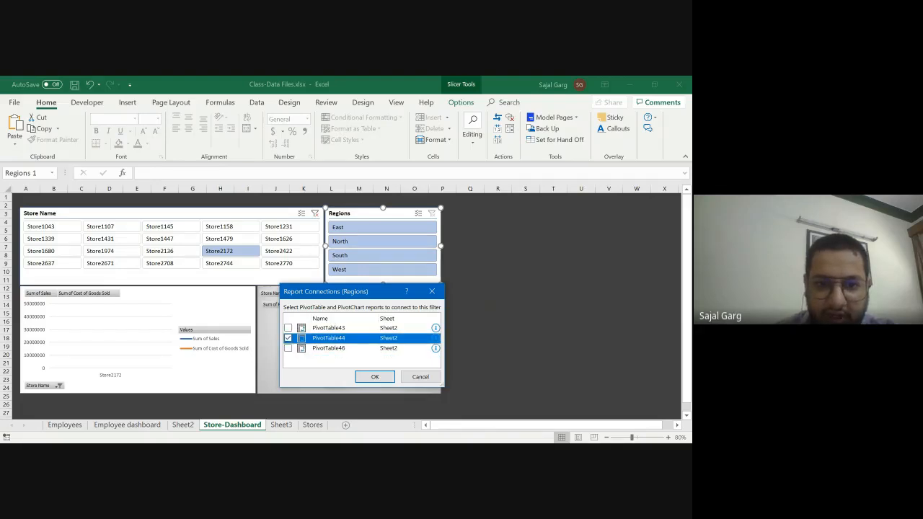
# Reconnect the Regions slicer to PivotTable43 and PivotTable46 alongside PivotTable44, and apply the report connections.
pyautogui.press('Up')
pyautogui.press('space')
pyautogui.press('Down')
pyautogui.press('Down')
pyautogui.press('space')
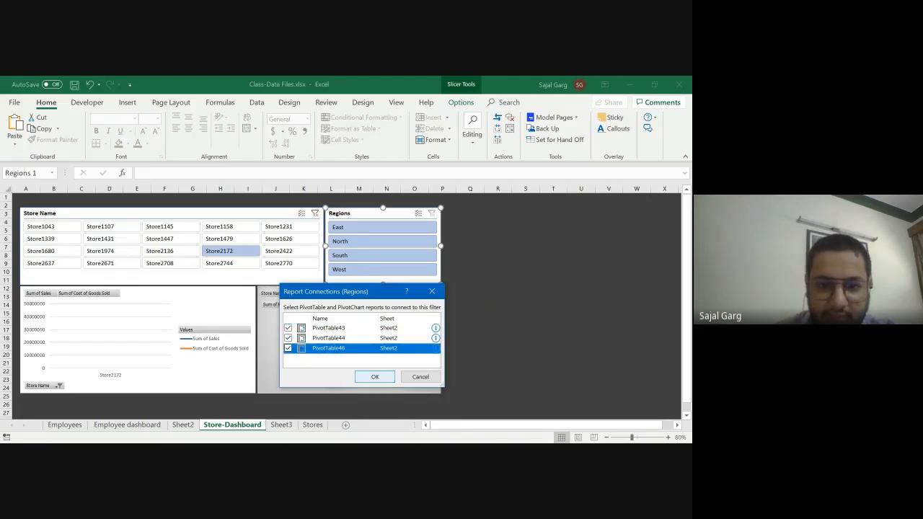
pyautogui.press('Tab')
pyautogui.press('Return')
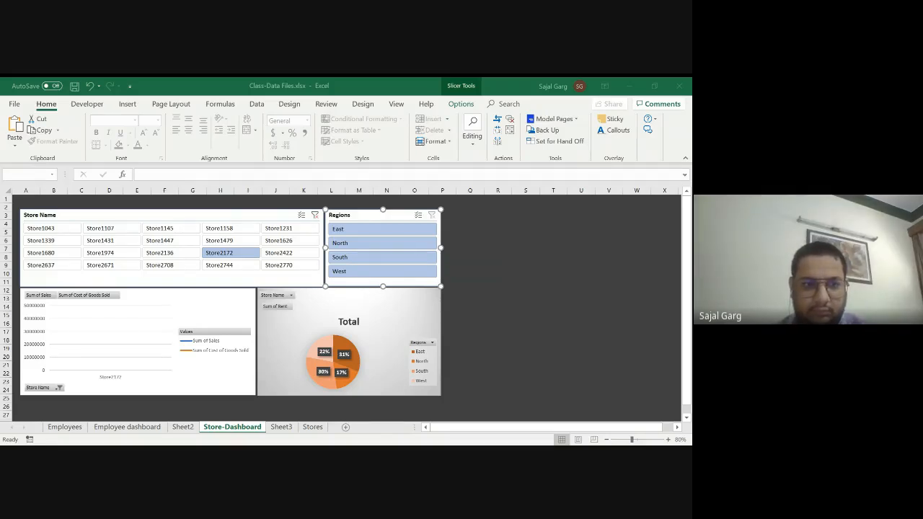
pyautogui.rightClick(124, 230)
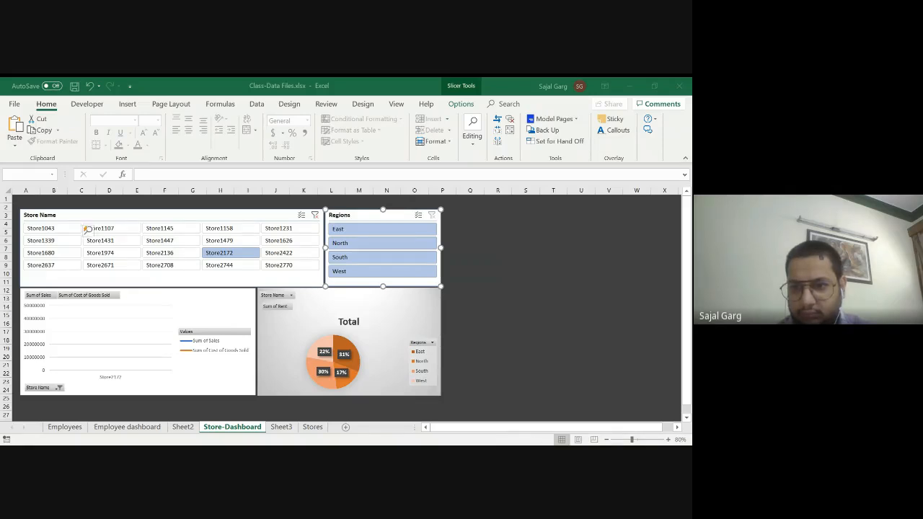
pyautogui.click(556, 354)
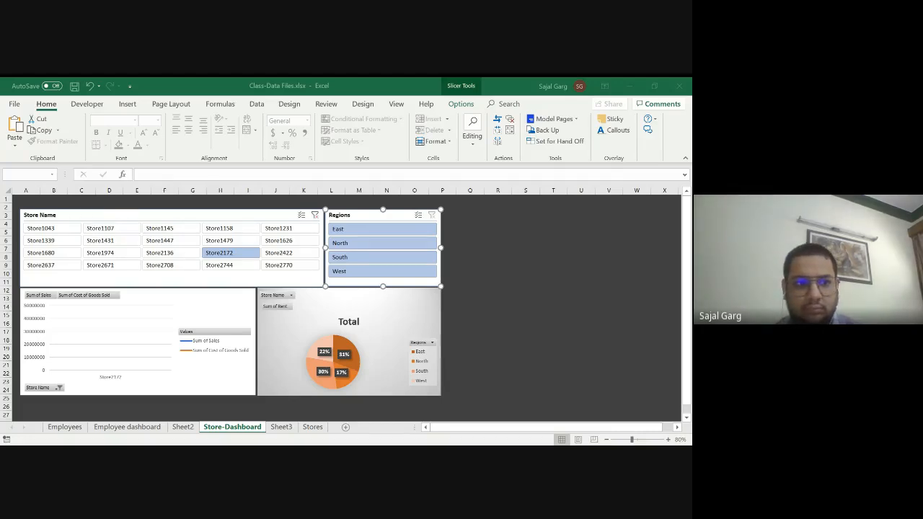
pyautogui.hotkey('ctrl', 'c')
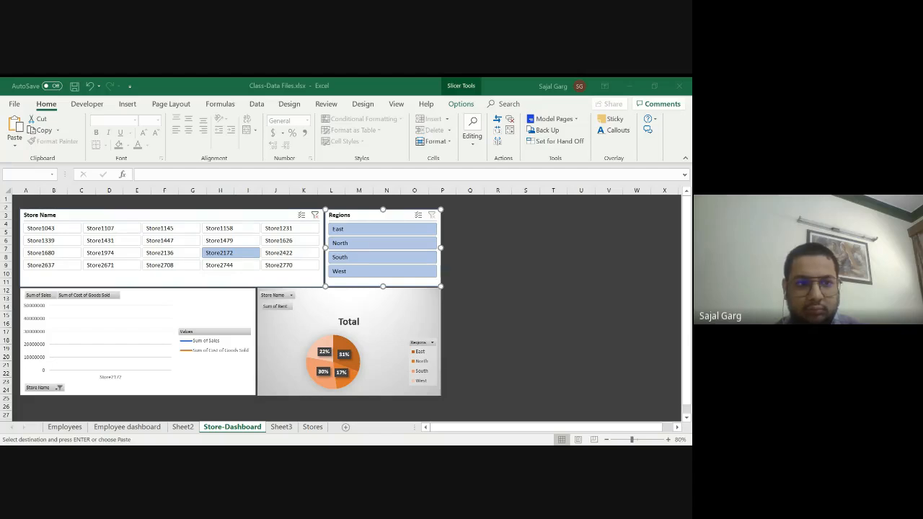
pyautogui.hotkey('ctrl', 'v')
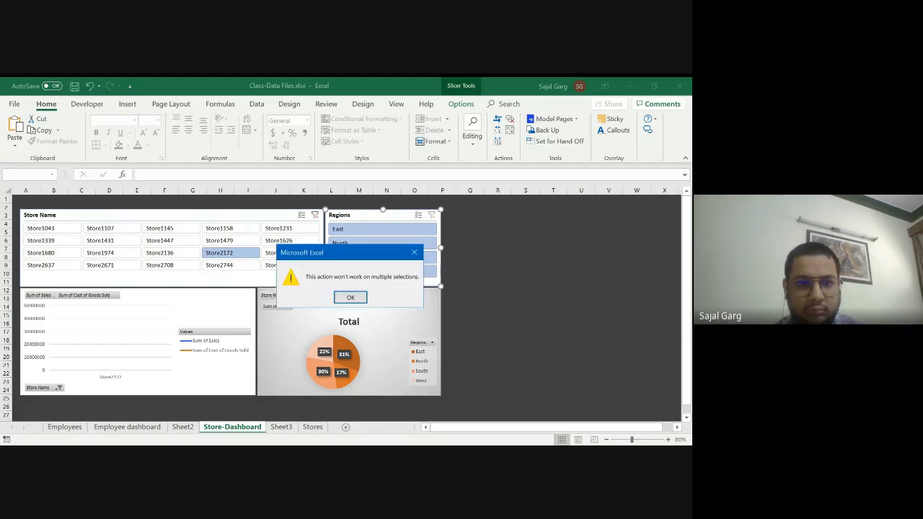
pyautogui.click(351, 298)
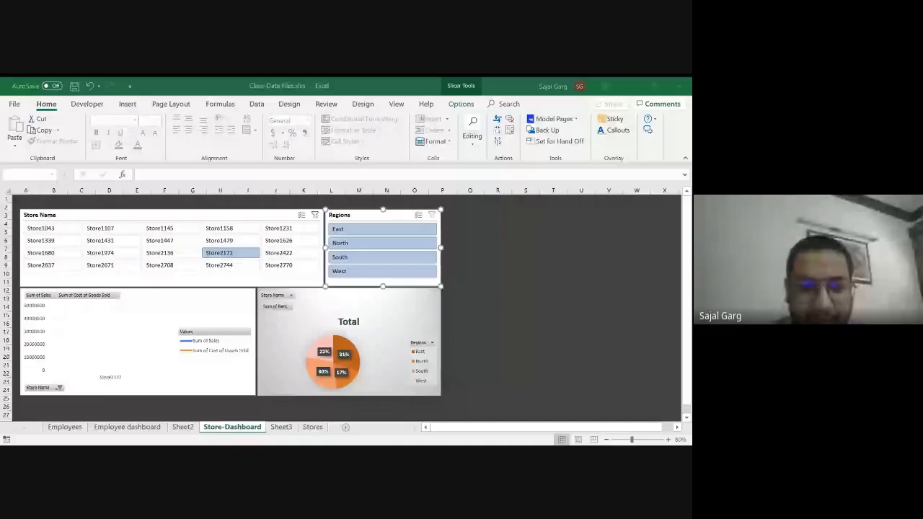
# Check the report connections of the Regions slicer on Sheet2 and look briefly at the dashboard in the Masterclass-1 workbook.
pyautogui.click(181, 425)
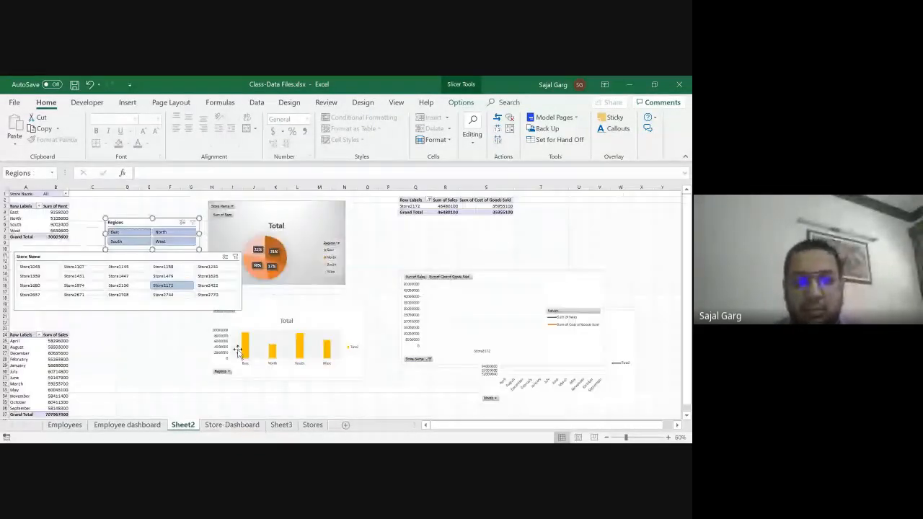
pyautogui.click(18, 224)
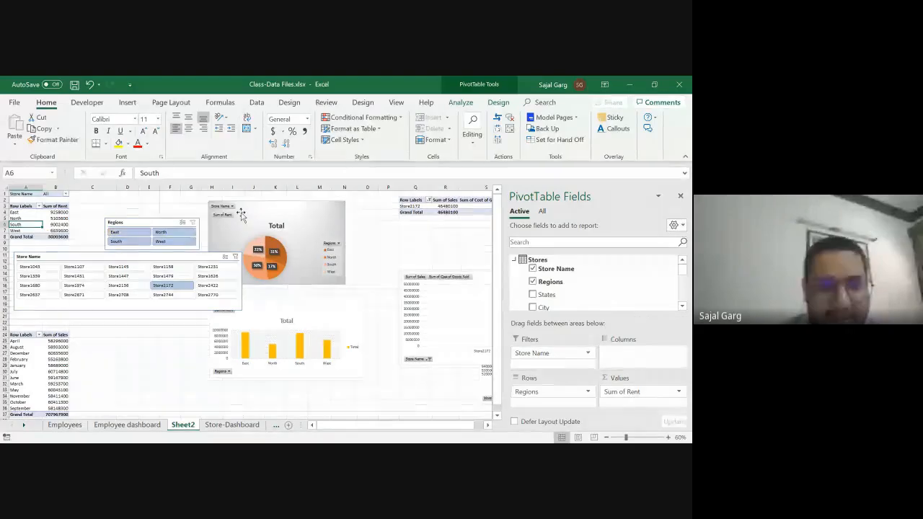
pyautogui.rightClick(141, 222)
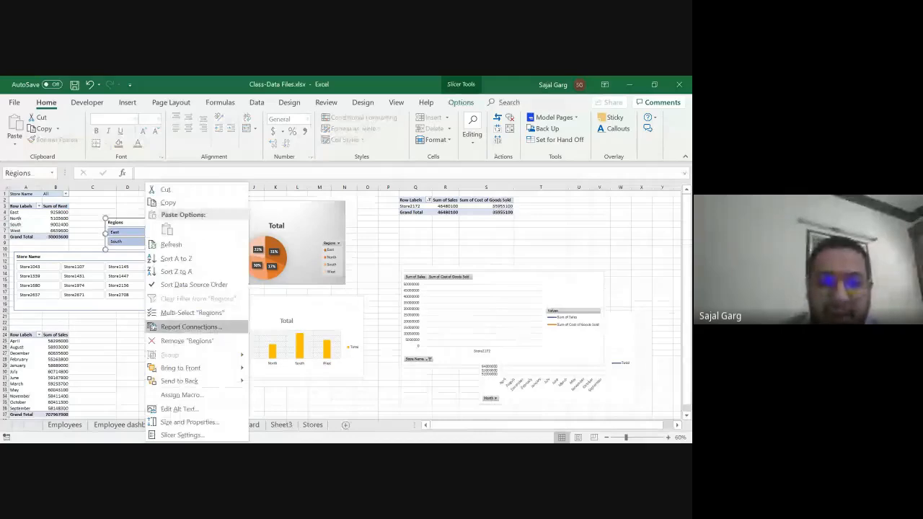
pyautogui.click(191, 326)
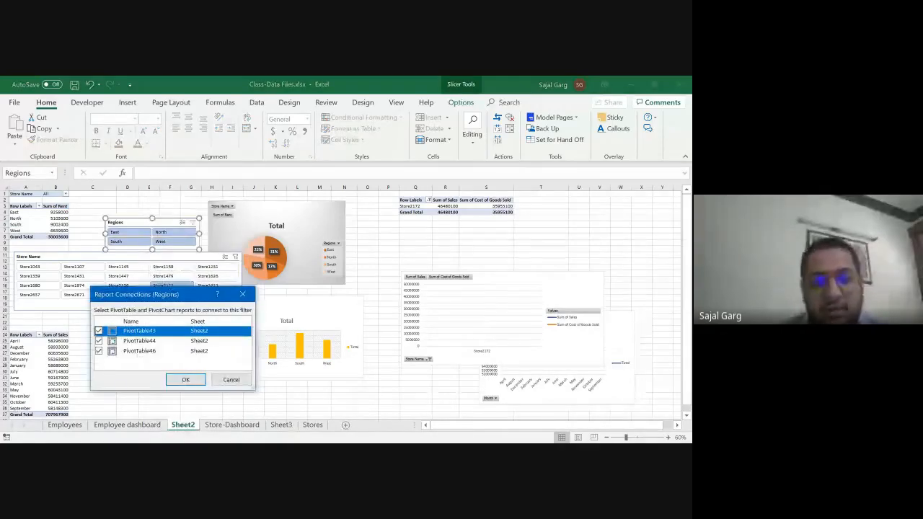
pyautogui.click(186, 379)
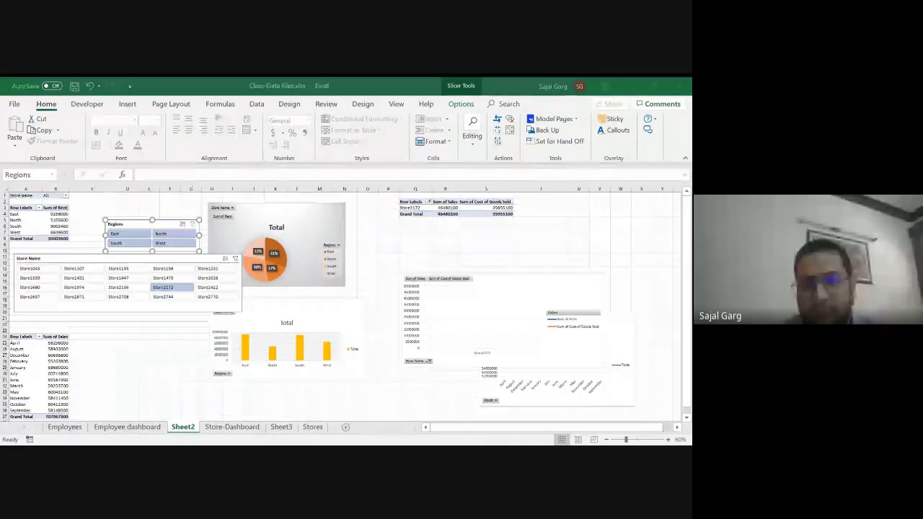
pyautogui.hotkey('alt', 'Tab')
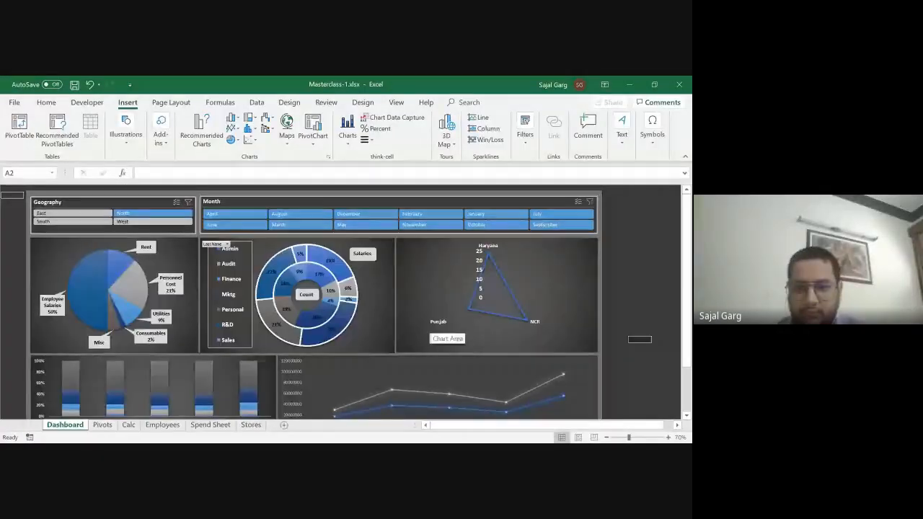
pyautogui.hotkey('alt', 'Tab')
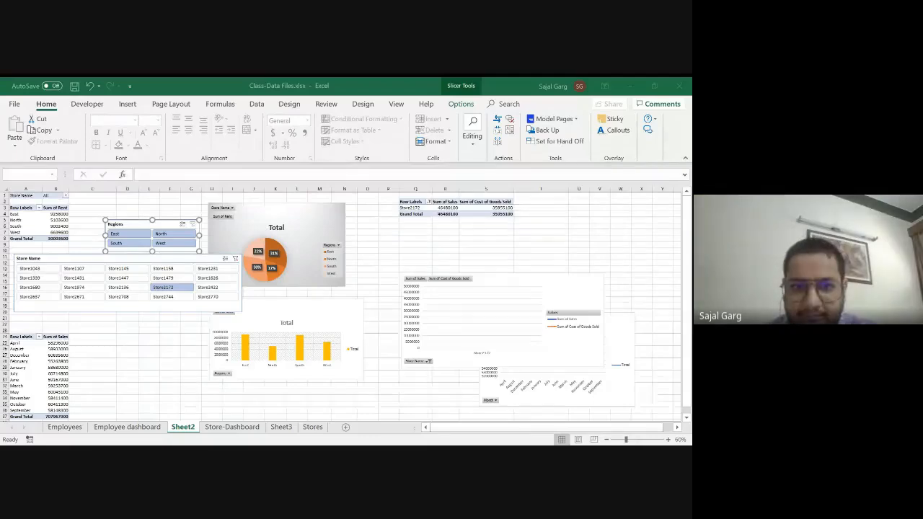
# Move the Store Name slicer on Sheet2 beneath the Sum of Sales pivot table and apply the dark blue style to the Regions slicer.
pyautogui.click(135, 222)
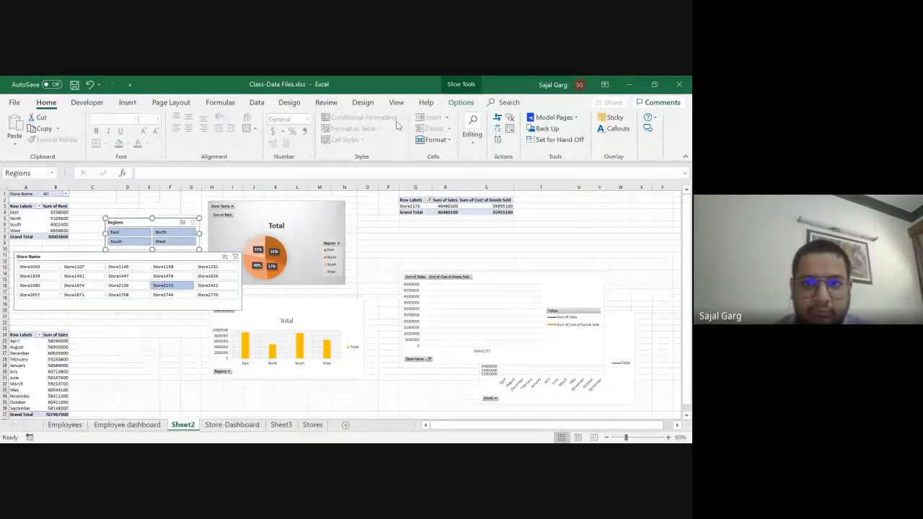
pyautogui.click(457, 102)
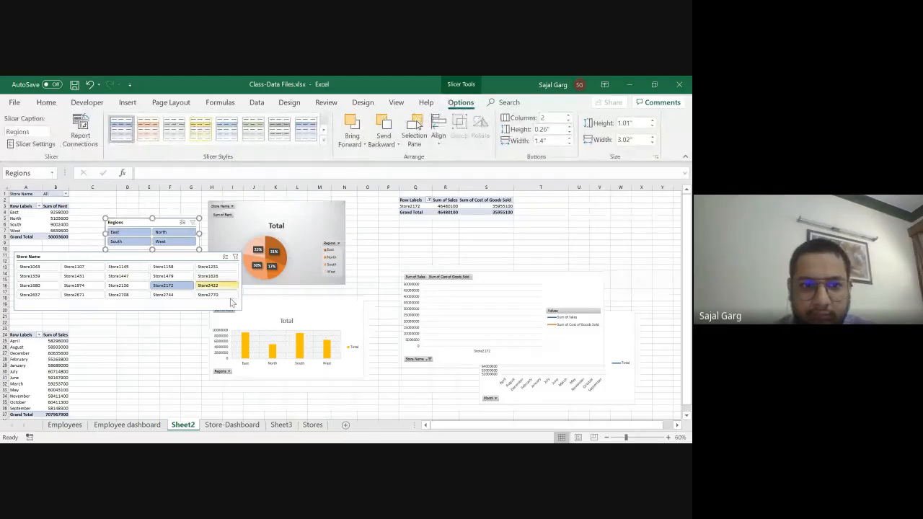
pyautogui.moveTo(203, 252); pyautogui.dragTo(563, 239)
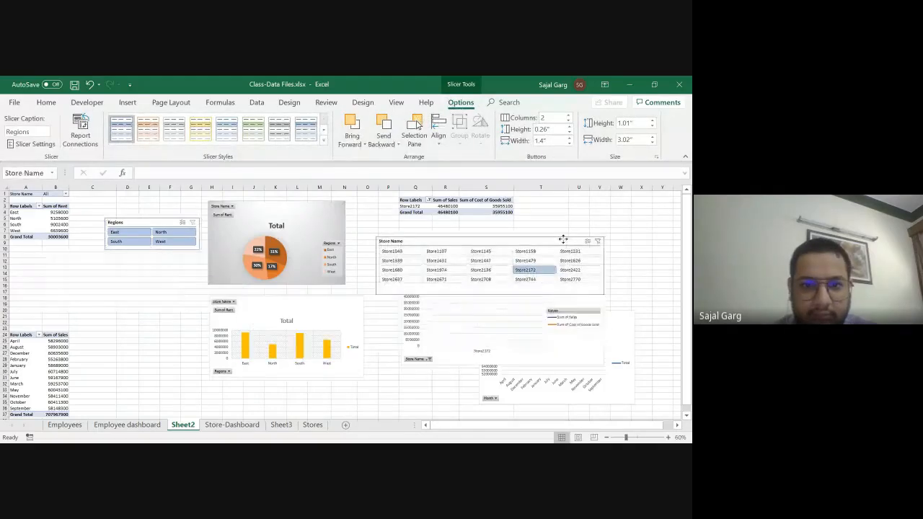
pyautogui.click(134, 222)
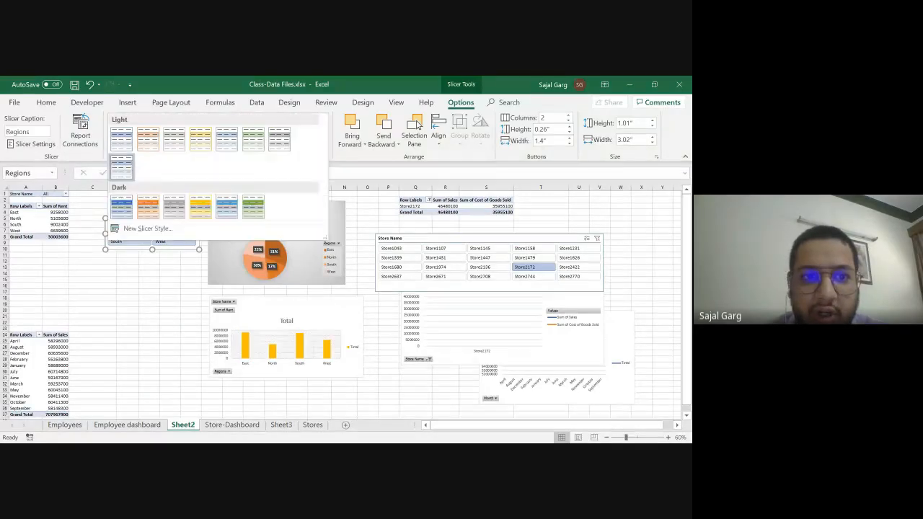
pyautogui.click(323, 140)
pyautogui.click(121, 207)
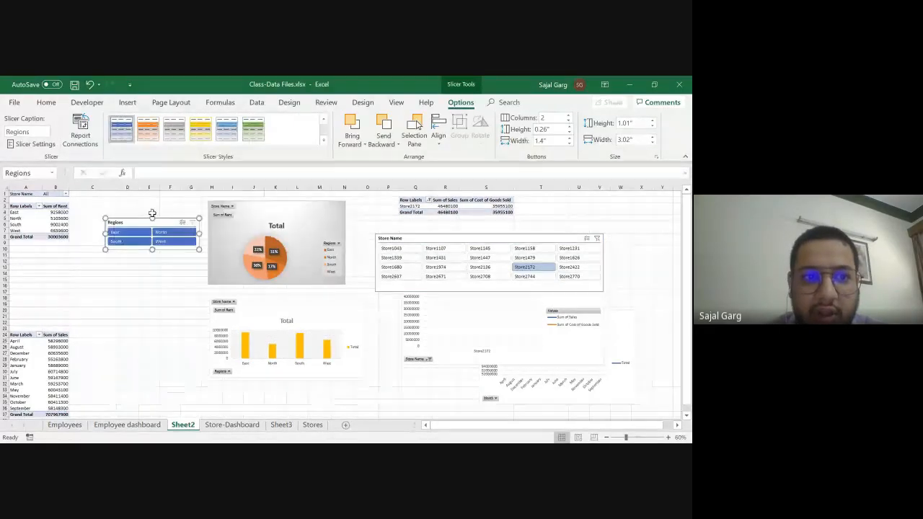
# Create a new slicer style named Slicer Style 1 and set its Whole Slicer font to Calibri Light, bold, size 12.
pyautogui.click(323, 141)
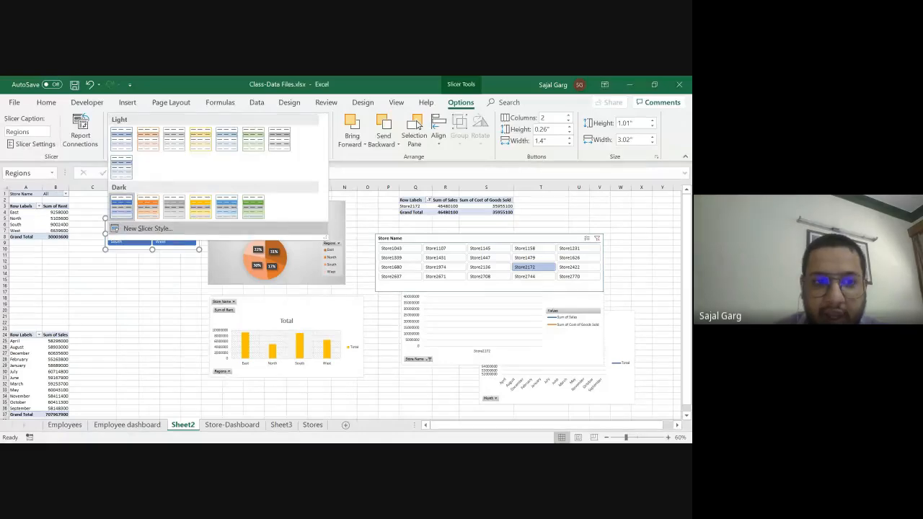
pyautogui.press('Return')
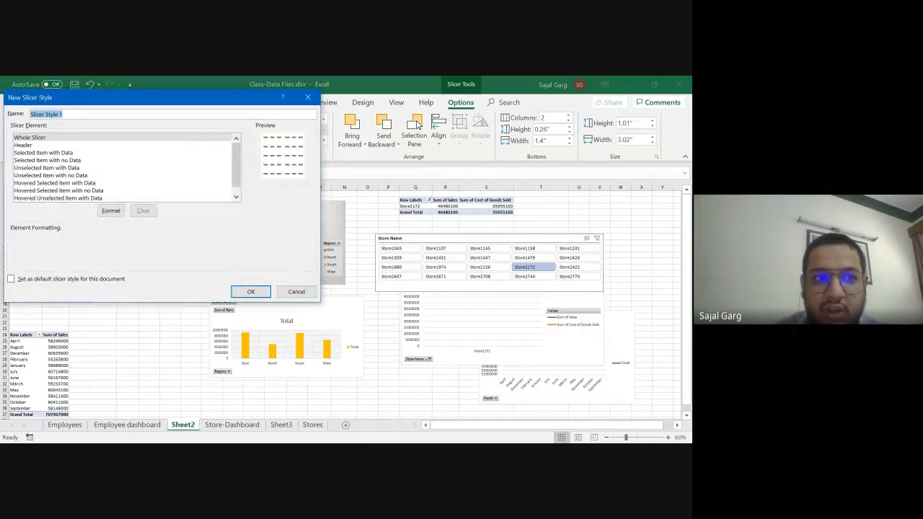
pyautogui.moveTo(60, 98); pyautogui.dragTo(222, 101)
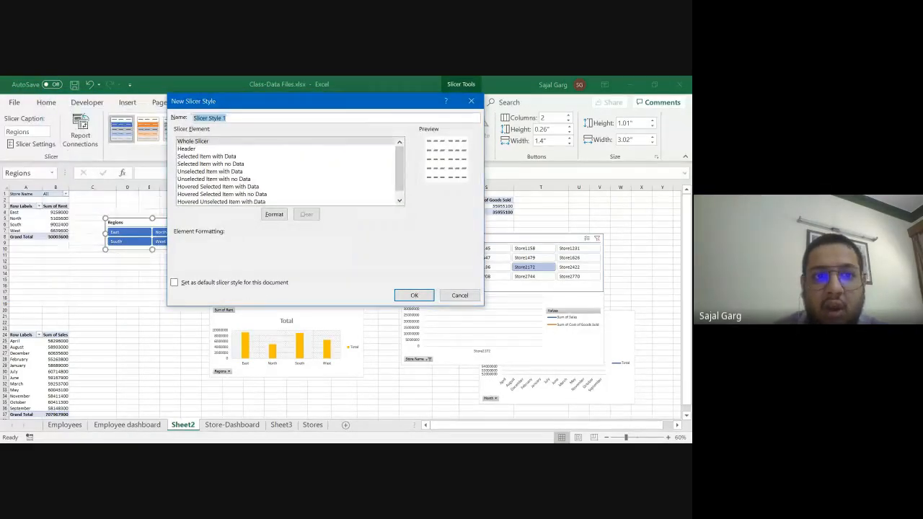
pyautogui.press('Tab')
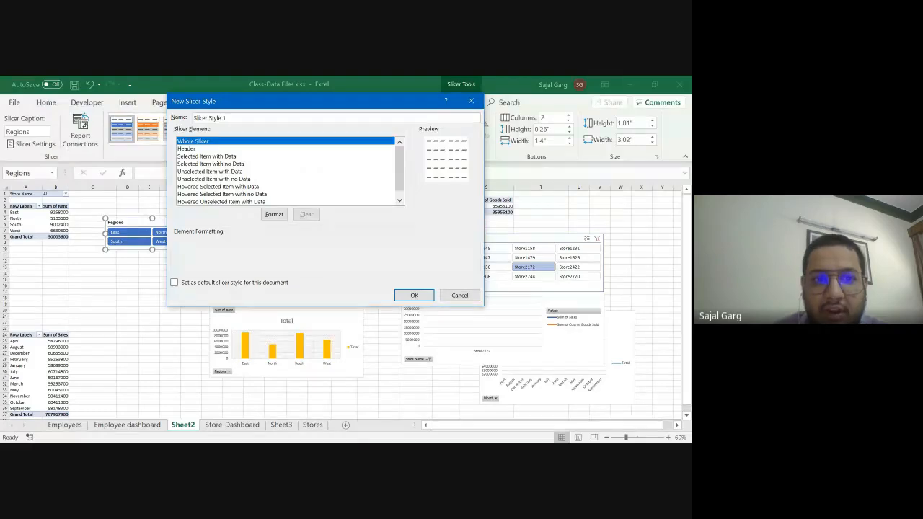
pyautogui.press('Tab')
pyautogui.press('Return')
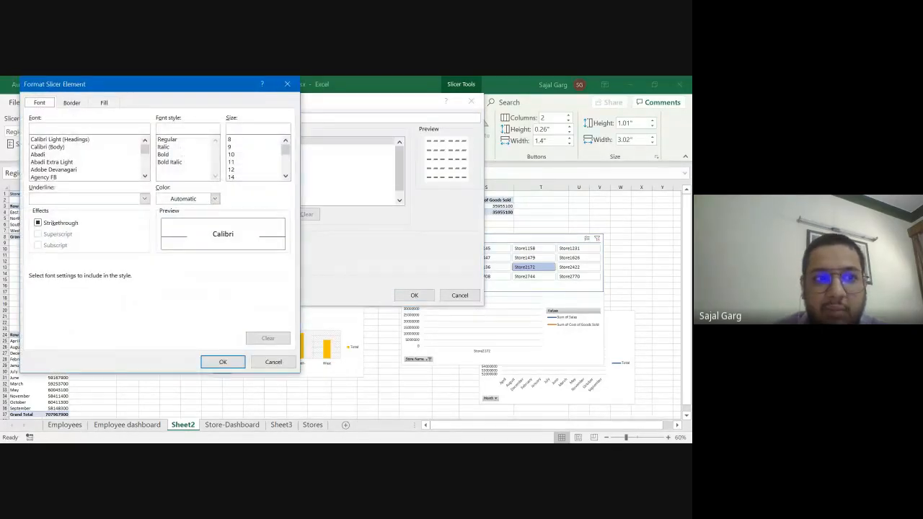
pyautogui.click(85, 139)
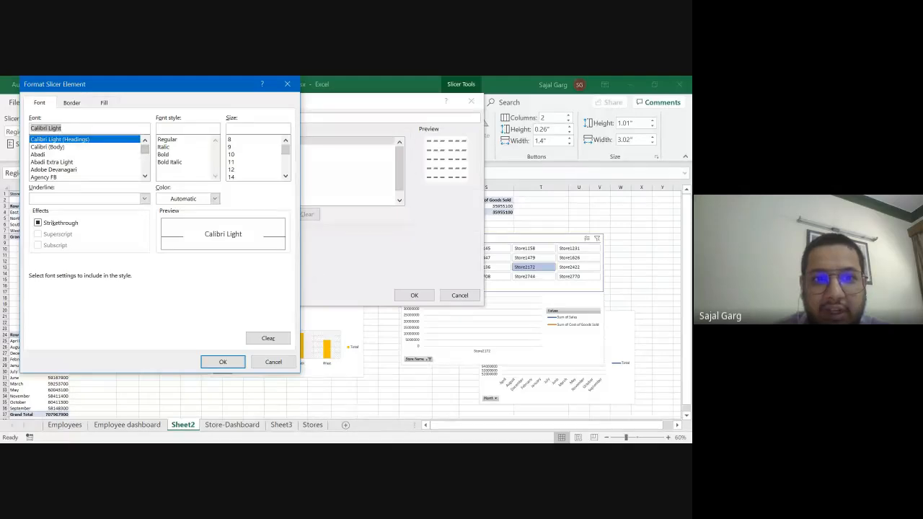
pyautogui.click(169, 154)
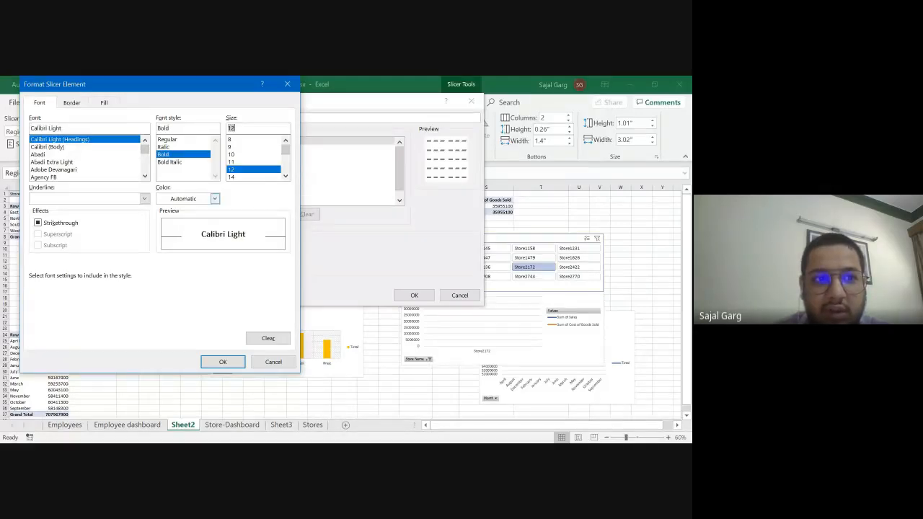
# Pick dark orange as the Whole Slicer border line colour, set a dark gold fill, and save the slicer style.
pyautogui.click(71, 102)
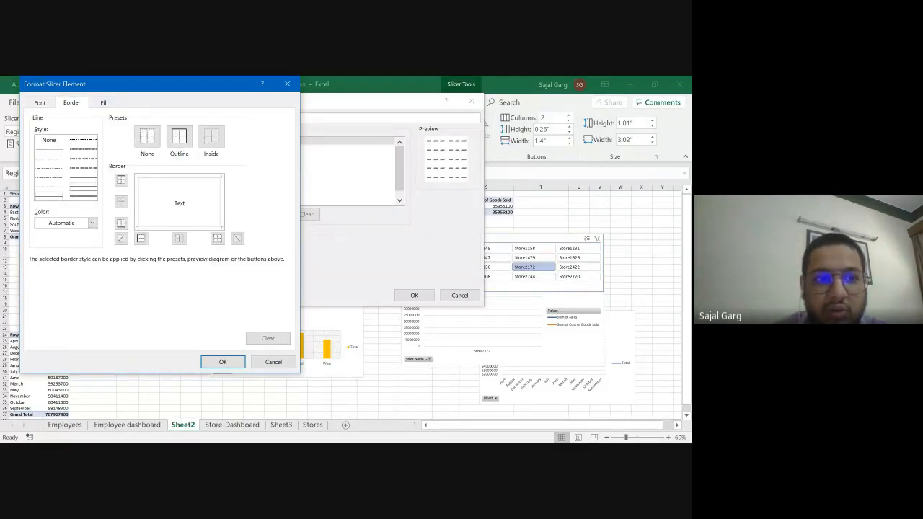
pyautogui.click(91, 223)
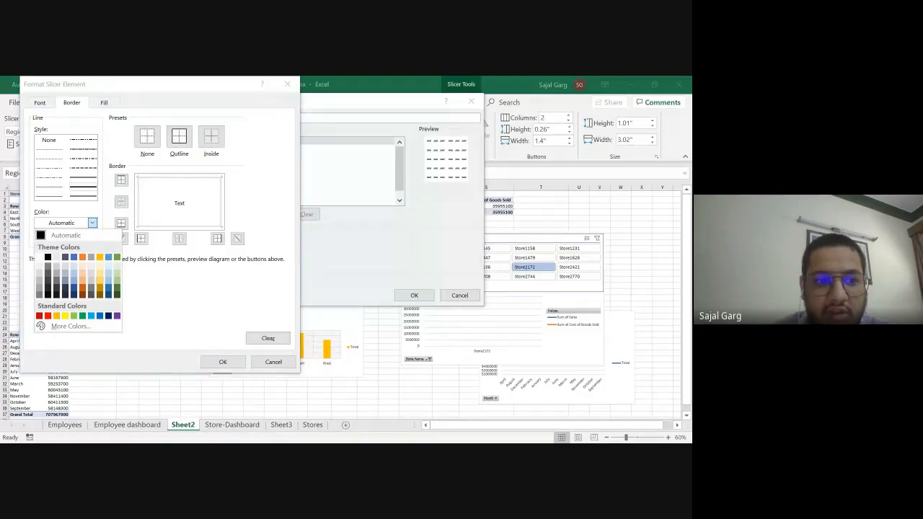
pyautogui.click(82, 290)
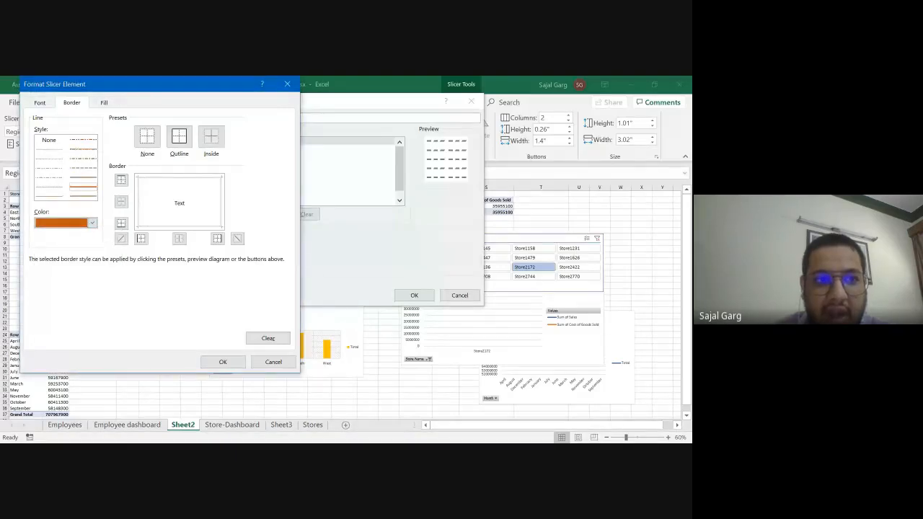
pyautogui.click(104, 102)
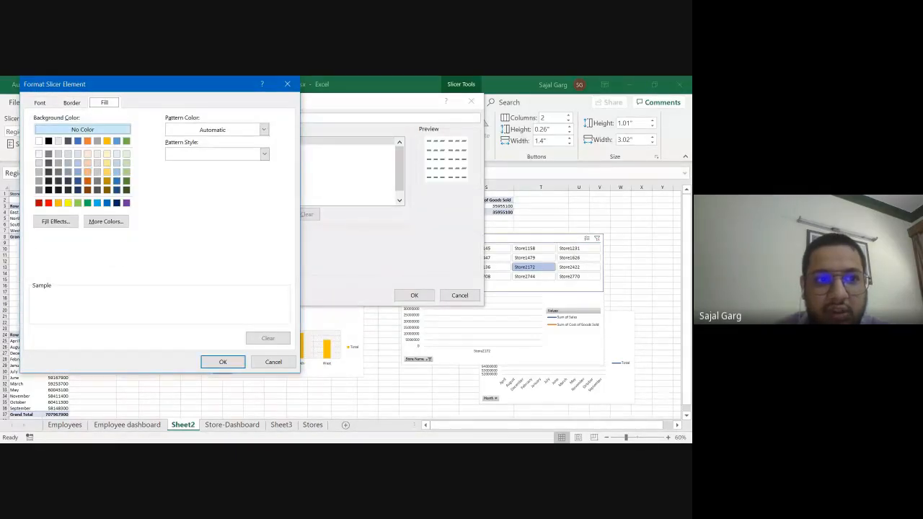
pyautogui.click(106, 180)
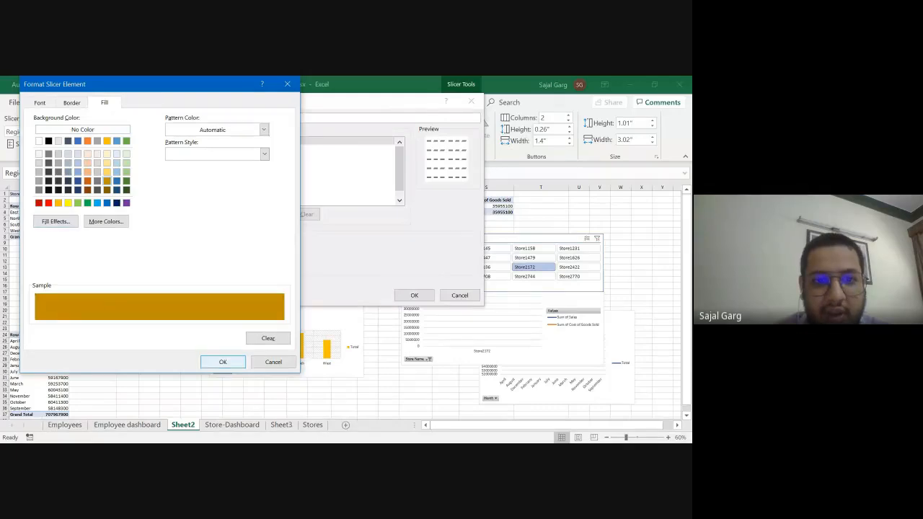
pyautogui.click(222, 361)
pyautogui.click(415, 295)
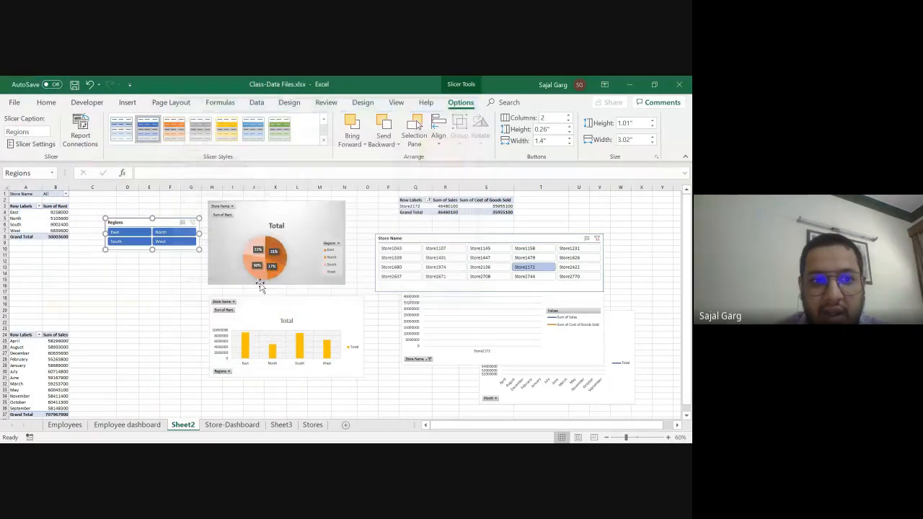
# Apply the custom dark gold style to the Regions slicer beside the Sum of Rent pivot table and filter it to East.
pyautogui.click(137, 232)
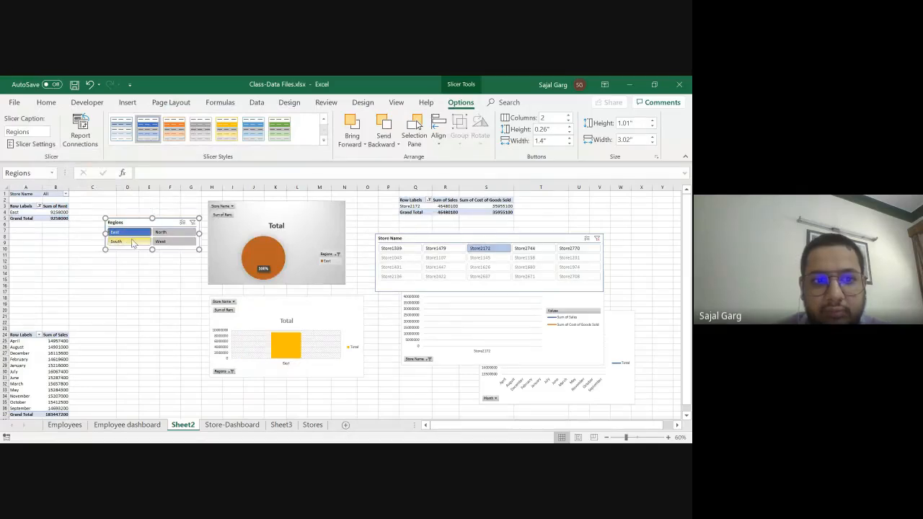
pyautogui.moveTo(135, 226); pyautogui.dragTo(129, 198)
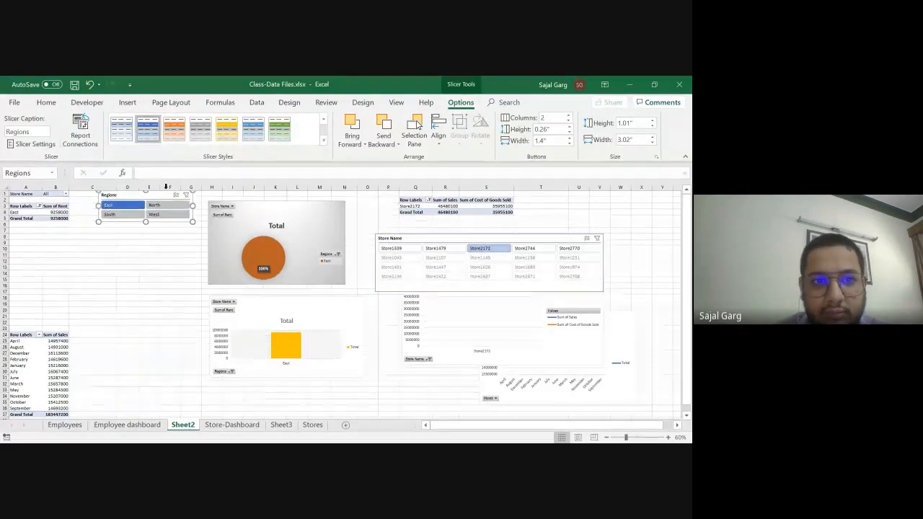
pyautogui.click(324, 140)
pyautogui.click(121, 138)
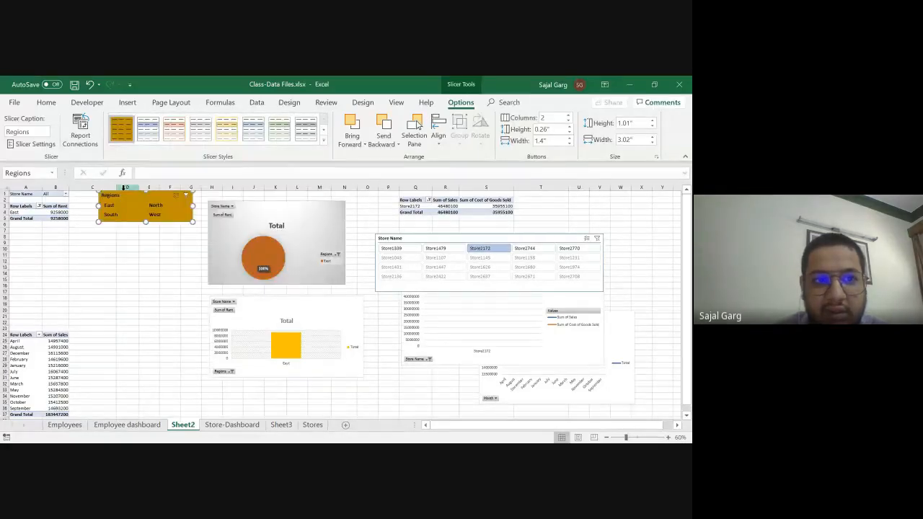
pyautogui.moveTo(124, 205); pyautogui.dragTo(125, 217)
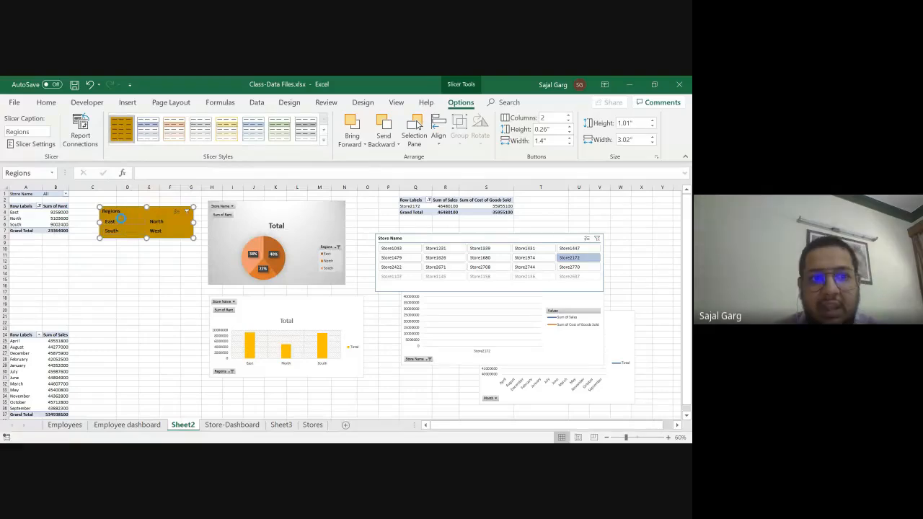
pyautogui.click(123, 223)
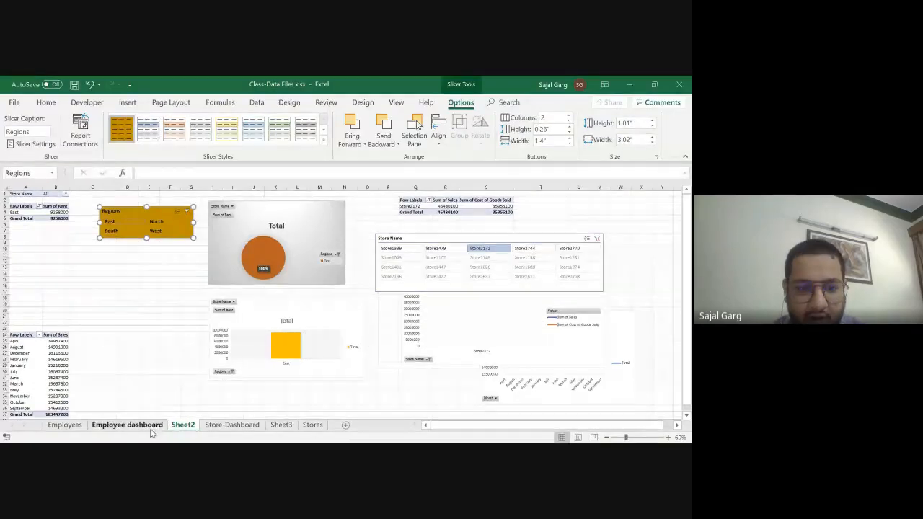
# Try deleting the Store Name slicer from Store-Dashboard and undo the deletion.
pyautogui.click(230, 426)
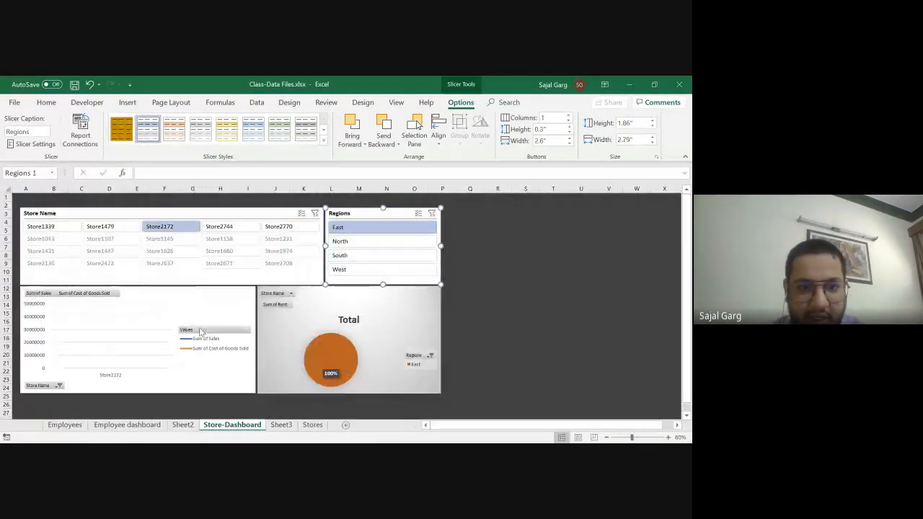
pyautogui.click(247, 214)
pyautogui.press('Delete')
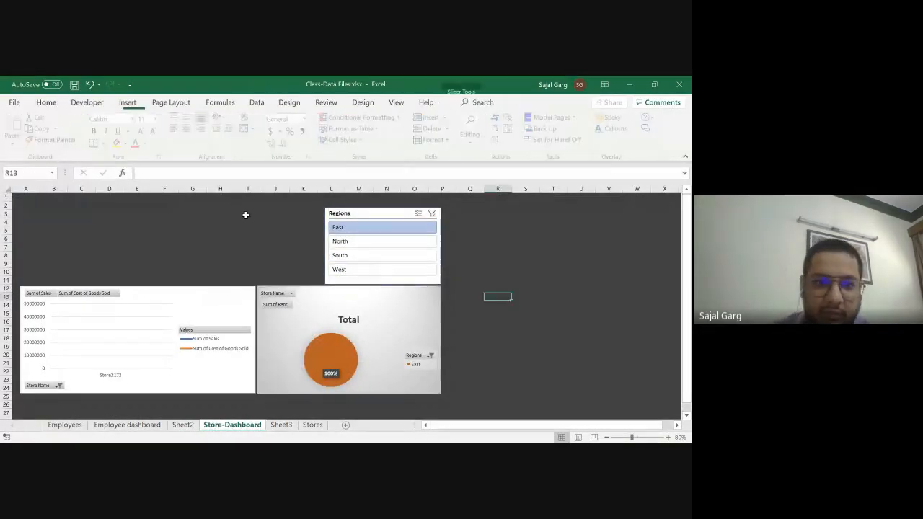
pyautogui.click(166, 307)
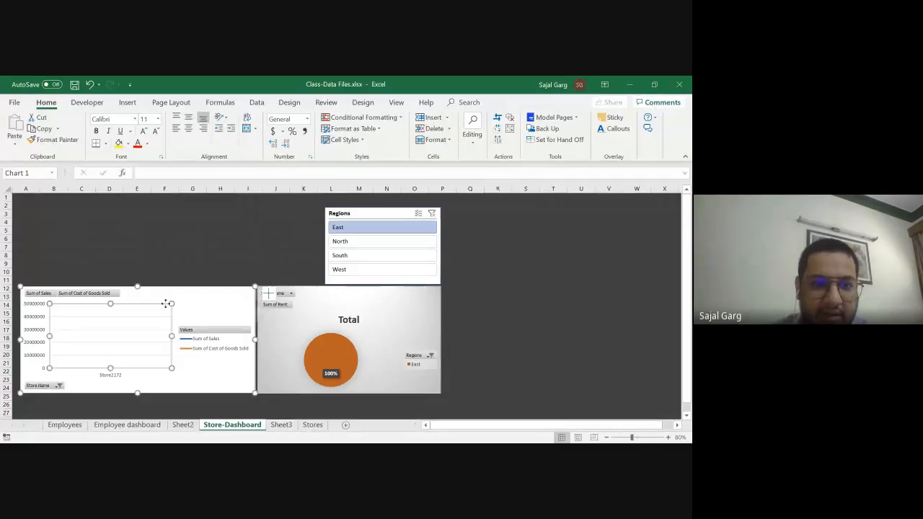
pyautogui.hotkey('ctrl', 'z')
pyautogui.hotkey('ctrl', 'z')
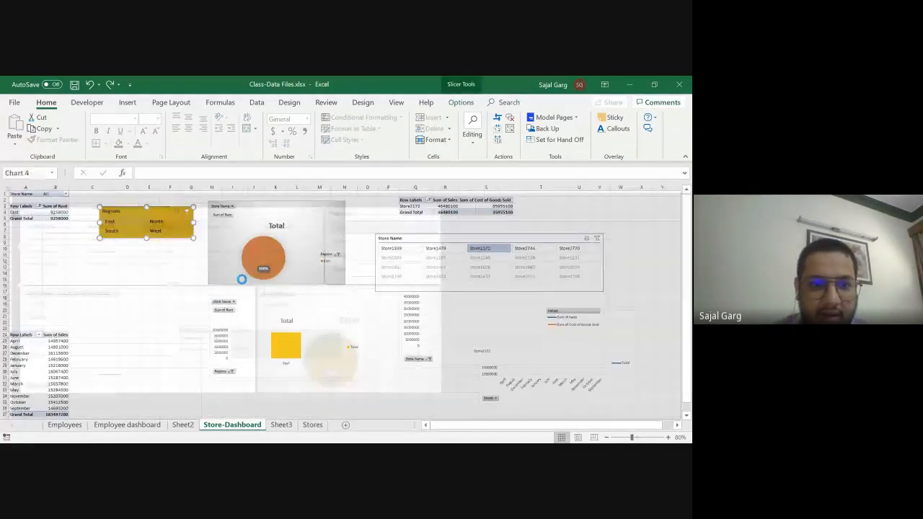
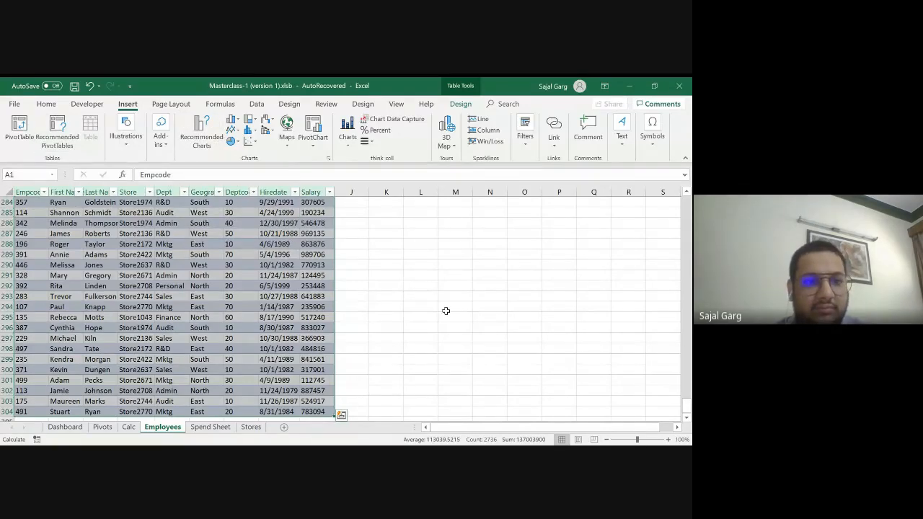
# Look through the Employees, Spend Sheet and Pivots sheets of the recovered Masterclass-1 workbook.
pyautogui.scroll(7, 445, 310)
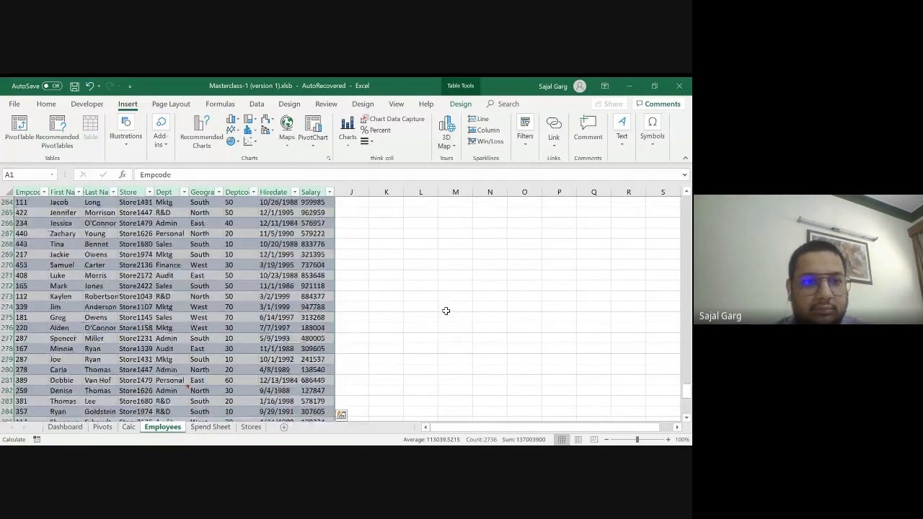
pyautogui.scroll(20, 446, 311)
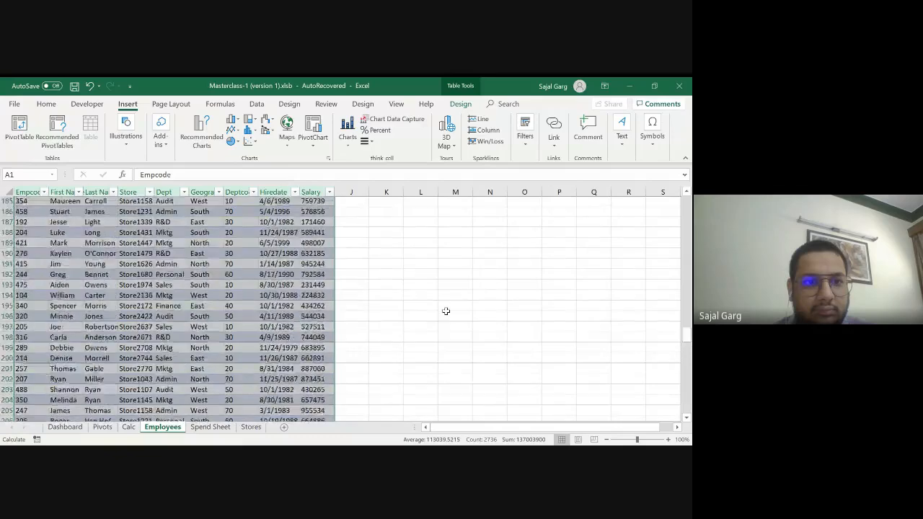
pyautogui.scroll(20, 446, 311)
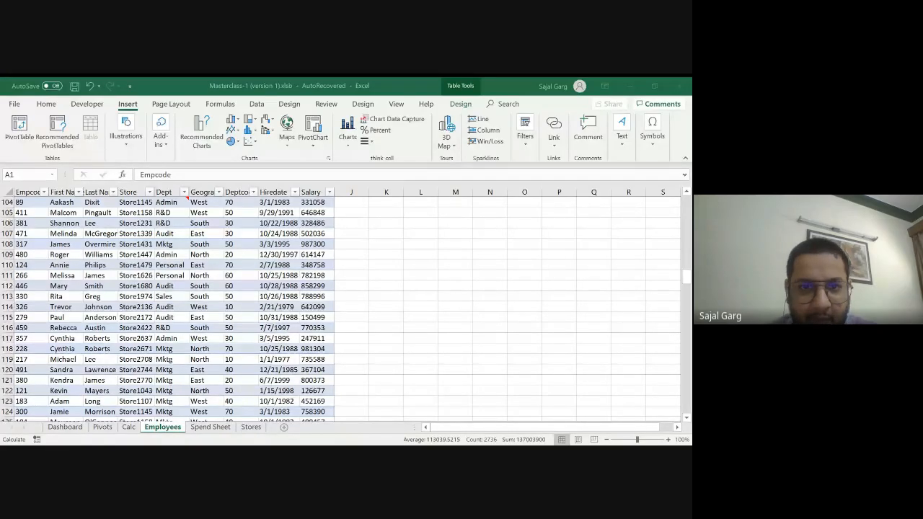
pyautogui.click(214, 439)
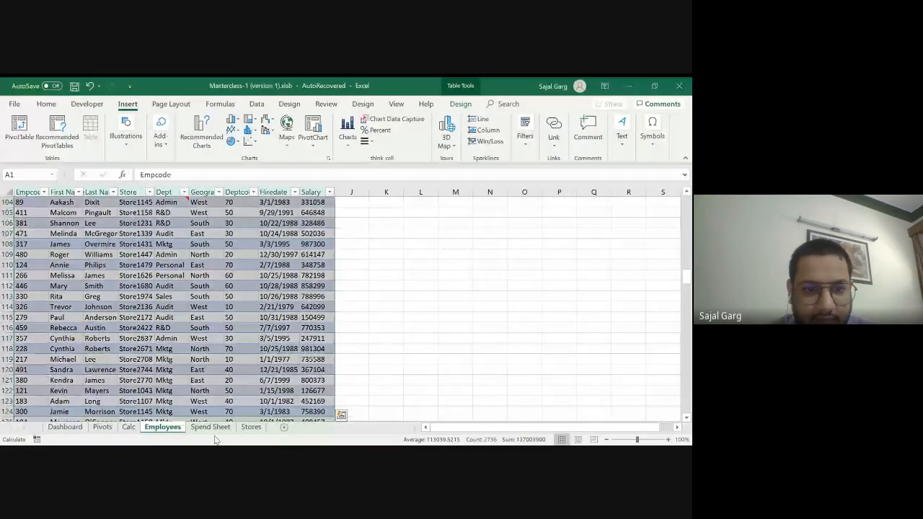
pyautogui.click(211, 428)
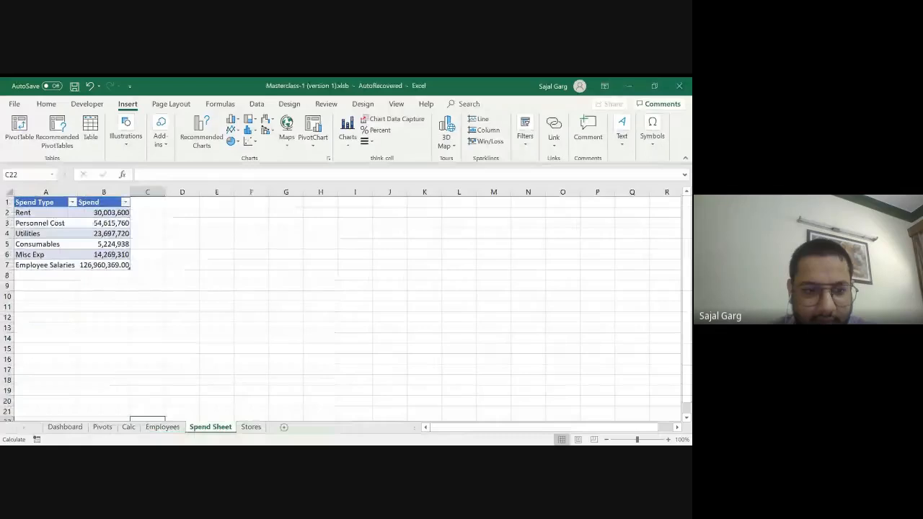
pyautogui.click(94, 426)
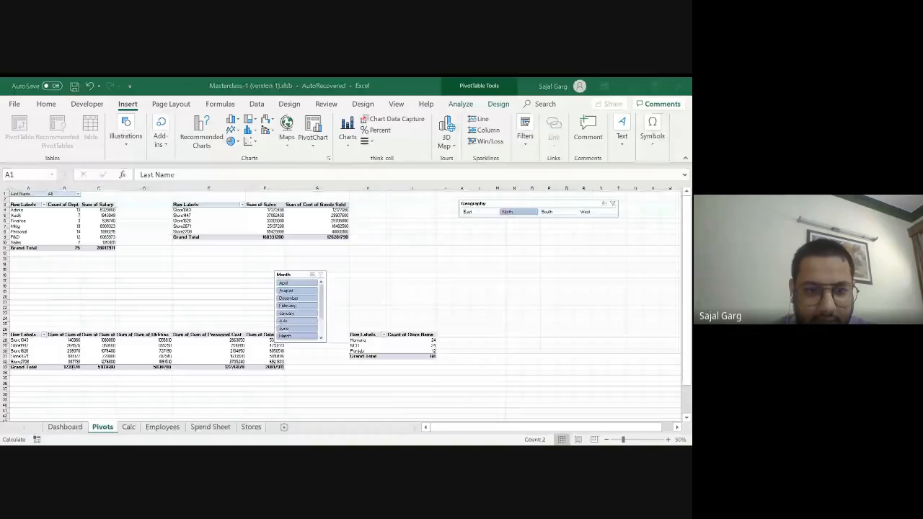
# Switch to the Class-Data Files workbook and locate the Insert Slicer command for the Sum of Rent pivot table on Sheet2.
pyautogui.hotkey('alt', 'Tab')
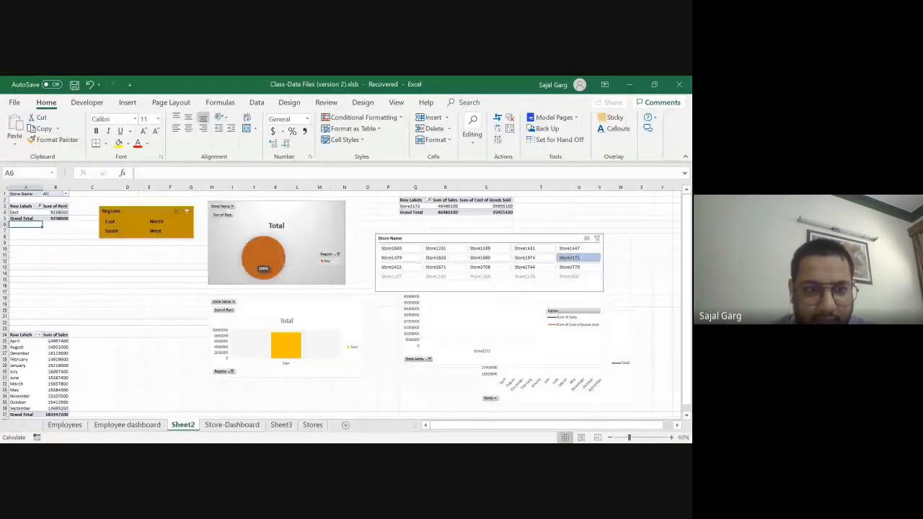
pyautogui.click(144, 210)
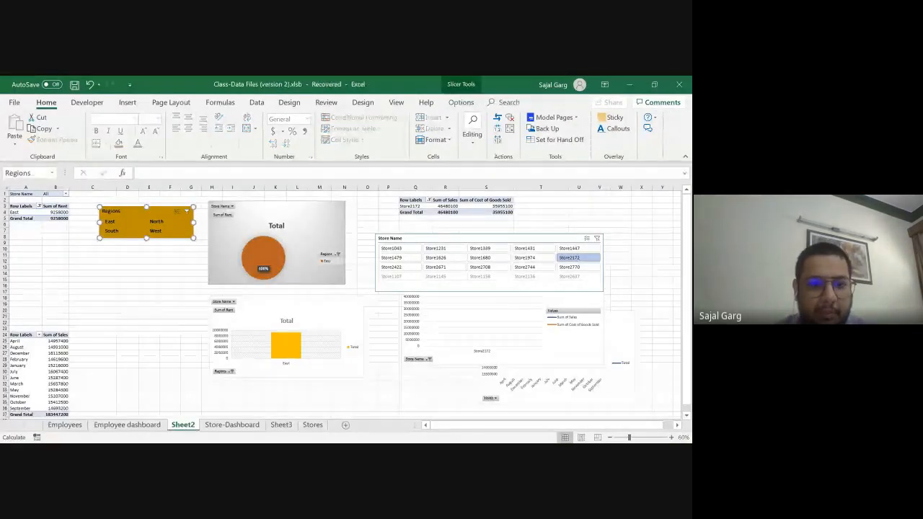
pyautogui.hotkey('alt', 'Tab')
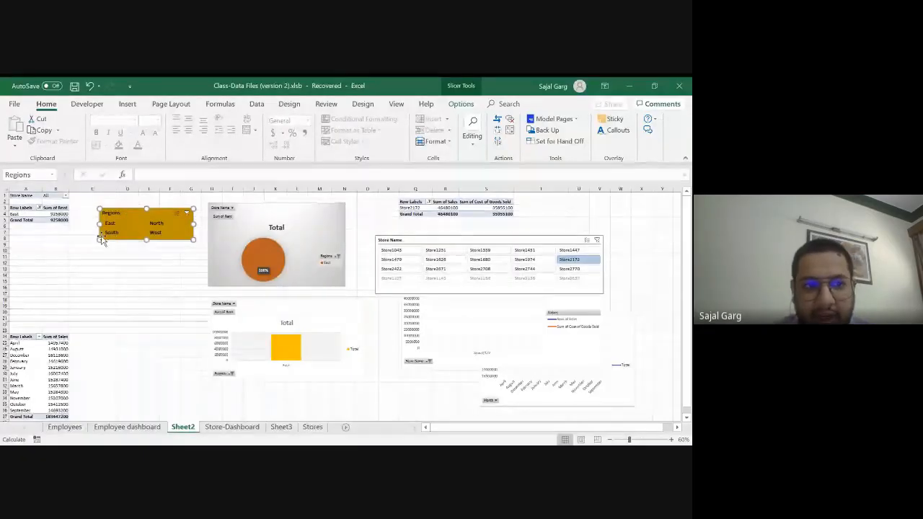
pyautogui.click(478, 251)
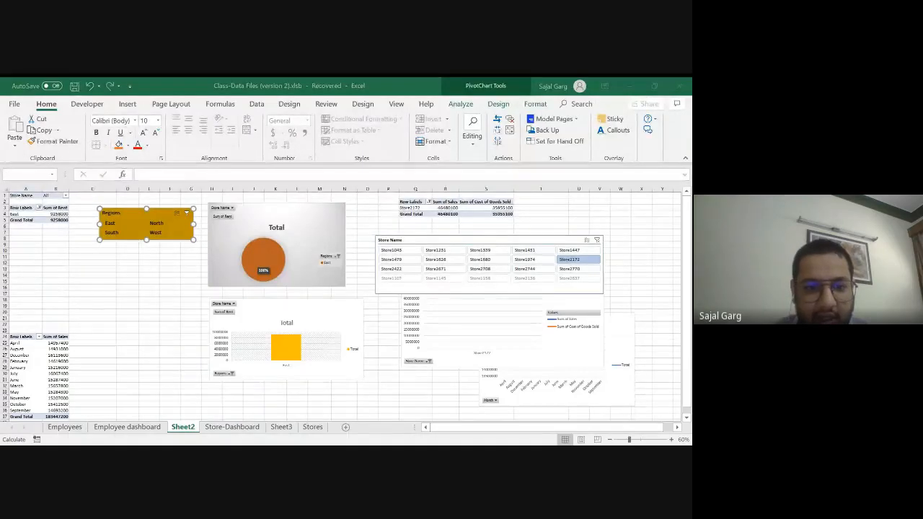
pyautogui.click(33, 214)
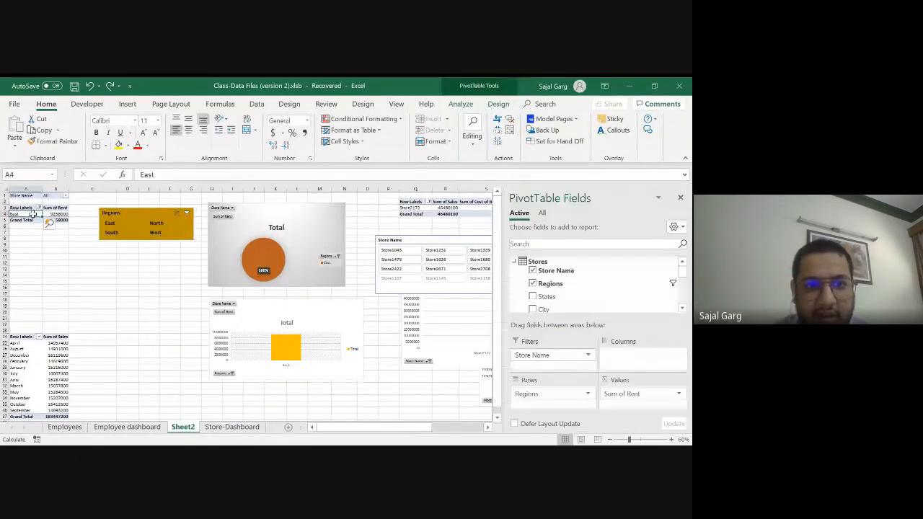
pyautogui.click(459, 106)
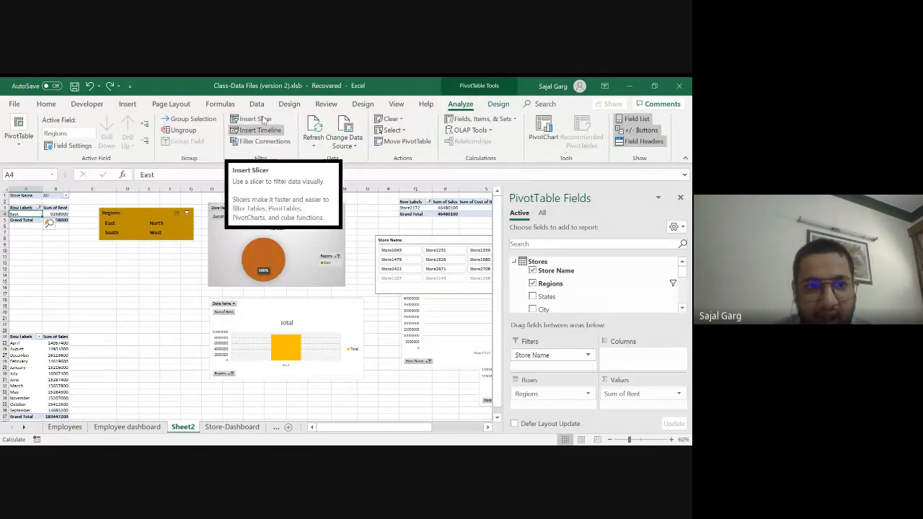
pyautogui.click(125, 220)
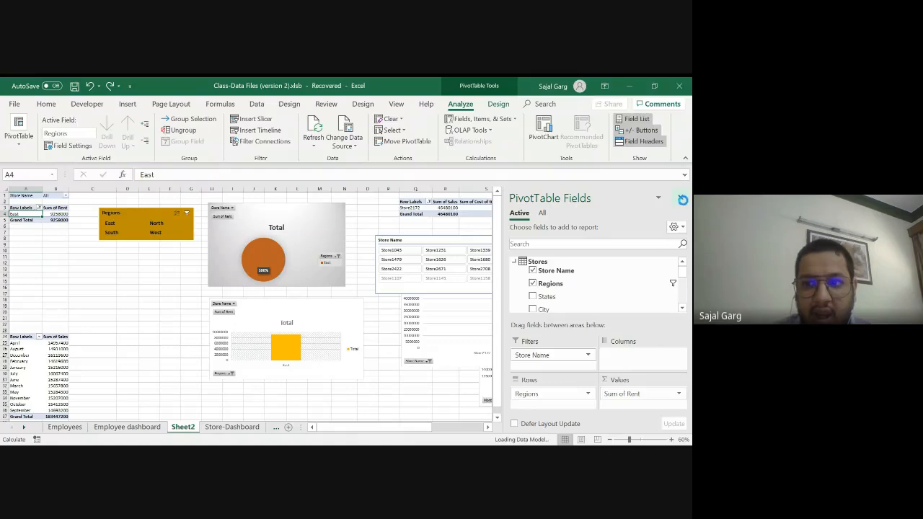
# Copy the dark gold Regions slicer from Sheet2 to Store-Dashboard and place it beside the existing Regions slicer.
pyautogui.click(144, 216)
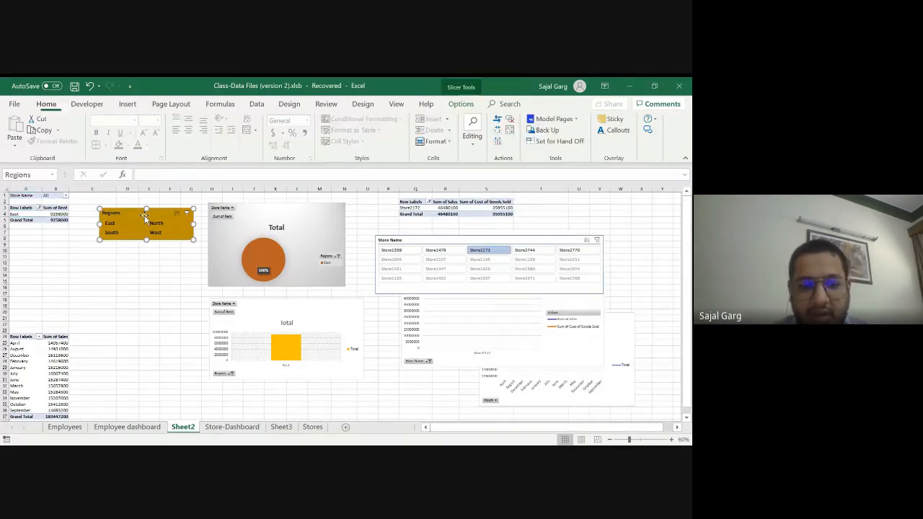
pyautogui.click(218, 431)
pyautogui.hotkey('ctrl', 'v')
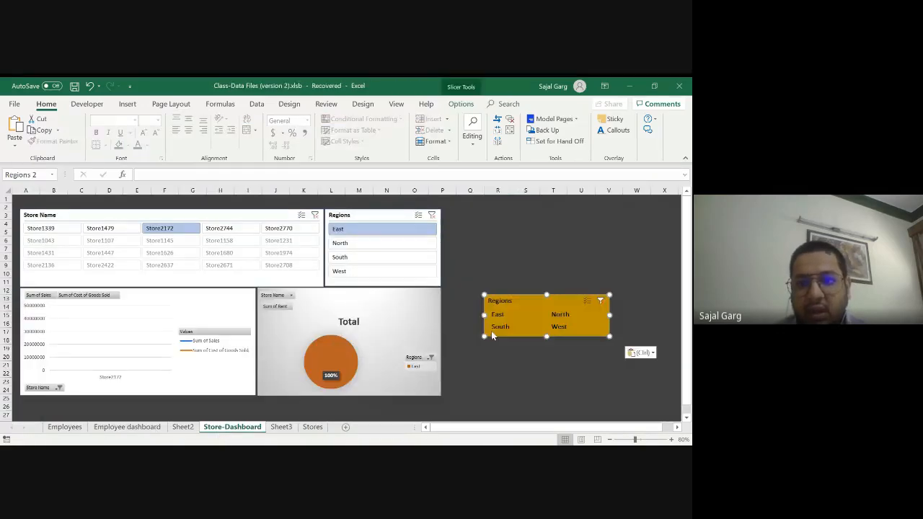
pyautogui.moveTo(540, 296); pyautogui.dragTo(500, 214)
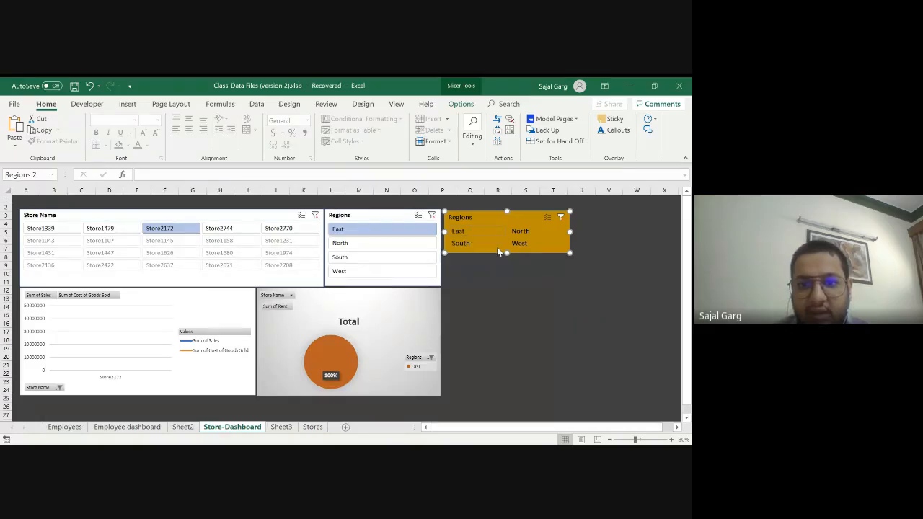
# Test the copied gold Regions slicer by filtering the dashboard to South and East, and clear the region filter.
pyautogui.click(431, 215)
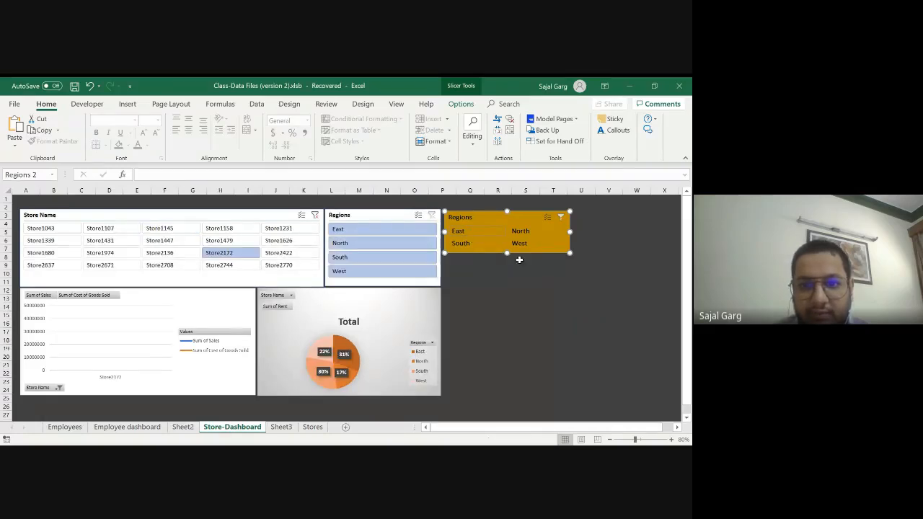
pyautogui.click(476, 243)
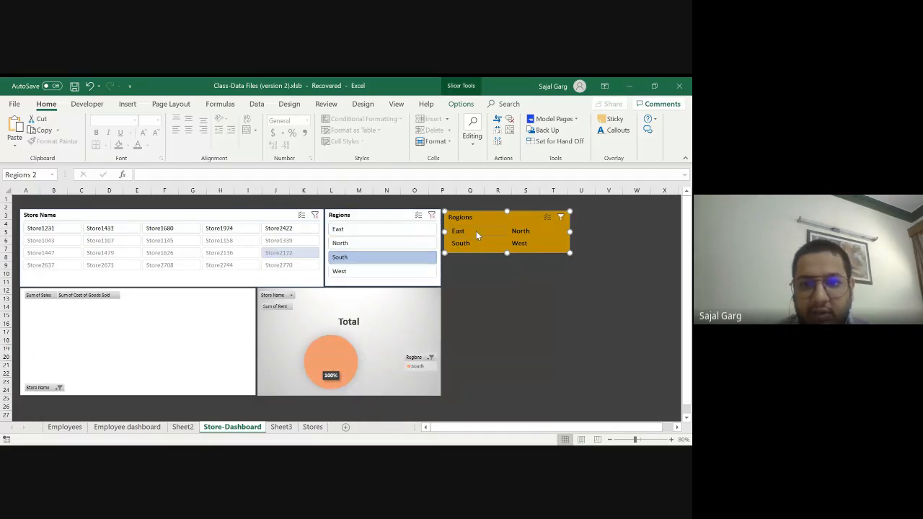
pyautogui.click(476, 230)
pyautogui.click(561, 218)
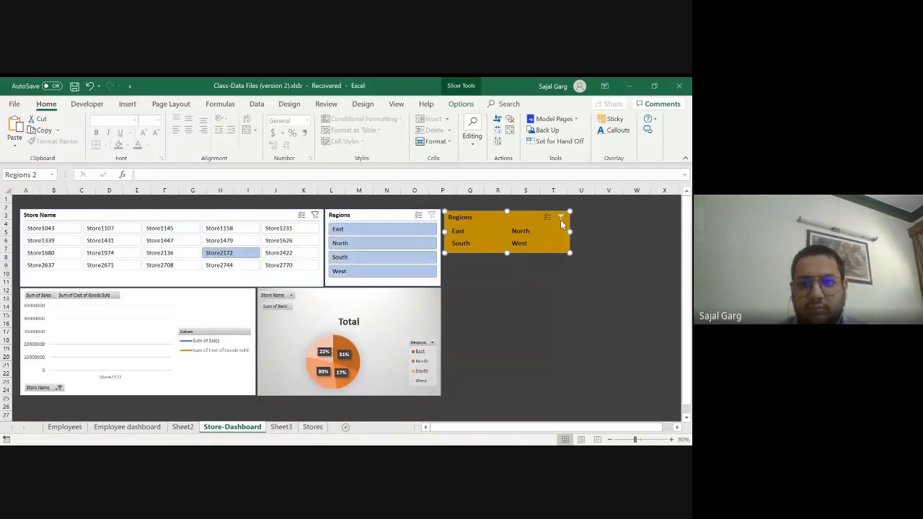
# Check which pivot tables the gold Regions slicer is connected to in its report connections.
pyautogui.rightClick(535, 254)
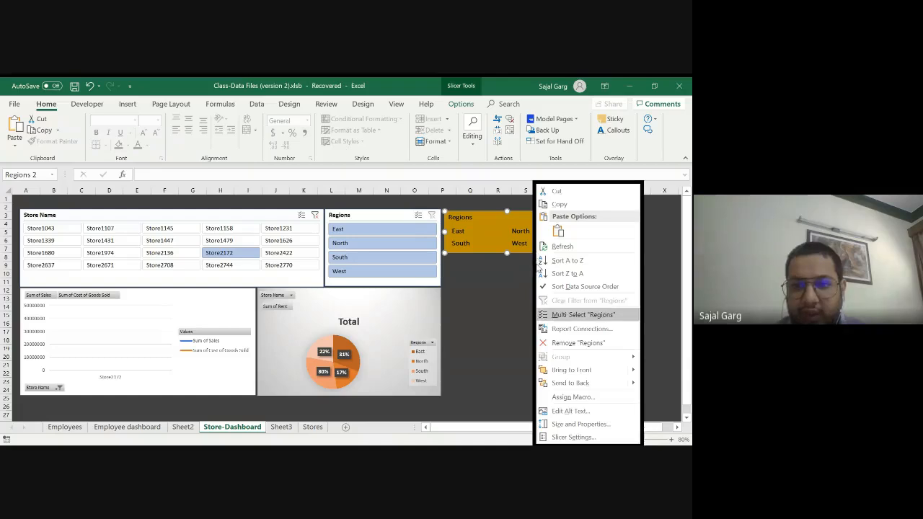
pyautogui.click(596, 329)
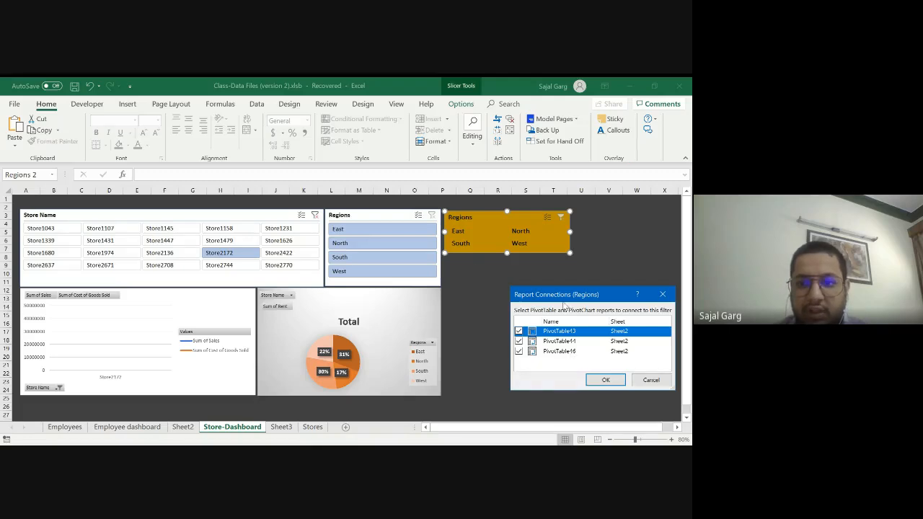
pyautogui.click(605, 380)
# Insert a Regions slicer from the Sum of Rent pie chart and place it directly below the gold slicer.
pyautogui.click(420, 324)
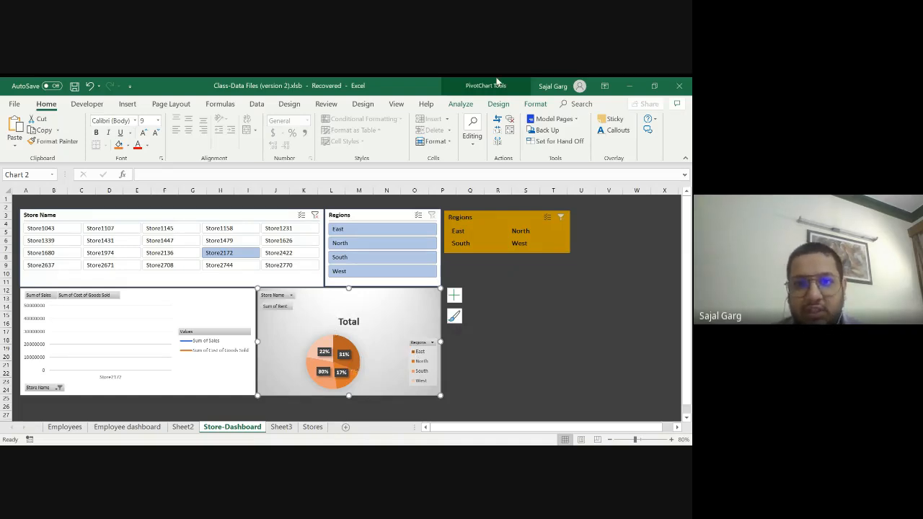
pyautogui.click(460, 104)
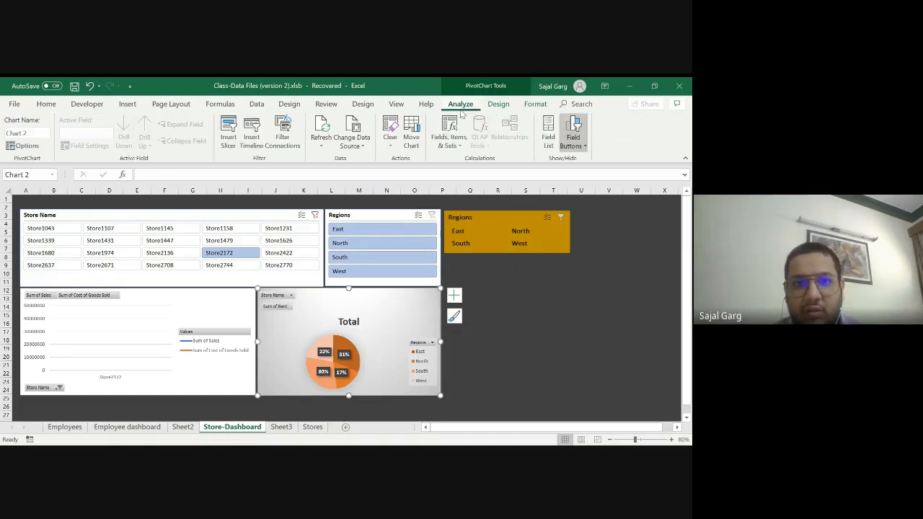
pyautogui.click(232, 142)
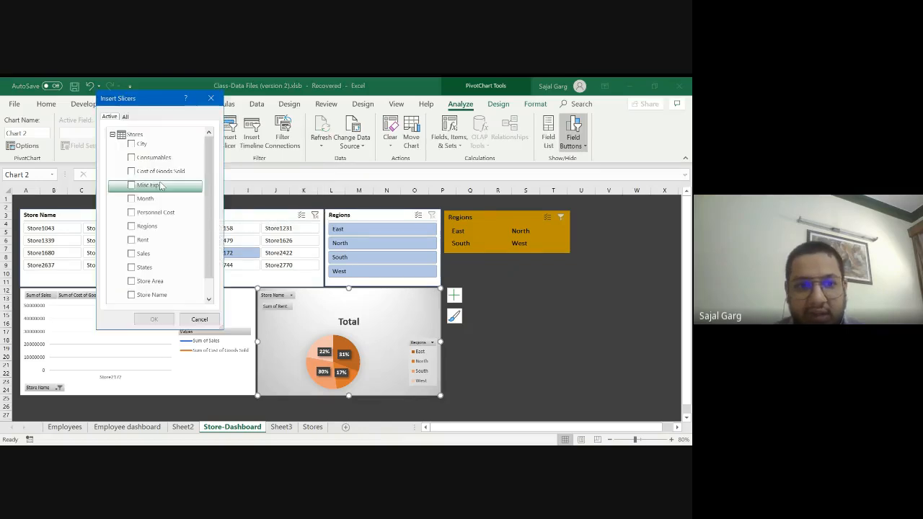
pyautogui.scroll(-1, 140, 256)
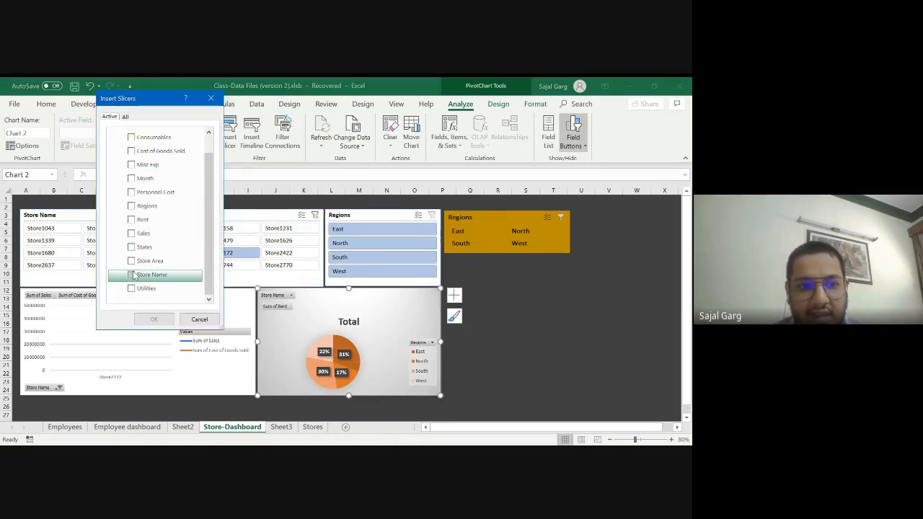
pyautogui.click(133, 207)
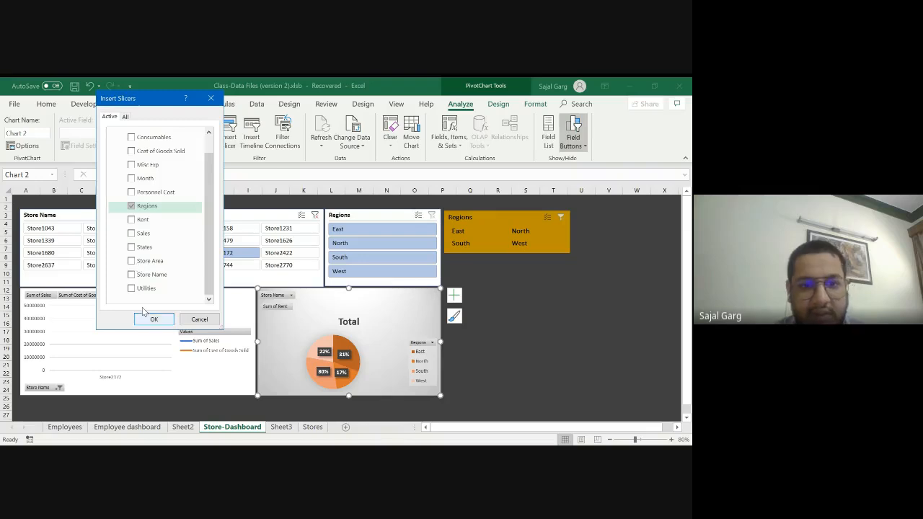
pyautogui.click(154, 319)
pyautogui.moveTo(329, 254); pyautogui.dragTo(463, 258)
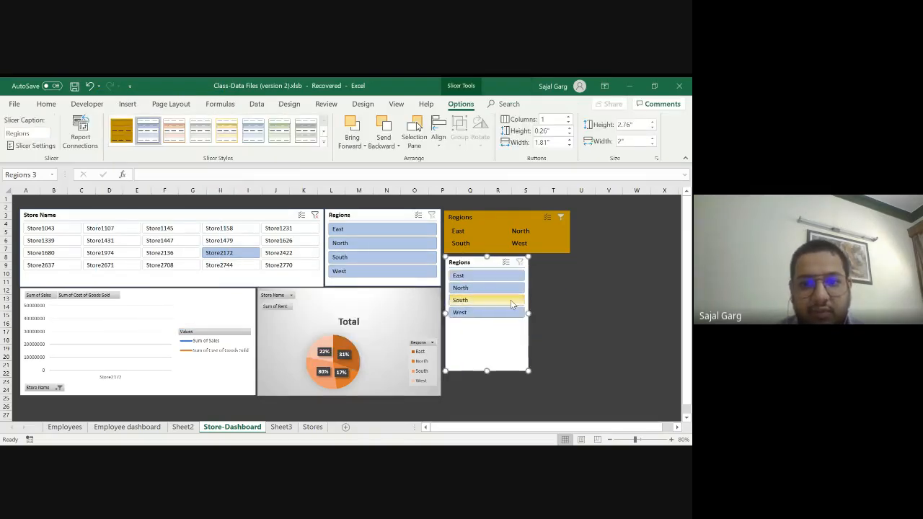
pyautogui.rightClick(476, 265)
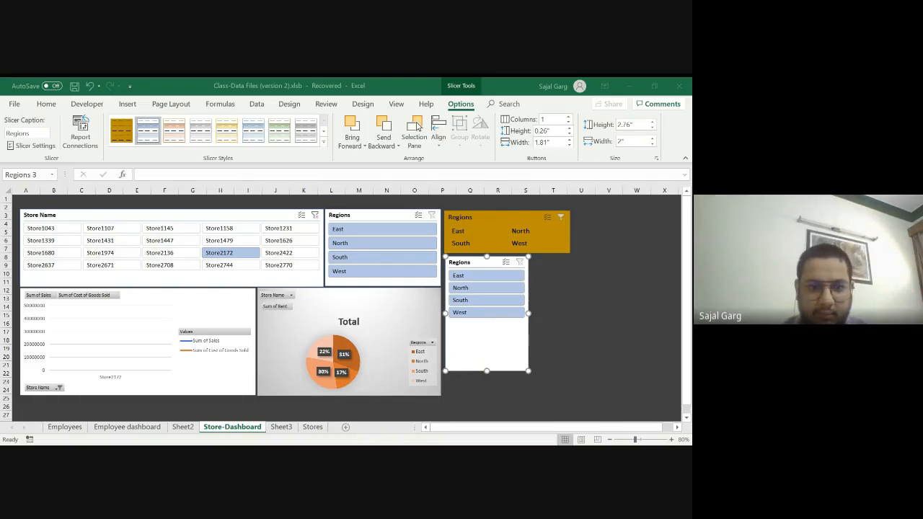
pyautogui.press('Delete')
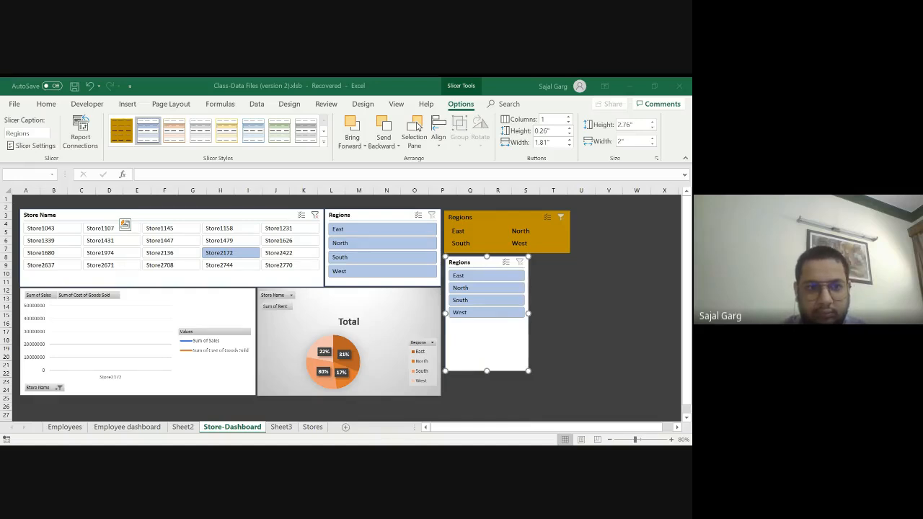
pyautogui.click(125, 224)
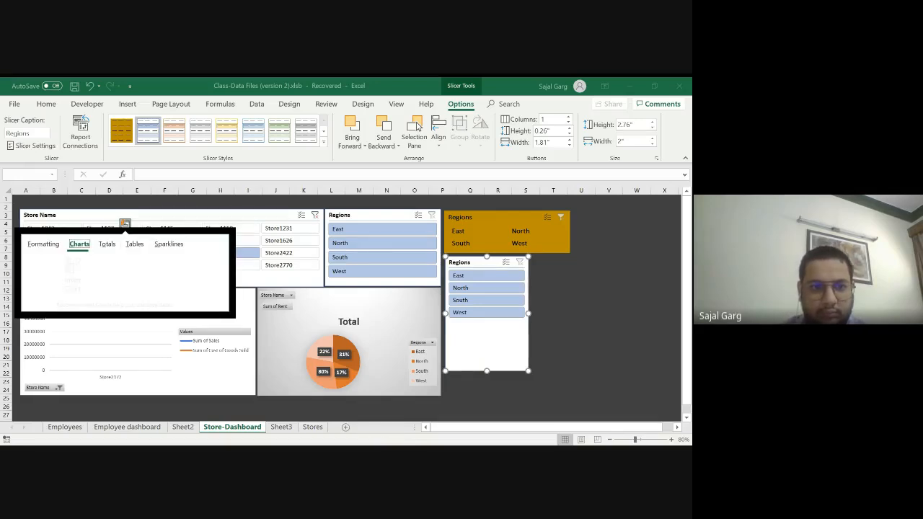
pyautogui.press('Escape')
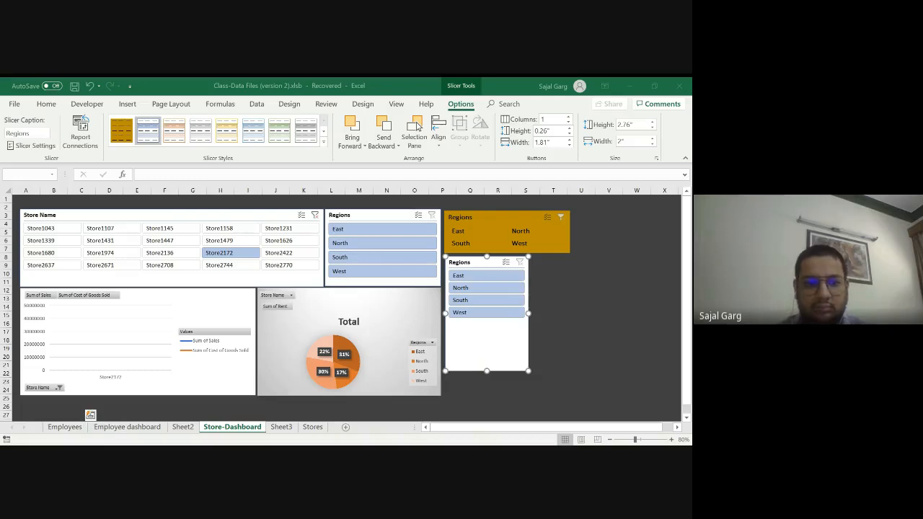
# Copy the selected cells and paste them with Paste Special.
pyautogui.hotkey('ctrl', 'c')
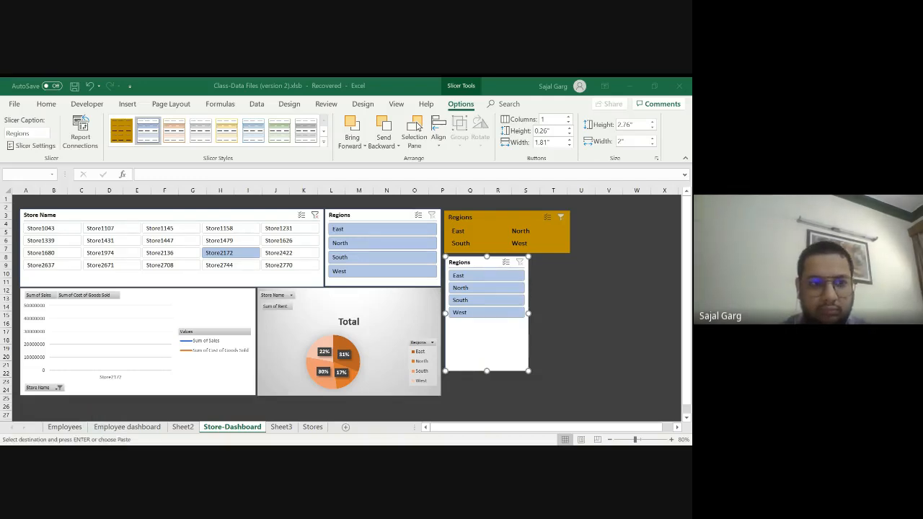
pyautogui.hotkey('ctrl', 'alt', 'v')
pyautogui.press('Down')
pyautogui.press('Down')
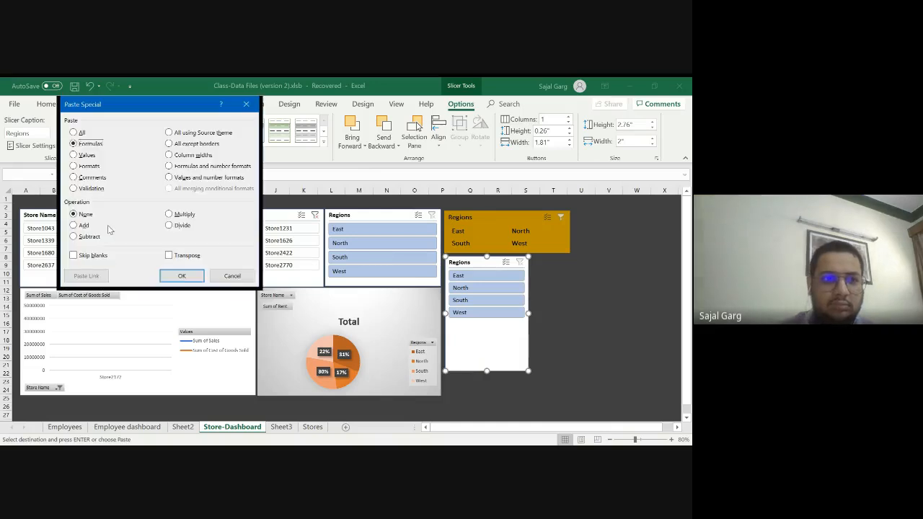
pyautogui.press('Return')
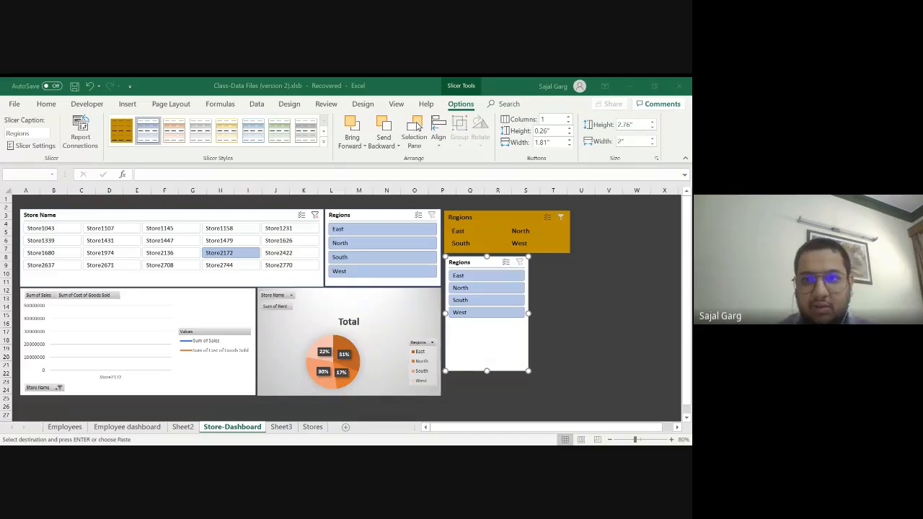
# Remove the duplicates from Column A, treating the data as having no headers.
pyautogui.hotkey('alt', 'a')
pyautogui.press('m')
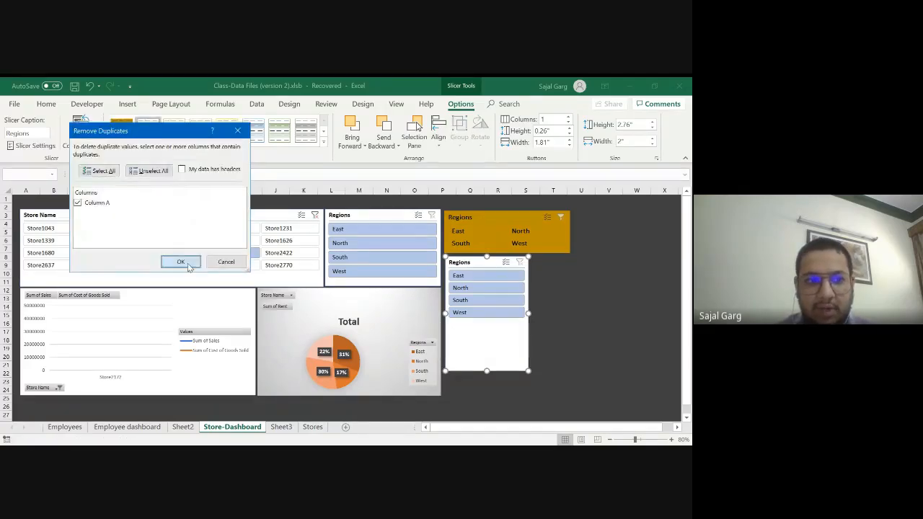
pyautogui.click(187, 266)
pyautogui.click(346, 297)
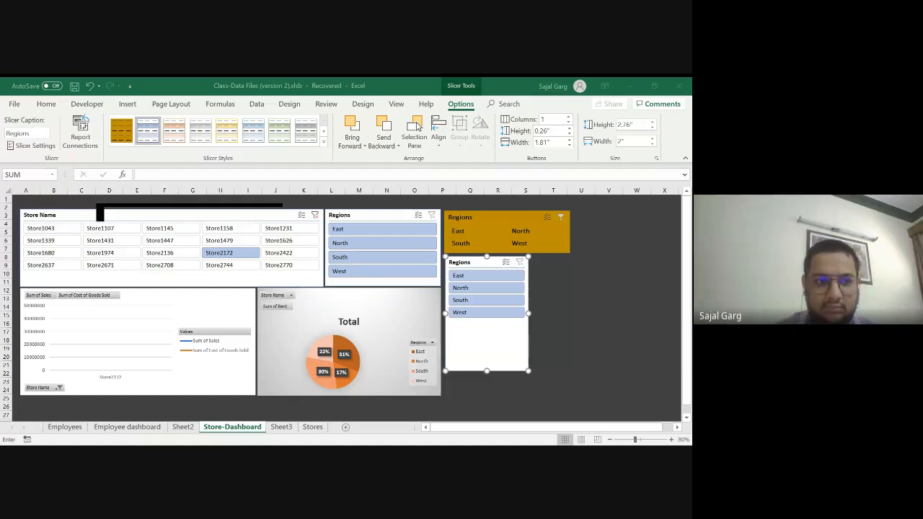
pyautogui.write('=vl')
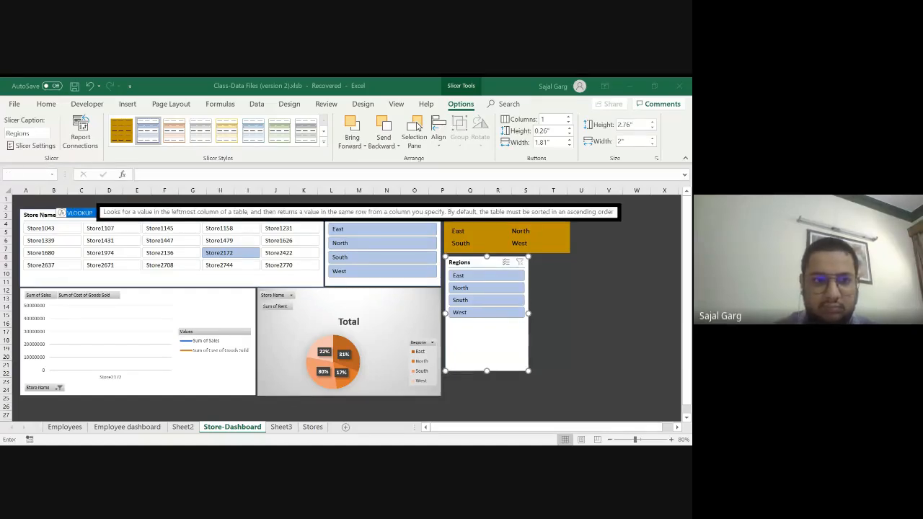
pyautogui.press('Tab')
pyautogui.press('Left')
pyautogui.write(',')
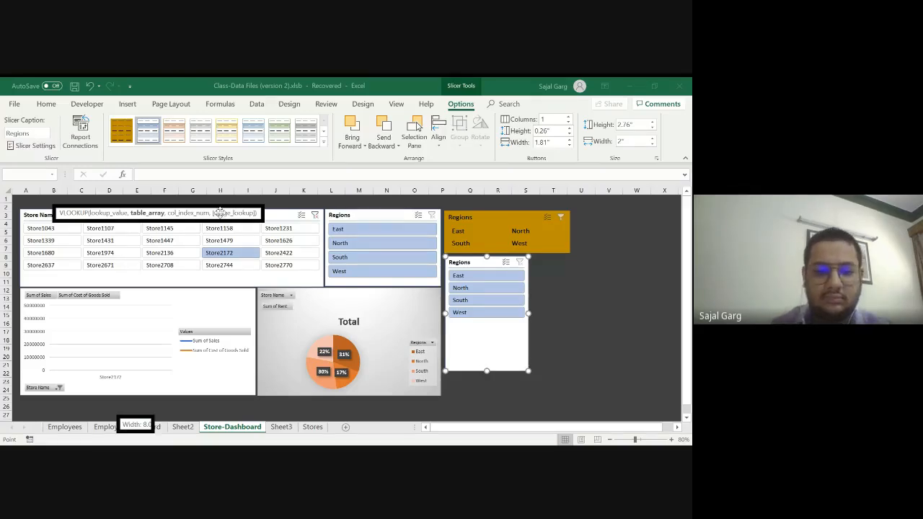
pyautogui.write(',')
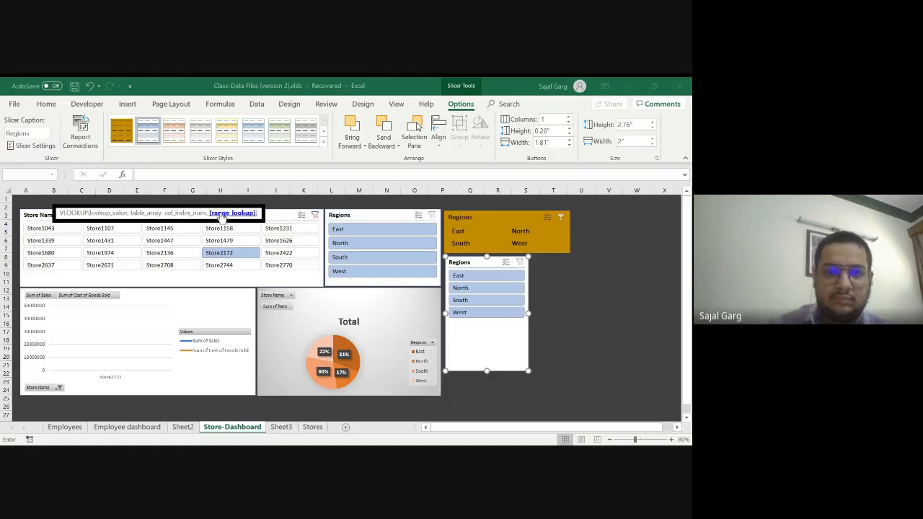
pyautogui.press('Escape')
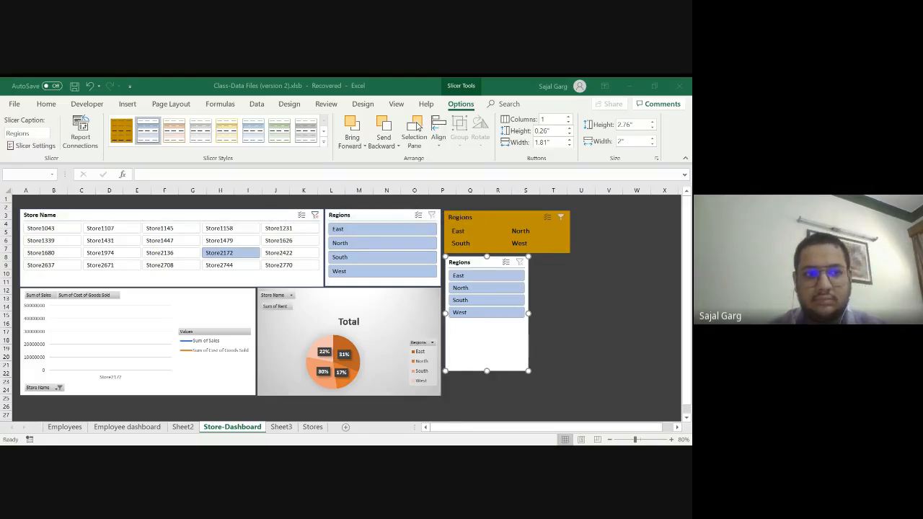
pyautogui.hotkey('ctrl', 'c')
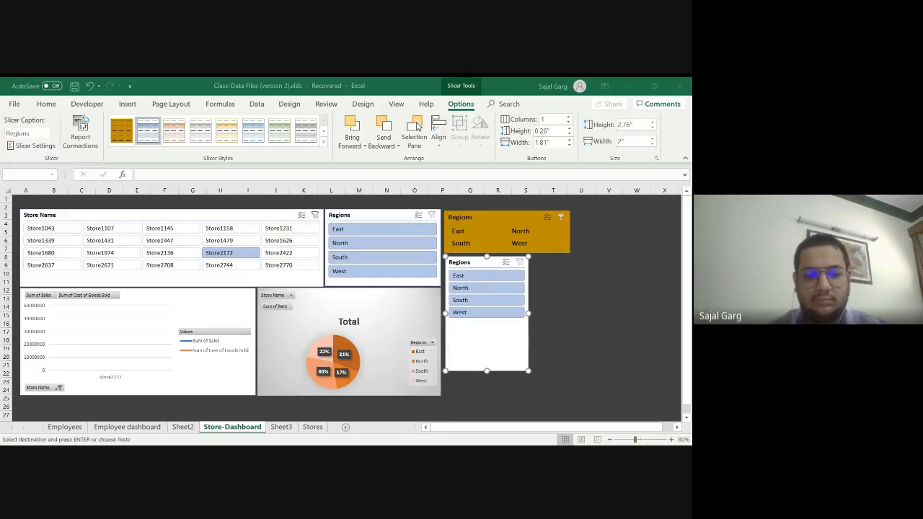
pyautogui.press('Escape')
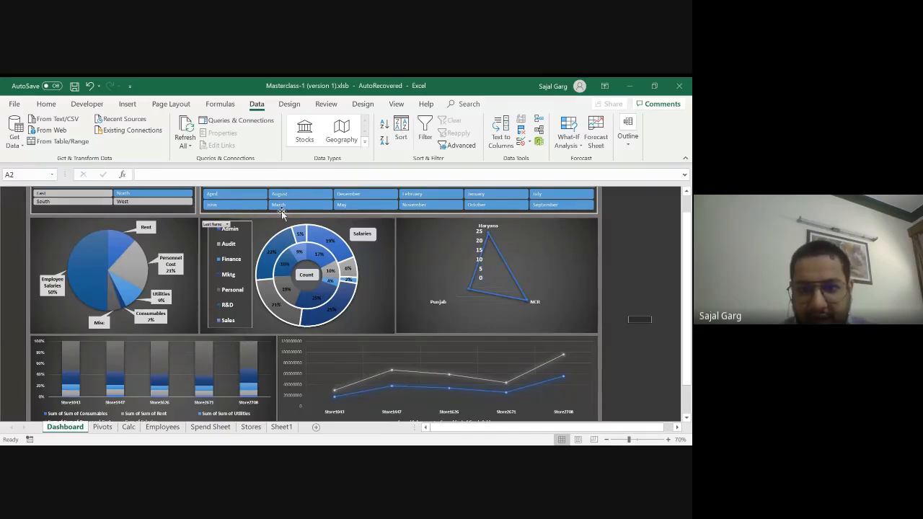
# Hide all field buttons on the Total pie chart in the Store-Dashboard sheet of the Class-Data Files workbook.
pyautogui.click(607, 440)
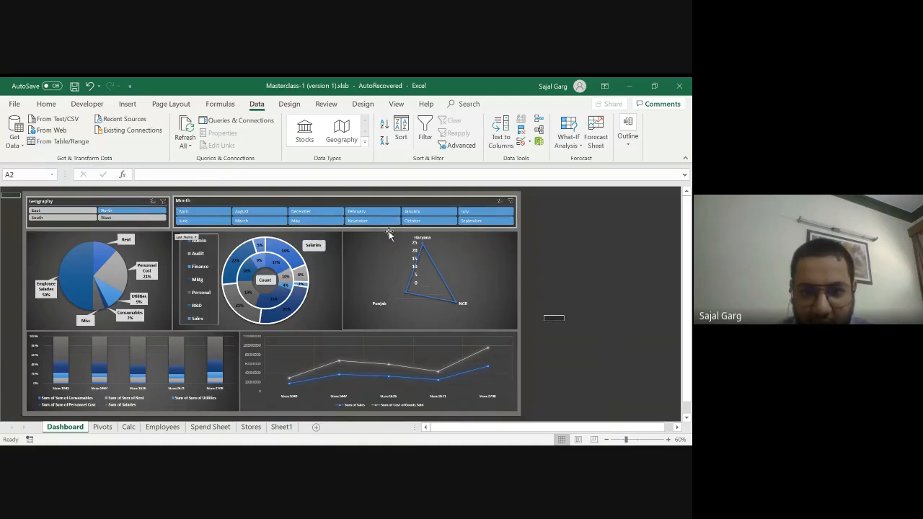
pyautogui.click(173, 454)
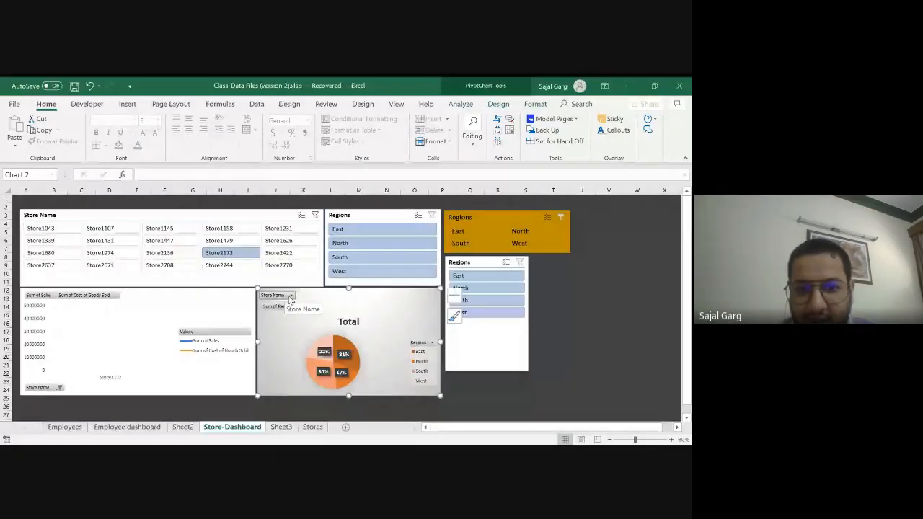
pyautogui.rightClick(289, 297)
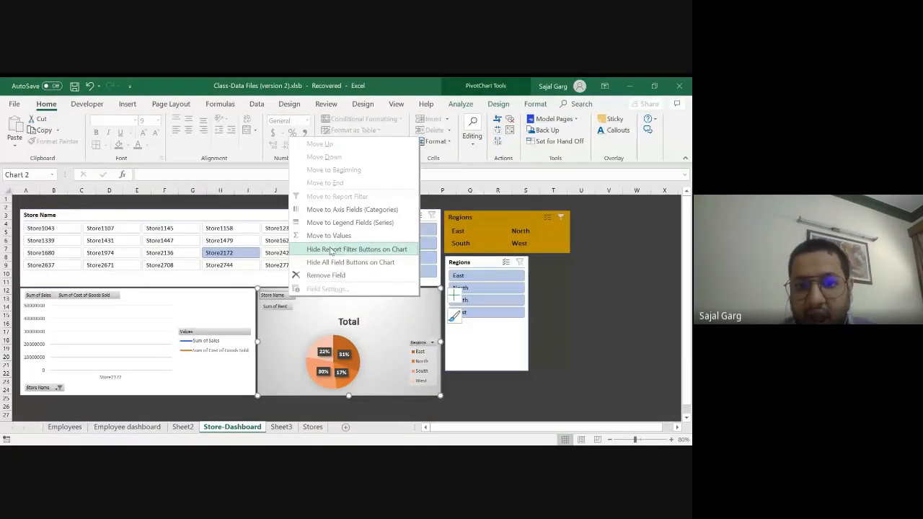
pyautogui.click(366, 266)
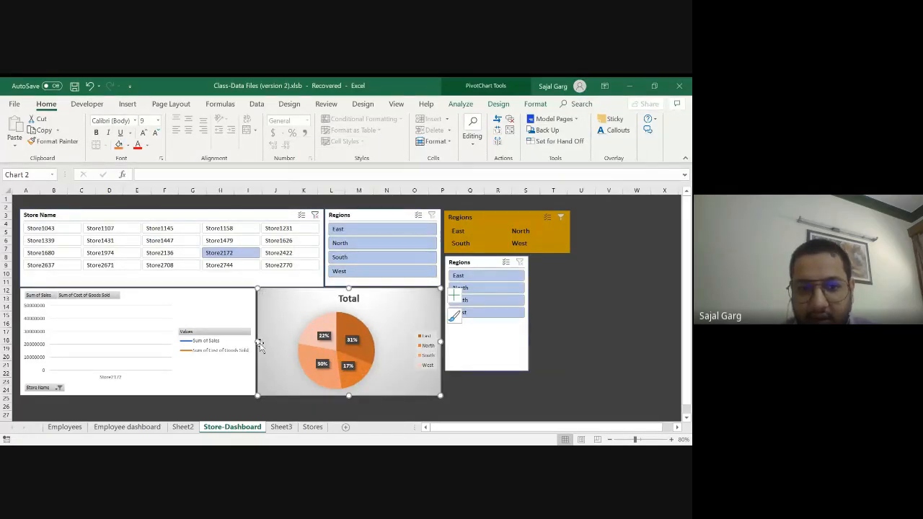
# Hide all field buttons on the chart of sales and cost of goods sold and clear the Store Name slicer's filter.
pyautogui.keyDown('ctrl'); pyautogui.click(89, 298); pyautogui.keyUp('ctrl')
pyautogui.click(89, 298)
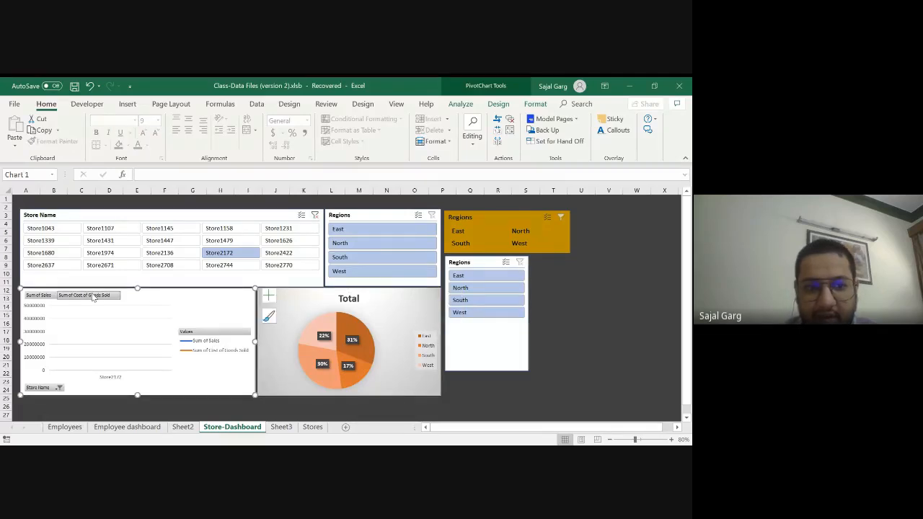
pyautogui.rightClick(36, 298)
pyautogui.click(79, 260)
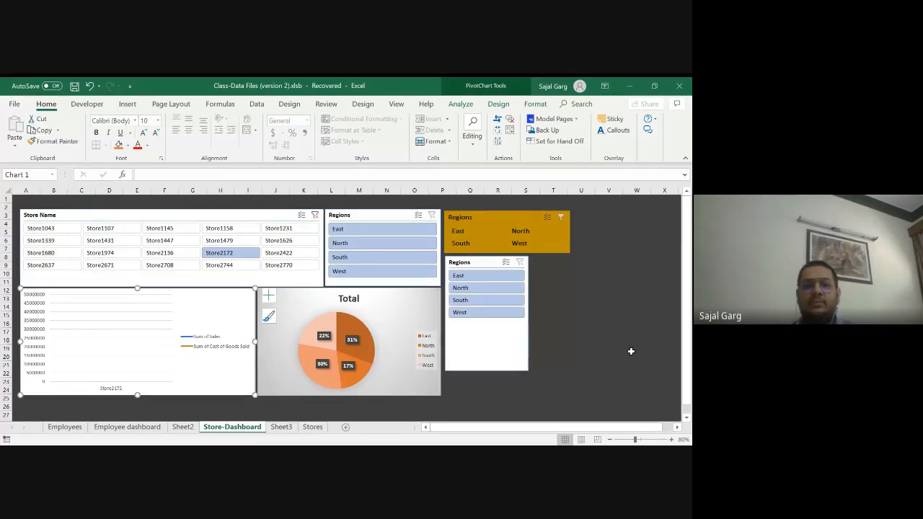
pyautogui.click(315, 215)
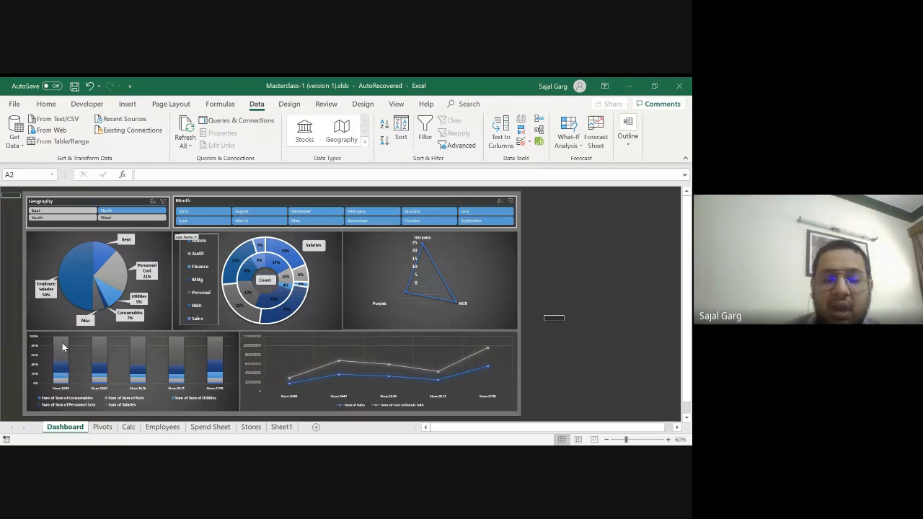
# Copy all store names from cell A2 down to the end of the Store Name column in the Stores sheet.
pyautogui.moveTo(63, 347)
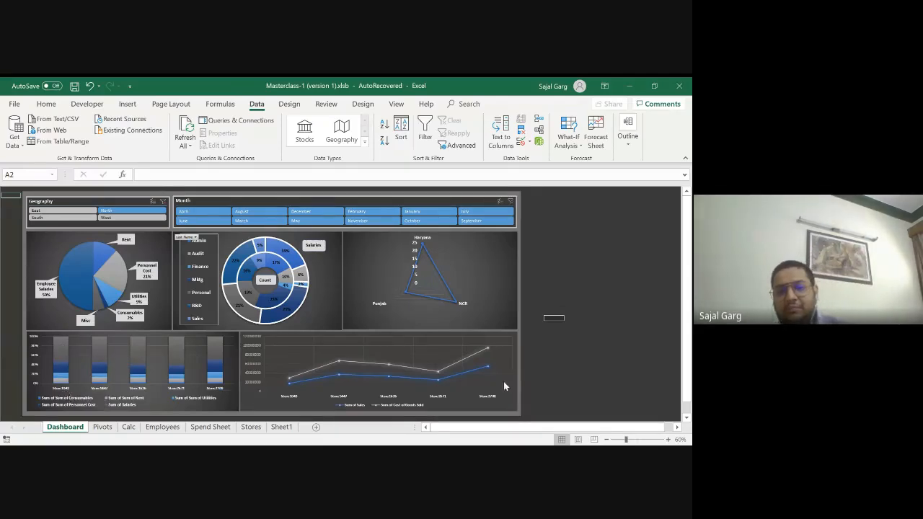
pyautogui.hotkey('alt', 'Tab')
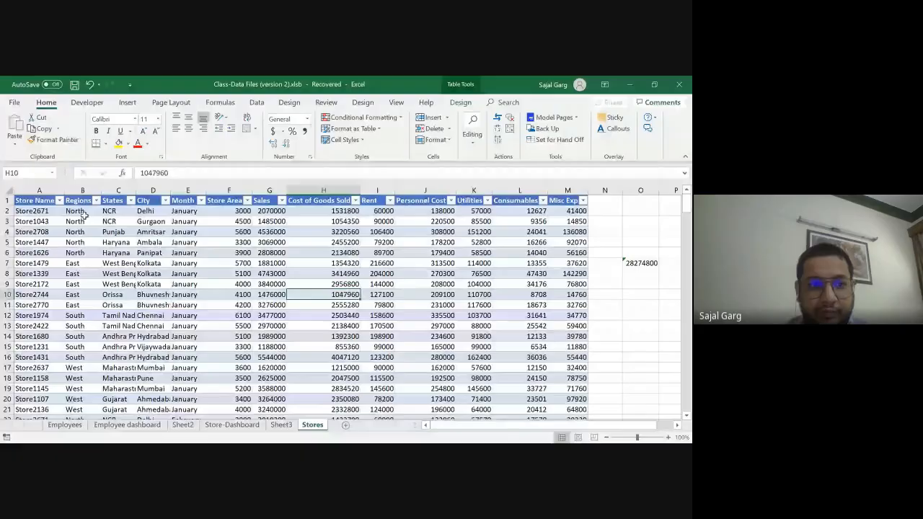
pyautogui.click(84, 213)
pyautogui.press('Left')
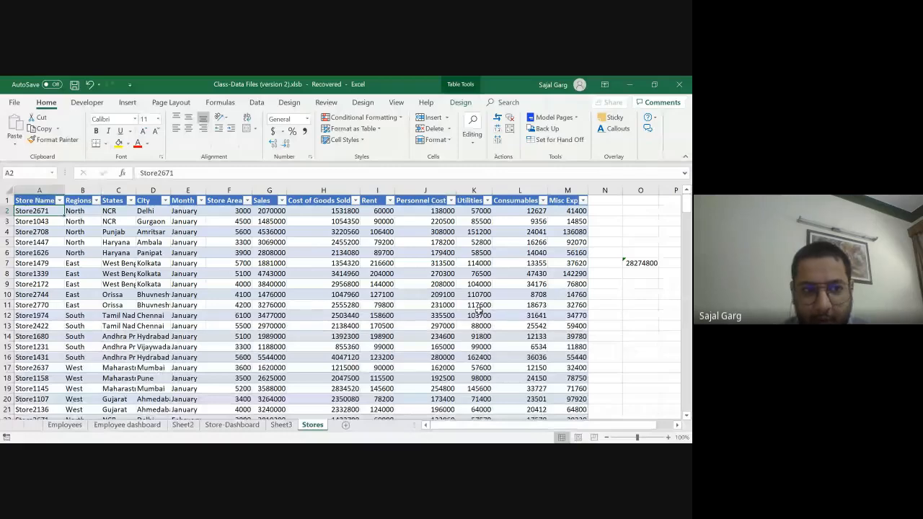
pyautogui.hotkey('ctrl', 'shift', 'Down')
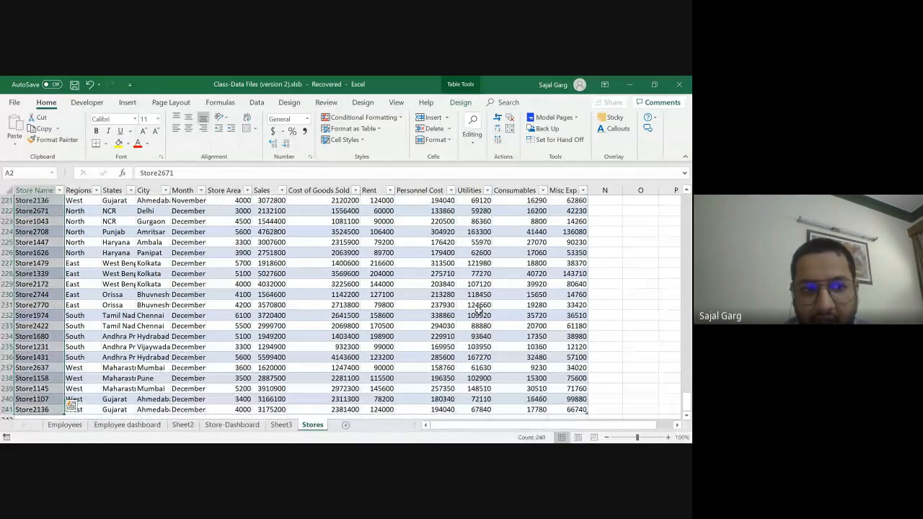
pyautogui.hotkey('ctrl', 'Up')
pyautogui.press('Down')
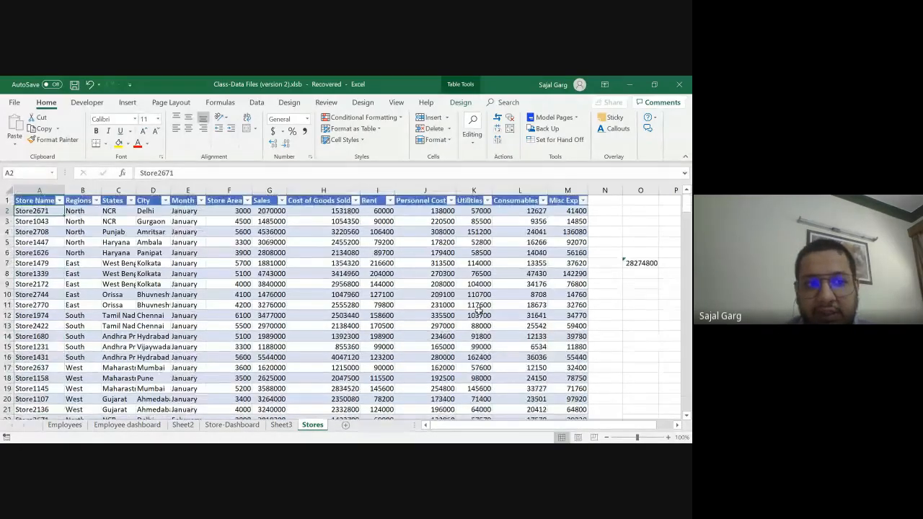
pyautogui.hotkey('ctrl', 'shift', 'Down')
pyautogui.hotkey('ctrl', 'c')
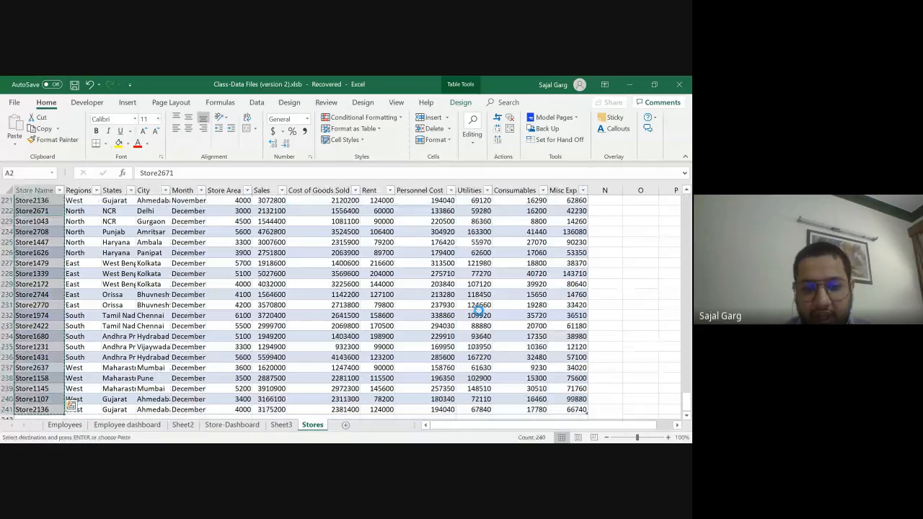
# Add a new worksheet and paste the copied store names as values starting at cell A2.
pyautogui.click(345, 425)
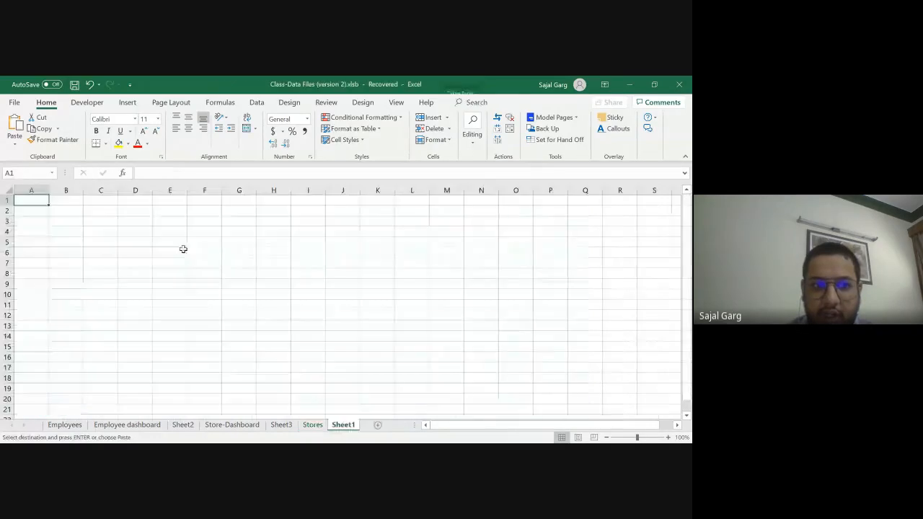
pyautogui.click(35, 216)
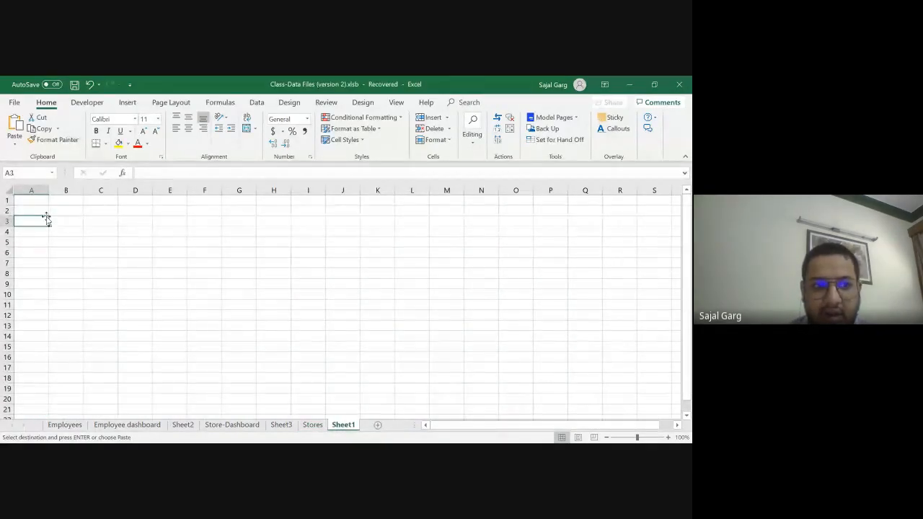
pyautogui.click(40, 210)
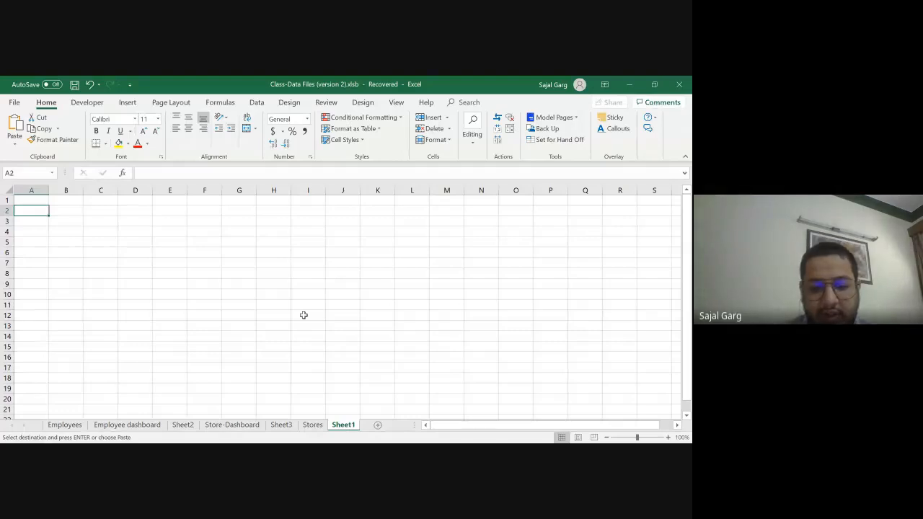
pyautogui.hotkey('ctrl', 'alt', 'v')
pyautogui.press('Down')
pyautogui.press('Down')
pyautogui.press('Return')
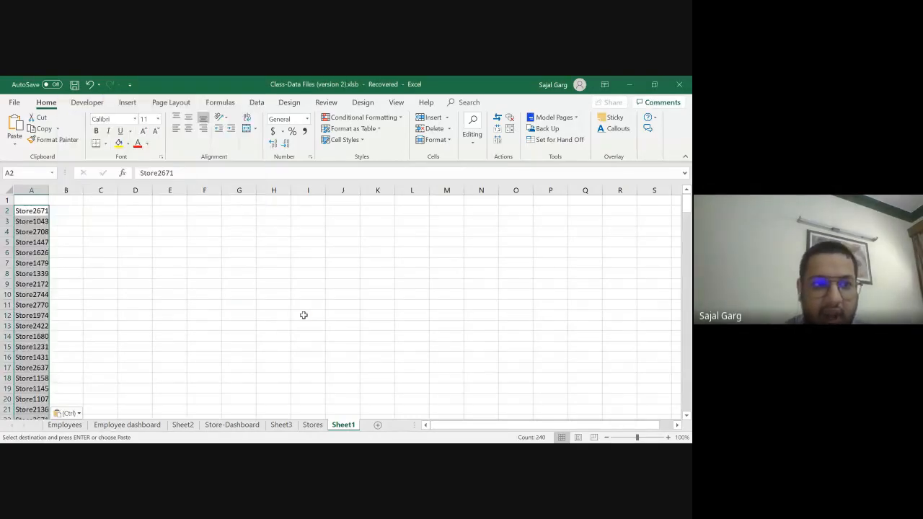
# Enter the header "Store Names" in cell A1 and autofit the width of column A.
pyautogui.doubleClick(49, 192)
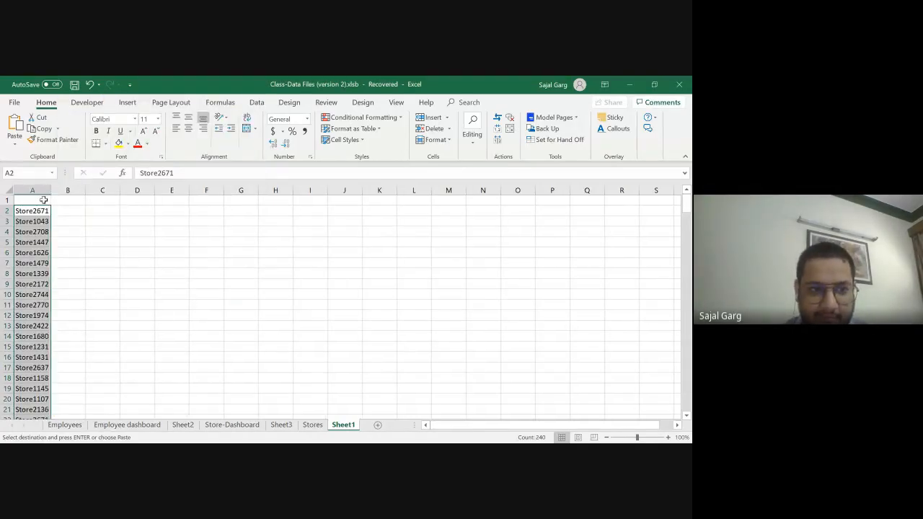
pyautogui.doubleClick(44, 201)
pyautogui.write('Stor')
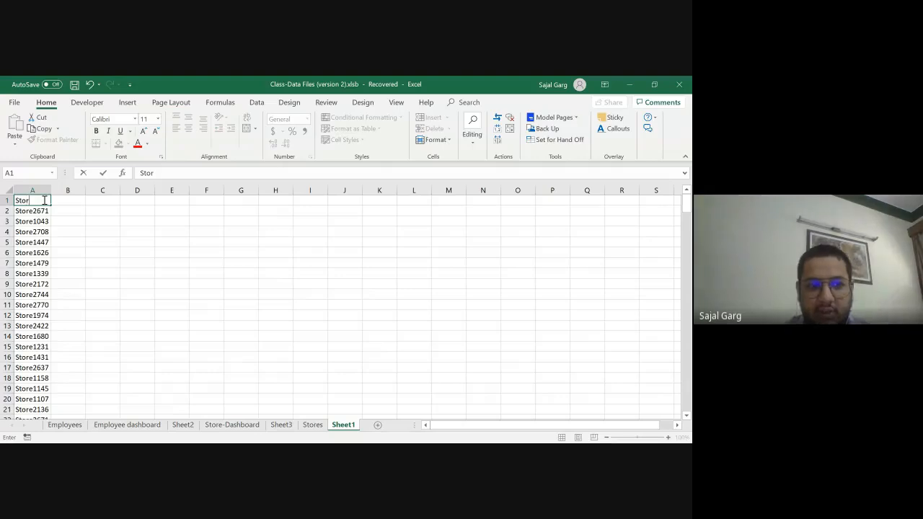
pyautogui.write('e NAmes')
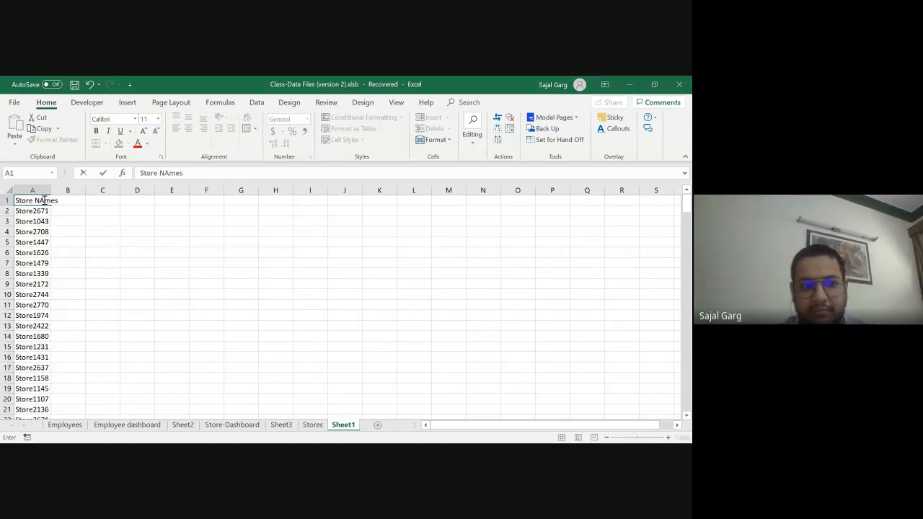
pyautogui.press('BackSpace')
pyautogui.press('BackSpace')
pyautogui.press('BackSpace')
pyautogui.press('BackSpace')
pyautogui.write('ames')
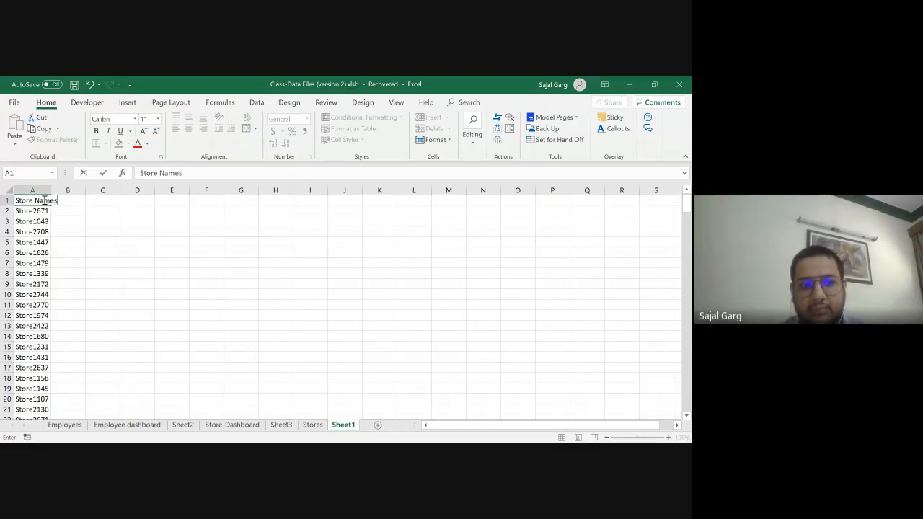
pyautogui.press('Return')
pyautogui.click(43, 201)
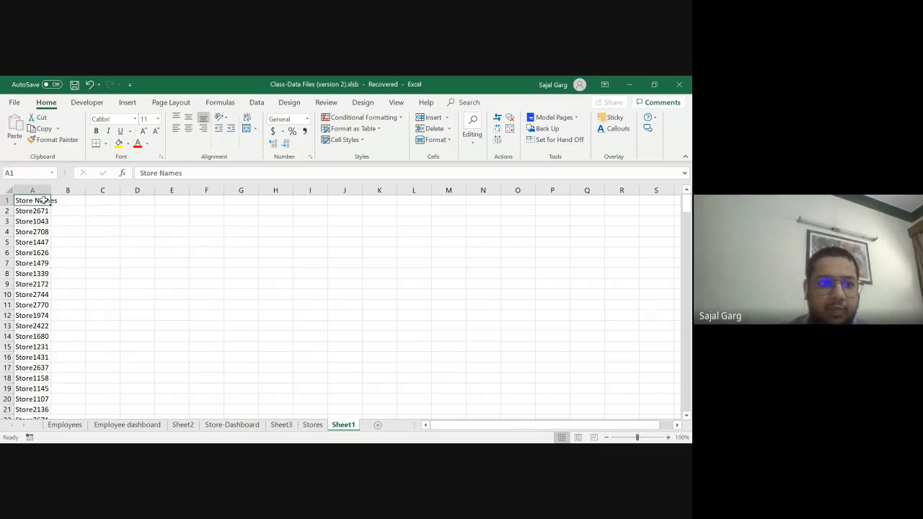
pyautogui.doubleClick(51, 190)
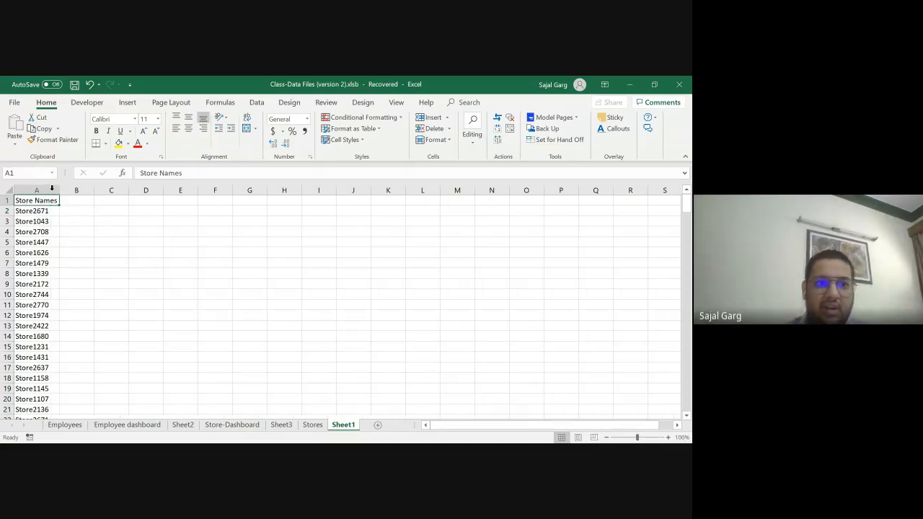
# Enter the notes "Remove duplicates" in cell E1 and "Vlookup" in cell E2.
pyautogui.click(189, 201)
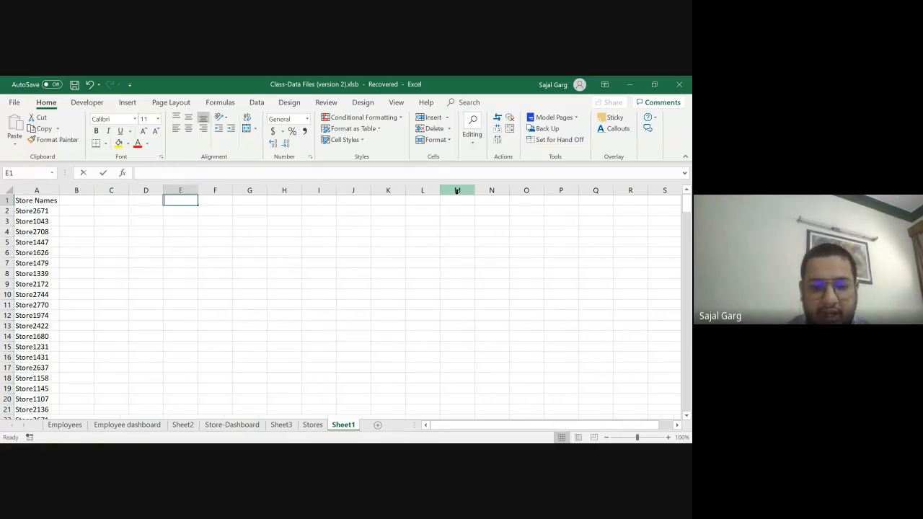
pyautogui.write('Remove dupli')
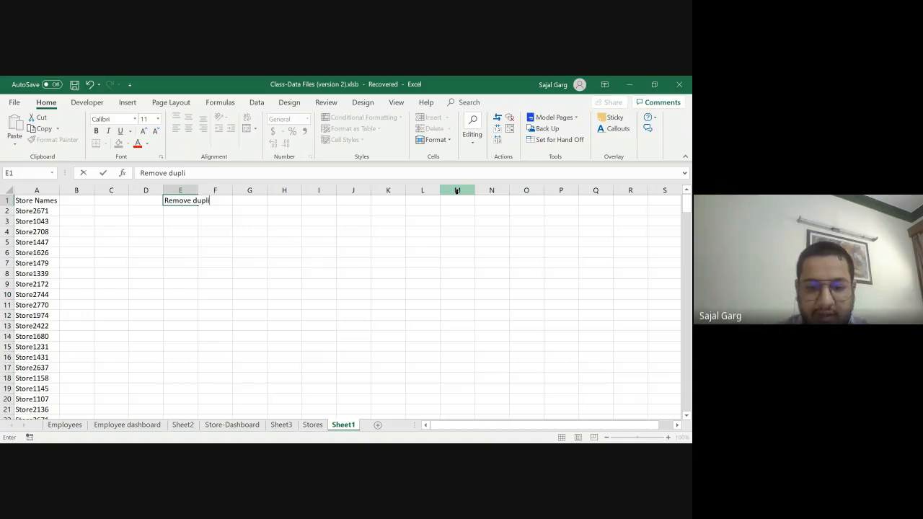
pyautogui.write('cates')
pyautogui.press('Return')
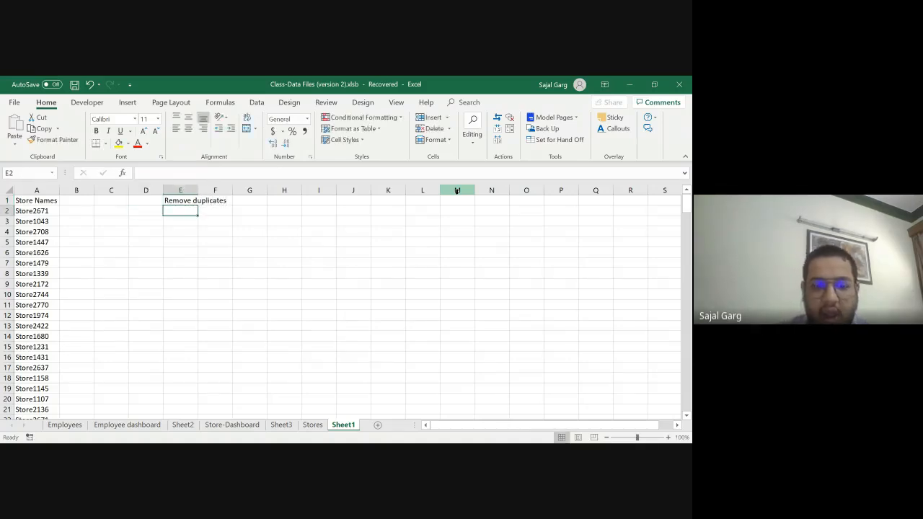
pyautogui.write('Vlook')
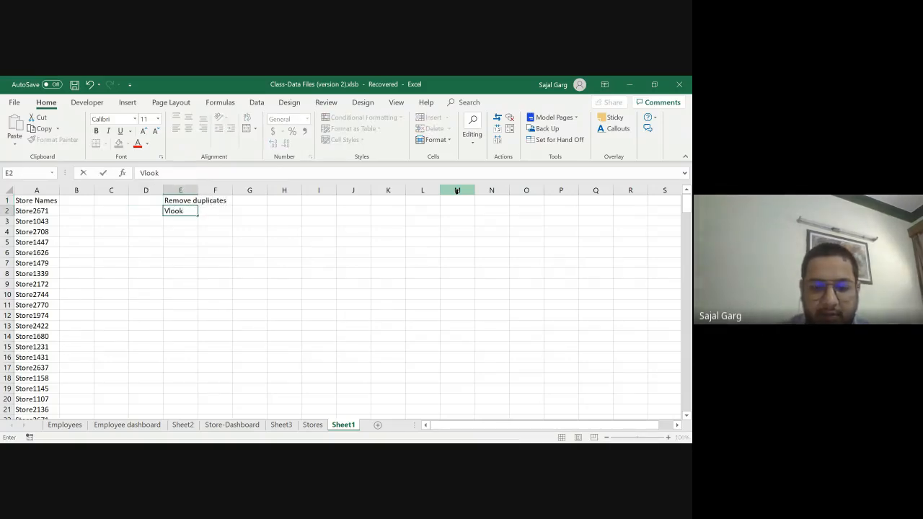
pyautogui.write('up')
pyautogui.press('Tab')
pyautogui.press('Up')
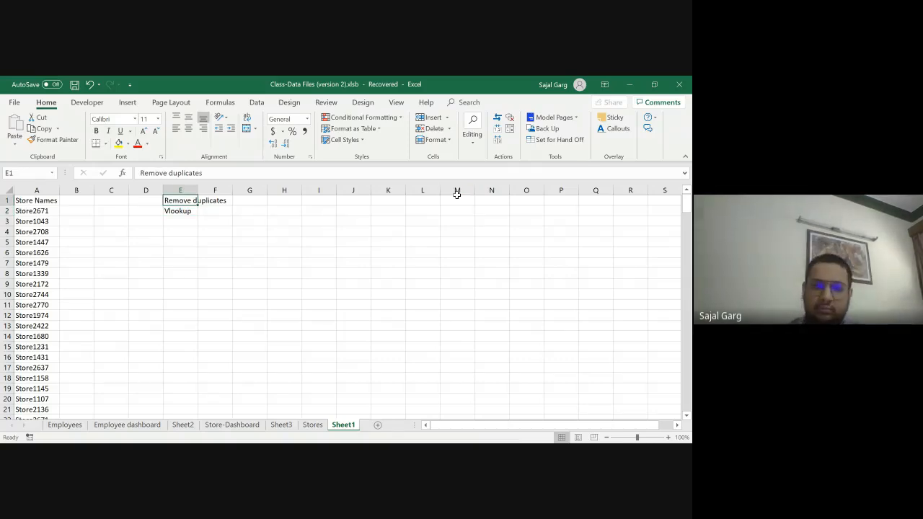
pyautogui.press('Down')
pyautogui.press('Down')
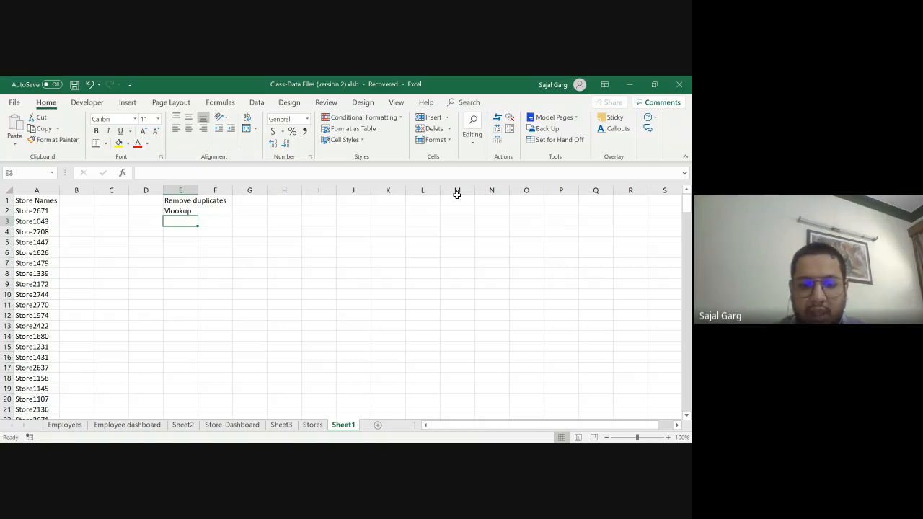
# Enter the note "if condition" in cell E3 below the "Vlookup" note and reselect cell E1.
pyautogui.write('if')
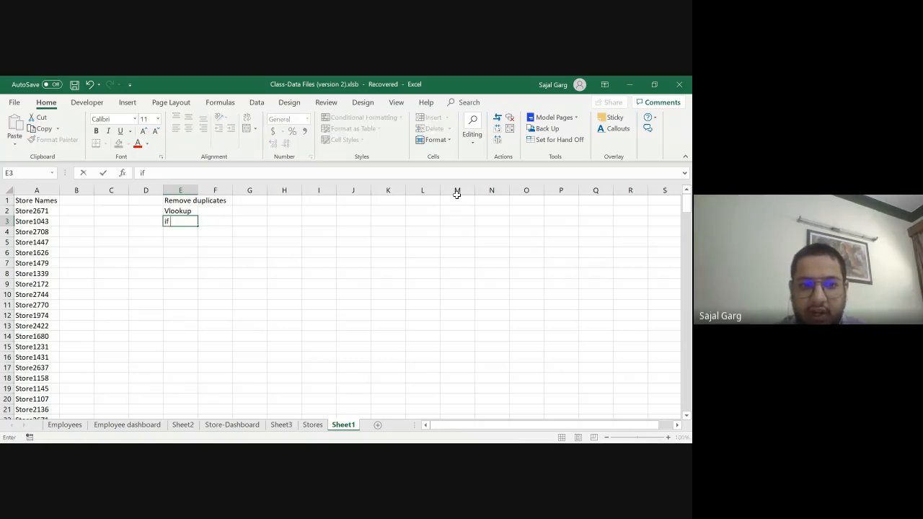
pyautogui.write(' condition')
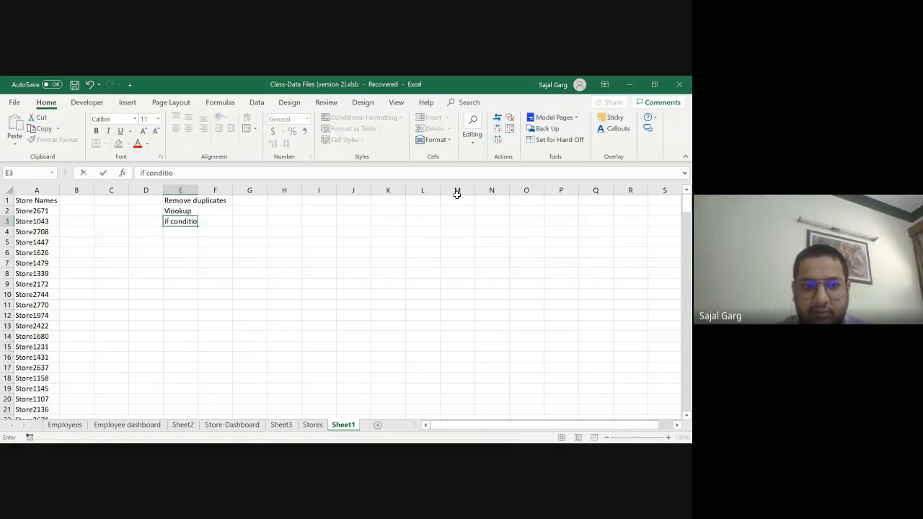
pyautogui.press('Tab')
pyautogui.press('Left')
pyautogui.press('Up')
pyautogui.press('Up')
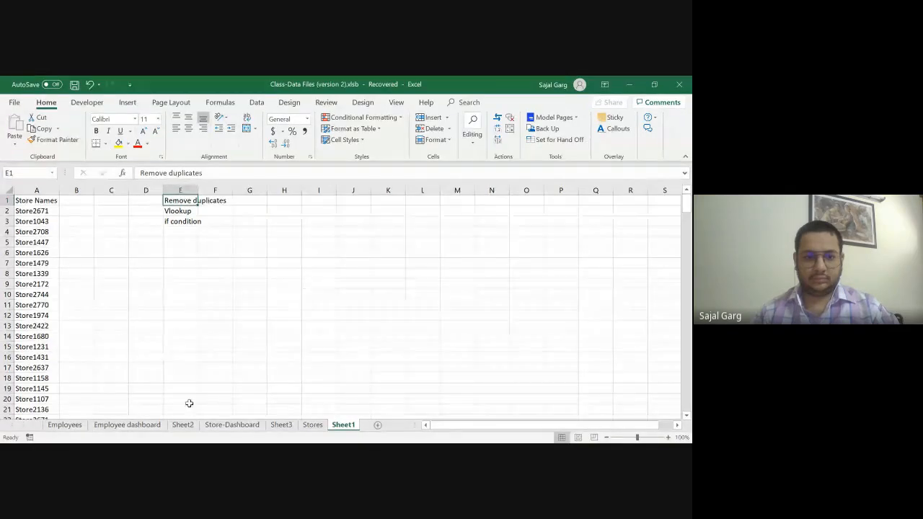
pyautogui.click(193, 204)
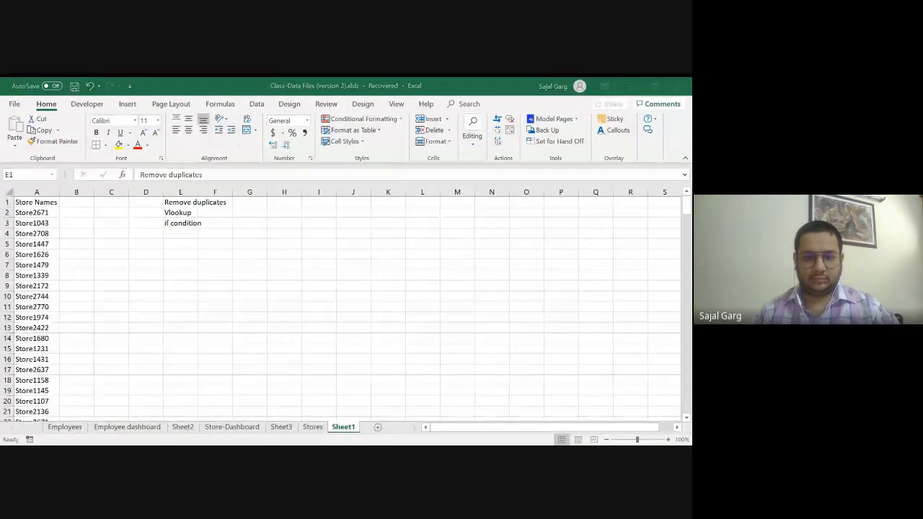
# Remove the duplicate values from column A of Sheet1, without treating the first row as a header.
pyautogui.click(37, 191)
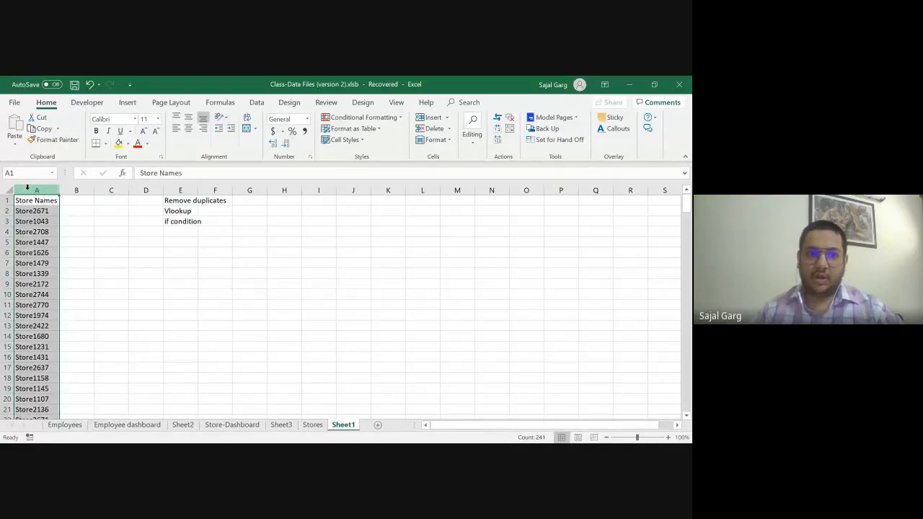
pyautogui.click(257, 103)
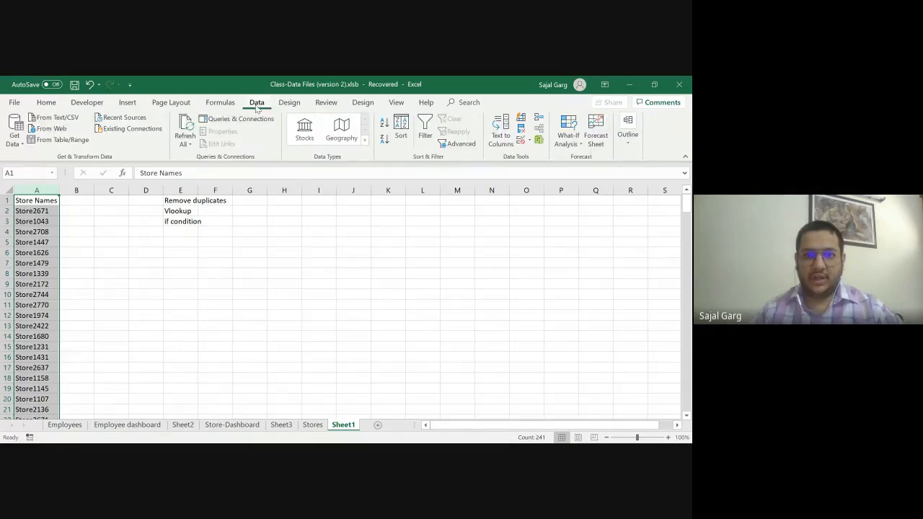
pyautogui.click(522, 128)
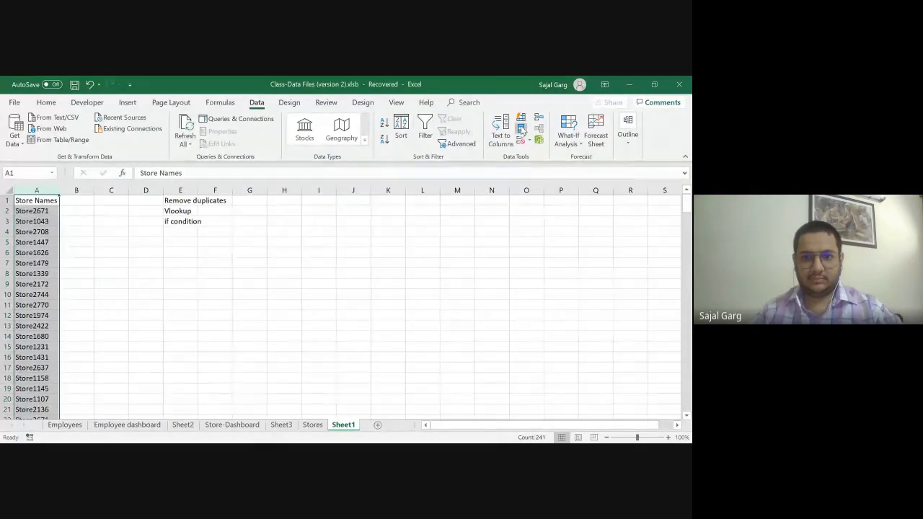
pyautogui.click(523, 128)
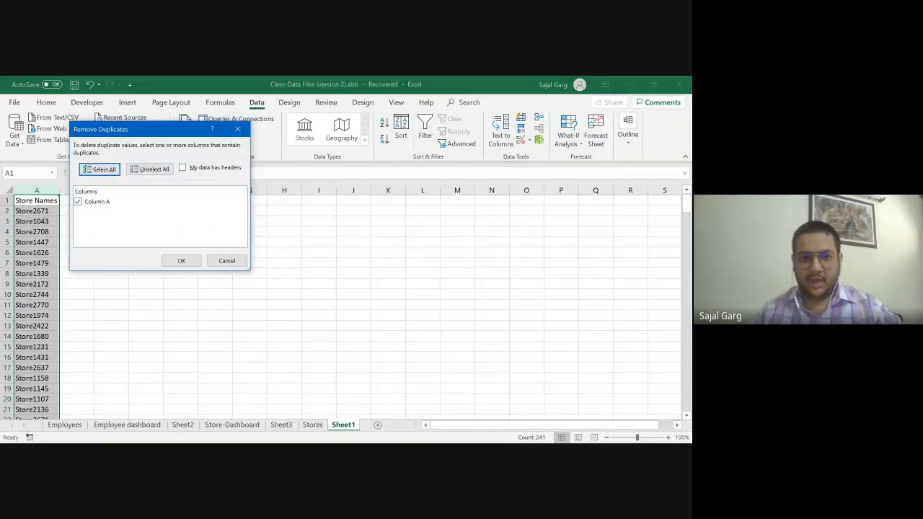
pyautogui.click(182, 261)
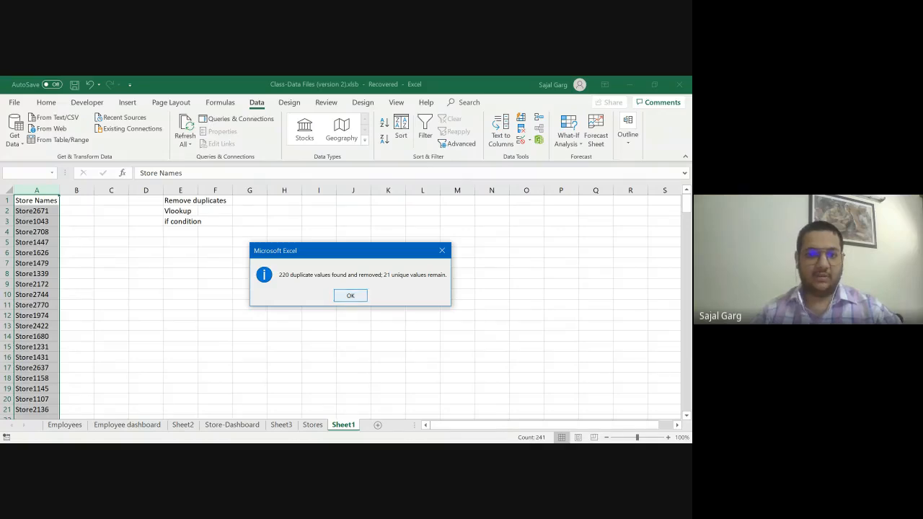
pyautogui.click(358, 297)
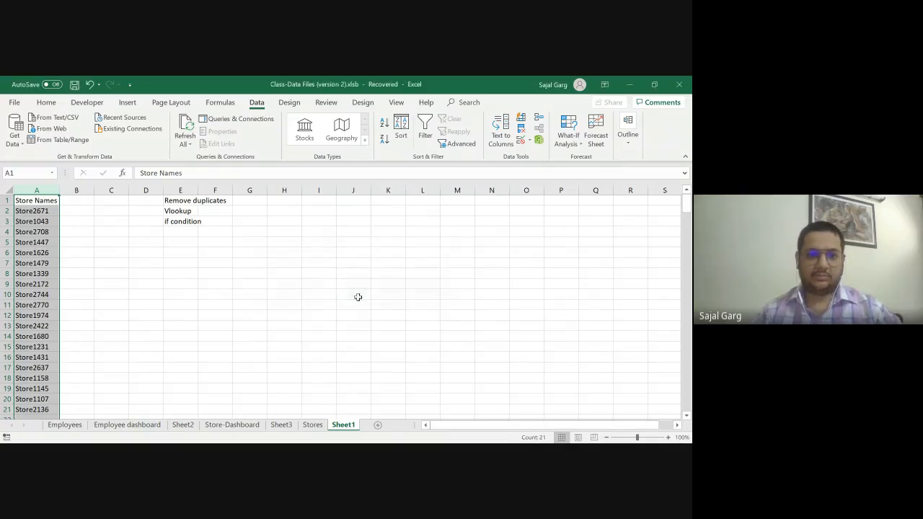
# Examine the remaining store names in Sheet1 and compare them with the Store Name column in the Stores sheet.
pyautogui.click(51, 210)
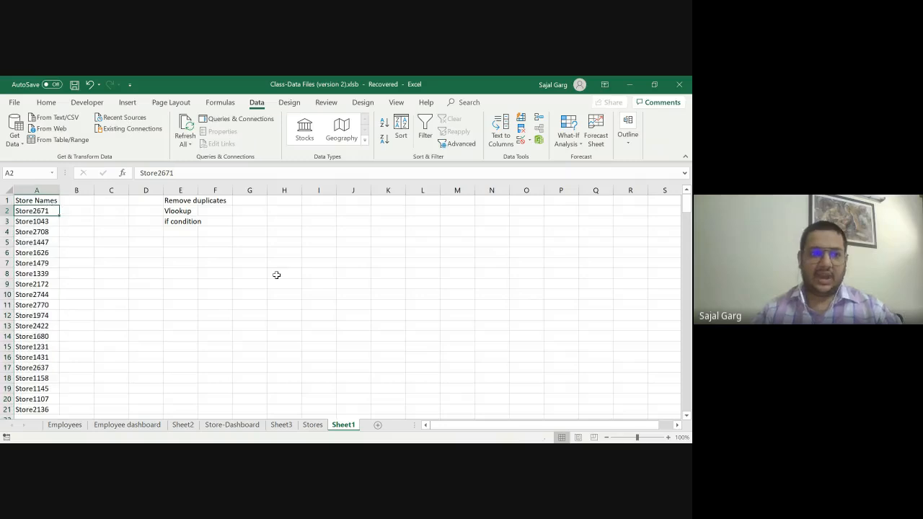
pyautogui.hotkey('ctrl', 'shift', 'Down')
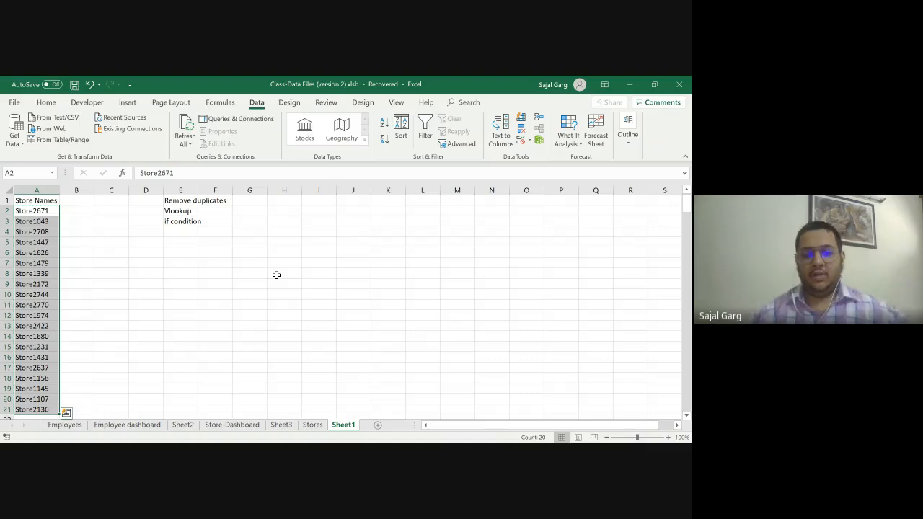
pyautogui.click(312, 425)
pyautogui.scroll(3, 119, 238)
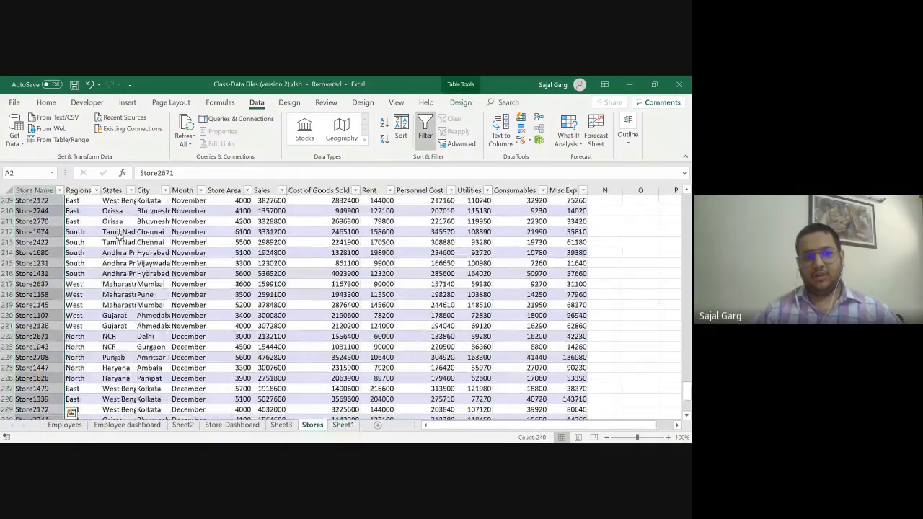
pyautogui.scroll(20, 120, 238)
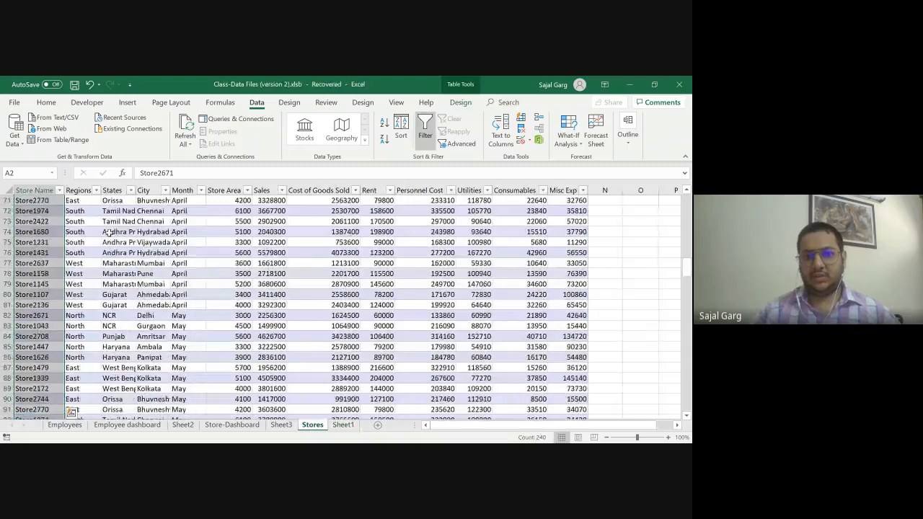
pyautogui.scroll(20, 106, 231)
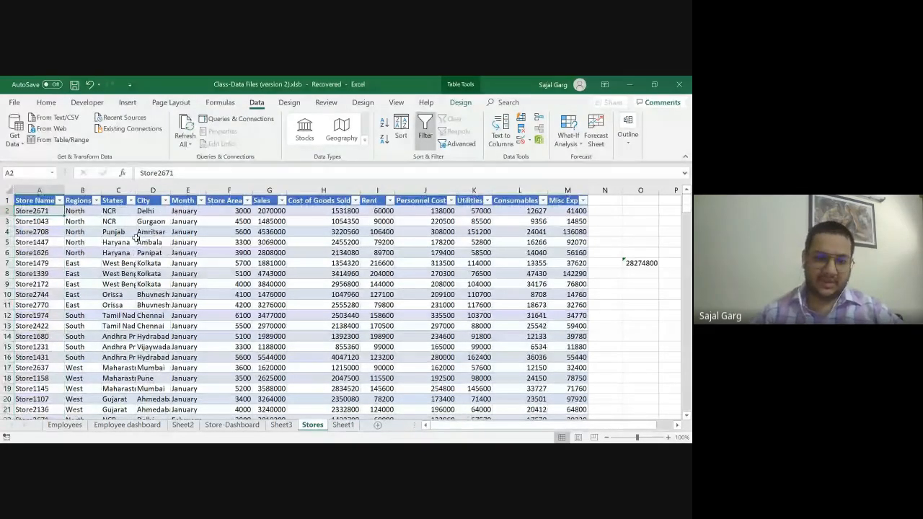
pyautogui.click(343, 425)
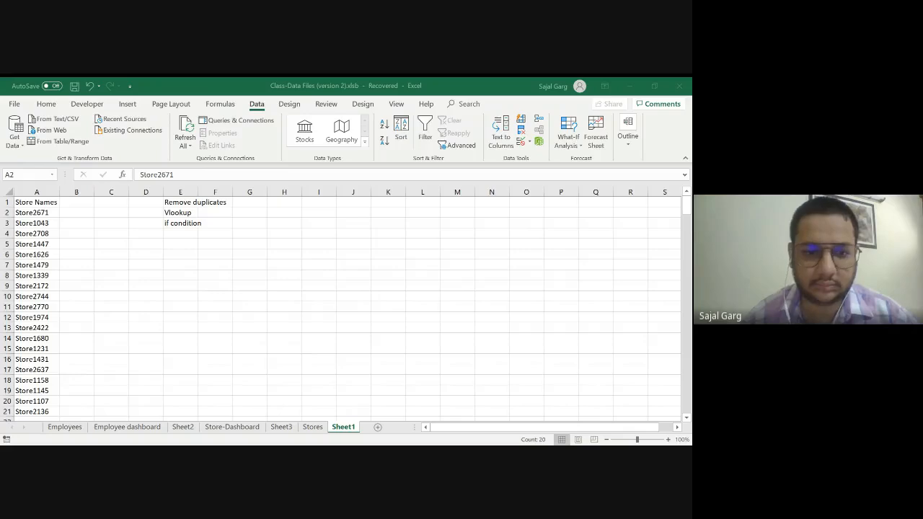
# Copy the whole Store Name column of the Stores sheet, including its header in cell A1.
pyautogui.hotkey('alt', 'Tab')
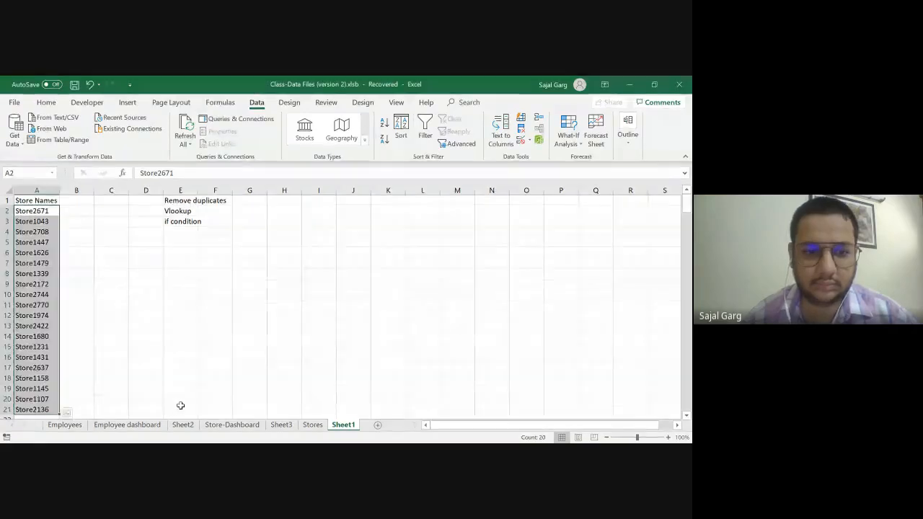
pyautogui.click(313, 426)
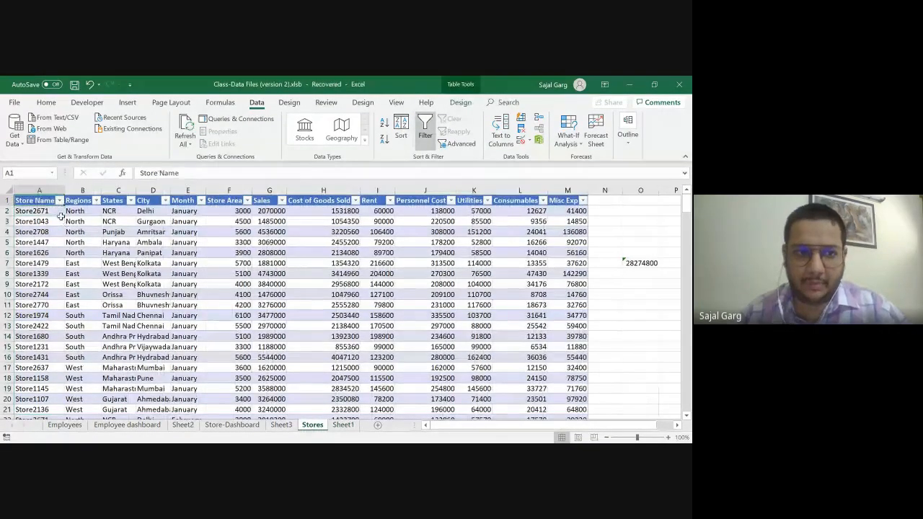
pyautogui.hotkey('ctrl', 'shift', 'Down')
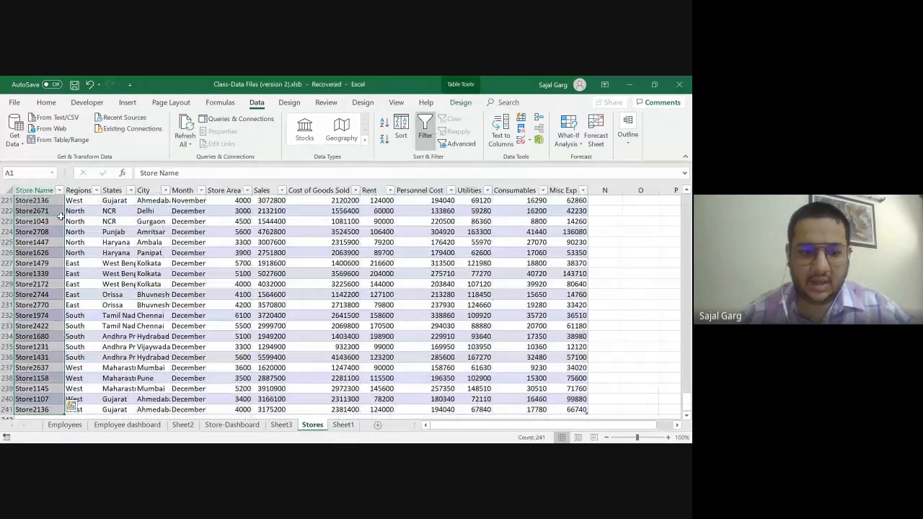
pyautogui.hotkey('ctrl', 'c')
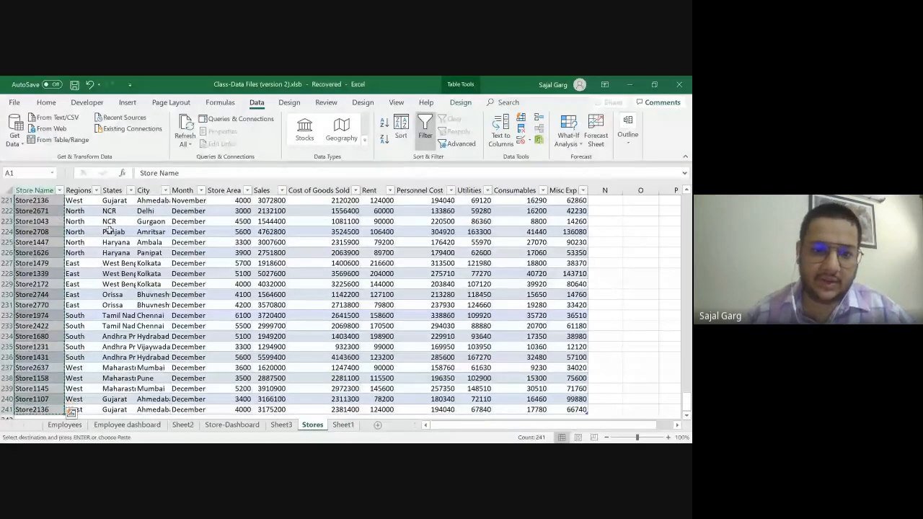
# Paste the copied Store Name column as values into Sheet1 starting at cell A1, replacing the existing list.
pyautogui.click(344, 426)
pyautogui.click(36, 202)
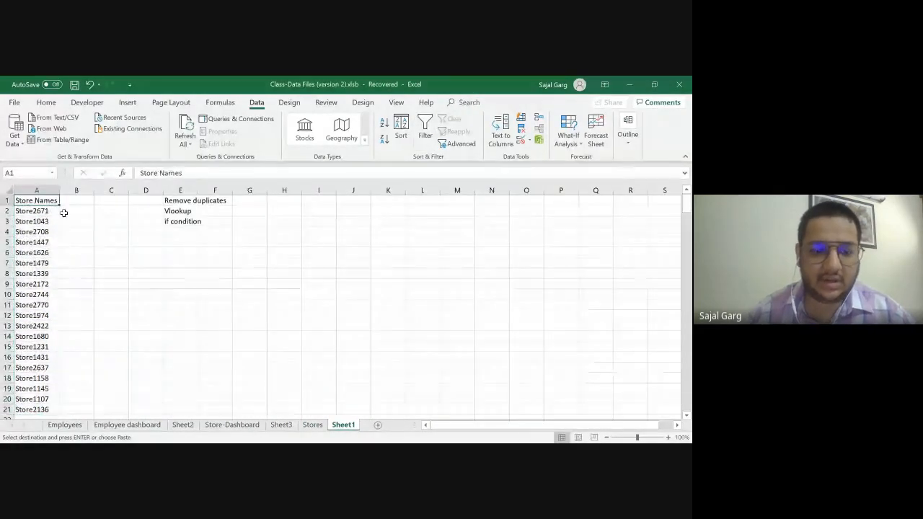
pyautogui.hotkey('ctrl', 'alt', 'v')
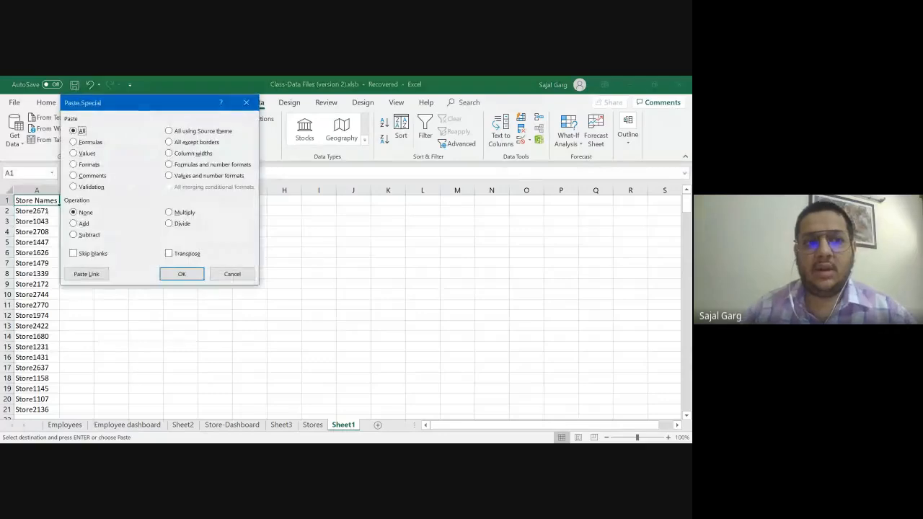
pyautogui.press('Down')
pyautogui.press('Down')
pyautogui.press('Return')
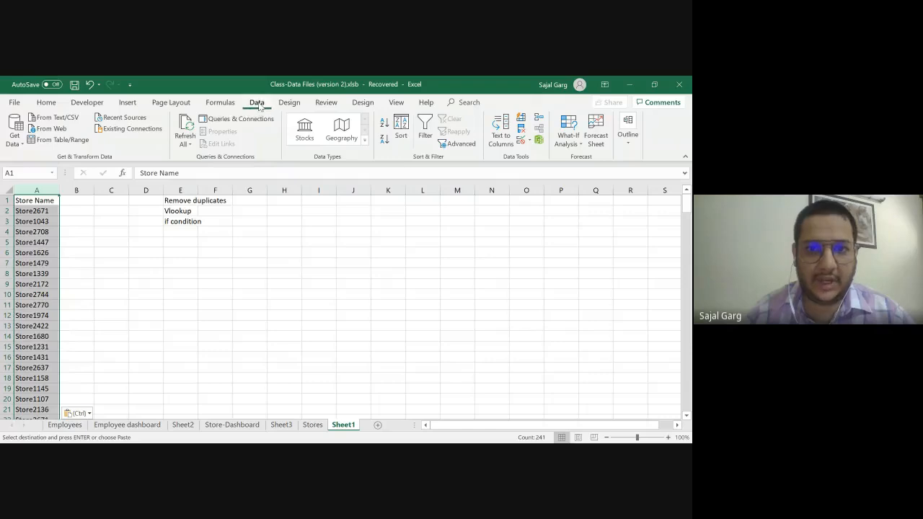
# Remove duplicates from the newly pasted Store Name list in column A, leaving the headers option off.
pyautogui.click(521, 130)
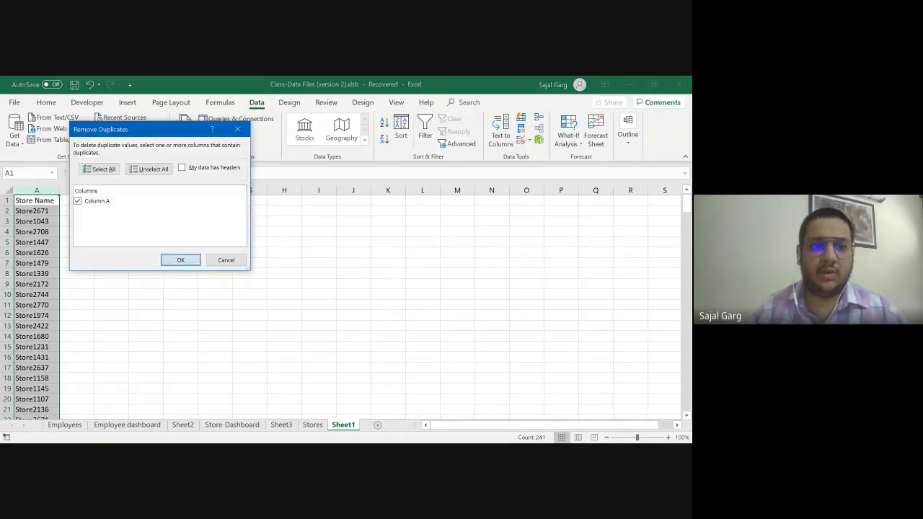
pyautogui.click(181, 260)
pyautogui.click(351, 295)
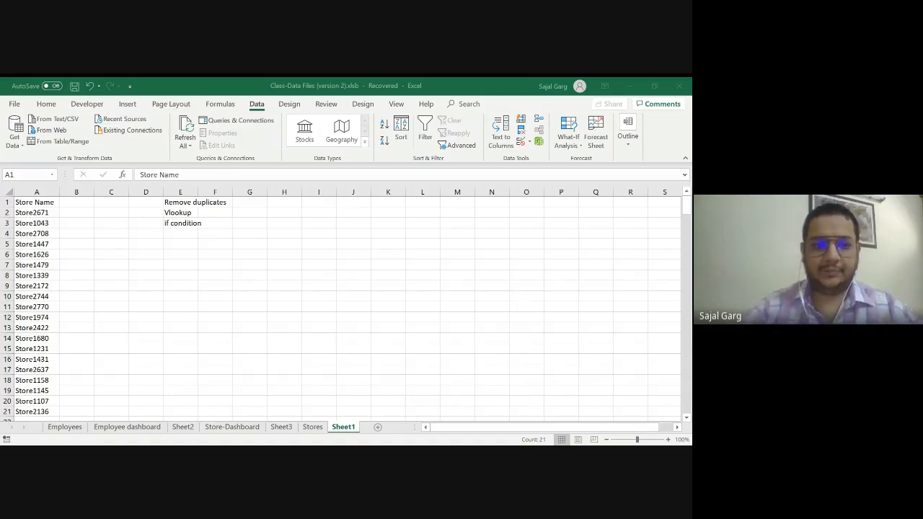
# Select the empty cell B2 beside the first store name in Sheet1.
pyautogui.hotkey('alt', 'Tab')
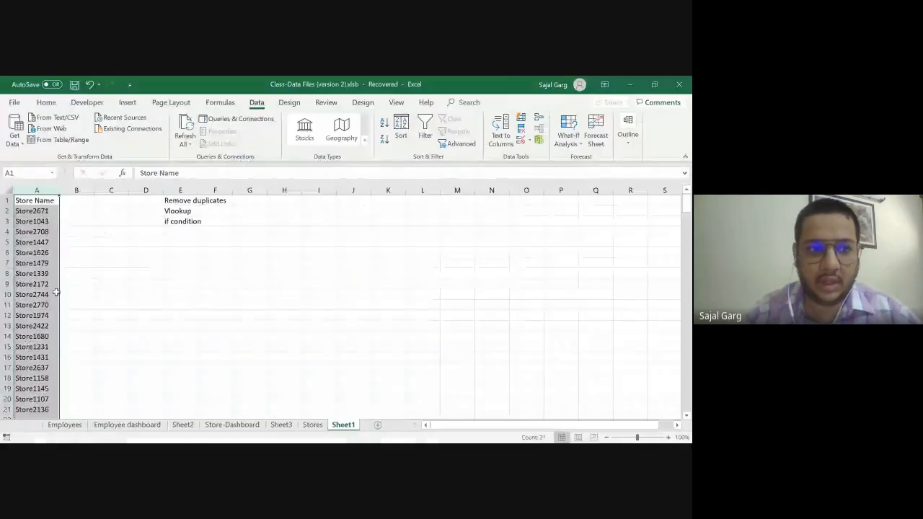
pyautogui.click(56, 212)
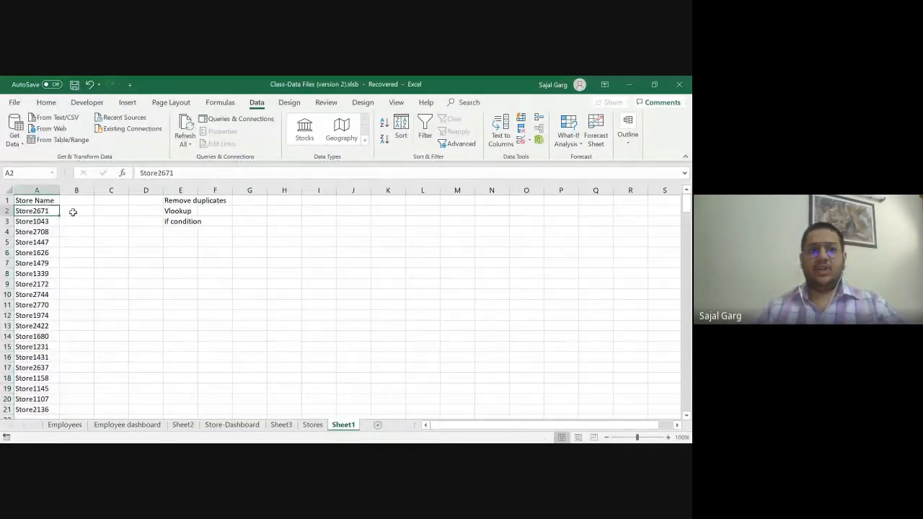
pyautogui.click(84, 212)
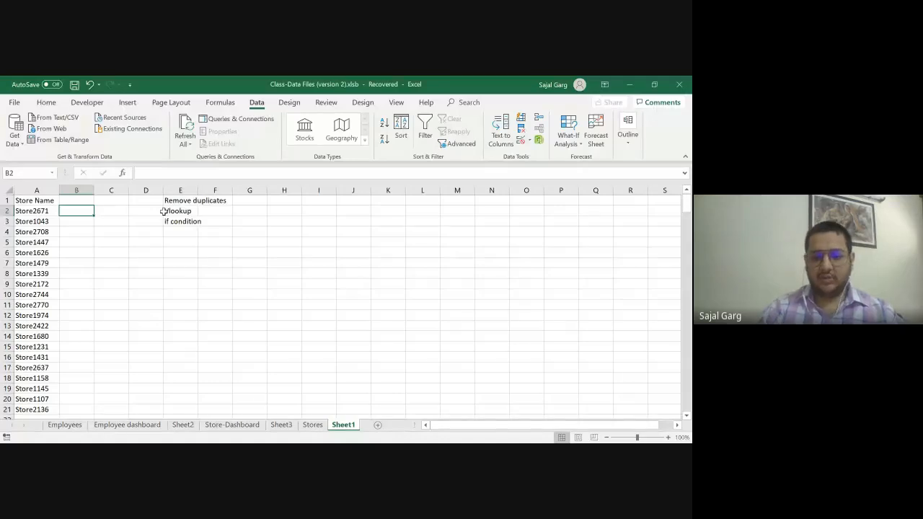
pyautogui.write('=')
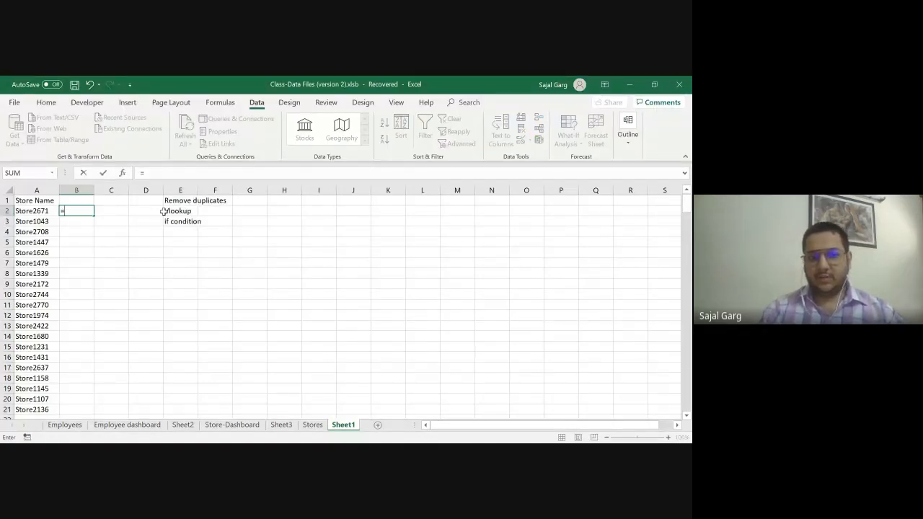
pyautogui.press('BackSpace')
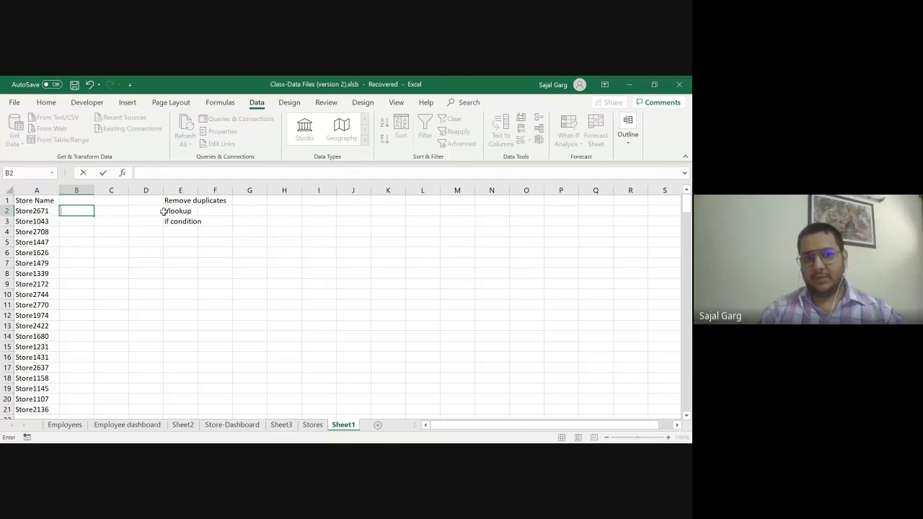
pyautogui.press('Right')
pyautogui.press('Right')
pyautogui.press('Right')
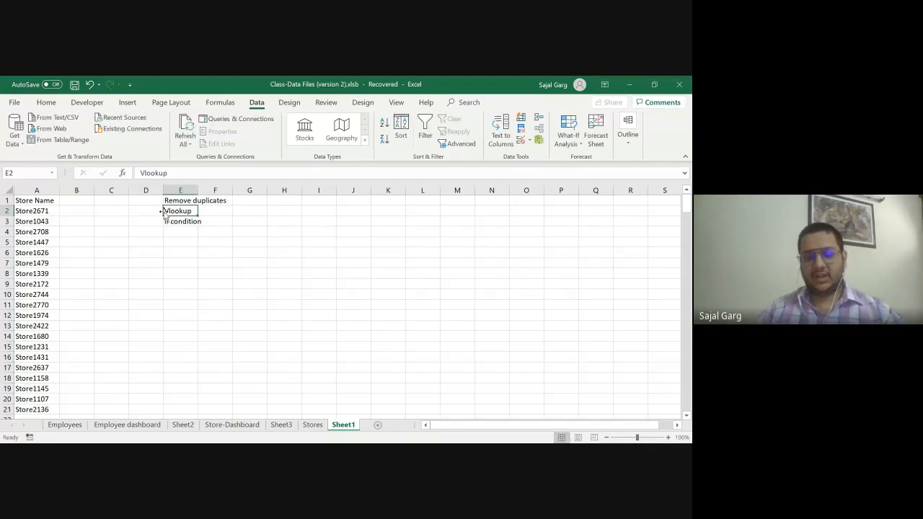
pyautogui.press('Left')
pyautogui.press('Left')
pyautogui.press('Left')
pyautogui.press('Left')
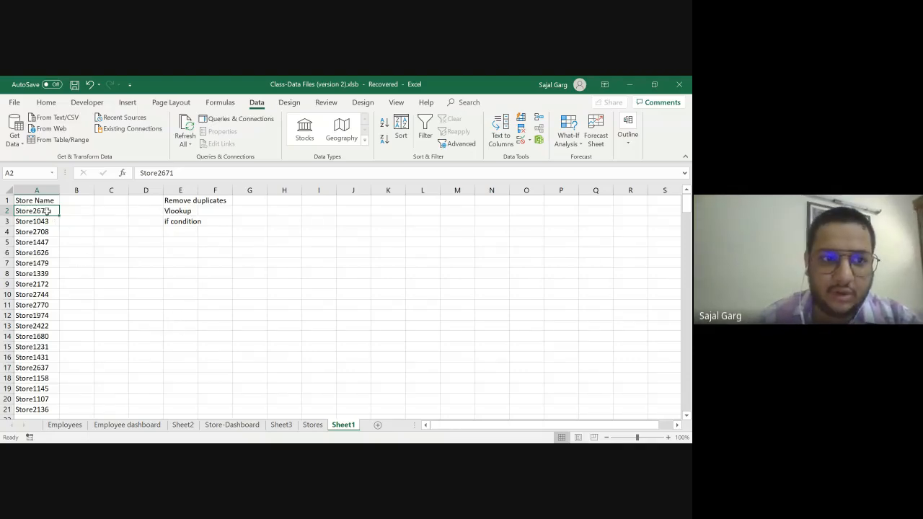
# Filter the Store Name column of the Stores sheet to show only Store2671 and check its region.
pyautogui.click(305, 425)
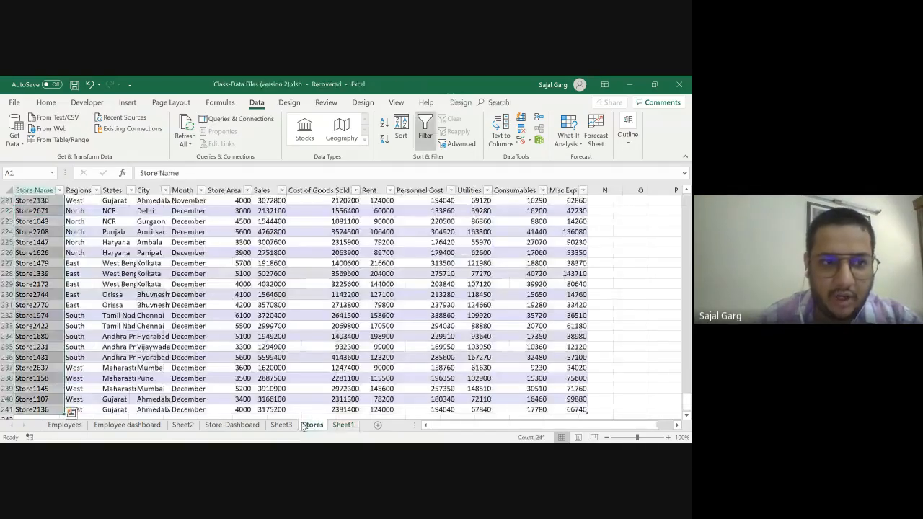
pyautogui.scroll(20, 67, 245)
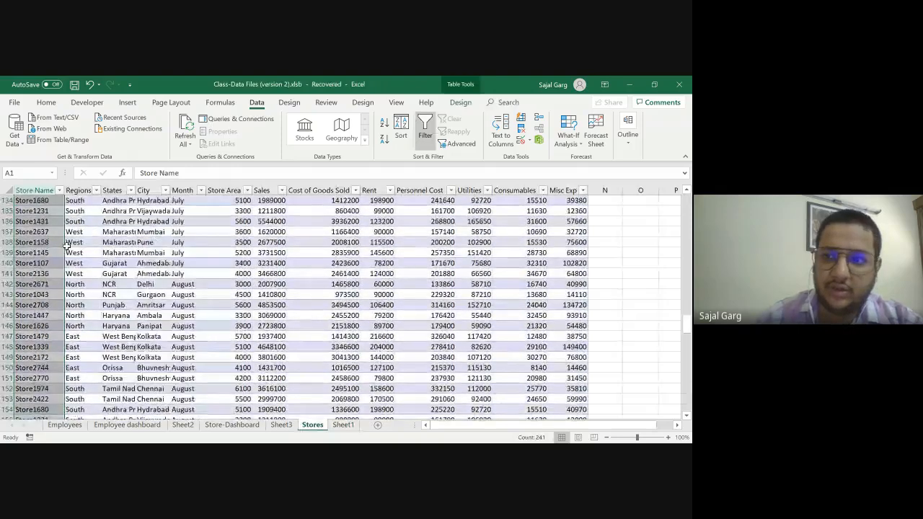
pyautogui.scroll(20, 67, 245)
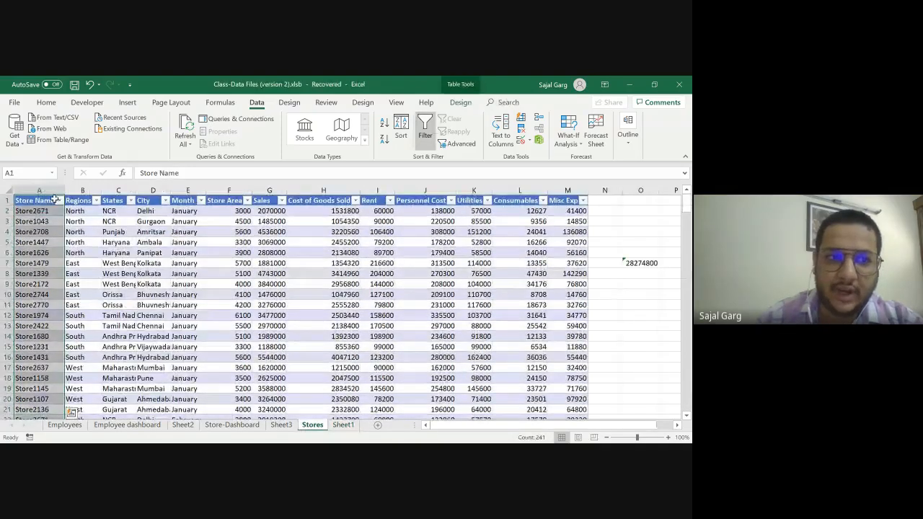
pyautogui.click(59, 200)
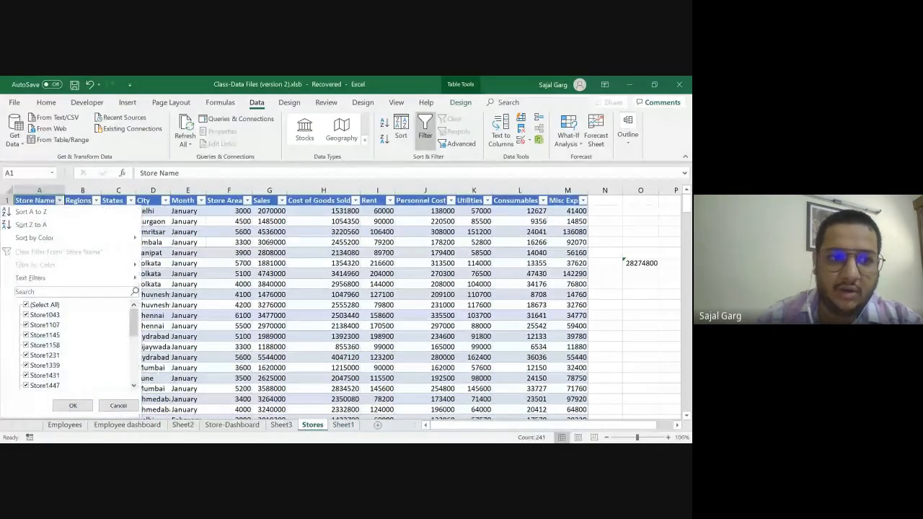
pyautogui.click(27, 305)
pyautogui.scroll(-10, 72, 344)
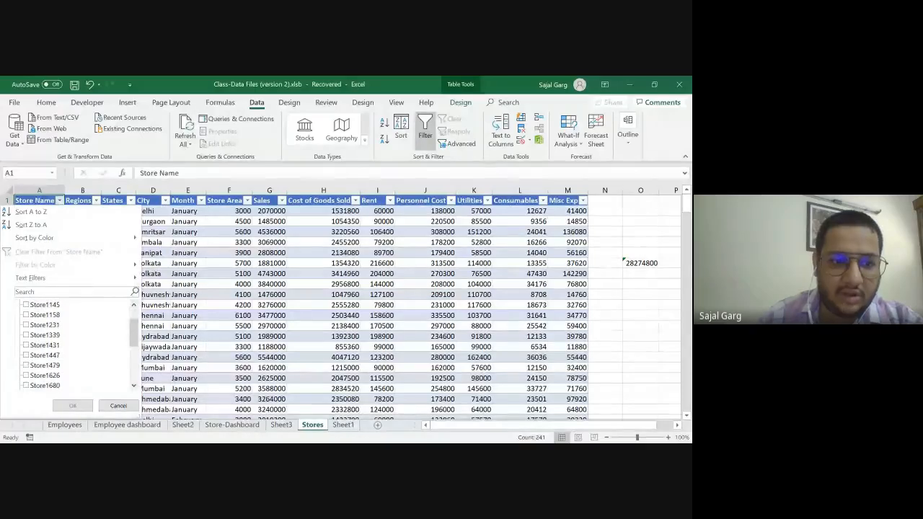
pyautogui.click(87, 346)
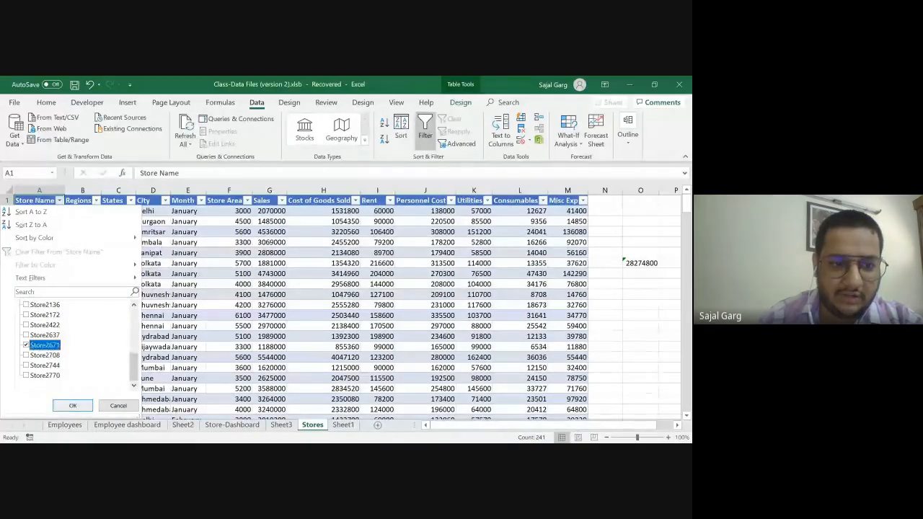
pyautogui.press('Return')
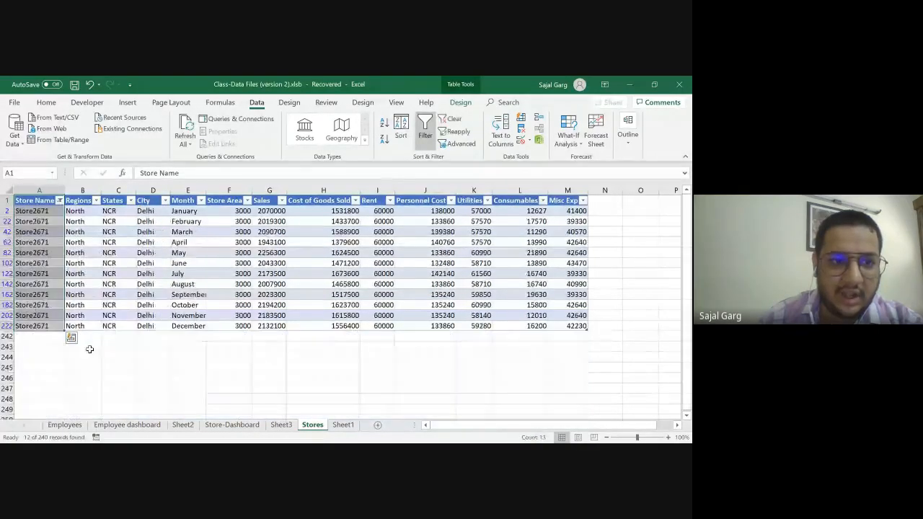
pyautogui.click(83, 210)
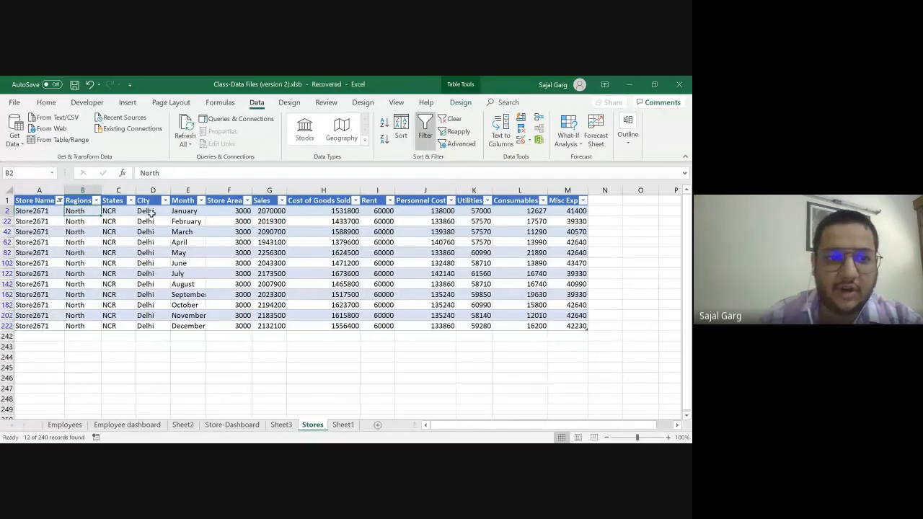
# Change the Store Name filter to show only Store1145 instead of Store2671.
pyautogui.click(59, 201)
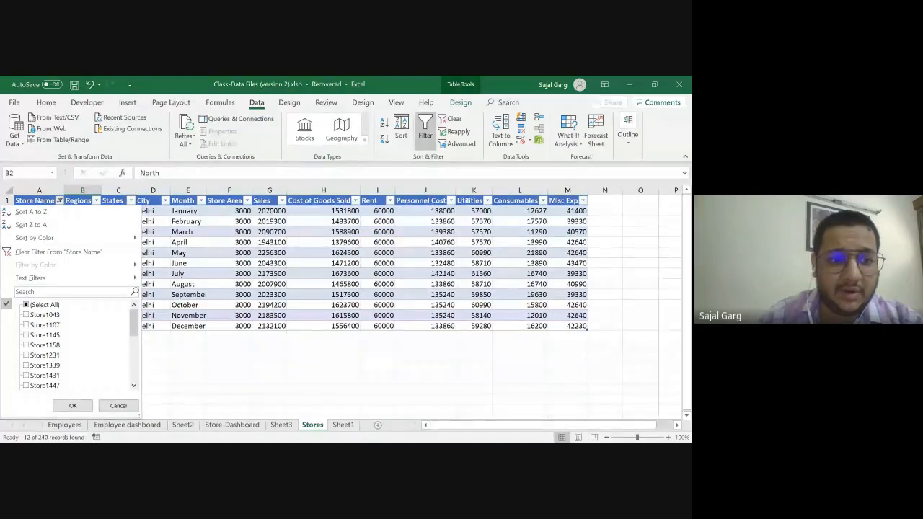
pyautogui.click(27, 335)
pyautogui.scroll(-5, 72, 345)
pyautogui.click(27, 355)
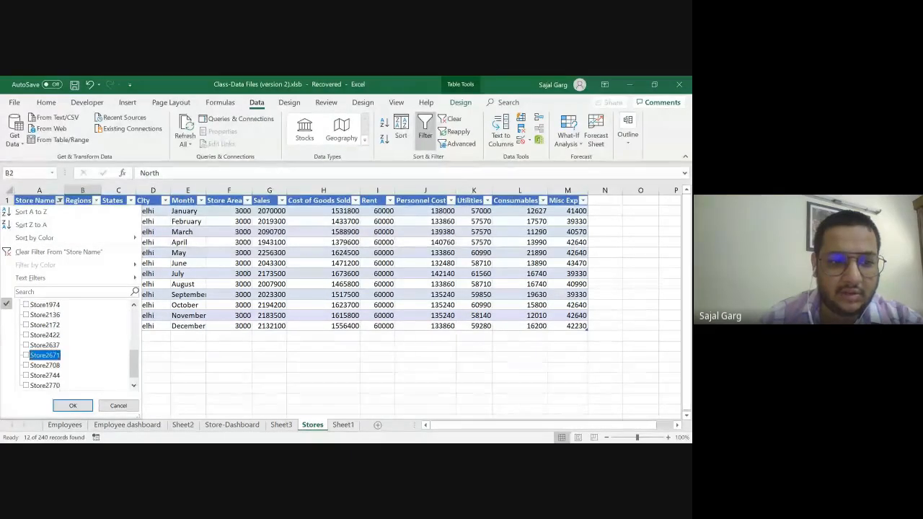
pyautogui.click(73, 406)
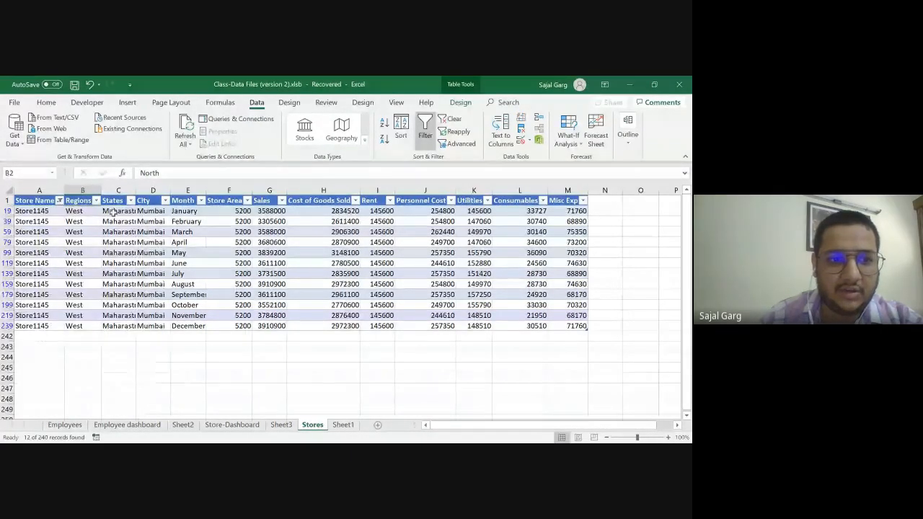
# Reselect all stores in the Store Name filter to show the whole table.
pyautogui.click(60, 200)
pyautogui.click(27, 305)
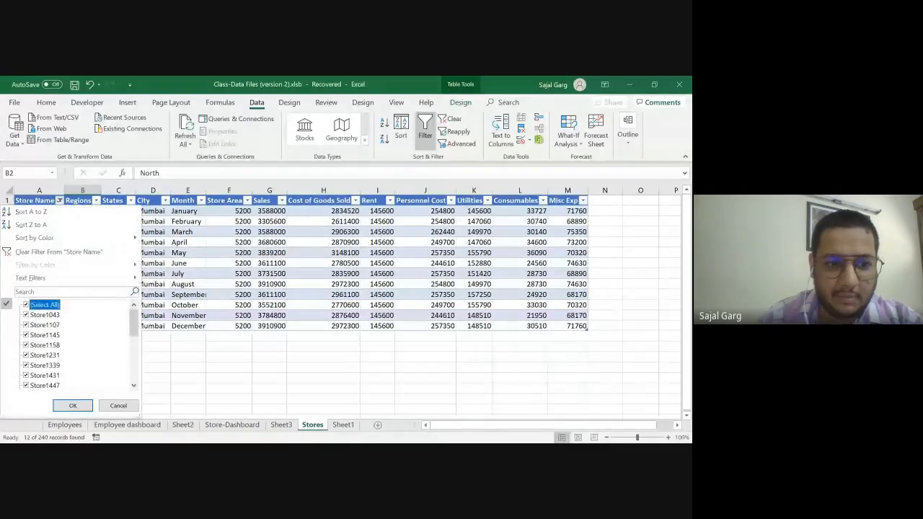
pyautogui.click(73, 405)
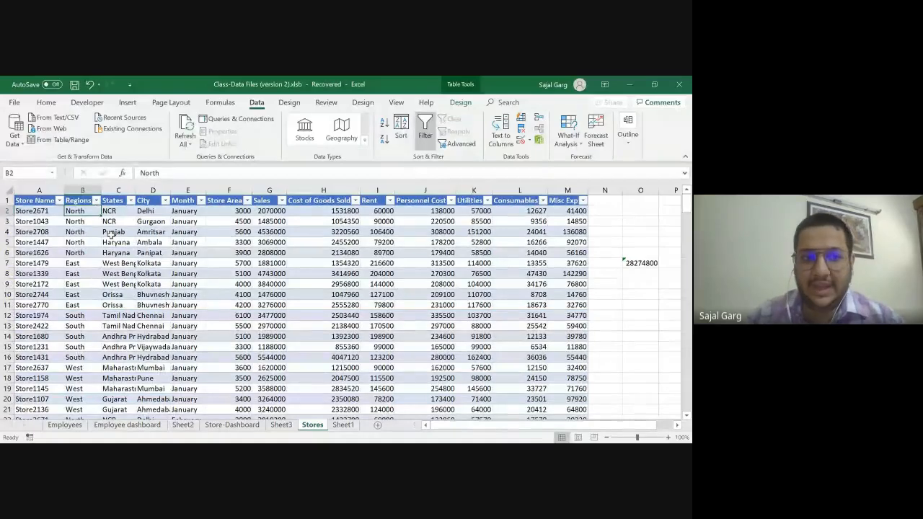
pyautogui.hotkey('ctrl', 'pagedown')
pyautogui.press('Right')
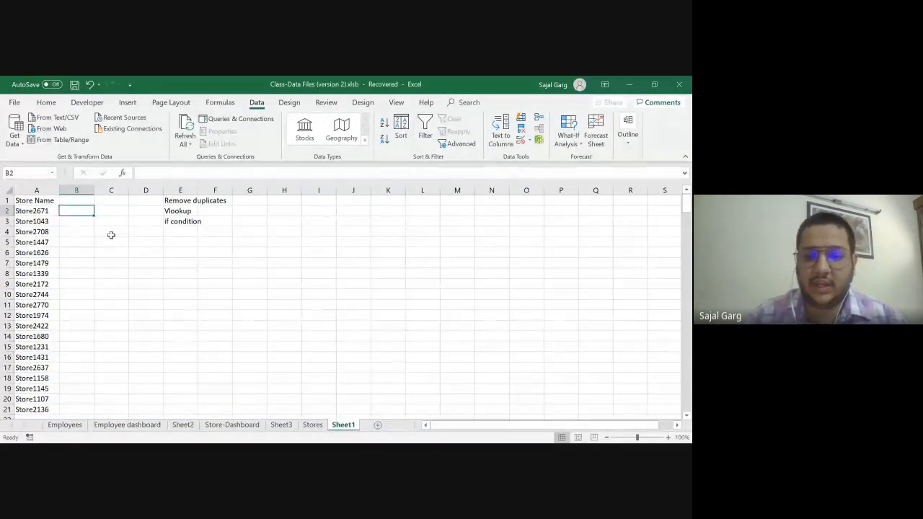
pyautogui.write('=vlo')
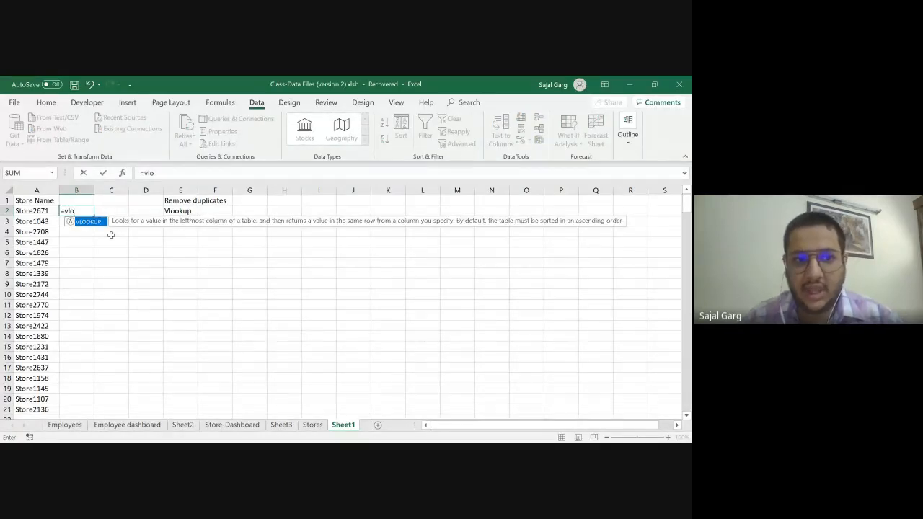
pyautogui.press('Tab')
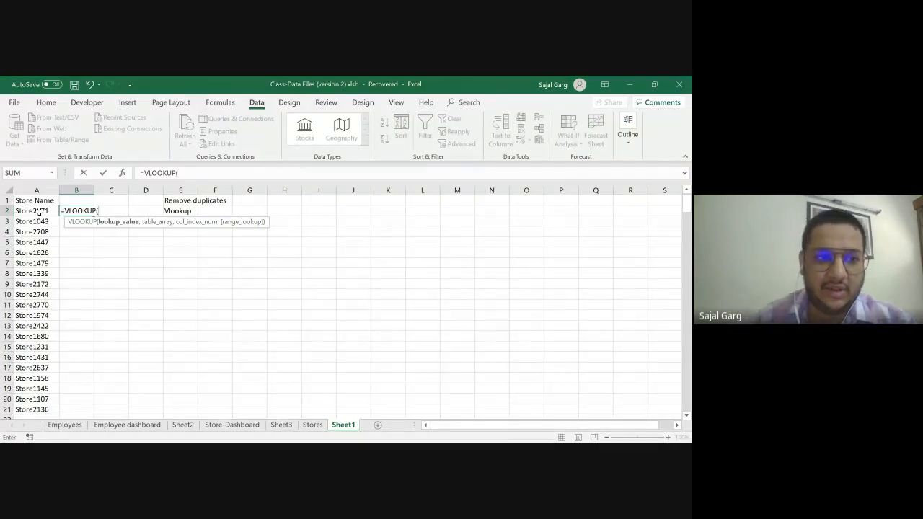
pyautogui.moveTo(36, 211); pyautogui.dragTo(36, 410)
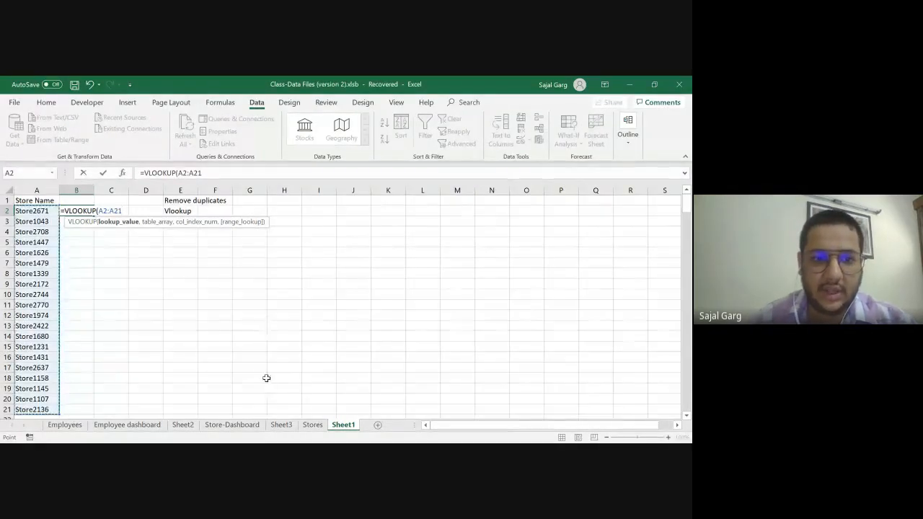
pyautogui.press('BackSpace')
pyautogui.press('BackSpace')
pyautogui.press('BackSpace')
pyautogui.press('BackSpace')
pyautogui.press('BackSpace')
pyautogui.press('BackSpace')
pyautogui.press('BackSpace')
pyautogui.press('BackSpace')
pyautogui.press('BackSpace')
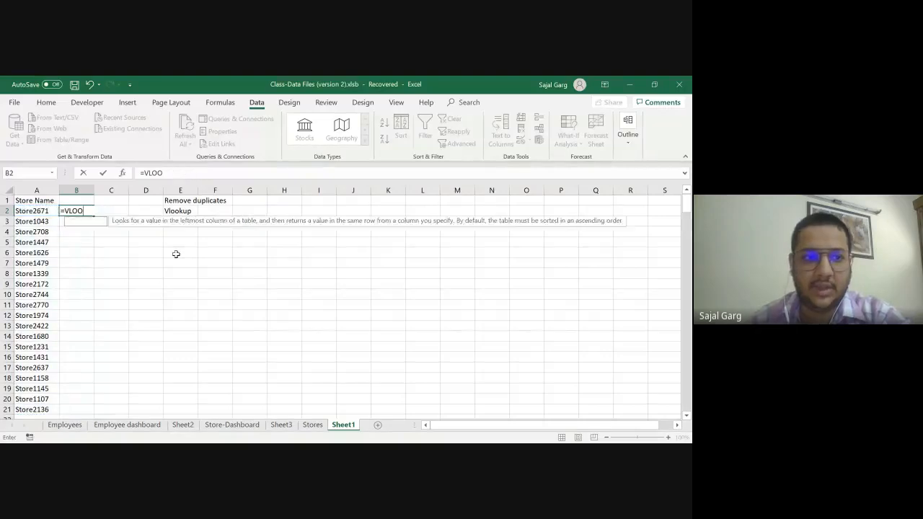
pyautogui.press('Escape')
# Compare the store names in A2:A21 of Sheet1 with the Store Name and Regions columns of the Stores sheet.
pyautogui.click(25, 211)
pyautogui.moveTo(26, 210); pyautogui.dragTo(32, 410)
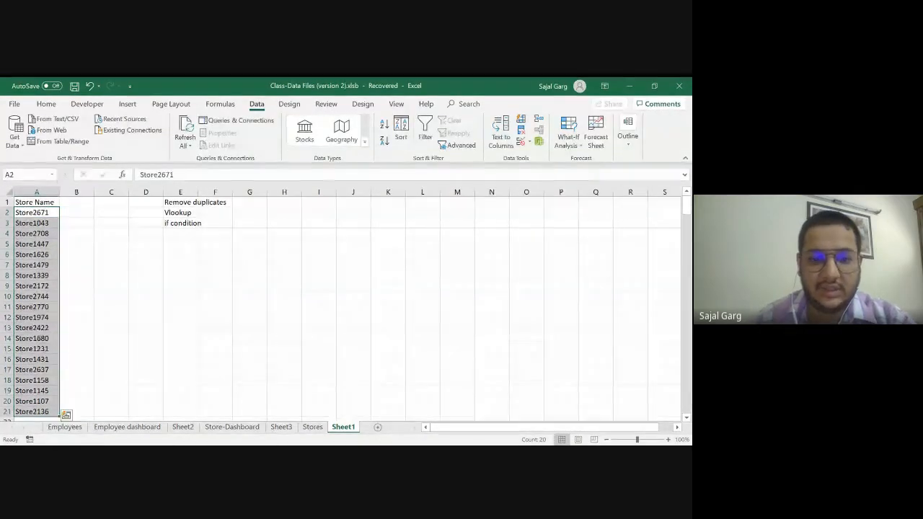
pyautogui.click(353, 316)
pyautogui.click(312, 424)
pyautogui.moveTo(25, 210); pyautogui.dragTo(54, 411)
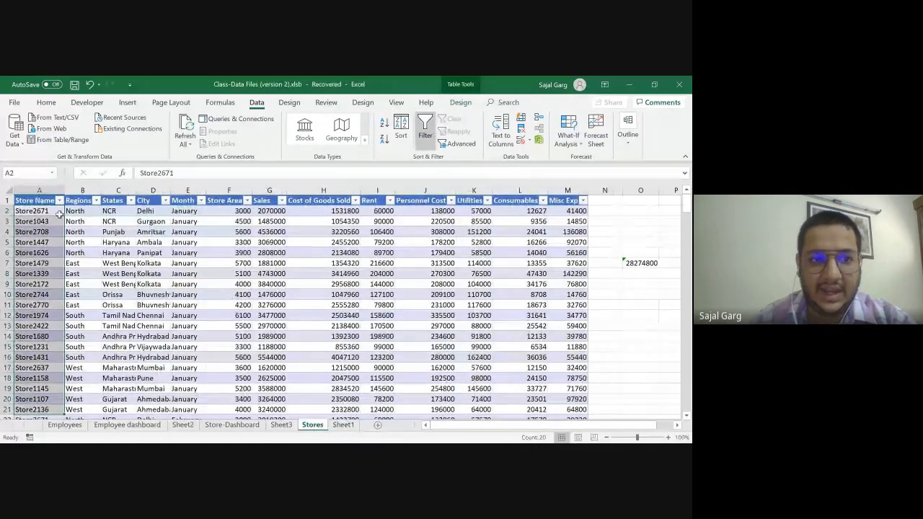
pyautogui.click(85, 212)
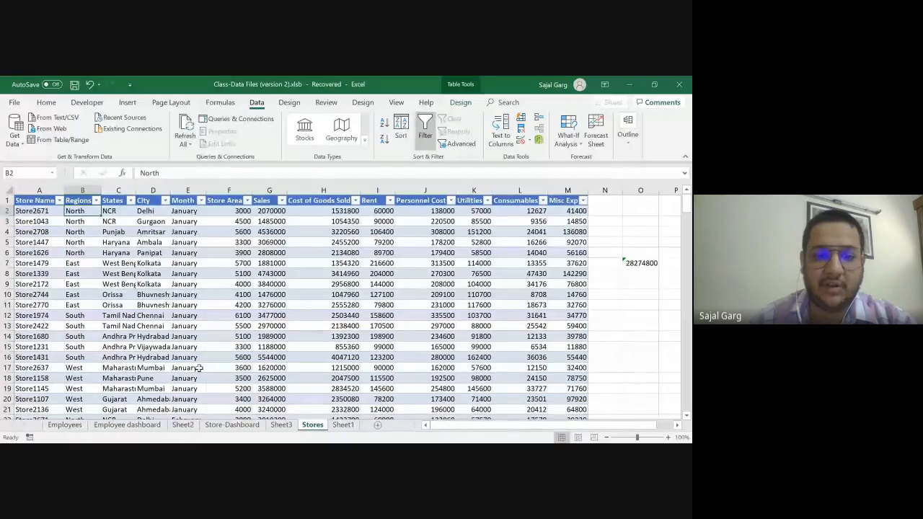
# Begin a VLOOKUP formula in cell B2 of Sheet1 with A2 as the lookup value.
pyautogui.click(344, 425)
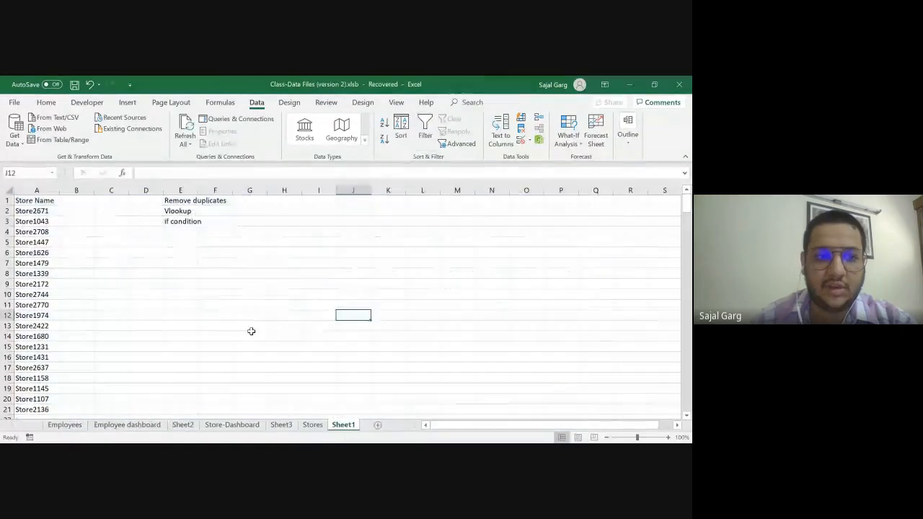
pyautogui.click(76, 211)
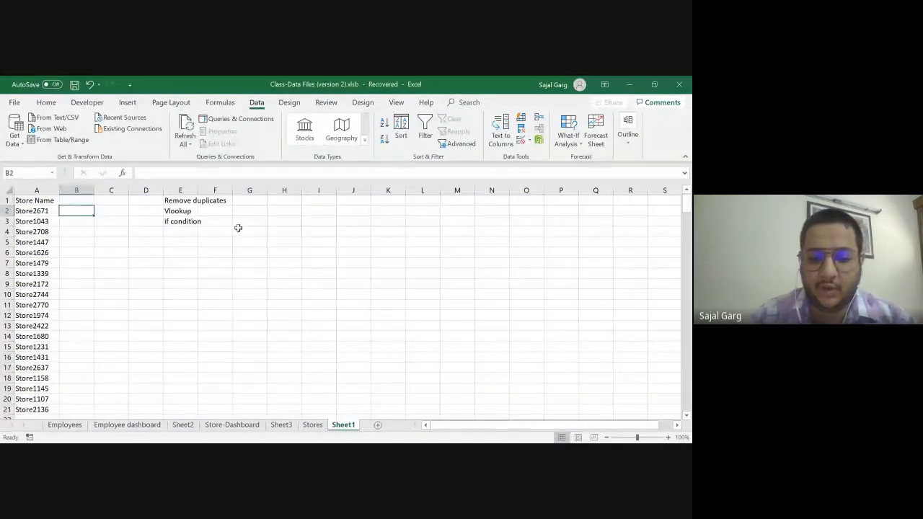
pyautogui.write('=VLOOKUP(')
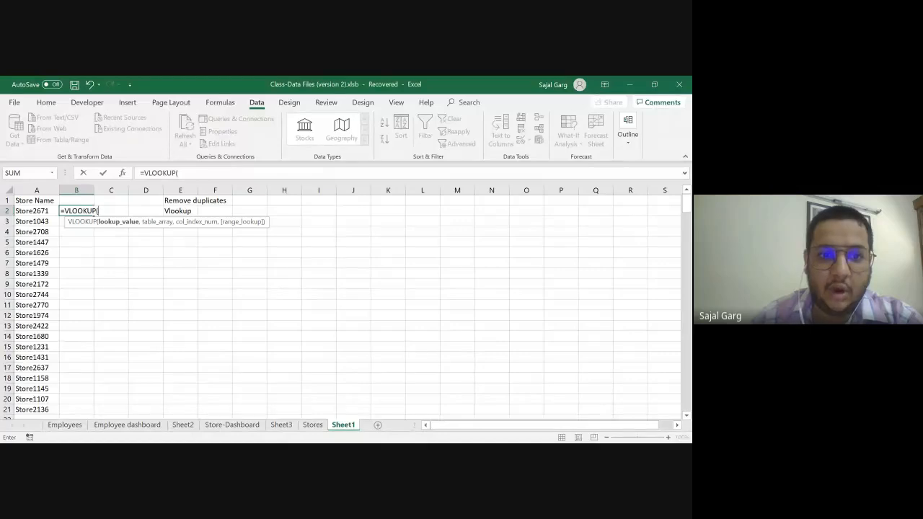
pyautogui.click(44, 210)
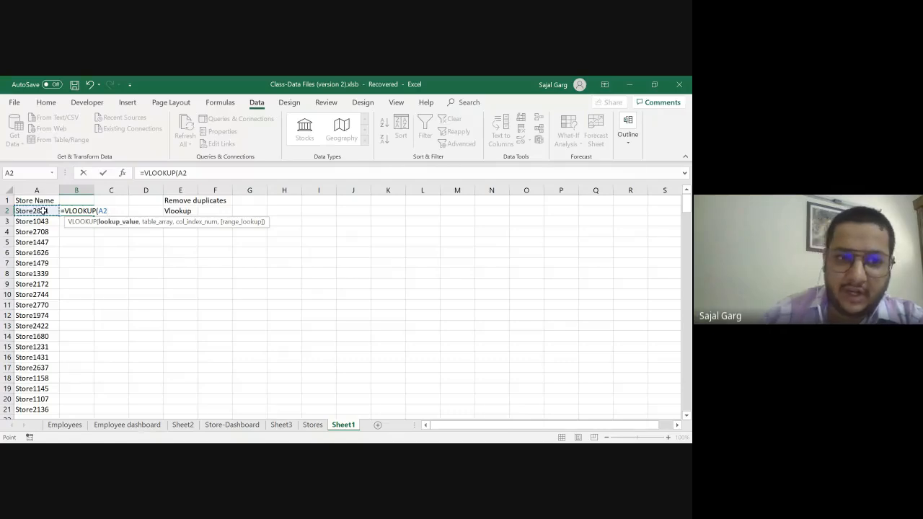
pyautogui.write(',')
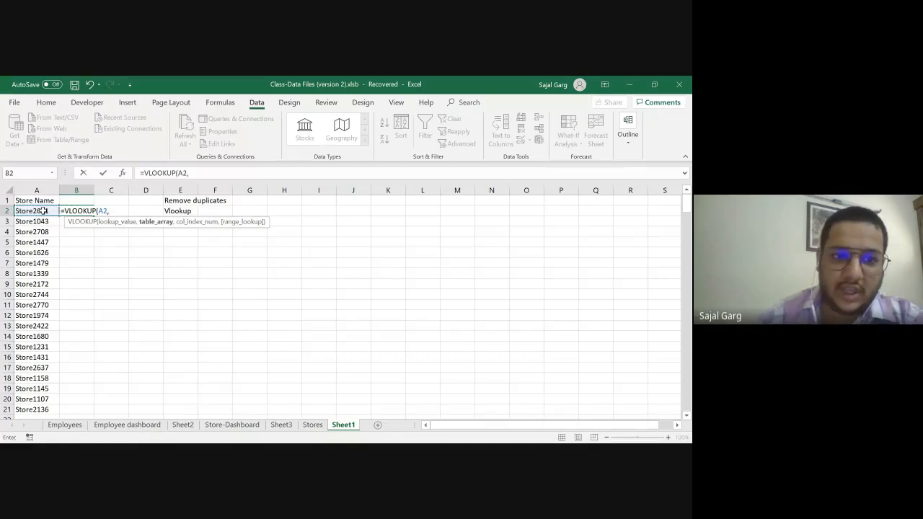
# Set the VLOOKUP table array to all data rows of the Stores table's Store Name and Regions columns, ready for the column index.
pyautogui.click(311, 424)
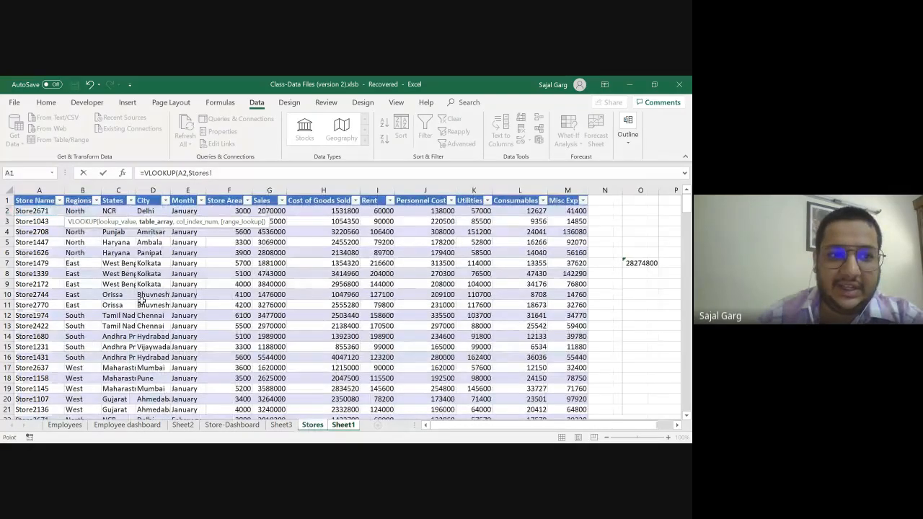
pyautogui.click(40, 211)
pyautogui.hotkey('shift', 'Right')
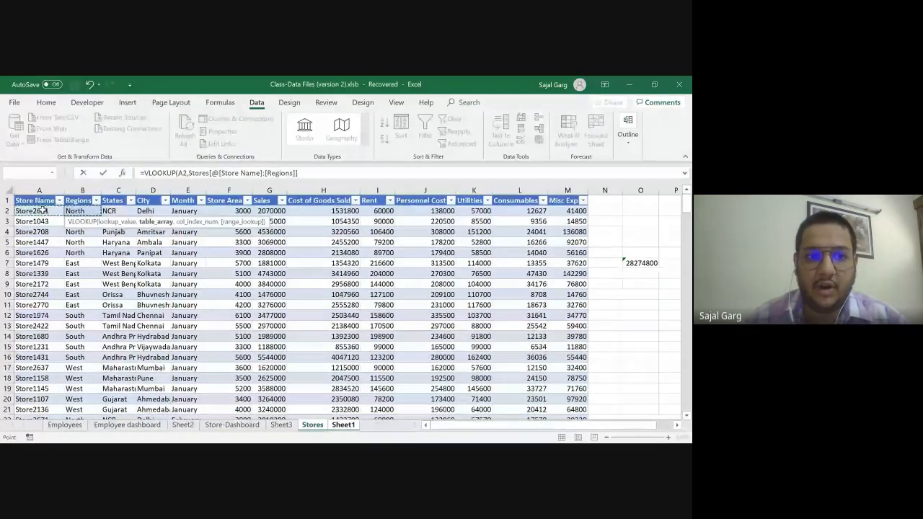
pyautogui.hotkey('ctrl', 'shift', 'Down')
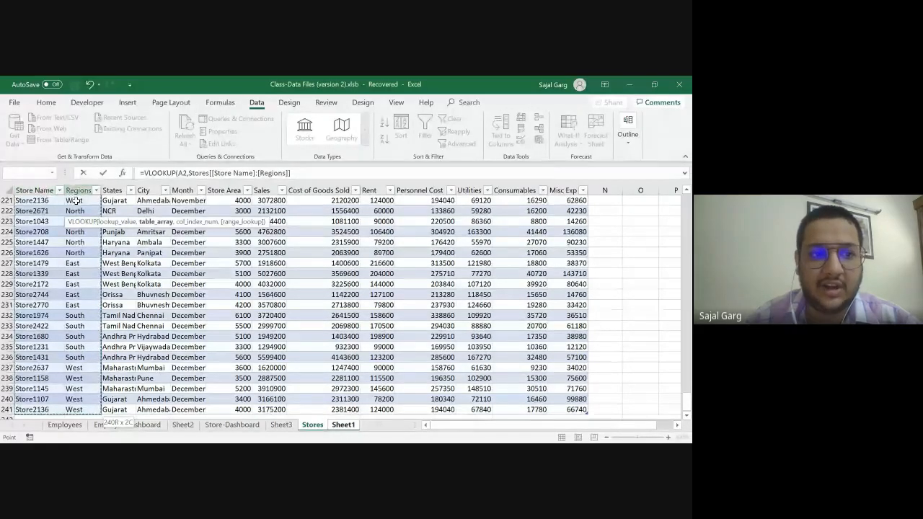
pyautogui.click(312, 173)
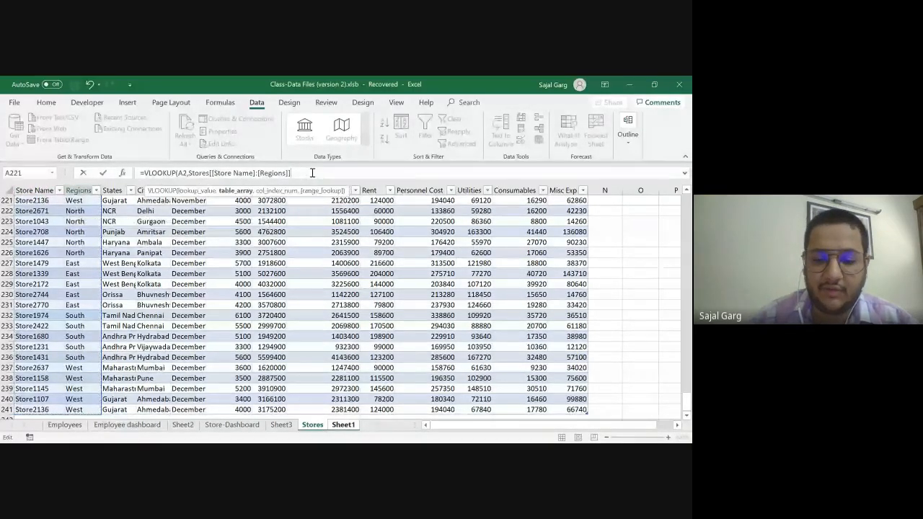
pyautogui.write(',')
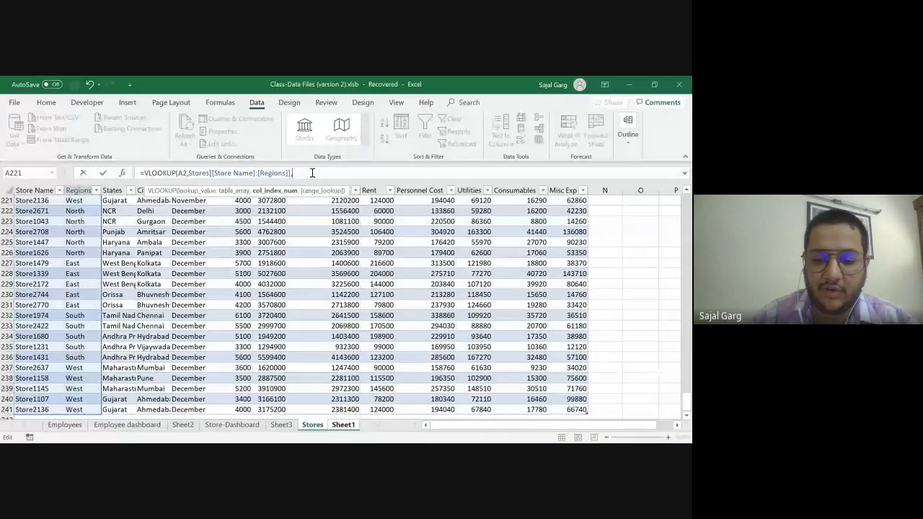
# Complete the VLOOKUP in B2 with column index 2 and 0 for an exact match.
pyautogui.write('2,')
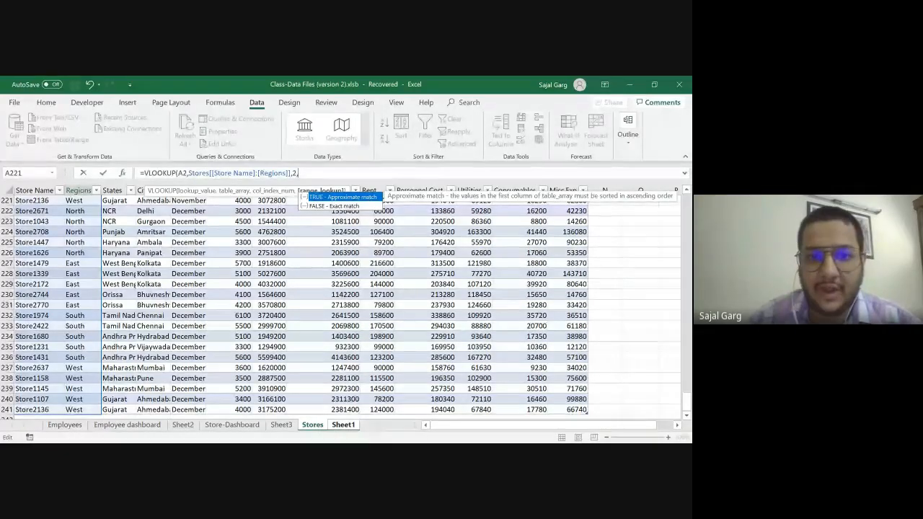
pyautogui.write('0')
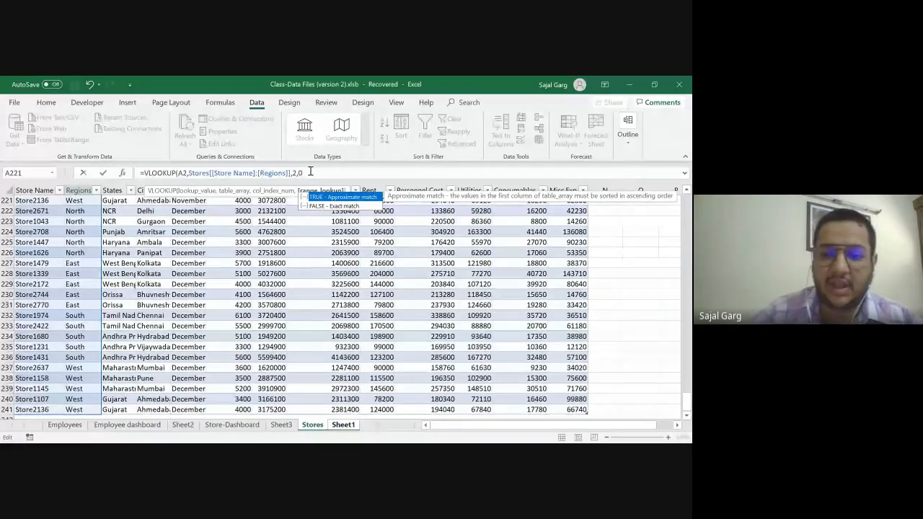
pyautogui.write(')')
pyautogui.press('Return')
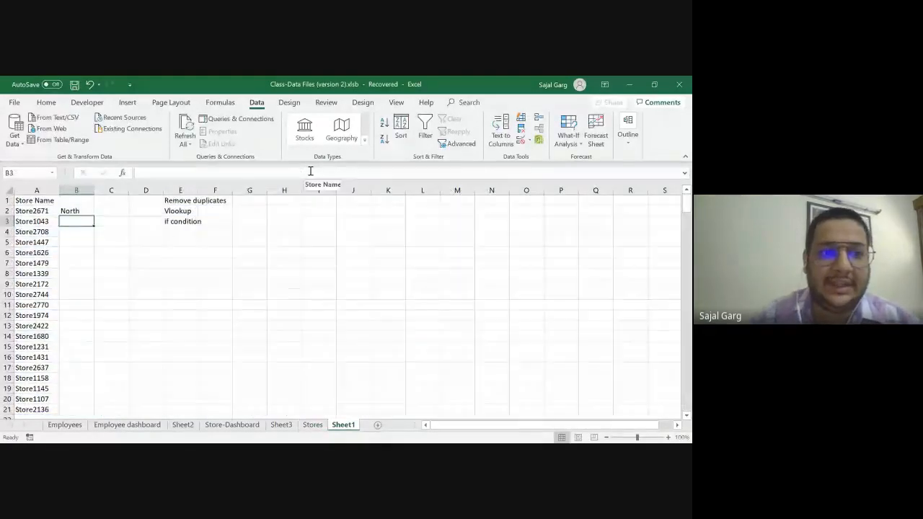
pyautogui.press('Up')
pyautogui.press('Left')
pyautogui.press('Right')
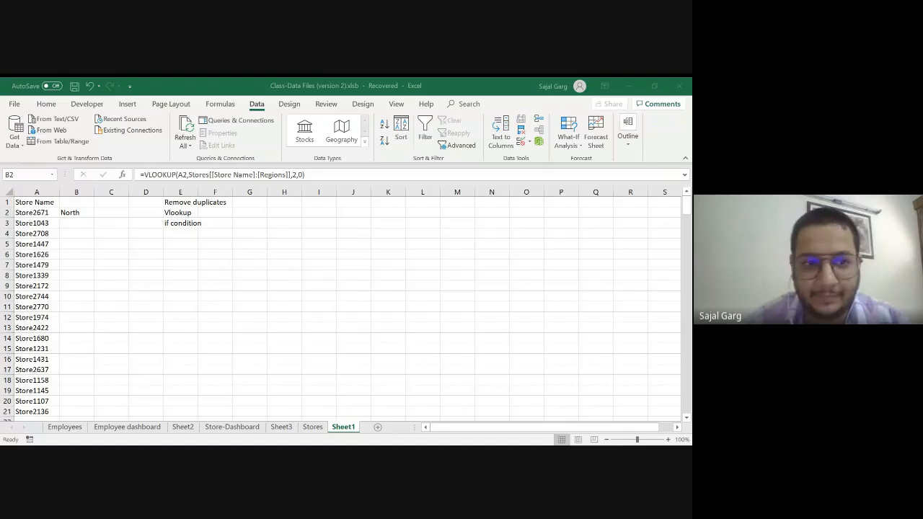
pyautogui.hotkey('alt', 'Tab')
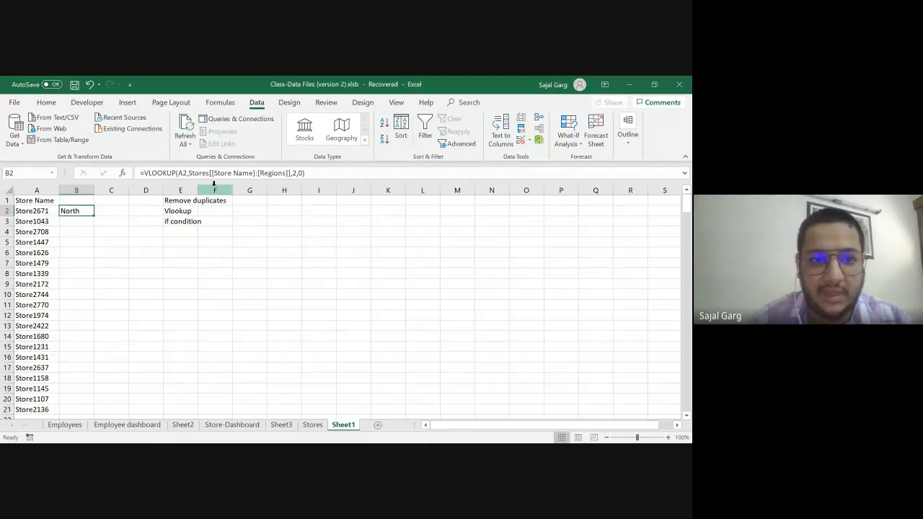
# Enlarge the formula bar and examine the lookup value and table array of B2's VLOOKUP against the Stores sheet.
pyautogui.moveTo(215, 182); pyautogui.dragTo(215, 191)
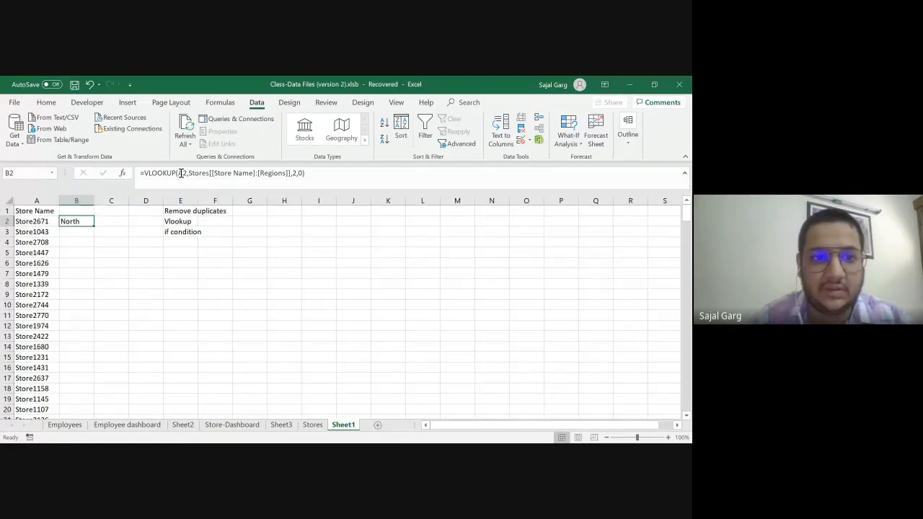
pyautogui.click(184, 177)
pyautogui.doubleClick(181, 176)
pyautogui.doubleClick(181, 174)
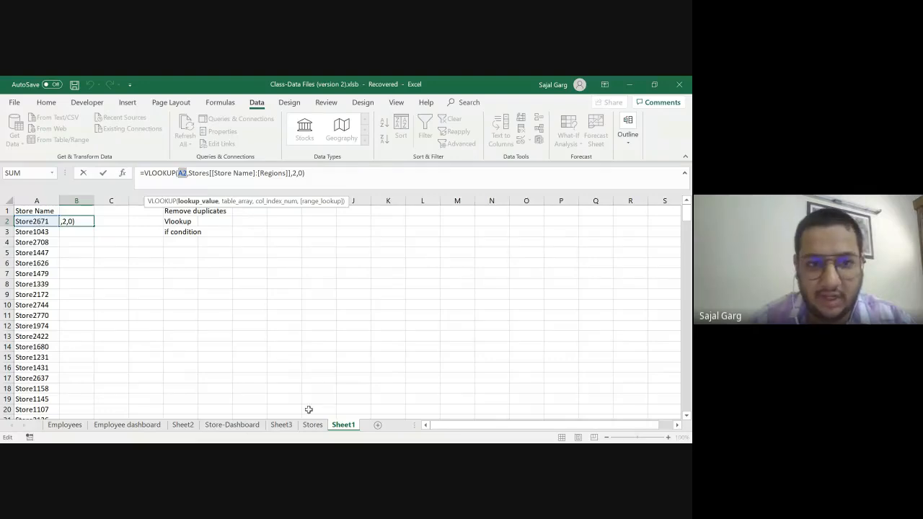
pyautogui.moveTo(291, 174); pyautogui.dragTo(188, 176)
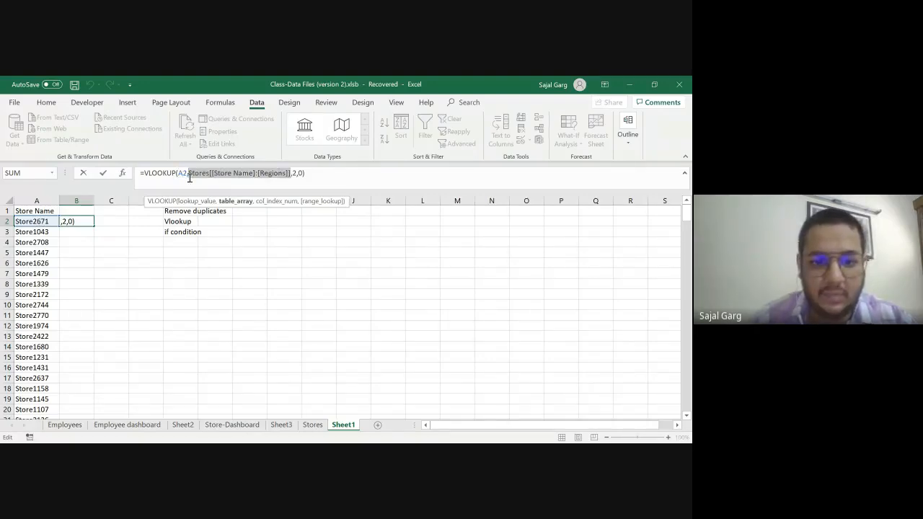
pyautogui.click(312, 427)
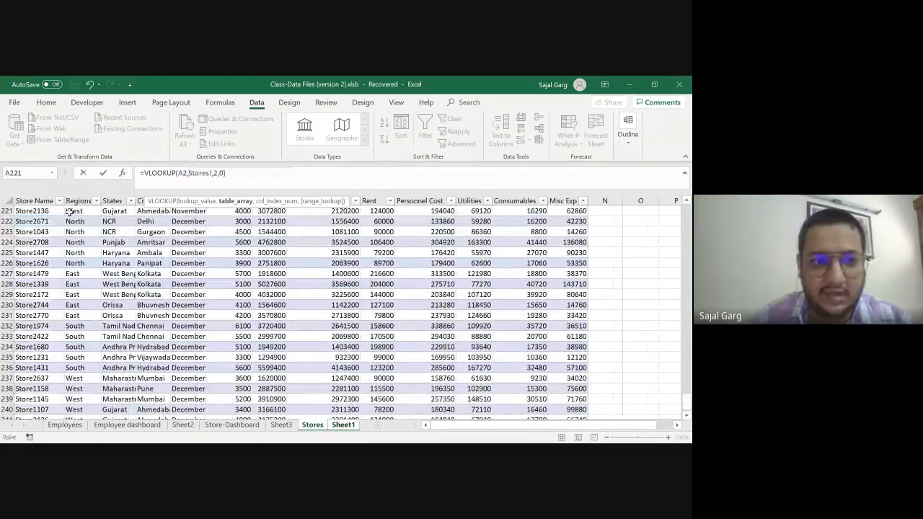
pyautogui.scroll(-4, 54, 245)
pyautogui.scroll(20, 54, 246)
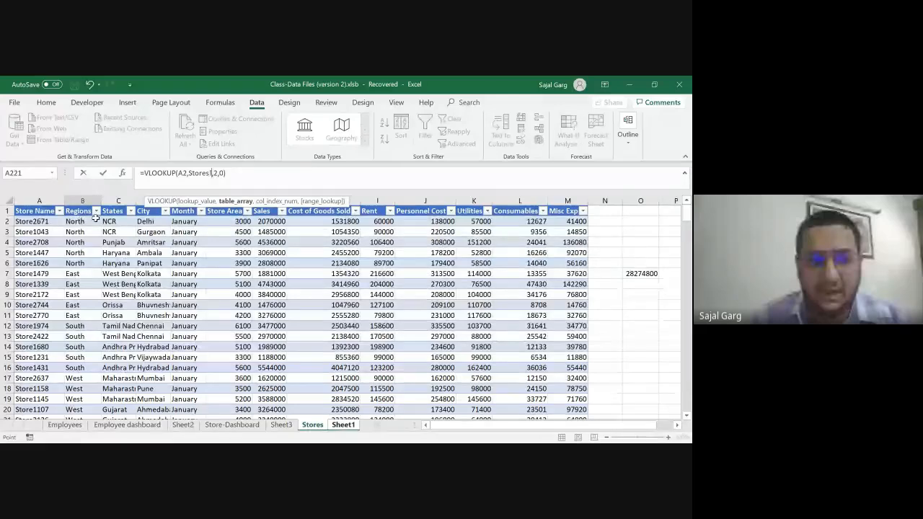
pyautogui.click(343, 425)
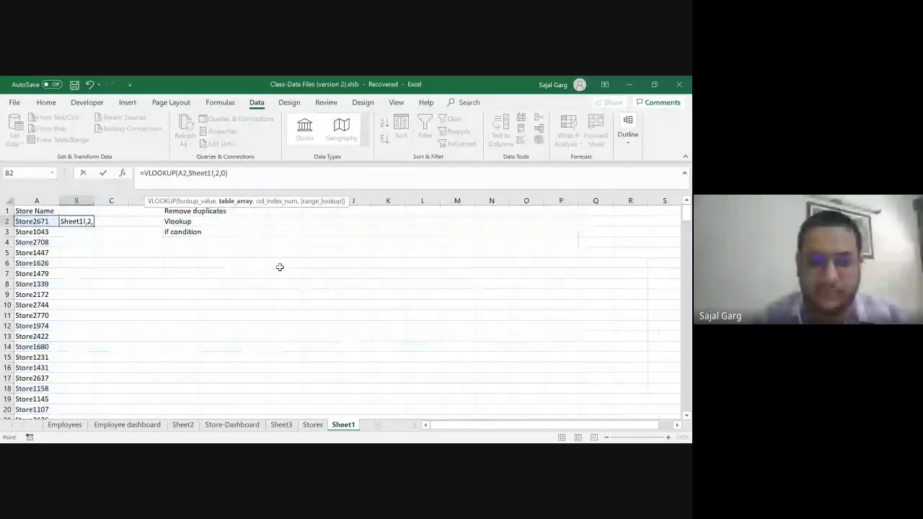
# Delete everything after the A2 lookup value in B2's VLOOKUP formula, keeping the comma.
pyautogui.click(238, 173)
pyautogui.press('BackSpace')
pyautogui.press('BackSpace')
pyautogui.press('BackSpace')
pyautogui.press('BackSpace')
pyautogui.press('BackSpace')
pyautogui.press('BackSpace')
pyautogui.press('BackSpace')
pyautogui.press('BackSpace')
pyautogui.press('BackSpace')
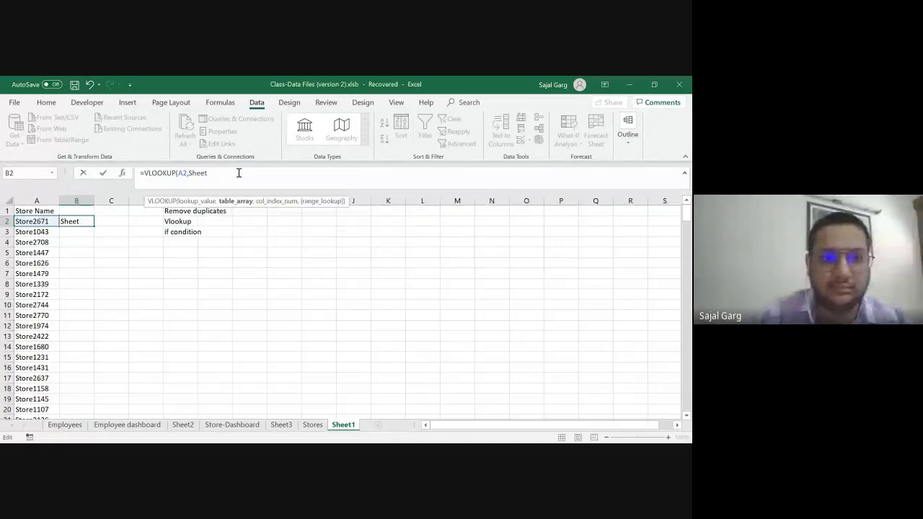
pyautogui.press('BackSpace')
pyautogui.press('BackSpace')
pyautogui.press('BackSpace')
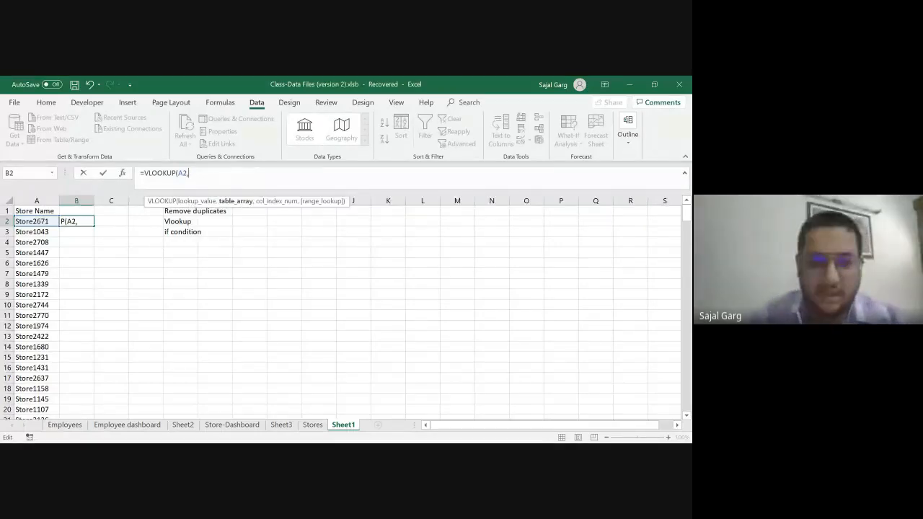
# Complete B2's VLOOKUP with the Stores table's full Store Name and Regions columns including headers, column index 2 and exact match 0.
pyautogui.click(314, 425)
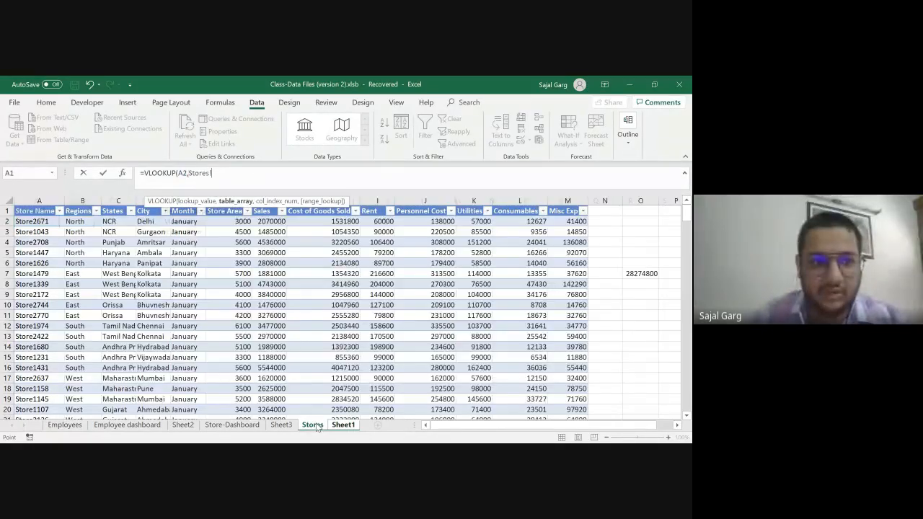
pyautogui.moveTo(35, 211); pyautogui.dragTo(90, 211)
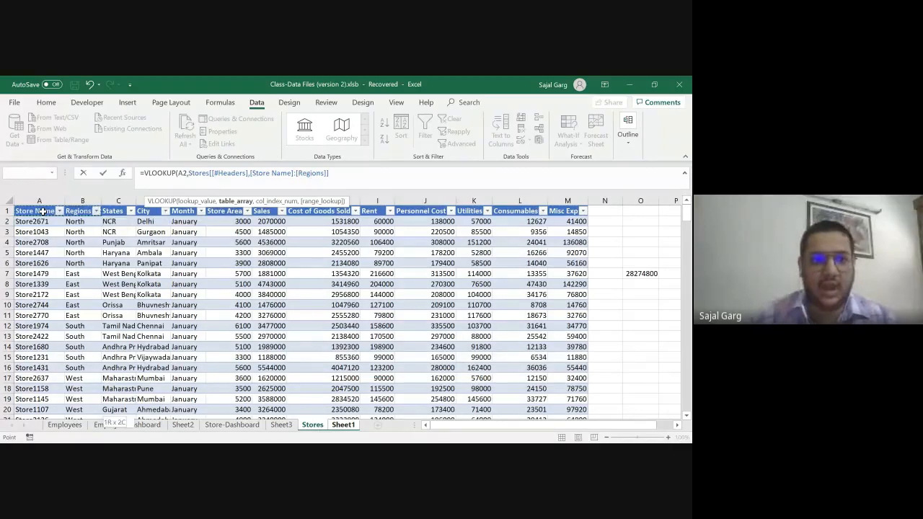
pyautogui.hotkey('ctrl', 'shift', 'Down')
pyautogui.write(',')
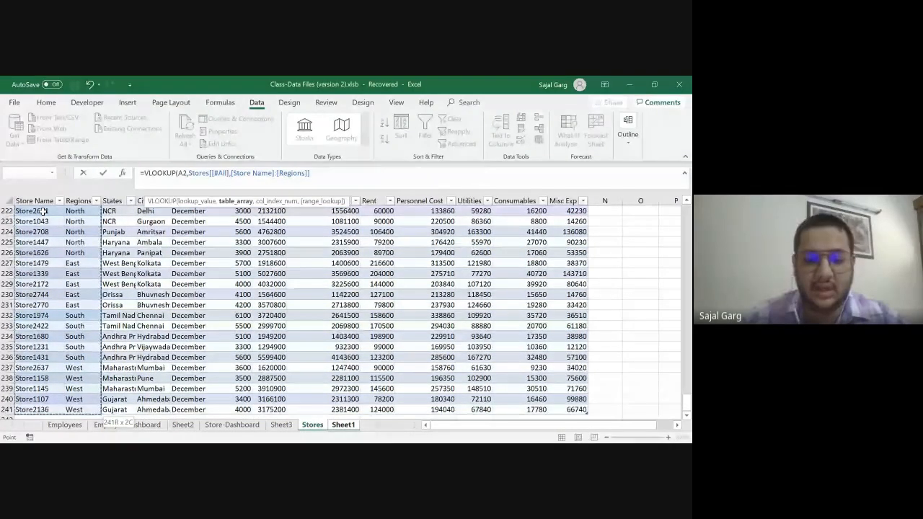
pyautogui.write('2,0')
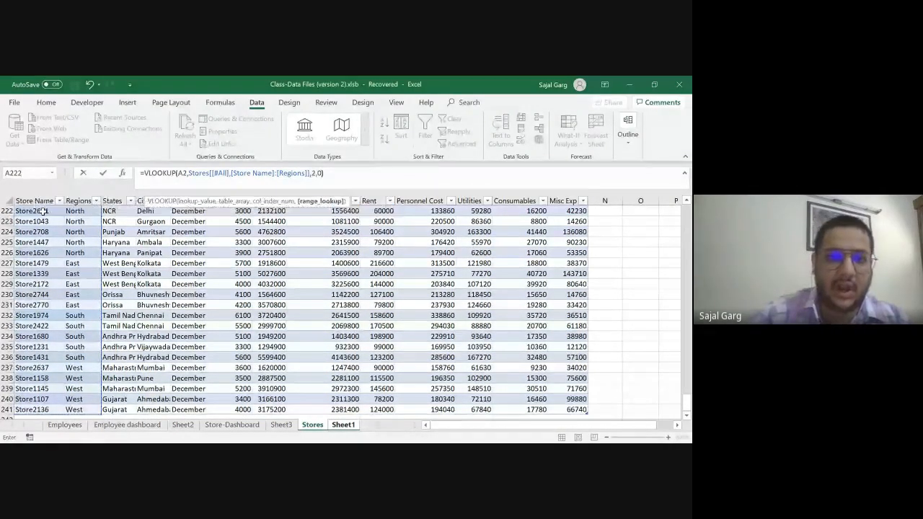
pyautogui.press('Return')
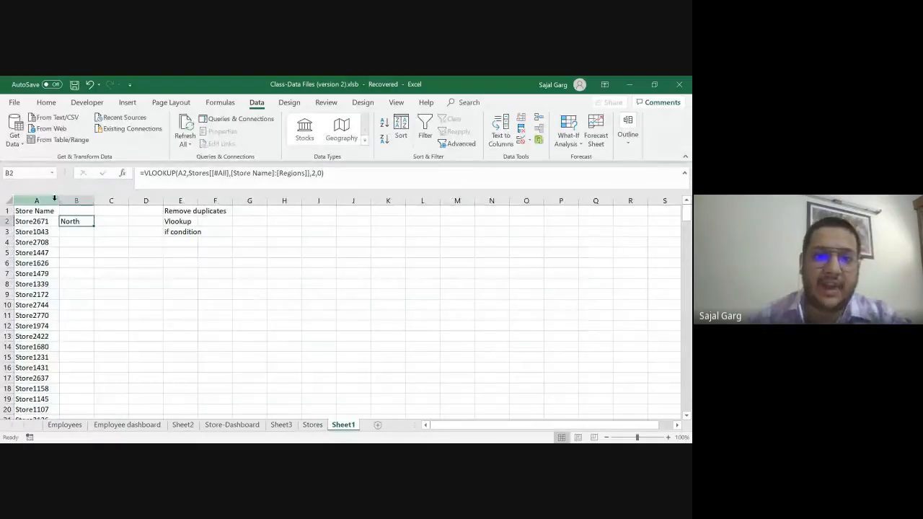
# Check the position of the Regions column in Stores and try column index 3 in B2's VLOOKUP.
pyautogui.click(313, 425)
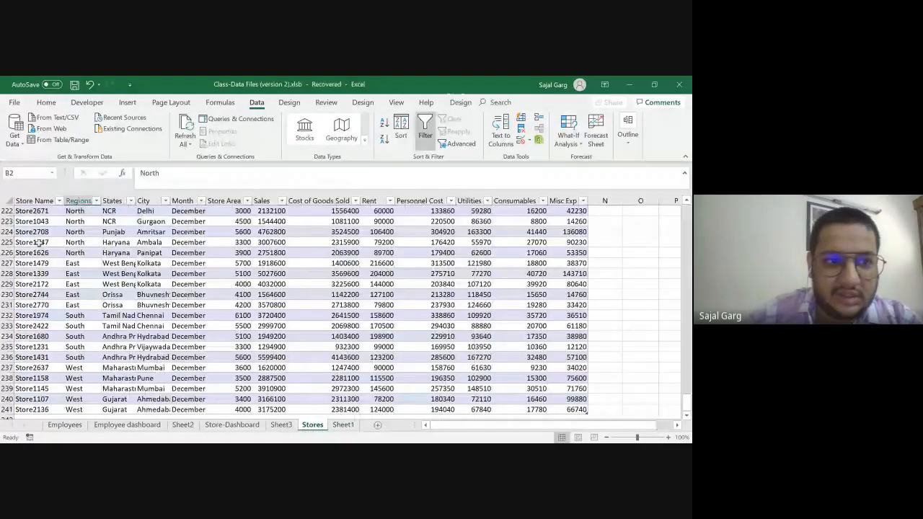
pyautogui.click(75, 199)
pyautogui.click(343, 425)
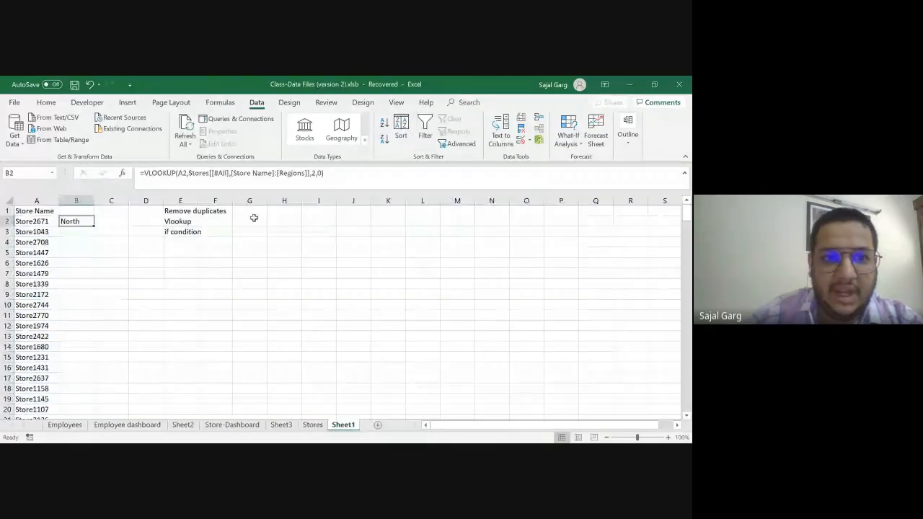
pyautogui.click(315, 173)
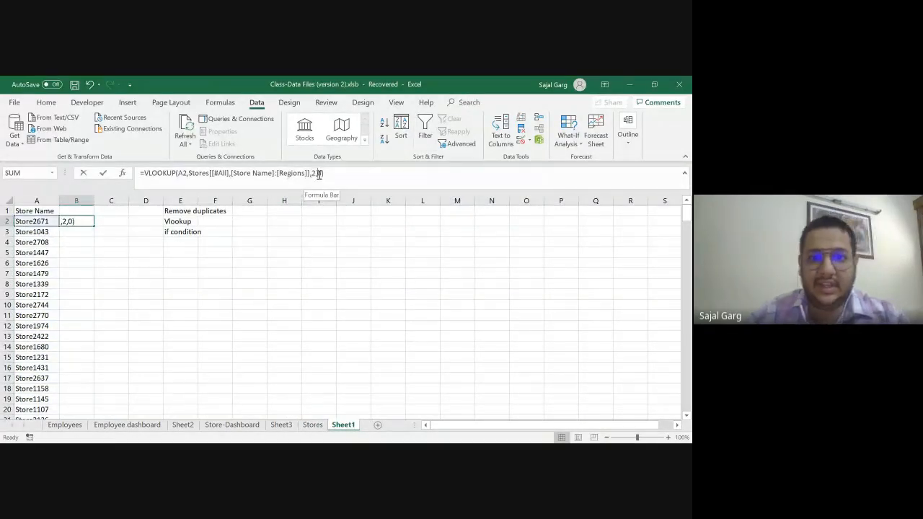
pyautogui.press('Return')
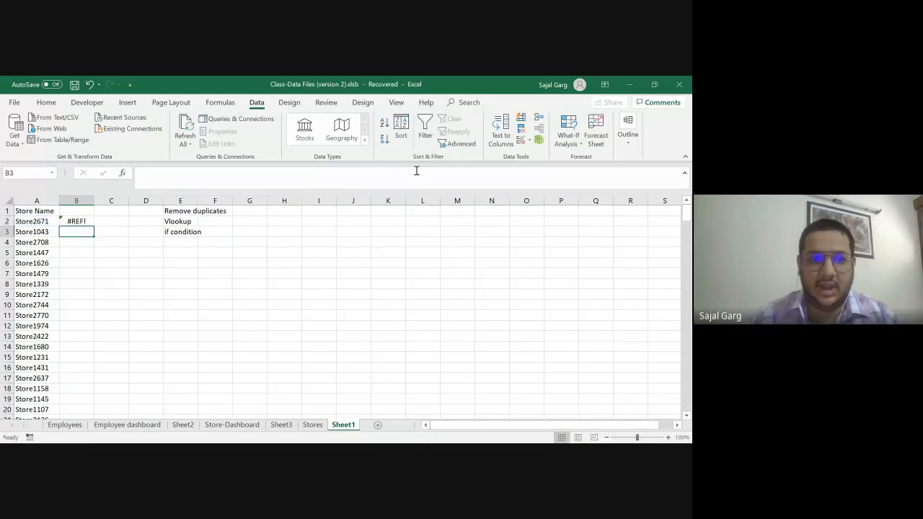
pyautogui.press('Up')
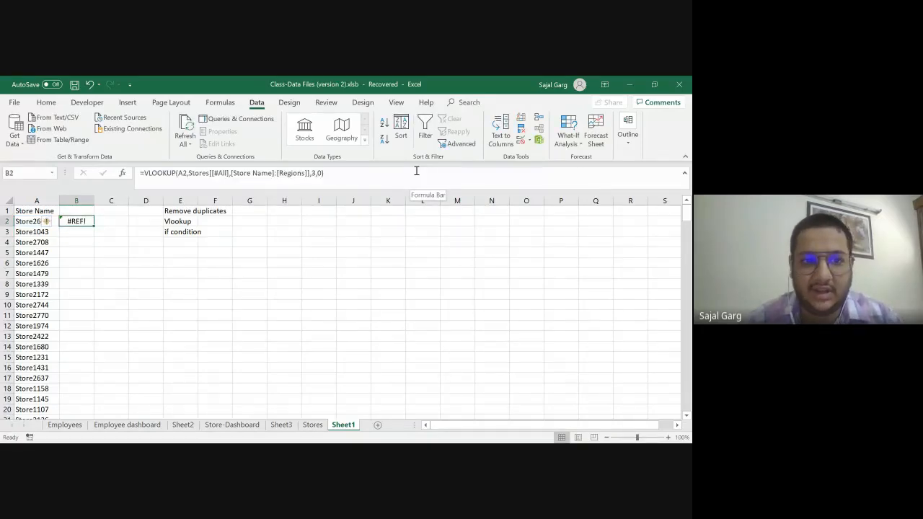
# Set the column index of the VLOOKUP in B2 back to 2.
pyautogui.click(315, 174)
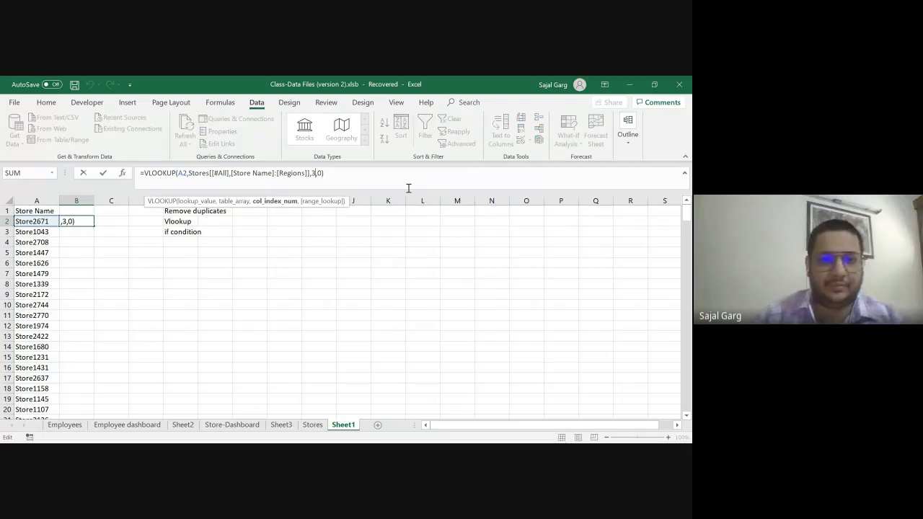
pyautogui.press('BackSpace')
pyautogui.write('2')
pyautogui.press('Return')
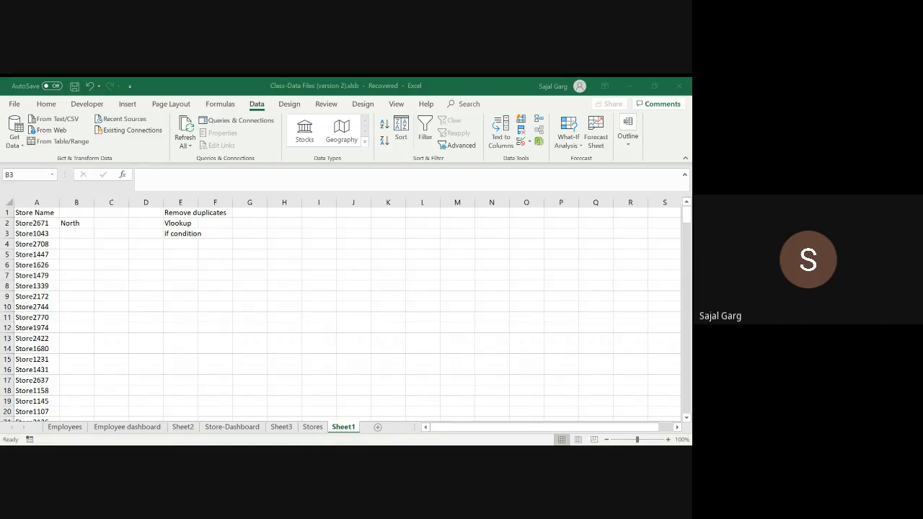
pyautogui.click(285, 212)
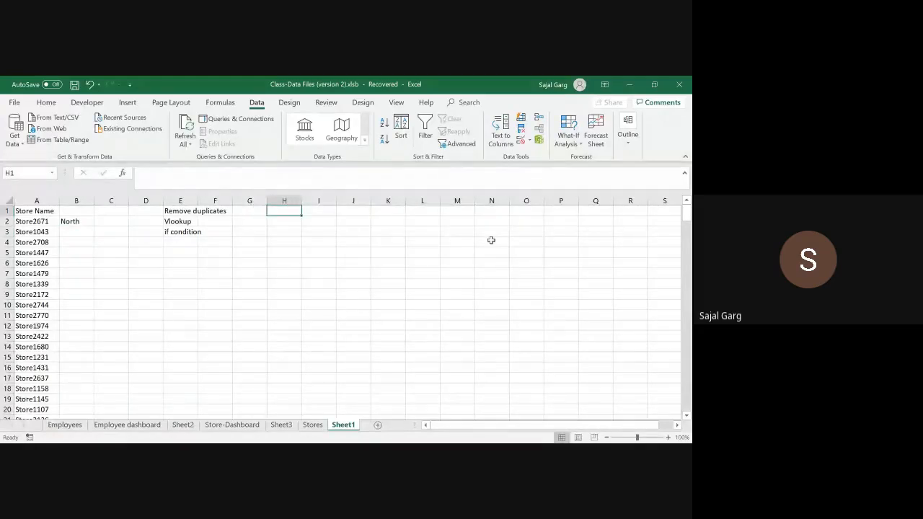
pyautogui.press('Right')
pyautogui.press('Down')
pyautogui.press('Down')
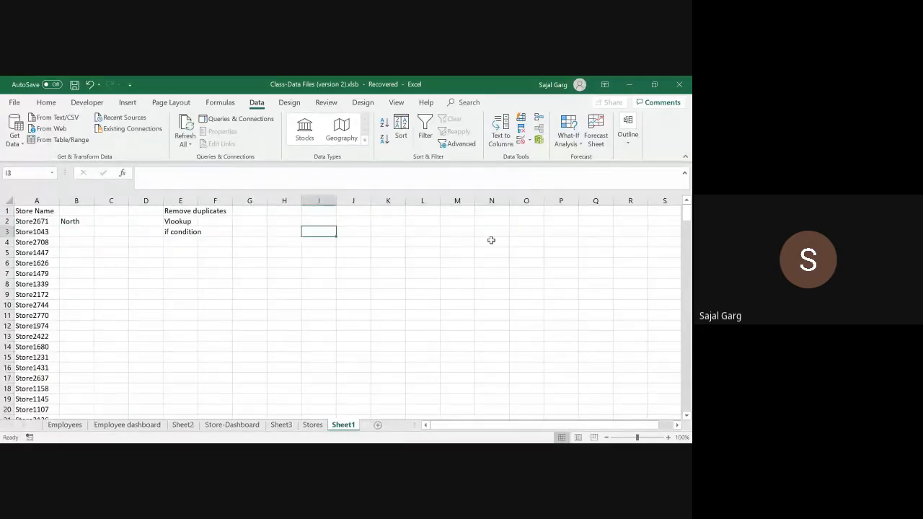
pyautogui.write('East')
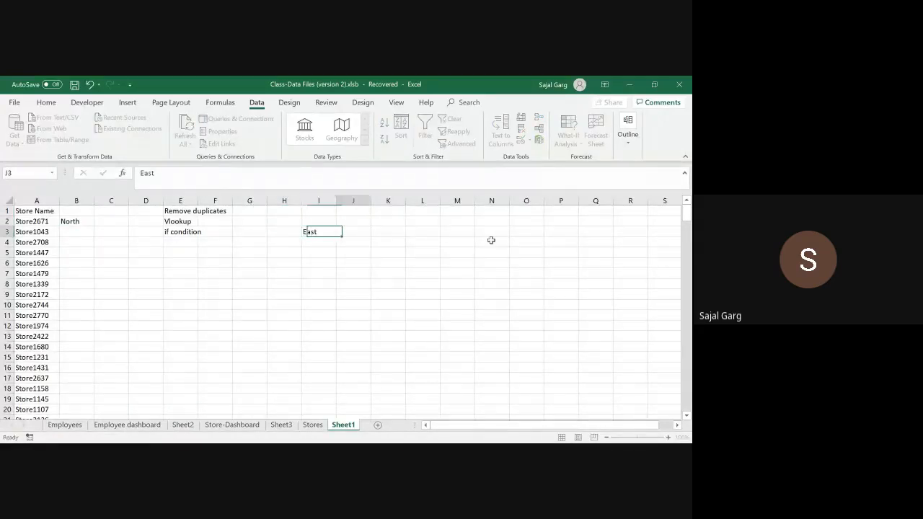
pyautogui.press('Tab')
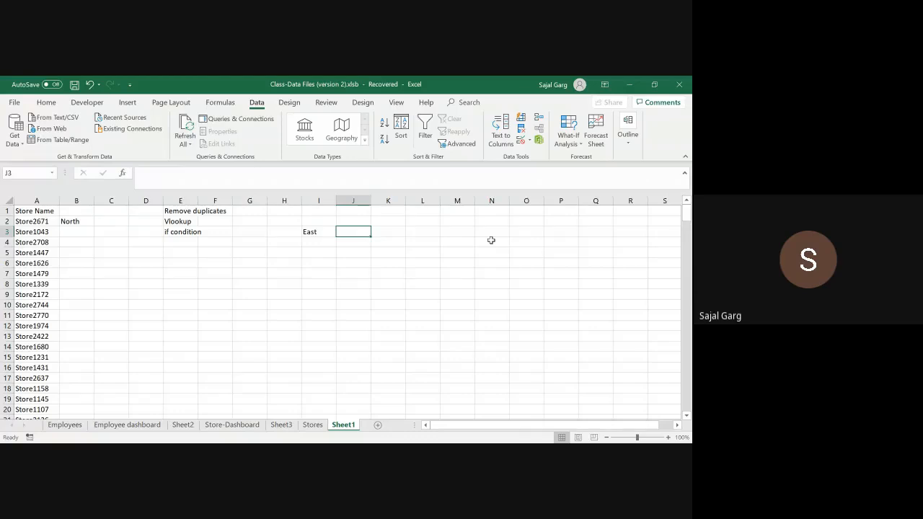
pyautogui.press('Return')
pyautogui.write('North')
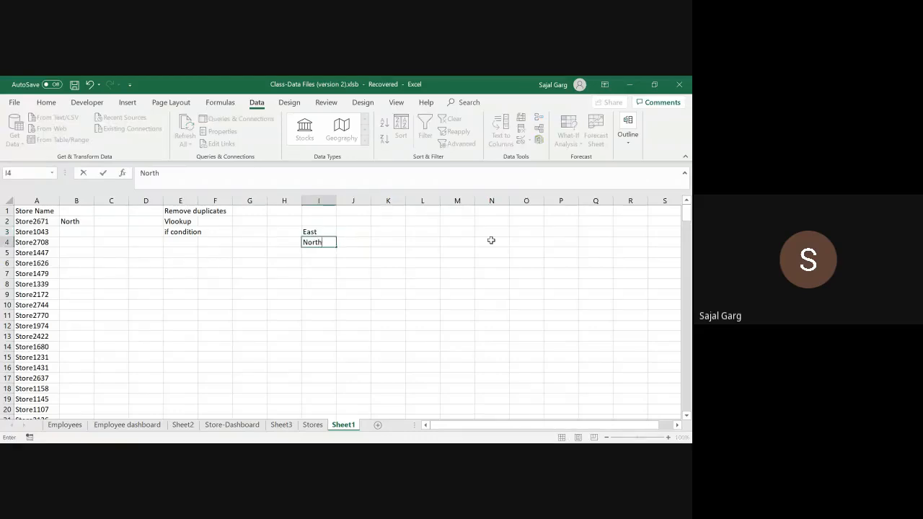
pyautogui.press('BackSpace')
pyautogui.press('BackSpace')
pyautogui.press('BackSpace')
pyautogui.press('BackSpace')
pyautogui.press('BackSpace')
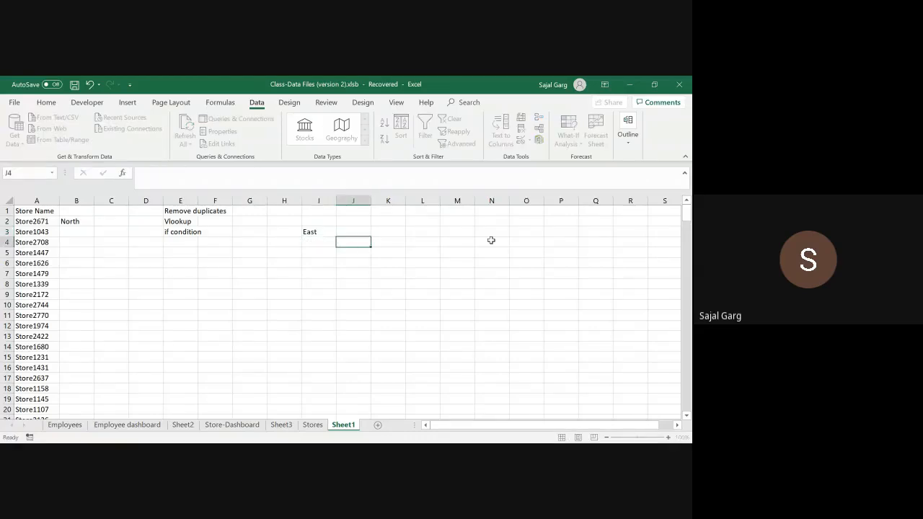
# Replace the text in cell I3 of Sheet1 with a person's first name.
pyautogui.press('Up')
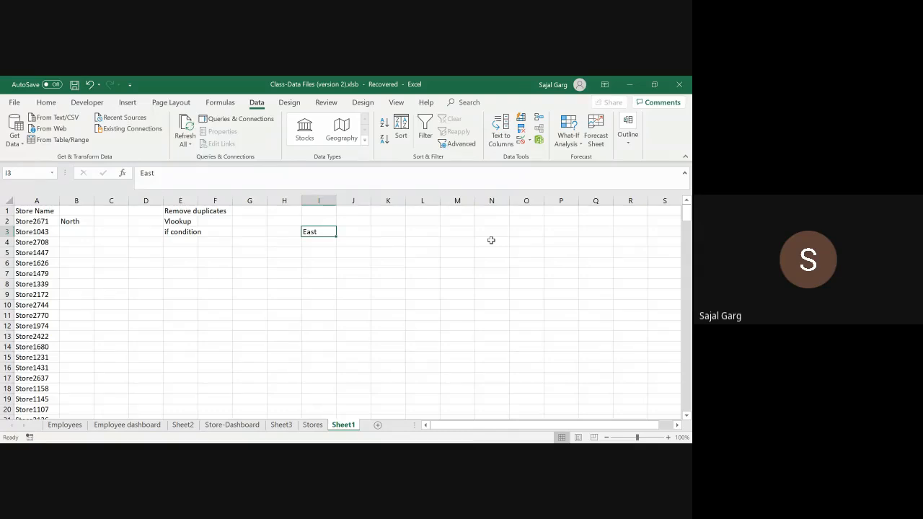
pyautogui.press('BackSpace')
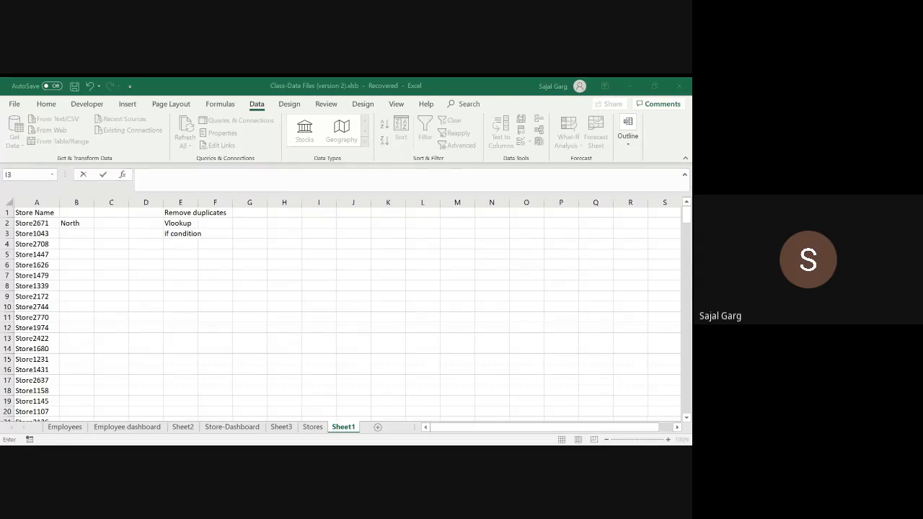
pyautogui.write('Kr')
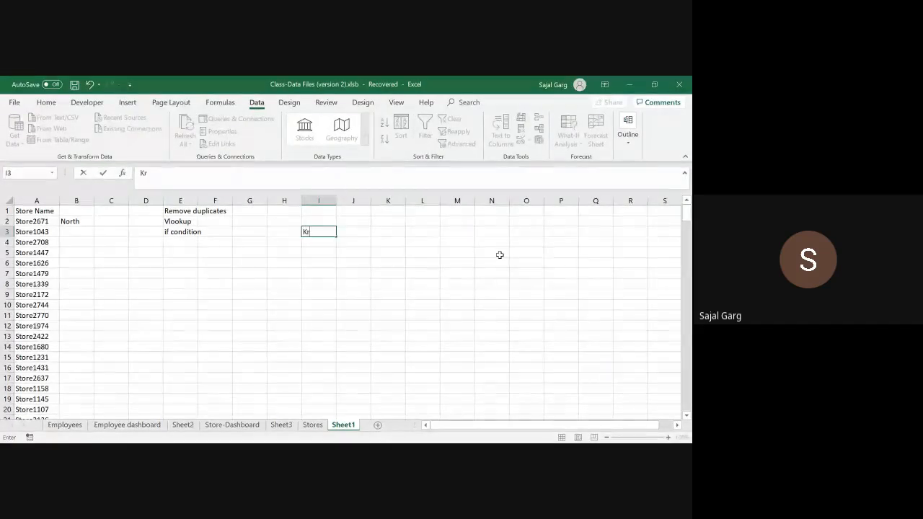
pyautogui.write('itika')
pyautogui.press('Return')
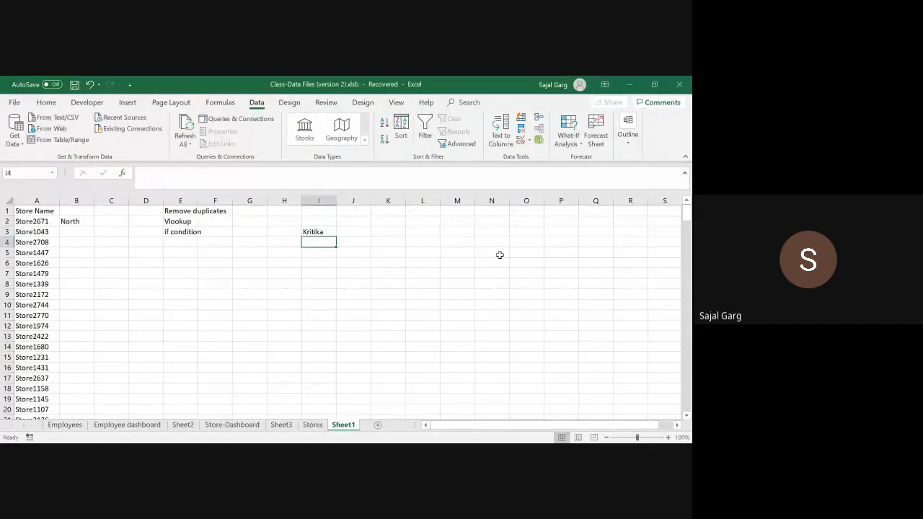
# Enter a second person's first name in cell I4 and correct its spelling by adding the missing letter.
pyautogui.write('Abi')
pyautogui.write('h')
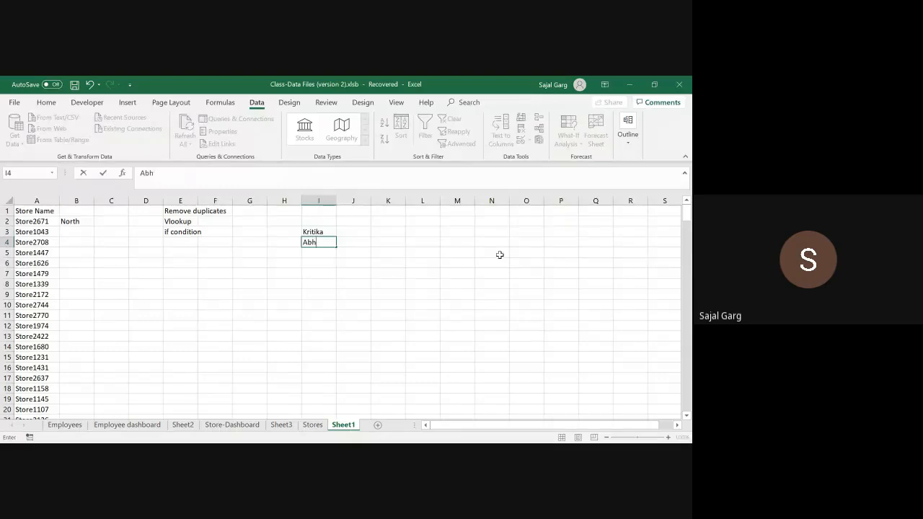
pyautogui.write('irdh')
pyautogui.press('Tab')
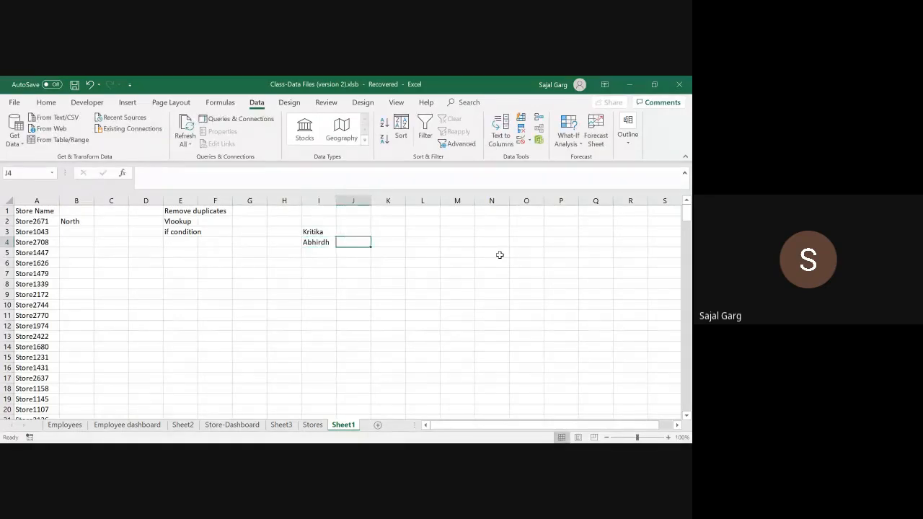
pyautogui.press('Left')
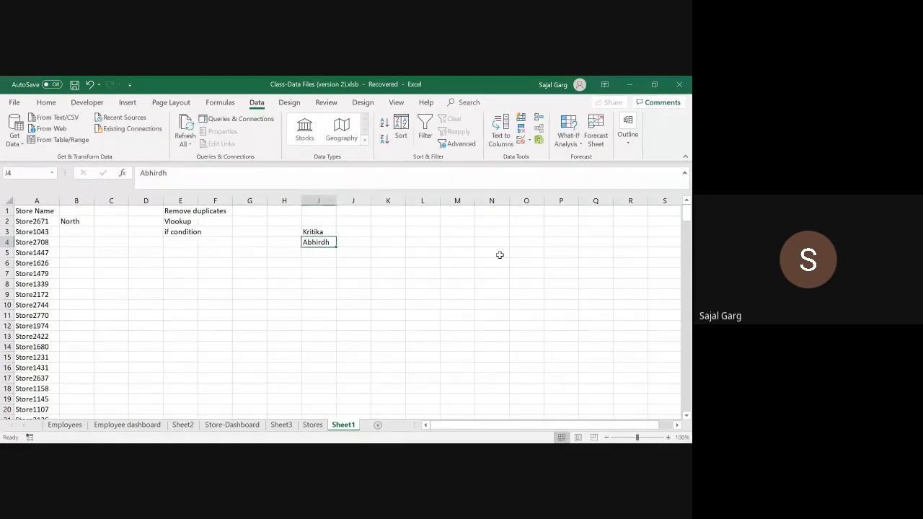
pyautogui.click(153, 173)
pyautogui.write('u')
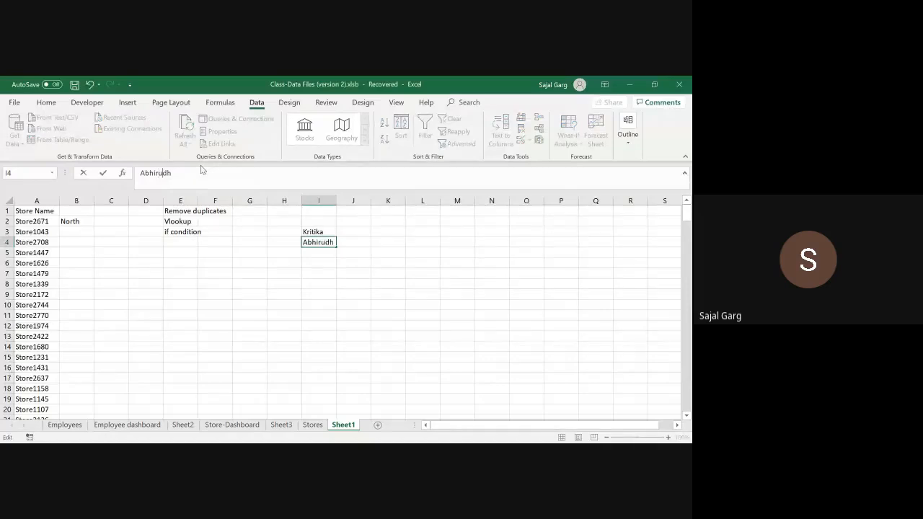
pyautogui.press('Return')
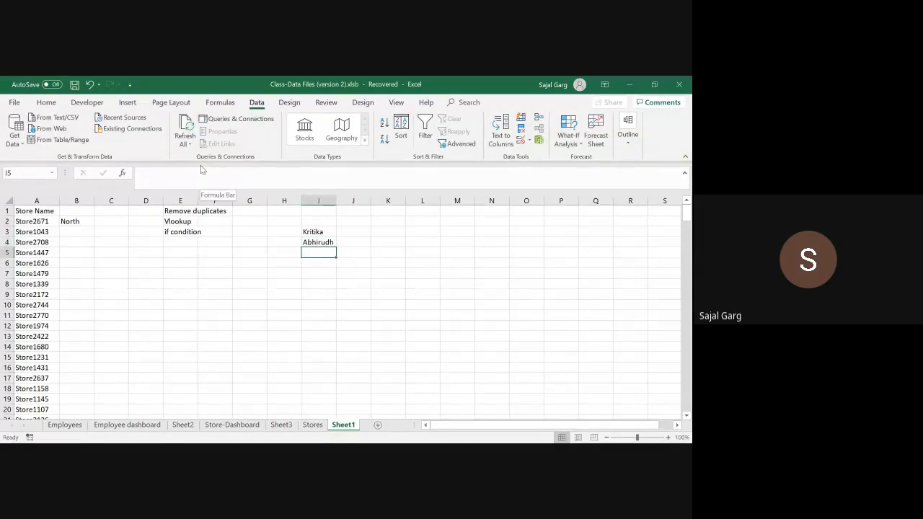
# Continue the name list in column I with three more people's first names in cells I5, I6 and I7.
pyautogui.write('Preeti')
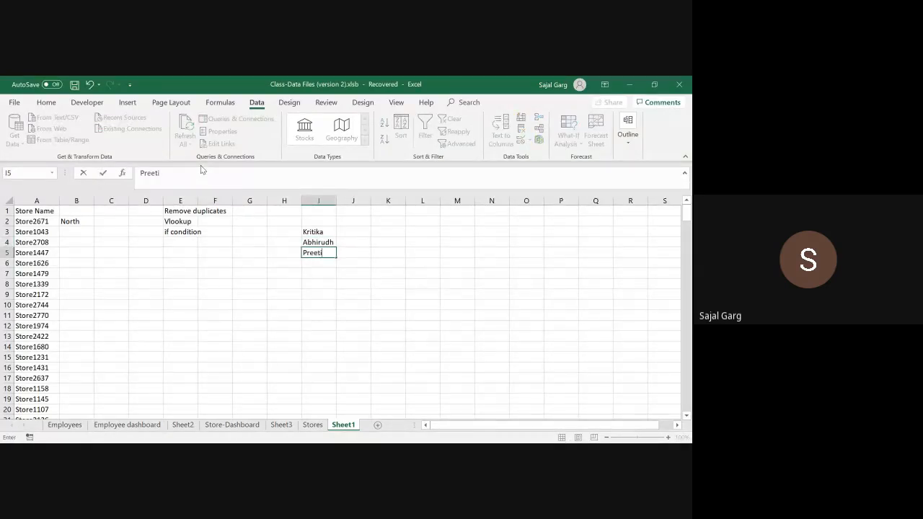
pyautogui.press('Tab')
pyautogui.press('Down')
pyautogui.press('Left')
pyautogui.write('Nidhi')
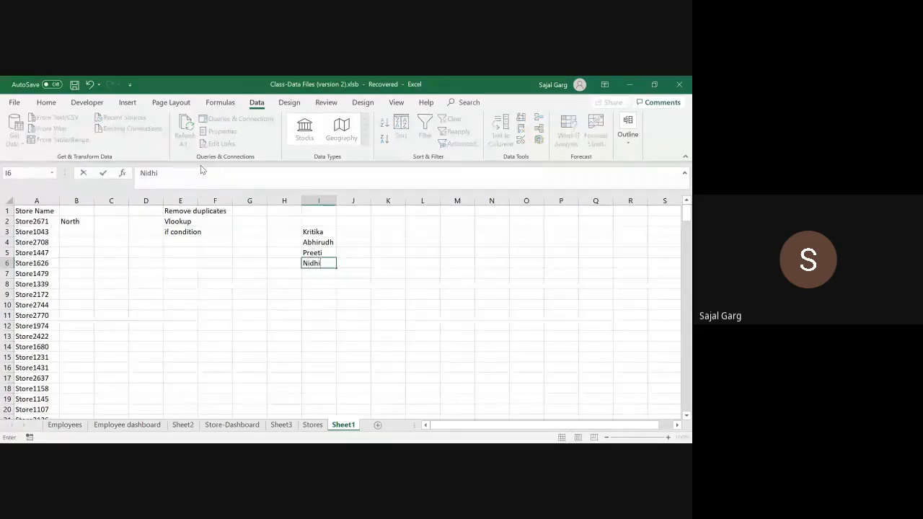
pyautogui.press('Return')
pyautogui.write('Manak')
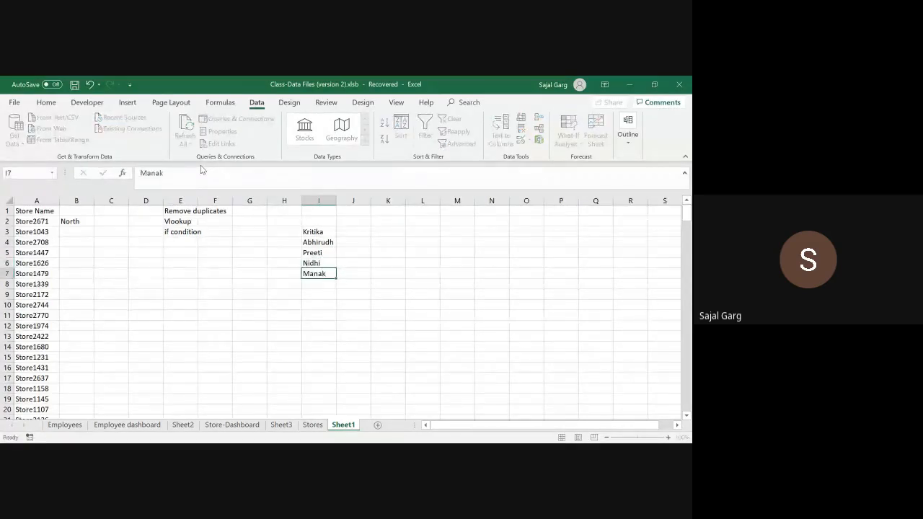
pyautogui.press('Return')
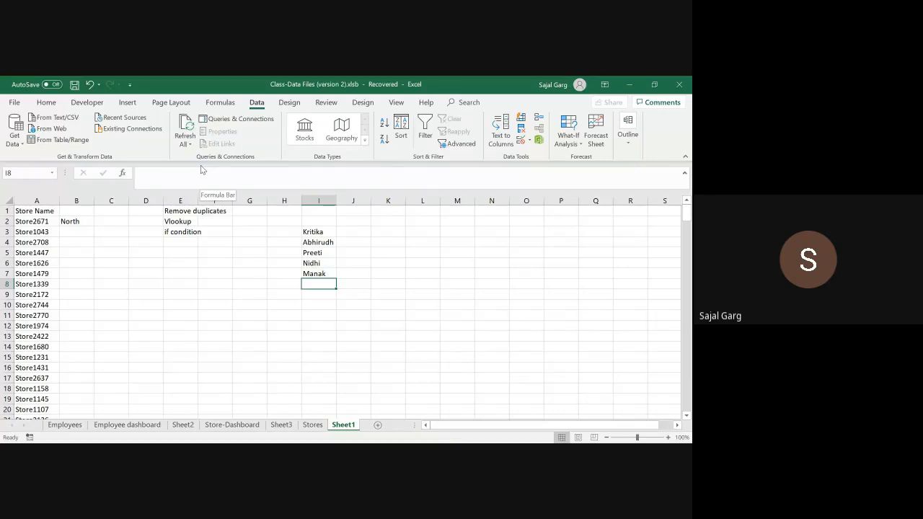
# Add another person's first name in cell I8 and enter Delhi as the location beside it in J8.
pyautogui.hotkey('alt', 'Tab')
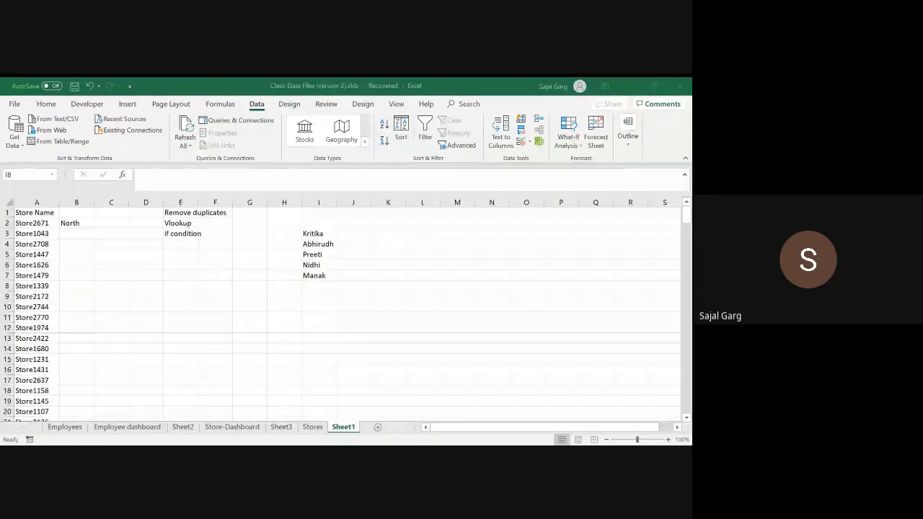
pyautogui.hotkey('alt', 'Tab')
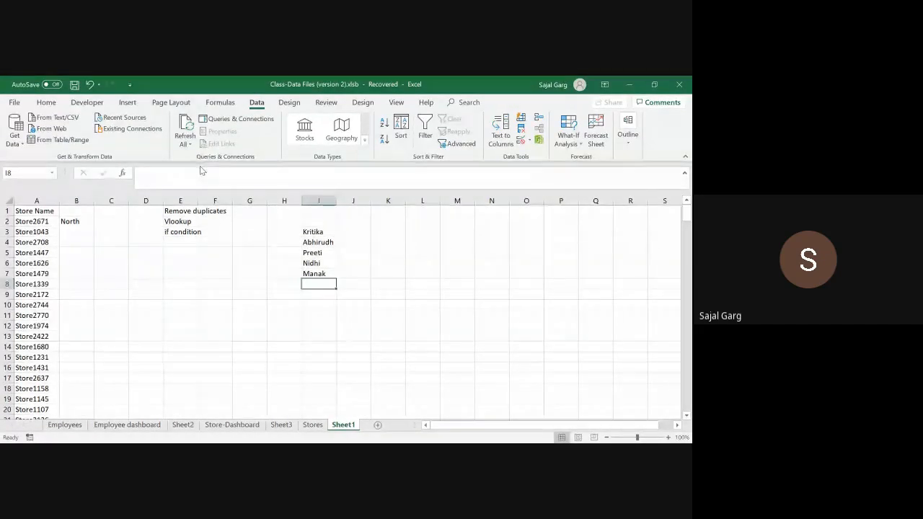
pyautogui.write('Raina')
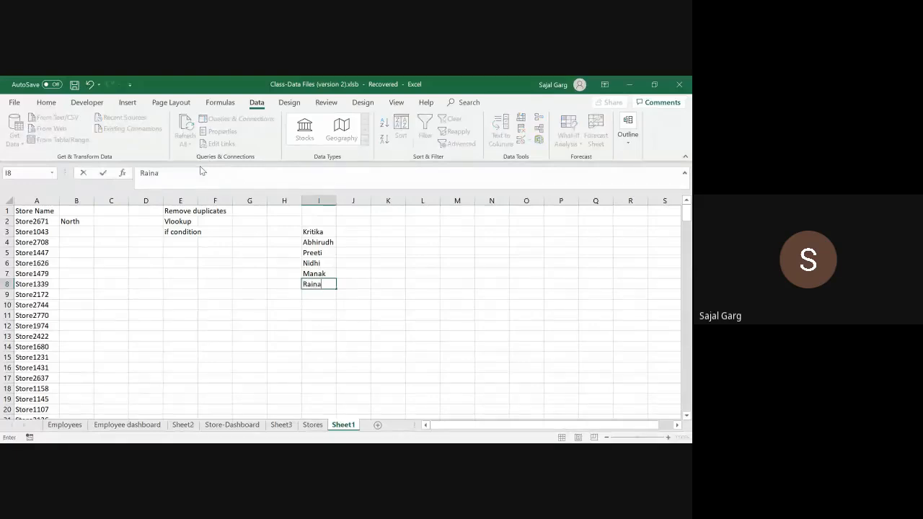
pyautogui.press('Tab')
pyautogui.write('Delhi')
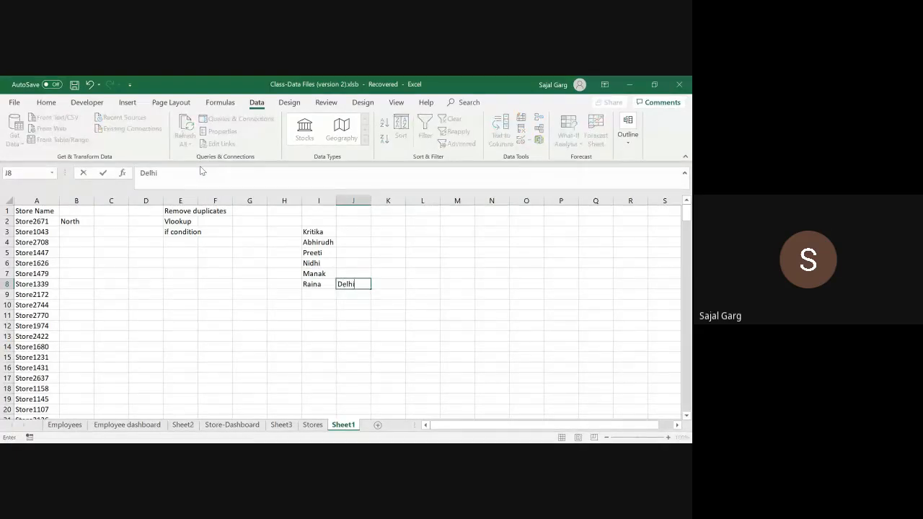
pyautogui.hotkey('alt', 'Tab')
pyautogui.hotkey('alt', 'Tab')
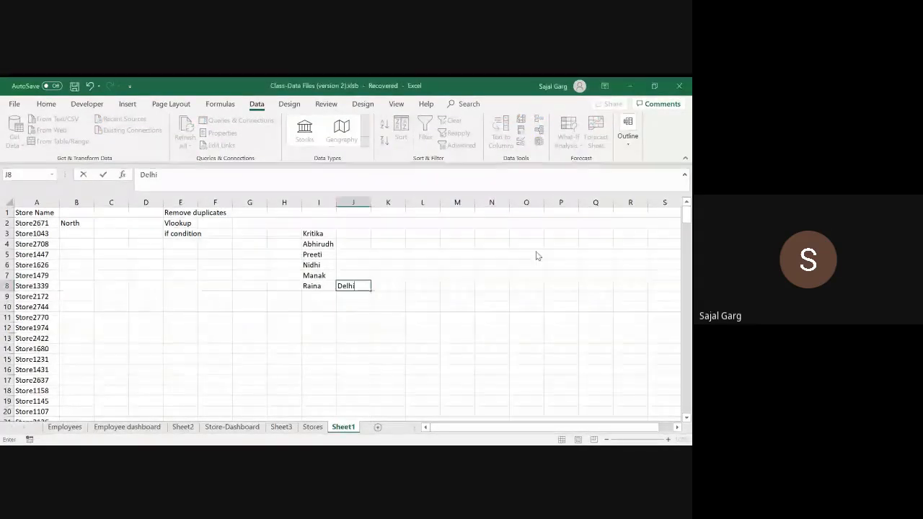
# Fill in the locations for the first two people, with Karnataka in J4 and J& K in J3.
pyautogui.click(359, 242)
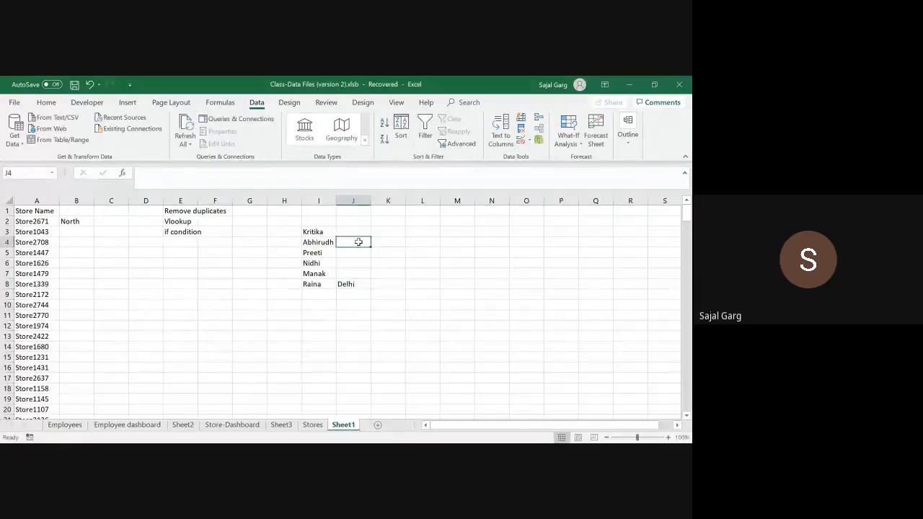
pyautogui.write('Karnataka')
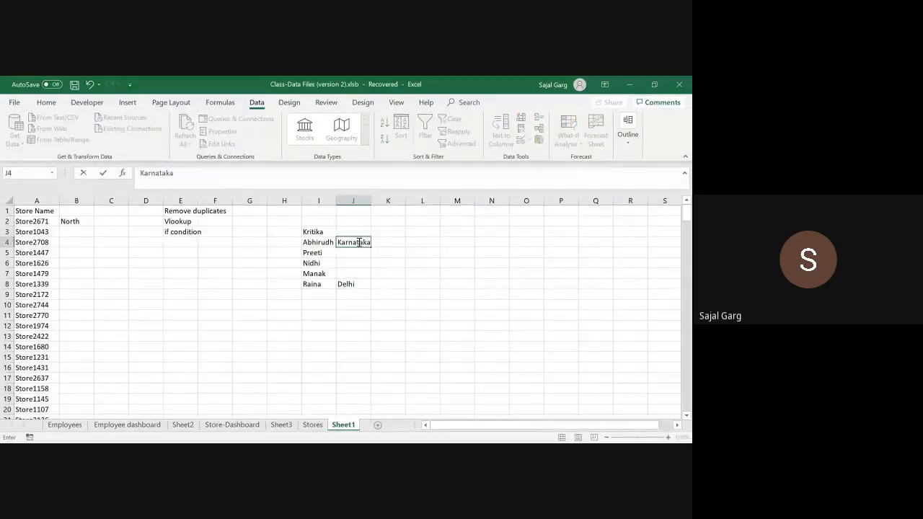
pyautogui.hotkey('ctrl', 'Return')
pyautogui.hotkey('alt', 'Tab')
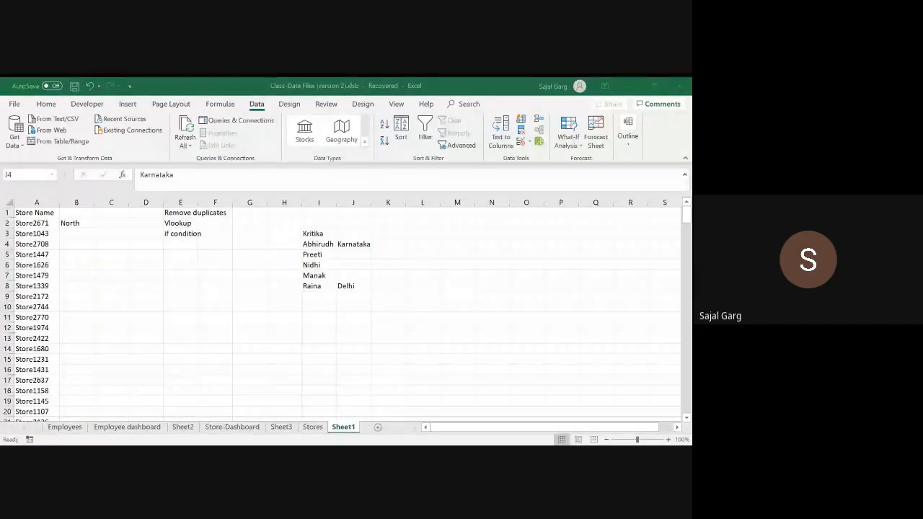
pyautogui.click(359, 243)
pyautogui.press('Up')
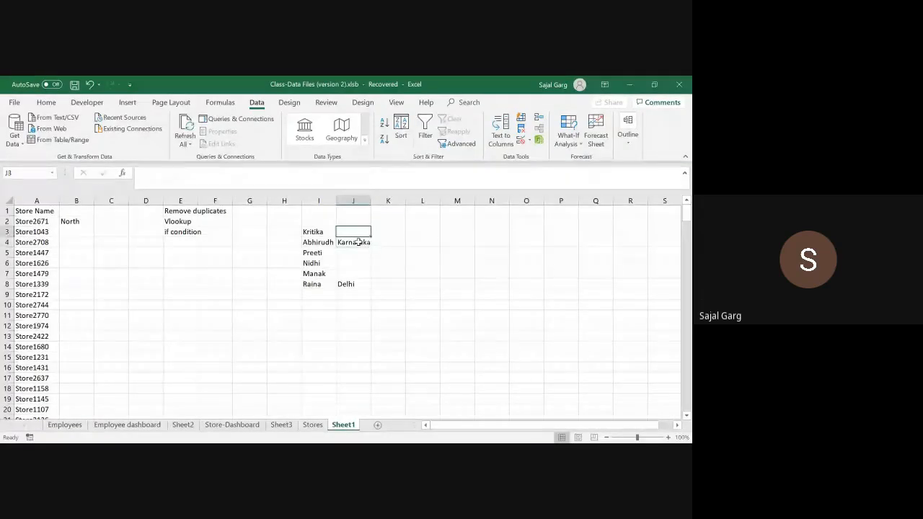
pyautogui.write('J& K')
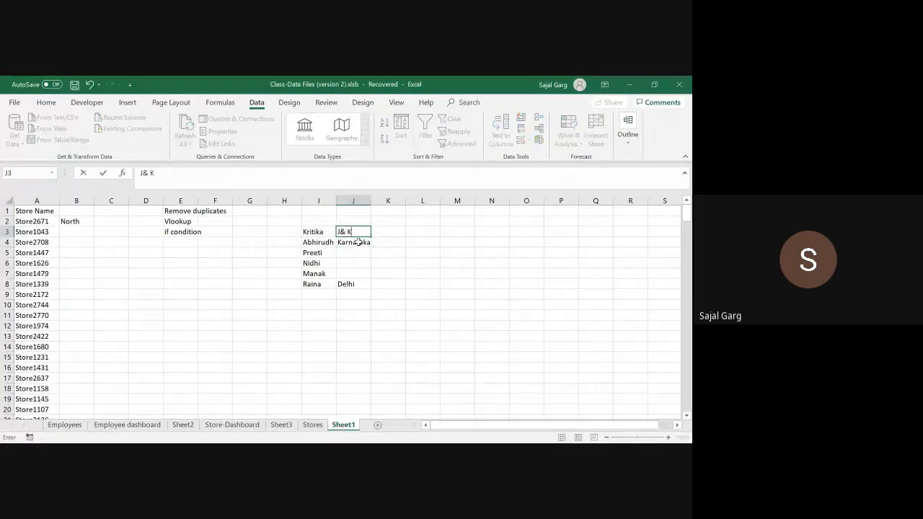
pyautogui.press('Return')
# Add a person's first name in cell I9 with Gujrat as the location in J9.
pyautogui.press('Left')
pyautogui.press('Down')
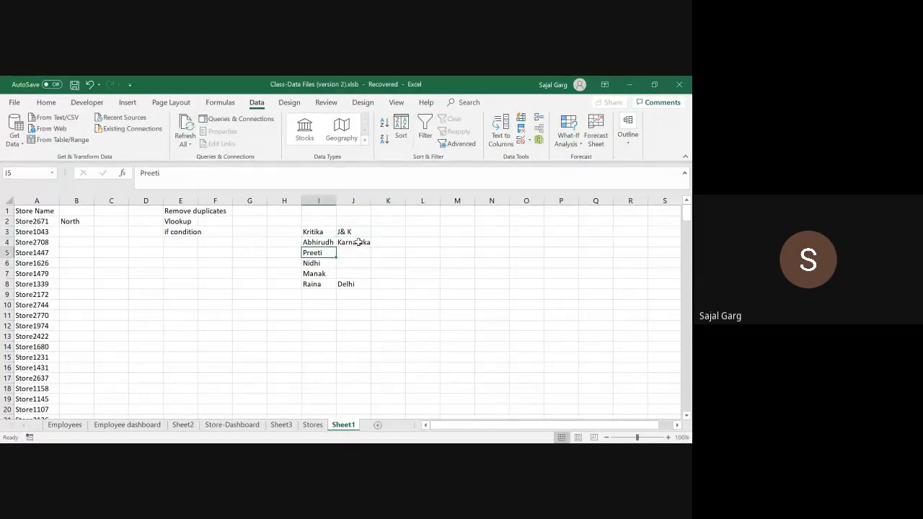
pyautogui.press('Down')
pyautogui.press('Right')
pyautogui.hotkey('alt', 'Tab')
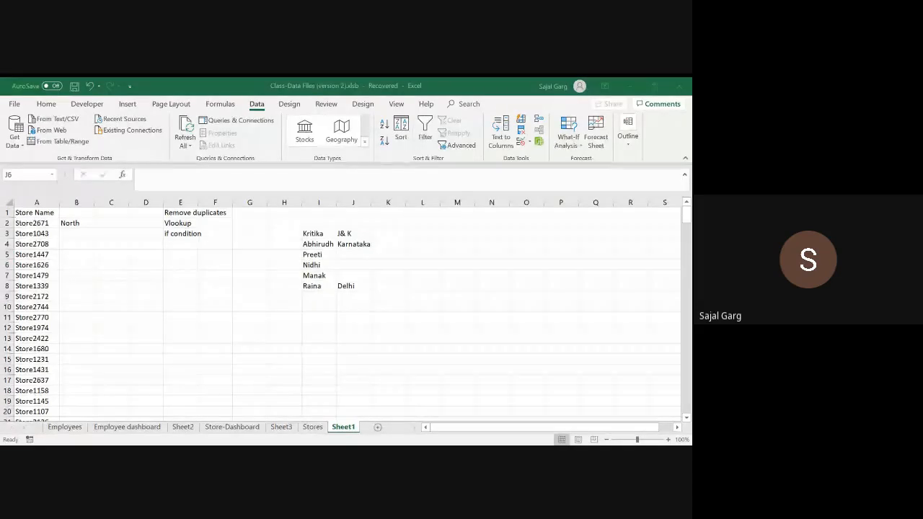
pyautogui.hotkey('alt', 'Tab')
pyautogui.press('Down')
pyautogui.press('Down')
pyautogui.press('Down')
pyautogui.press('Left')
pyautogui.write('Heta')
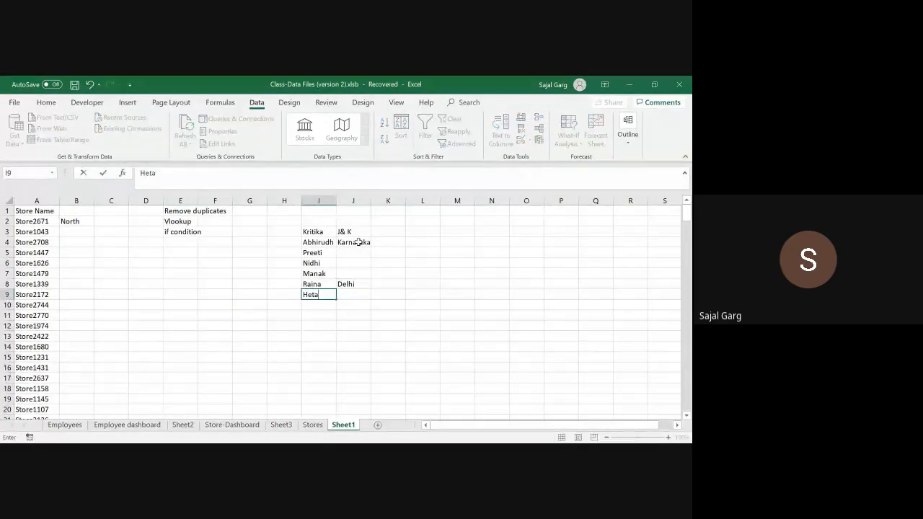
pyautogui.write('l')
pyautogui.press('Tab')
pyautogui.write('Gujrat')
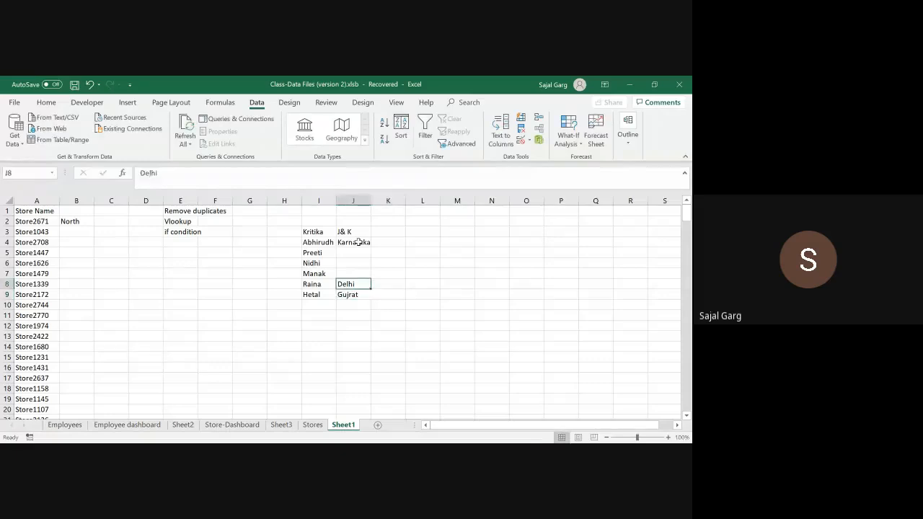
# Add a person's first name in cell I10 with Chattisgarh as the location in J10.
pyautogui.press('Up')
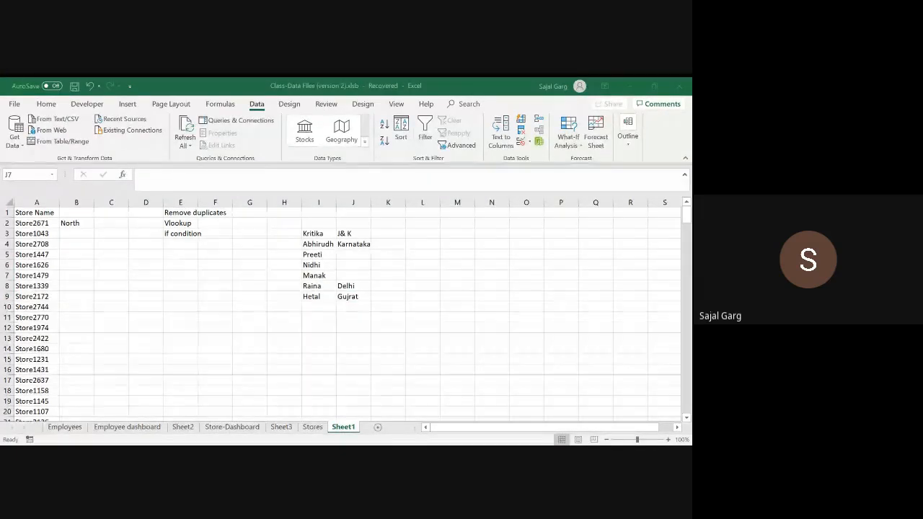
pyautogui.press('Down')
pyautogui.press('Down')
pyautogui.press('Down')
pyautogui.press('Left')
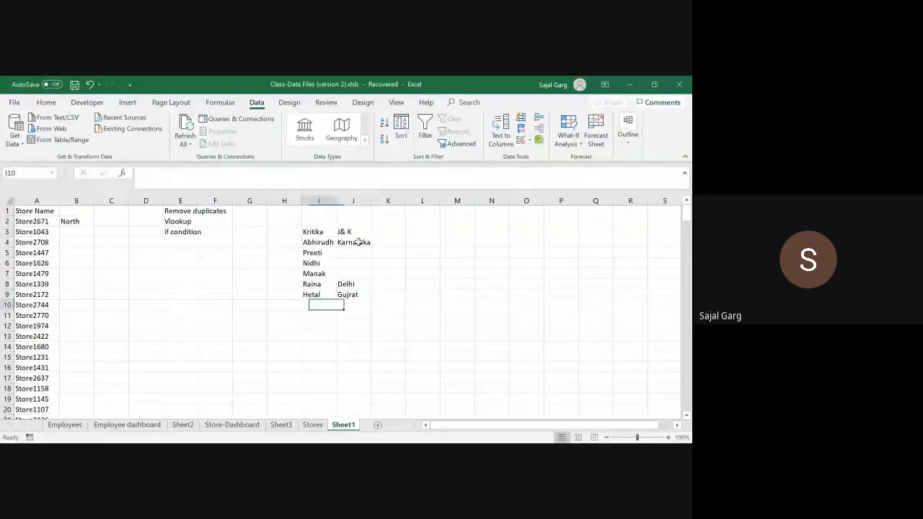
pyautogui.write('Palaas')
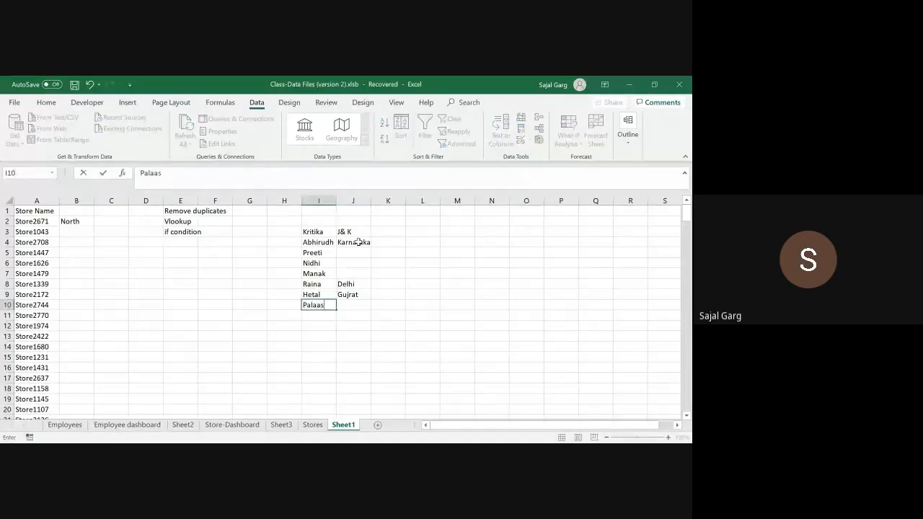
pyautogui.write('h')
pyautogui.press('Tab')
pyautogui.write('Chat')
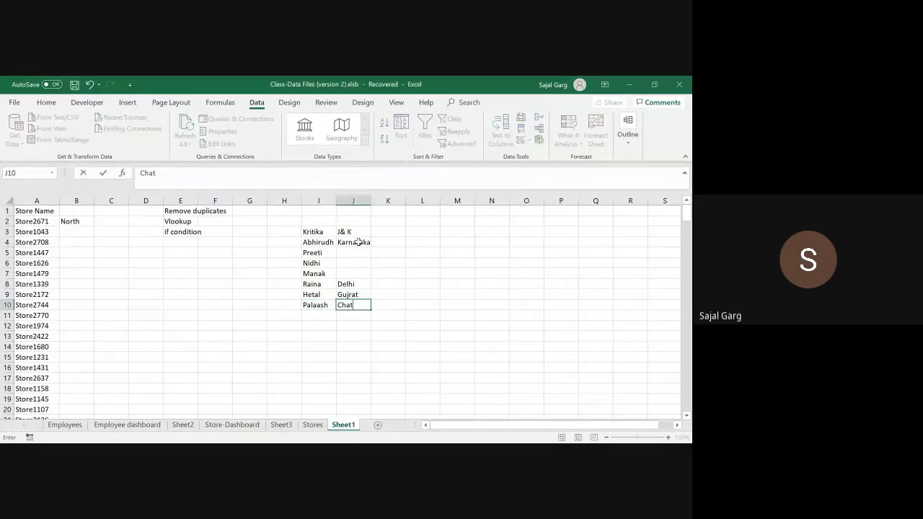
pyautogui.write('tisgarh')
pyautogui.hotkey('ctrl', 'Return')
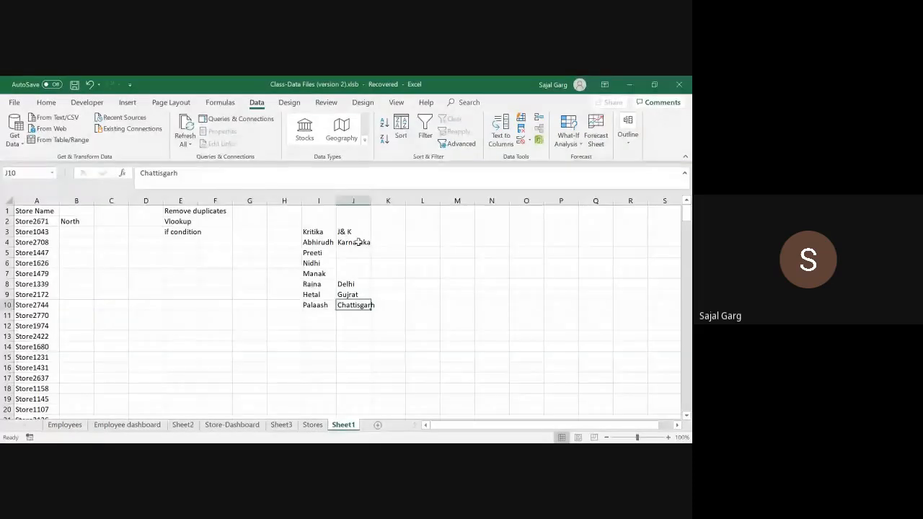
# Add a person's first name in cell I11 with Delhi as the location in J11.
pyautogui.press('Return')
pyautogui.press('Left')
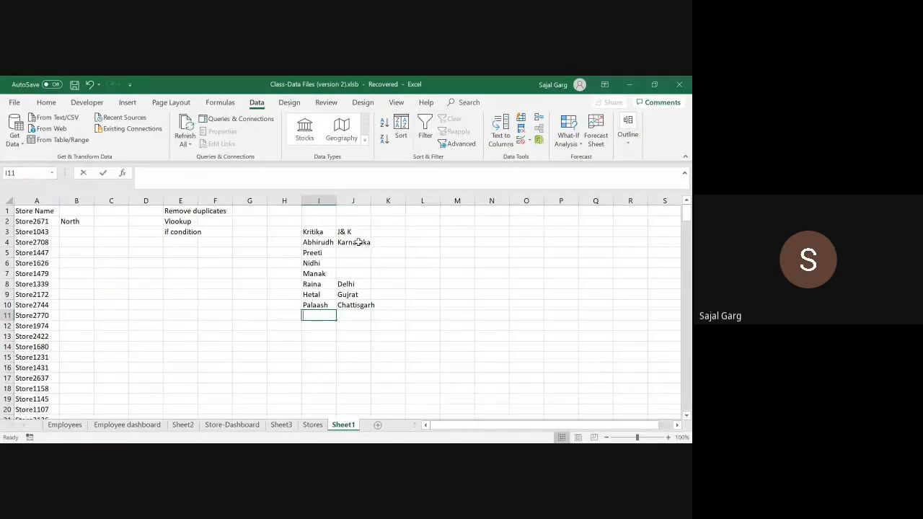
pyautogui.write('Kartik')
pyautogui.press('Tab')
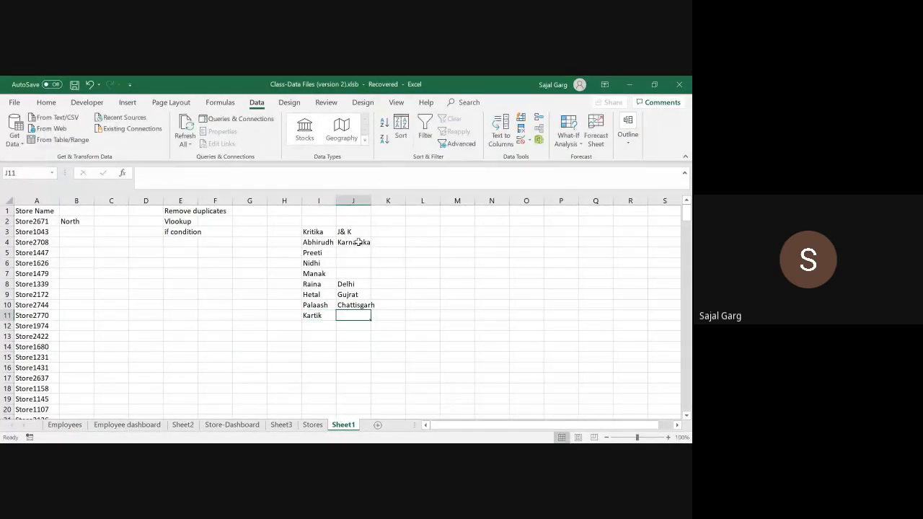
pyautogui.write('Delhi')
pyautogui.press('Tab')
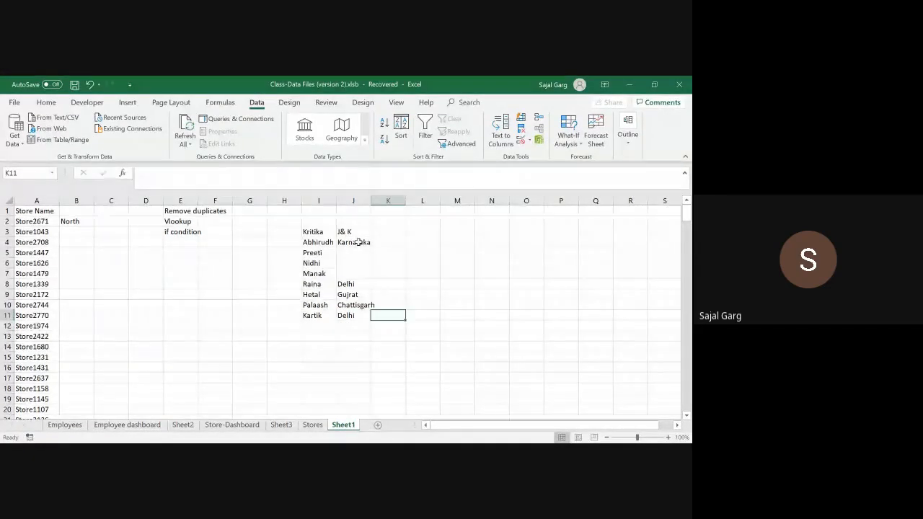
# Add a person's first name in cell I12, fixing its spelling, and enter Delhi as the location in J12.
pyautogui.press('Return')
pyautogui.write('GH')
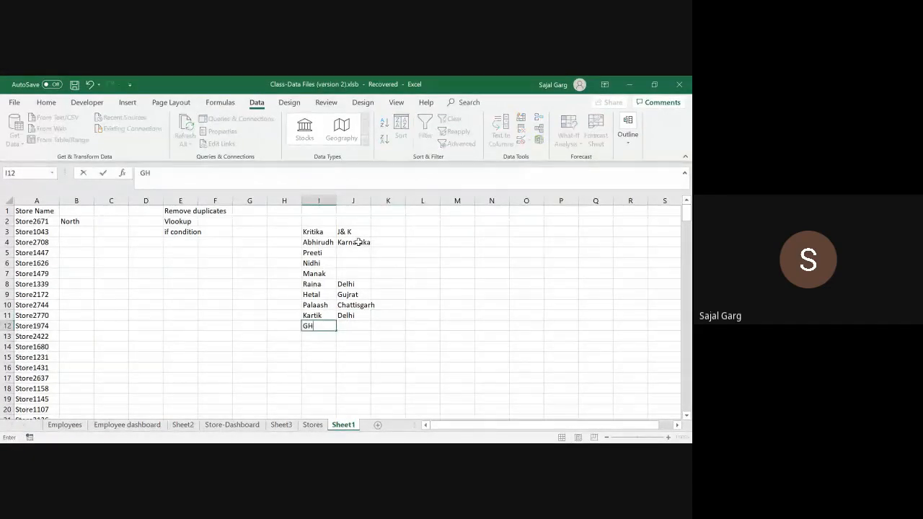
pyautogui.write('anoist')
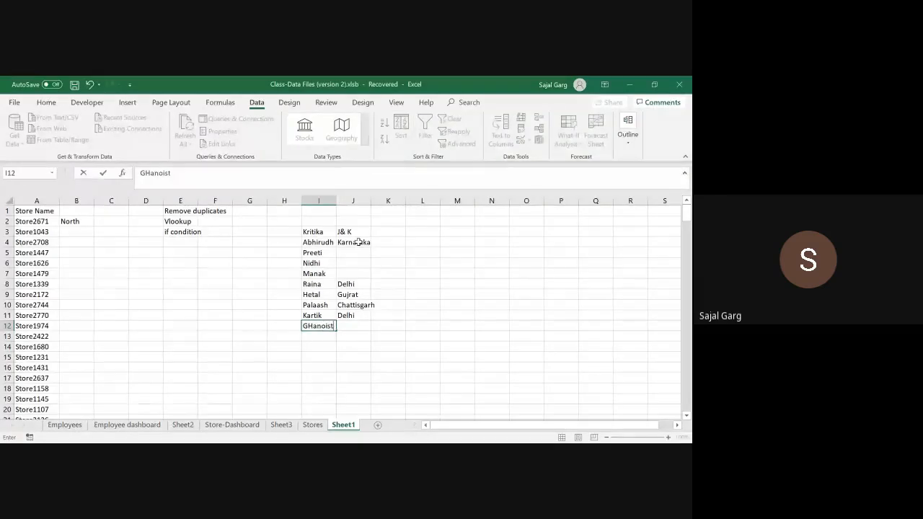
pyautogui.press('BackSpace')
pyautogui.press('BackSpace')
pyautogui.press('BackSpace')
pyautogui.press('BackSpace')
pyautogui.write('isth')
pyautogui.press('Tab')
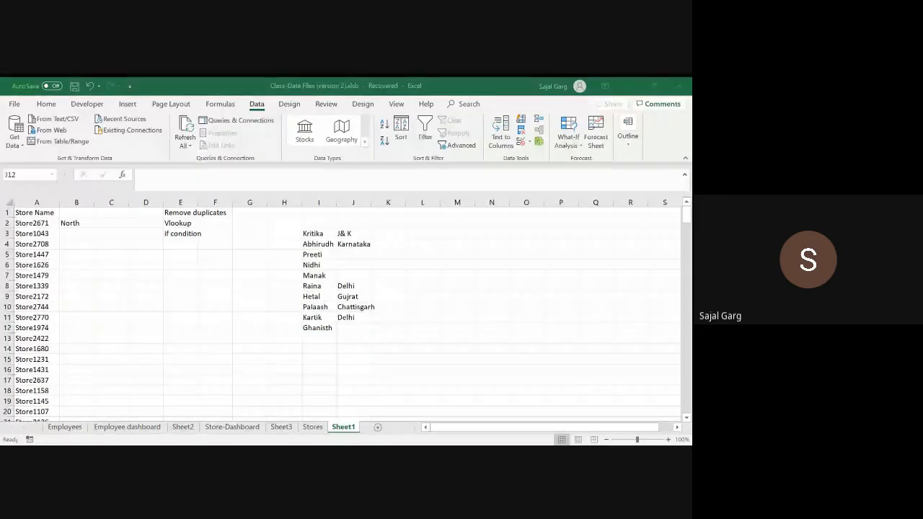
pyautogui.hotkey('alt', 'Tab')
pyautogui.hotkey('alt', 'Tab')
pyautogui.write('Delhi')
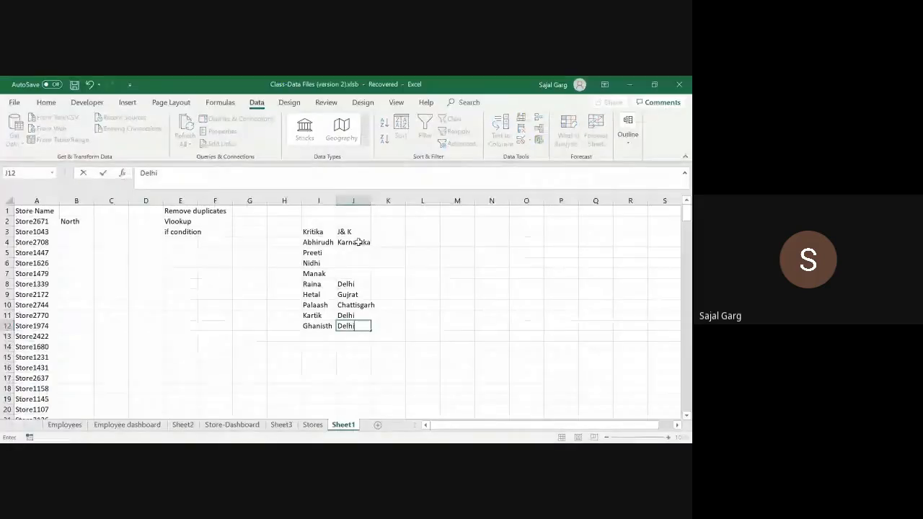
# Enter Delhi as the location in cell J6.
pyautogui.press('Tab')
pyautogui.press('Up')
pyautogui.press('Up')
pyautogui.press('Up')
pyautogui.press('Up')
pyautogui.press('Up')
pyautogui.press('Up')
pyautogui.press('Left')
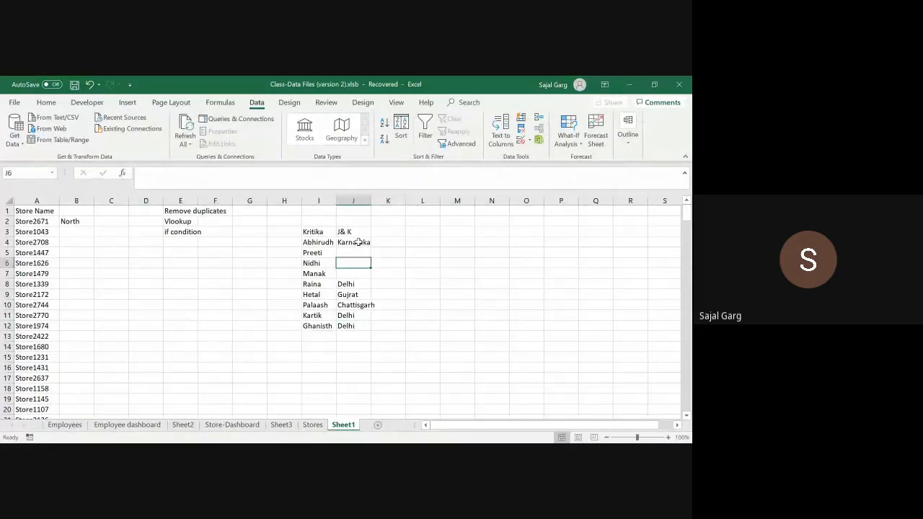
pyautogui.write('Delhi')
pyautogui.press('Tab')
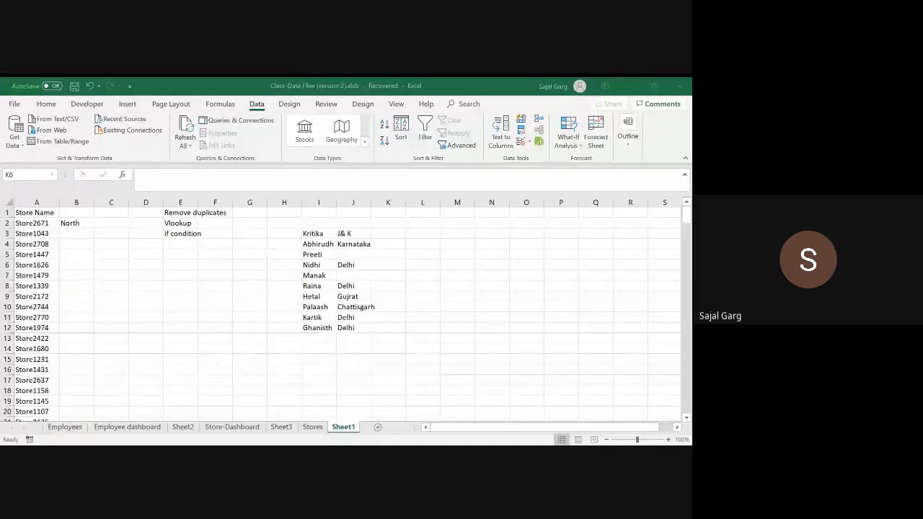
# Fill in Delhi as the location in cell J5.
pyautogui.press('Left')
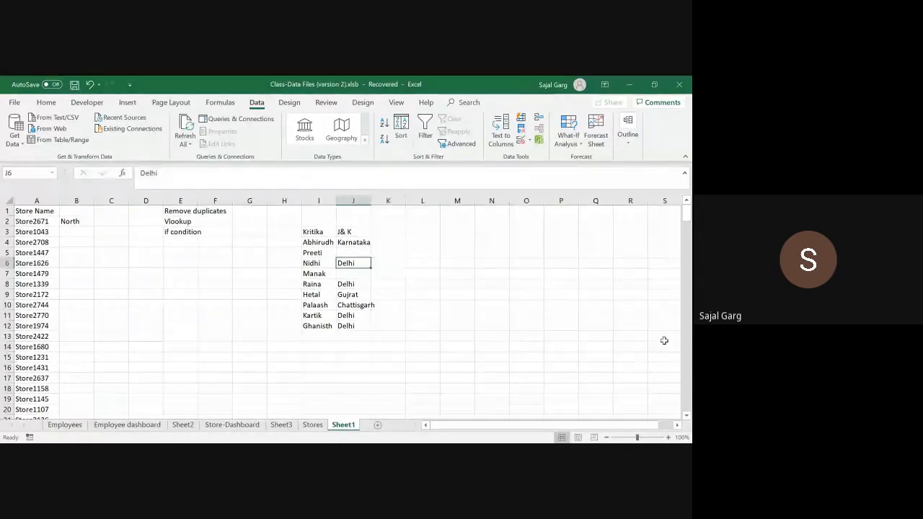
pyautogui.press('Up')
pyautogui.write('D')
pyautogui.press('Tab')
# Enter Delhi as the location in cell J7 and autofit the width of column J.
pyautogui.press('Down')
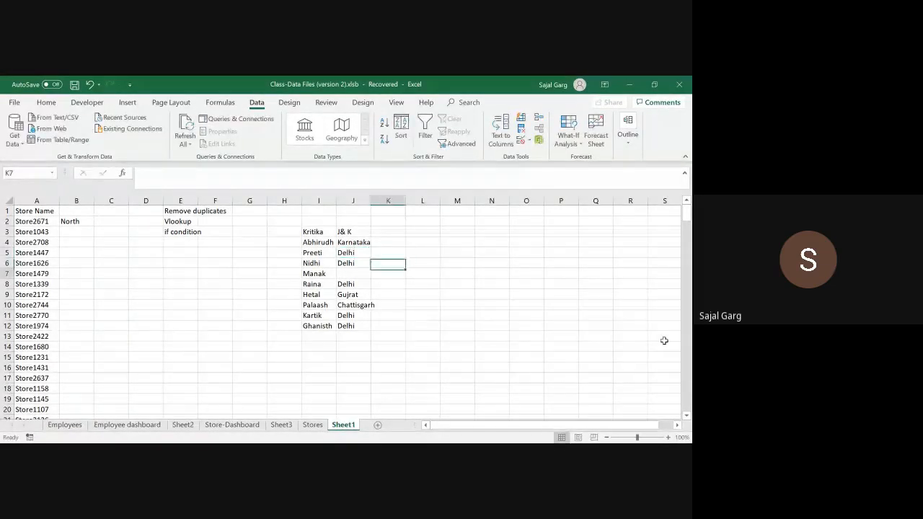
pyautogui.press('Down')
pyautogui.press('Left')
pyautogui.write('D')
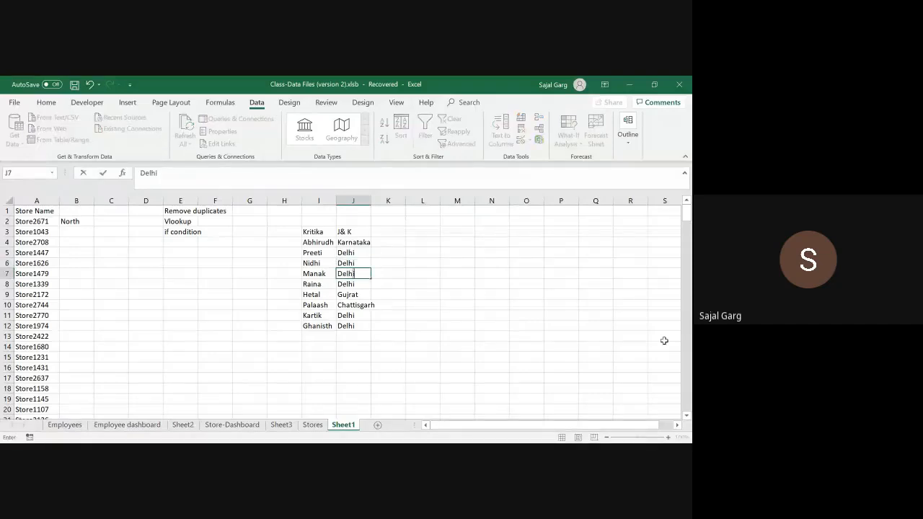
pyautogui.press('Tab')
pyautogui.press('Left')
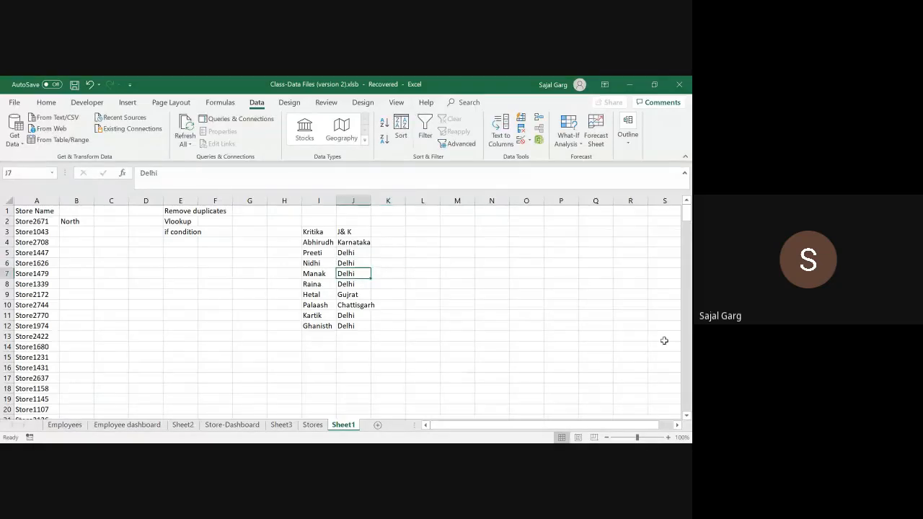
pyautogui.doubleClick(370, 200)
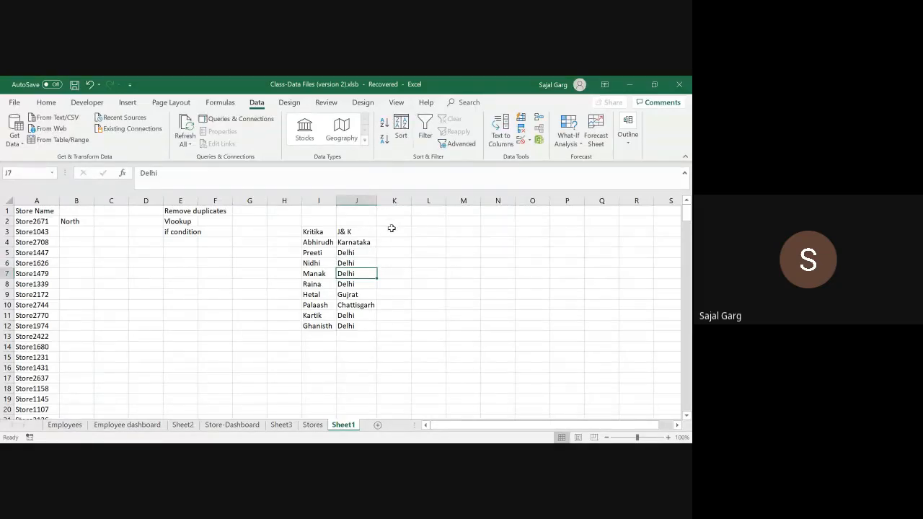
pyautogui.click(391, 231)
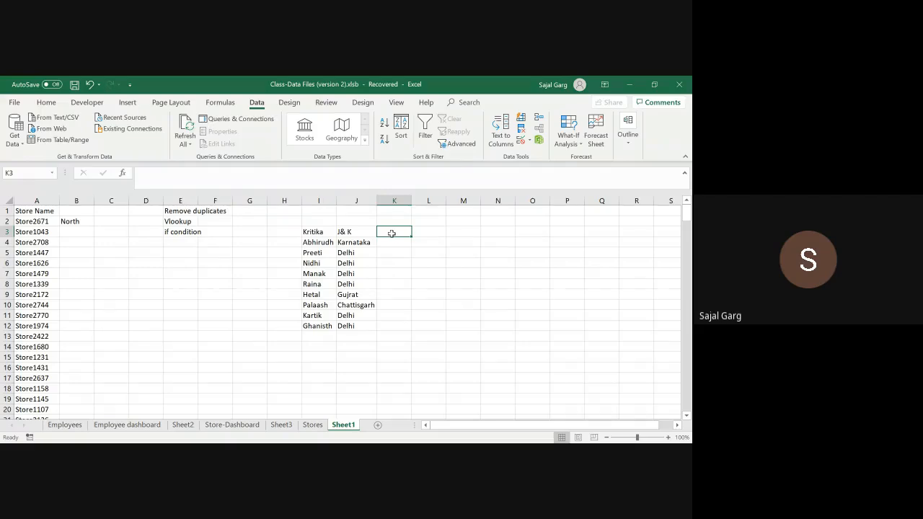
pyautogui.write('S')
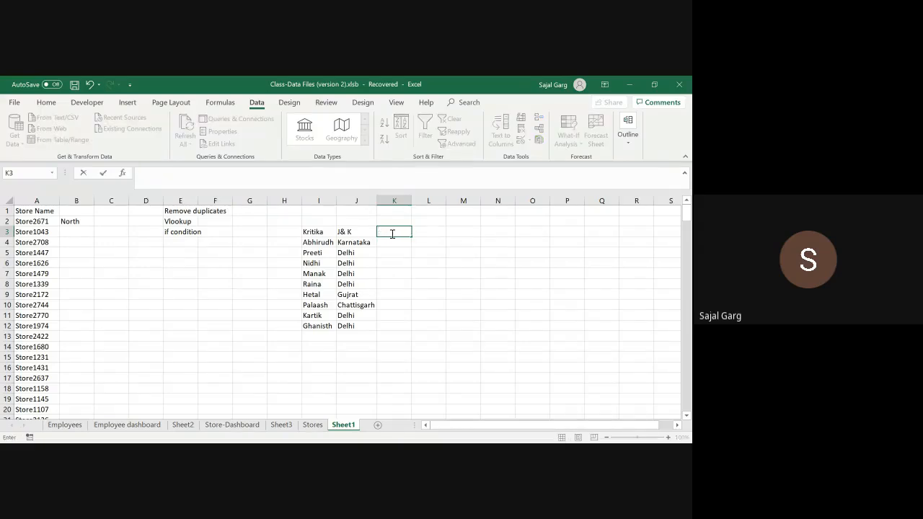
pyautogui.press('Escape')
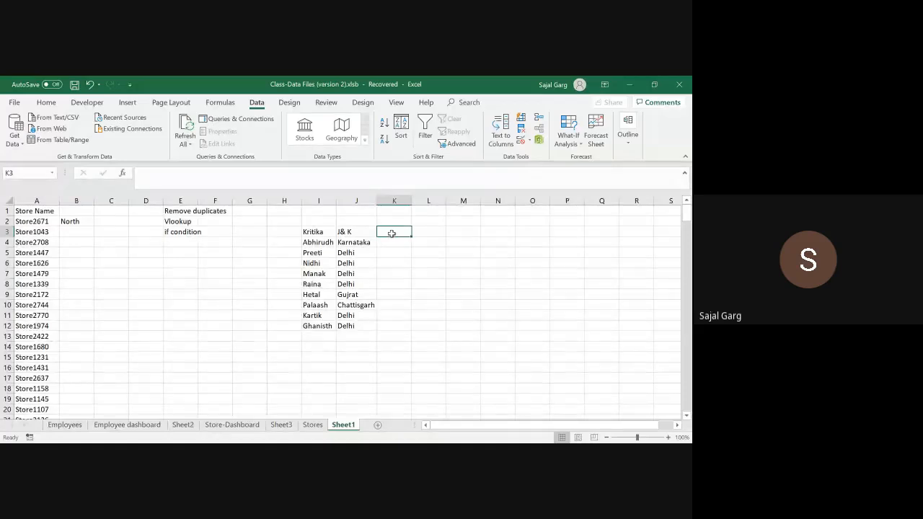
# Add the column headers Name, State and Population in cells I2 to K2.
pyautogui.press('Up')
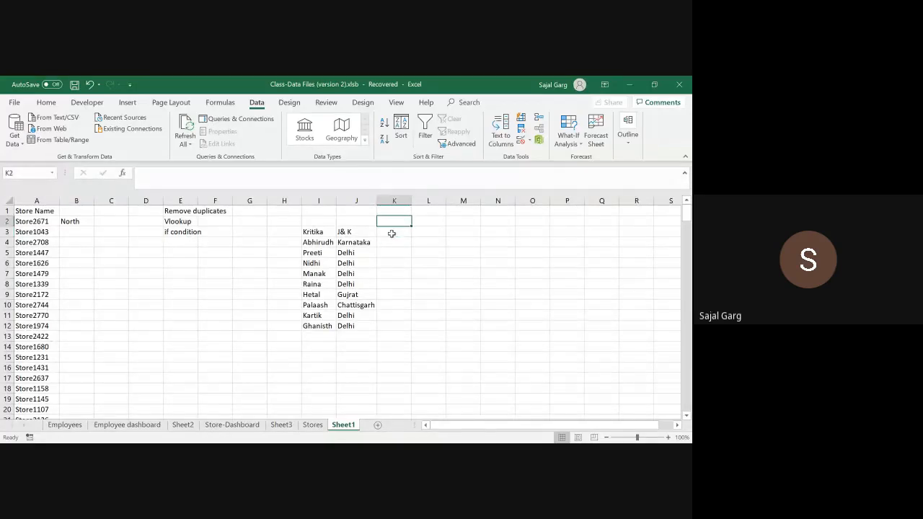
pyautogui.press('Left')
pyautogui.press('Left')
pyautogui.write('Name')
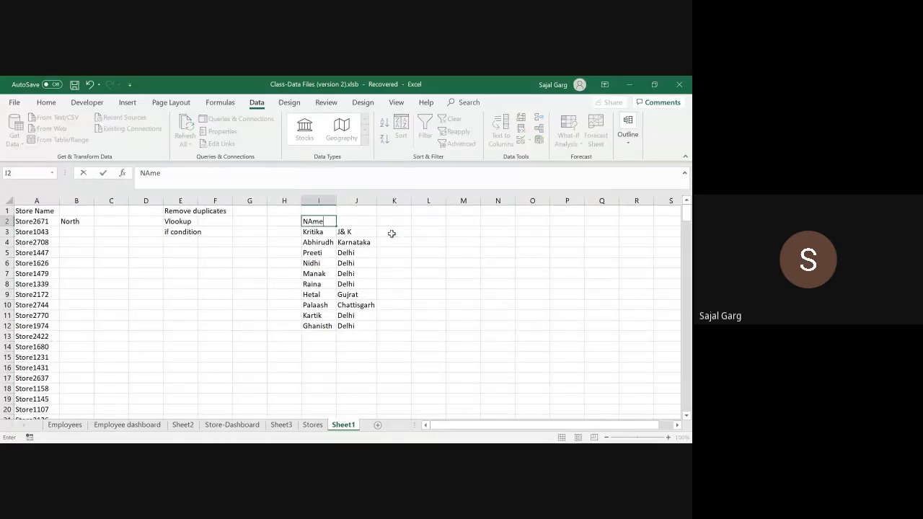
pyautogui.press('Tab')
pyautogui.write('S')
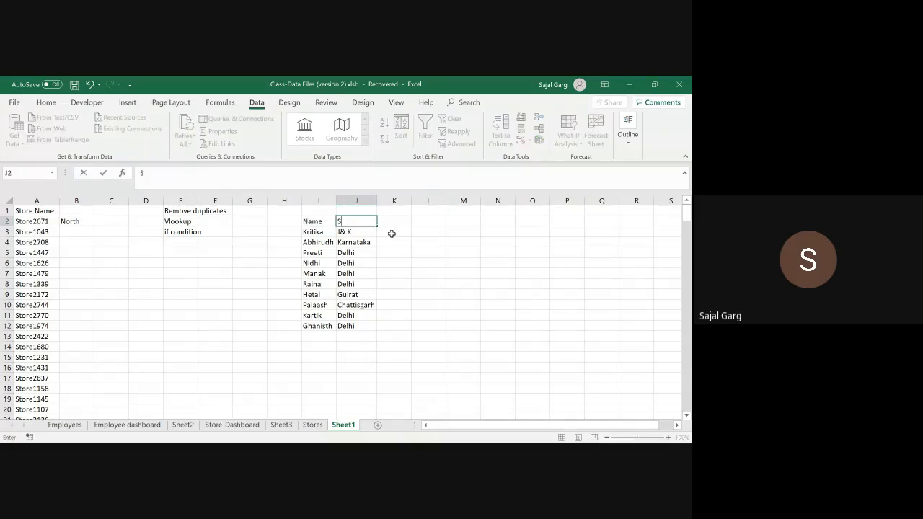
pyautogui.write('tate')
pyautogui.press('Tab')
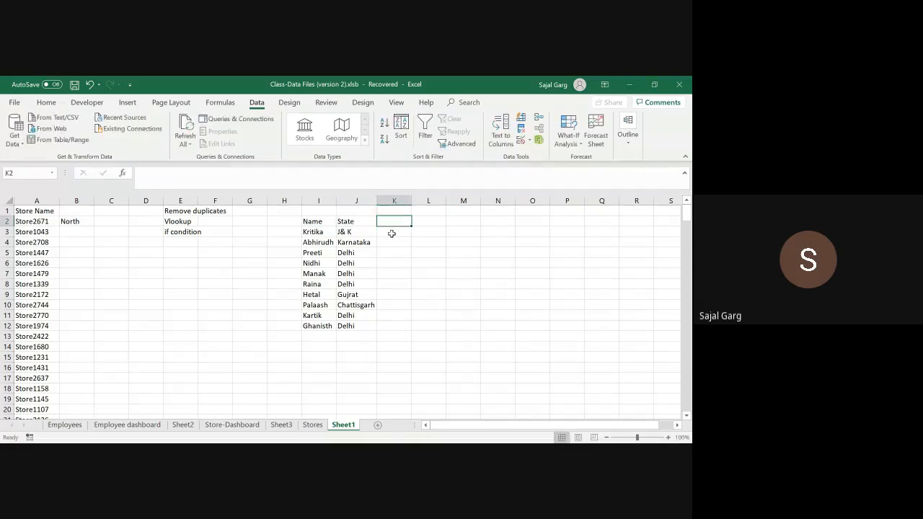
pyautogui.write('Populati')
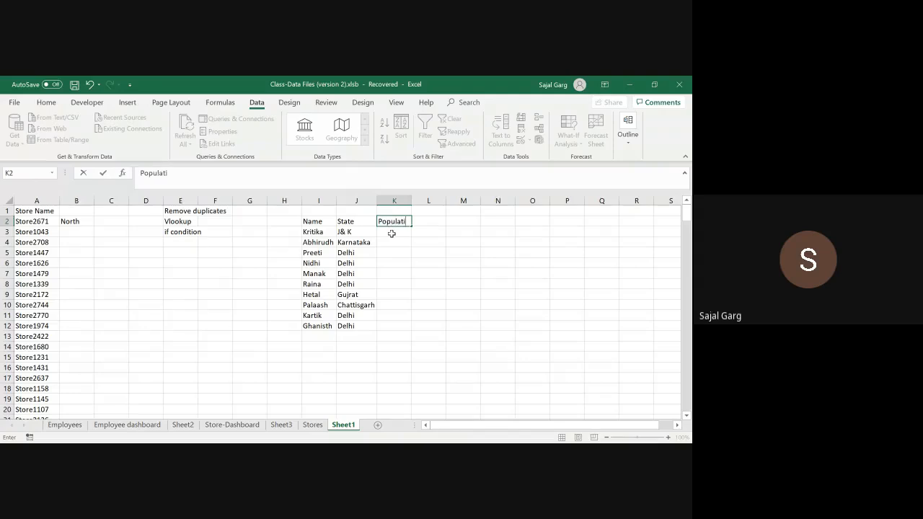
pyautogui.write('on')
# Enter the populations 1234, 43456 and 5677 in cells K3 to K5.
pyautogui.click(392, 233)
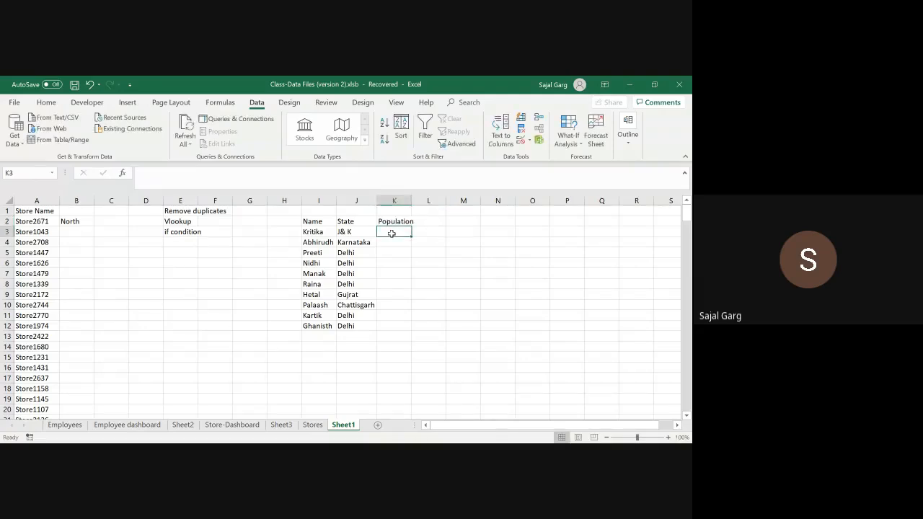
pyautogui.write('1234')
pyautogui.press('Return')
pyautogui.write('4')
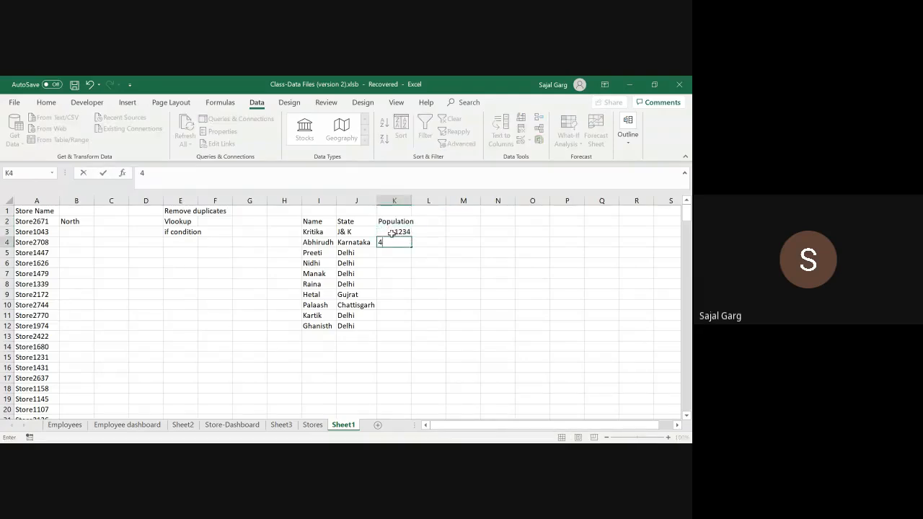
pyautogui.write('3456')
pyautogui.press('Return')
pyautogui.write('5')
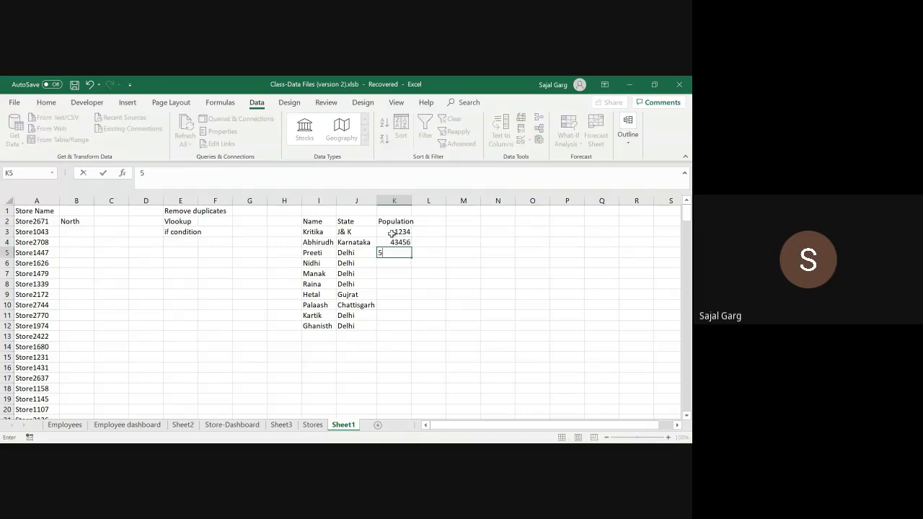
pyautogui.write('677')
pyautogui.press('Return')
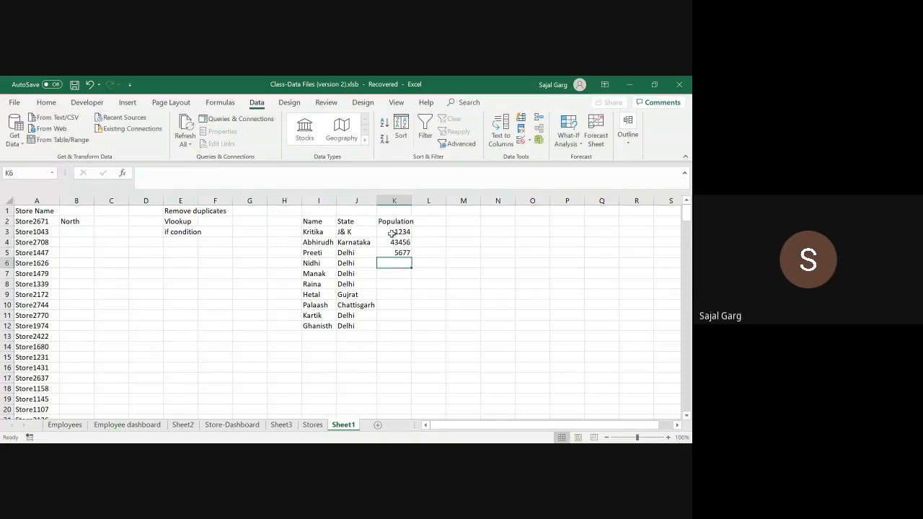
# Copy the Delhi population from K5 into cells K6 to K8.
pyautogui.press('Up')
pyautogui.hotkey('shift', 'Down')
pyautogui.hotkey('shift', 'Down')
pyautogui.hotkey('shift', 'Down')
pyautogui.hotkey('shift', 'Down')
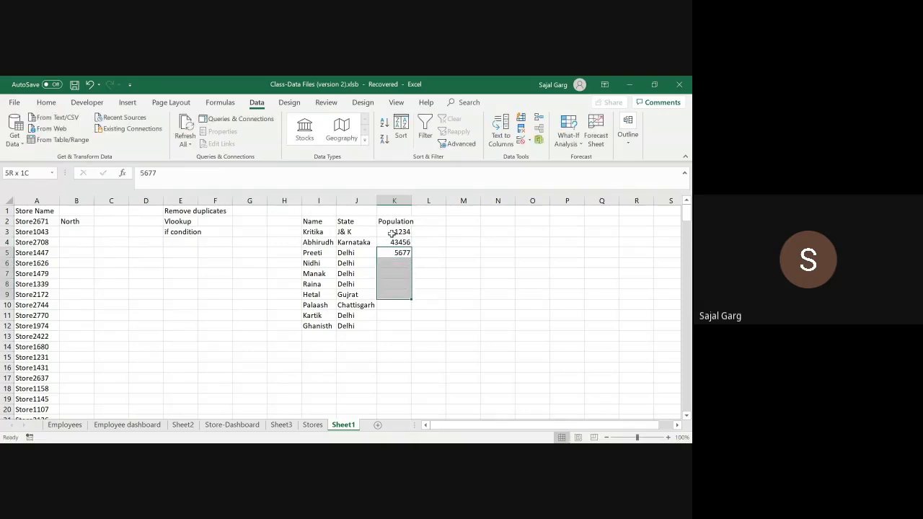
pyautogui.hotkey('shift', 'Up')
pyautogui.hotkey('shift', 'Up')
pyautogui.hotkey('shift', 'Up')
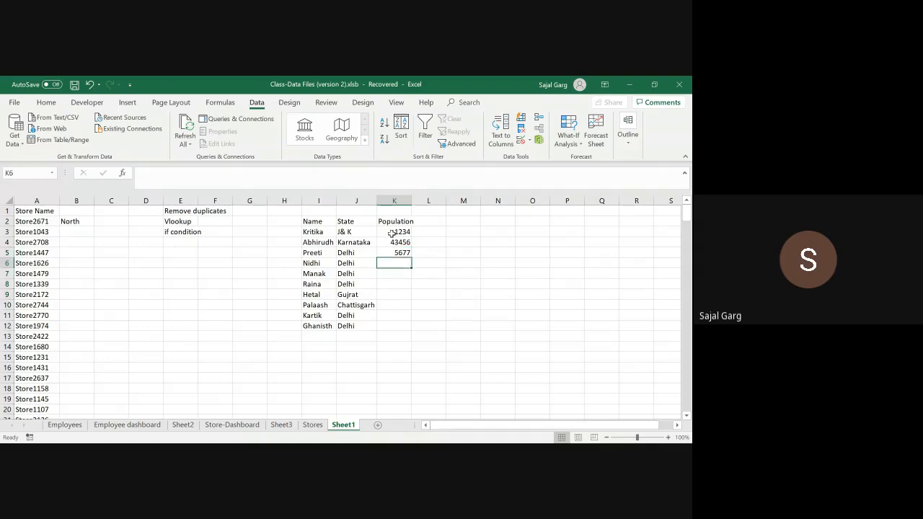
pyautogui.hotkey('ctrl', 'c')
pyautogui.hotkey('shift', 'Down')
pyautogui.hotkey('shift', 'Down')
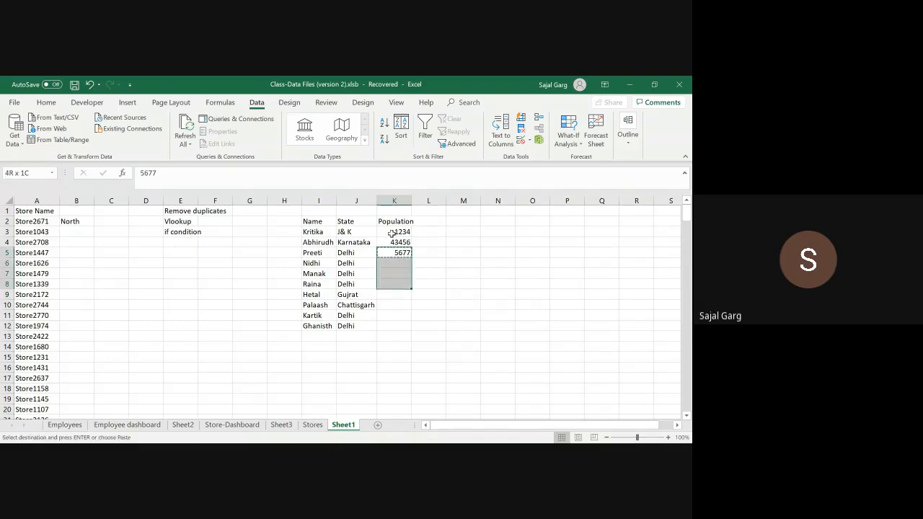
pyautogui.hotkey('ctrl', 'v')
# Paste the copied Delhi population into cells K11 and K12.
pyautogui.press('Down')
pyautogui.press('Down')
pyautogui.press('Down')
pyautogui.press('Down')
pyautogui.press('Down')
pyautogui.hotkey('shift', 'Down')
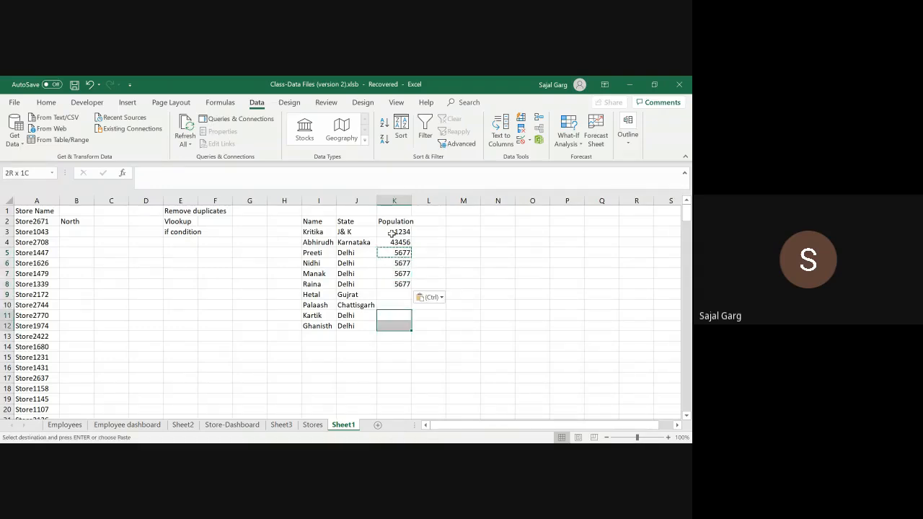
pyautogui.hotkey('ctrl', 'v')
# Enter the population 8668 for Gujrat in K9 and 67575 for Chattisgarh in K10.
pyautogui.press('Up')
pyautogui.press('Up')
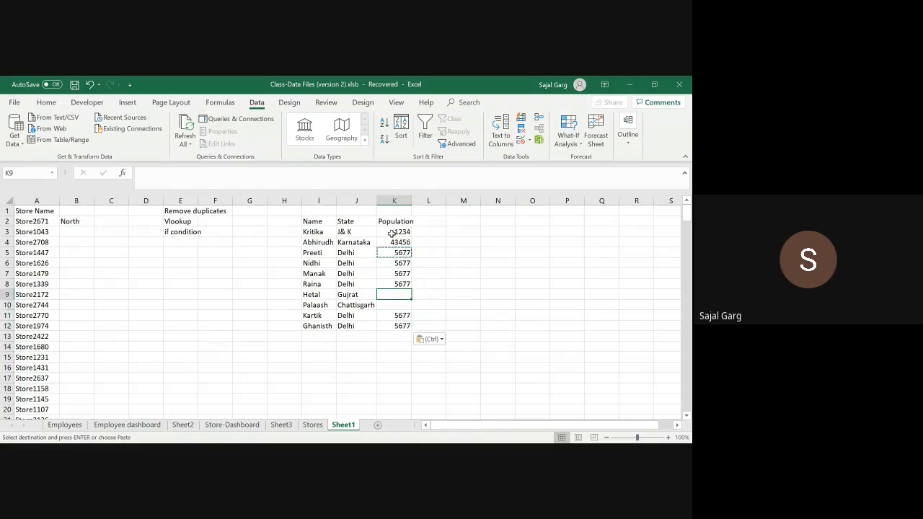
pyautogui.write('8668')
pyautogui.press('Return')
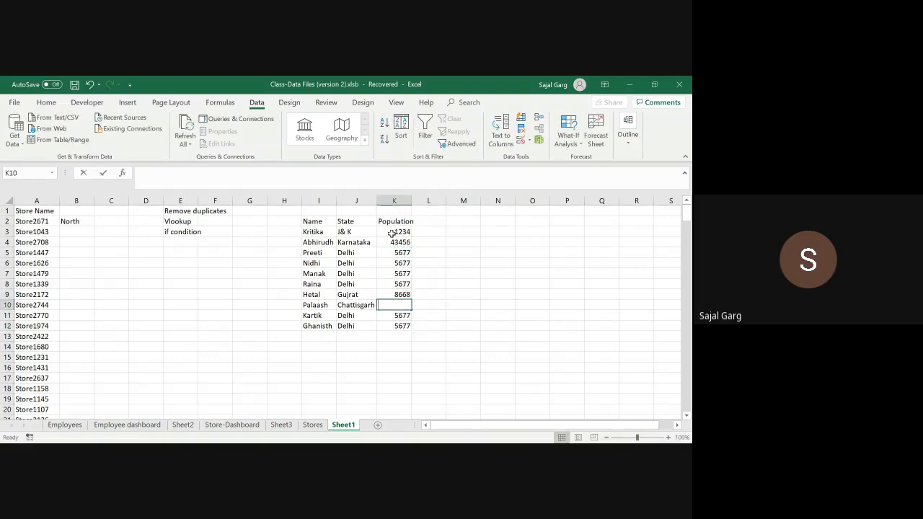
pyautogui.write('67575')
pyautogui.press('Tab')
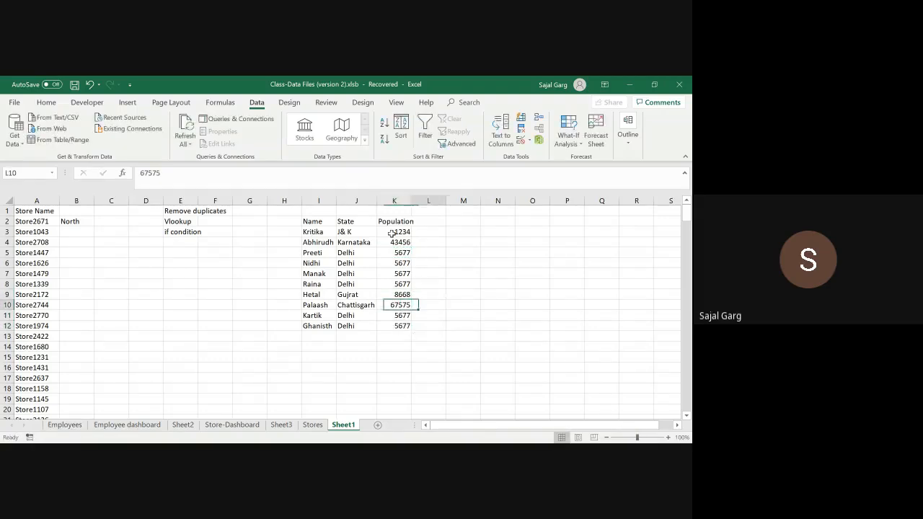
# Write the question "Whats the population of region in which" followed by the first name from I6 and "lives" in cell N2.
pyautogui.press('Right')
pyautogui.press('Right')
pyautogui.press('Up')
pyautogui.press('Up')
pyautogui.press('Up')
pyautogui.press('Up')
pyautogui.press('Up')
pyautogui.press('Up')
pyautogui.press('Up')
pyautogui.press('Up')
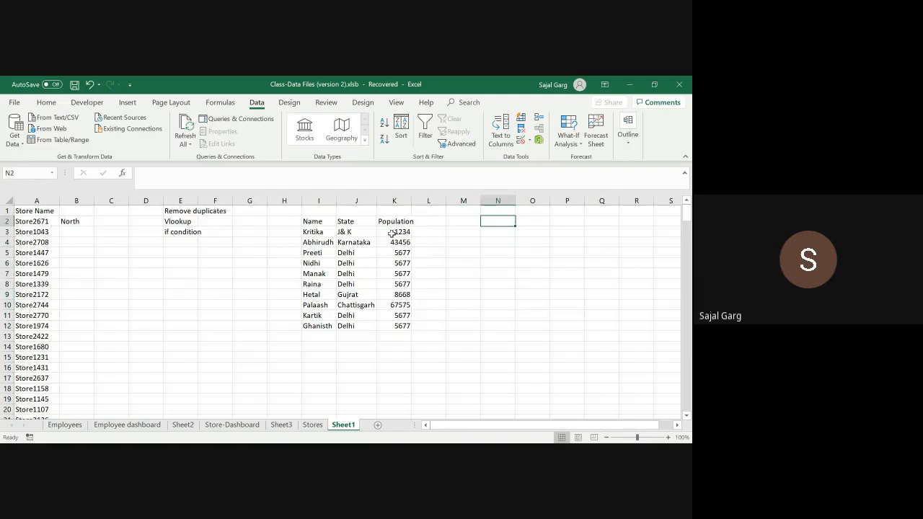
pyautogui.write('Whats the p')
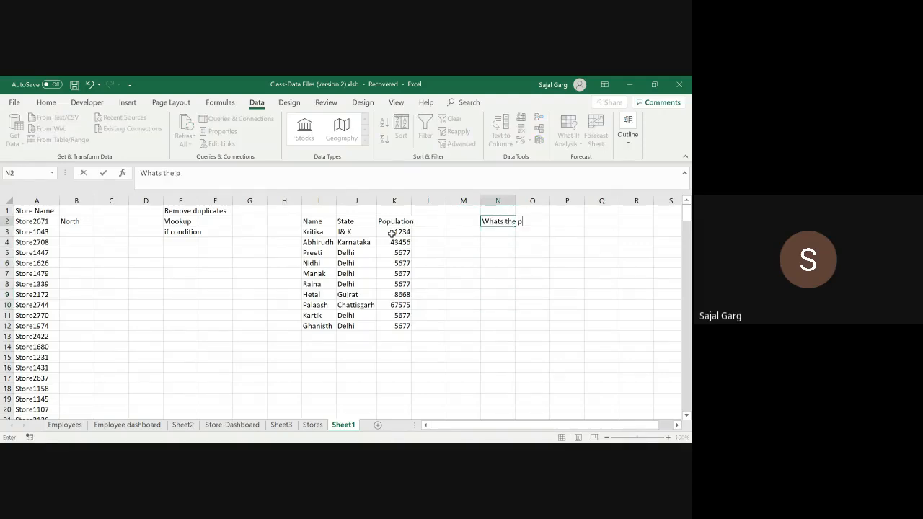
pyautogui.write('opulation of regi')
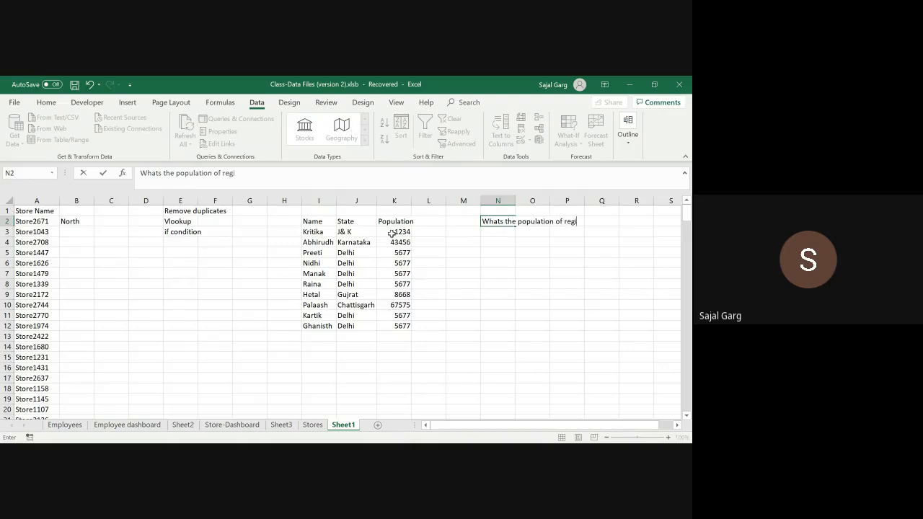
pyautogui.write('on in which Nidh')
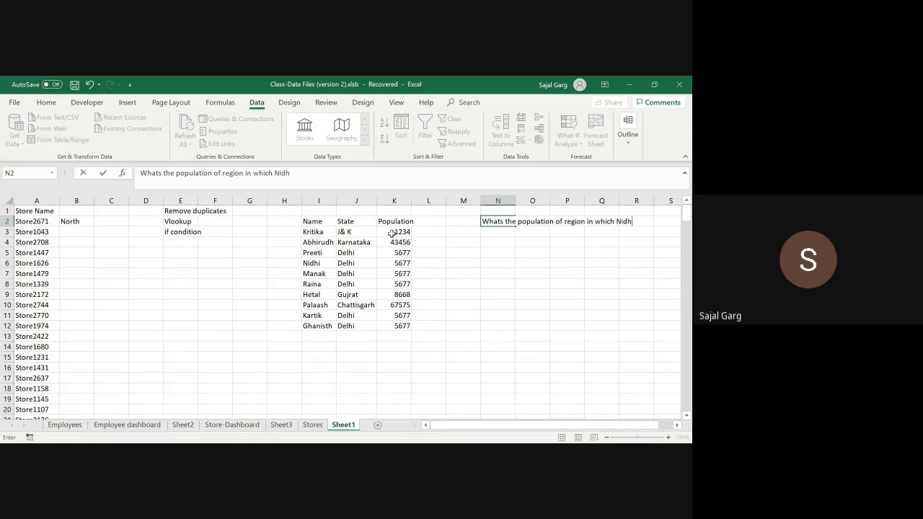
pyautogui.write('i lives')
# Enter a question mark in cell N22 and return to the question in N2.
pyautogui.press('pagedown')
pyautogui.write('?')
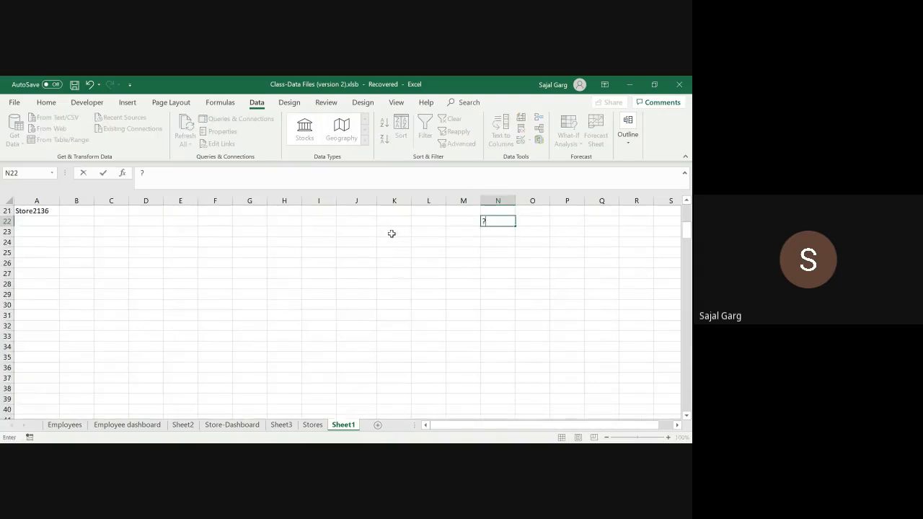
pyautogui.press('Up')
pyautogui.press('pageup')
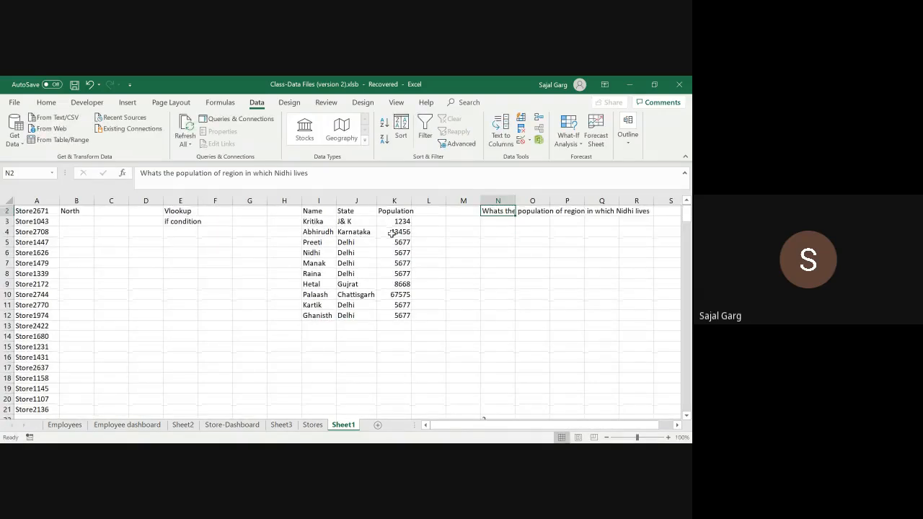
# Append a question mark to the question in N2 and autofit the width of column N.
pyautogui.click(331, 174)
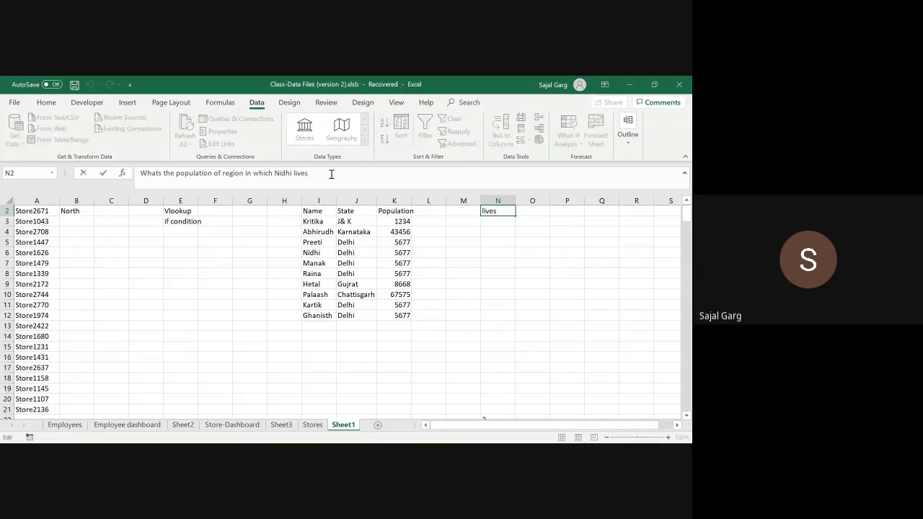
pyautogui.write('?')
pyautogui.press('Tab')
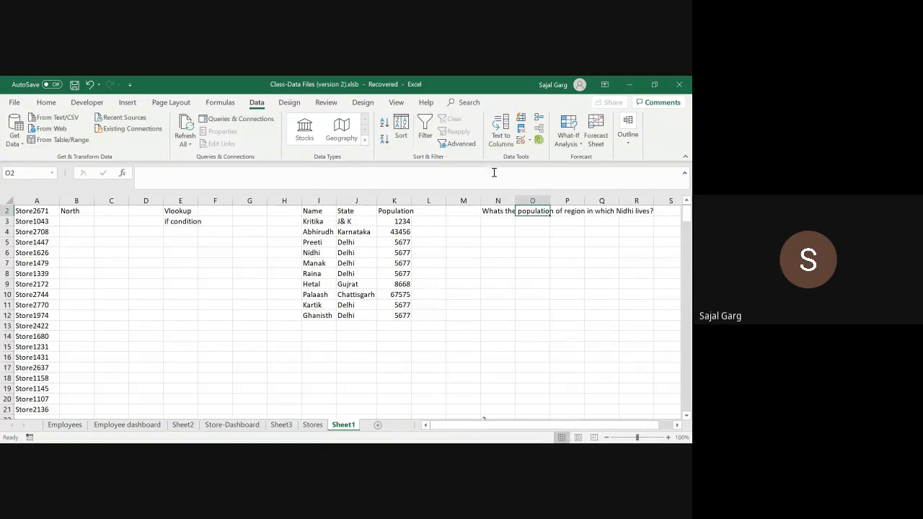
pyautogui.doubleClick(514, 201)
pyautogui.click(517, 214)
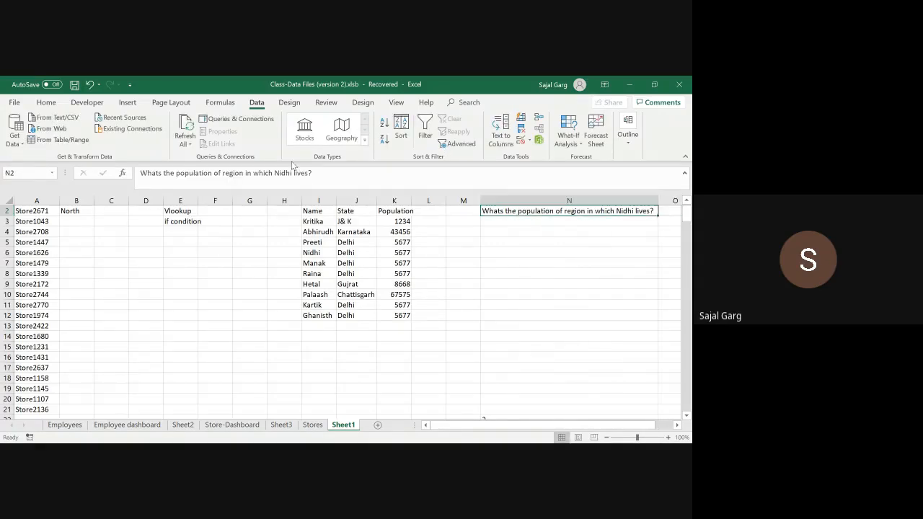
# Highlight the question in cell N2 with a yellow fill.
pyautogui.click(50, 105)
pyautogui.click(118, 142)
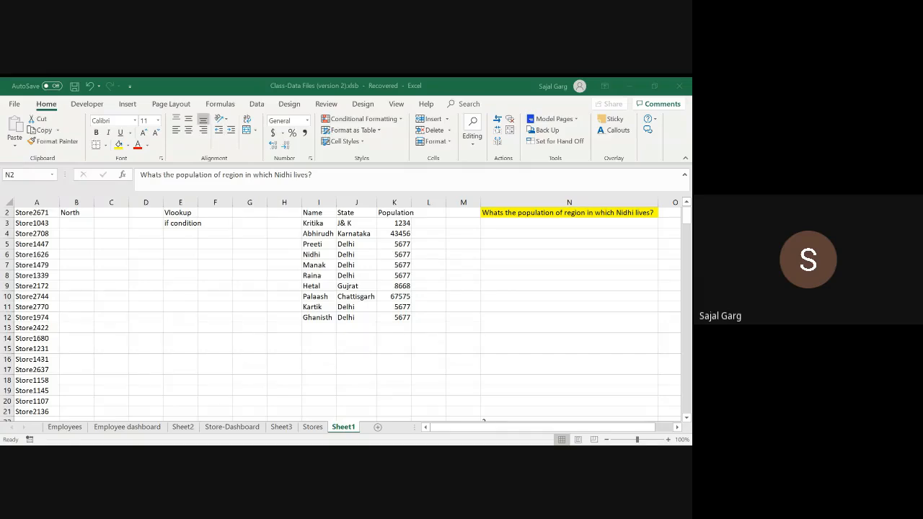
# Filter the Name column of the example table to the person named in the N2 question and select that person's population.
pyautogui.click(321, 213)
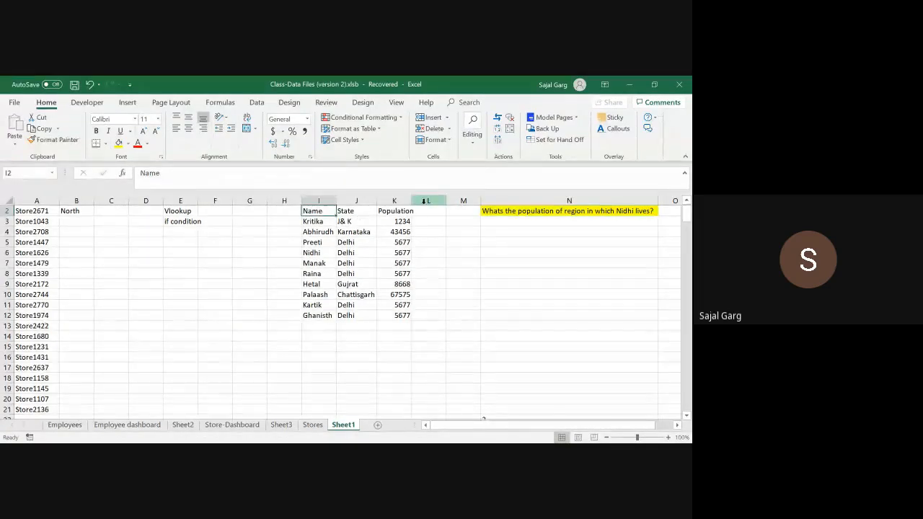
pyautogui.hotkey('ctrl', 'shift', 'l')
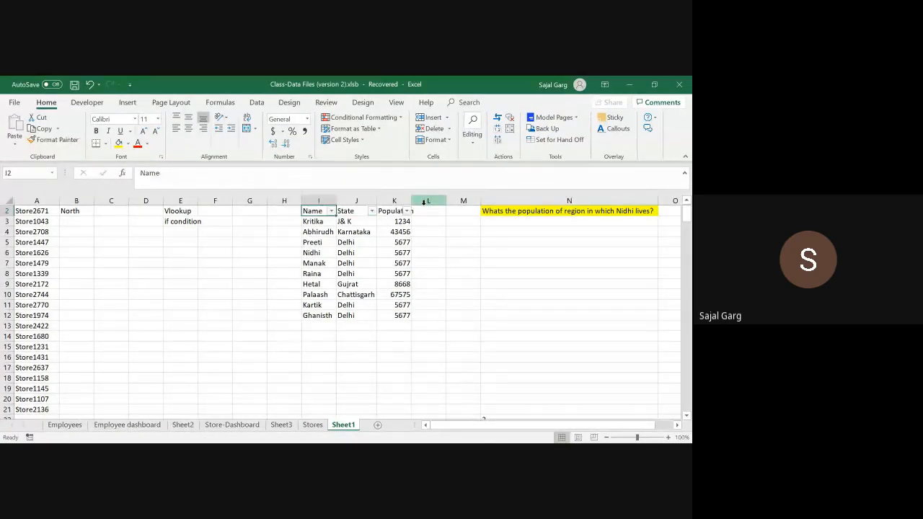
pyautogui.hotkey('alt', 'Down')
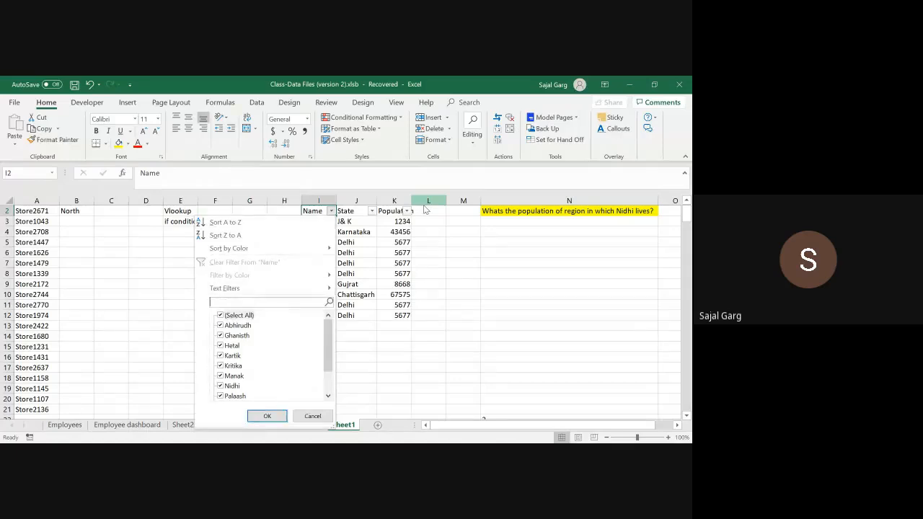
pyautogui.write('nidhi')
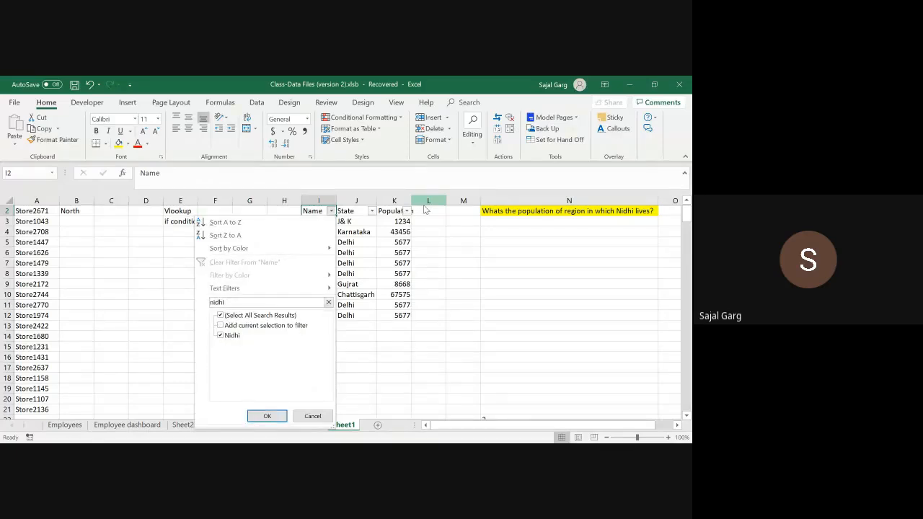
pyautogui.press('Return')
pyautogui.press('Down')
pyautogui.press('Right')
pyautogui.press('Right')
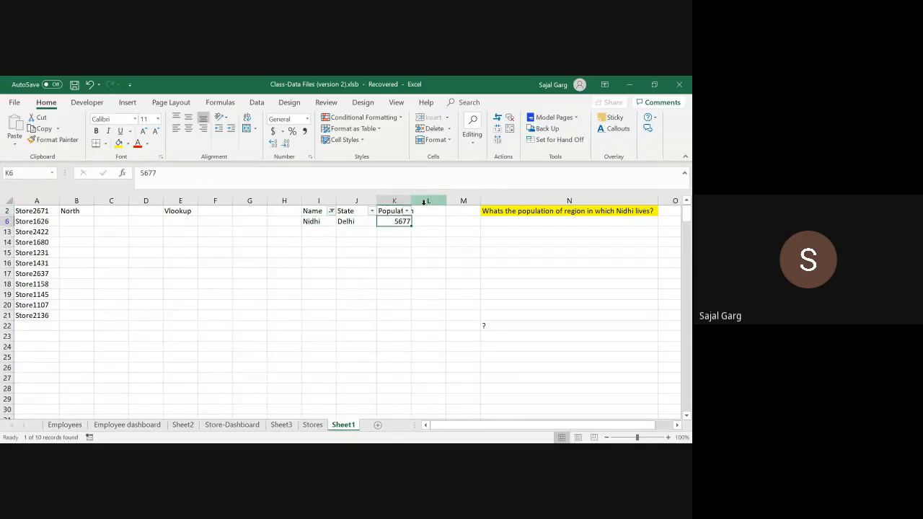
# Remove the filter from the Name, State and Population table.
pyautogui.hotkey('ctrl', 'c')
pyautogui.press('Escape')
pyautogui.press('Up')
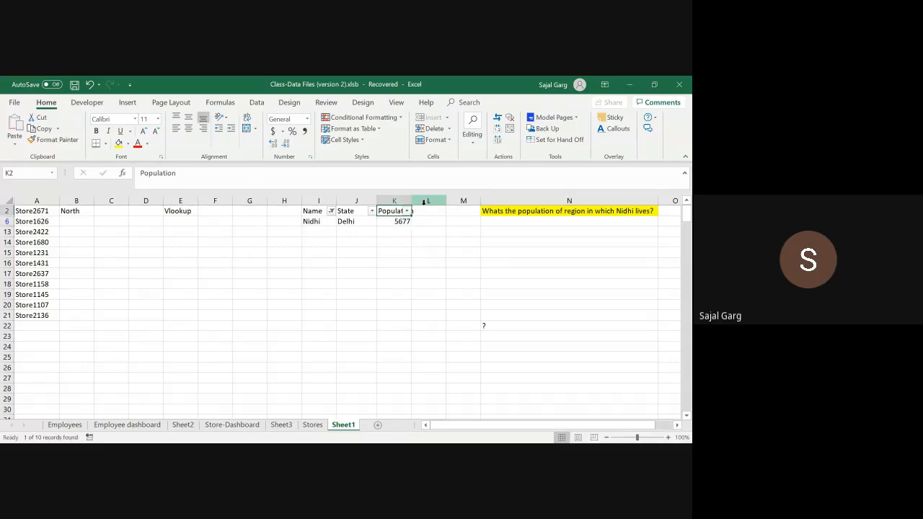
pyautogui.hotkey('ctrl', 'shift', 'l')
pyautogui.press('Down')
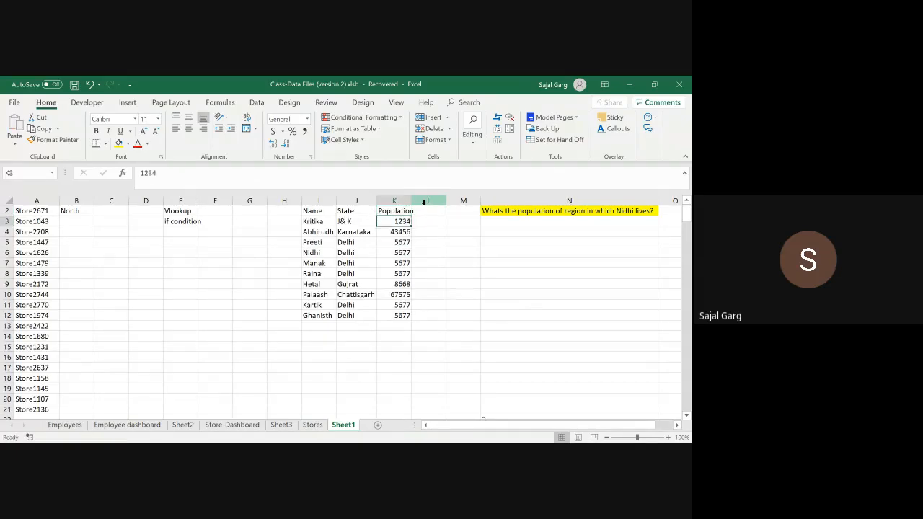
pyautogui.press('Down')
pyautogui.press('Right')
pyautogui.press('Right')
pyautogui.press('Right')
pyautogui.press('Up')
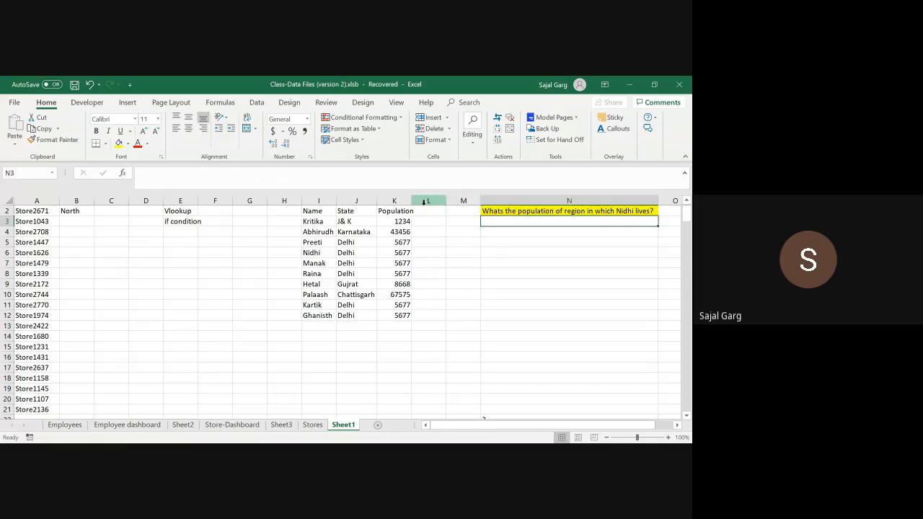
pyautogui.write('=vlo')
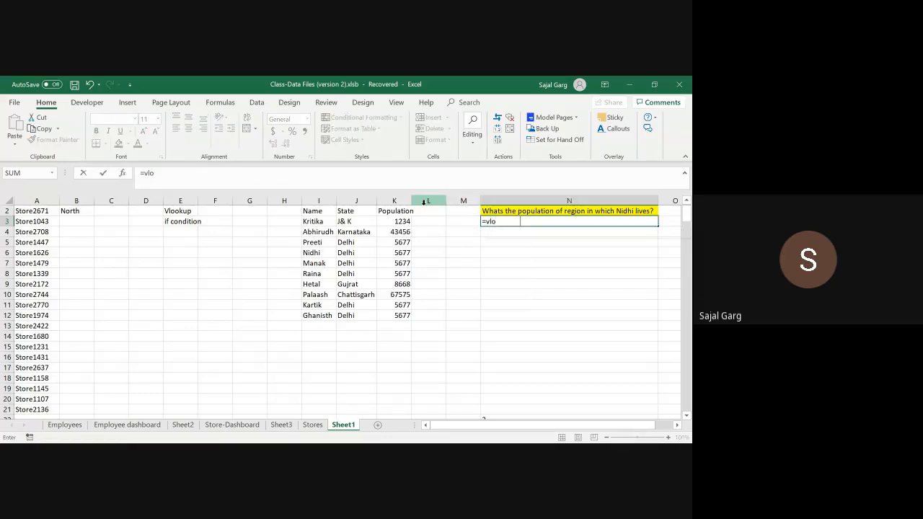
pyautogui.press('Tab')
pyautogui.press('Left')
pyautogui.press('Left')
pyautogui.press('Left')
pyautogui.press('Left')
pyautogui.press('Left')
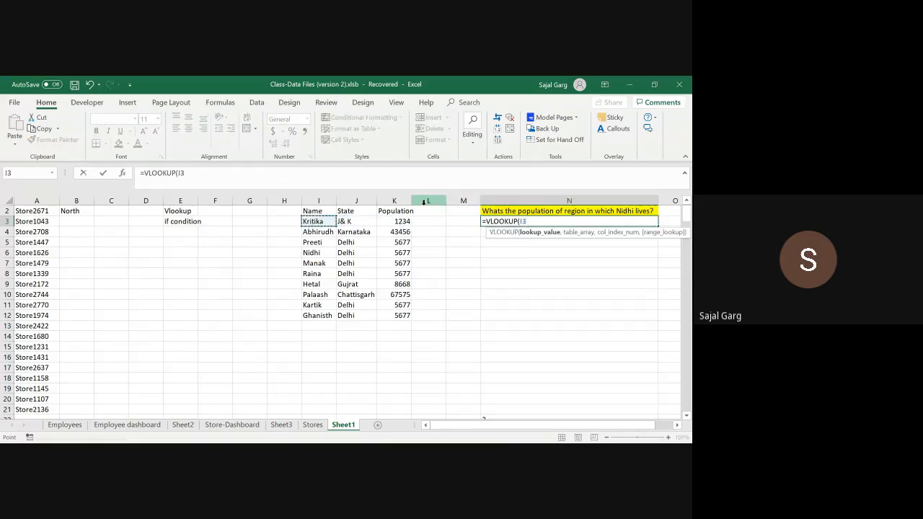
pyautogui.press('Right')
pyautogui.press('Right')
pyautogui.press('Right')
pyautogui.press('Right')
pyautogui.press('Escape')
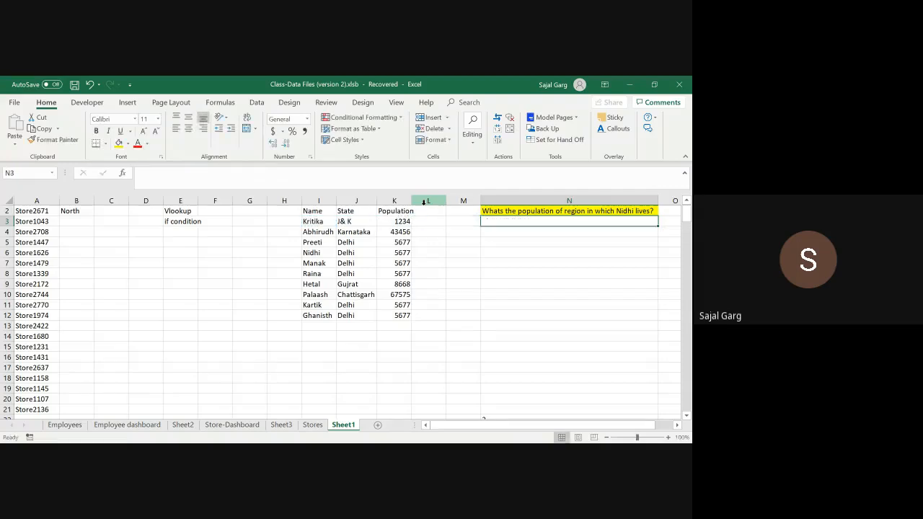
# Enter the first name from the N2 question in cell M3 as the lookup value.
pyautogui.press('Left')
pyautogui.write('Nidhi')
pyautogui.press('Tab')
# Enter the formula =VLOOKUP(M3,$I$2:$K$12,3,0) in cell N3 to answer the population question.
pyautogui.write('=vlo')
pyautogui.press('Tab')
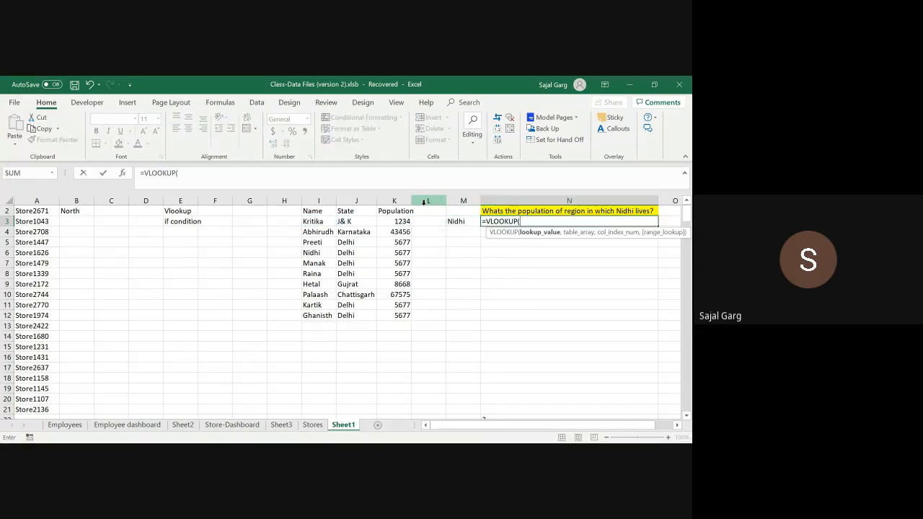
pyautogui.press('Left')
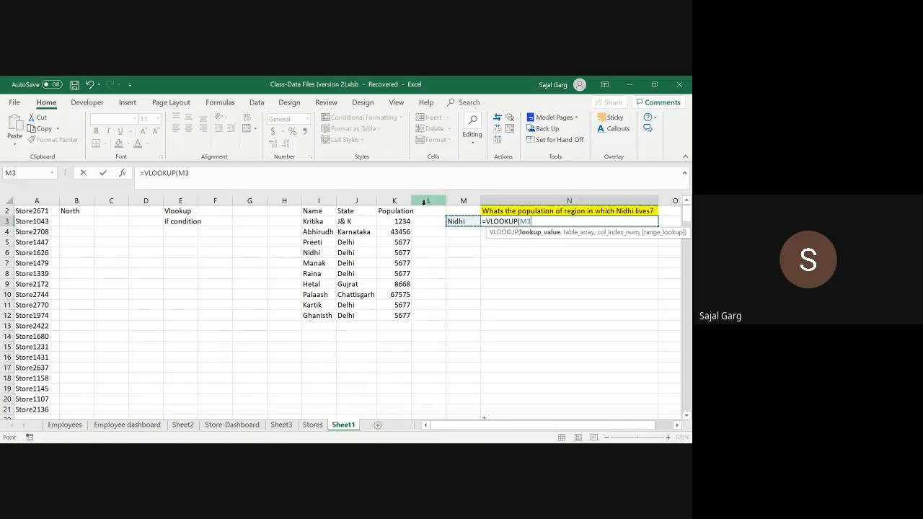
pyautogui.write(',')
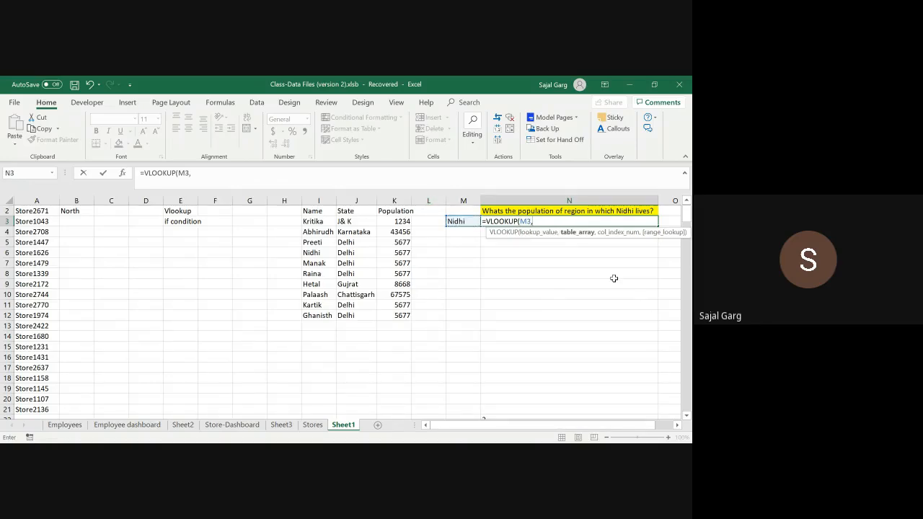
pyautogui.moveTo(309, 210); pyautogui.dragTo(394, 316)
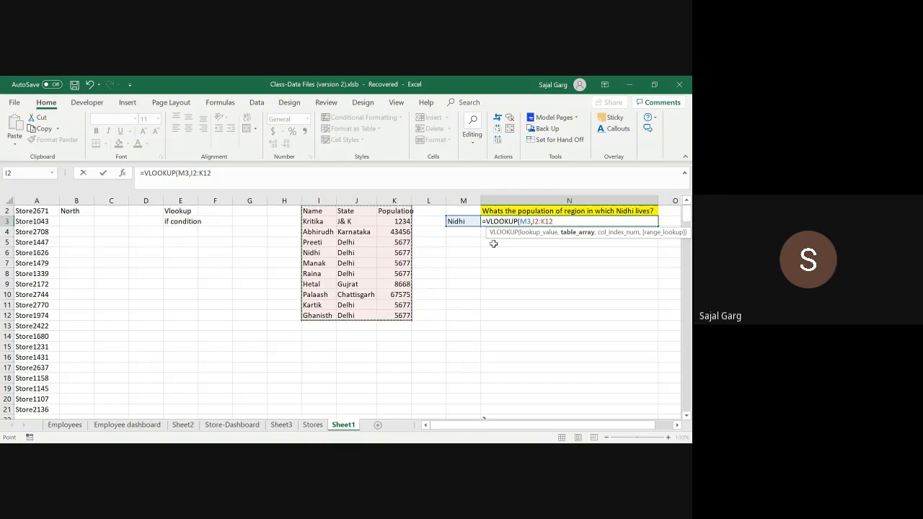
pyautogui.press('F4')
pyautogui.write(',')
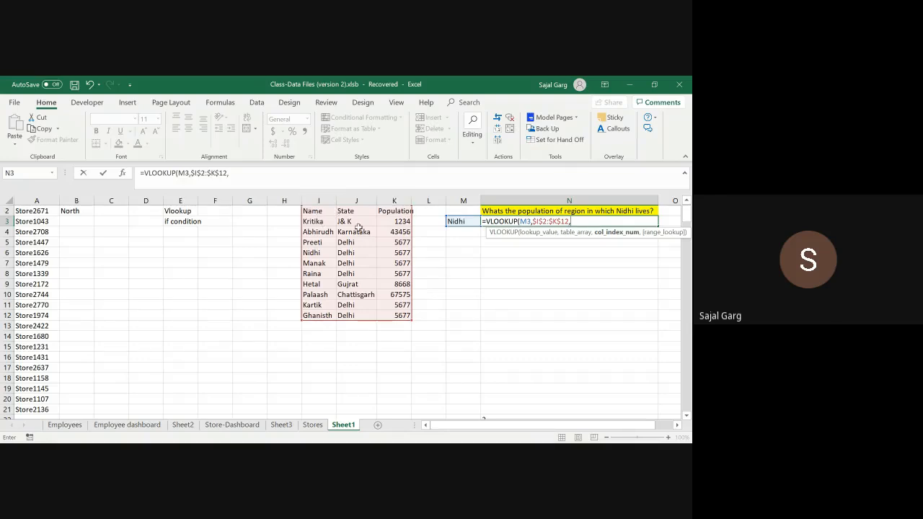
pyautogui.click(255, 173)
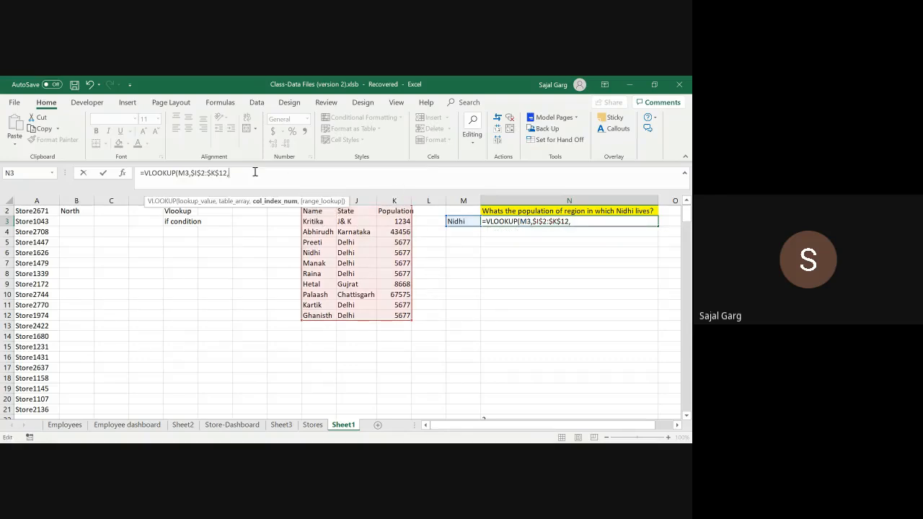
pyautogui.write('3,')
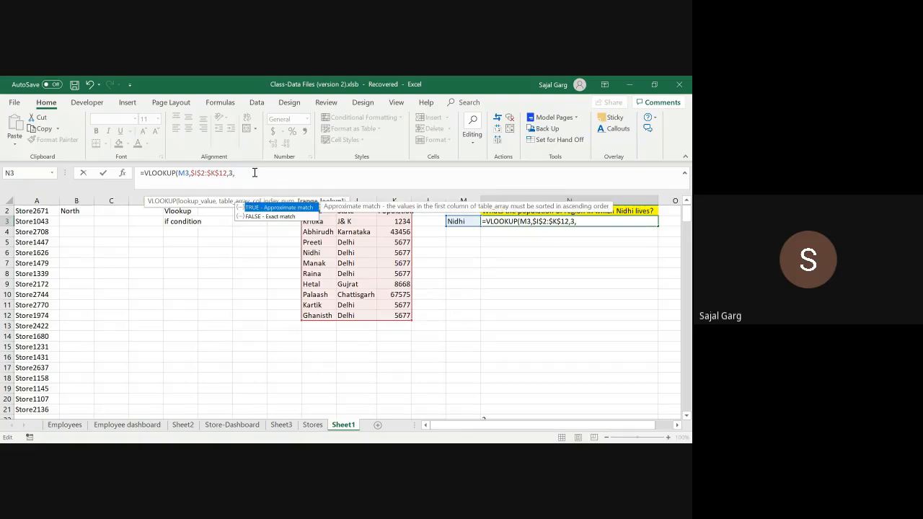
pyautogui.write('0')
pyautogui.press('Return')
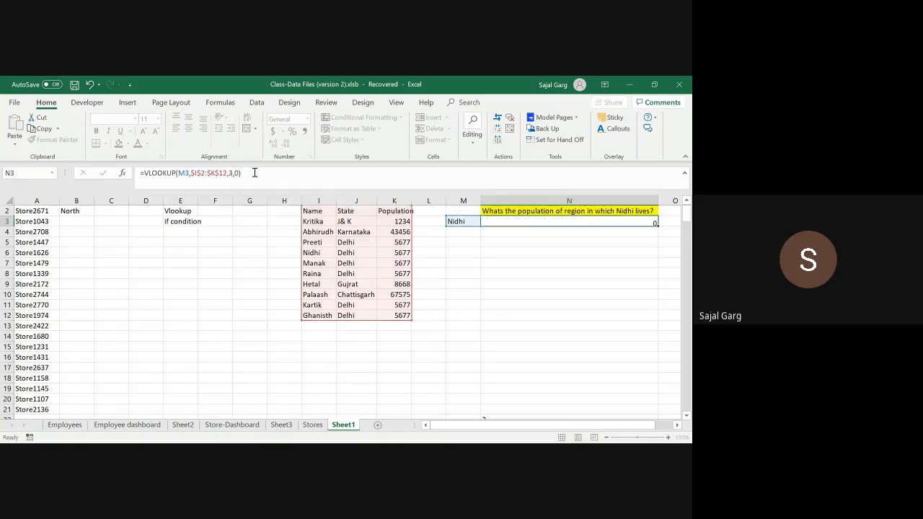
pyautogui.press('Up')
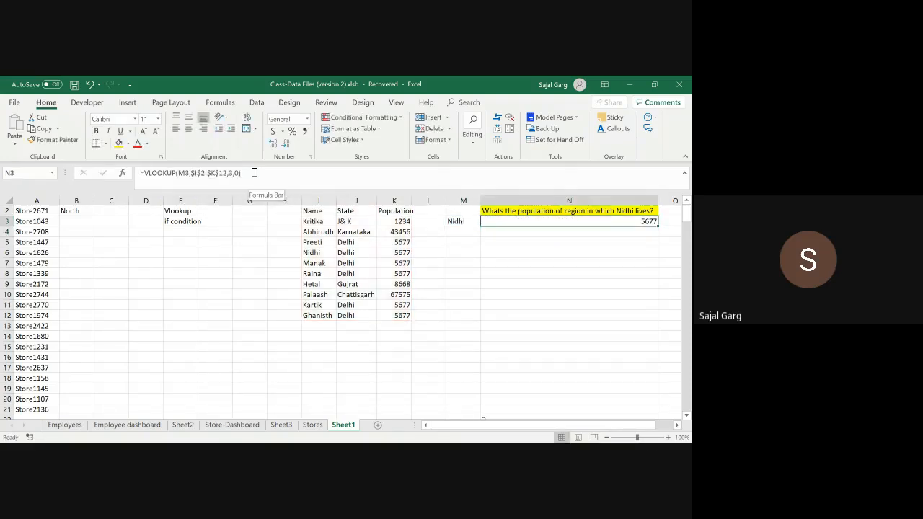
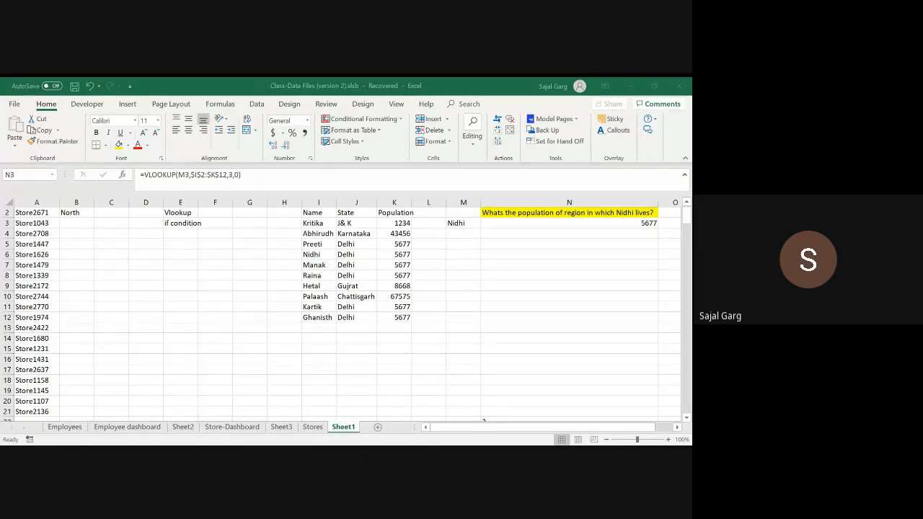
pyautogui.hotkey('alt', 'Tab')
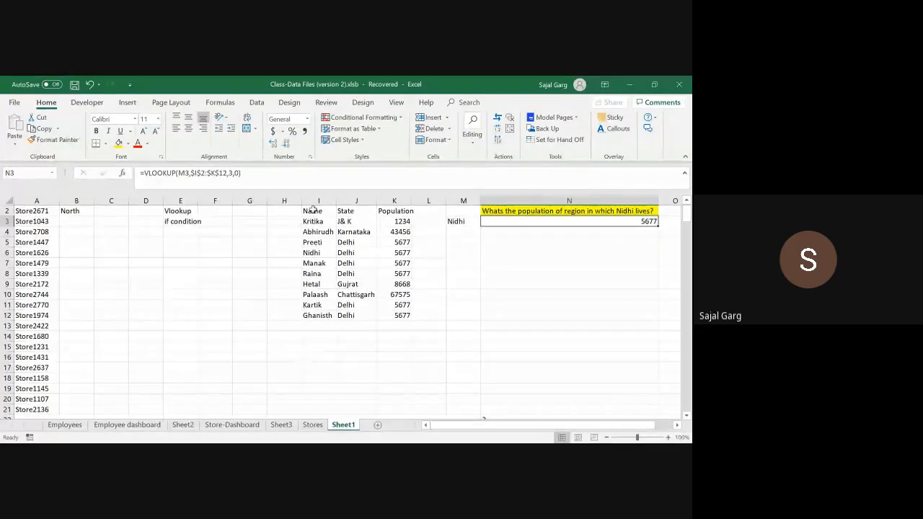
pyautogui.moveTo(316, 209); pyautogui.dragTo(390, 319)
pyautogui.click(364, 273)
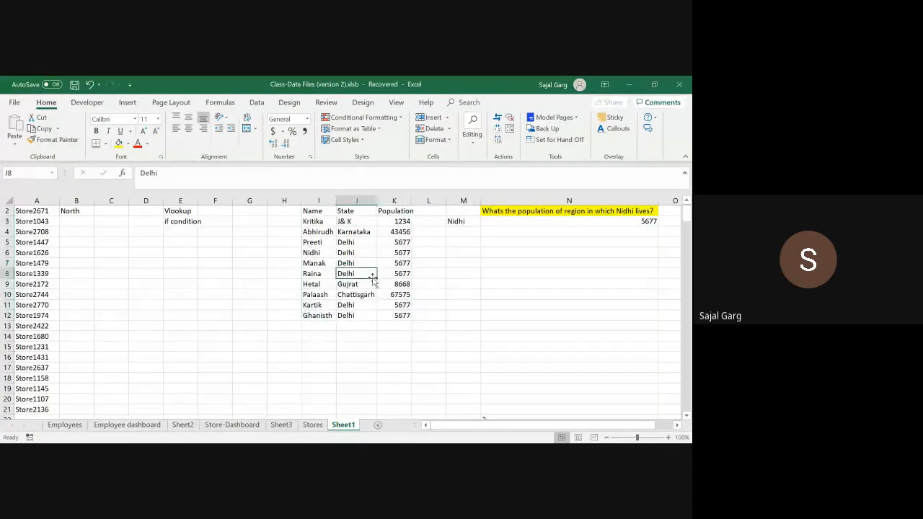
# Enter the header Regions in cell B1 above the store lookup result.
pyautogui.scroll(1, 247, 257)
pyautogui.click(72, 218)
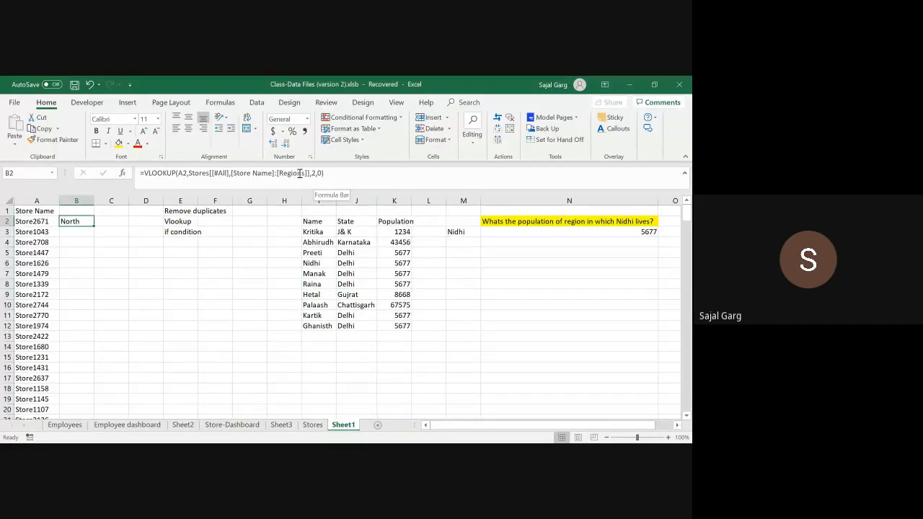
pyautogui.click(78, 210)
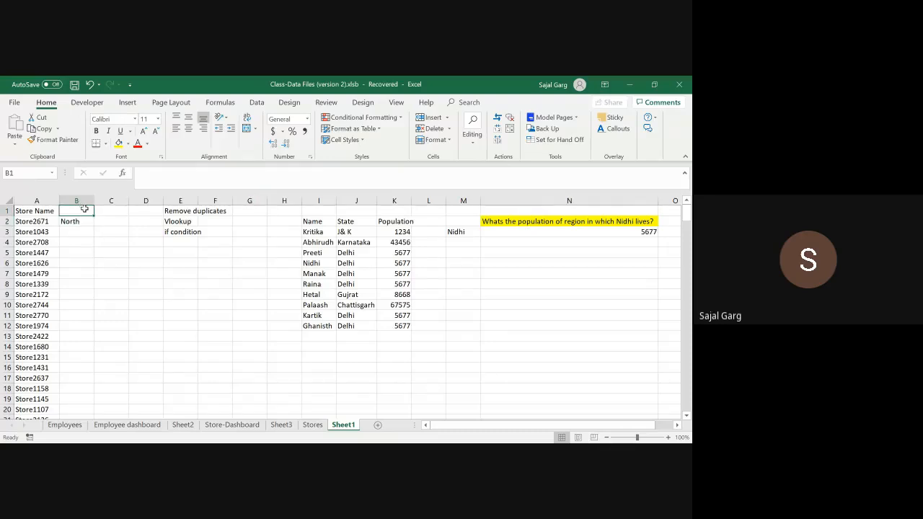
pyautogui.write('Regions')
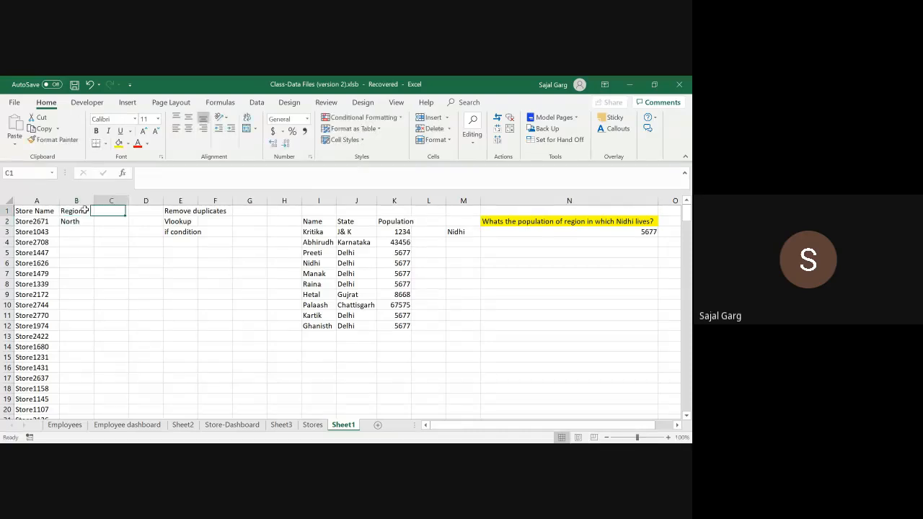
pyautogui.press('Return')
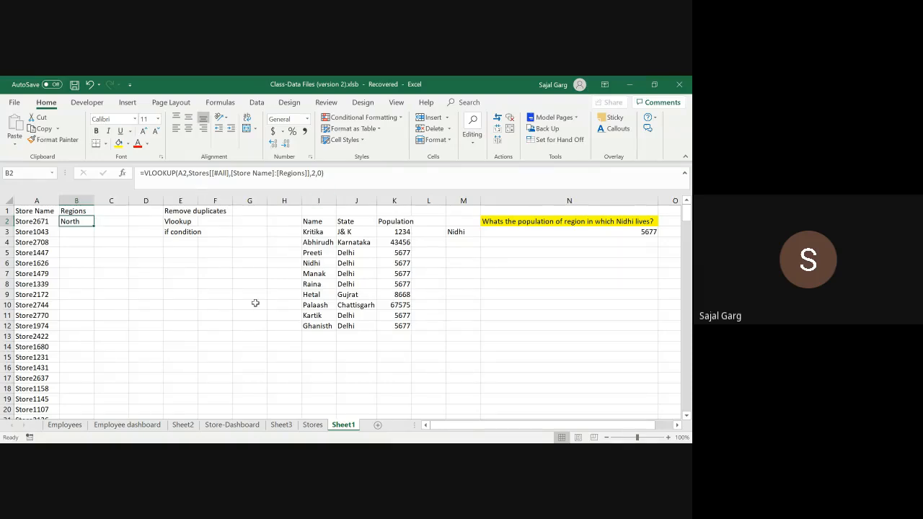
# Examine the VLOOKUP arguments in B2, and the example lookup in N3 with its lookup value in M3 and source table I2:K12.
pyautogui.hotkey('alt', 'Tab')
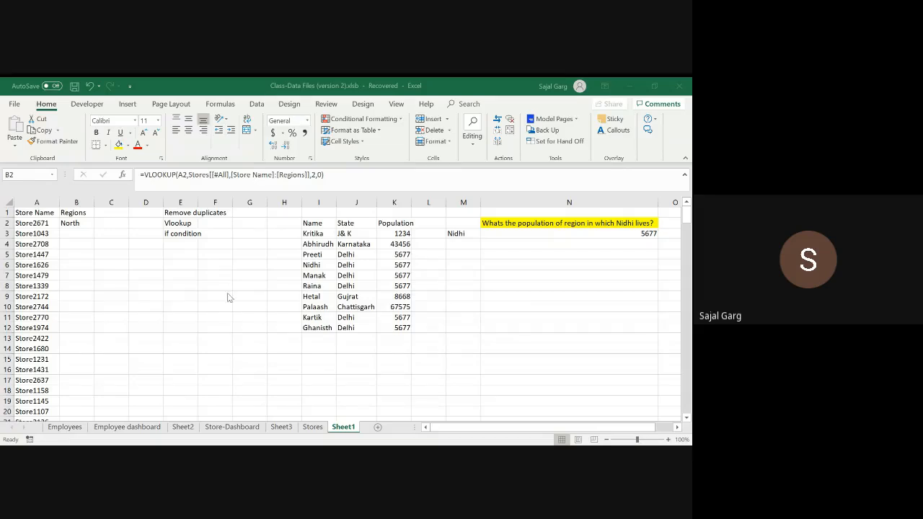
pyautogui.doubleClick(186, 175)
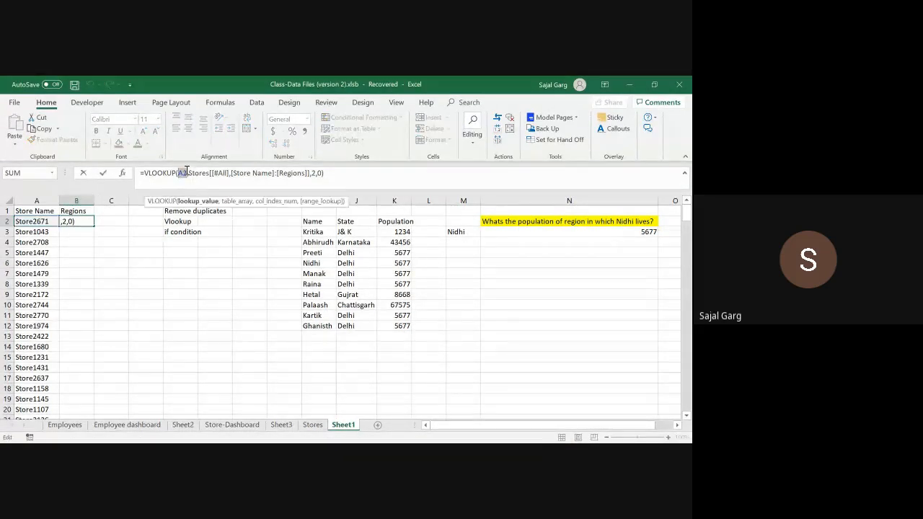
pyautogui.moveTo(189, 174); pyautogui.dragTo(312, 176)
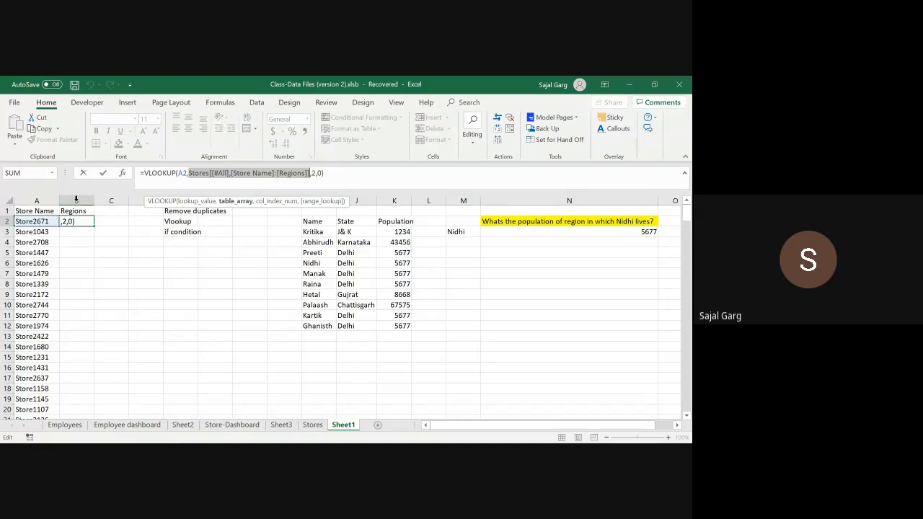
pyautogui.doubleClick(315, 173)
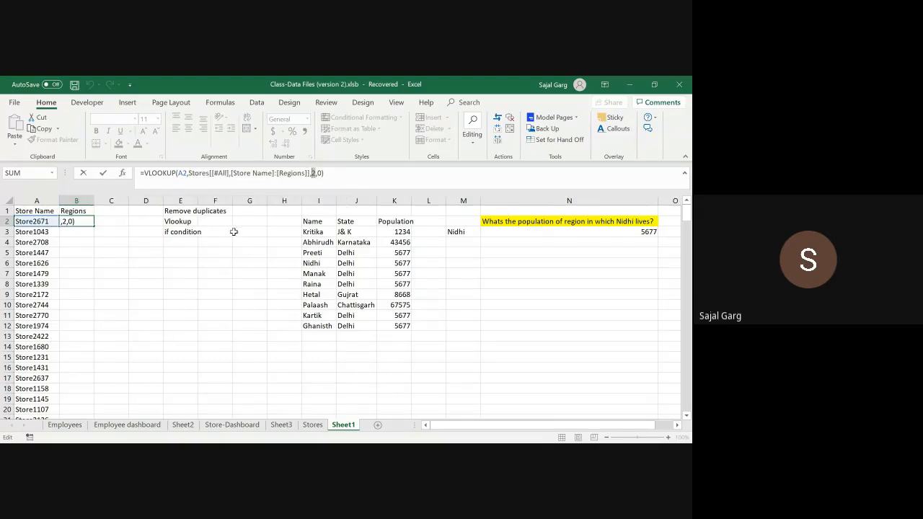
pyautogui.press('Return')
pyautogui.click(320, 232)
pyautogui.moveTo(319, 231); pyautogui.dragTo(407, 326)
pyautogui.click(544, 231)
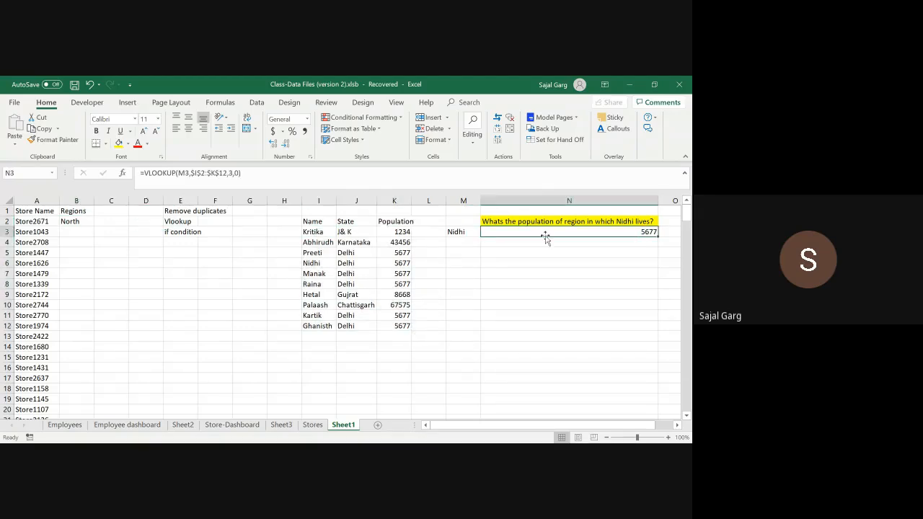
pyautogui.click(464, 231)
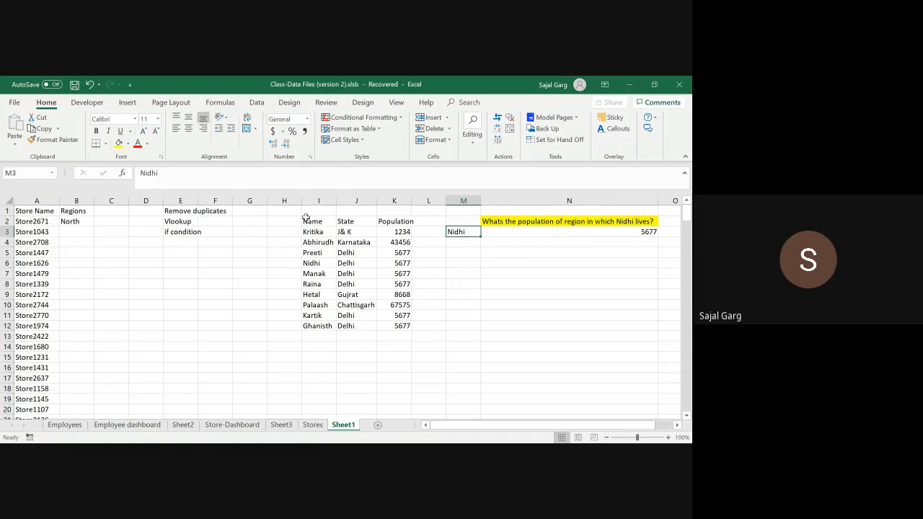
pyautogui.moveTo(307, 221); pyautogui.dragTo(409, 327)
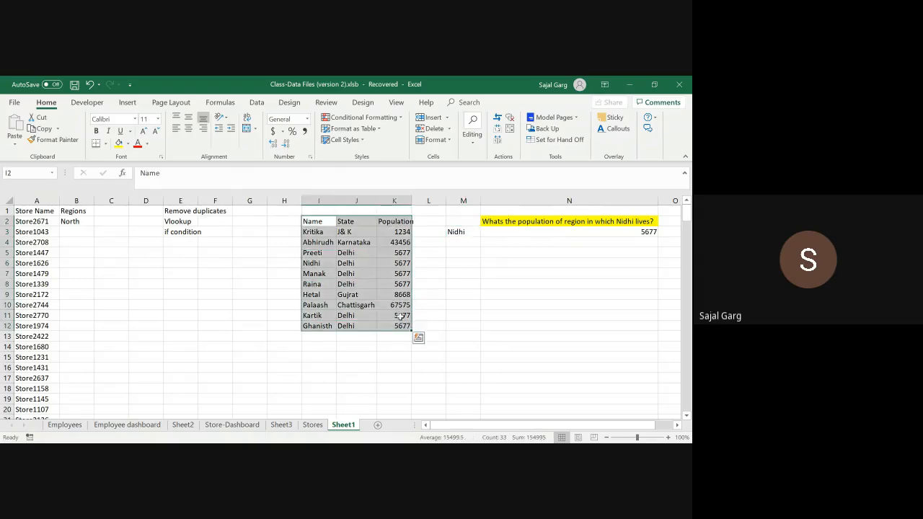
# Trace the N3 VLOOKUP from the matching name in I6 along row 6 to its Population value in K6.
pyautogui.click(308, 264)
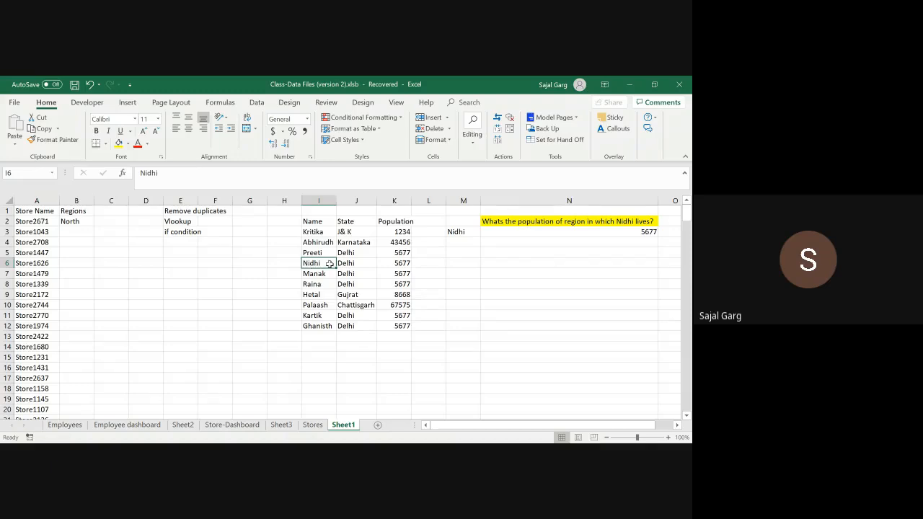
pyautogui.click(537, 229)
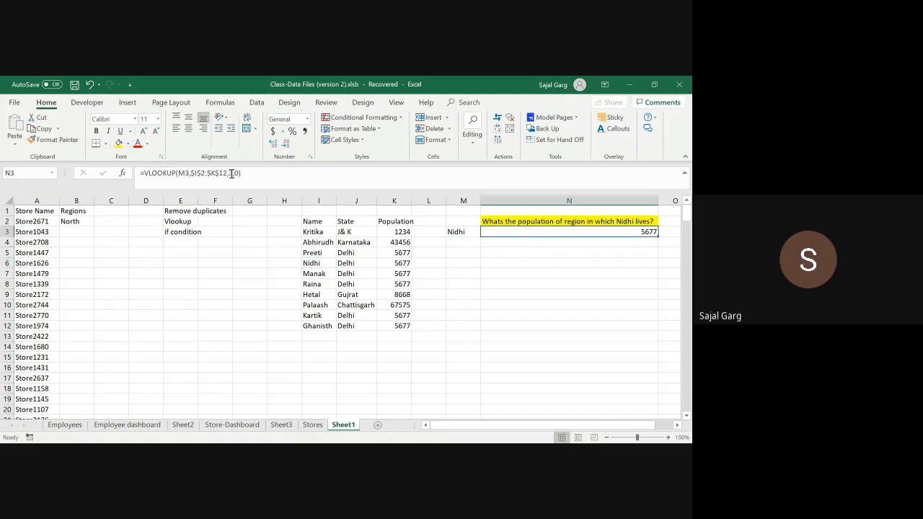
pyautogui.click(322, 264)
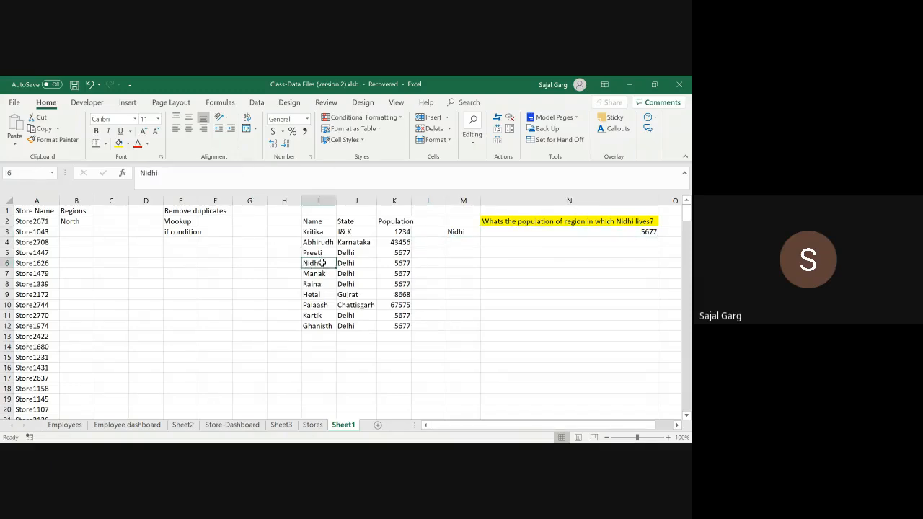
pyautogui.click(402, 266)
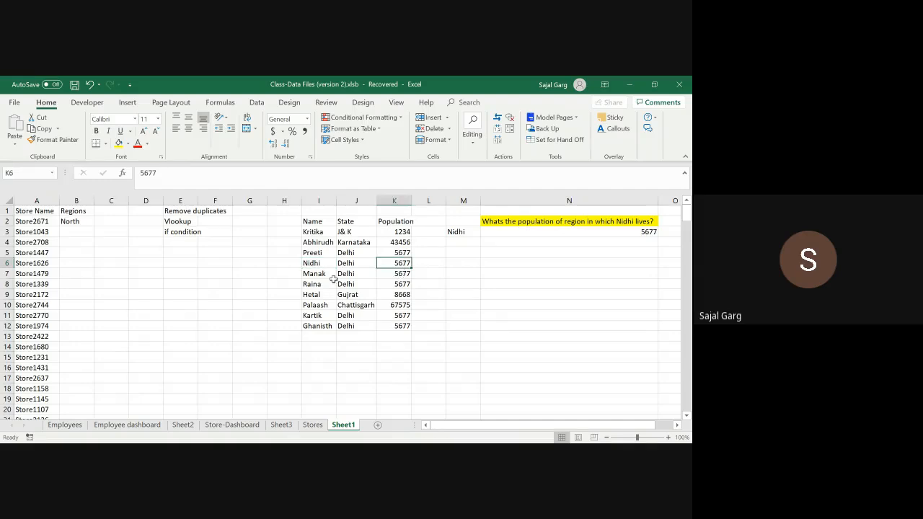
pyautogui.click(8, 263)
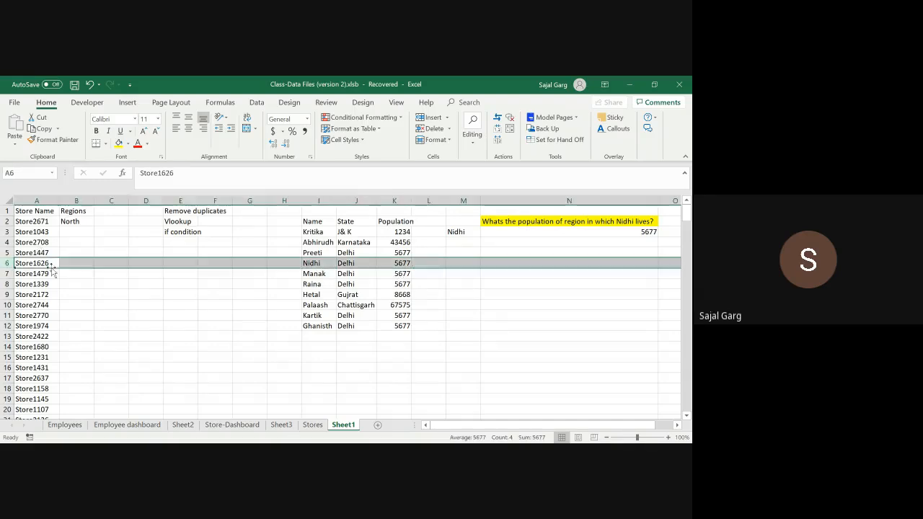
pyautogui.click(393, 263)
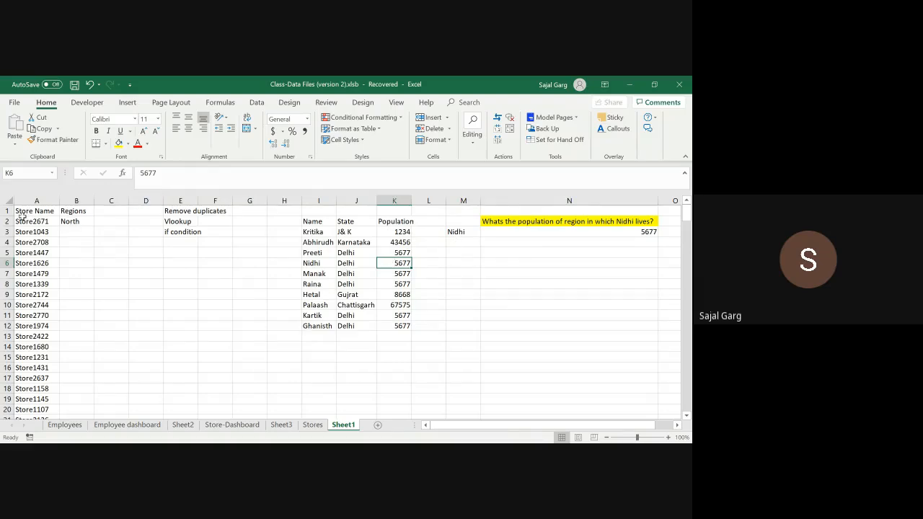
# Examine the table array argument of the B2 VLOOKUP and the position of Regions among the source columns in the Stores sheet.
pyautogui.click(73, 223)
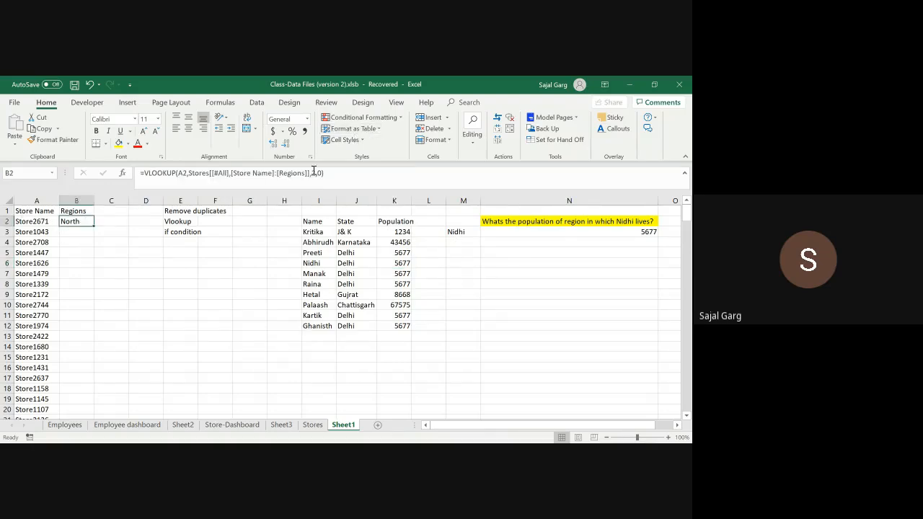
pyautogui.moveTo(308, 175); pyautogui.dragTo(188, 174)
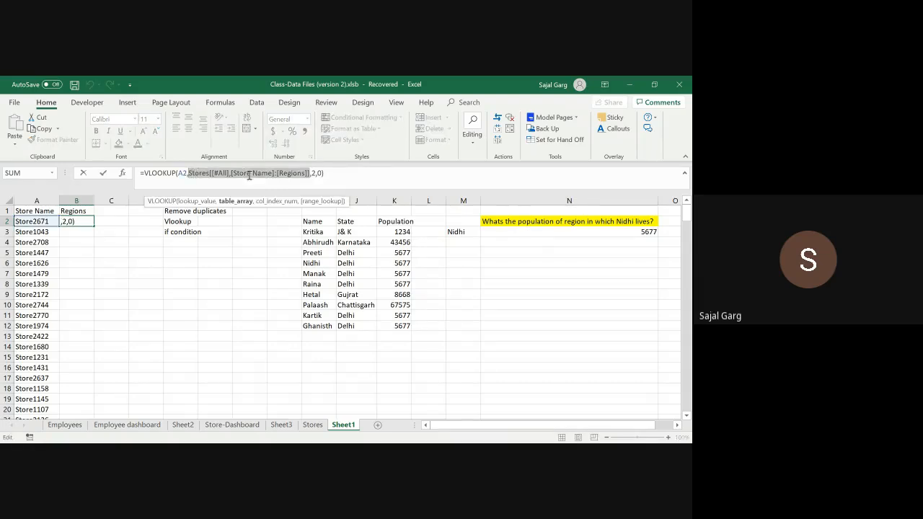
pyautogui.press('Escape')
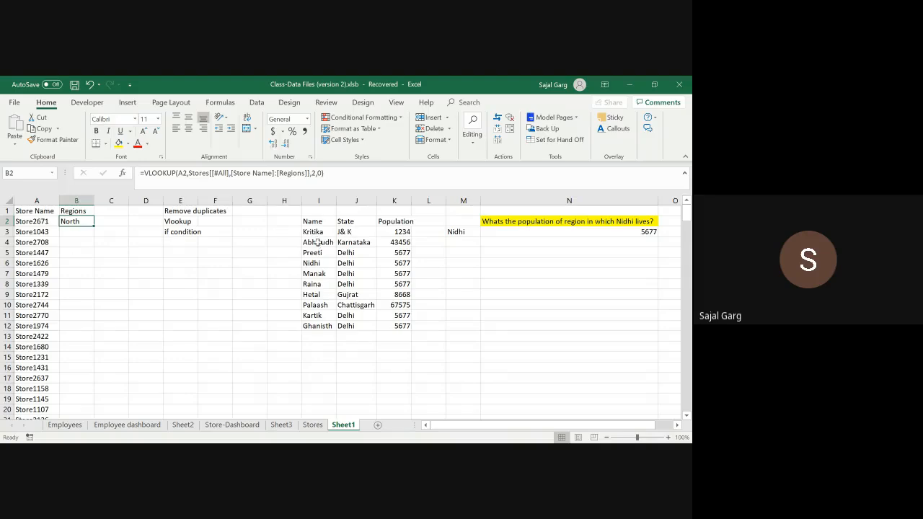
pyautogui.click(312, 425)
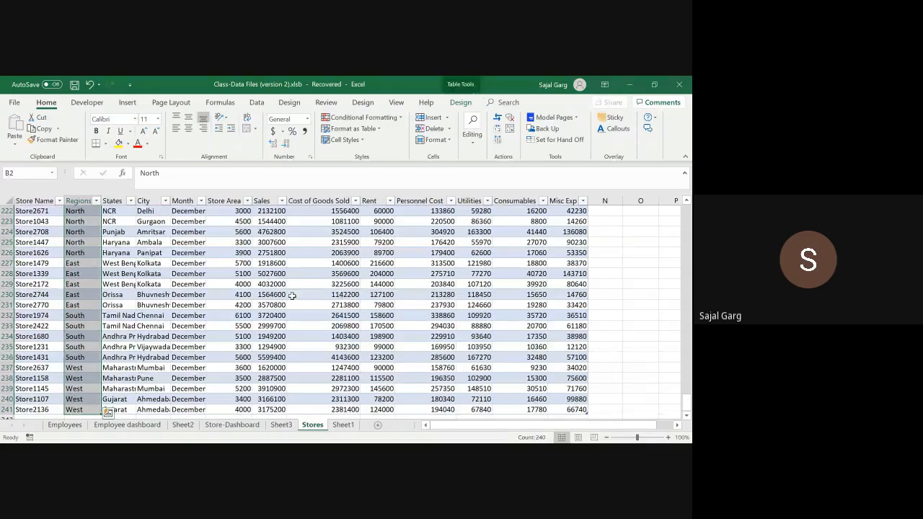
pyautogui.scroll(20, 292, 296)
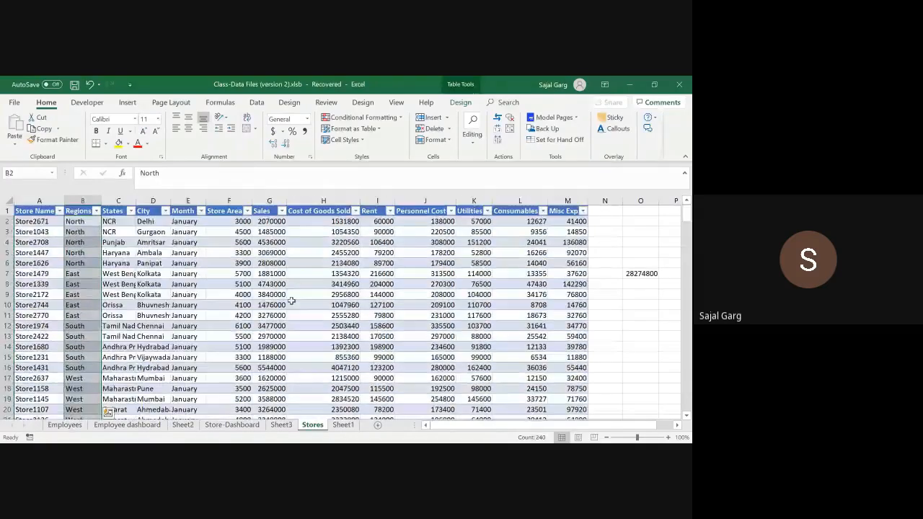
pyautogui.moveTo(35, 210); pyautogui.dragTo(561, 280)
pyautogui.click(82, 210)
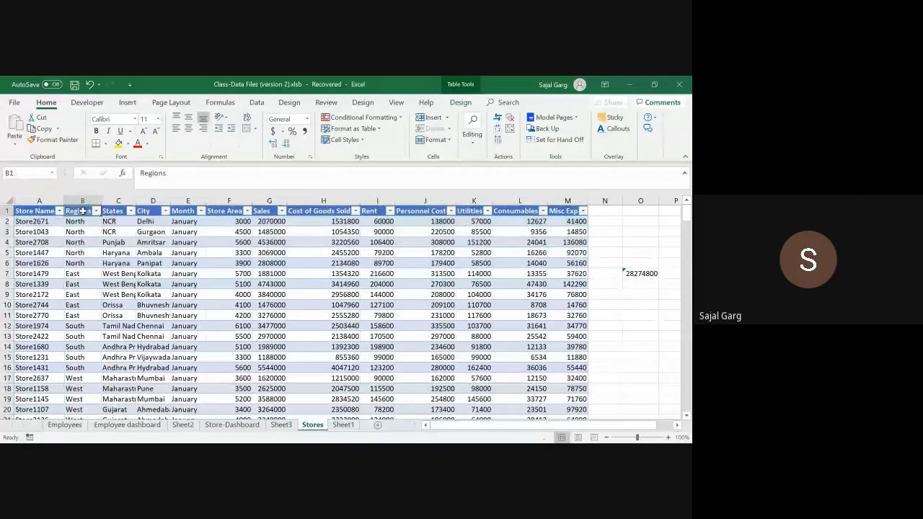
pyautogui.click(79, 263)
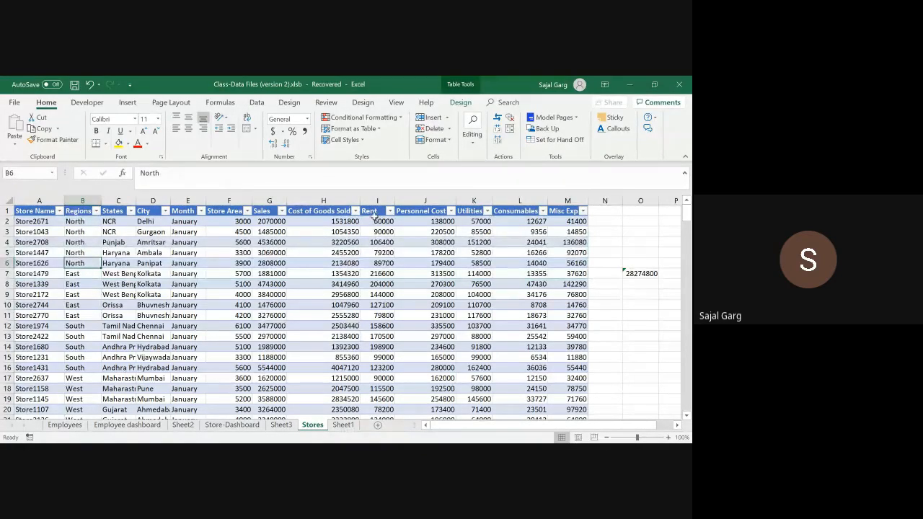
pyautogui.moveTo(375, 213); pyautogui.dragTo(36, 211)
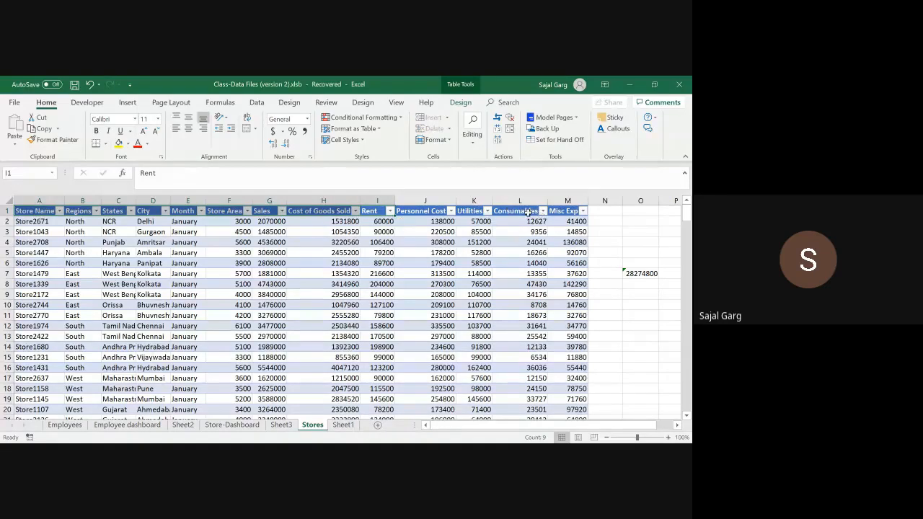
pyautogui.moveTo(518, 211); pyautogui.dragTo(20, 194)
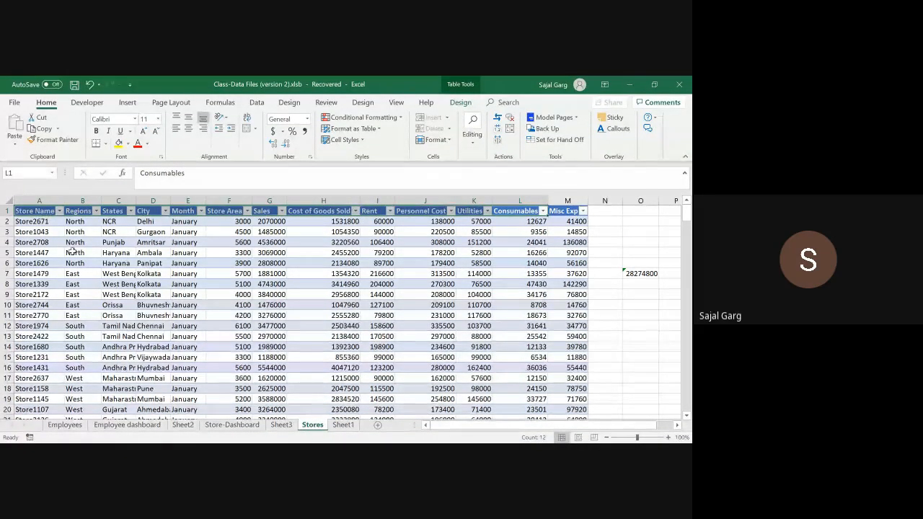
pyautogui.click(79, 201)
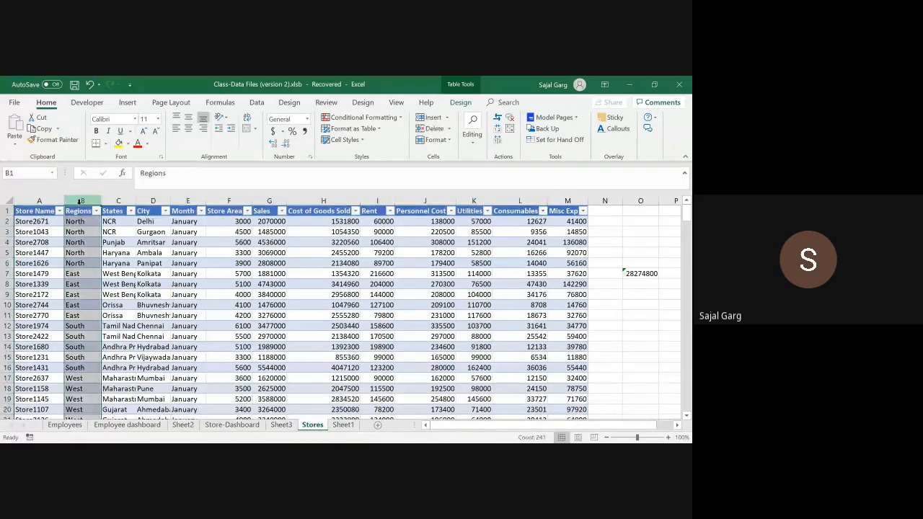
# Review the column index and the exact or approximate match options of the B2 VLOOKUP in Sheet1, keeping match type 0.
pyautogui.click(343, 425)
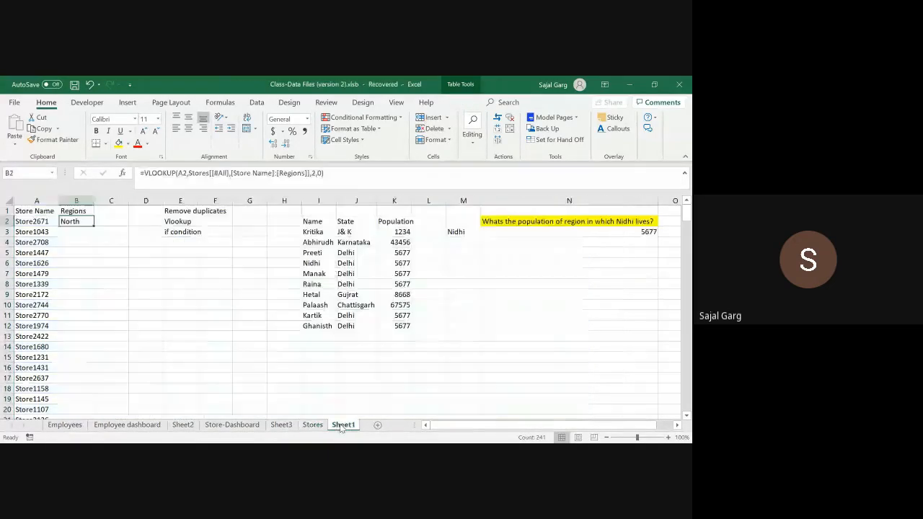
pyautogui.click(317, 173)
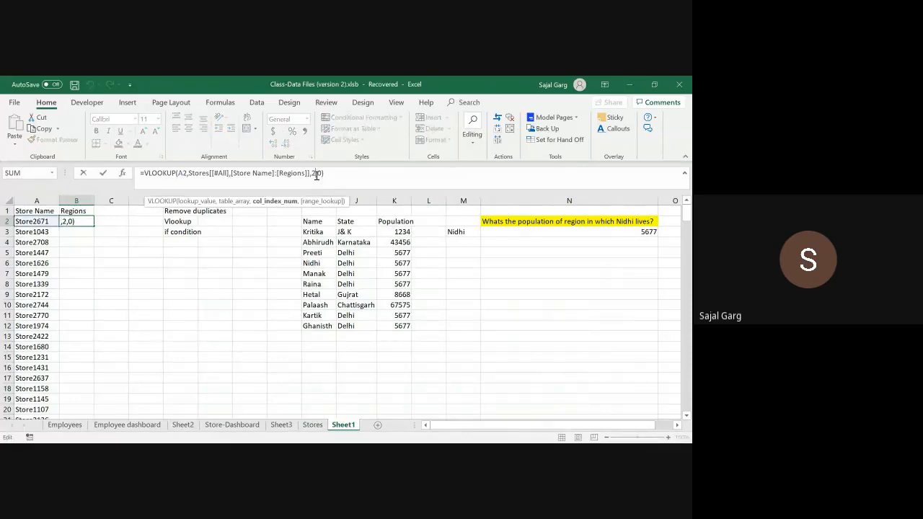
pyautogui.press('BackSpace')
pyautogui.press('BackSpace')
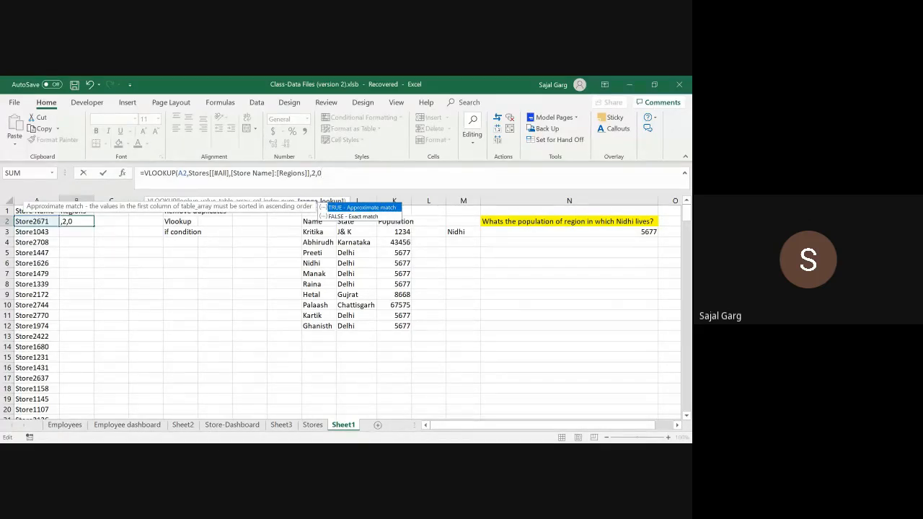
pyautogui.write(')')
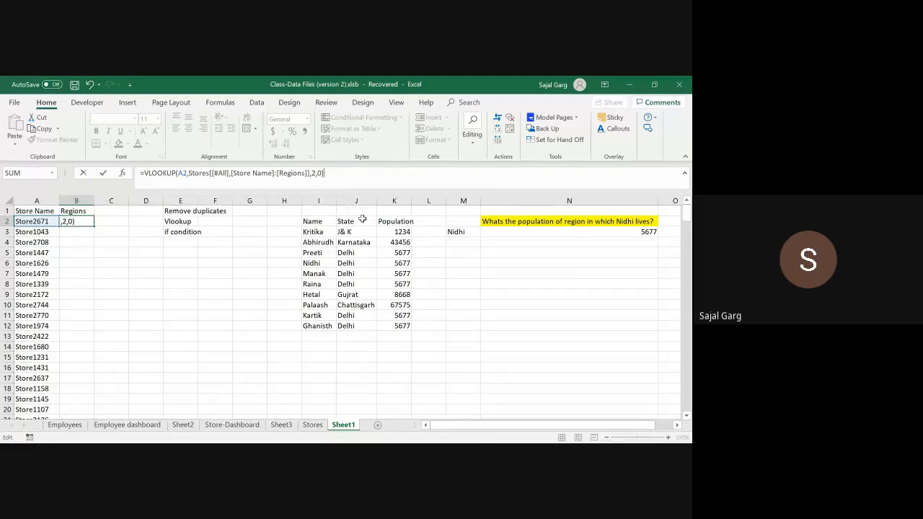
pyautogui.press('Return')
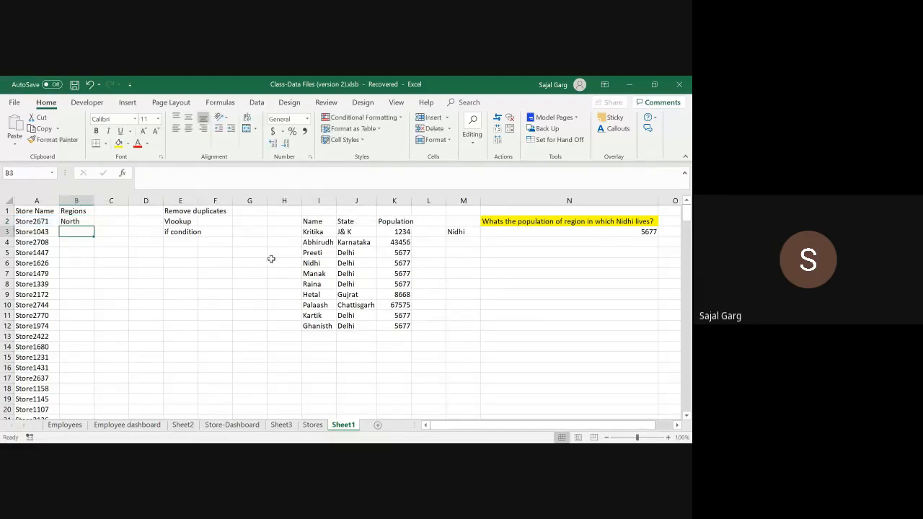
# Remove the last letter of the lookup name in M3 and set the match type of the N3 VLOOKUP to 1.
pyautogui.doubleClick(477, 231)
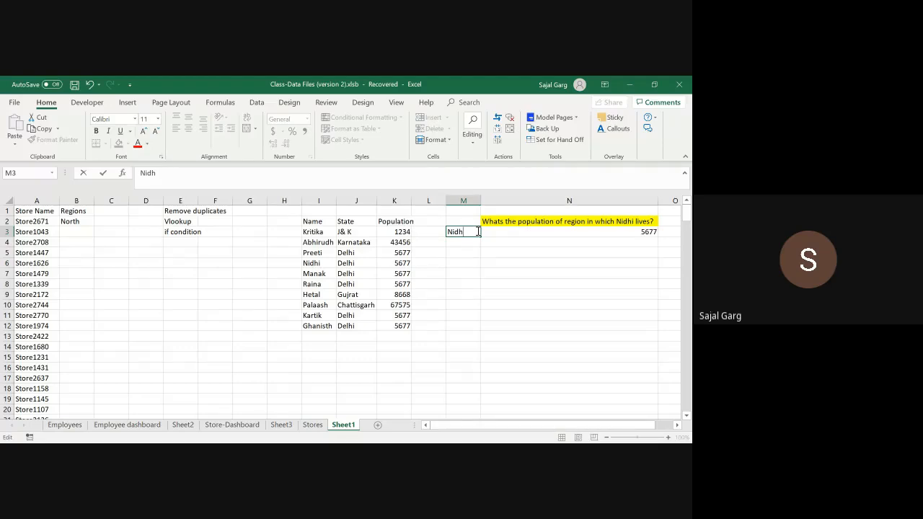
pyautogui.press('Tab')
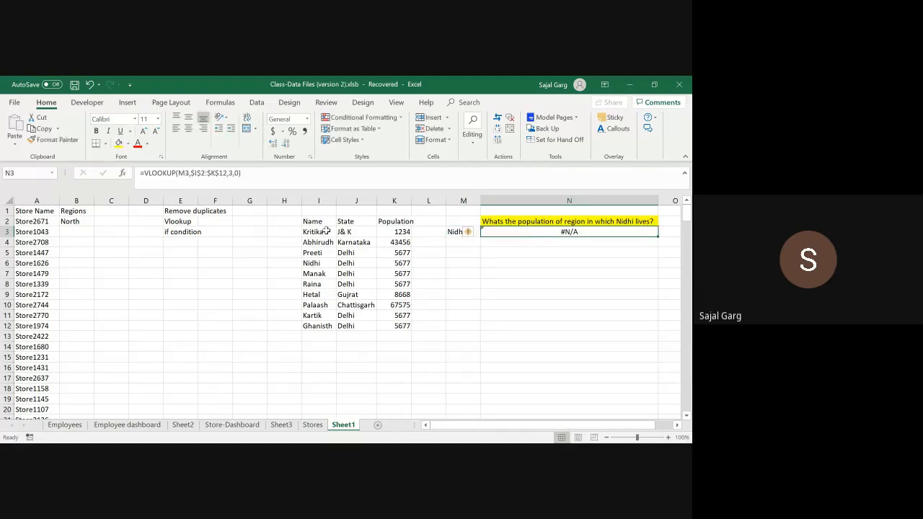
pyautogui.click(255, 173)
pyautogui.press('BackSpace')
pyautogui.press('BackSpace')
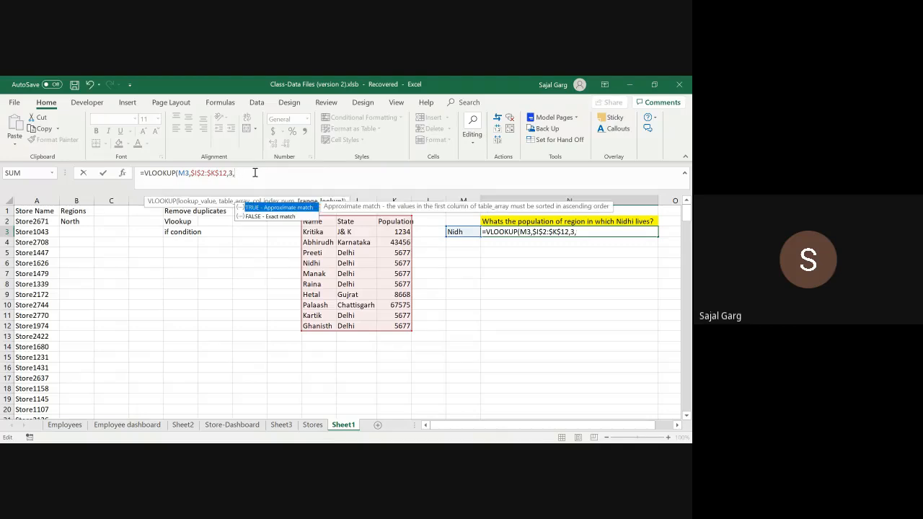
pyautogui.write('1')
pyautogui.press('Return')
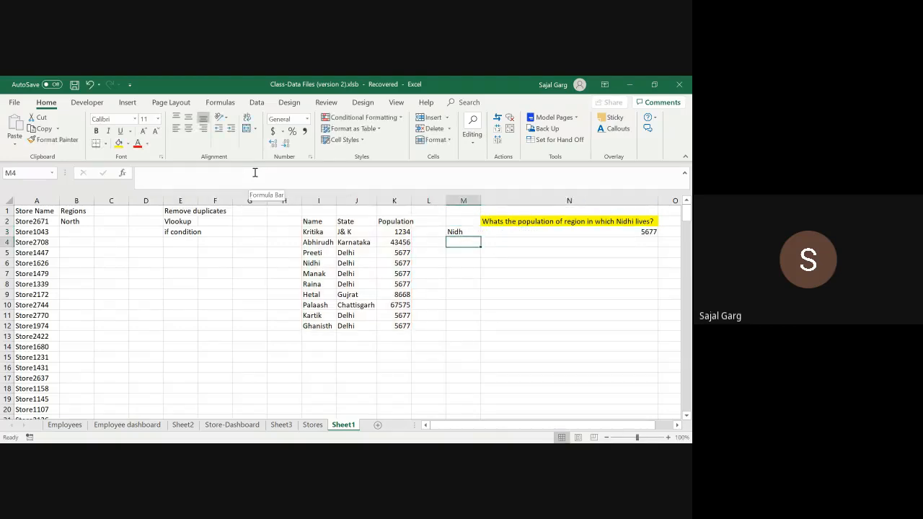
# Set the match type of the VLOOKUP in N3 back to 0 for an exact match.
pyautogui.press('Up')
pyautogui.press('Right')
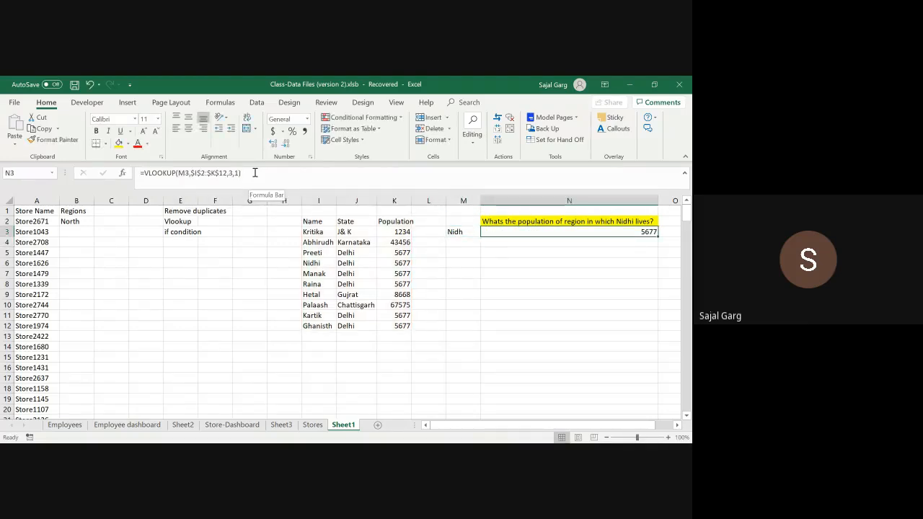
pyautogui.click(255, 173)
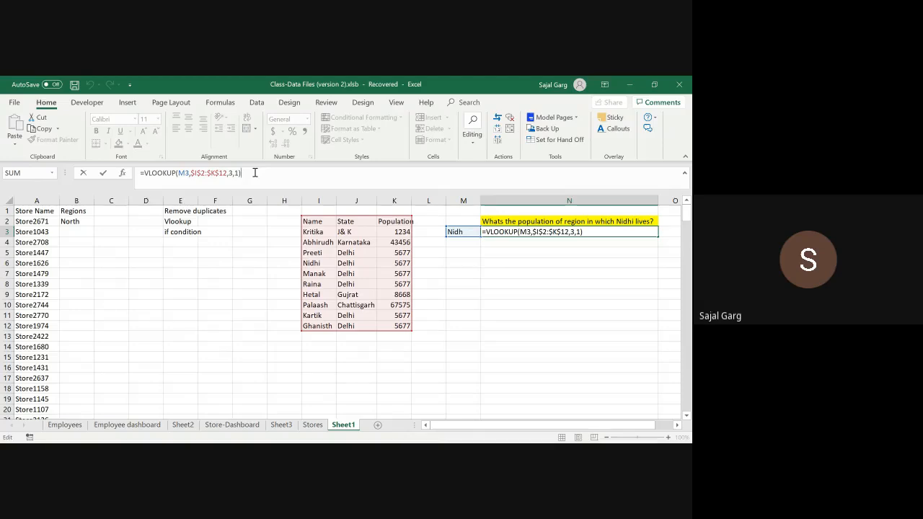
pyautogui.press('BackSpace')
pyautogui.press('BackSpace')
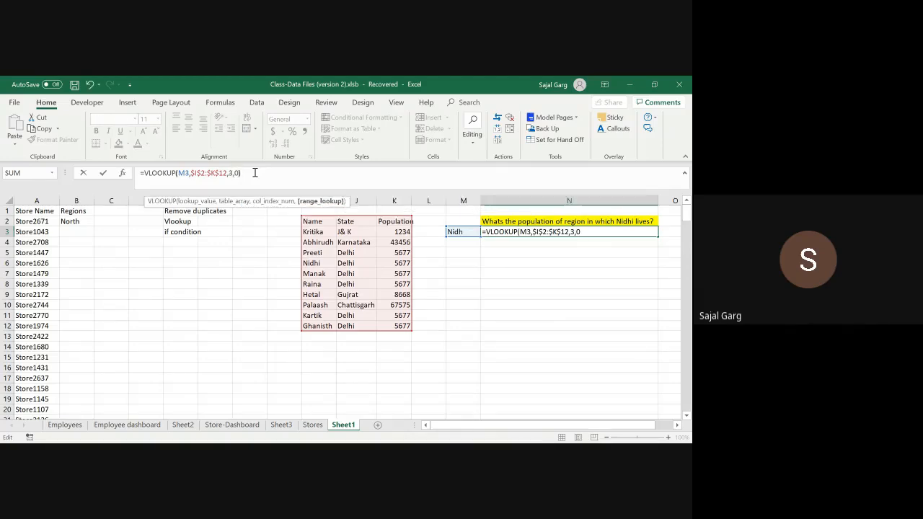
pyautogui.press('Return')
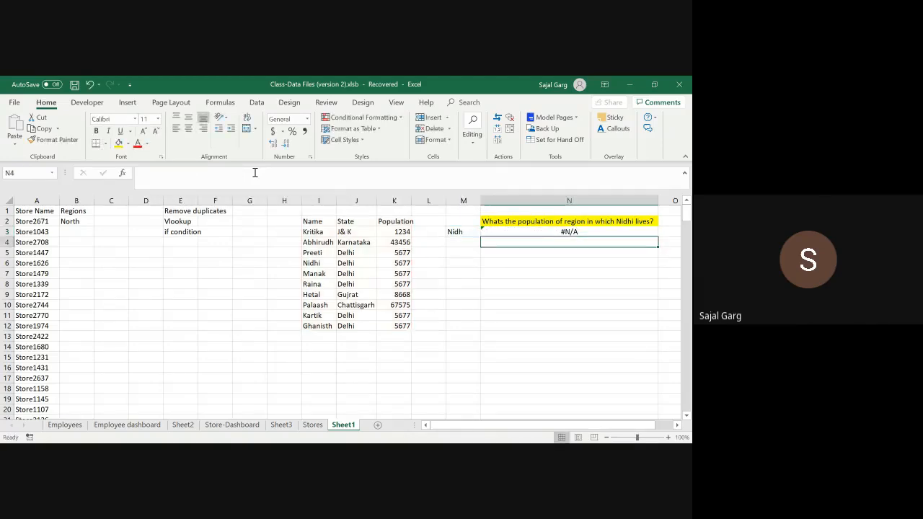
# Examine the shortened lookup name in M3 against the table I2:K12 and the exact-match VLOOKUP in N3.
pyautogui.doubleClick(473, 234)
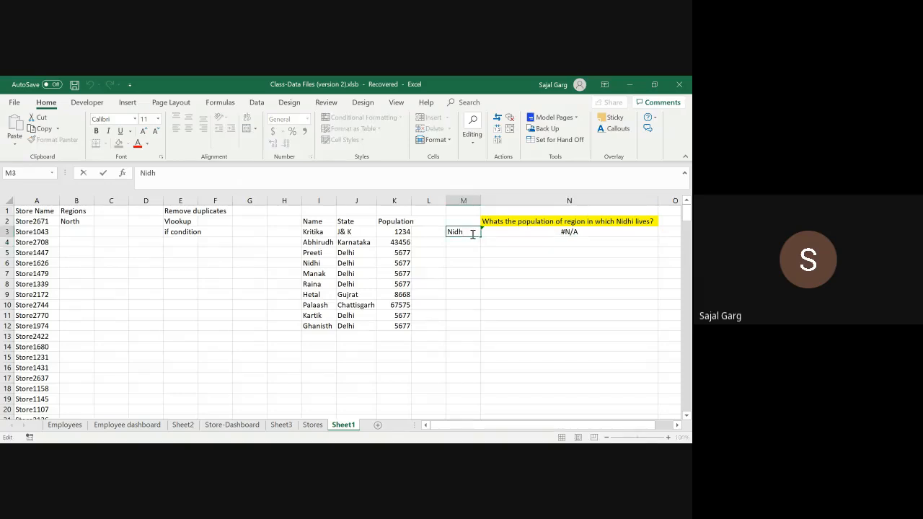
pyautogui.moveTo(473, 233); pyautogui.dragTo(435, 235)
pyautogui.moveTo(313, 220); pyautogui.dragTo(397, 328)
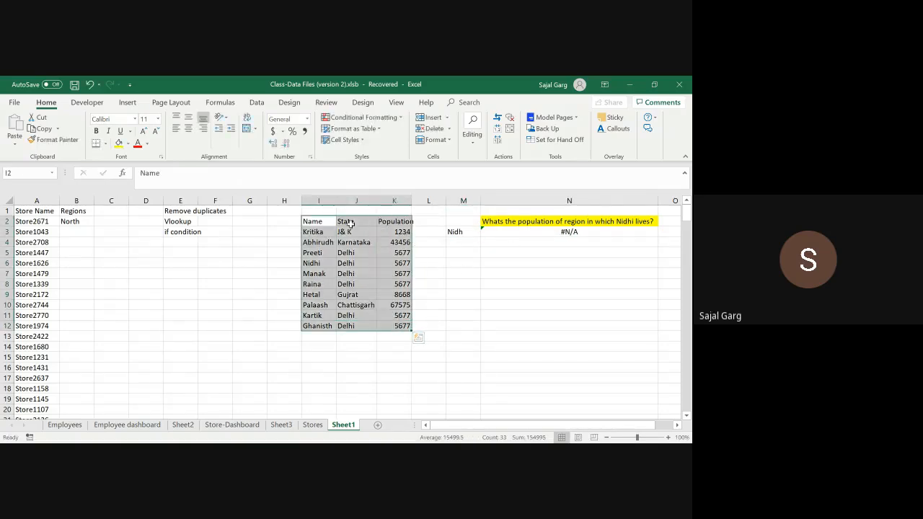
pyautogui.doubleClick(472, 232)
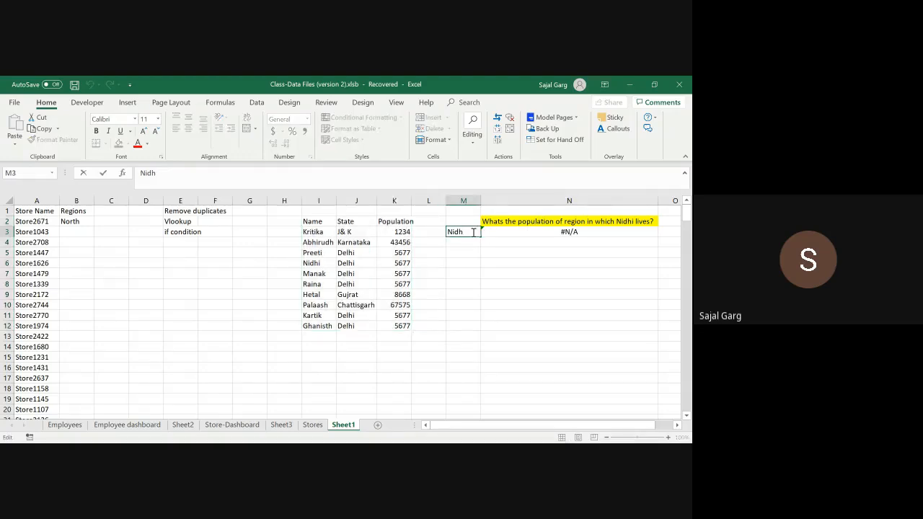
pyautogui.moveTo(472, 232); pyautogui.dragTo(426, 232)
pyautogui.click(582, 233)
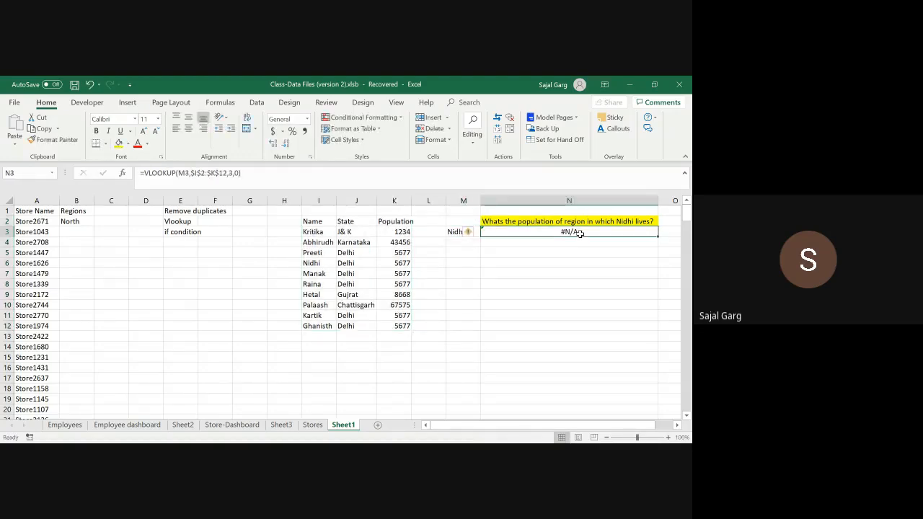
pyautogui.click(449, 234)
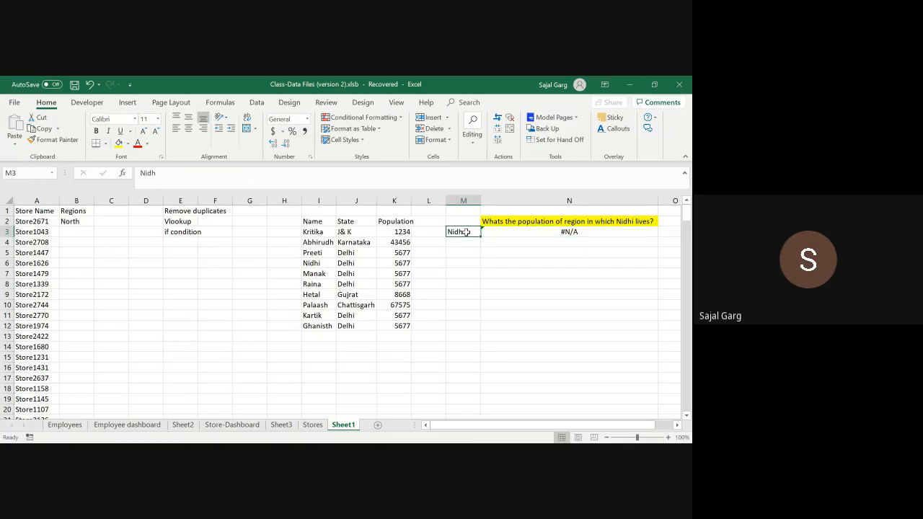
# Set the match type of the VLOOKUP in N3 to 1 and compare its result with the lookup name in M3.
pyautogui.click(510, 234)
pyautogui.click(255, 177)
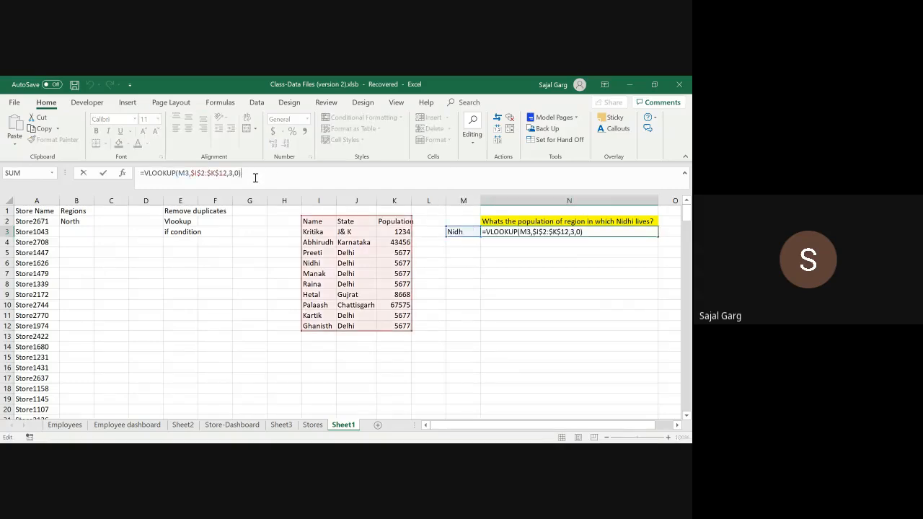
pyautogui.press('BackSpace')
pyautogui.press('BackSpace')
pyautogui.write('1)')
pyautogui.press('Return')
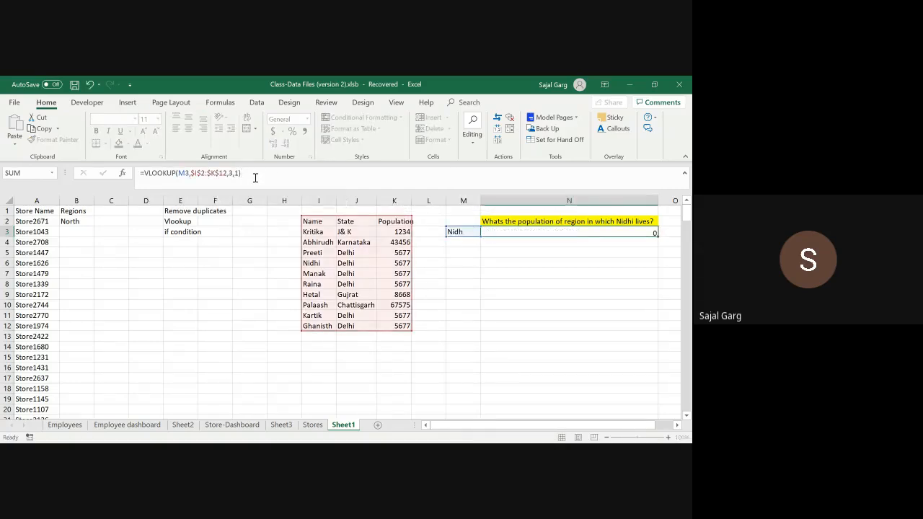
pyautogui.click(531, 231)
pyautogui.click(467, 231)
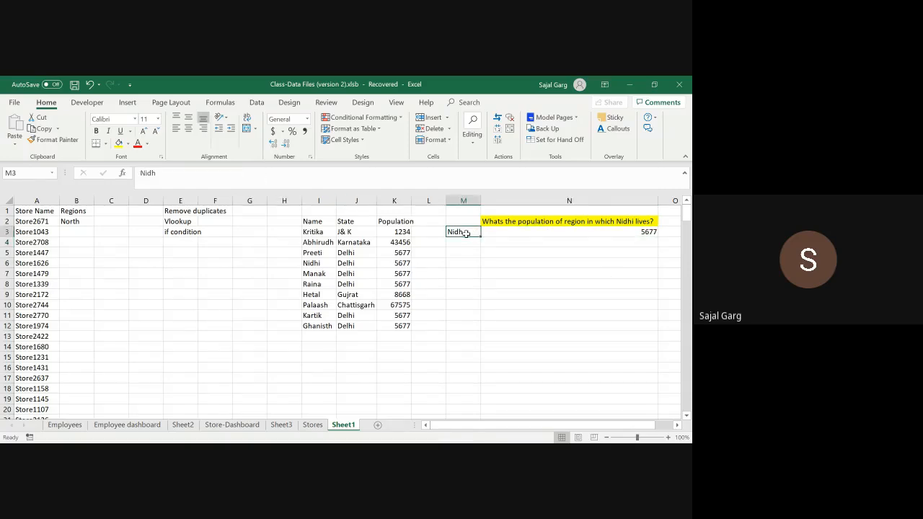
pyautogui.doubleClick(467, 231)
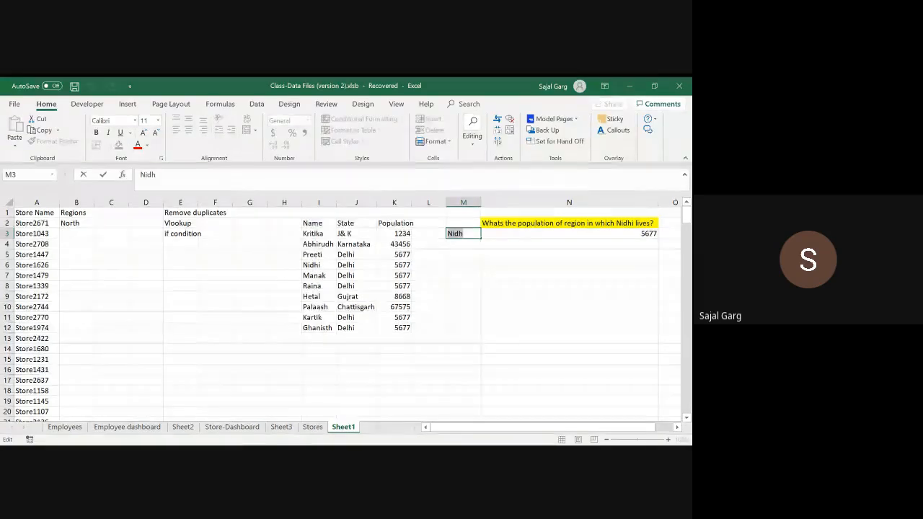
pyautogui.hotkey('alt', 'Tab')
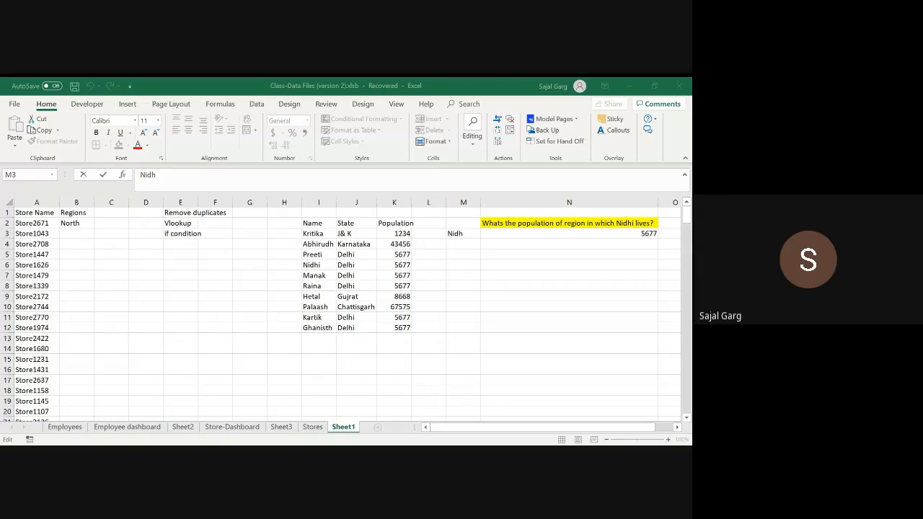
# Copy the region VLOOKUP from B2 down the Regions column through B21.
pyautogui.click(77, 222)
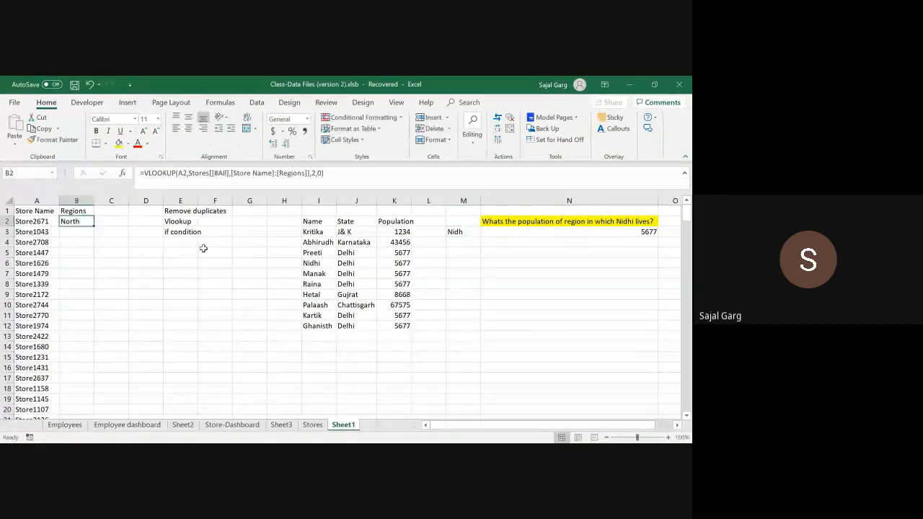
pyautogui.hotkey('ctrl', 'c')
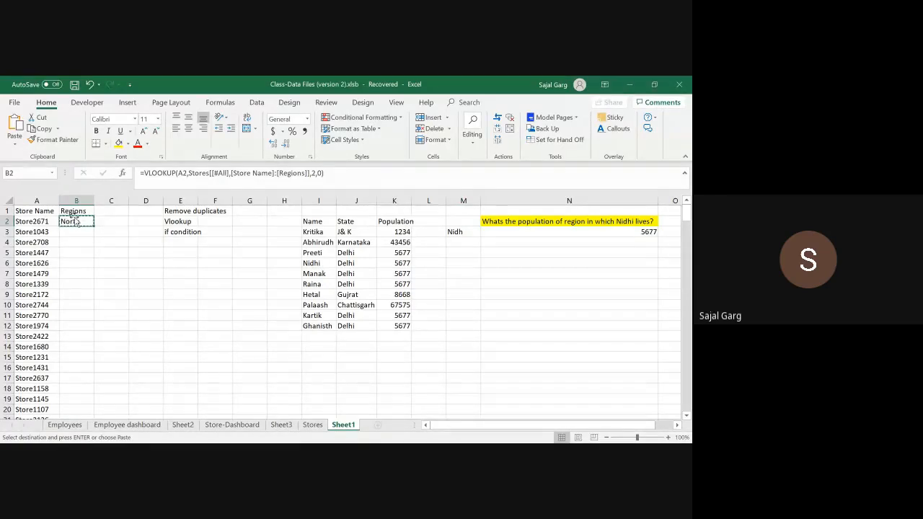
pyautogui.press('Left')
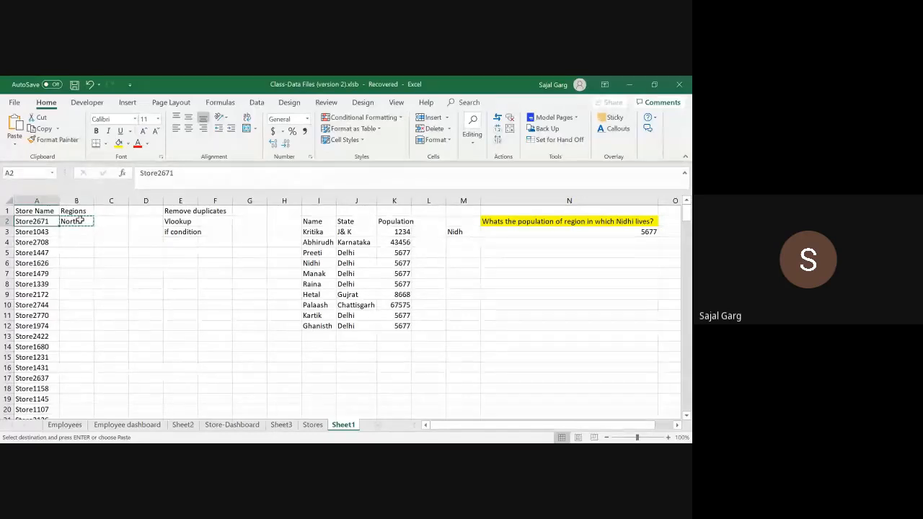
pyautogui.press('Down')
pyautogui.press('Down')
pyautogui.press('Down')
pyautogui.press('Down')
pyautogui.press('Down')
pyautogui.press('Down')
pyautogui.press('Down')
pyautogui.press('Down')
pyautogui.press('Down')
pyautogui.press('Down')
pyautogui.press('Down')
pyautogui.press('Down')
pyautogui.press('Down')
pyautogui.press('Down')
pyautogui.press('Down')
pyautogui.press('Down')
pyautogui.press('Down')
pyautogui.press('Down')
pyautogui.press('Down')
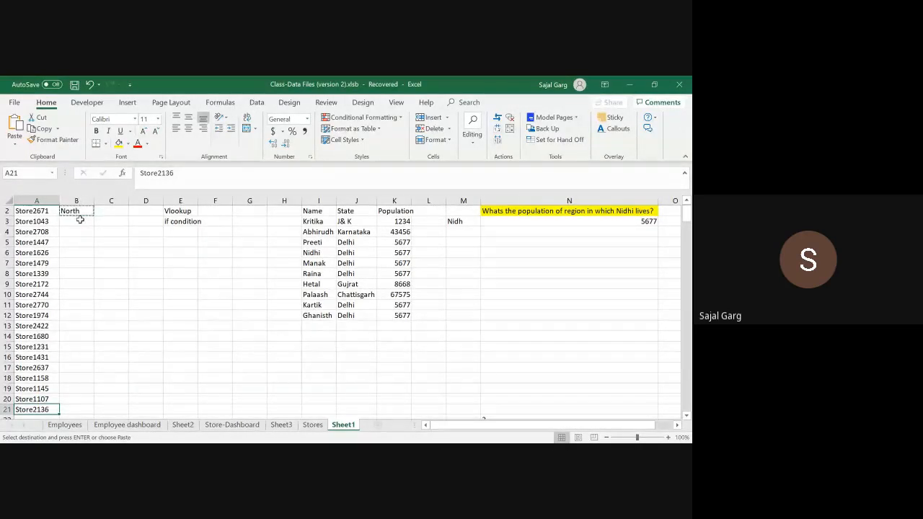
pyautogui.press('Right')
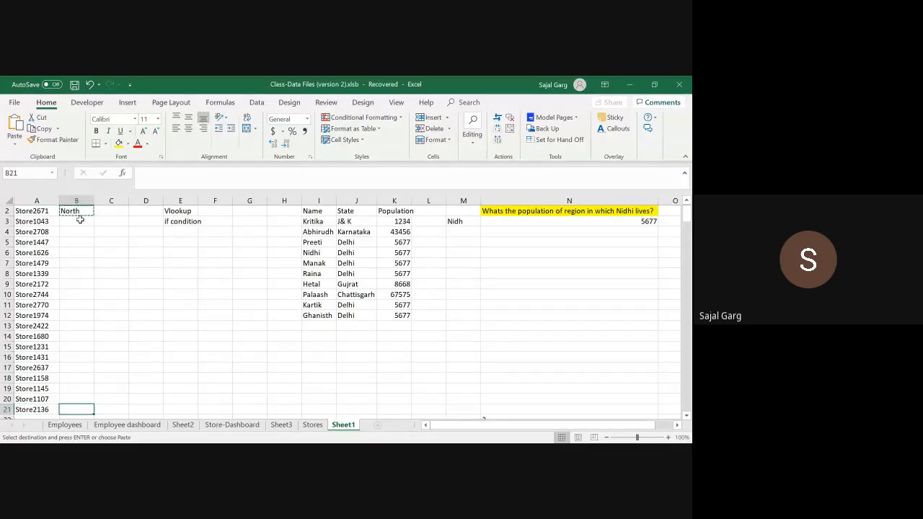
pyautogui.keyDown('shift'); pyautogui.click(80, 220); pyautogui.keyUp('shift')
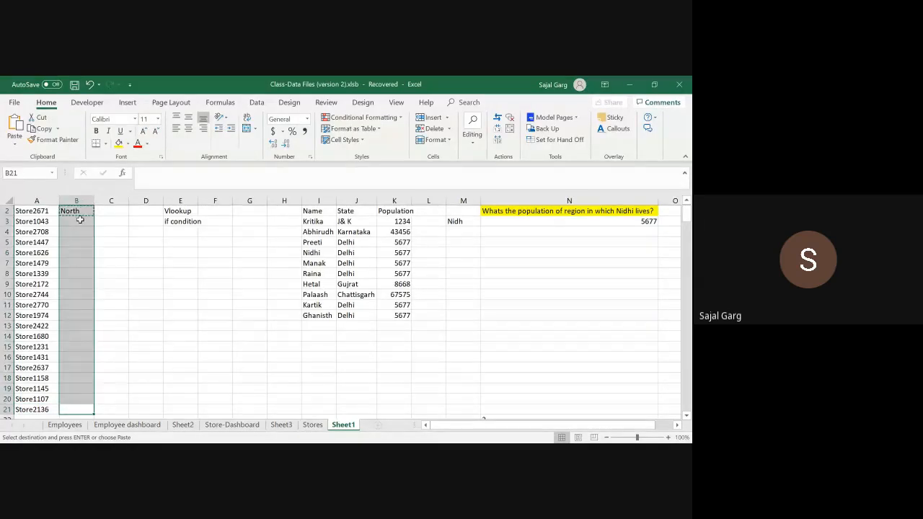
pyautogui.hotkey('ctrl', 'v')
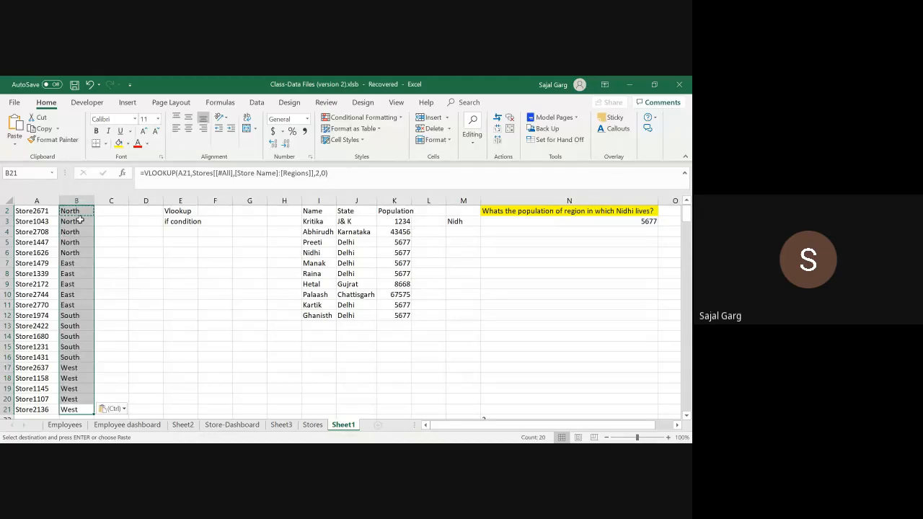
# Review the copied VLOOKUP formulas and their regions down the Regions column.
pyautogui.scroll(-1, 80, 219)
pyautogui.click(80, 220)
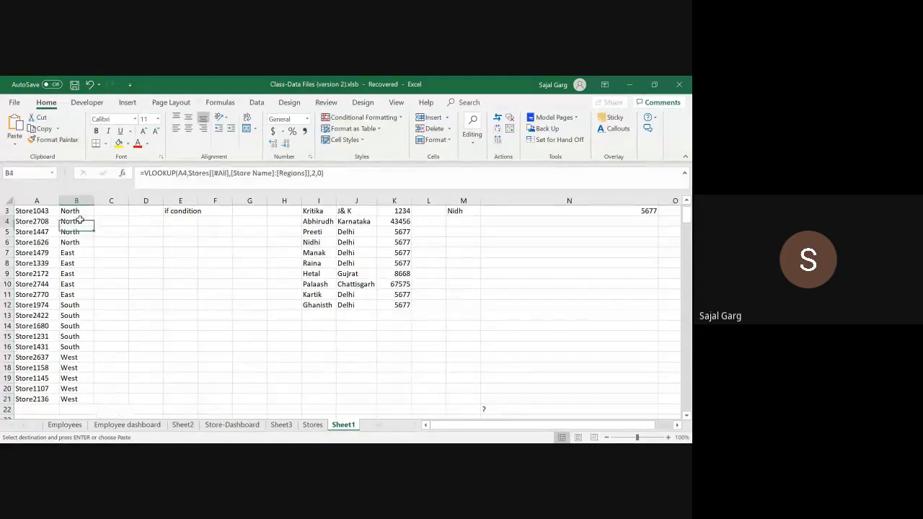
pyautogui.press('Up')
pyautogui.press('Up')
pyautogui.press('Up')
pyautogui.press('Down')
pyautogui.press('Down')
pyautogui.press('Down')
pyautogui.press('Down')
pyautogui.press('Down')
pyautogui.press('Down')
pyautogui.press('Down')
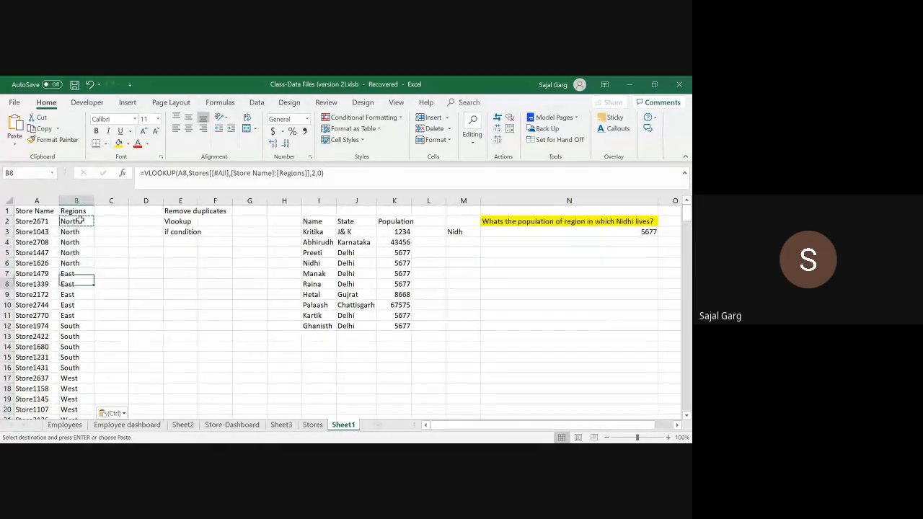
pyautogui.press('Down')
pyautogui.press('Down')
pyautogui.press('Down')
pyautogui.press('Down')
pyautogui.press('Down')
pyautogui.press('Down')
pyautogui.press('Down')
pyautogui.press('Down')
pyautogui.press('Down')
pyautogui.press('Down')
pyautogui.press('Down')
pyautogui.press('Down')
pyautogui.press('Down')
pyautogui.press('Down')
pyautogui.press('Down')
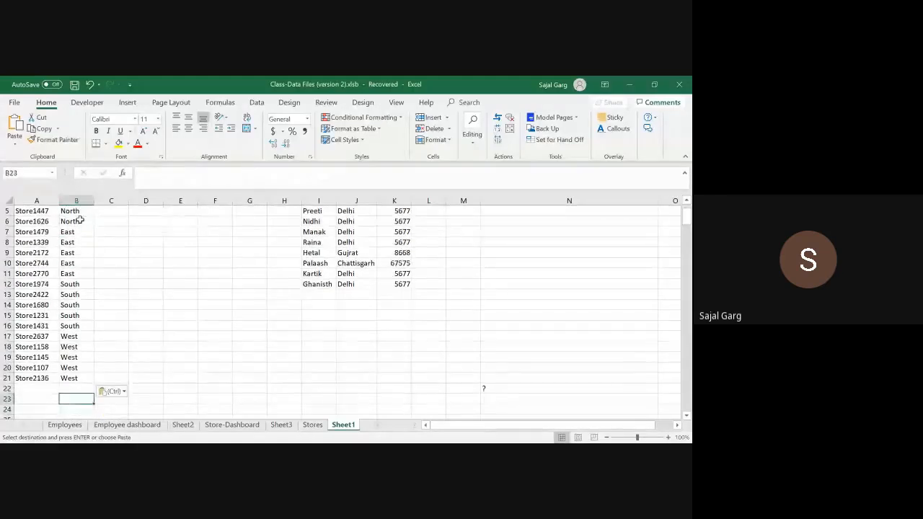
pyautogui.press('Up')
pyautogui.press('Up')
pyautogui.press('Up')
pyautogui.press('Up')
pyautogui.press('Up')
pyautogui.press('Up')
pyautogui.press('Up')
pyautogui.press('Up')
pyautogui.press('Up')
pyautogui.press('Up')
pyautogui.press('Up')
pyautogui.press('Up')
pyautogui.press('Up')
pyautogui.press('Up')
pyautogui.press('Up')
pyautogui.press('Up')
pyautogui.press('Up')
pyautogui.press('Up')
pyautogui.press('Up')
pyautogui.press('Up')
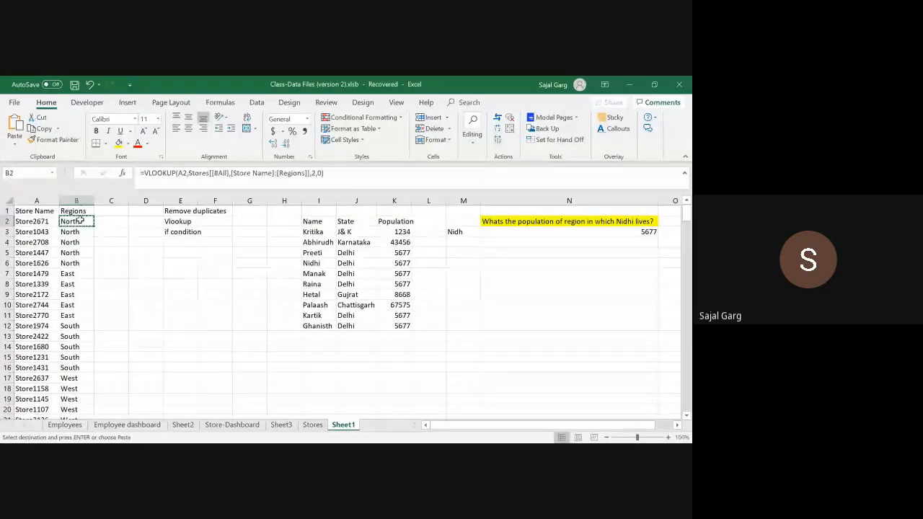
pyautogui.press('Escape')
pyautogui.press('Down')
pyautogui.press('Down')
pyautogui.press('Down')
pyautogui.press('Down')
pyautogui.press('Down')
pyautogui.press('Down')
pyautogui.press('Down')
pyautogui.press('Down')
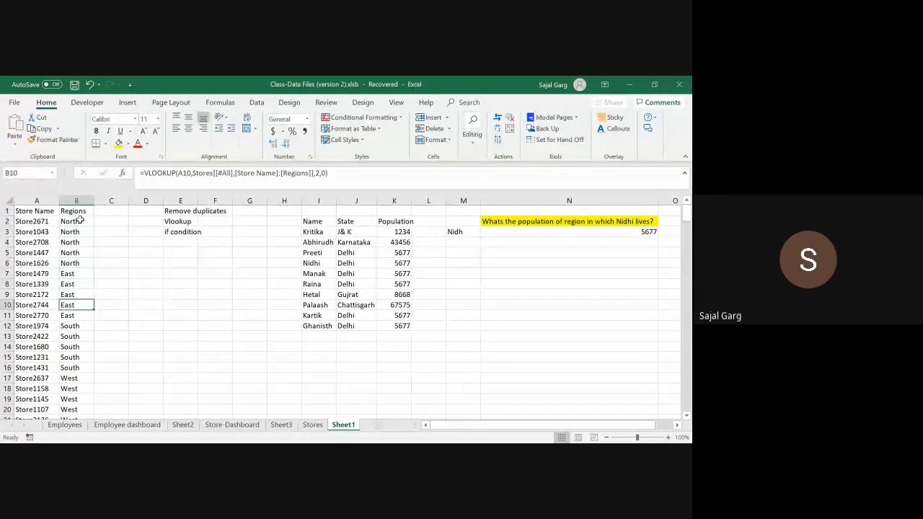
pyautogui.press('Down')
pyautogui.press('Down')
pyautogui.press('Down')
pyautogui.press('Down')
pyautogui.press('Down')
pyautogui.press('Down')
pyautogui.press('Down')
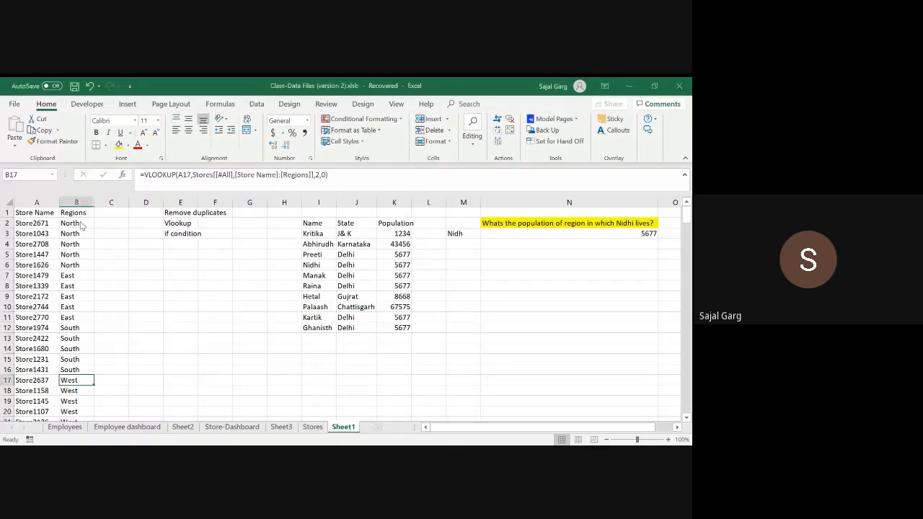
# Add a new person's name in I13 and copy the state and population from J10:K10 into J13:K13.
pyautogui.click(308, 335)
pyautogui.write('Karthil')
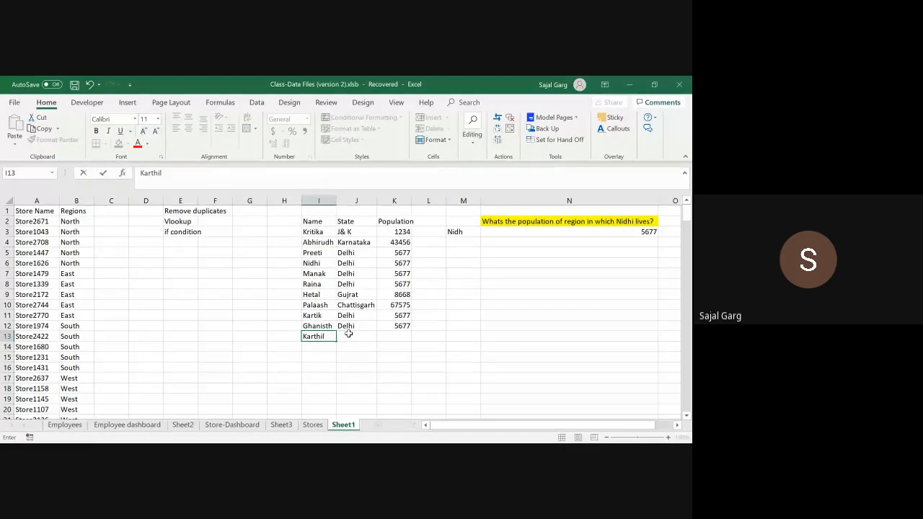
pyautogui.press('BackSpace')
pyautogui.write('k')
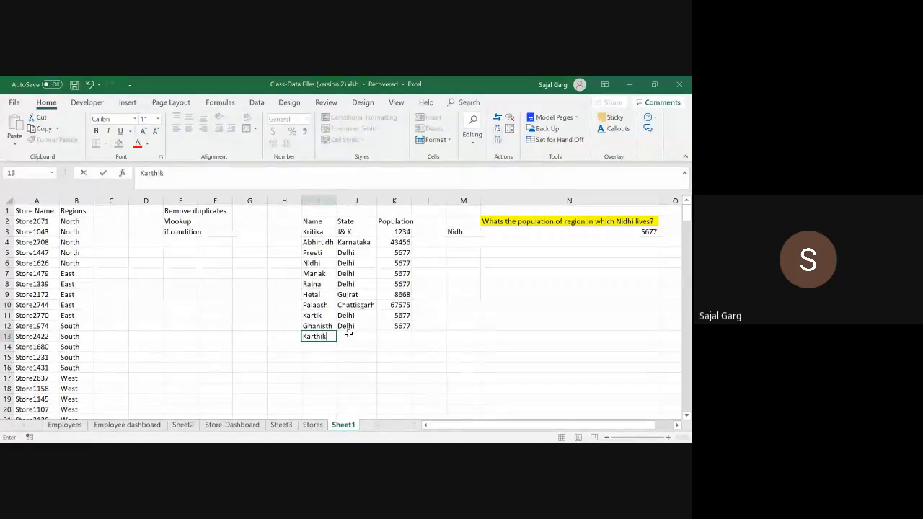
pyautogui.press('Tab')
pyautogui.press('Up')
pyautogui.press('Up')
pyautogui.press('Up')
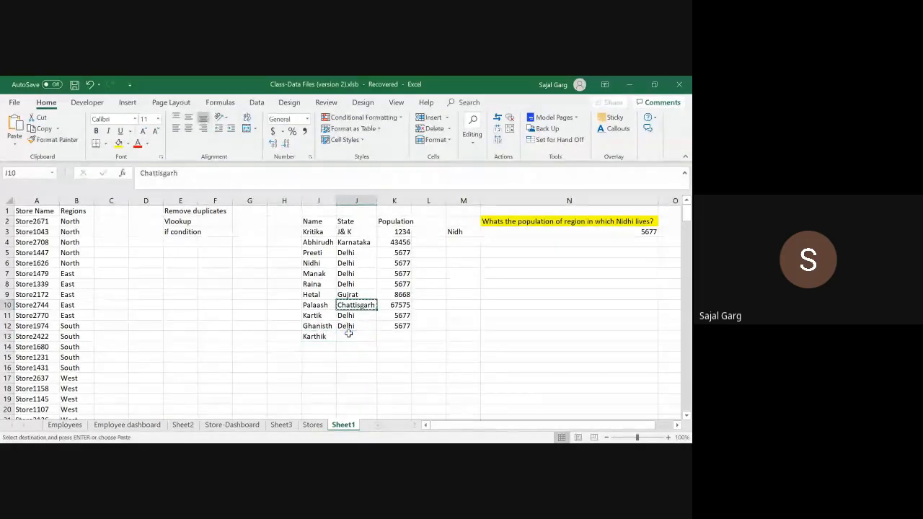
pyautogui.hotkey('shift', 'Right')
pyautogui.hotkey('ctrl', 'c')
pyautogui.click(348, 334)
pyautogui.hotkey('ctrl', 'v')
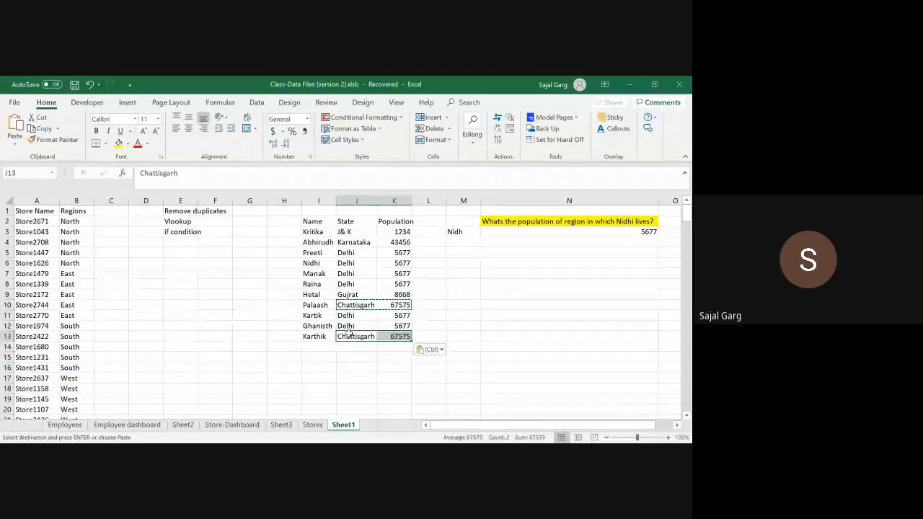
# Overwrite the formula in N3 with a new VLOOKUP that uses M3 as the lookup value.
pyautogui.press('Right')
pyautogui.press('Up')
pyautogui.press('Up')
pyautogui.press('Up')
pyautogui.press('Up')
pyautogui.press('Up')
pyautogui.press('Up')
pyautogui.press('Up')
pyautogui.press('Right')
pyautogui.press('Up')
pyautogui.press('Up')
pyautogui.press('Up')
pyautogui.press('Up')
pyautogui.press('Up')
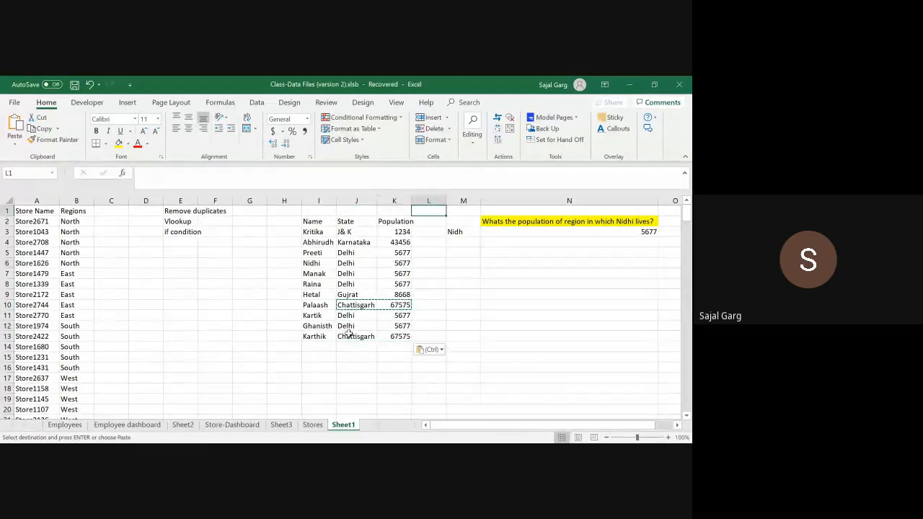
pyautogui.press('Right')
pyautogui.press('Down')
pyautogui.press('Down')
pyautogui.press('Right')
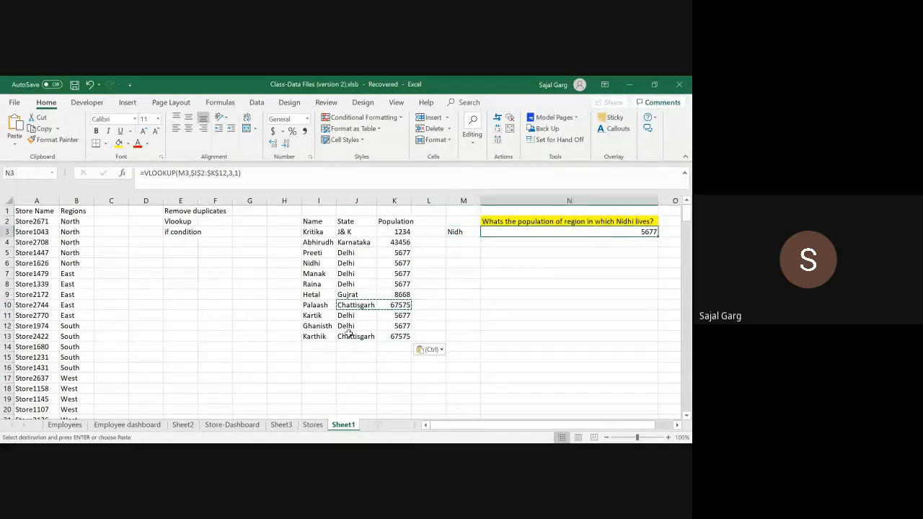
pyautogui.write('=vlo')
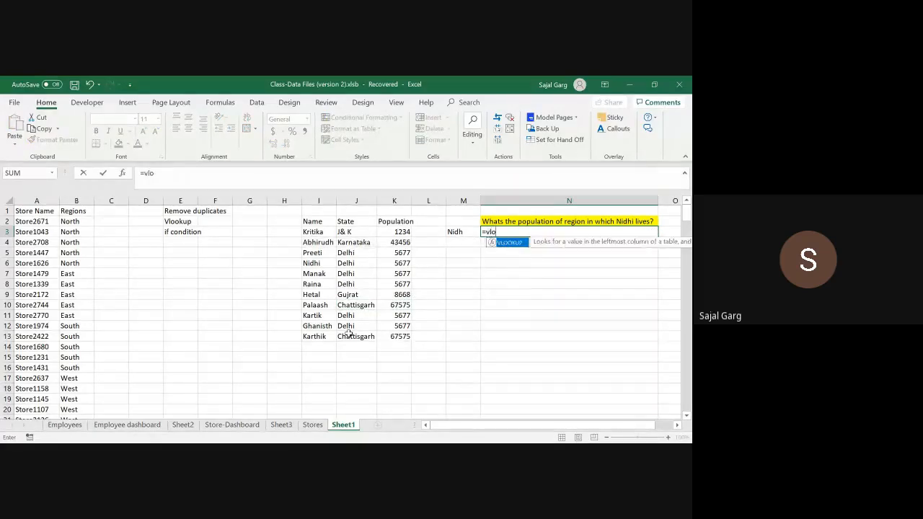
pyautogui.press('Tab')
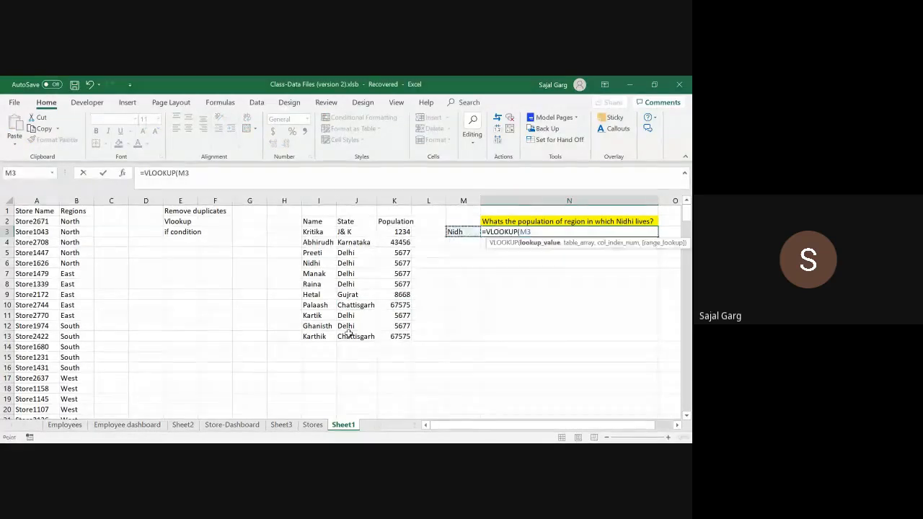
pyautogui.press('Left')
# Set the table array of the VLOOKUP in N3 to the absolute range $I$2:$K$13.
pyautogui.write(',')
pyautogui.press('Left')
pyautogui.press('Left')
pyautogui.press('Left')
pyautogui.press('Left')
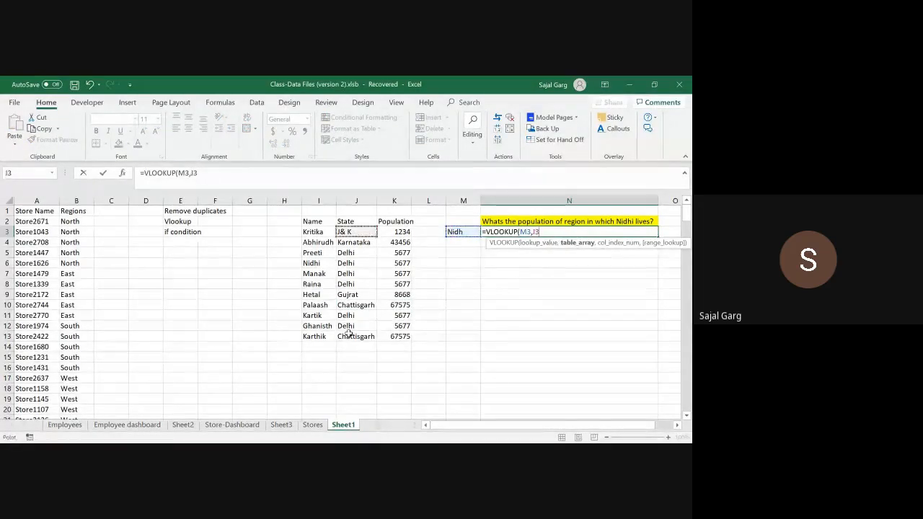
pyautogui.press('Left')
pyautogui.press('Up')
pyautogui.hotkey('shift', 'Right')
pyautogui.hotkey('shift', 'Right')
pyautogui.hotkey('ctrl', 'shift', 'Down')
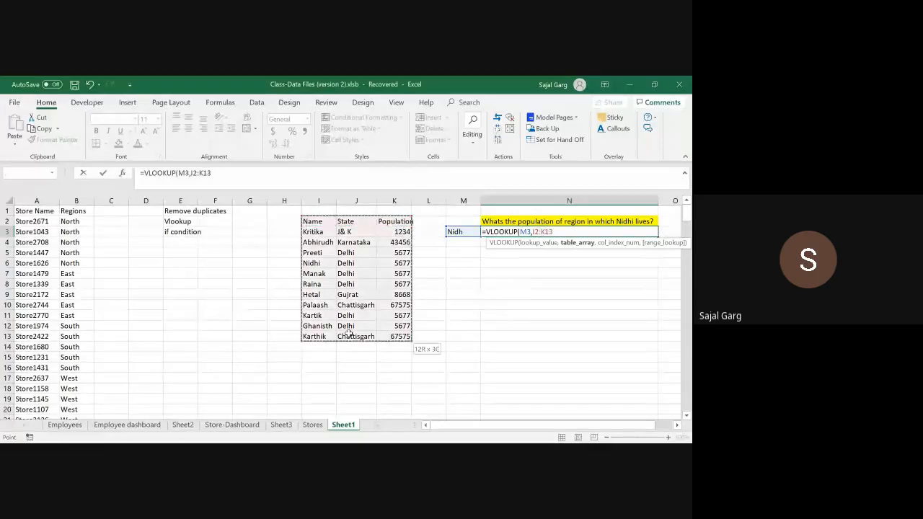
pyautogui.press('F4')
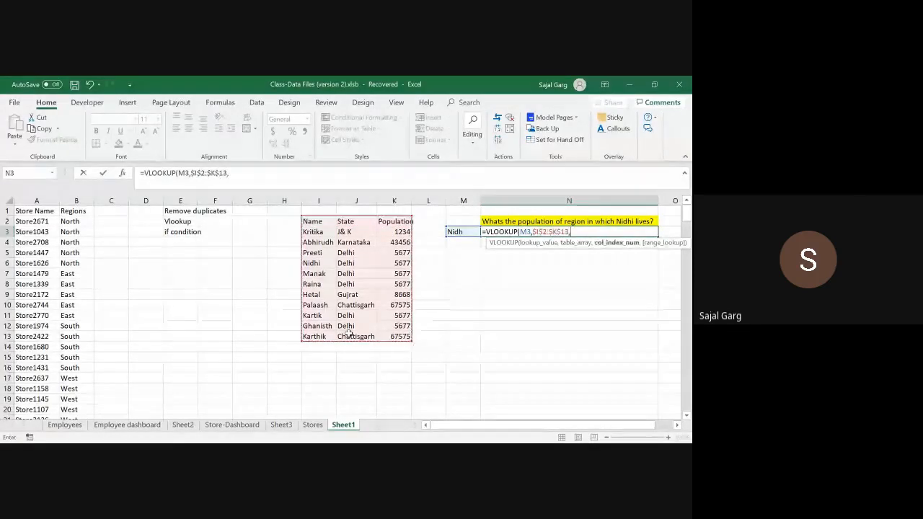
# Complete the VLOOKUP in N3 with column index 3 and approximate match (1).
pyautogui.write(',3,')
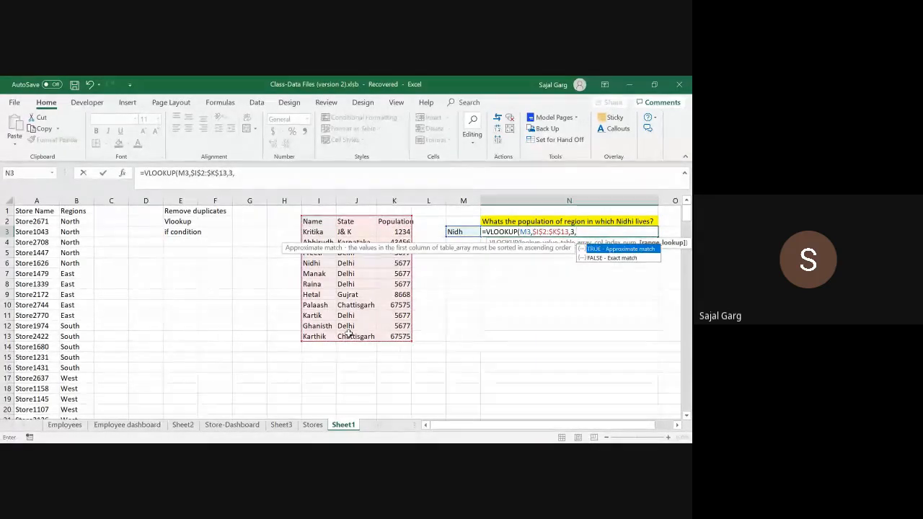
pyautogui.write('0)')
pyautogui.press('Return')
pyautogui.press('Up')
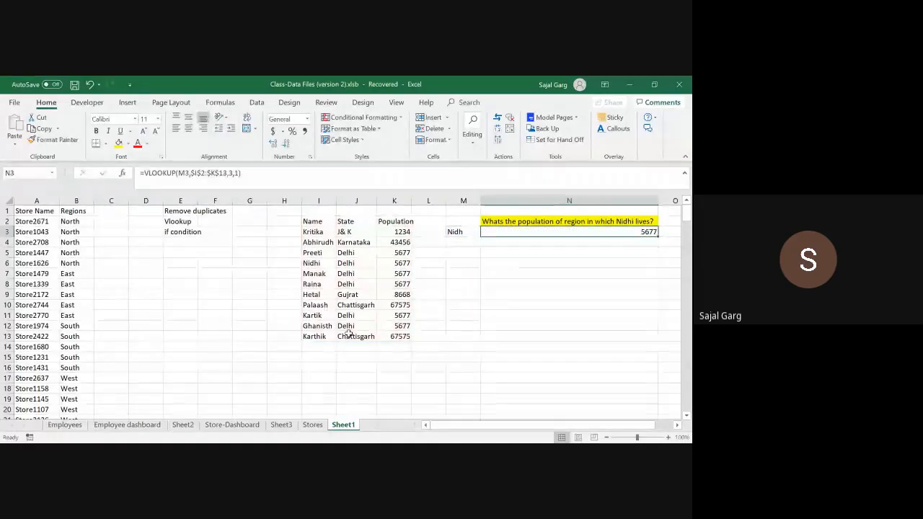
# Replace the lookup value in M3 with the first four letters of the name in I13.
pyautogui.press('Left')
pyautogui.write('Kart')
pyautogui.press('Tab')
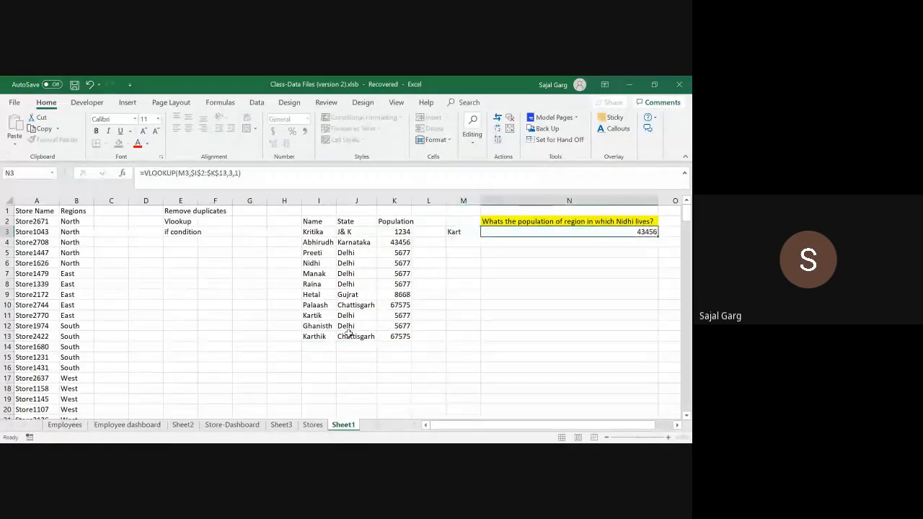
# Check the lookup table for names resembling the partial lookup value, along with their states and populations.
pyautogui.press('Left')
pyautogui.press('Left')
pyautogui.press('Left')
pyautogui.press('Left')
pyautogui.press('Left')
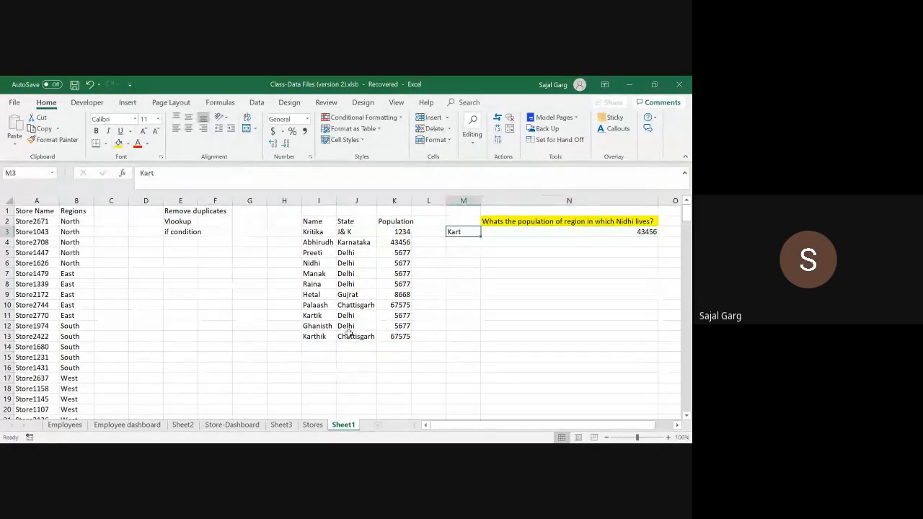
pyautogui.press('Down')
pyautogui.press('Down')
pyautogui.press('Down')
pyautogui.press('Down')
pyautogui.press('Down')
pyautogui.press('Down')
pyautogui.press('Down')
pyautogui.press('Down')
pyautogui.press('Down')
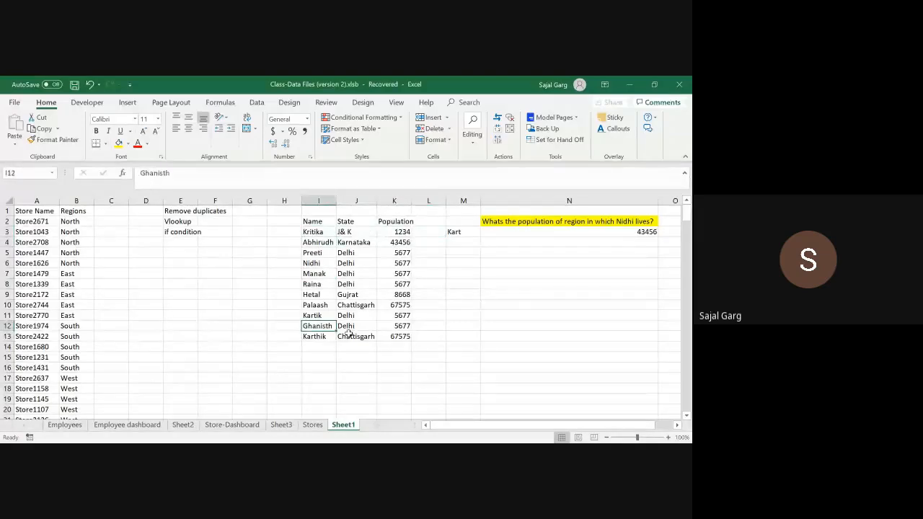
pyautogui.press('Up')
pyautogui.press('Up')
pyautogui.press('Up')
pyautogui.press('Up')
pyautogui.press('Down')
pyautogui.press('Down')
pyautogui.press('Down')
pyautogui.press('Right')
pyautogui.press('Right')
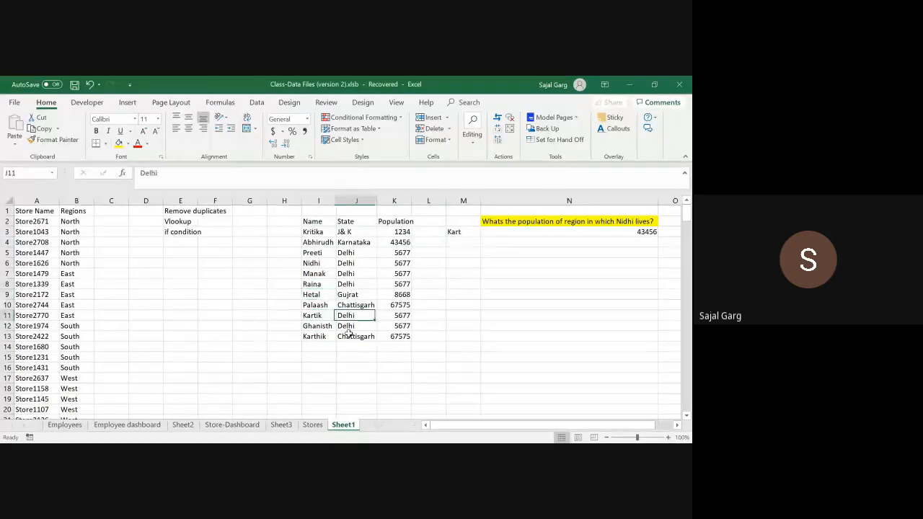
pyautogui.press('Down')
pyautogui.press('Down')
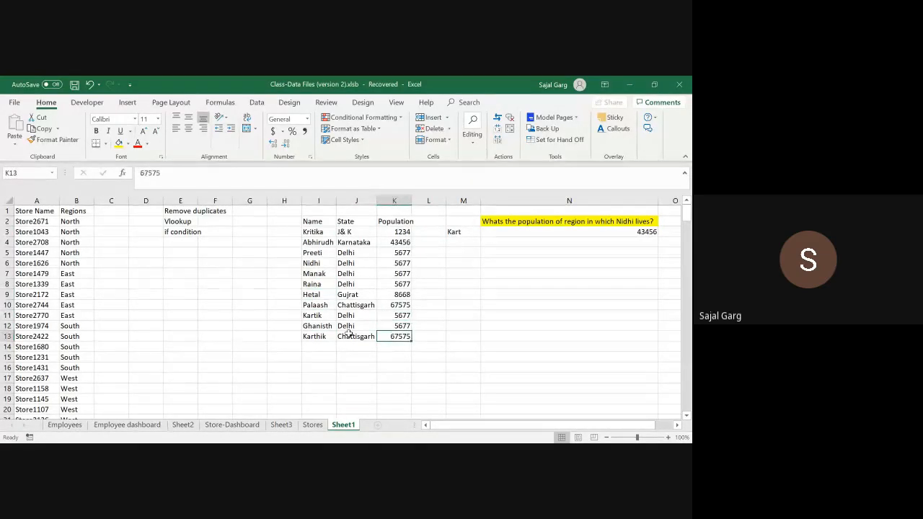
# Compare the state and population in row 4 with the approximate-match result for M3.
pyautogui.press('Left')
pyautogui.press('Up')
pyautogui.press('Up')
pyautogui.press('Up')
pyautogui.press('Up')
pyautogui.press('Up')
pyautogui.press('Up')
pyautogui.press('Up')
pyautogui.press('Up')
pyautogui.press('Up')
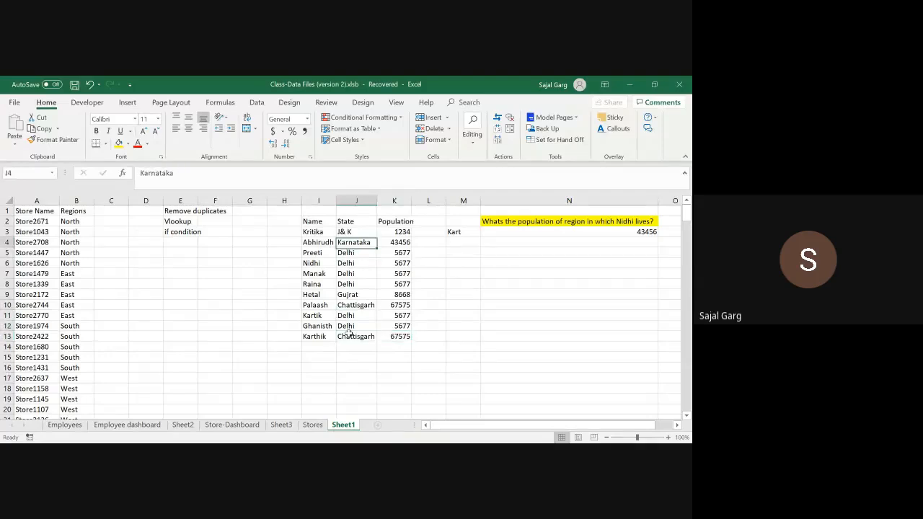
pyautogui.press('Right')
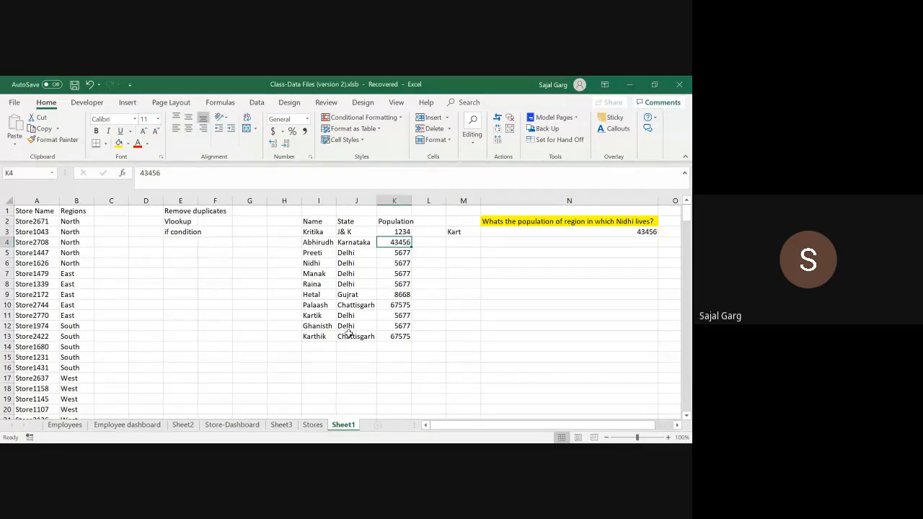
pyautogui.press('Left')
pyautogui.press('Left')
pyautogui.press('Right')
pyautogui.press('Right')
pyautogui.press('Right')
pyautogui.press('Right')
pyautogui.press('Right')
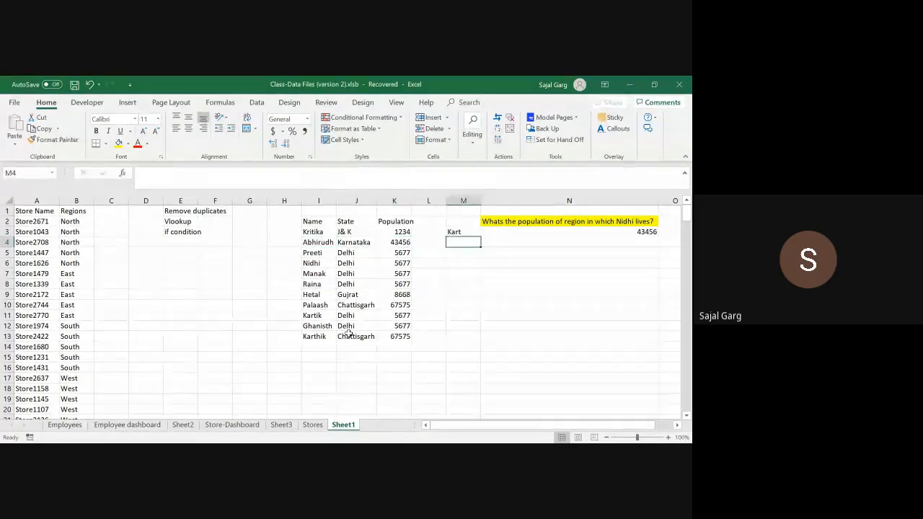
pyautogui.press('Up')
pyautogui.press('Left')
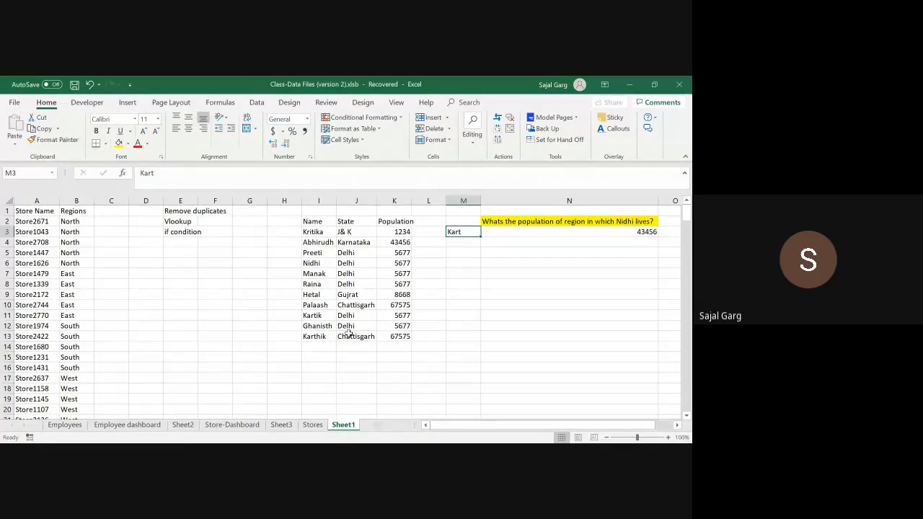
pyautogui.press('Right')
pyautogui.press('Left')
pyautogui.press('Left')
pyautogui.press('Left')
pyautogui.press('Left')
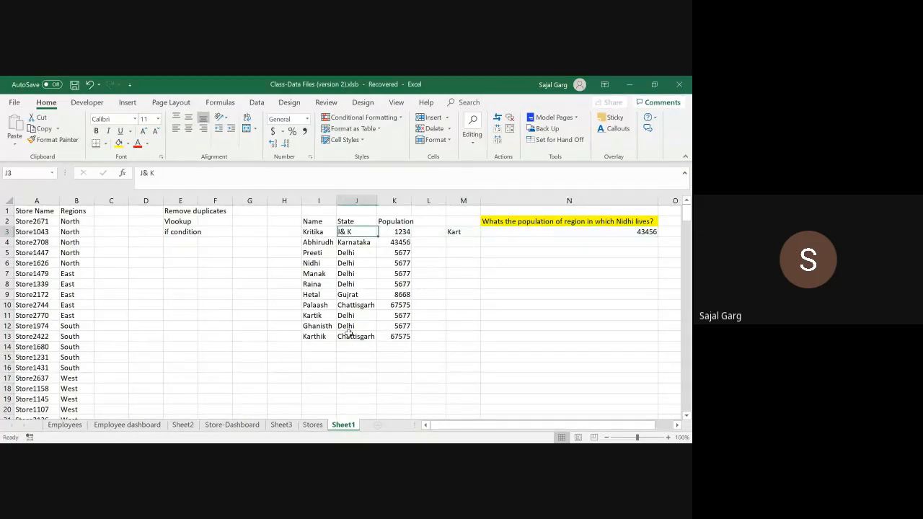
pyautogui.press('Down')
pyautogui.press('Right')
pyautogui.press('Left')
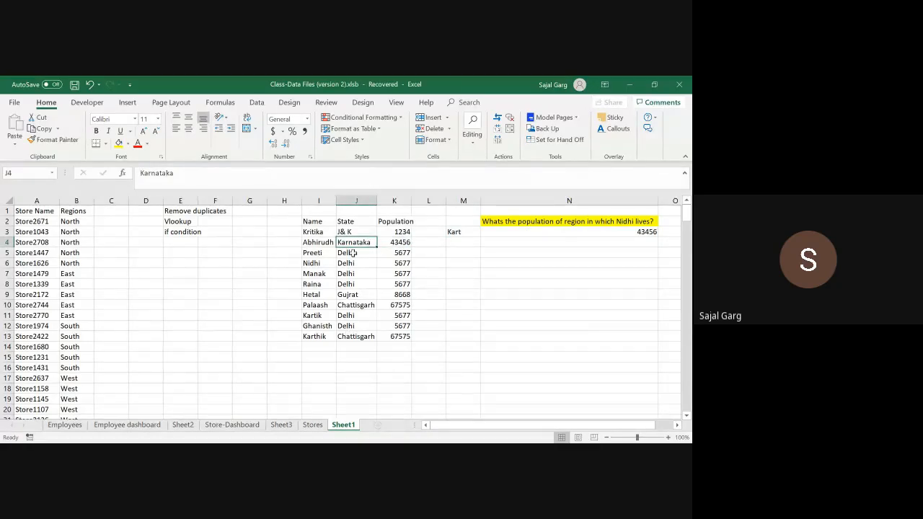
# Change the last argument of the VLOOKUP in N3 to 0 for an exact match.
pyautogui.click(595, 231)
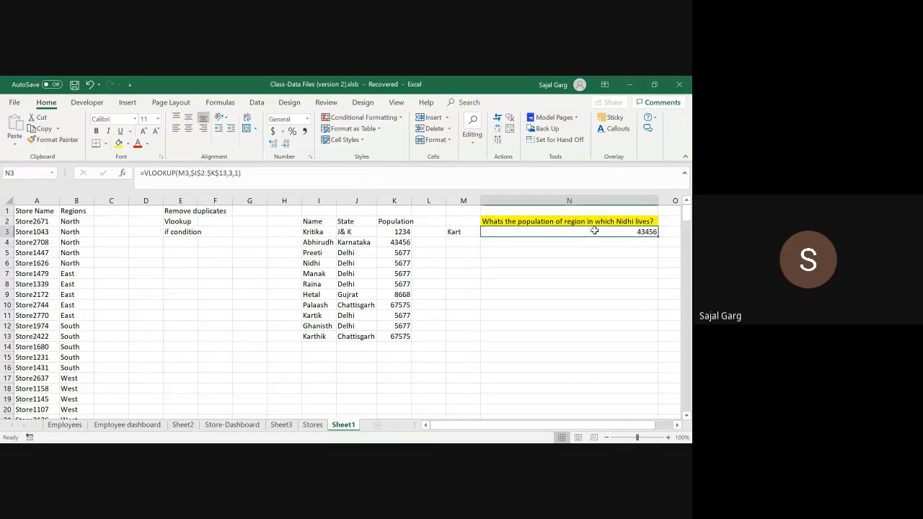
pyautogui.click(256, 173)
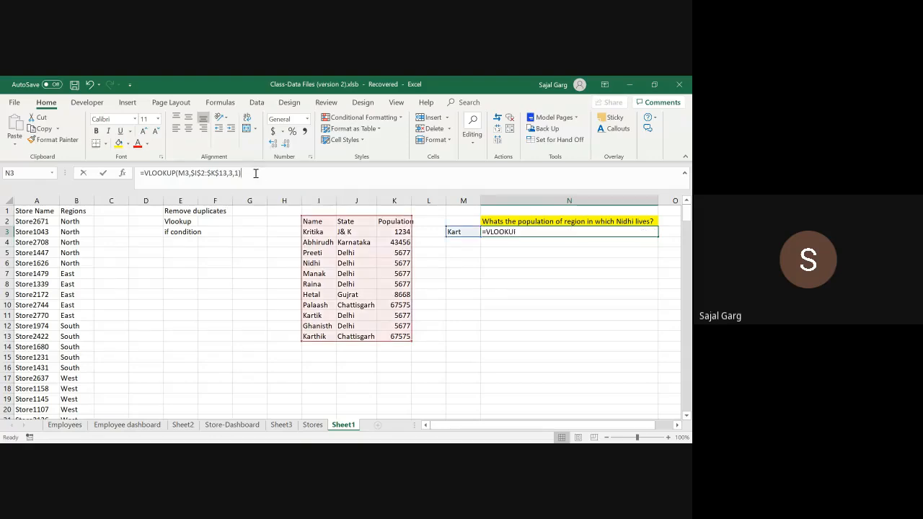
pyautogui.press('BackSpace')
pyautogui.press('BackSpace')
pyautogui.write('0')
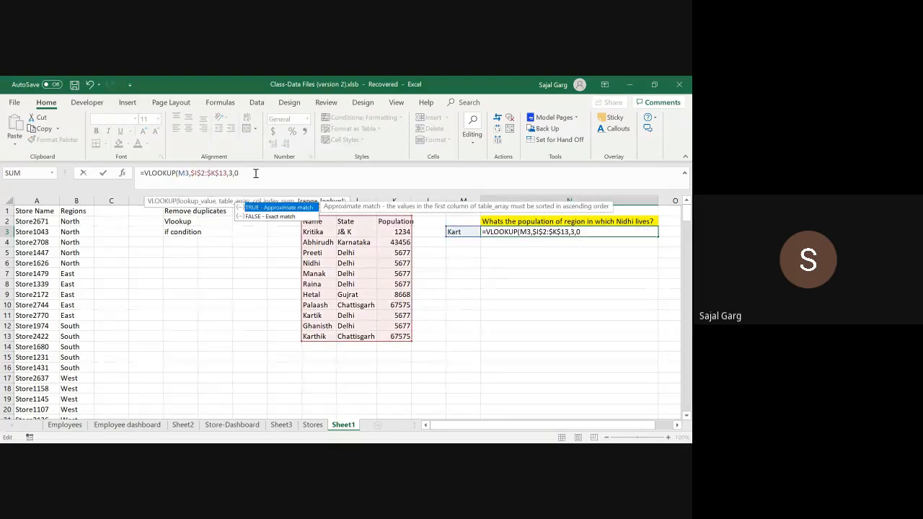
pyautogui.write(')')
pyautogui.press('Return')
# Replace the lookup value in M3 with the first four letters of the name in I6.
pyautogui.press('Up')
pyautogui.press('Left')
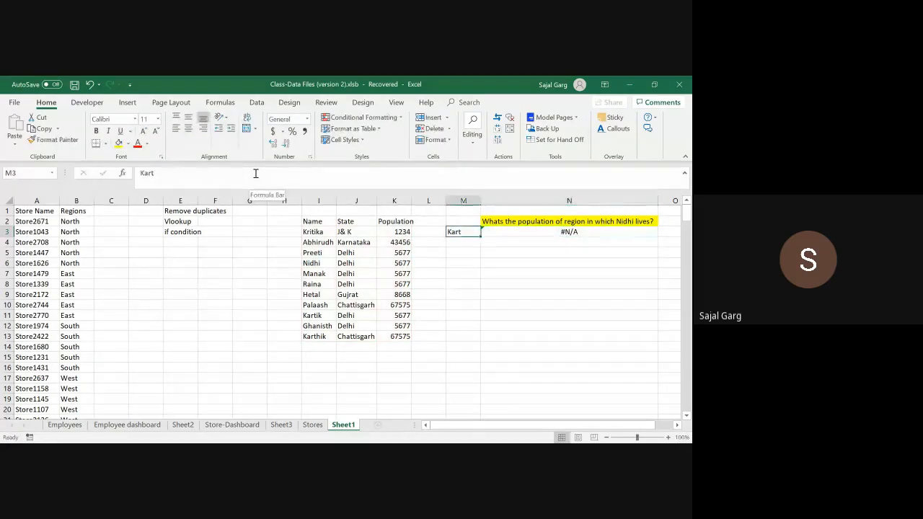
pyautogui.write('Nidh')
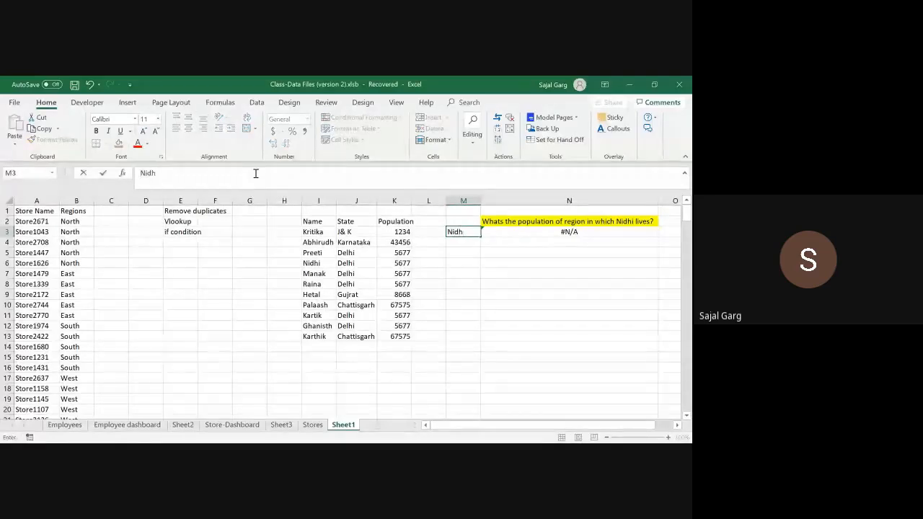
pyautogui.press('Tab')
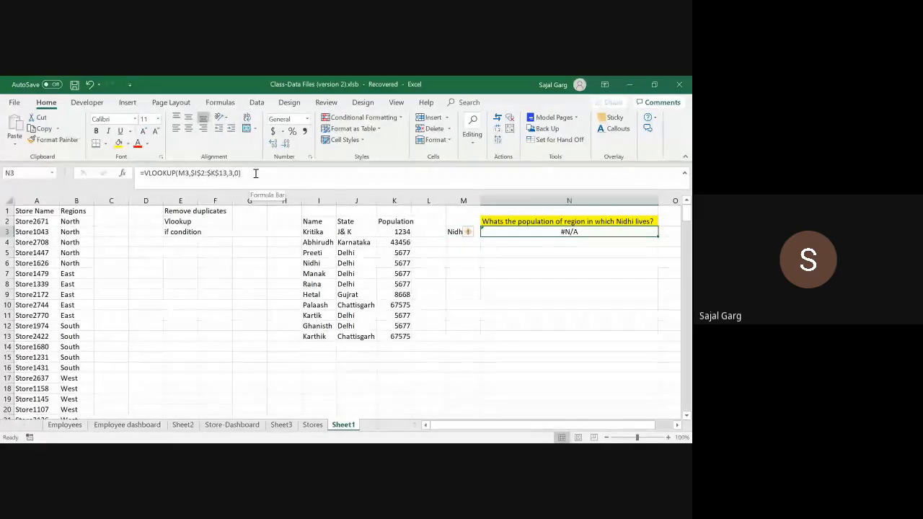
# Inspect the arguments and referenced ranges of the exact-match VLOOKUP in N3.
pyautogui.click(256, 173)
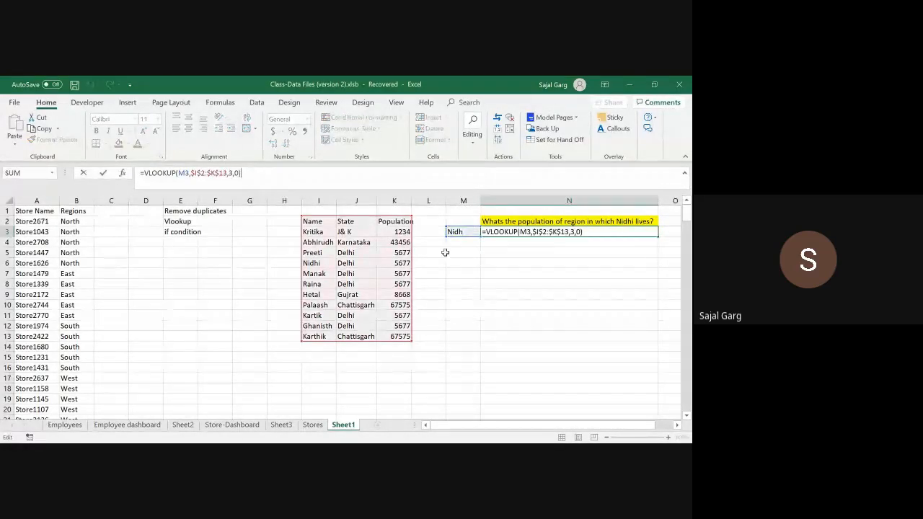
pyautogui.press('Escape')
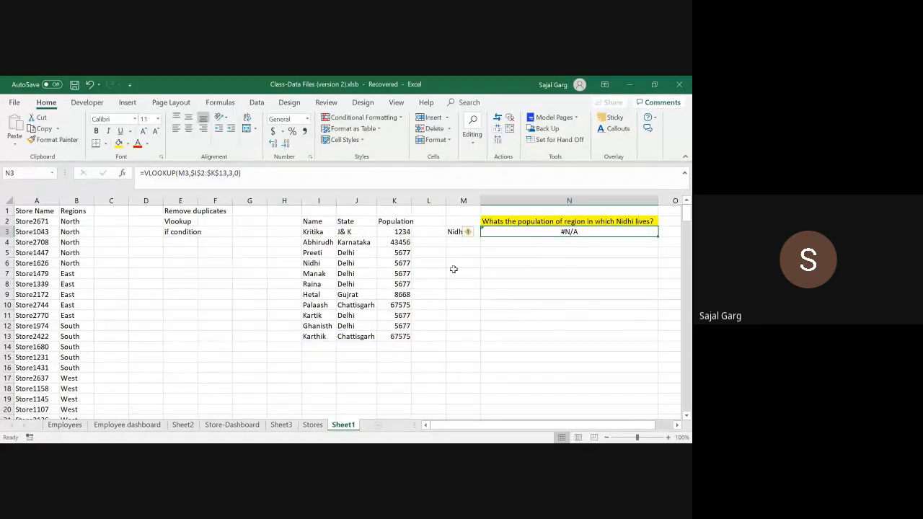
pyautogui.hotkey('alt', 'Tab')
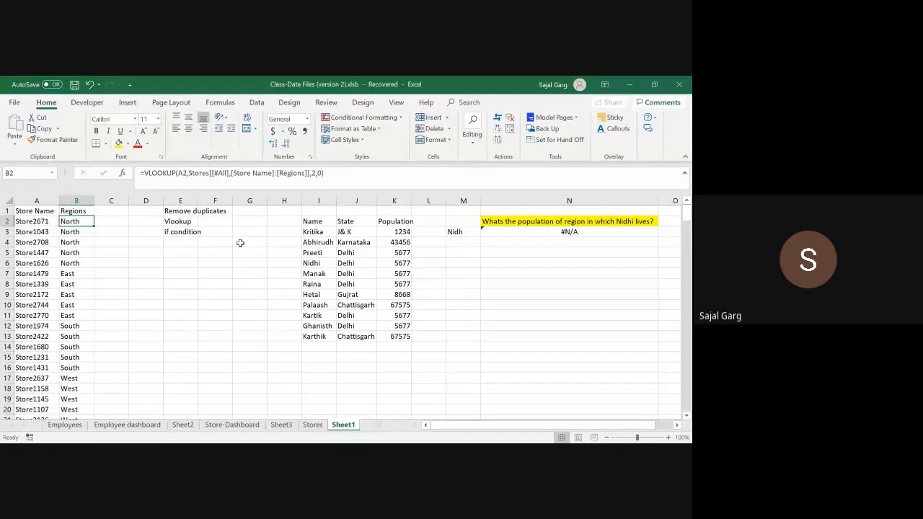
# Review the store names and their VLOOKUP regions in columns A and B down to row 21.
pyautogui.press('Left')
pyautogui.press('Right')
pyautogui.press('Left')
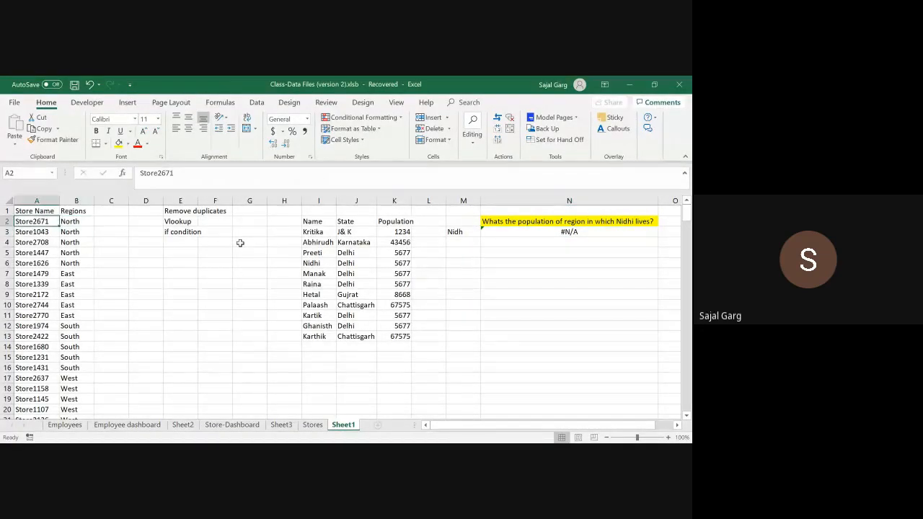
pyautogui.press('Down')
pyautogui.press('Down')
pyautogui.press('Down')
pyautogui.press('Down')
pyautogui.press('Down')
pyautogui.press('Down')
pyautogui.press('Down')
pyautogui.press('Down')
pyautogui.press('Down')
pyautogui.press('Down')
pyautogui.press('Down')
pyautogui.press('Down')
pyautogui.press('Down')
pyautogui.press('Down')
pyautogui.press('Down')
pyautogui.press('Down')
pyautogui.press('Down')
pyautogui.press('Down')
pyautogui.press('Down')
pyautogui.press('Right')
pyautogui.press('Up')
pyautogui.press('Up')
pyautogui.press('Up')
pyautogui.press('Up')
pyautogui.press('Up')
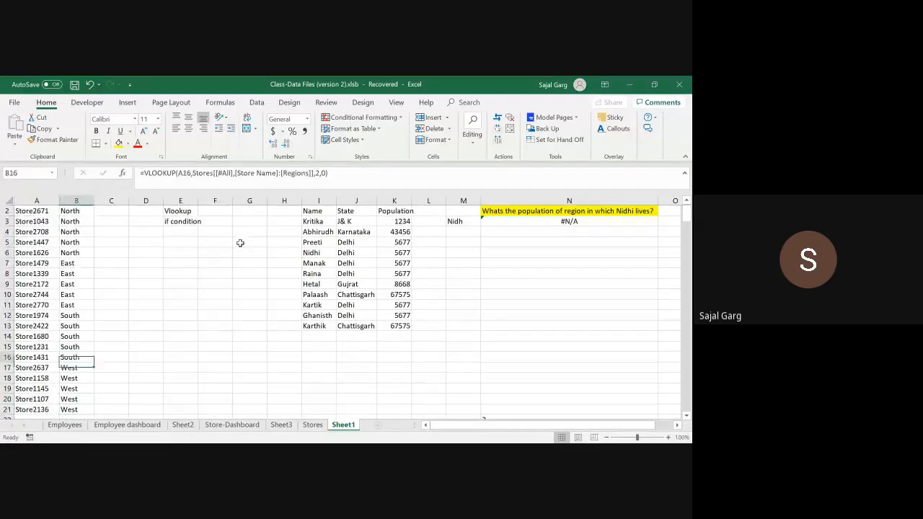
pyautogui.press('Up')
pyautogui.press('Up')
pyautogui.press('Up')
pyautogui.press('Up')
pyautogui.press('Up')
pyautogui.press('Up')
pyautogui.press('Up')
pyautogui.press('Up')
pyautogui.press('Up')
pyautogui.press('Up')
pyautogui.press('Up')
pyautogui.press('Up')
pyautogui.press('Up')
pyautogui.press('Up')
pyautogui.press('Up')
pyautogui.press('Down')
pyautogui.press('Down')
pyautogui.press('Up')
pyautogui.press('Up')
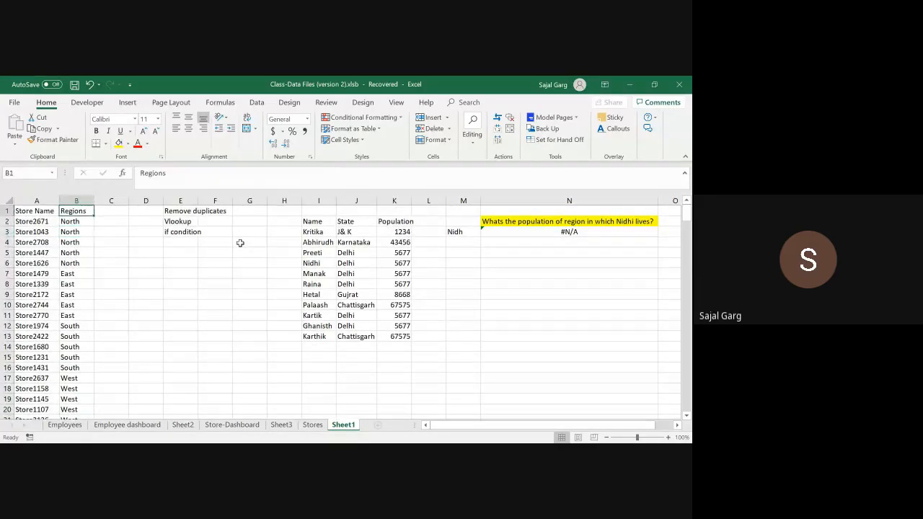
pyautogui.press('Down')
pyautogui.press('Down')
pyautogui.press('Down')
pyautogui.press('Down')
pyautogui.press('Down')
pyautogui.press('Down')
pyautogui.press('Down')
pyautogui.press('Down')
pyautogui.press('Down')
pyautogui.press('Down')
pyautogui.press('Down')
pyautogui.press('Down')
pyautogui.press('Down')
pyautogui.press('Down')
pyautogui.press('Down')
pyautogui.press('Down')
pyautogui.press('Down')
pyautogui.press('Down')
pyautogui.press('Down')
pyautogui.press('Down')
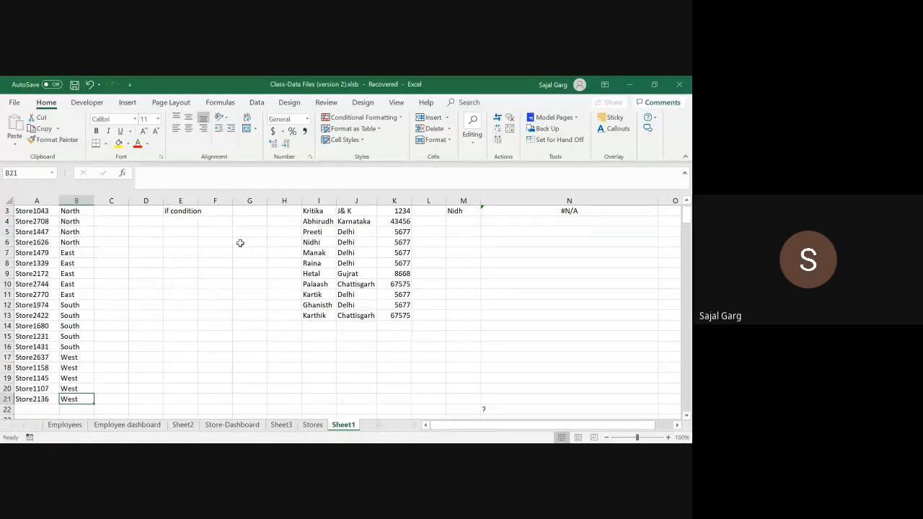
# Replace the VLOOKUP formulas in the Regions column, B2:B21, with their plain values using Paste Special.
pyautogui.press('Up')
pyautogui.press('Up')
pyautogui.press('Up')
pyautogui.press('Up')
pyautogui.press('Up')
pyautogui.press('Up')
pyautogui.press('Up')
pyautogui.press('Up')
pyautogui.press('Up')
pyautogui.press('Up')
pyautogui.press('Up')
pyautogui.press('Up')
pyautogui.press('Up')
pyautogui.press('Up')
pyautogui.press('Up')
pyautogui.press('Up')
pyautogui.press('Up')
pyautogui.press('Up')
pyautogui.press('Up')
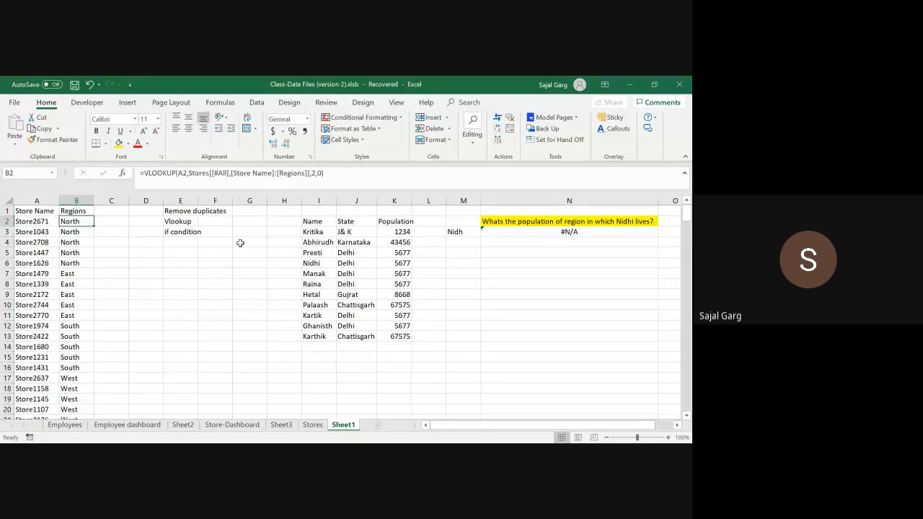
pyautogui.hotkey('shift', 'Down')
pyautogui.hotkey('shift', 'Down')
pyautogui.hotkey('shift', 'Down')
pyautogui.hotkey('shift', 'Down')
pyautogui.hotkey('shift', 'Down')
pyautogui.hotkey('shift', 'Down')
pyautogui.hotkey('shift', 'Down')
pyautogui.hotkey('shift', 'Down')
pyautogui.hotkey('shift', 'Down')
pyautogui.hotkey('shift', 'Down')
pyautogui.hotkey('shift', 'Down')
pyautogui.hotkey('shift', 'Down')
pyautogui.hotkey('shift', 'Down')
pyautogui.hotkey('shift', 'Down')
pyautogui.hotkey('shift', 'Down')
pyautogui.hotkey('shift', 'Down')
pyautogui.hotkey('shift', 'Down')
pyautogui.hotkey('shift', 'Down')
pyautogui.hotkey('shift', 'Down')
pyautogui.hotkey('shift', 'Down')
pyautogui.press('Up')
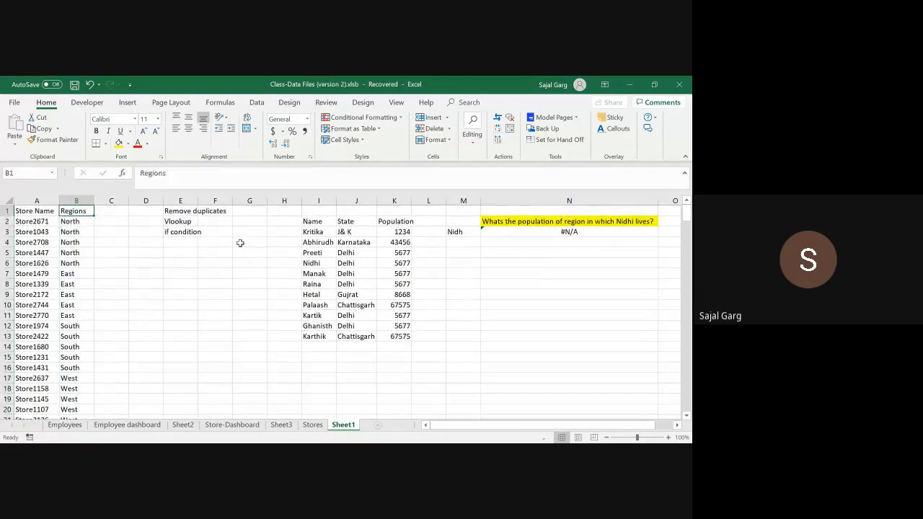
pyautogui.press('Down')
pyautogui.hotkey('ctrl', 'shift', 'Down')
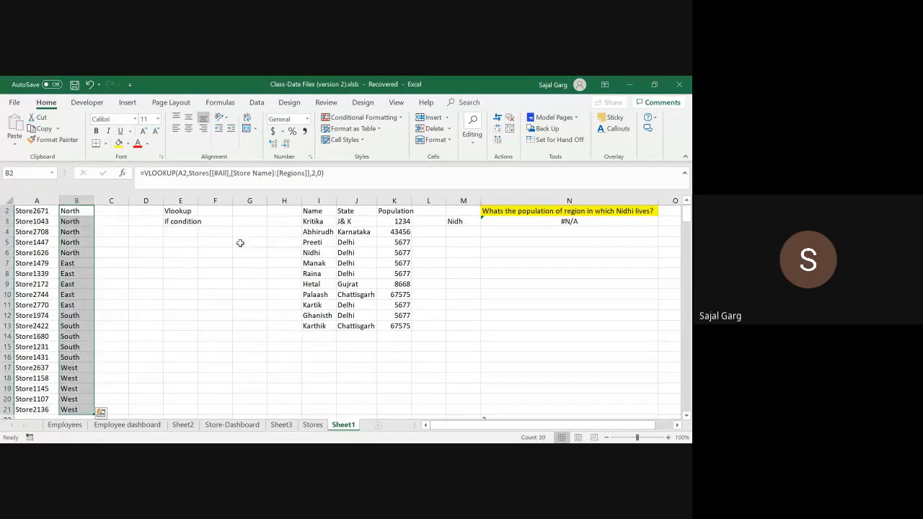
pyautogui.hotkey('ctrl', 'c')
pyautogui.scroll(1, 240, 243)
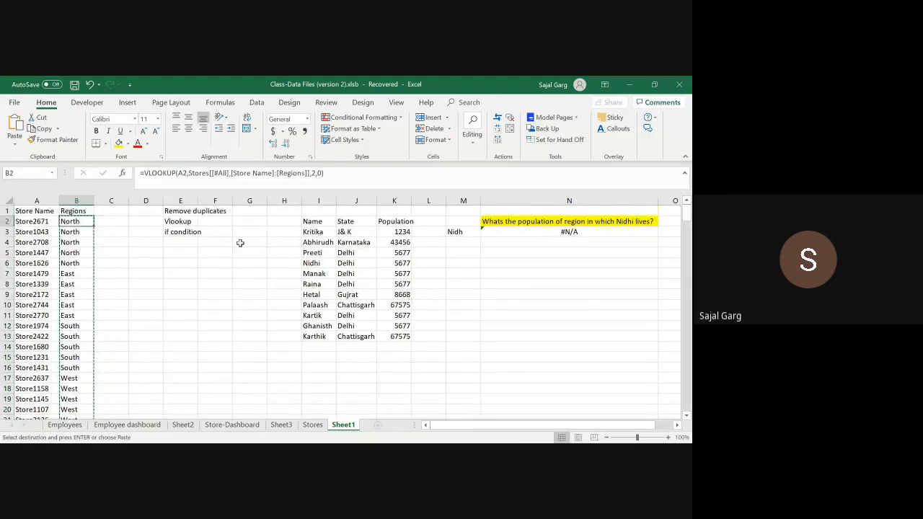
pyautogui.hotkey('ctrl', 'alt', 'v')
pyautogui.press('Down')
pyautogui.press('Down')
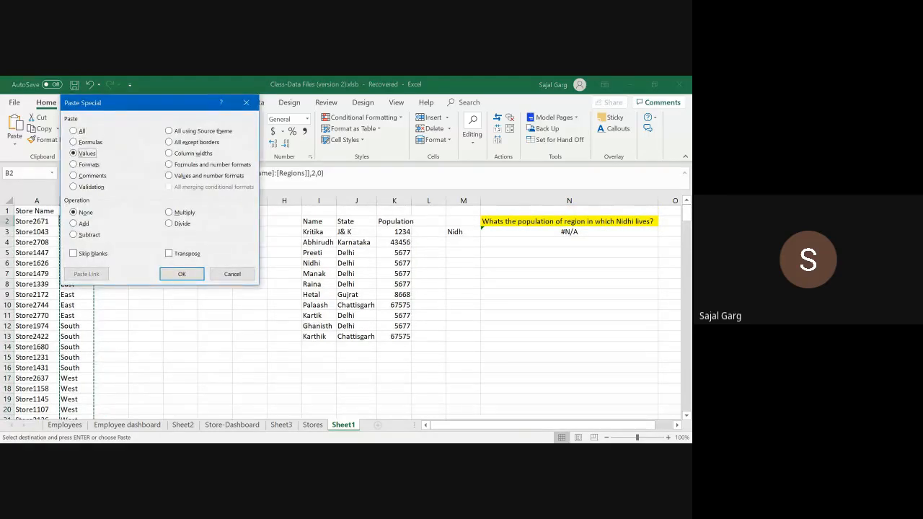
pyautogui.press('Return')
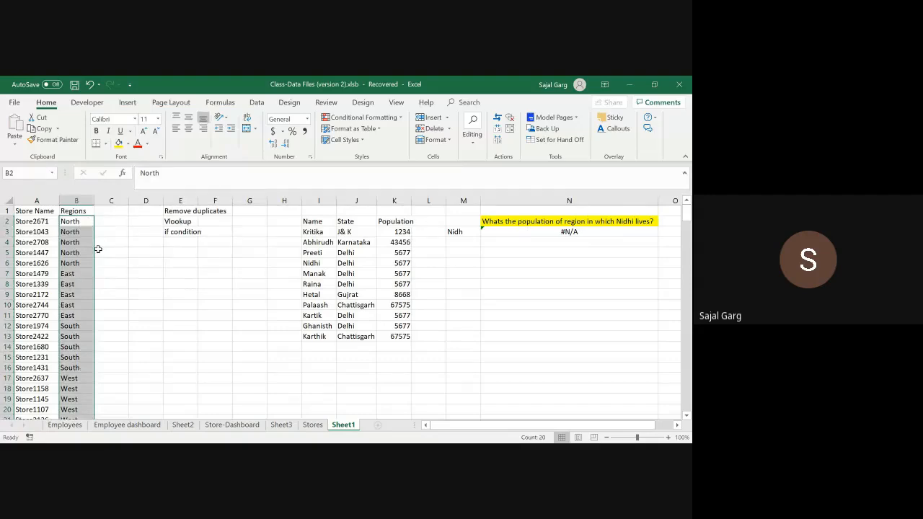
# Check the column headers in the Stores sheet and add the header States in C1 of Sheet1.
pyautogui.click(313, 426)
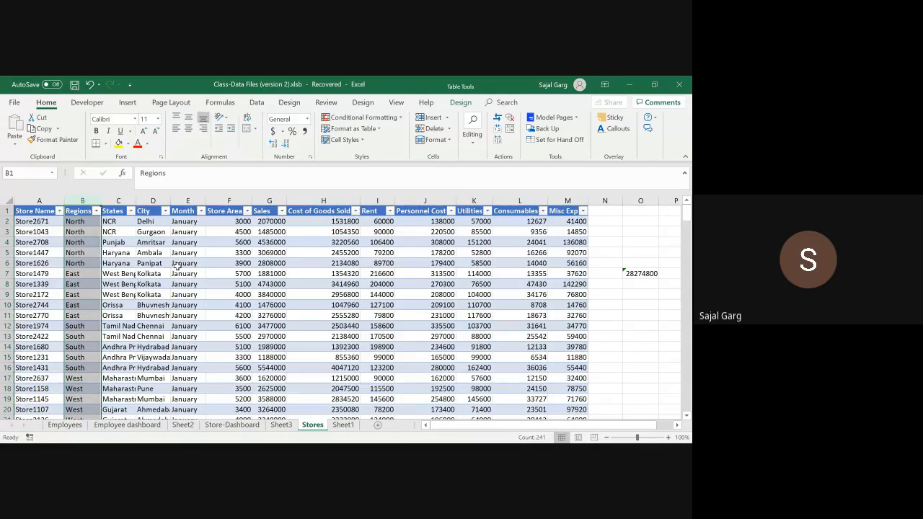
pyautogui.click(336, 424)
pyautogui.click(107, 213)
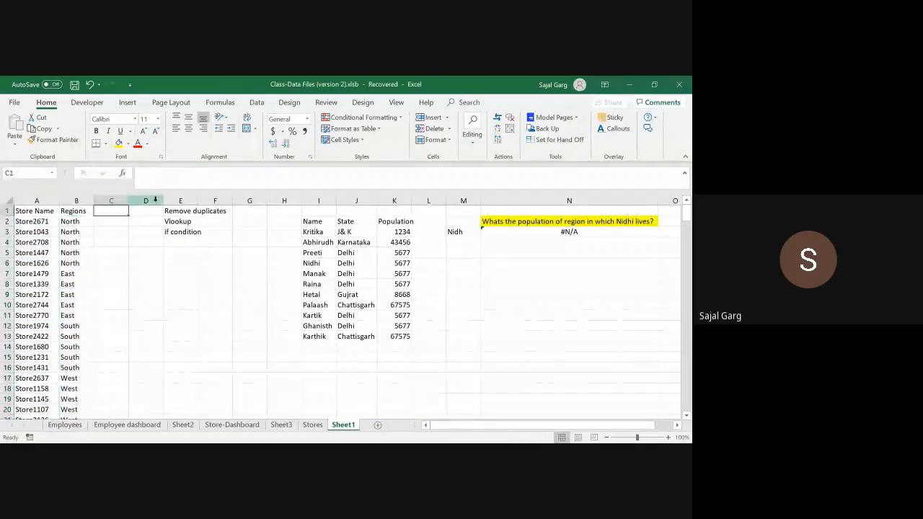
pyautogui.write('States')
pyautogui.press('Return')
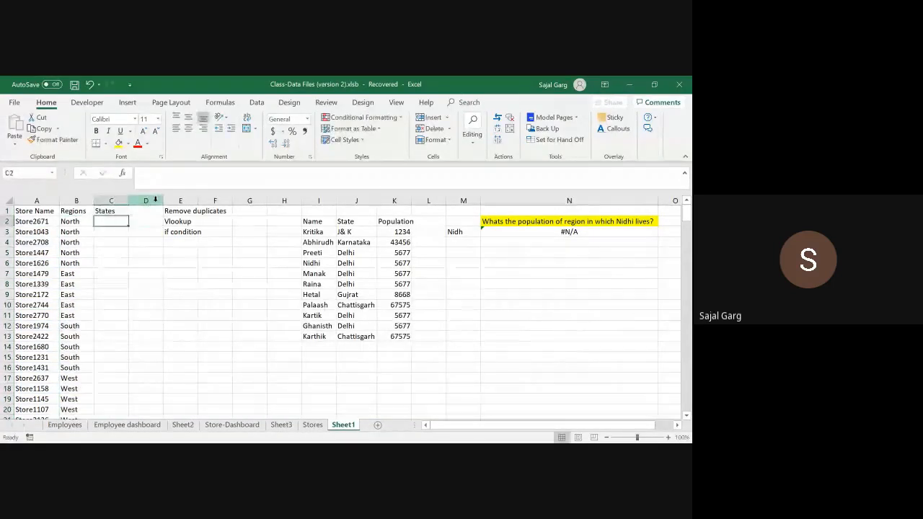
pyautogui.hotkey('alt', 'Tab')
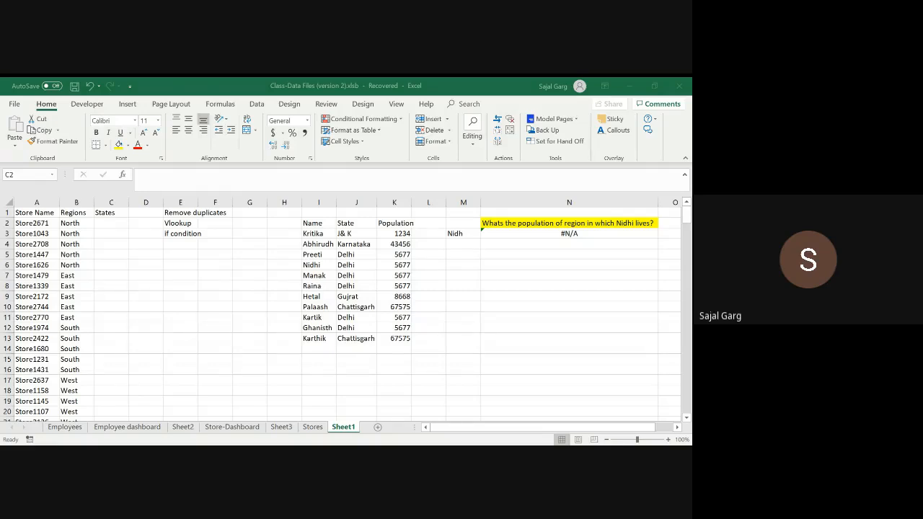
pyautogui.click(567, 422)
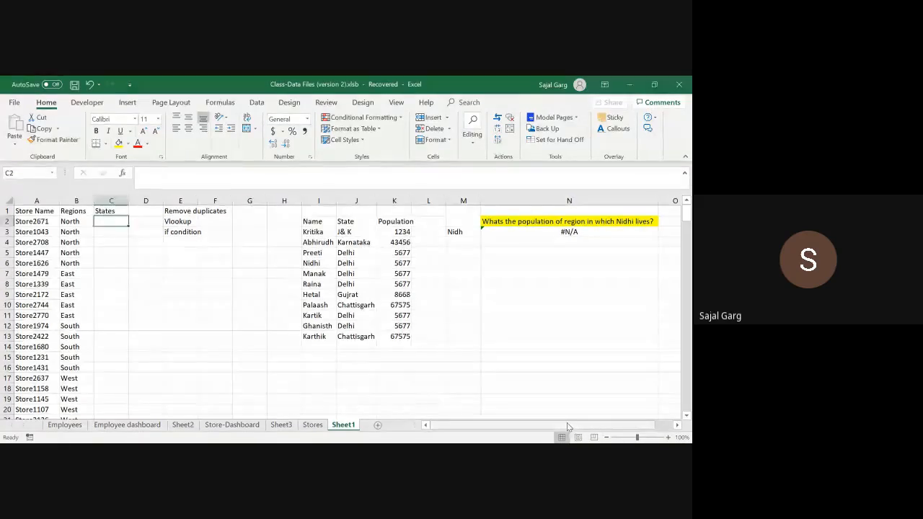
# Delete the SUM formula in cell O7 of the Stores sheet.
pyautogui.click(313, 426)
pyautogui.click(654, 275)
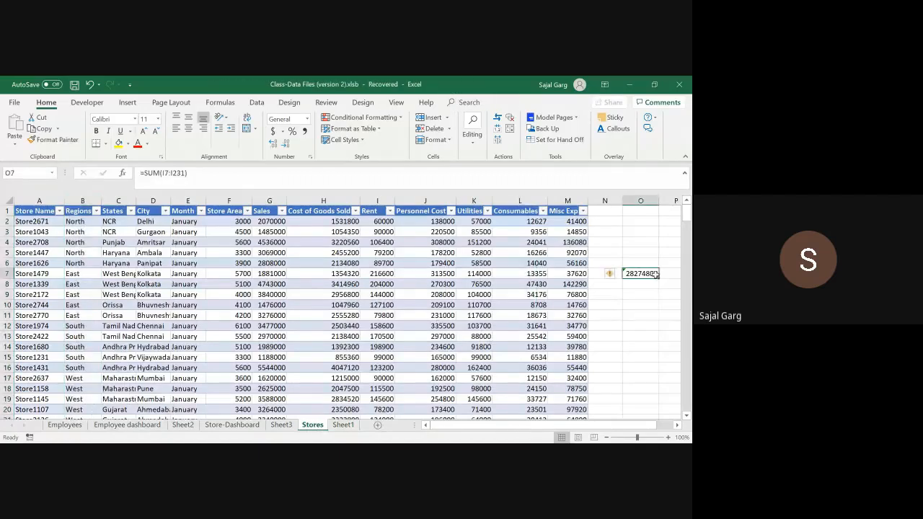
pyautogui.press('Delete')
# Insert an entire blank row above the header row of the Stores table.
pyautogui.press('Up')
pyautogui.press('Up')
pyautogui.press('Up')
pyautogui.press('Up')
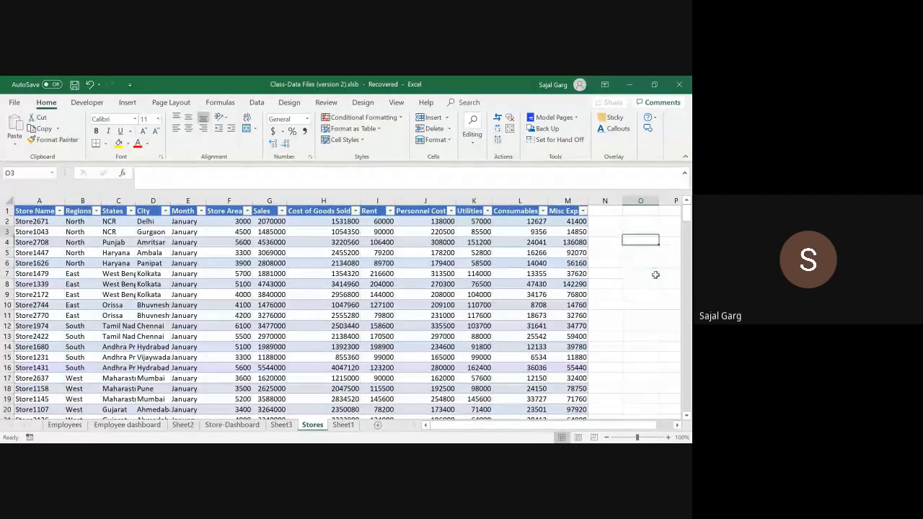
pyautogui.press('Up')
pyautogui.press('Left')
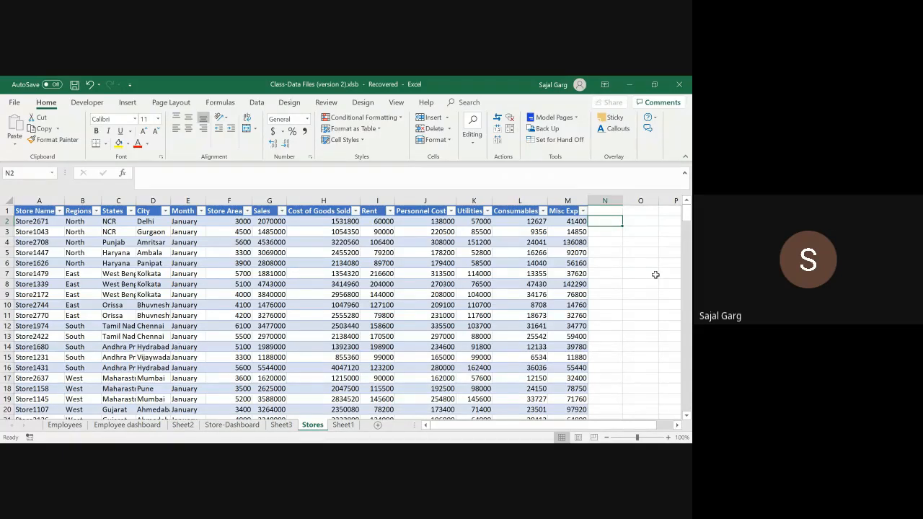
pyautogui.press('Up')
pyautogui.hotkey('ctrl', 'shift', '=')
pyautogui.press('Down')
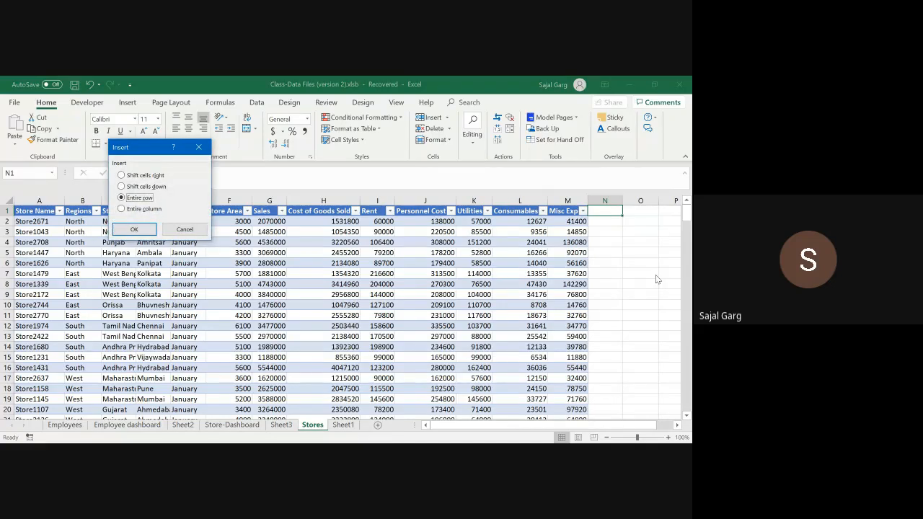
pyautogui.press('Return')
# Enter the question "Tell me store area greater than 5000" in O1 of the Stores sheet and move to O3.
pyautogui.press('Right')
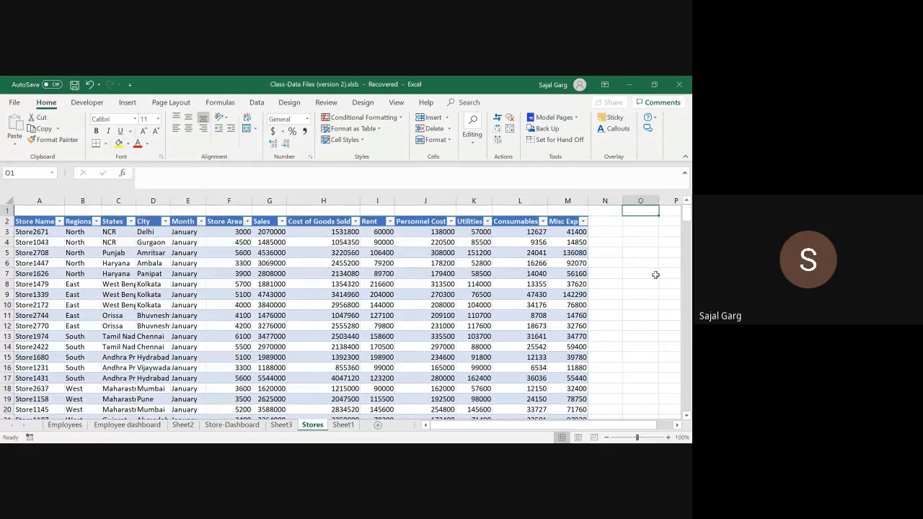
pyautogui.write('Store')
pyautogui.press('BackSpace')
pyautogui.press('BackSpace')
pyautogui.press('BackSpace')
pyautogui.press('BackSpace')
pyautogui.press('BackSpace')
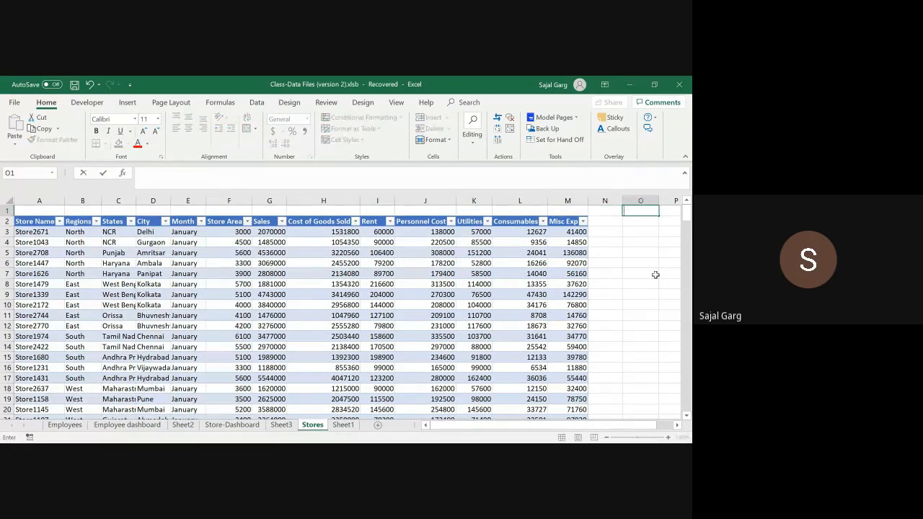
pyautogui.write('Tell me store area ag')
pyautogui.press('BackSpace')
pyautogui.press('BackSpace')
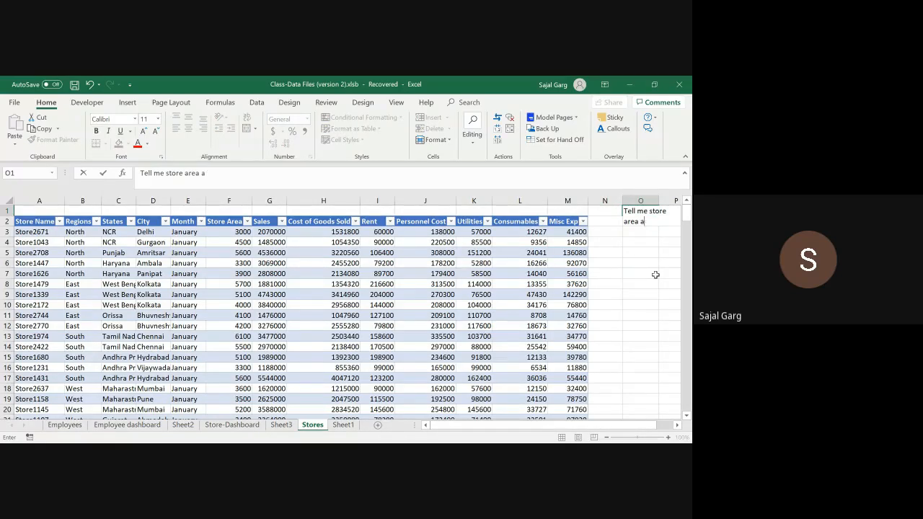
pyautogui.write('greater than 5000')
pyautogui.hotkey('ctrl', 'Return')
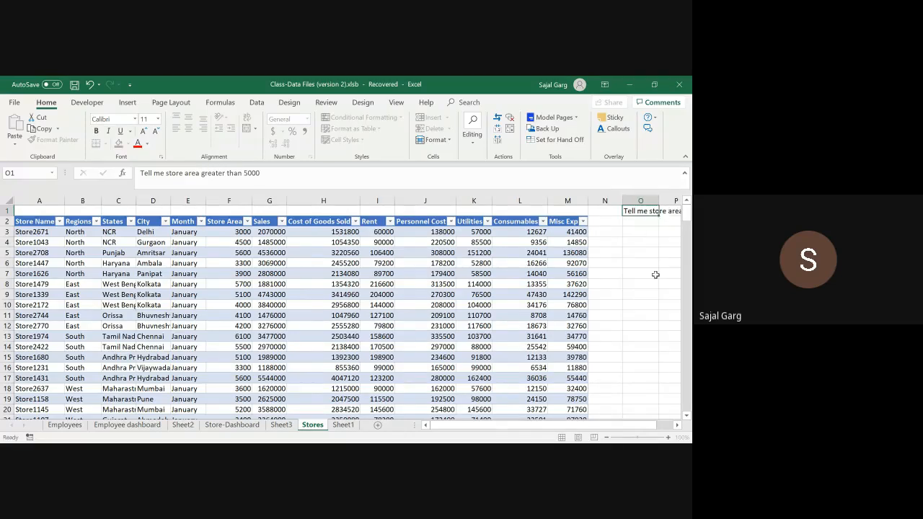
pyautogui.press('Right')
pyautogui.press('Left')
pyautogui.press('Down')
pyautogui.press('Down')
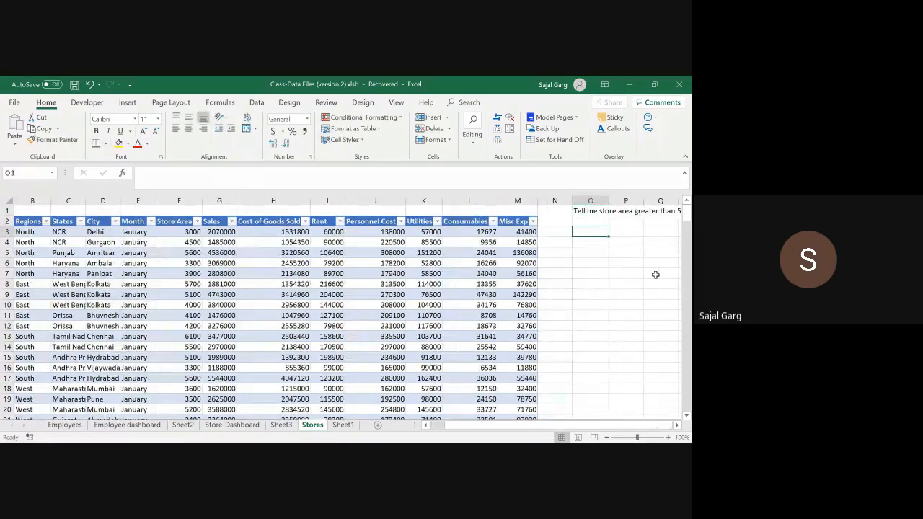
pyautogui.hotkey('alt', 'Tab')
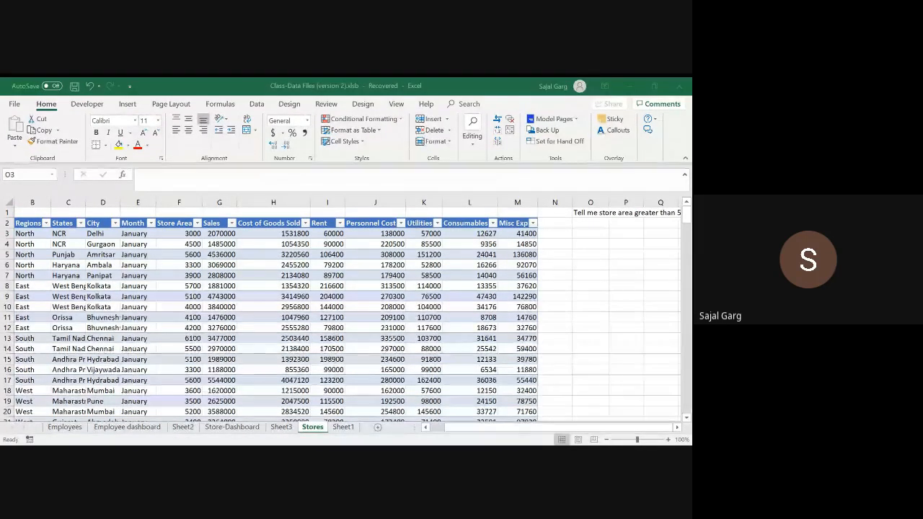
pyautogui.hotkey('alt', 'Tab')
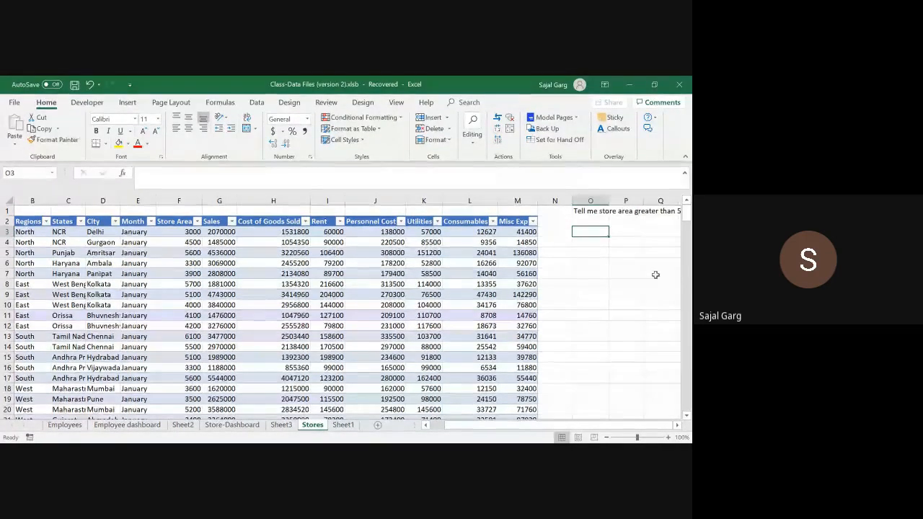
# In Sheet1 C2, enter a VLOOKUP of A2 in the Stores table's Store Name to States columns, including headers, with column index 3.
pyautogui.hotkey('ctrl', 'pagedown')
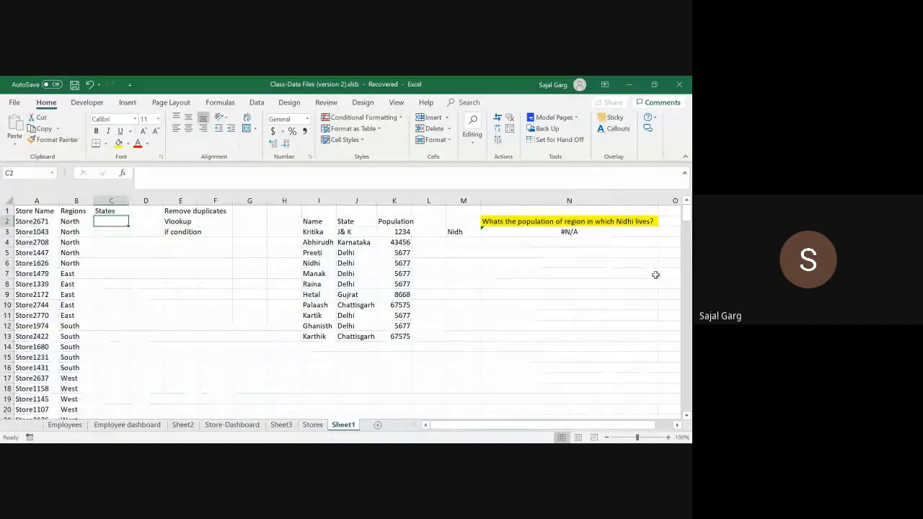
pyautogui.hotkey('alt', 'Tab')
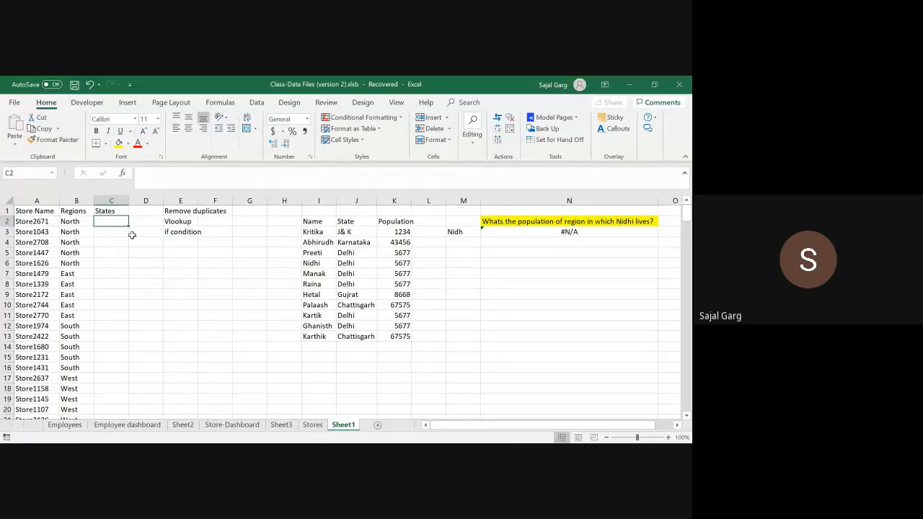
pyautogui.write('=VLOOKUP(')
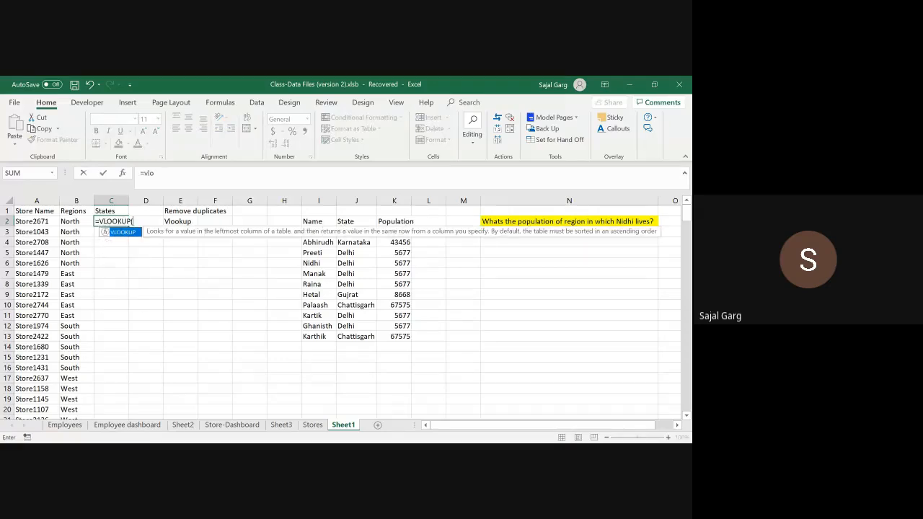
pyautogui.click(45, 224)
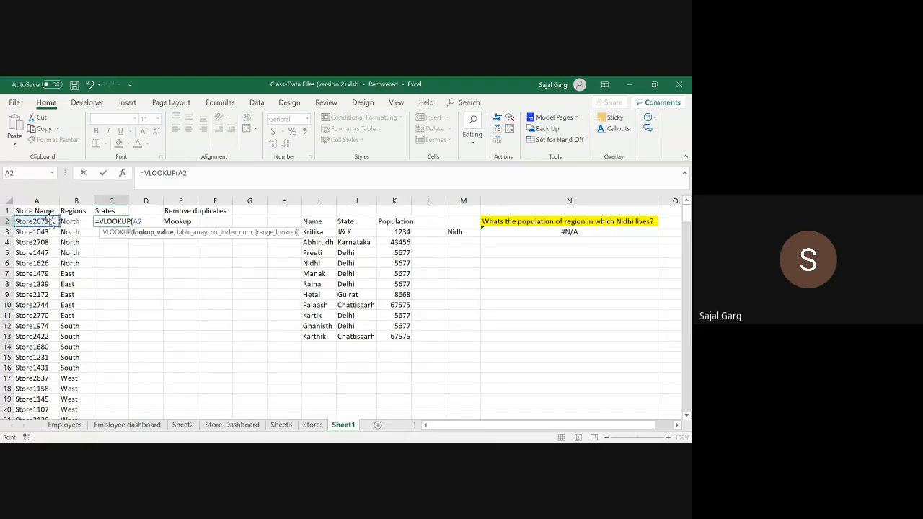
pyautogui.write(',')
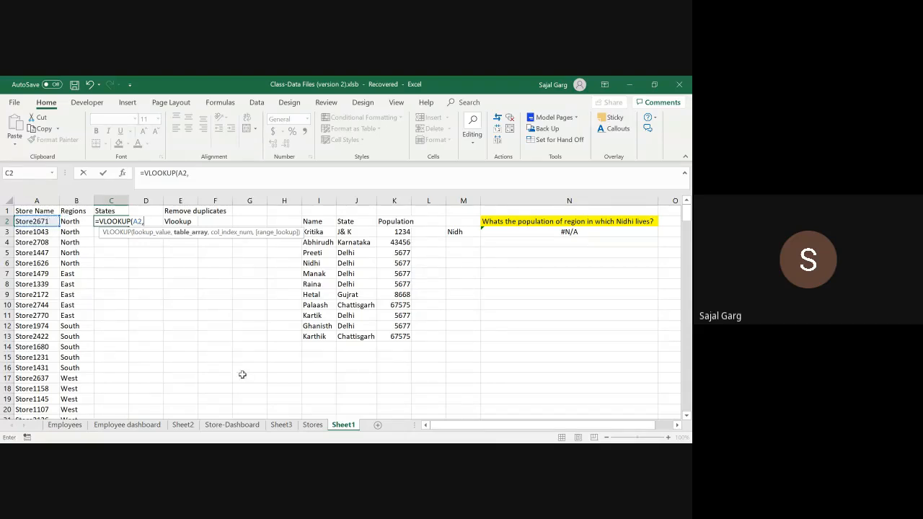
pyautogui.click(314, 426)
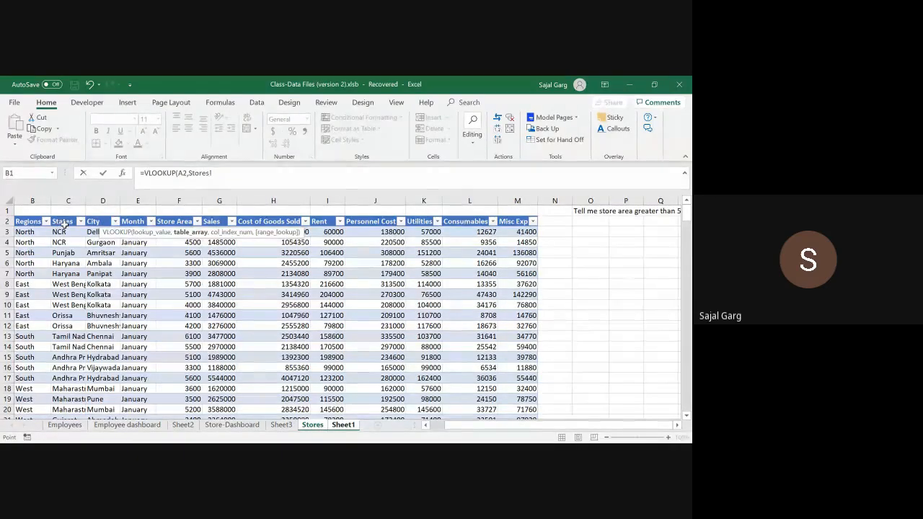
pyautogui.click(425, 425)
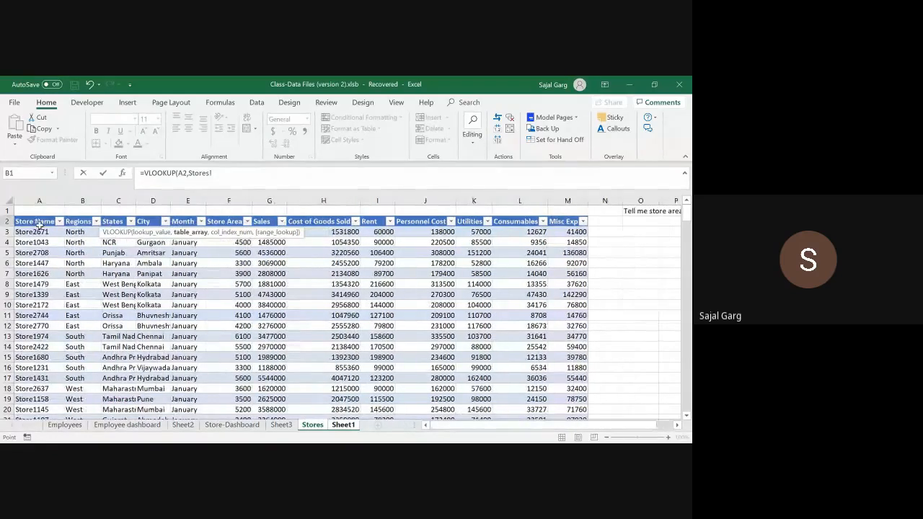
pyautogui.moveTo(39, 224); pyautogui.dragTo(135, 416)
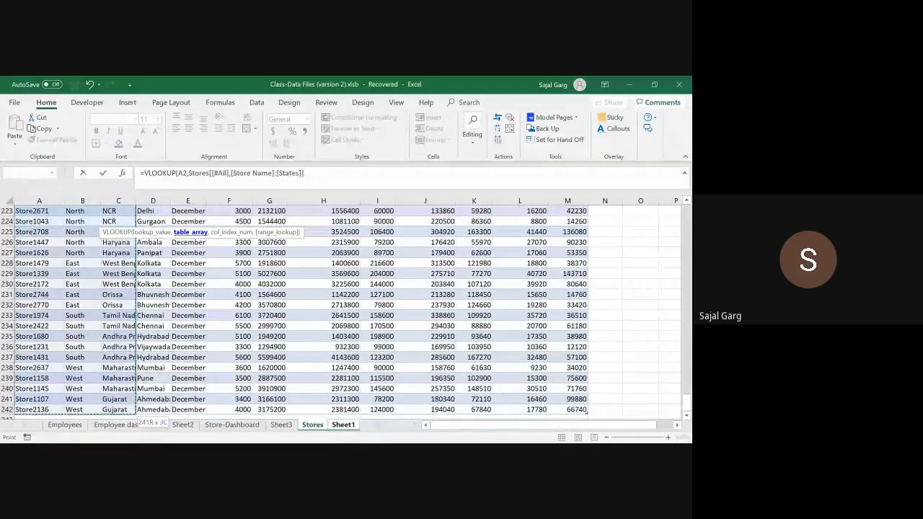
pyautogui.write(',')
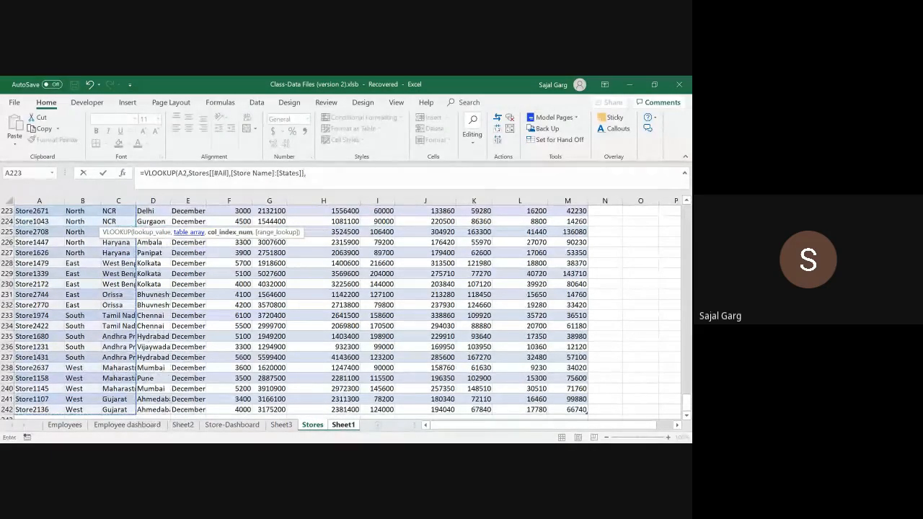
pyautogui.write('3')
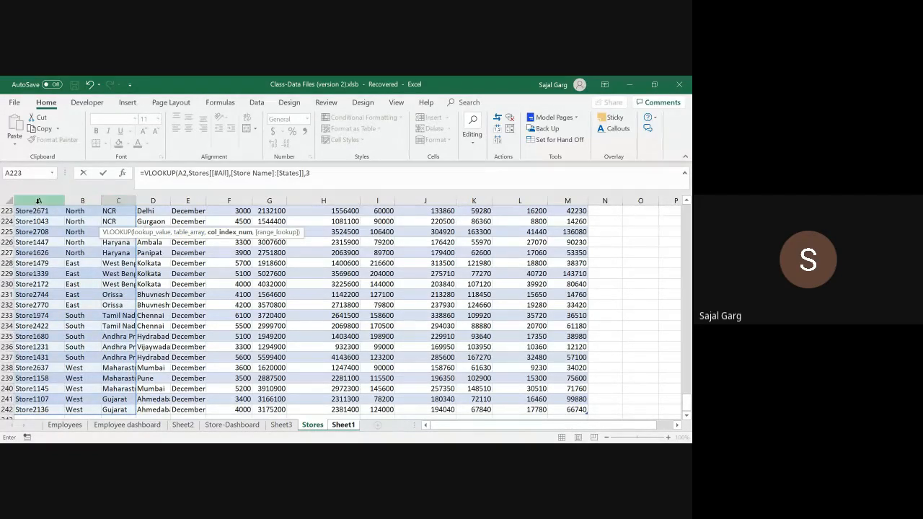
pyautogui.press('Return')
# Add 0 as the range lookup argument of the VLOOKUP in Sheet1 C2 for an exact match.
pyautogui.click(117, 223)
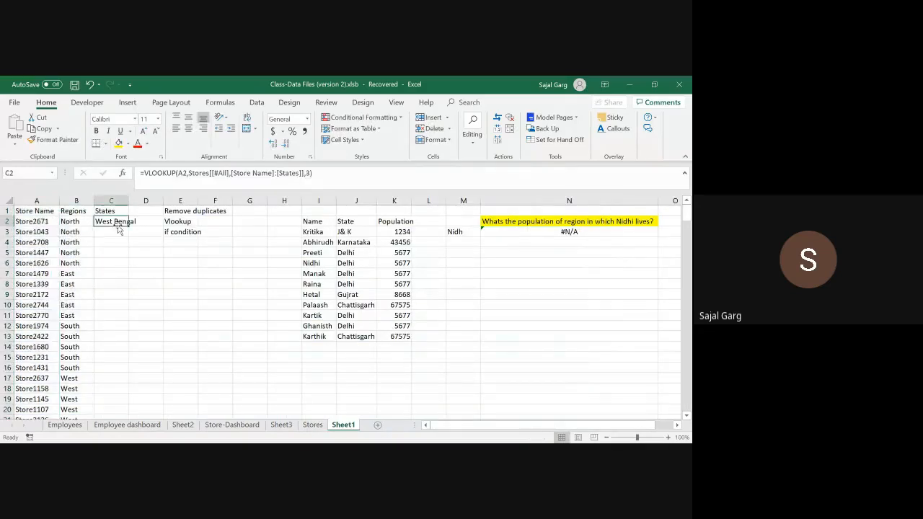
pyautogui.click(382, 183)
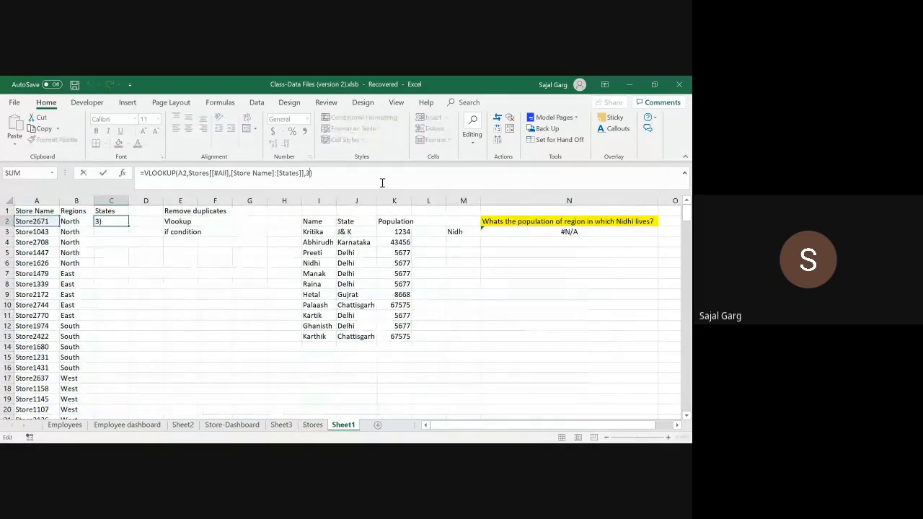
pyautogui.press('BackSpace')
pyautogui.write(',0')
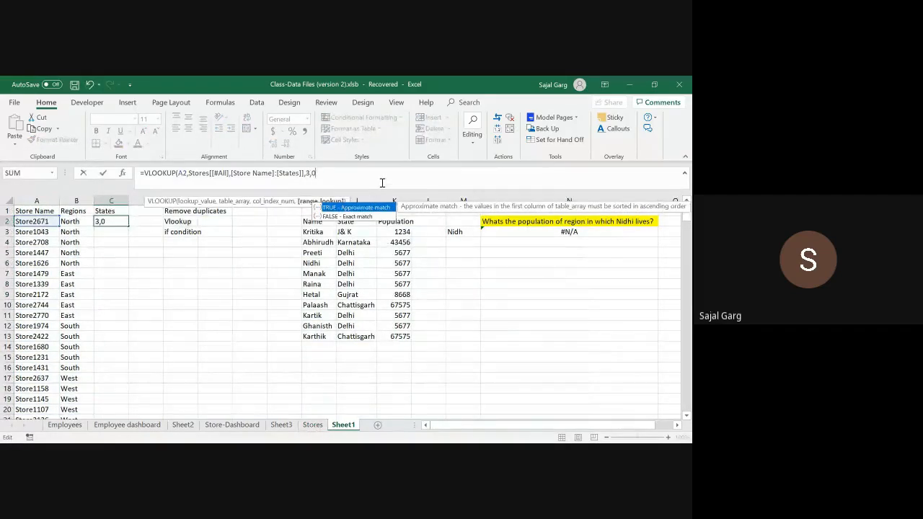
pyautogui.press('Return')
pyautogui.press('Up')
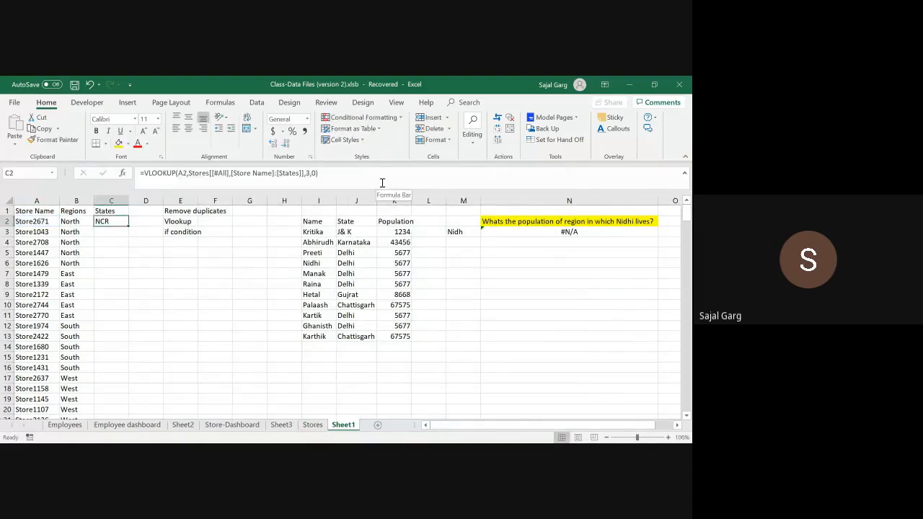
# Copy the VLOOKUP formula from C2 down the States column through C21.
pyautogui.hotkey('ctrl', 'c')
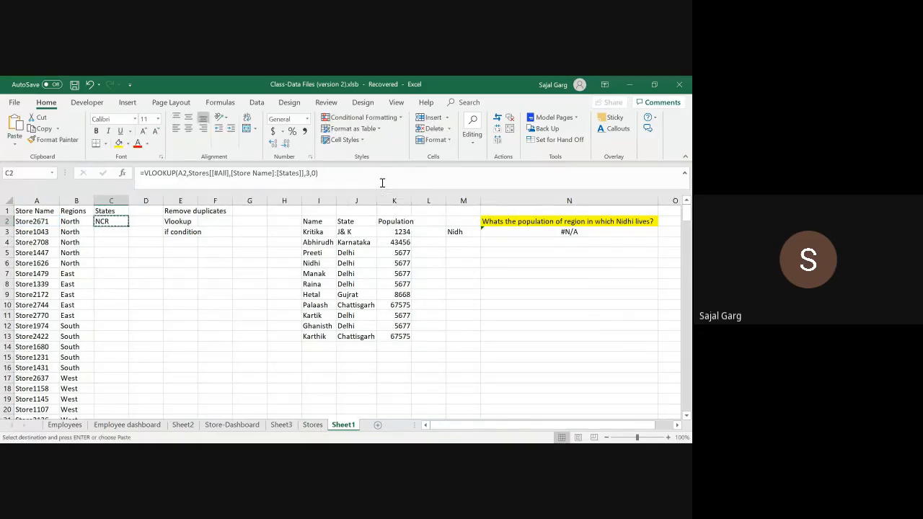
pyautogui.press('Left')
pyautogui.hotkey('ctrl', 'Down')
pyautogui.press('Right')
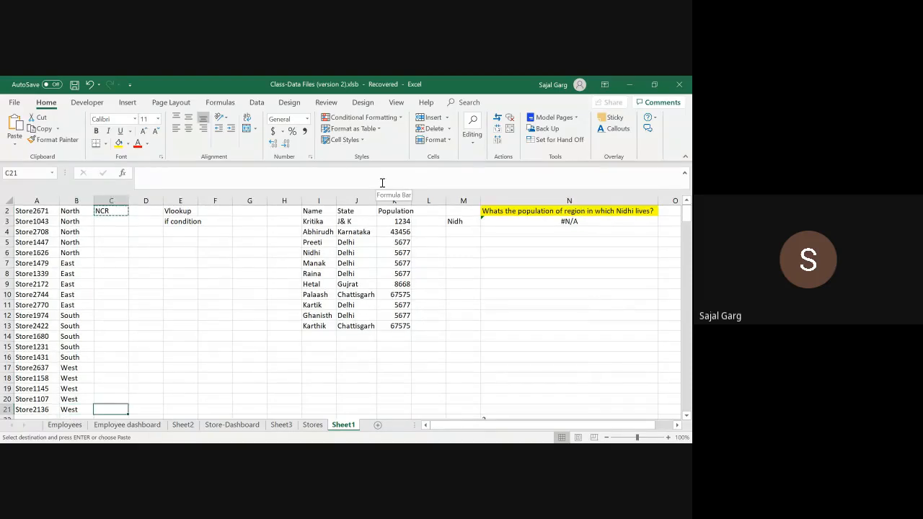
pyautogui.hotkey('ctrl', 'shift', 'Up')
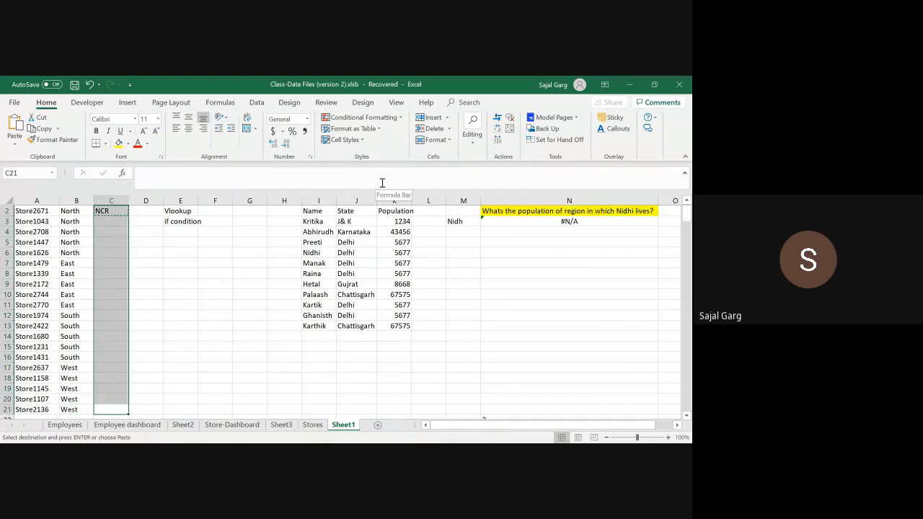
pyautogui.hotkey('ctrl', 'v')
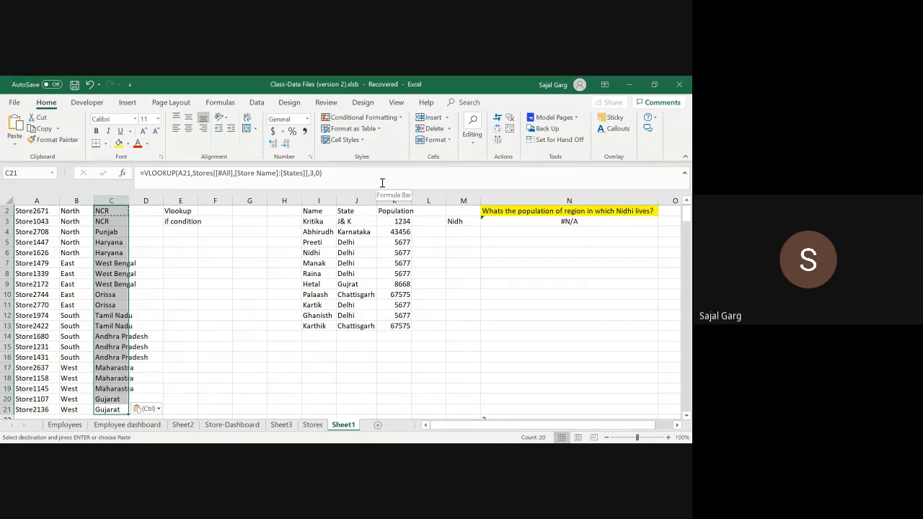
# Examine the copied lookup formulas in the States column of Sheet1, ending at C8 with copy mode cancelled.
pyautogui.press('Up')
pyautogui.press('Up')
pyautogui.press('Up')
pyautogui.press('Up')
pyautogui.press('Up')
pyautogui.press('Up')
pyautogui.press('Up')
pyautogui.press('Up')
pyautogui.press('Up')
pyautogui.press('Up')
pyautogui.press('Up')
pyautogui.press('Up')
pyautogui.press('Up')
pyautogui.press('Up')
pyautogui.press('Up')
pyautogui.press('Up')
pyautogui.press('Up')
pyautogui.press('Up')
pyautogui.press('Up')
pyautogui.press('Up')
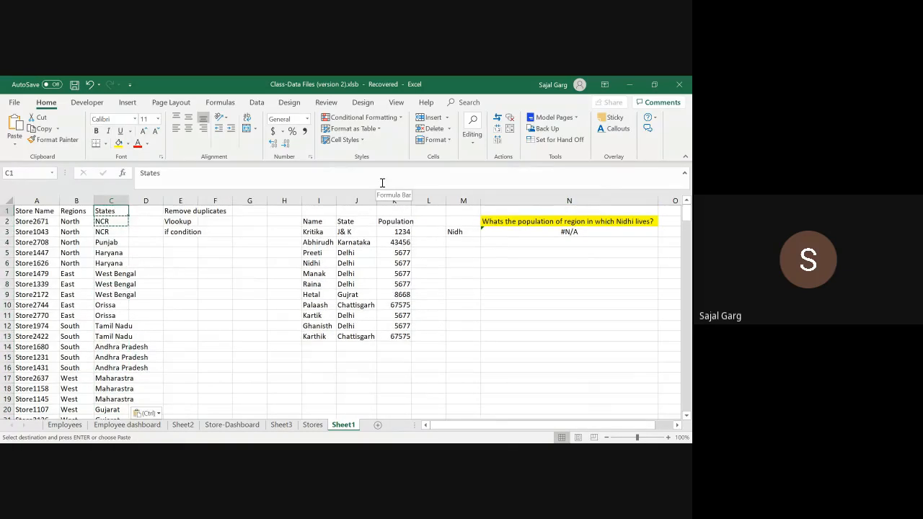
pyautogui.press('Down')
pyautogui.press('Down')
pyautogui.press('Down')
pyautogui.press('Down')
pyautogui.press('Down')
pyautogui.press('Down')
pyautogui.press('Down')
pyautogui.press('Escape')
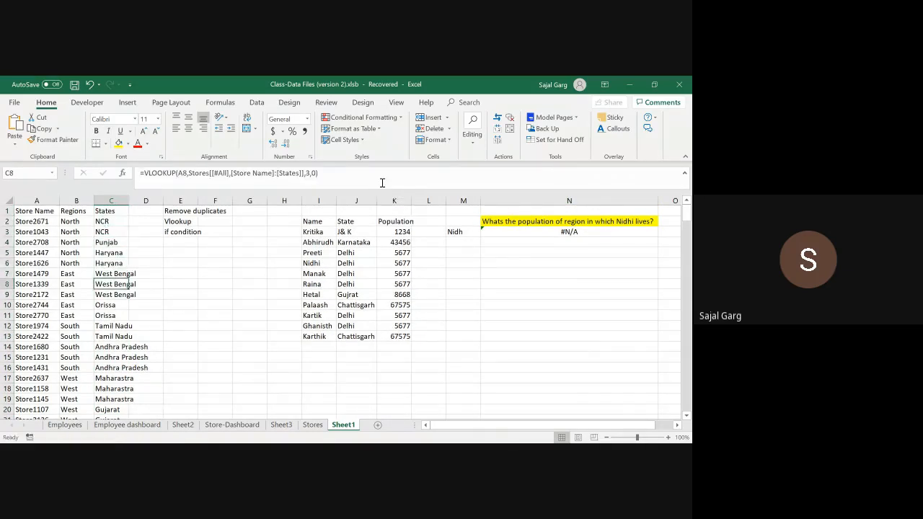
# Replace the VLOOKUP formulas in C2:C21 with their values using Paste Special Values.
pyautogui.press('Up')
pyautogui.press('Up')
pyautogui.press('Up')
pyautogui.press('Up')
pyautogui.press('Up')
pyautogui.press('Up')
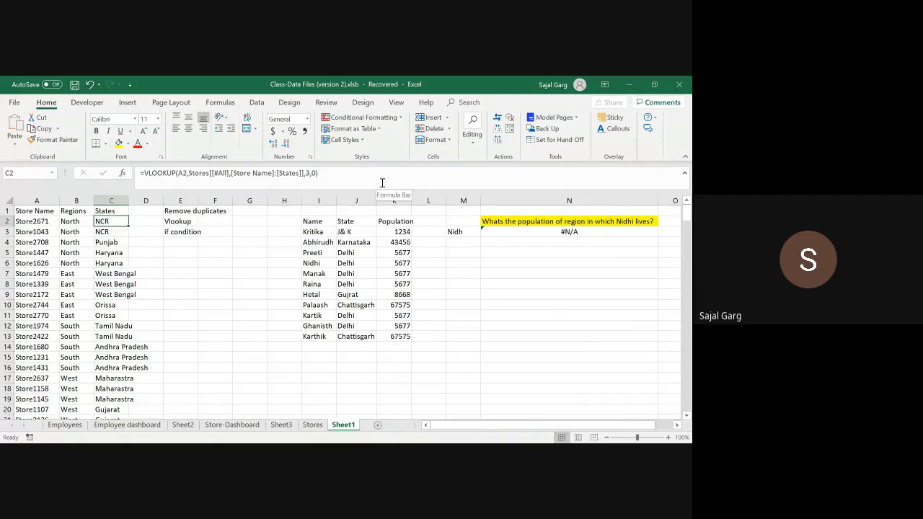
pyautogui.hotkey('ctrl', 'shift', 'Down')
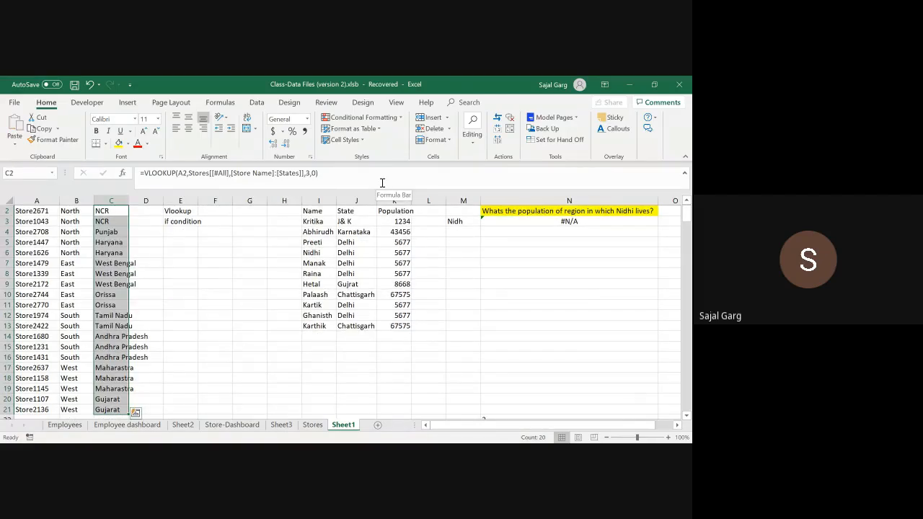
pyautogui.hotkey('ctrl', 'c')
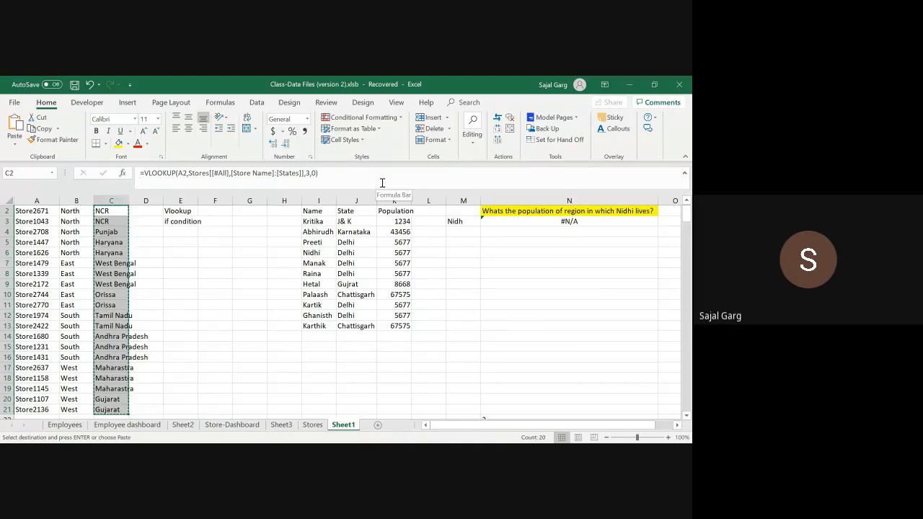
pyautogui.hotkey('ctrl', 'alt', 'v')
pyautogui.press('f')
pyautogui.press('v')
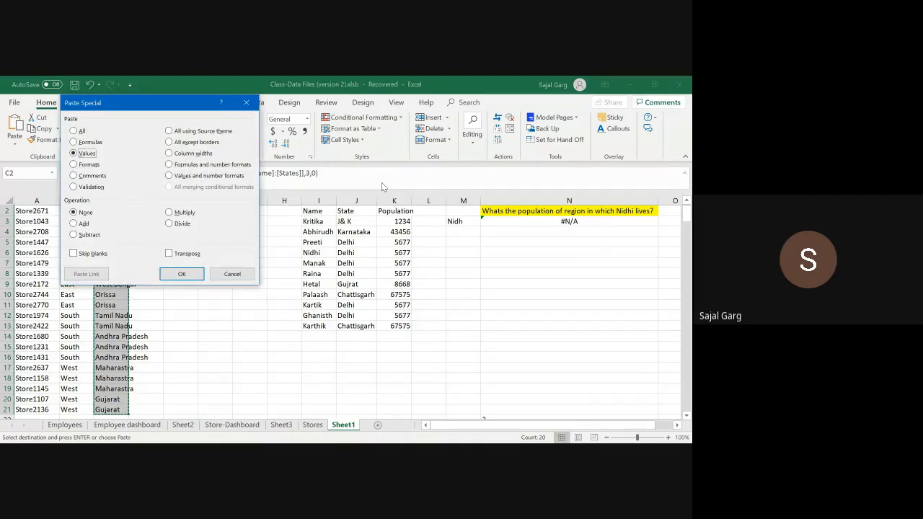
pyautogui.press('Return')
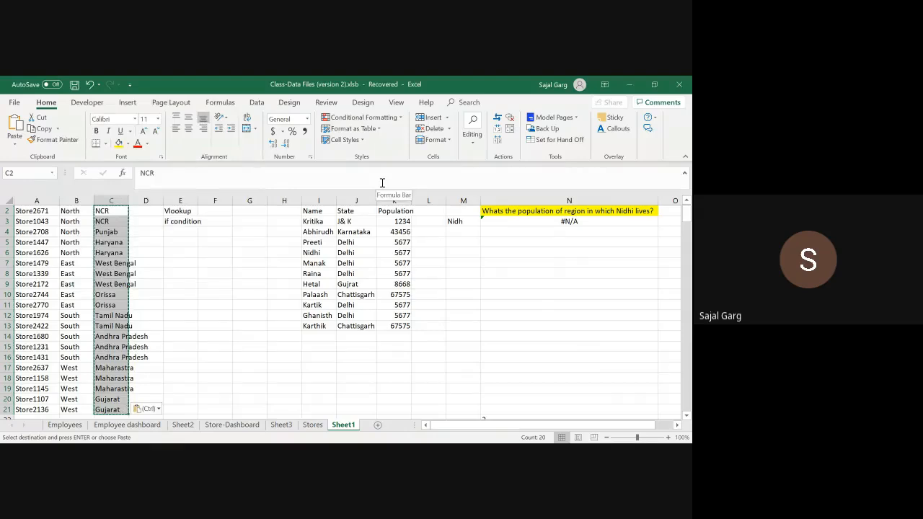
# Show the Stores sheet from its first rows and select the entire City column.
pyautogui.hotkey('alt', 'Tab')
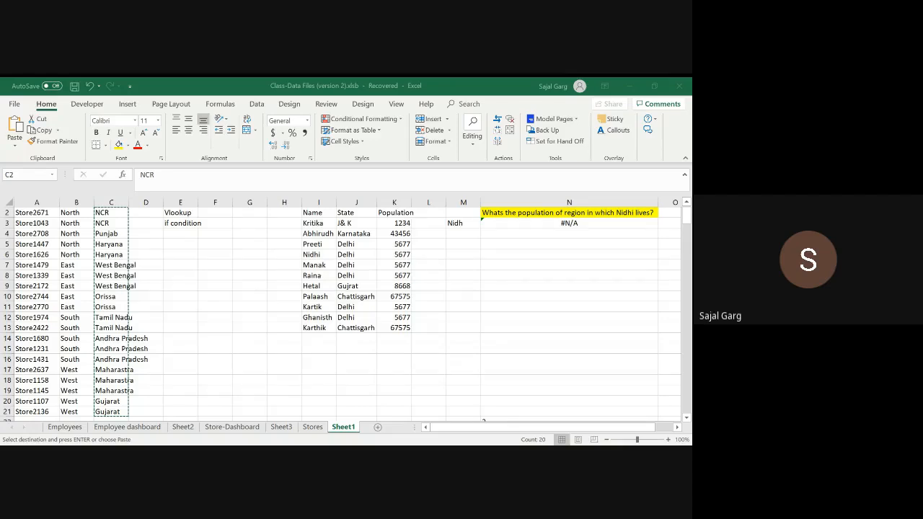
pyautogui.hotkey('ctrl', 'v')
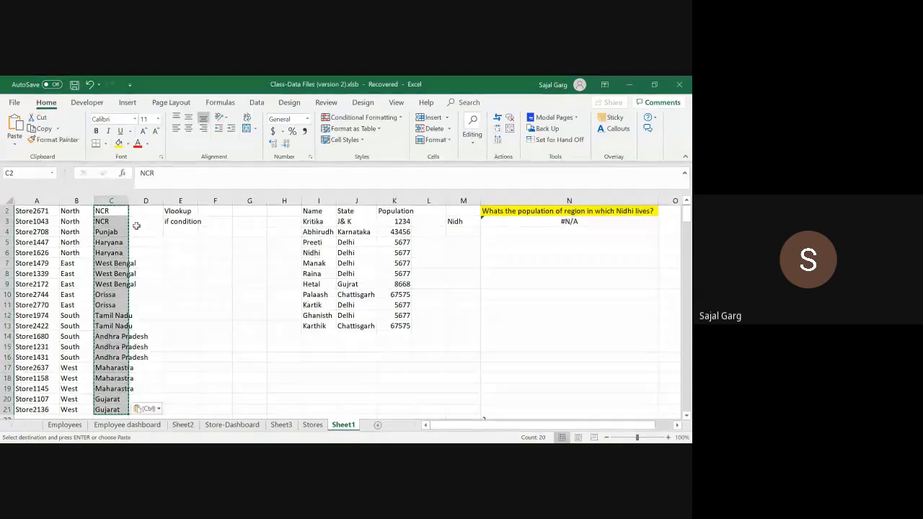
pyautogui.scroll(1, 126, 388)
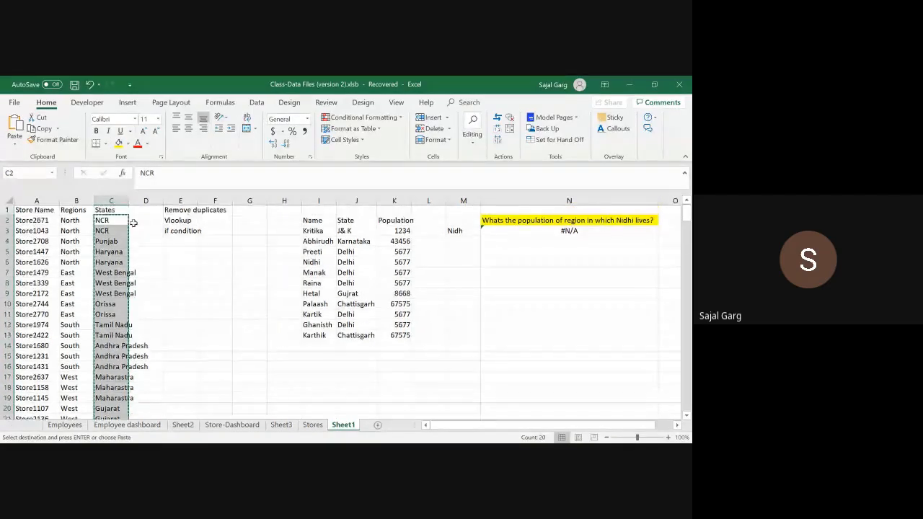
pyautogui.click(313, 425)
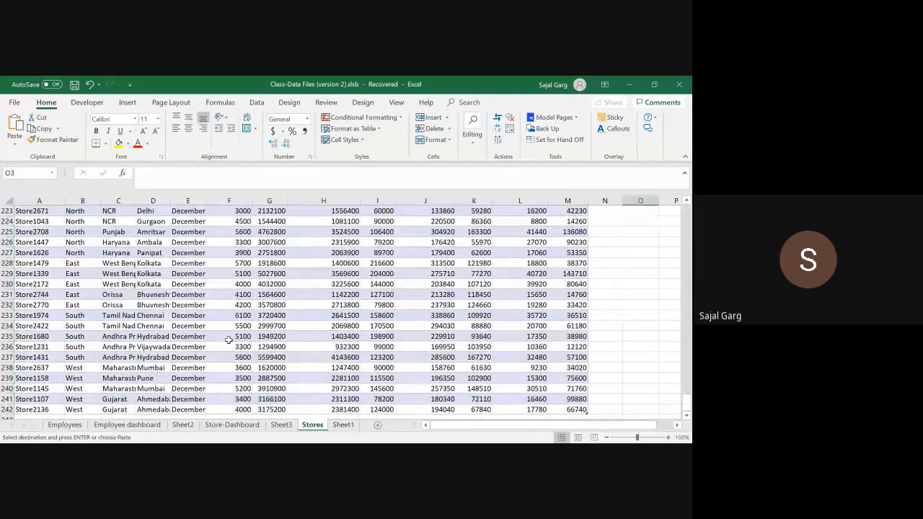
pyautogui.scroll(20, 228, 340)
pyautogui.scroll(15, 228, 340)
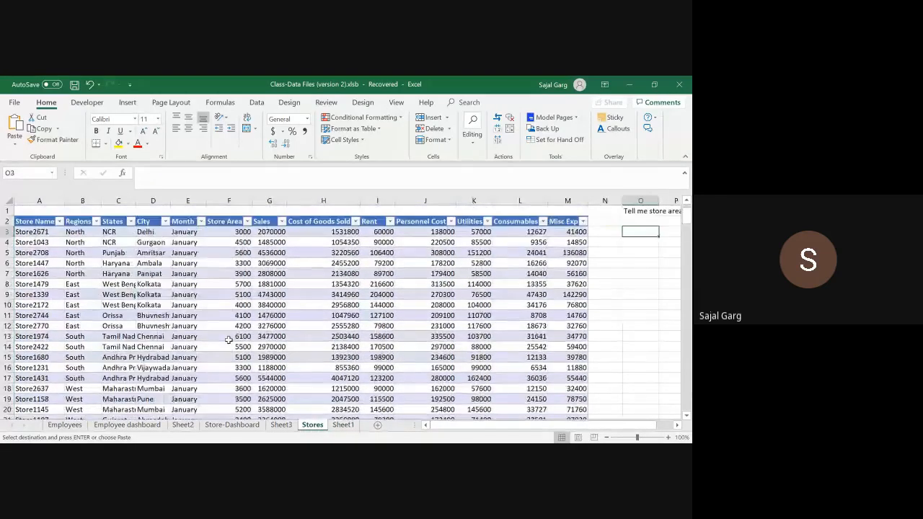
pyautogui.click(153, 200)
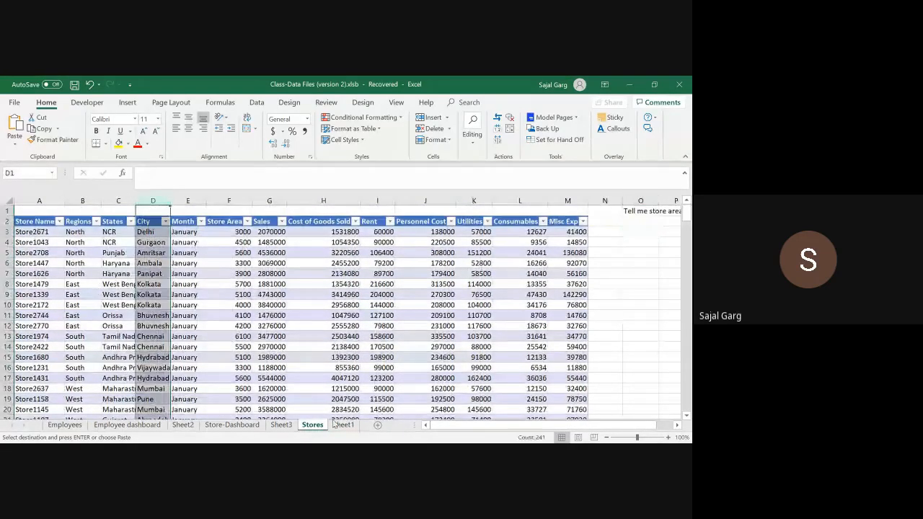
pyautogui.click(348, 450)
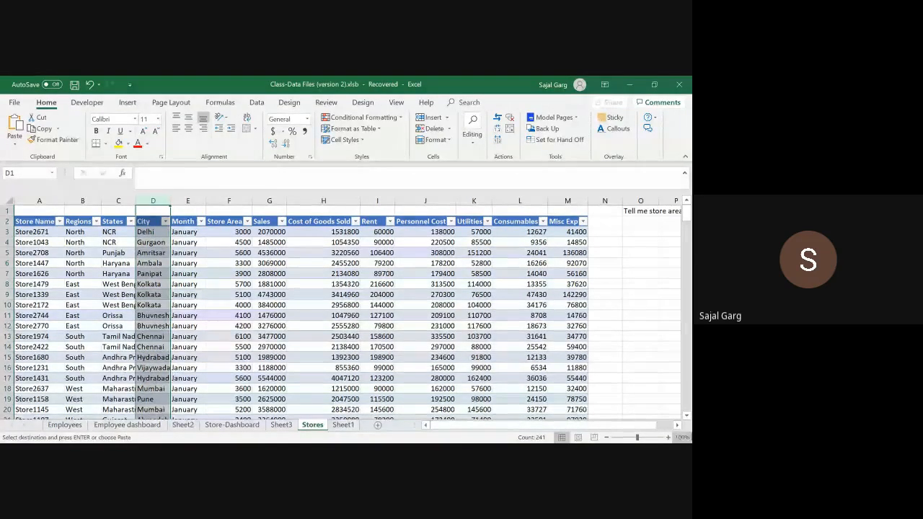
# Autofit column O of the Stores sheet to the store area question in O1.
pyautogui.click(678, 426)
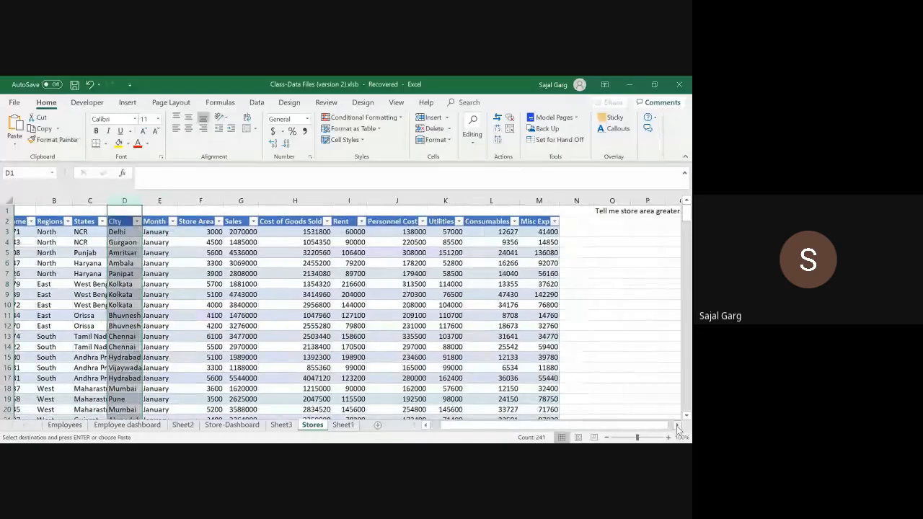
pyautogui.click(677, 425)
pyautogui.click(677, 425)
pyautogui.click(531, 211)
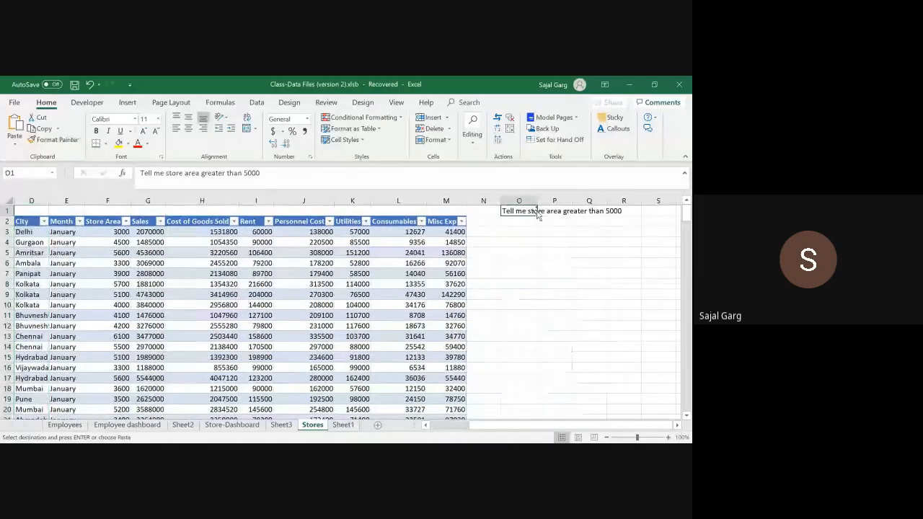
pyautogui.doubleClick(537, 200)
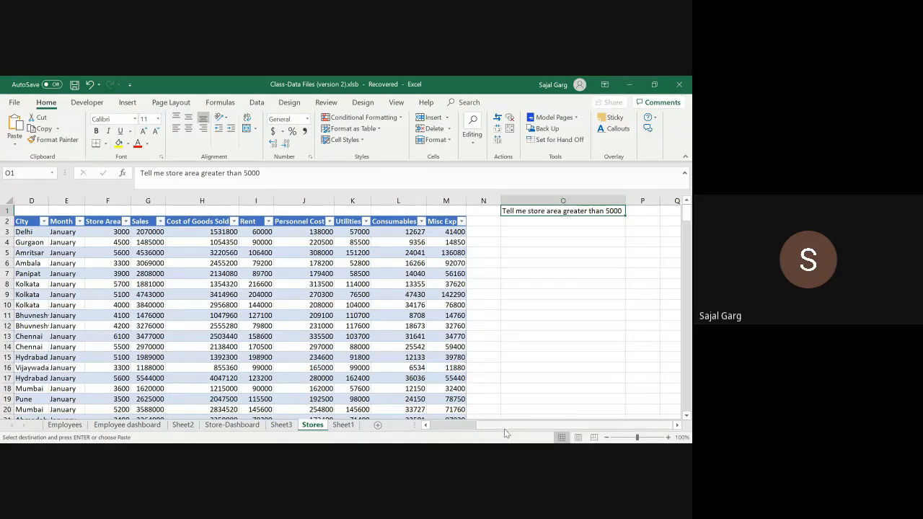
# Filter the Stores table's Store Area column with a number filter for values greater than 5000.
pyautogui.moveTo(506, 433); pyautogui.dragTo(476, 440)
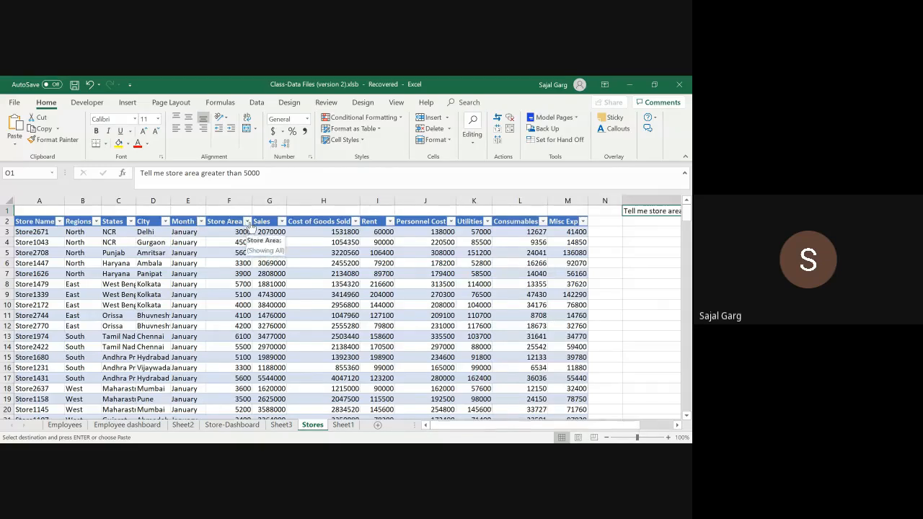
pyautogui.click(247, 221)
pyautogui.click(137, 325)
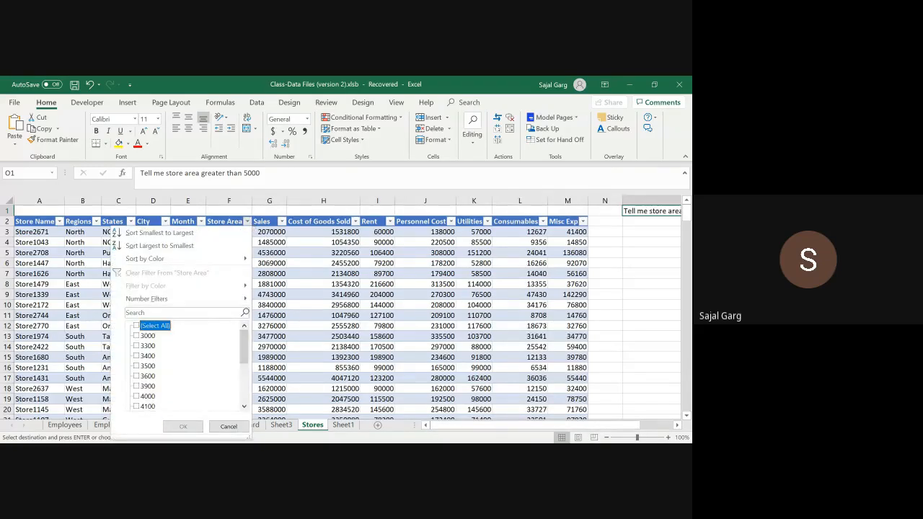
pyautogui.moveTo(151, 299)
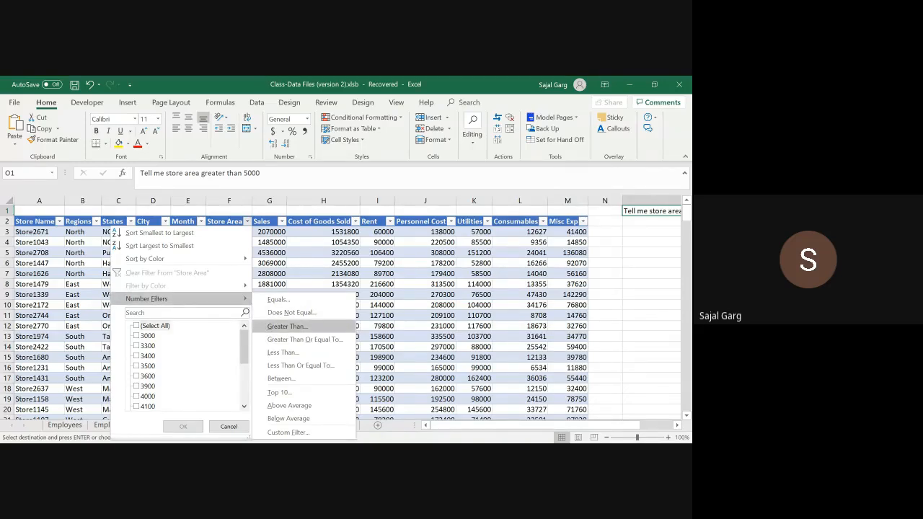
pyautogui.click(287, 326)
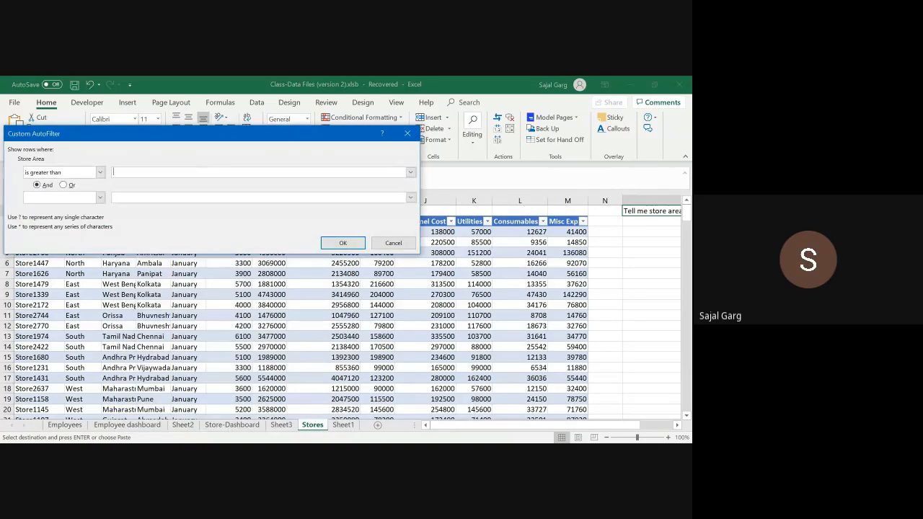
pyautogui.write('5000')
pyautogui.click(343, 243)
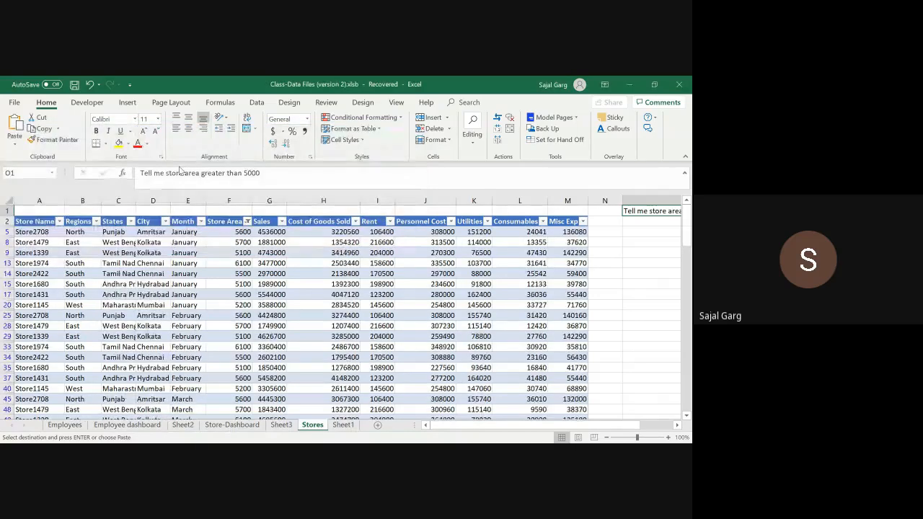
# Examine the filtered Stores rows from first to last, returning to the first Store Area value.
pyautogui.click(220, 232)
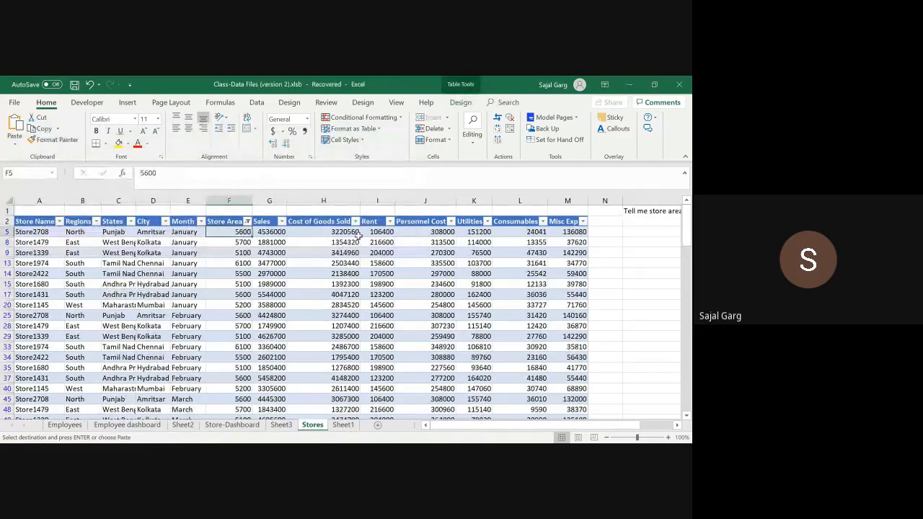
pyautogui.press('Left')
pyautogui.press('Home')
pyautogui.hotkey('ctrl', 'Down')
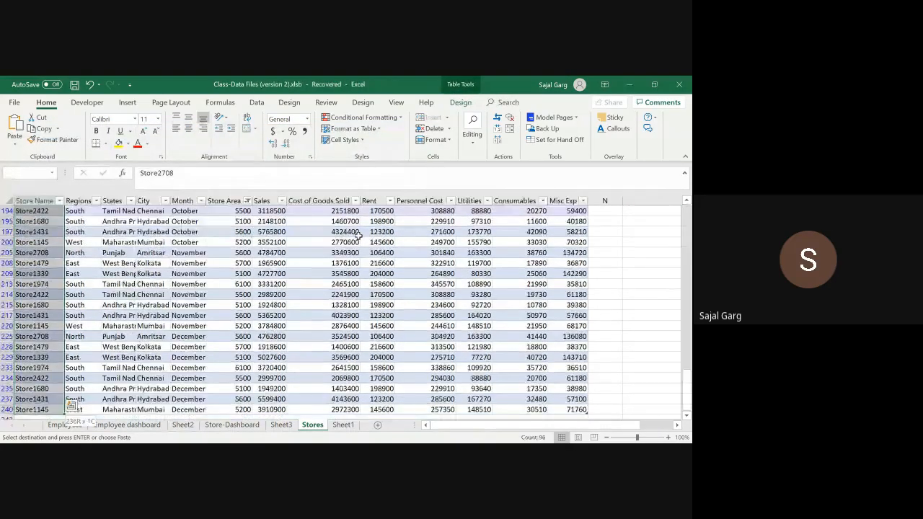
pyautogui.hotkey('ctrl', 'Up')
pyautogui.press('Right')
pyautogui.press('Right')
pyautogui.press('Right')
pyautogui.press('Right')
pyautogui.press('Right')
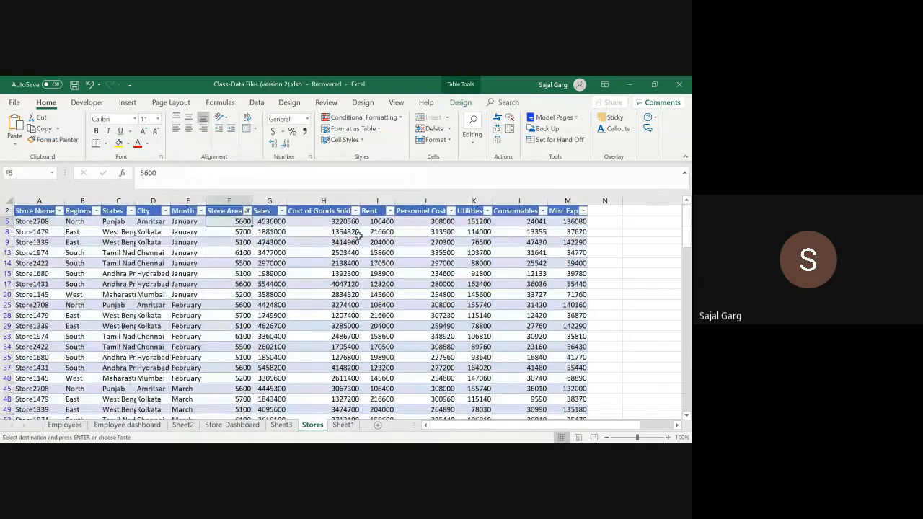
# Clear the filter from the Stores table's Store Area column.
pyautogui.press('Up')
pyautogui.scroll(1, 357, 235)
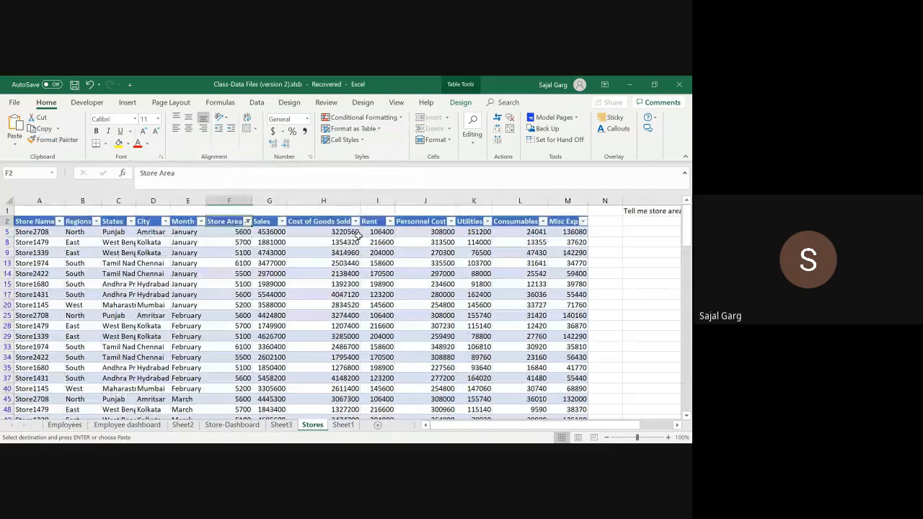
pyautogui.click(247, 223)
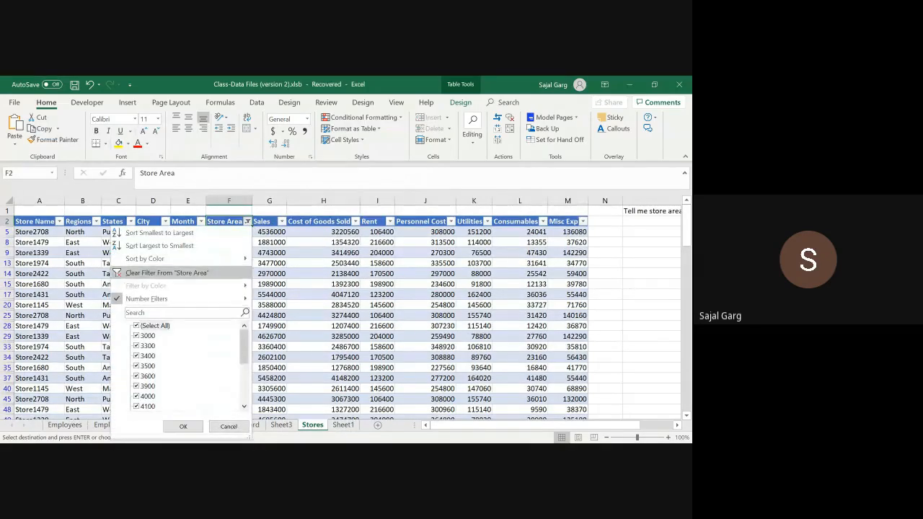
pyautogui.click(166, 273)
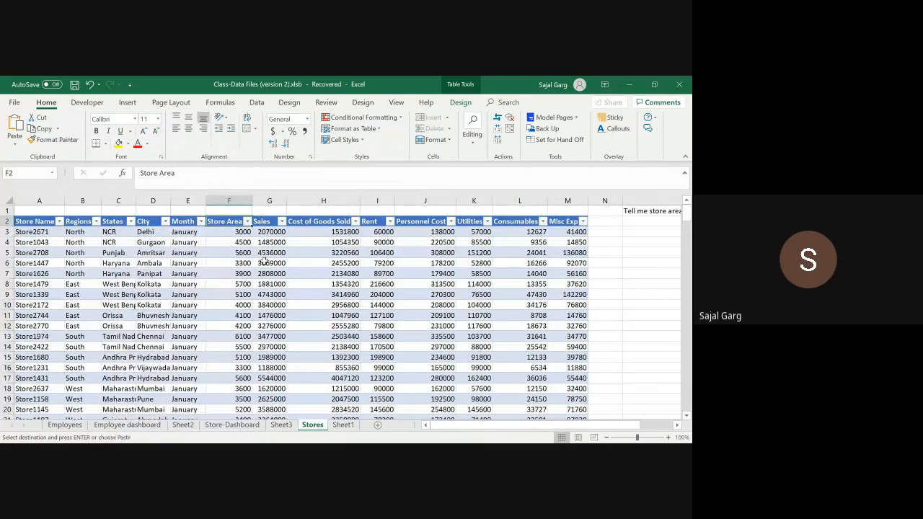
# Begin an IF formula in O3 that tests whether the row's Store Area is greater than 5000.
pyautogui.click(644, 223)
pyautogui.click(651, 231)
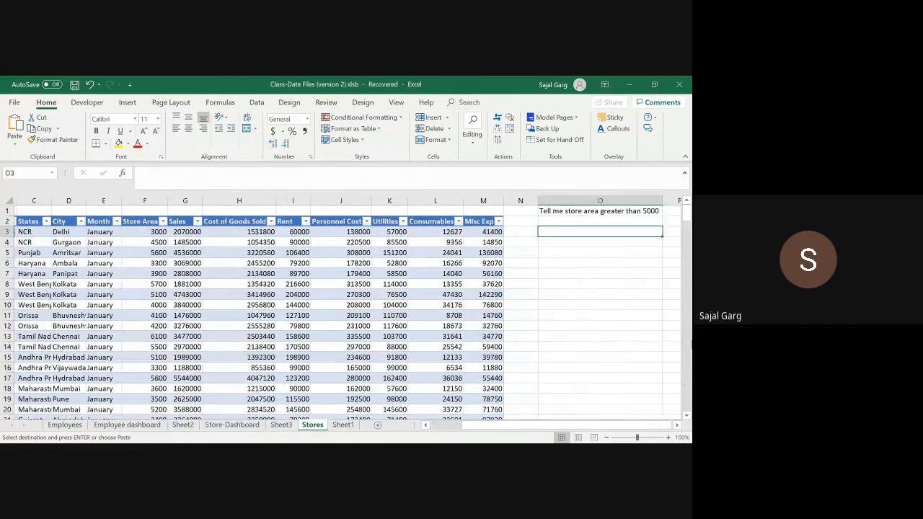
pyautogui.write('=')
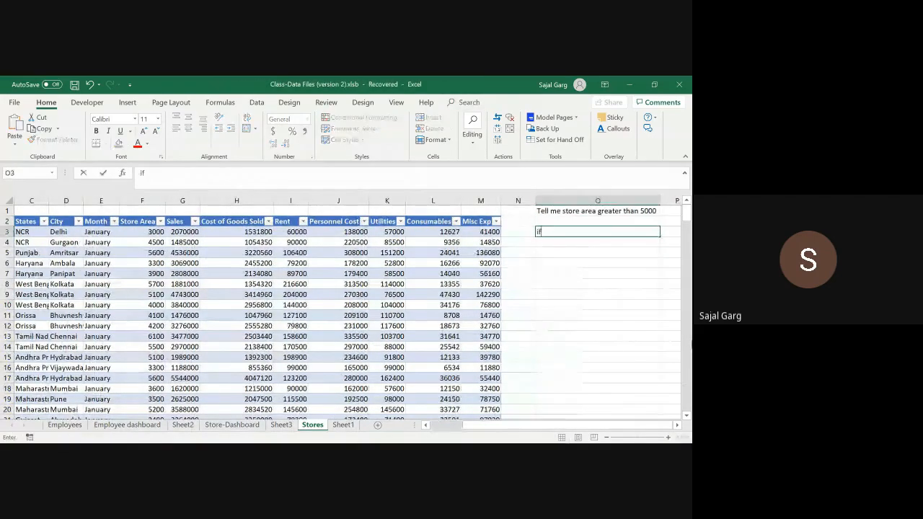
pyautogui.press('BackSpace')
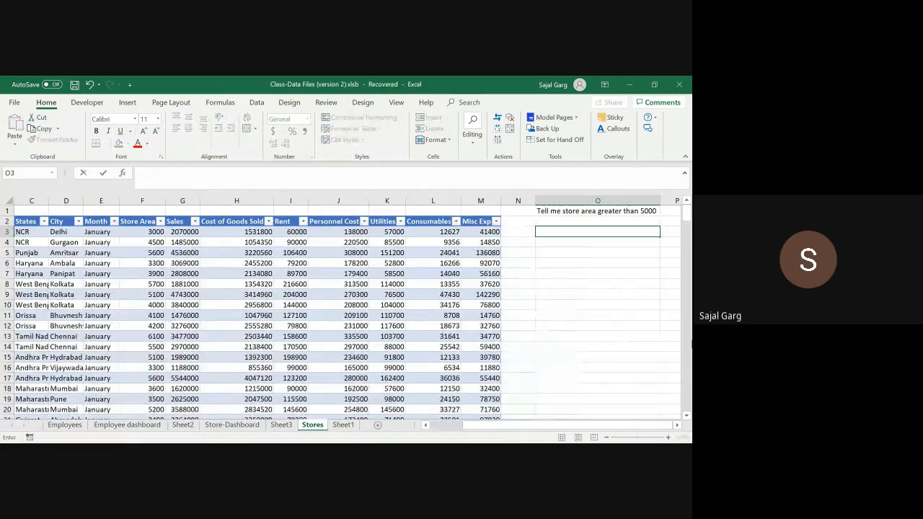
pyautogui.write('=i')
pyautogui.press('Tab')
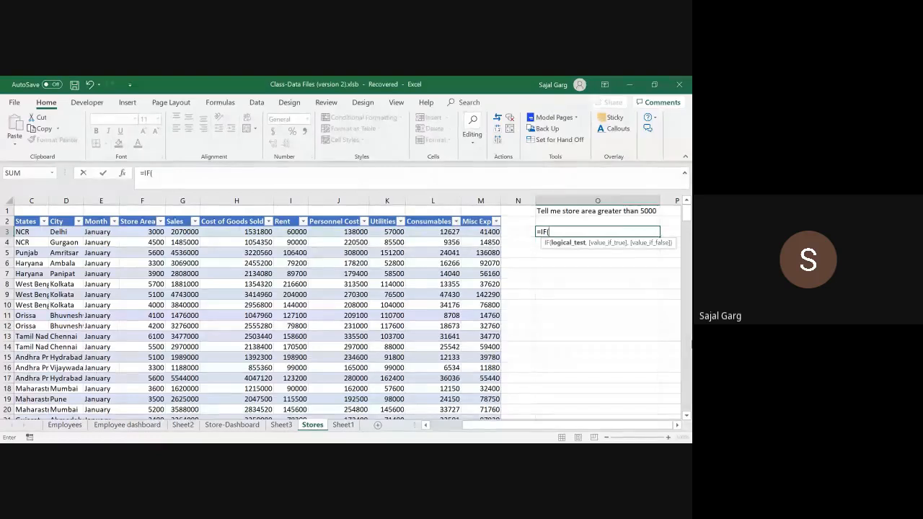
pyautogui.press('Left')
pyautogui.press('Left')
pyautogui.press('Left')
pyautogui.press('Left')
pyautogui.press('Left')
pyautogui.press('Left')
pyautogui.press('Left')
pyautogui.press('Left')
pyautogui.press('Left')
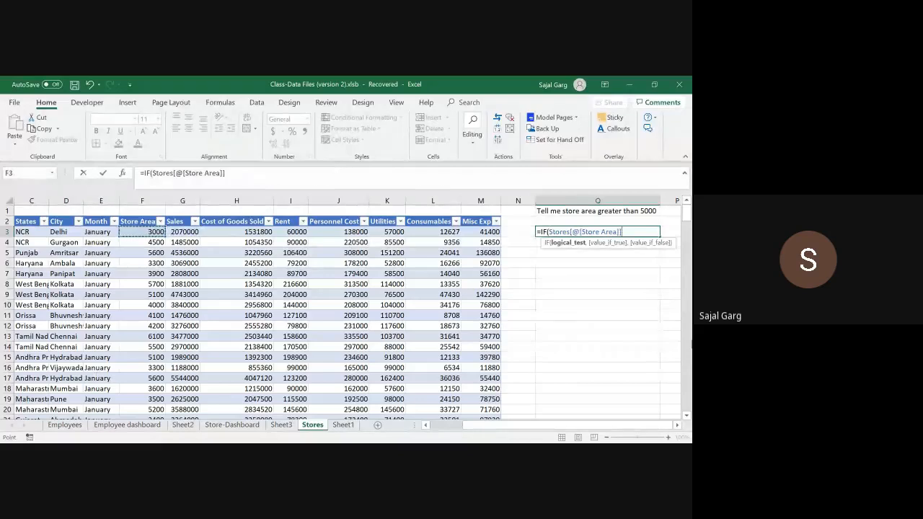
pyautogui.write('>5000')
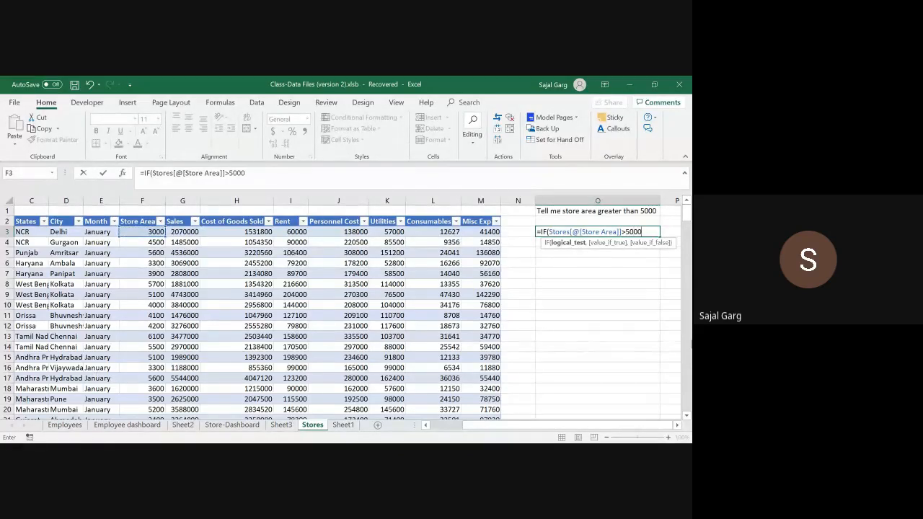
# Complete the O3 IF formula so it returns "Large Store" when true and "Small Store" when false.
pyautogui.write(',"Large')
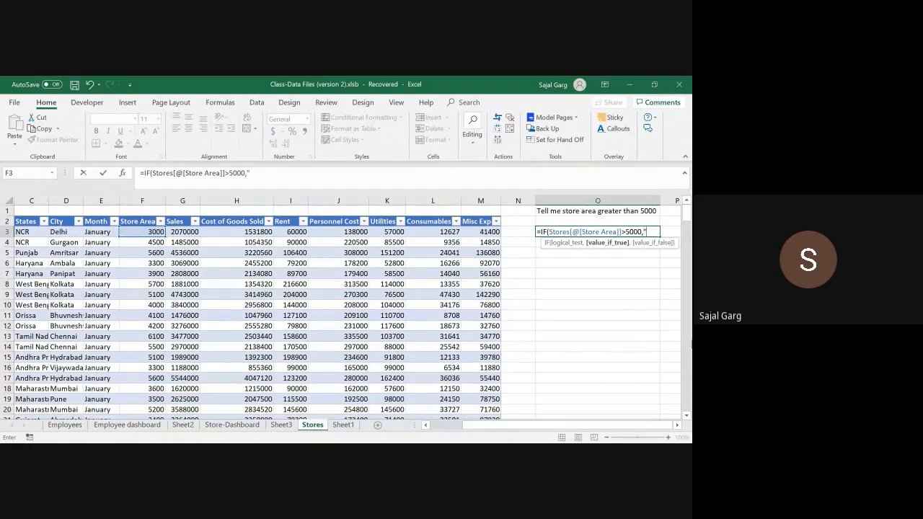
pyautogui.write(' Store",')
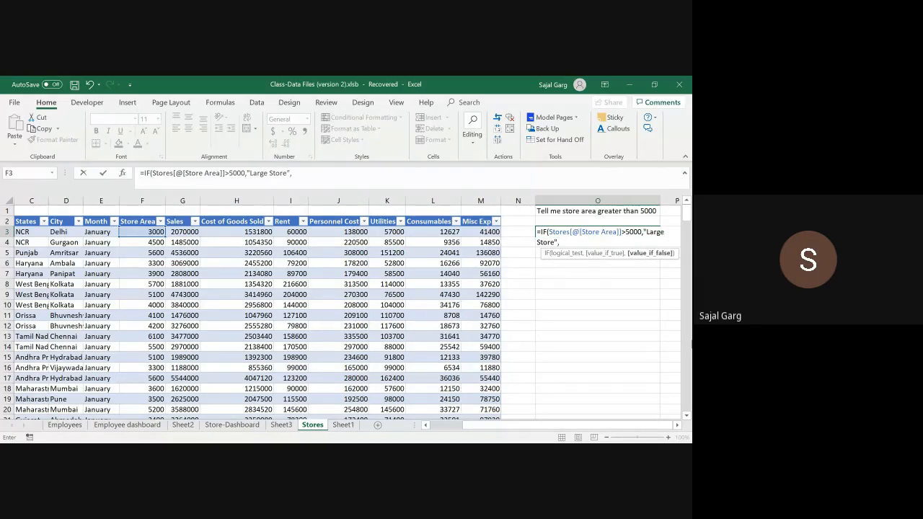
pyautogui.write(' "Small Store")')
pyautogui.hotkey('ctrl', 'Return')
# Copy the O3 formula to every store row of column O, down to row 242.
pyautogui.hotkey('ctrl', 'c')
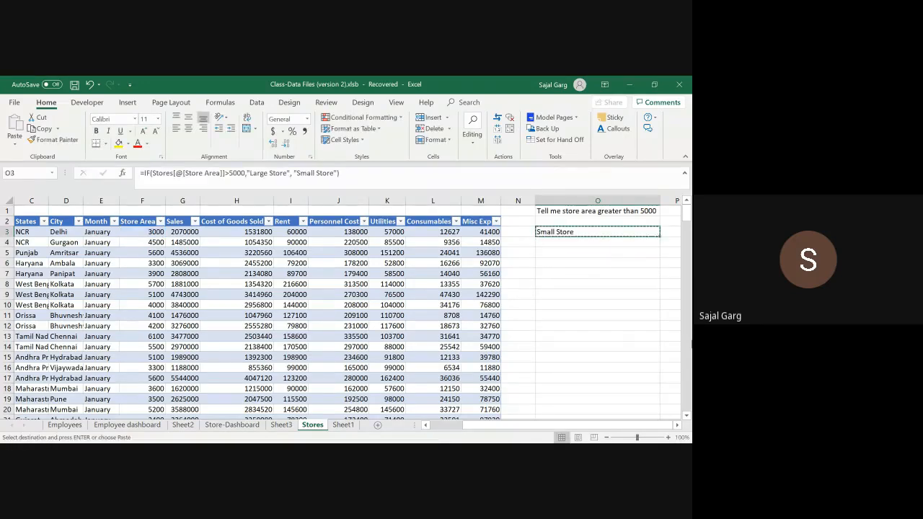
pyautogui.hotkey('ctrl', 'Left')
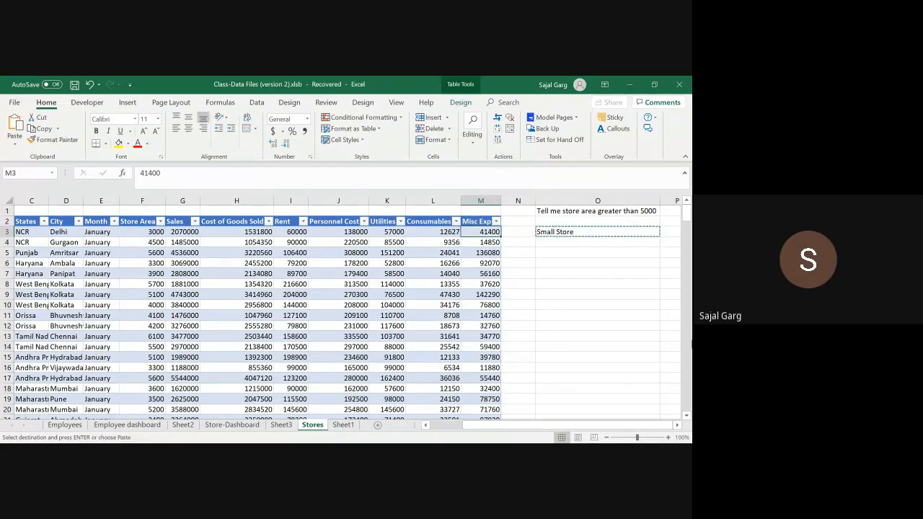
pyautogui.hotkey('ctrl', 'Down')
pyautogui.press('Right')
pyautogui.press('Right')
pyautogui.hotkey('ctrl', 'shift', 'Up')
pyautogui.hotkey('ctrl', 'v')
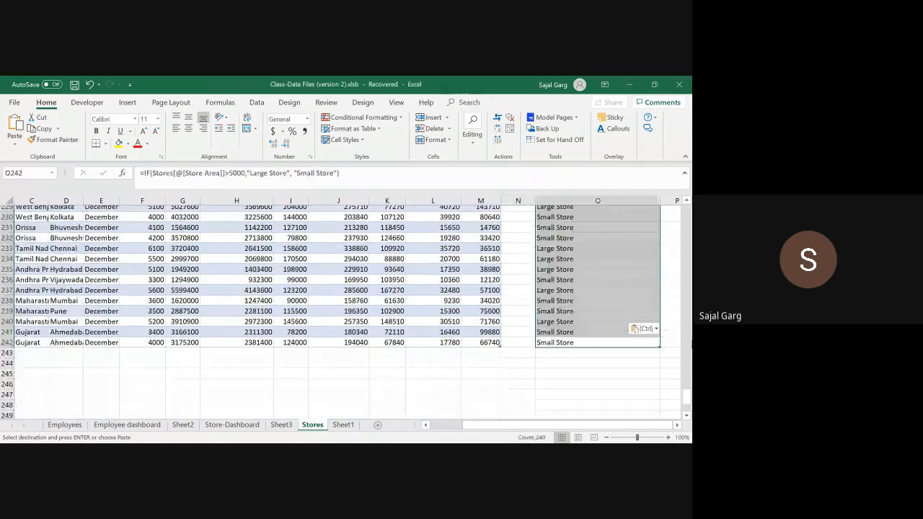
pyautogui.press('Escape')
# Enter the heading Store Size in O2 above the IF results.
pyautogui.hotkey('ctrl', 'Up')
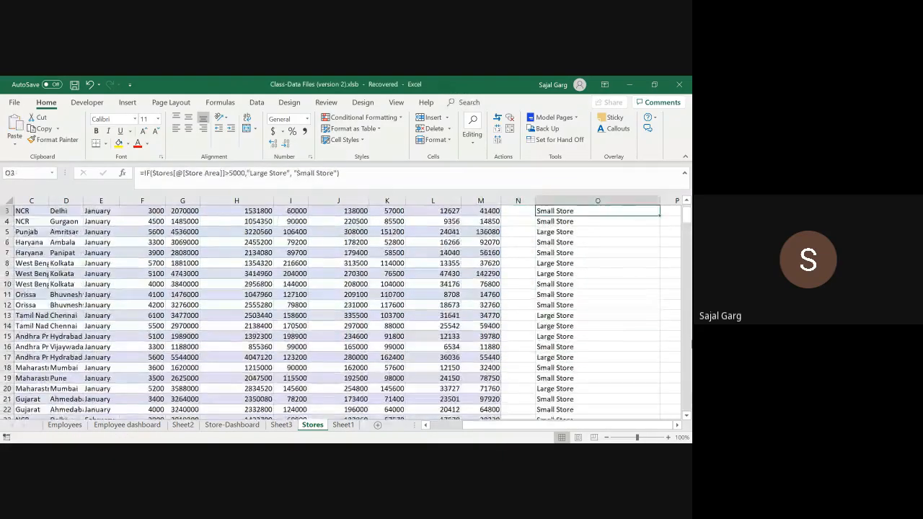
pyautogui.hotkey('ctrl', 'Up')
pyautogui.press('Down')
pyautogui.write('Store Size')
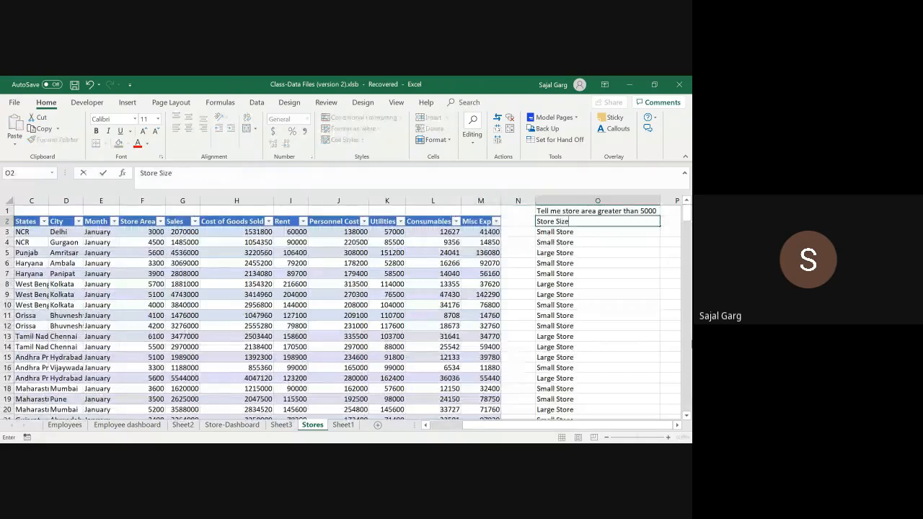
pyautogui.press('Right')
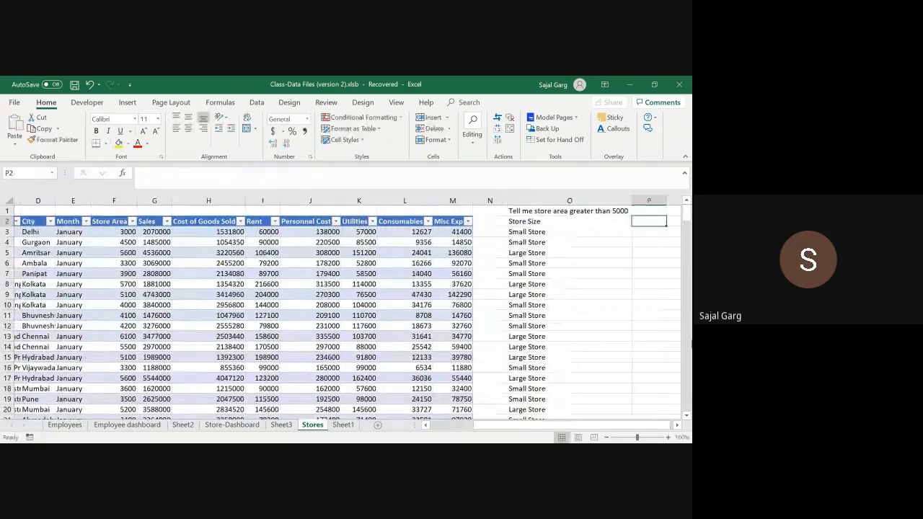
# Delete the empty column N between the Stores table and the Store Size column.
pyautogui.press('Left')
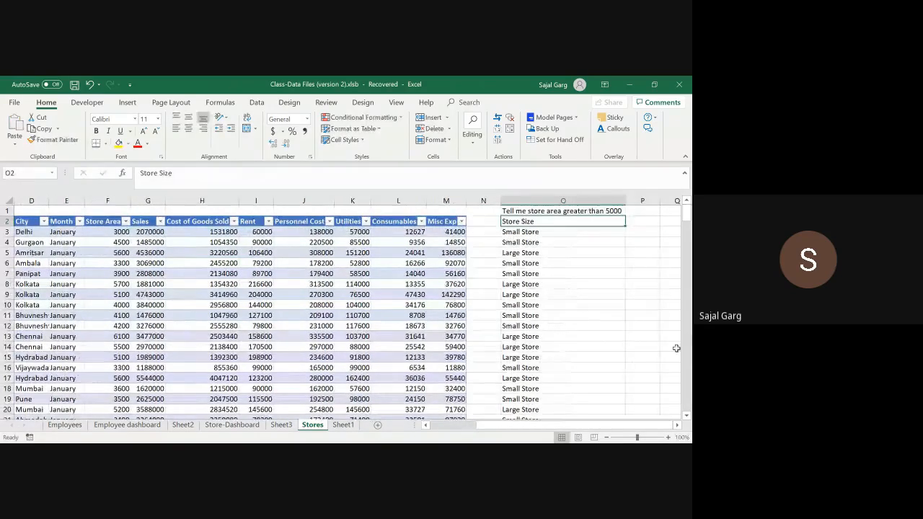
pyautogui.press('Left')
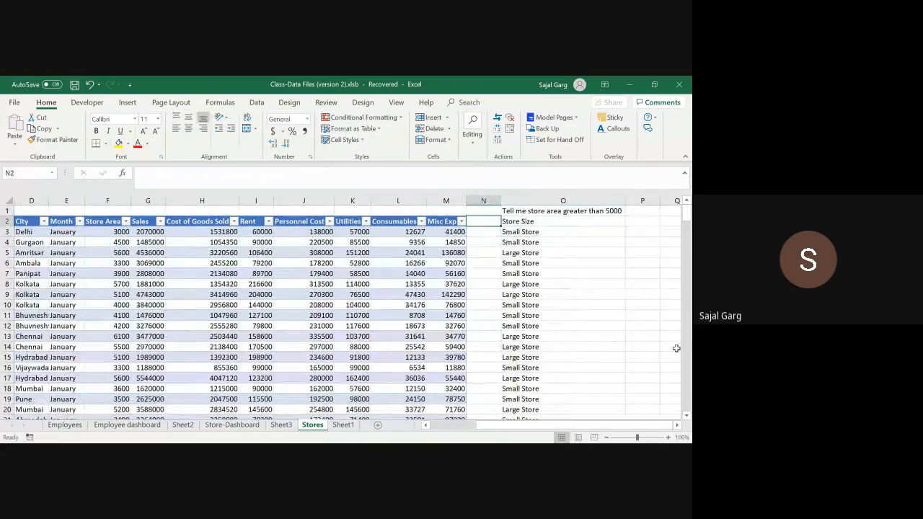
pyautogui.rightClick(485, 200)
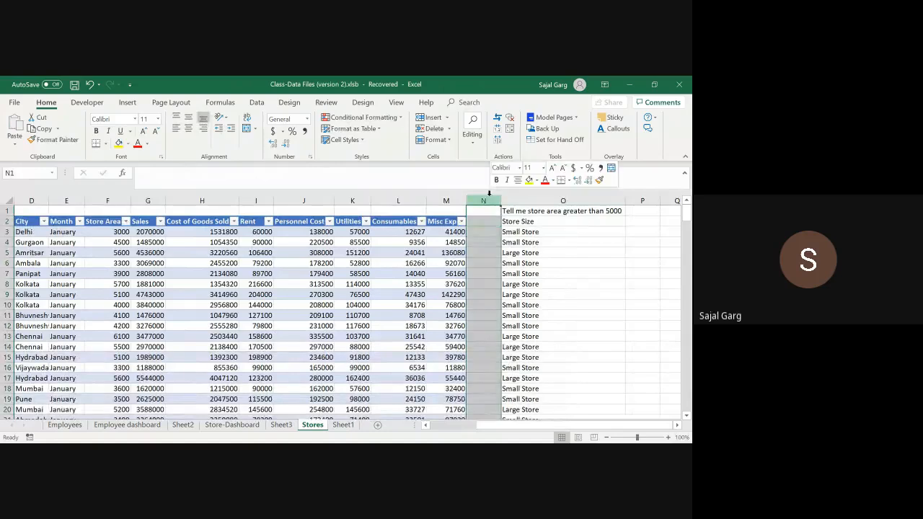
pyautogui.click(515, 284)
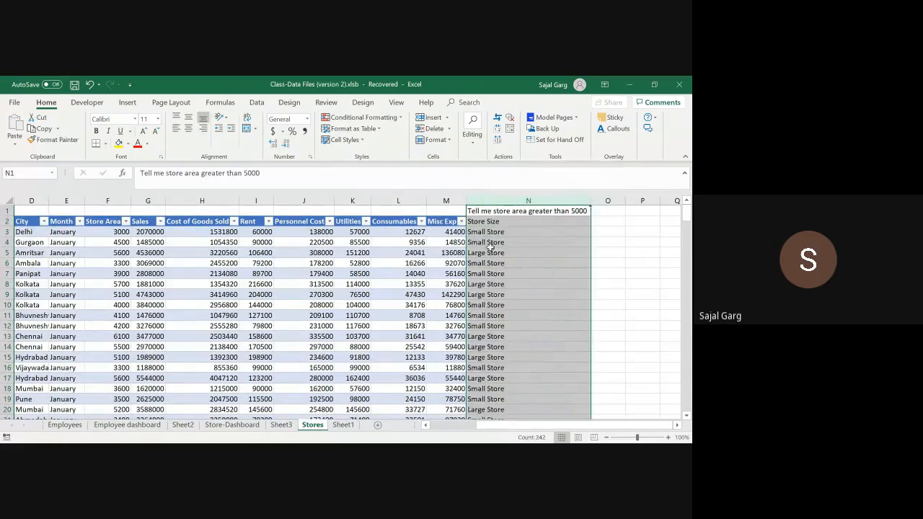
# Examine the Store Size formulas in the first rows of column N and return to the heading in N2.
pyautogui.click(569, 228)
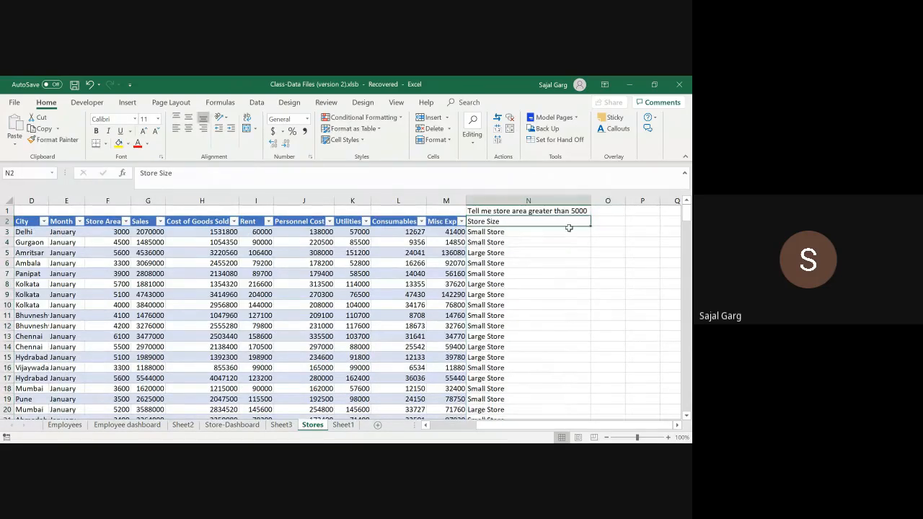
pyautogui.press('Down')
pyautogui.press('Down')
pyautogui.press('Down')
pyautogui.press('Down')
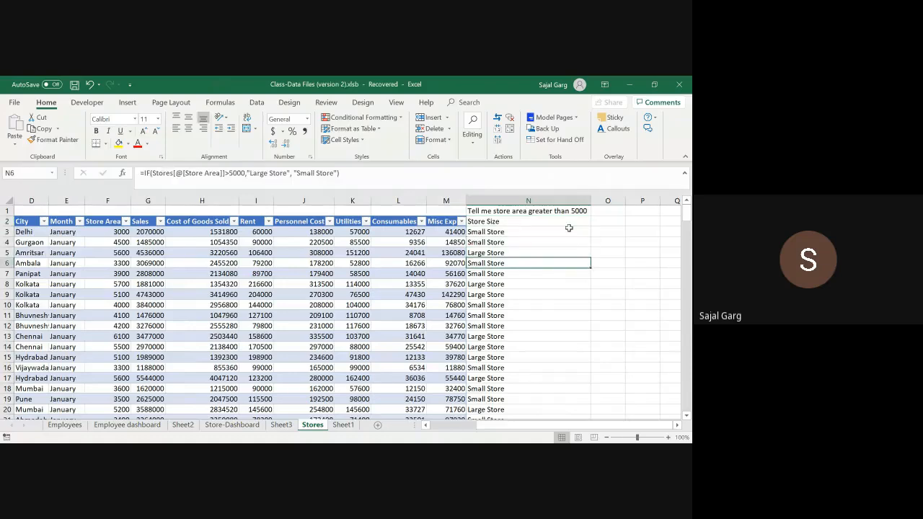
pyautogui.press('Down')
pyautogui.press('Down')
pyautogui.press('Up')
pyautogui.press('Up')
pyautogui.press('Up')
pyautogui.press('Up')
pyautogui.press('Up')
pyautogui.press('Up')
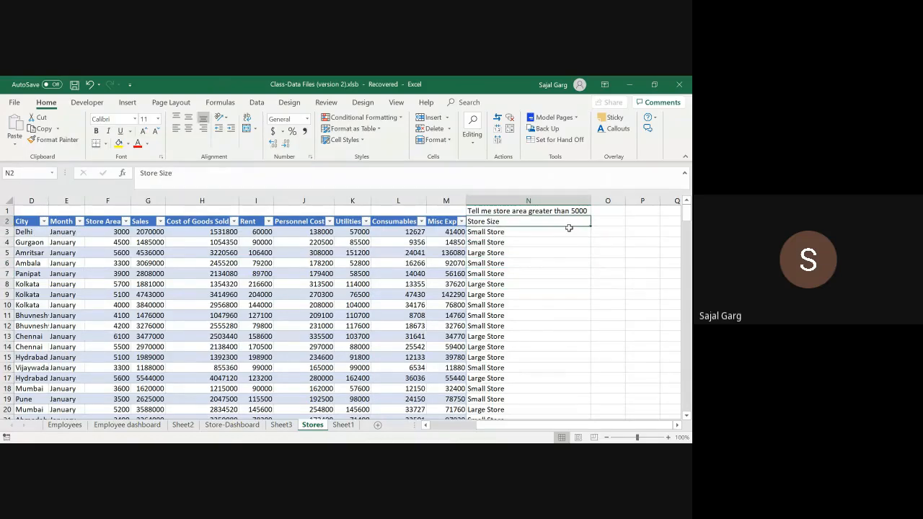
# Try to add a filter to the Store Size heading in N2.
pyautogui.press('Left')
pyautogui.press('Right')
pyautogui.hotkey('ctrl', 'shift', 'l')
pyautogui.press('Down')
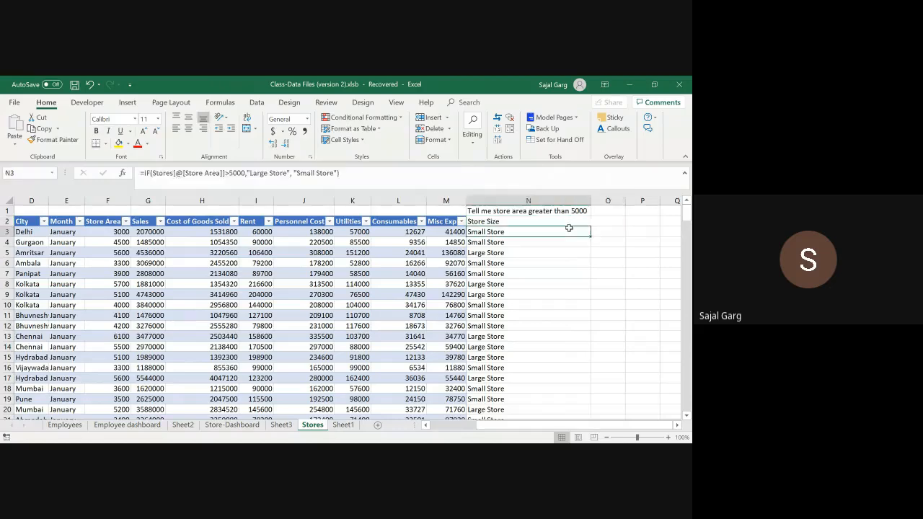
# Select the Stores data together with the Store Size column, A2:N242, and display the commands for inserting tables.
pyautogui.press('Left')
pyautogui.press('Left')
pyautogui.press('Right')
pyautogui.press('Up')
pyautogui.press('Left')
pyautogui.press('Left')
pyautogui.press('Left')
pyautogui.press('Left')
pyautogui.press('Left')
pyautogui.press('Left')
pyautogui.press('Left')
pyautogui.press('Left')
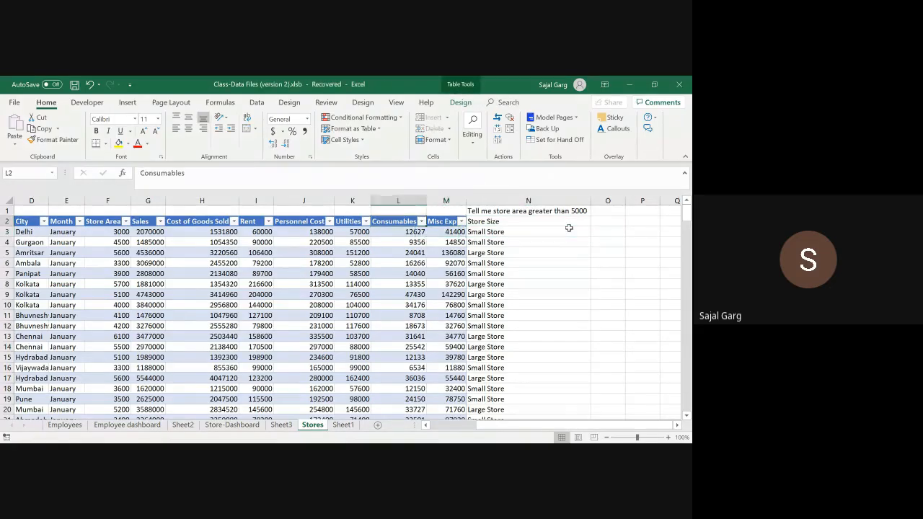
pyautogui.press('Left')
pyautogui.press('Left')
pyautogui.press('Left')
pyautogui.press('Left')
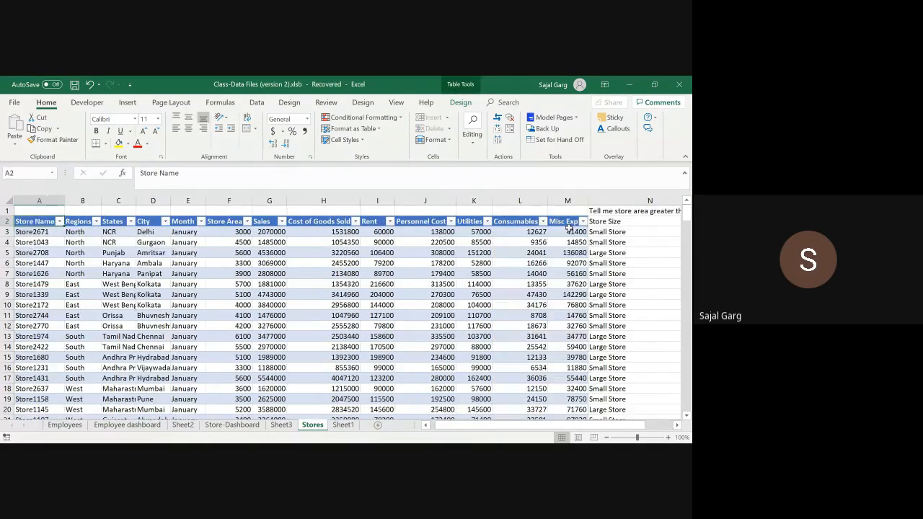
pyautogui.hotkey('ctrl', 'shift', 'Right')
pyautogui.hotkey('ctrl', 'shift', 'Down')
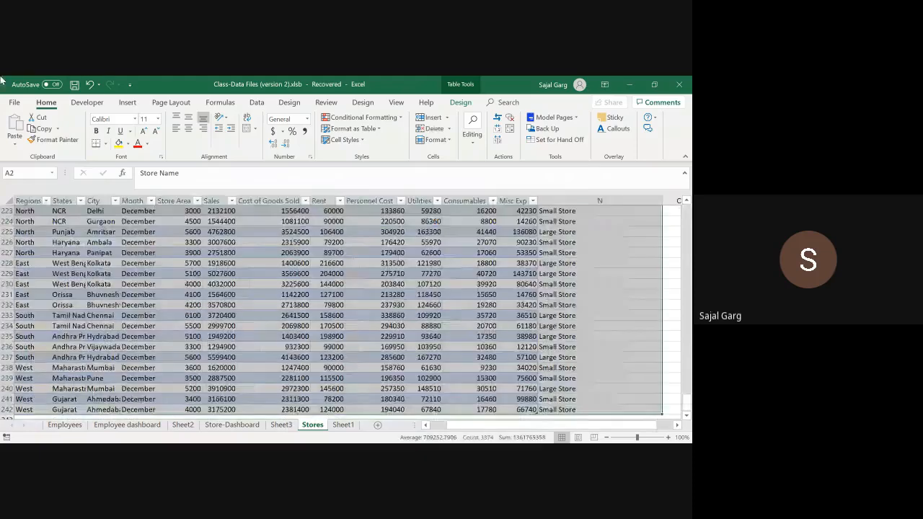
pyautogui.click(127, 102)
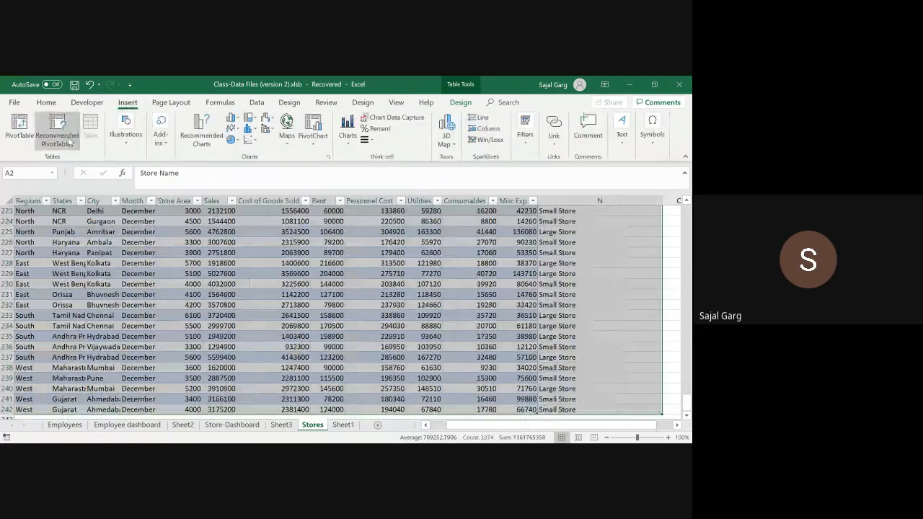
# Return to the first Store Size cell, N3, and examine its IF formula's logical test, true result and false result.
pyautogui.click(254, 281)
pyautogui.scroll(20, 254, 282)
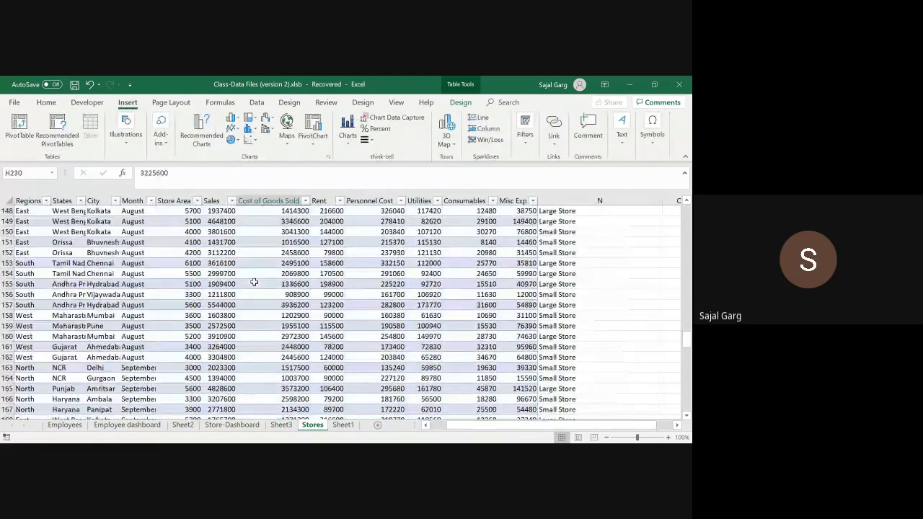
pyautogui.scroll(20, 254, 281)
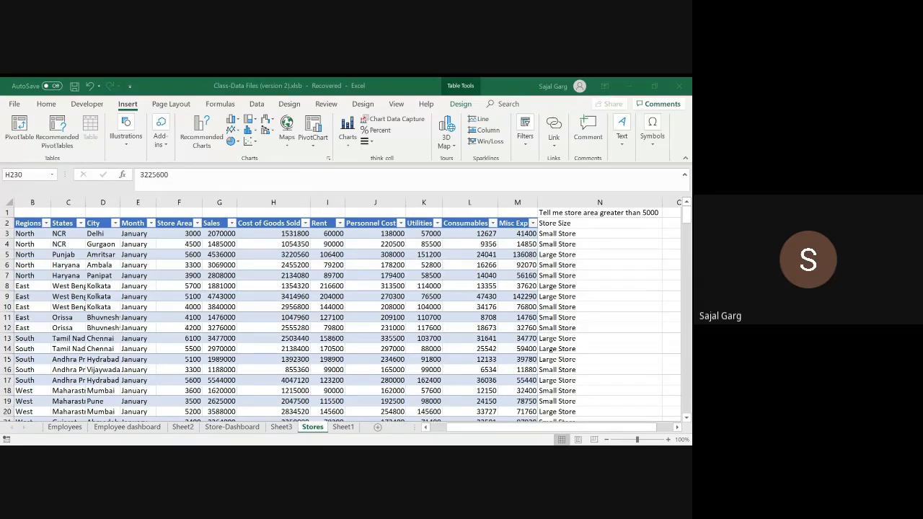
pyautogui.press('Right')
pyautogui.press('Right')
pyautogui.press('Right')
pyautogui.press('Right')
pyautogui.press('Right')
pyautogui.press('Right')
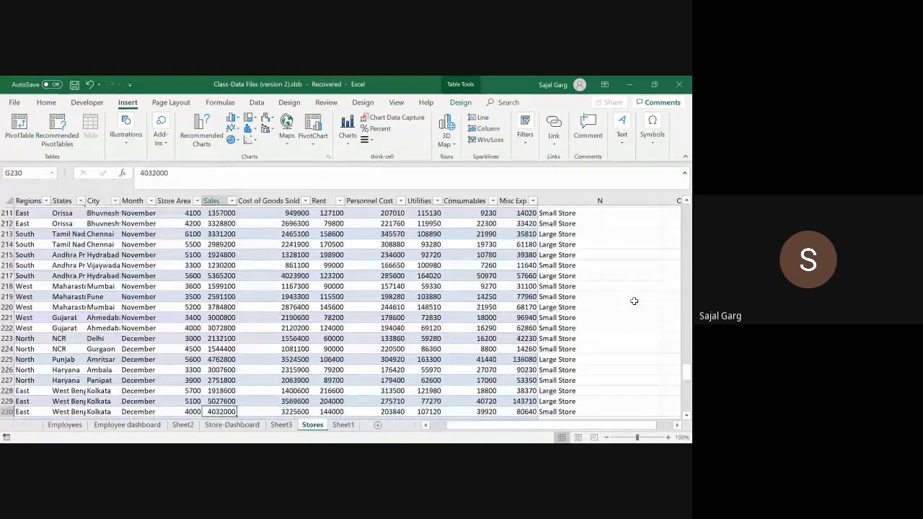
pyautogui.hotkey('ctrl', 'Up')
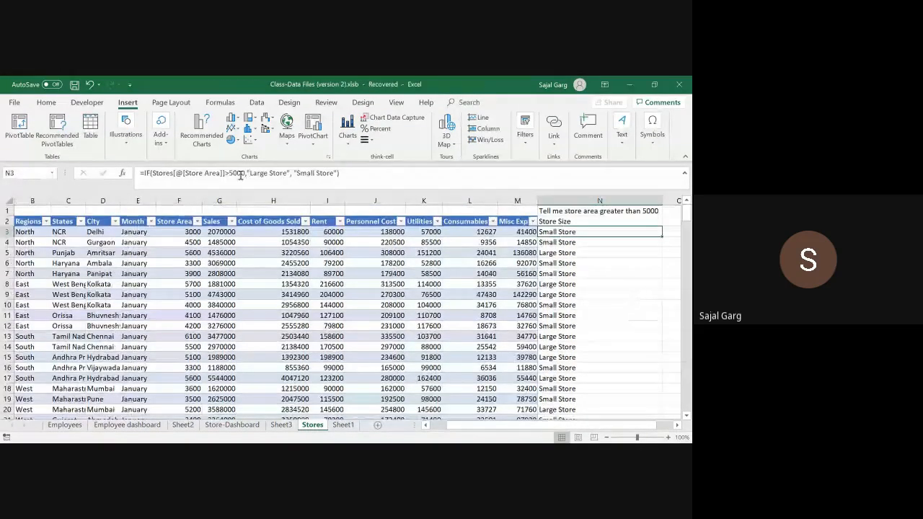
pyautogui.click(250, 174)
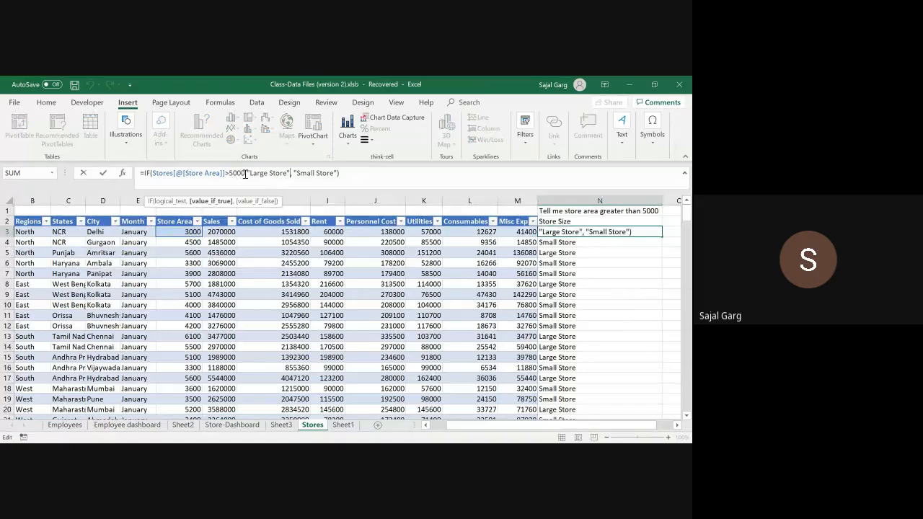
pyautogui.moveTo(245, 174); pyautogui.dragTo(153, 176)
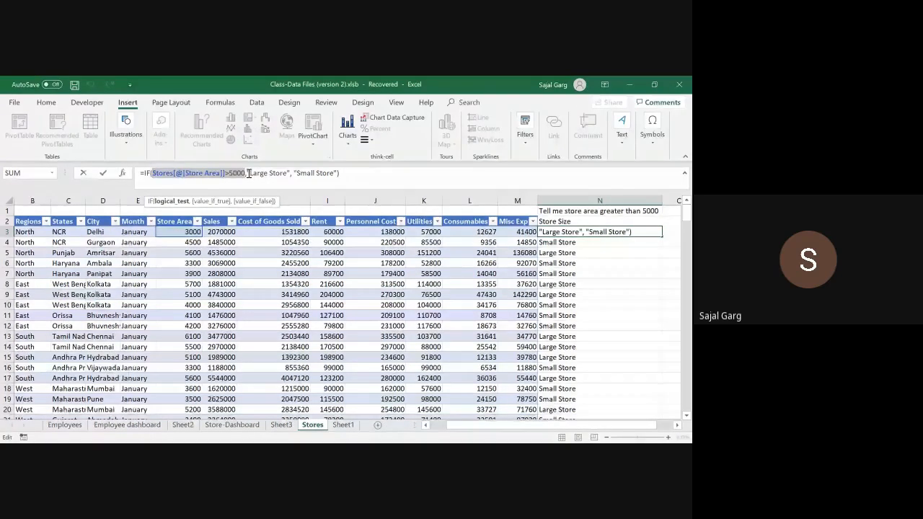
pyautogui.moveTo(248, 173); pyautogui.dragTo(291, 176)
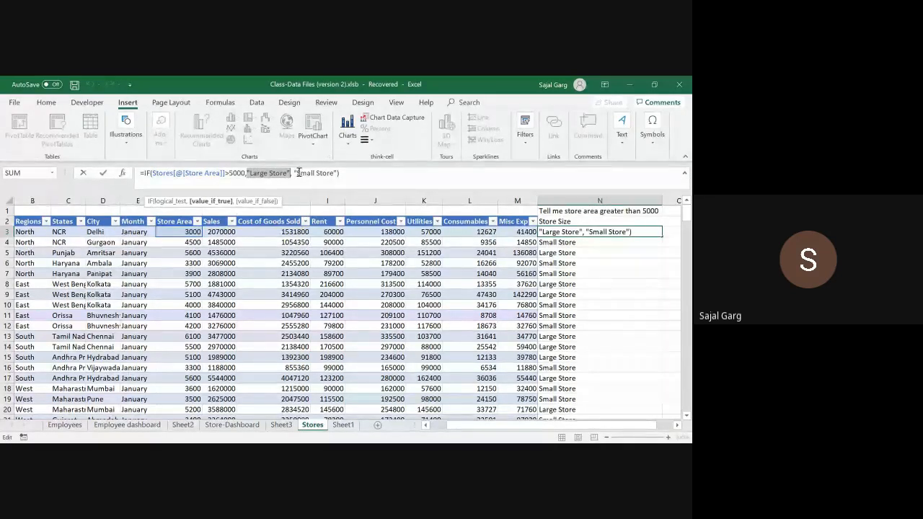
pyautogui.click(347, 172)
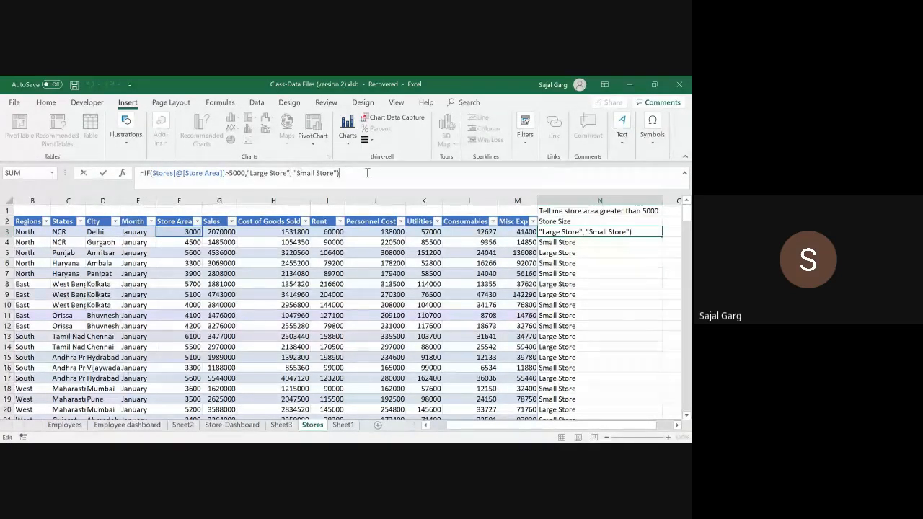
pyautogui.press('Return')
pyautogui.hotkey('alt', 'Tab')
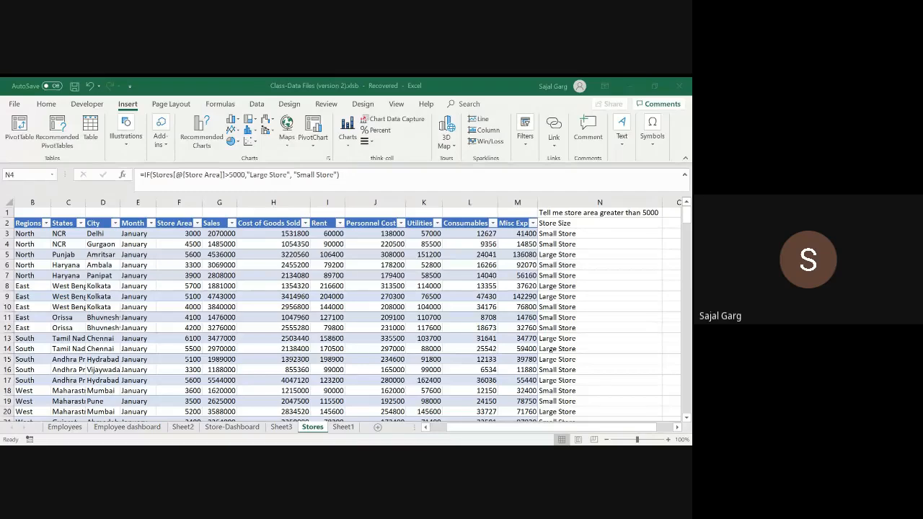
# Clear all the Store Size formulas from N3 downward, keeping the column heading.
pyautogui.click(582, 230)
pyautogui.hotkey('ctrl', 'shift', 'Down')
pyautogui.hotkey('ctrl', 'z')
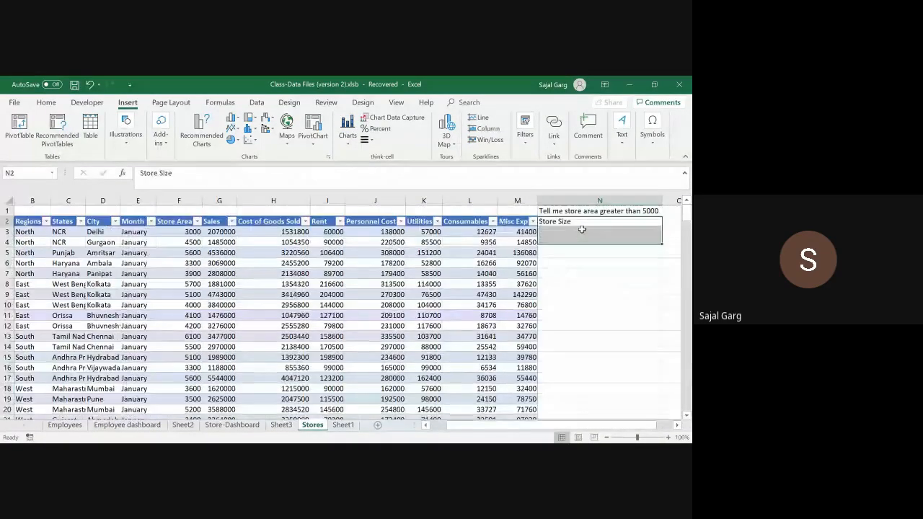
# Begin an IF formula in N3 that tests whether the row's Store Area is greater than 5000.
pyautogui.write('=')
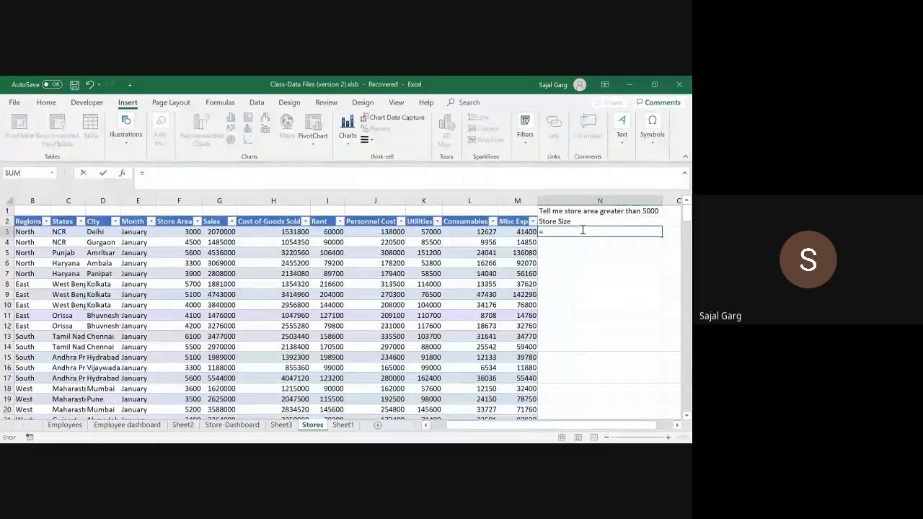
pyautogui.write('if')
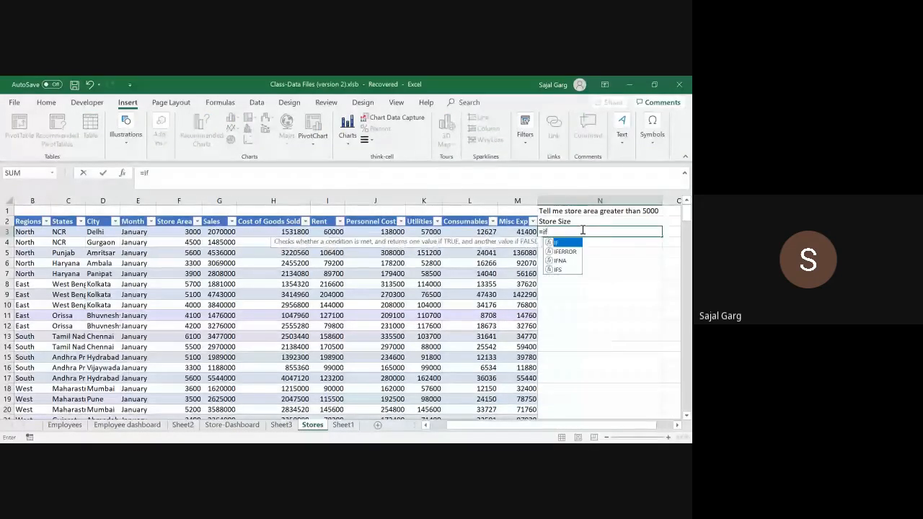
pyautogui.press('Tab')
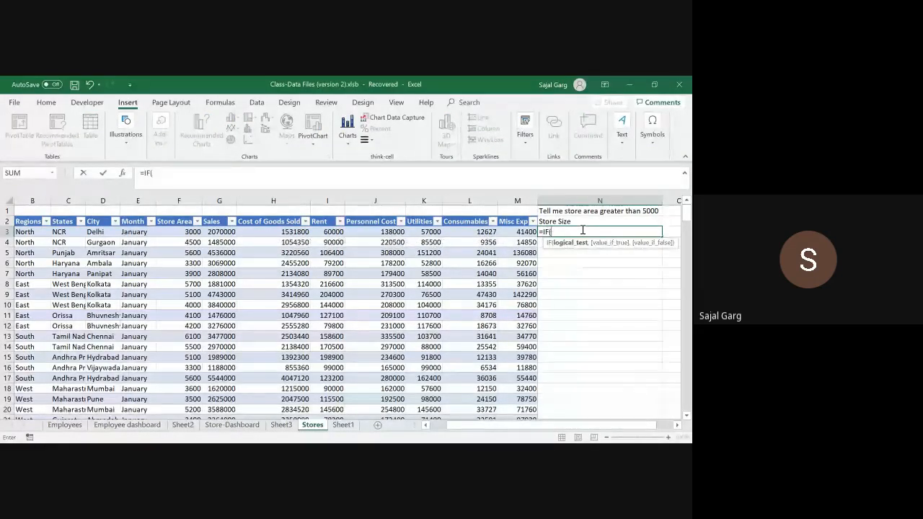
pyautogui.click(182, 232)
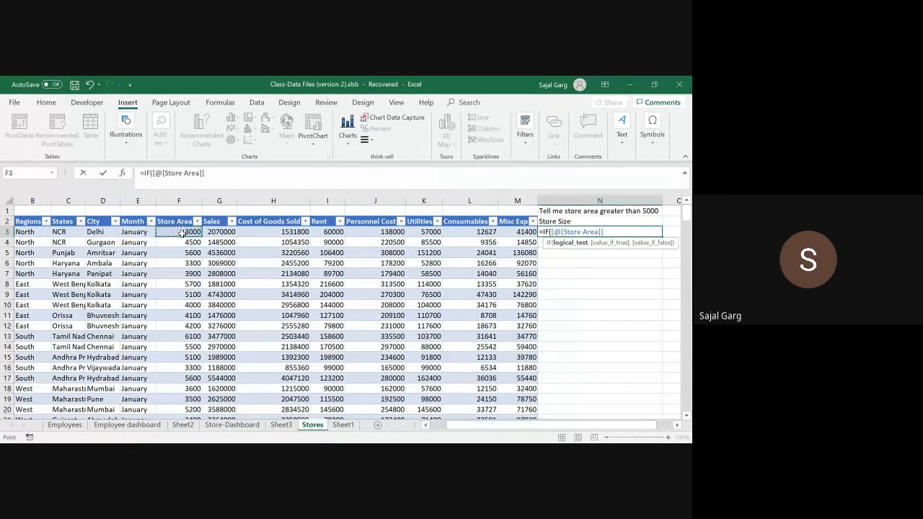
pyautogui.write('>5000')
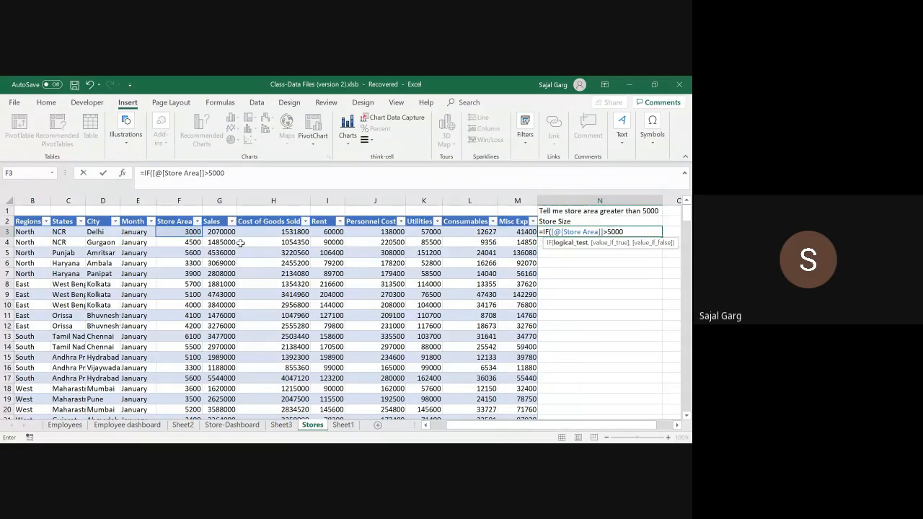
pyautogui.click(230, 175)
# Complete the N3 formula so it returns "Large Store" when true and "Small Store" when false.
pyautogui.write(',')
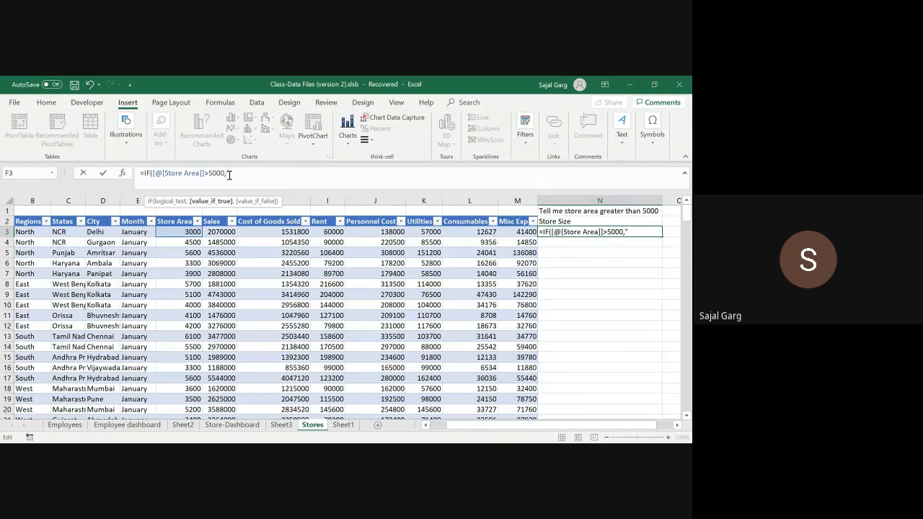
pyautogui.write('"Lo')
pyautogui.write('rge Store')
pyautogui.write('",')
pyautogui.write(' "S')
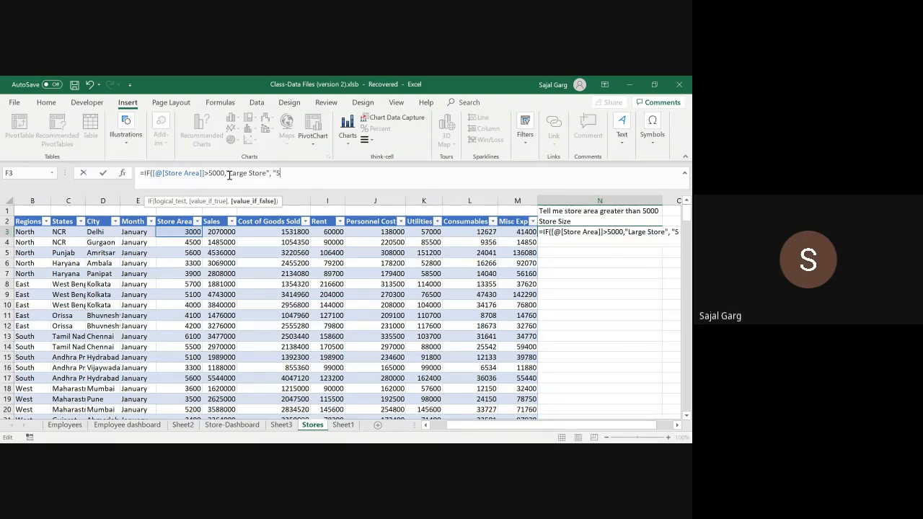
pyautogui.write('mall Store")')
pyautogui.press('Return')
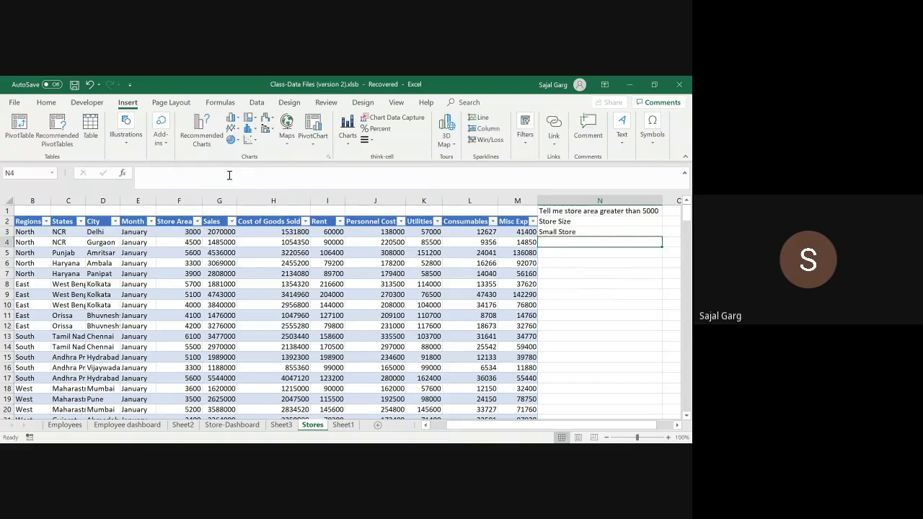
# Review the arguments of the IF formula in N3, highlighting the Store Area test and the two text results.
pyautogui.press('Up')
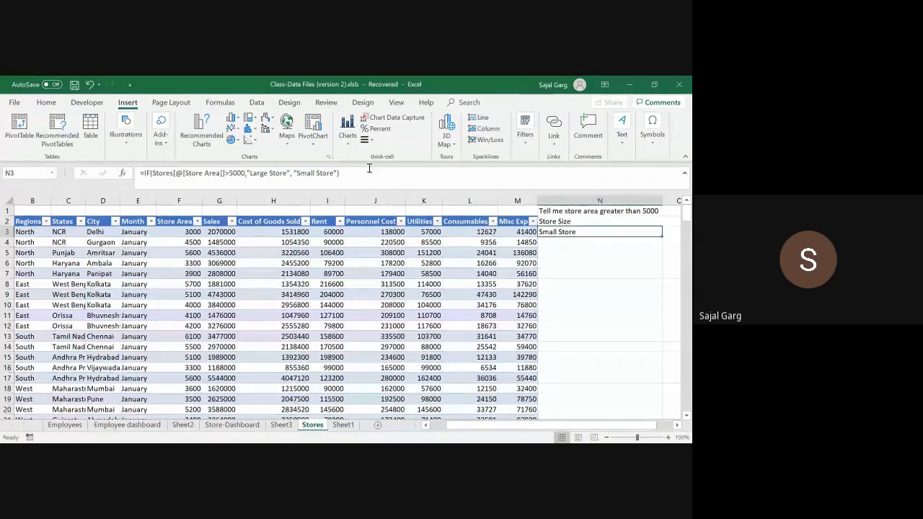
pyautogui.moveTo(224, 174); pyautogui.dragTo(151, 174)
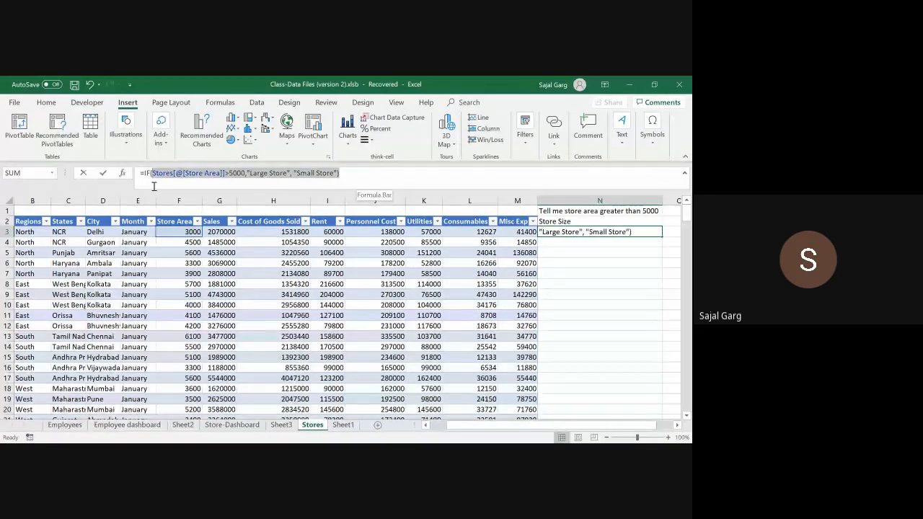
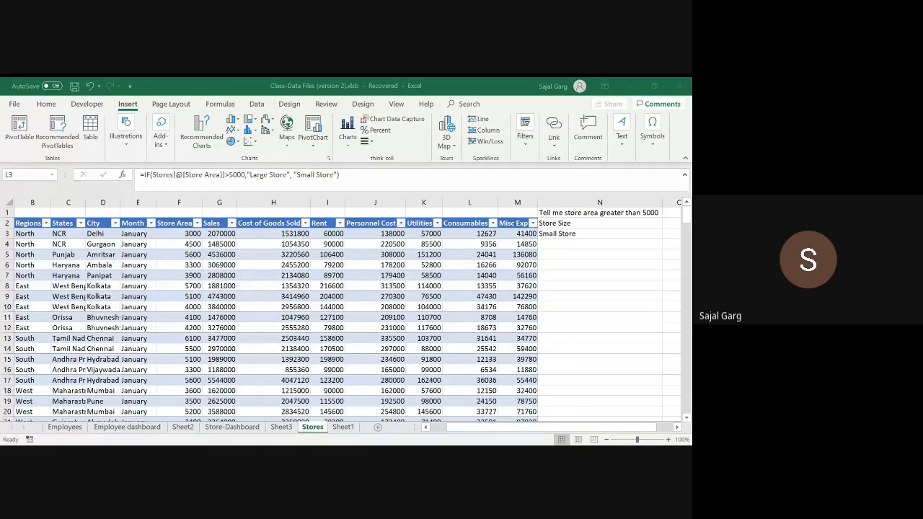
pyautogui.hotkey('alt', 'Tab')
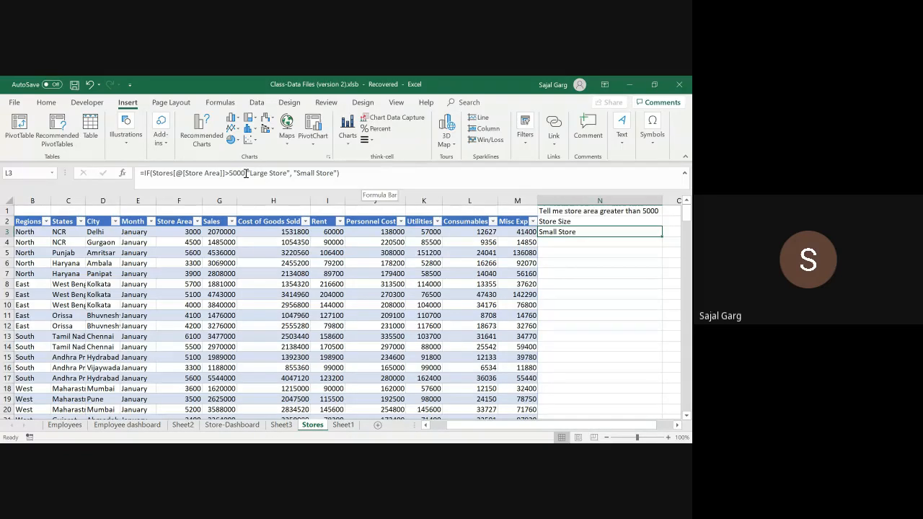
pyautogui.moveTo(245, 173); pyautogui.dragTo(151, 175)
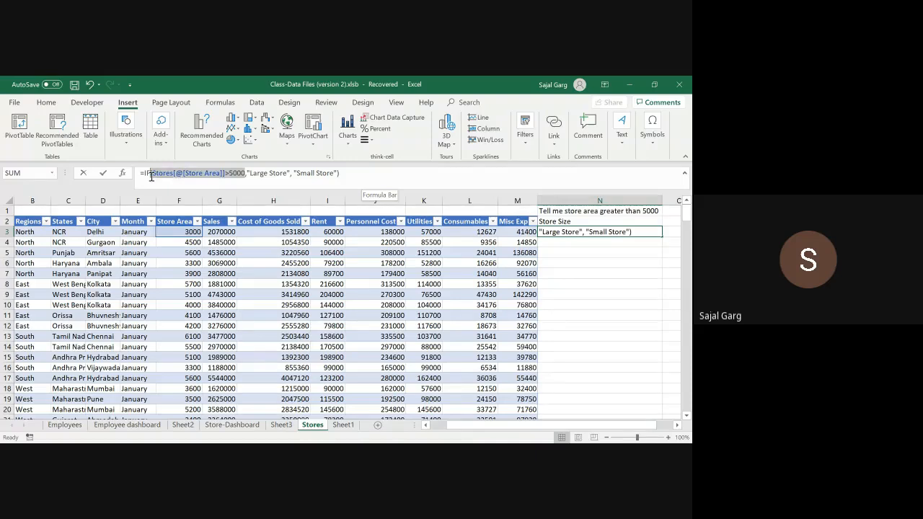
pyautogui.click(342, 173)
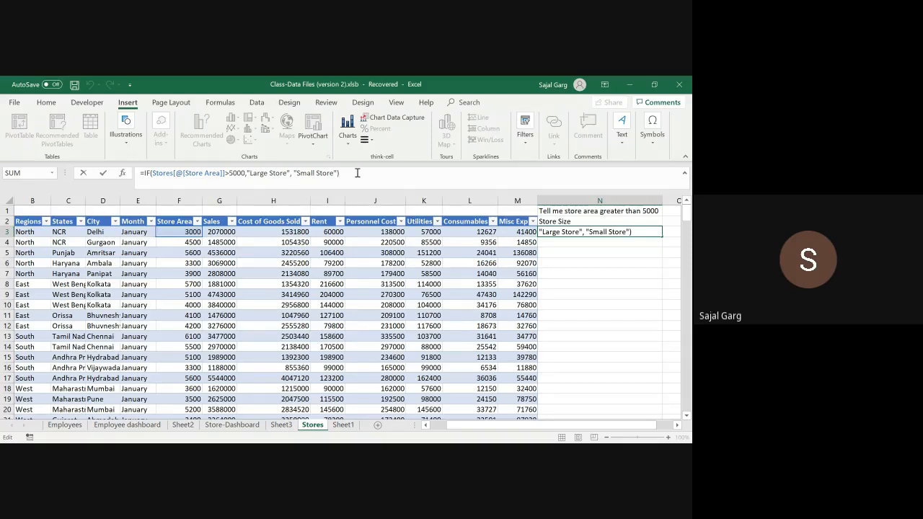
pyautogui.moveTo(357, 173); pyautogui.dragTo(225, 174)
pyautogui.click(224, 174)
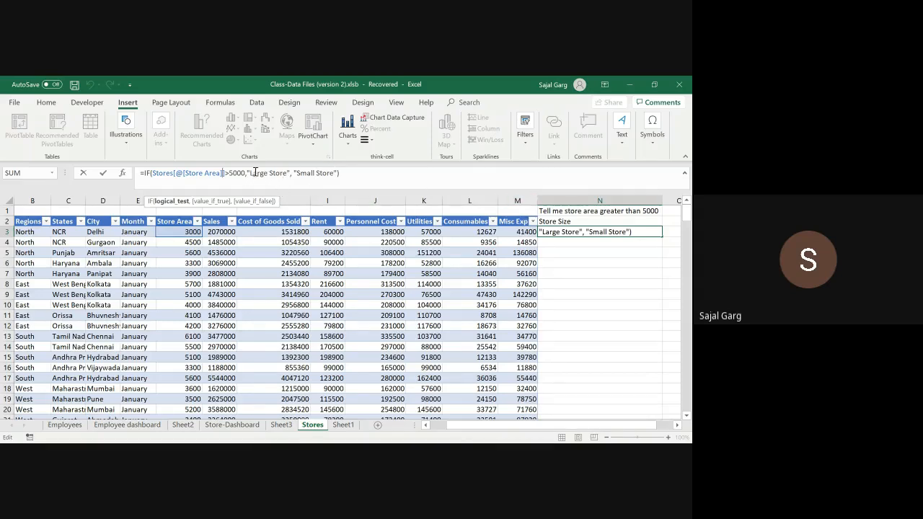
# Try returning 1 and 0 instead of the two text labels in N3's IF formula.
pyautogui.moveTo(339, 174); pyautogui.dragTo(246, 174)
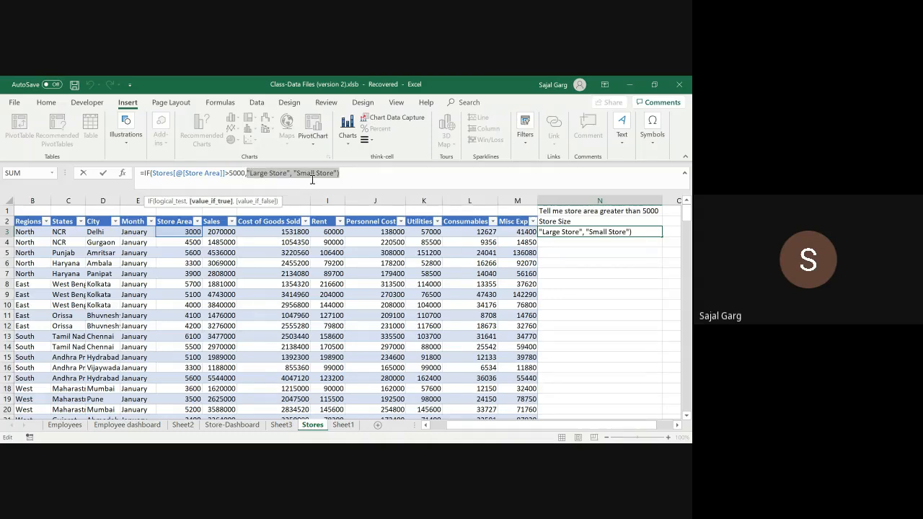
pyautogui.press('BackSpace')
pyautogui.write('1,0')
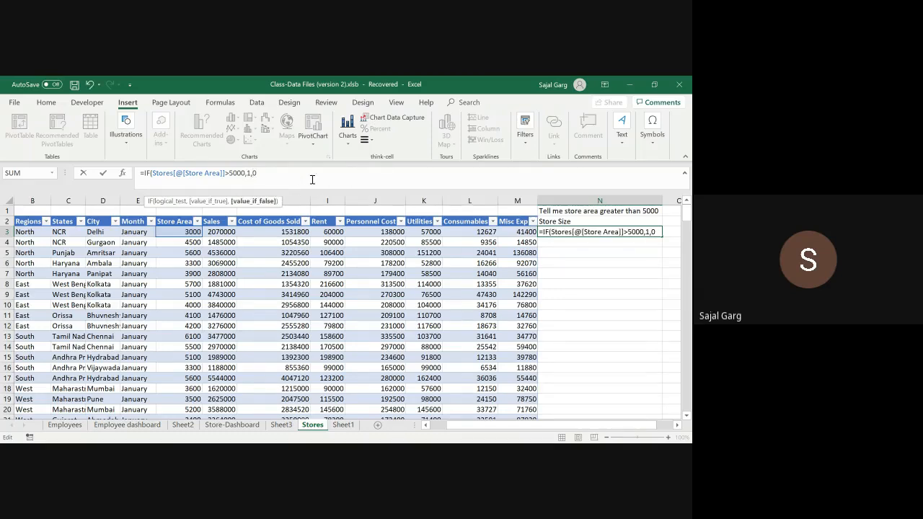
pyautogui.hotkey('ctrl', 'Return')
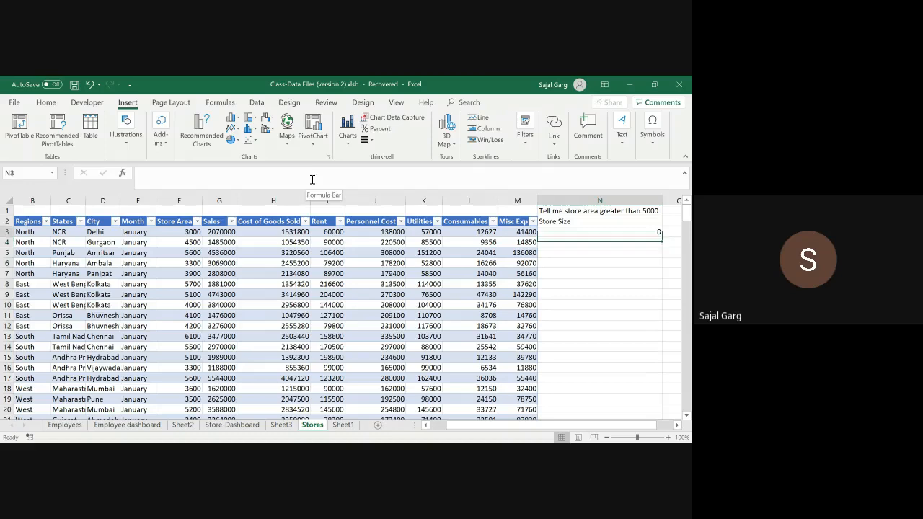
pyautogui.click(312, 180)
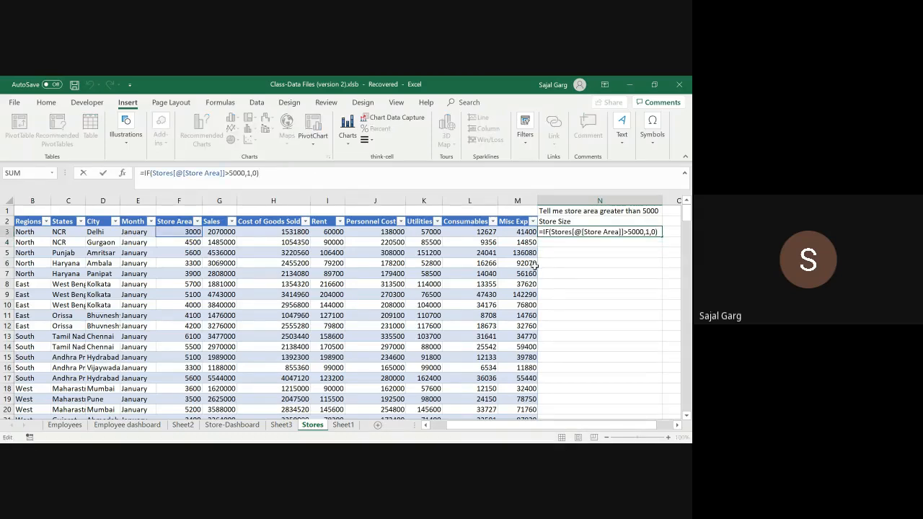
pyautogui.press('Escape')
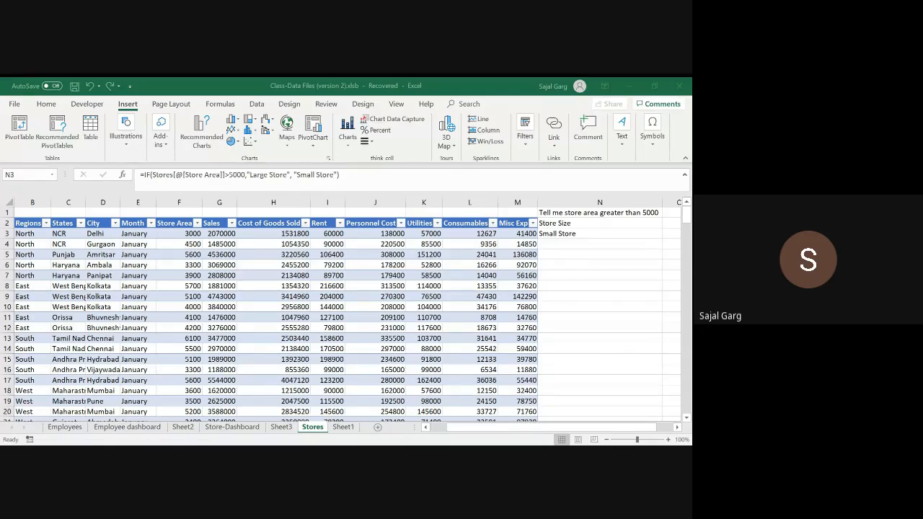
# Clear N3's existing formula and start a new IF formula testing whether the row's Store Area is greater than 5000.
pyautogui.hotkey('alt', 'Tab')
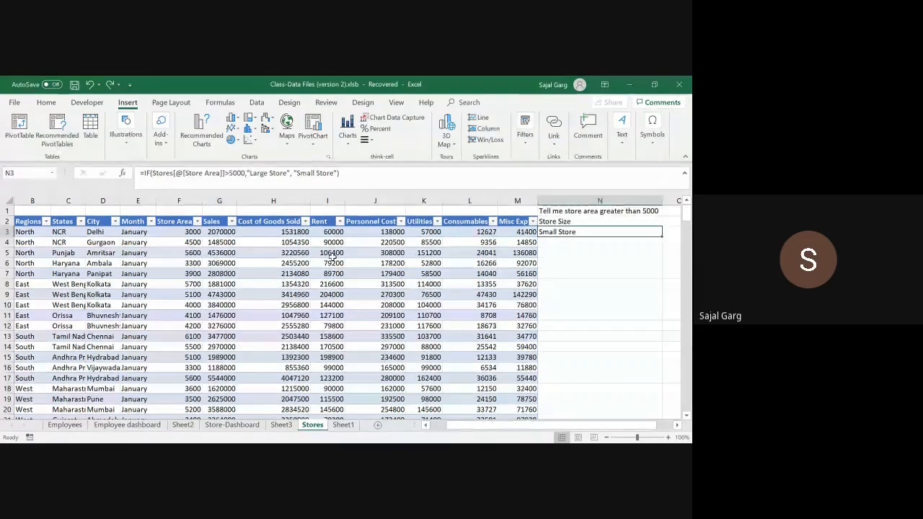
pyautogui.moveTo(361, 177); pyautogui.dragTo(153, 173)
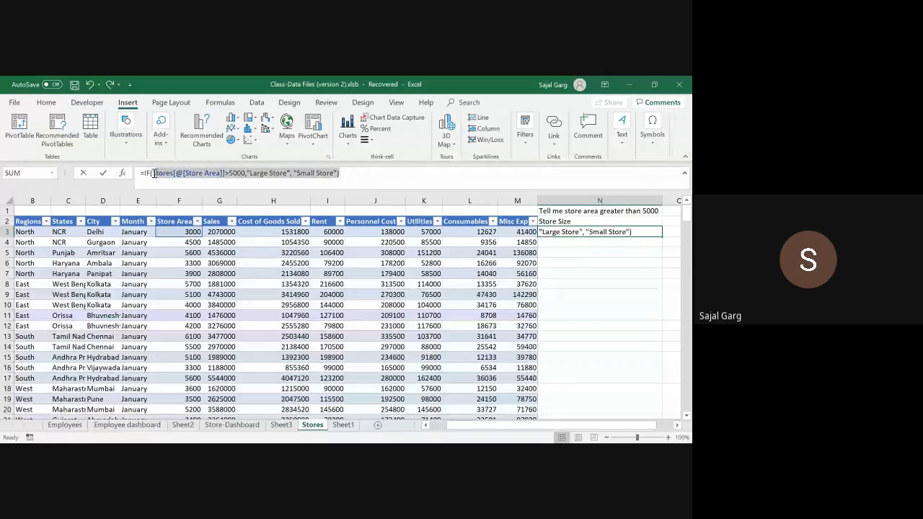
pyautogui.press('BackSpace')
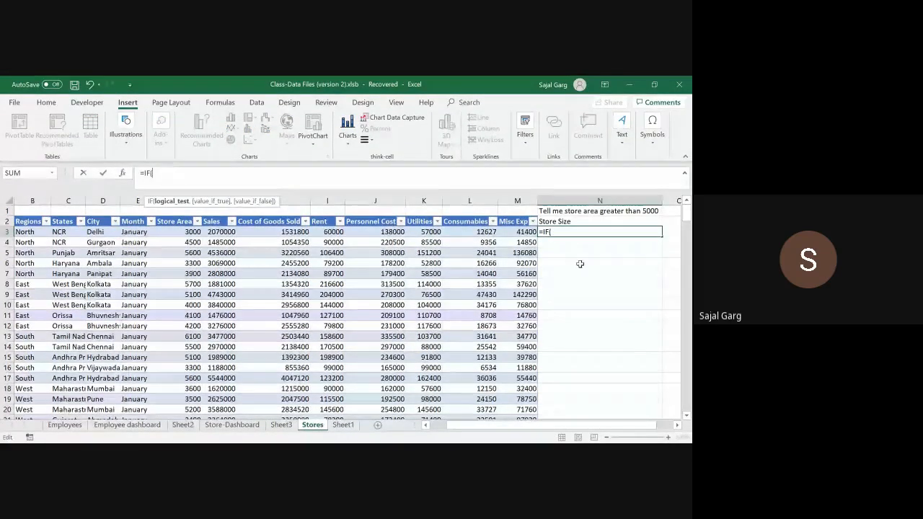
pyautogui.press('Escape')
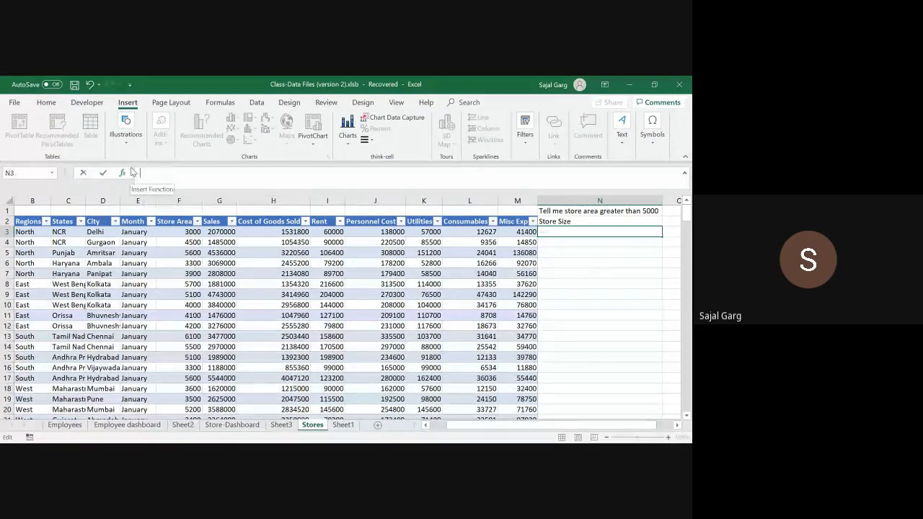
pyautogui.write('=if')
pyautogui.press('Tab')
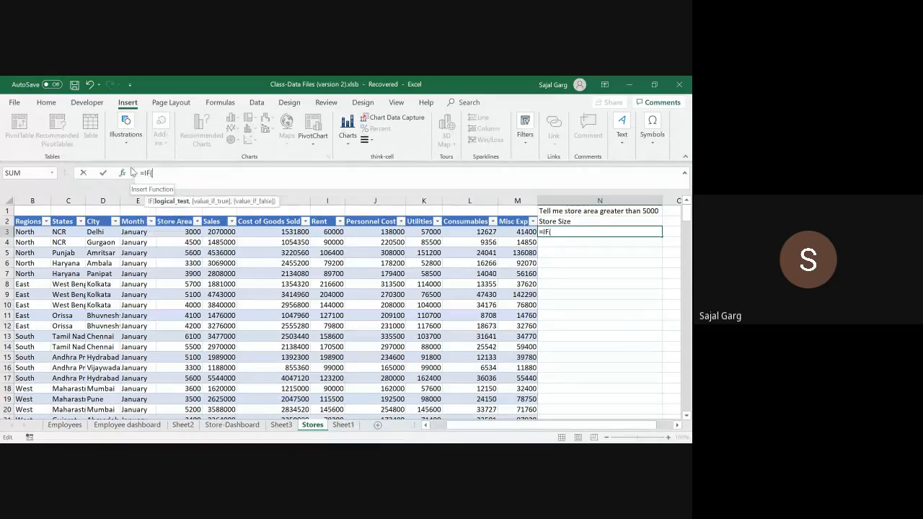
pyautogui.click(189, 232)
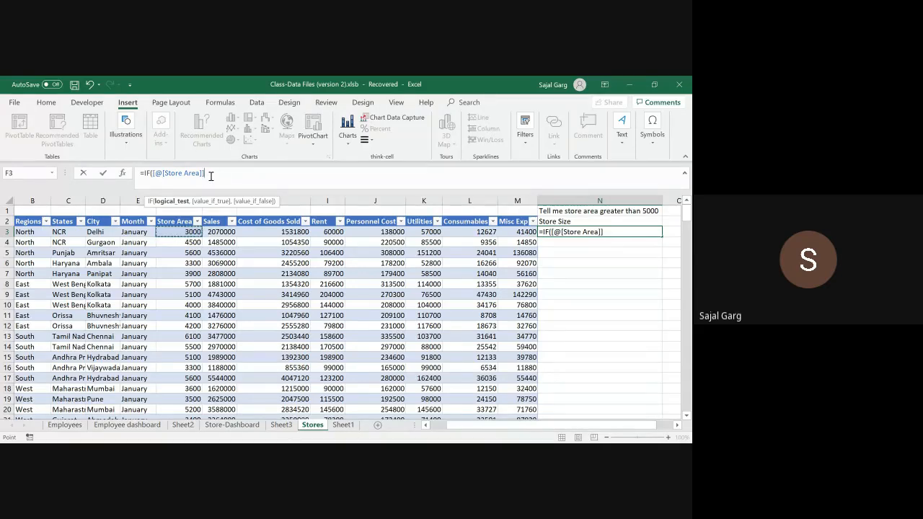
pyautogui.write('>5000,')
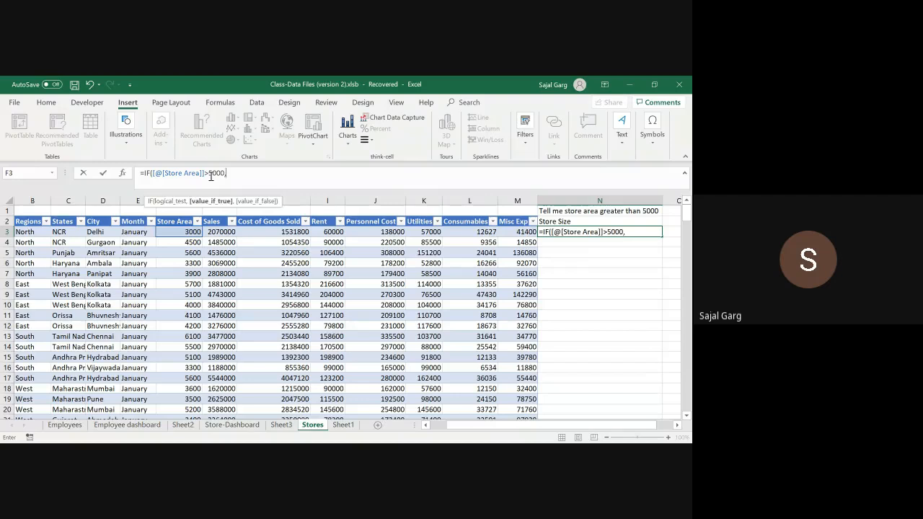
# Finish N3's IF formula with "Large Store" as the true result and "Small Store" as the false result.
pyautogui.write('"Large Stpor')
pyautogui.press('BackSpace')
pyautogui.press('BackSpace')
pyautogui.press('BackSpace')
pyautogui.write('ore",')
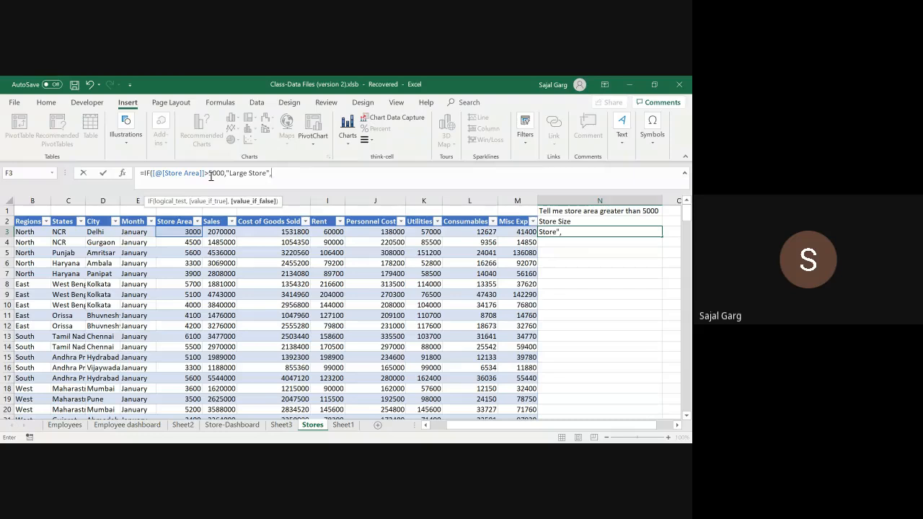
pyautogui.write(' "Small Store"')
pyautogui.hotkey('ctrl', 'Return')
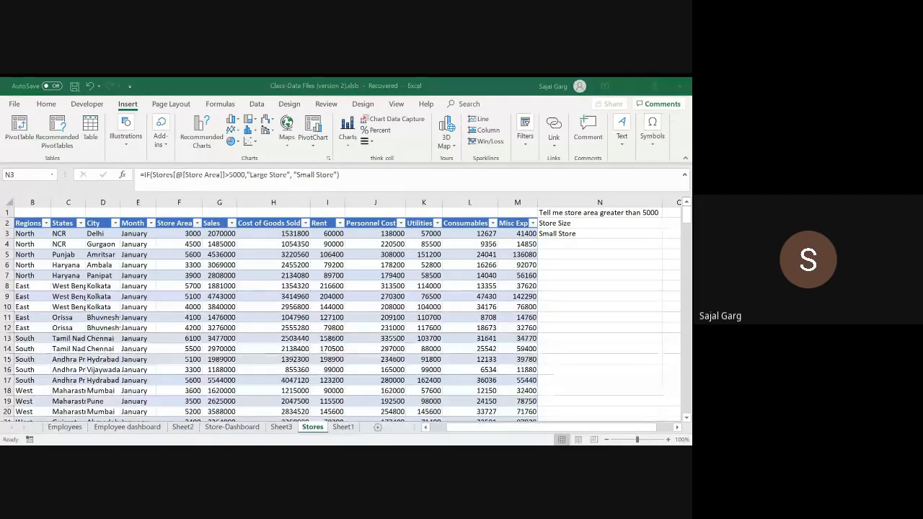
# Review N3's IF formula by highlighting the Store Area reference, the >5000 condition and the two text results.
pyautogui.click(211, 176)
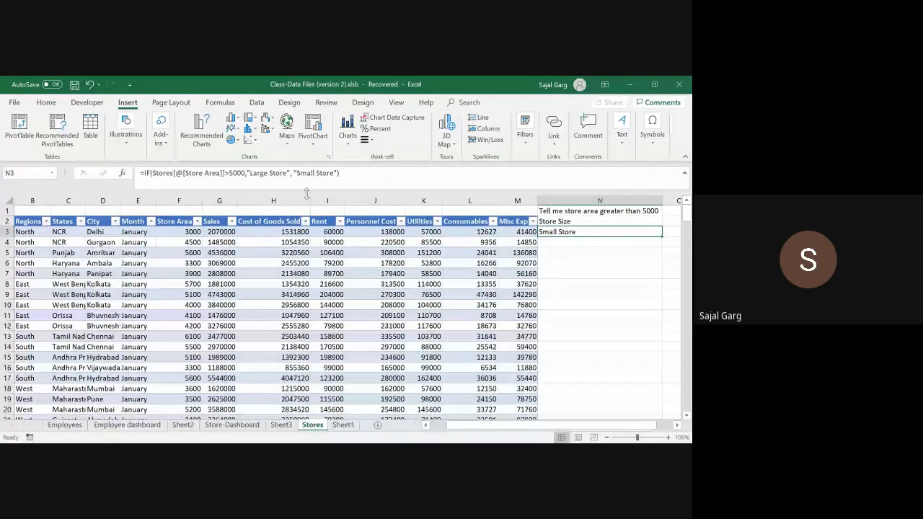
pyautogui.click(223, 174)
pyautogui.moveTo(224, 174); pyautogui.dragTo(153, 173)
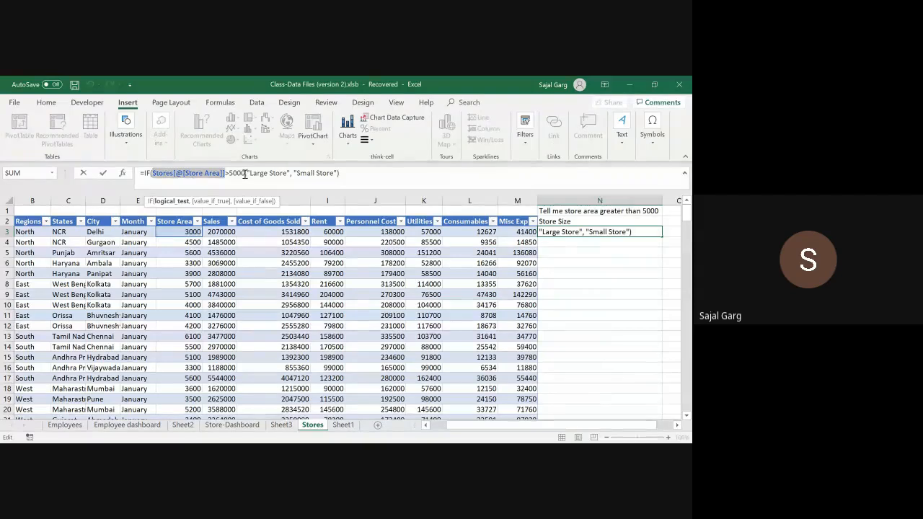
pyautogui.moveTo(245, 175); pyautogui.dragTo(225, 175)
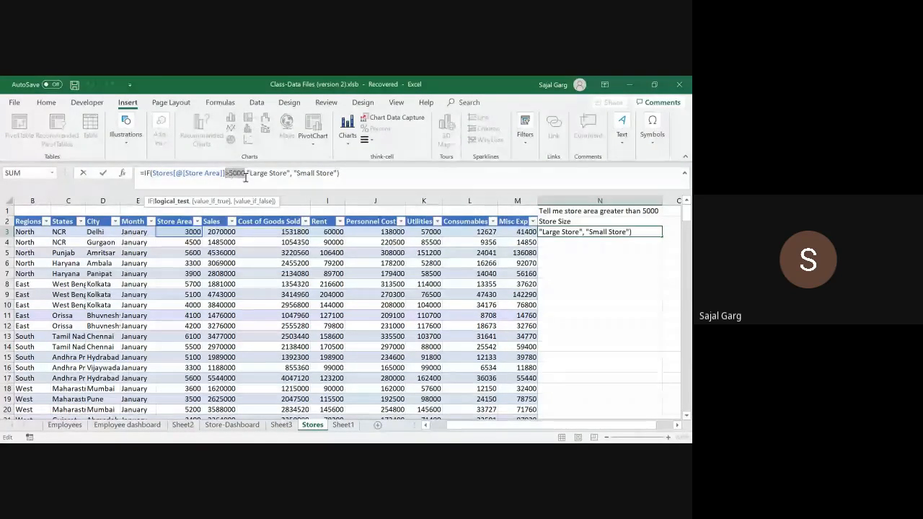
pyautogui.click(247, 174)
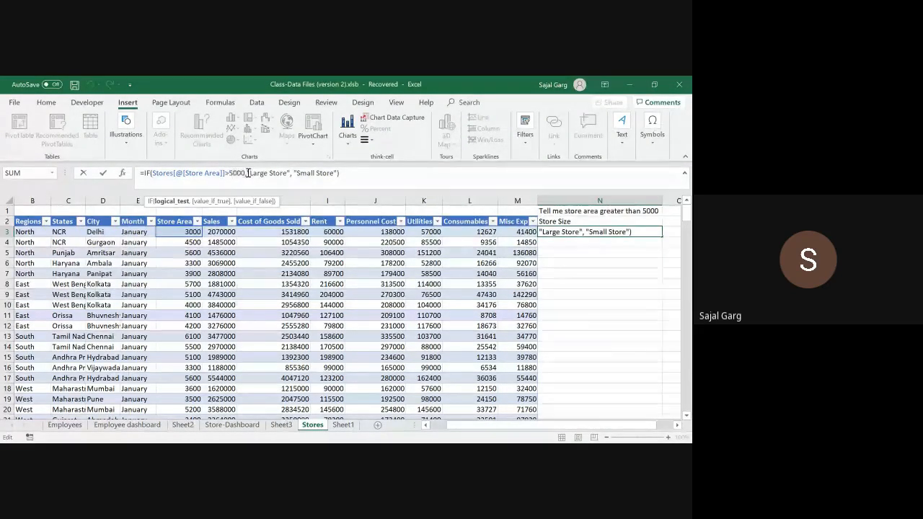
pyautogui.moveTo(248, 174); pyautogui.dragTo(350, 174)
pyautogui.click(352, 176)
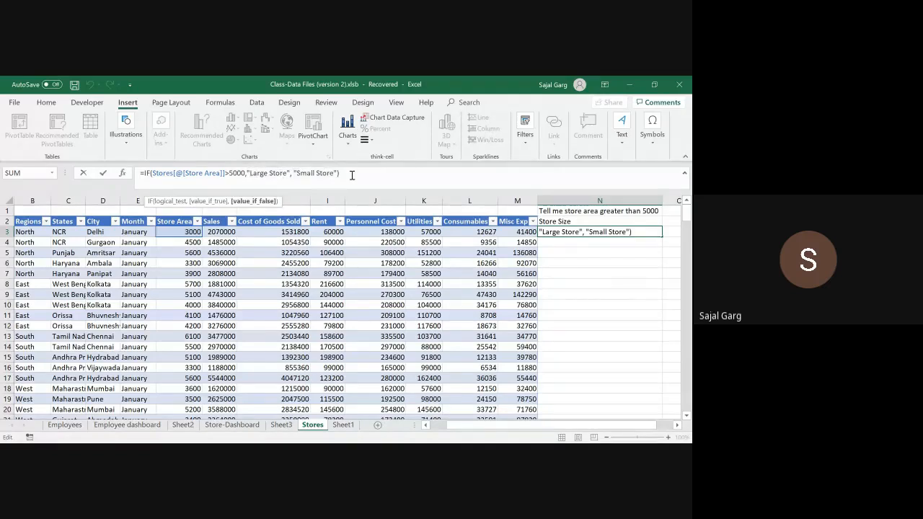
pyautogui.press('Return')
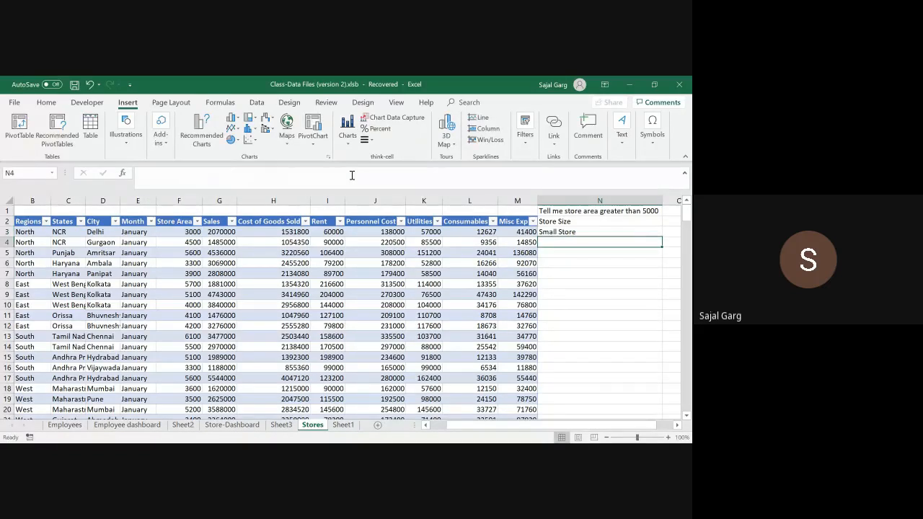
# Add a "Rent" heading in O2, beside the Store Size heading.
pyautogui.hotkey('alt', 'Tab')
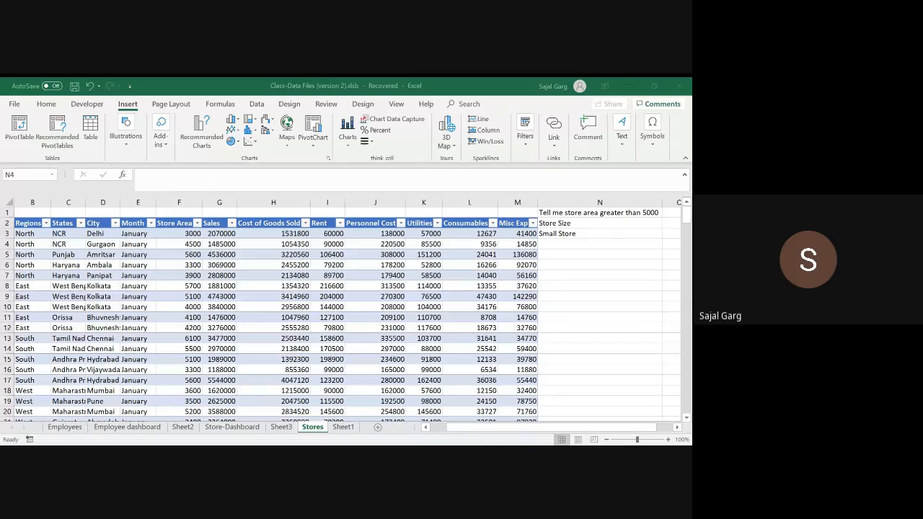
pyautogui.click(577, 234)
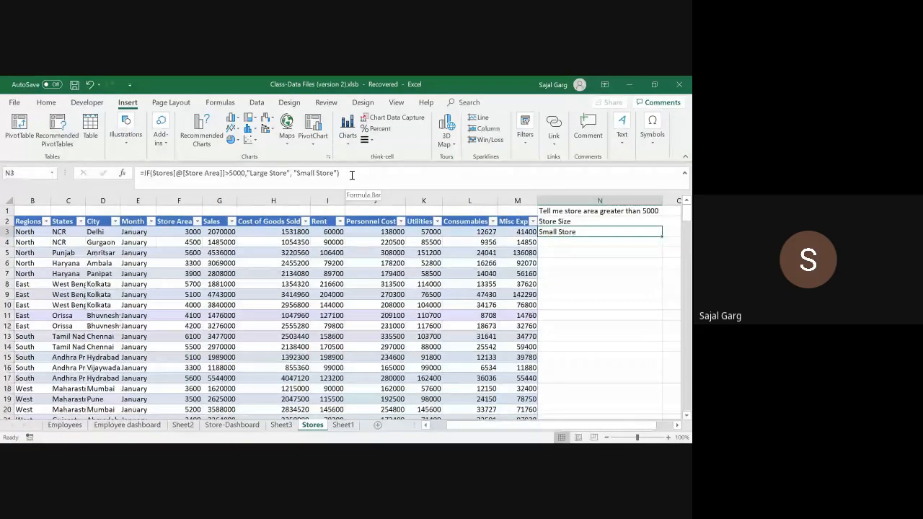
pyautogui.press('Up')
pyautogui.press('Right')
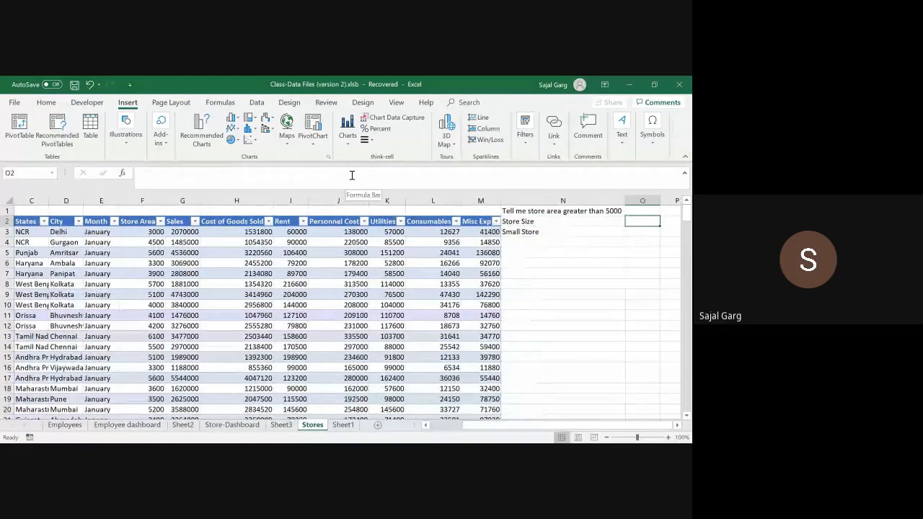
pyautogui.write('Rent')
pyautogui.press('Return')
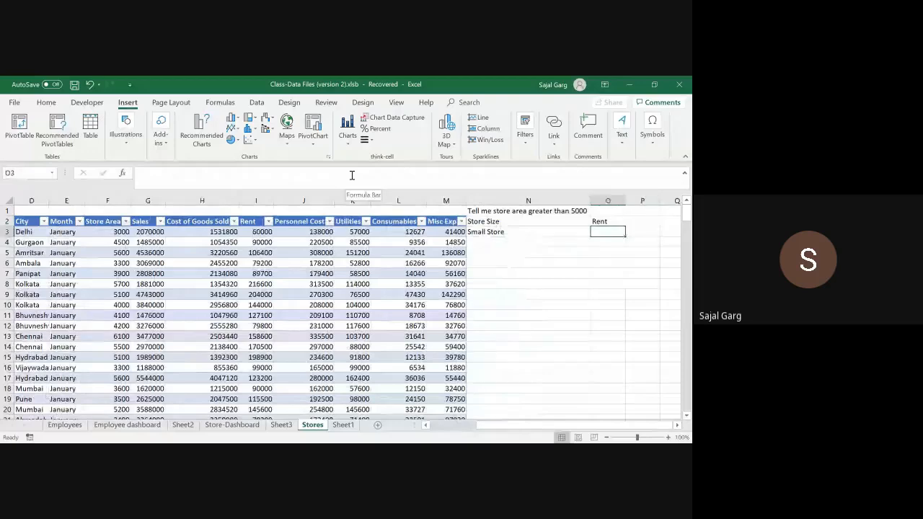
# Switch to the other Excel window, copy the data needed and remove the duplicate values from the list.
pyautogui.hotkey('alt', 'Tab')
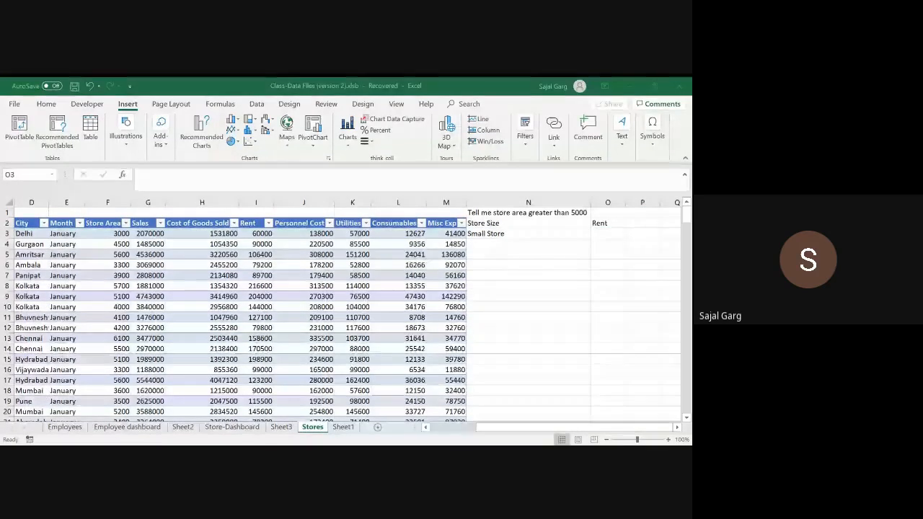
pyautogui.hotkey('alt', 'Tab')
pyautogui.hotkey('alt', 'Tab')
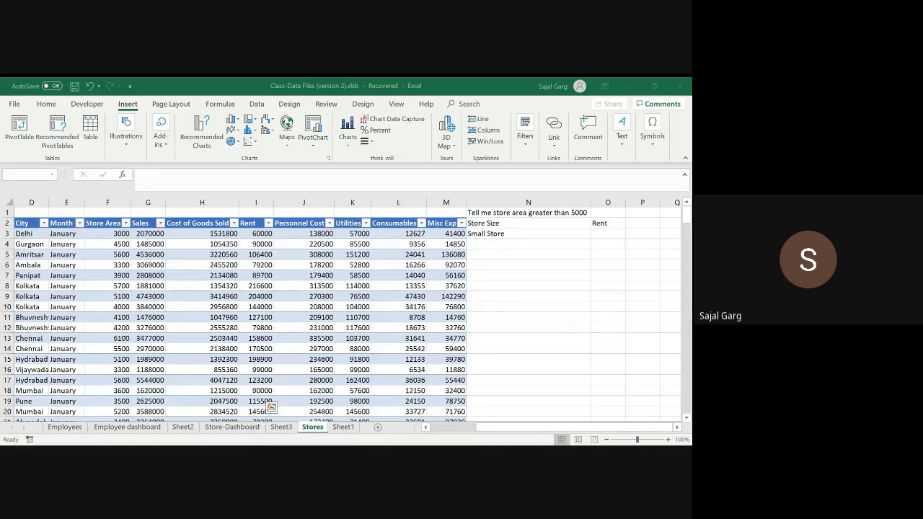
pyautogui.hotkey('ctrl', 'c')
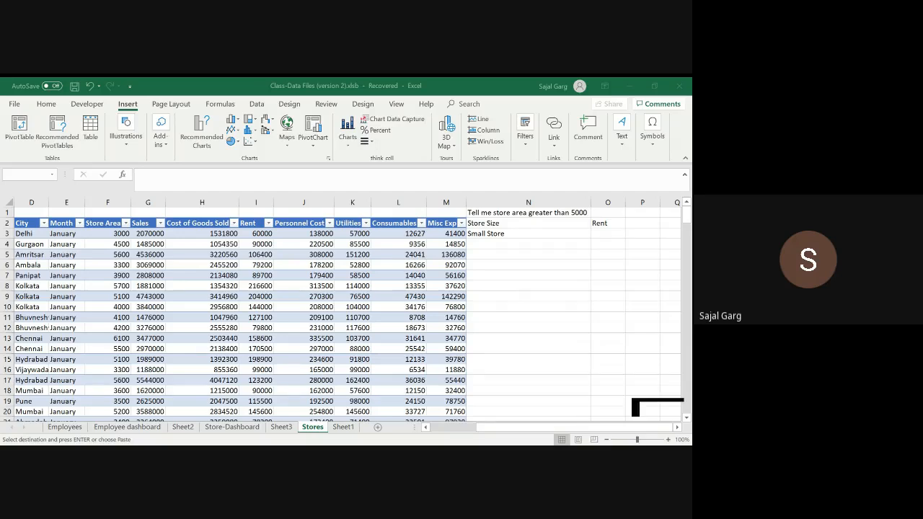
pyautogui.press('Escape')
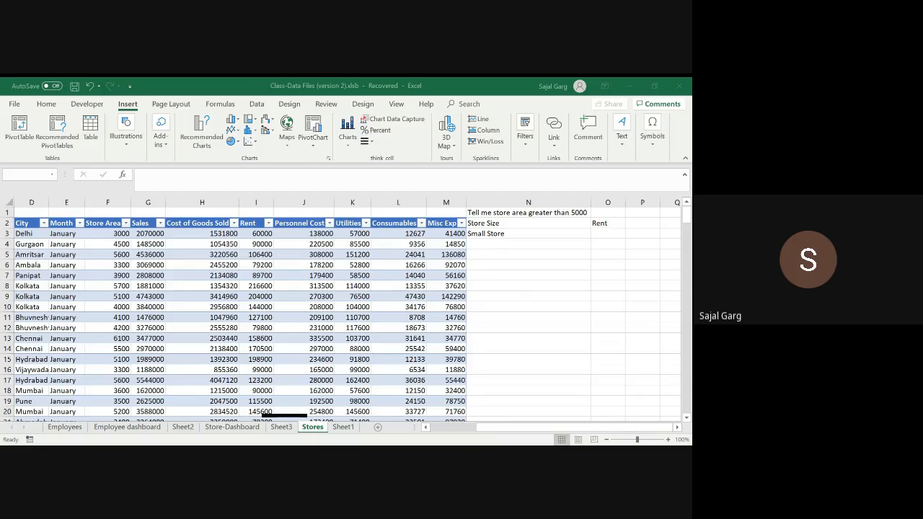
pyautogui.hotkey('ctrl', 'c')
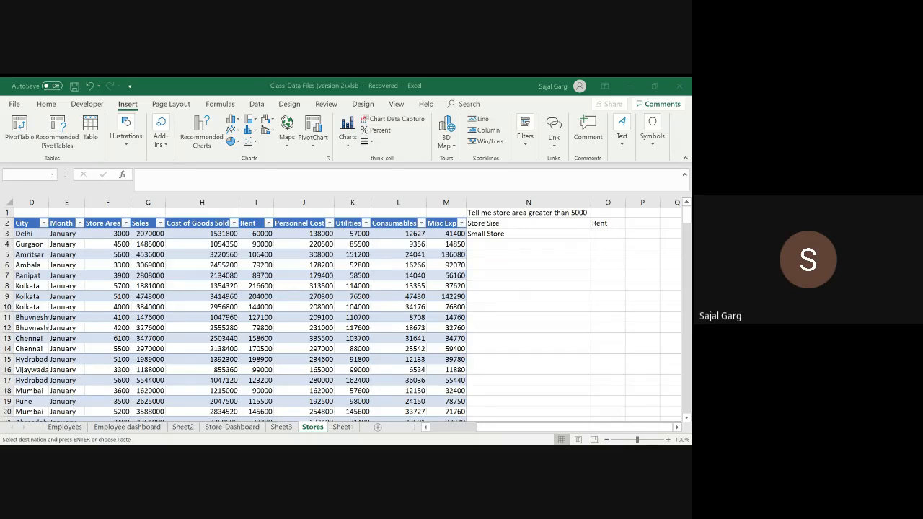
pyautogui.hotkey('alt', 'a')
pyautogui.press('m')
pyautogui.click(232, 261)
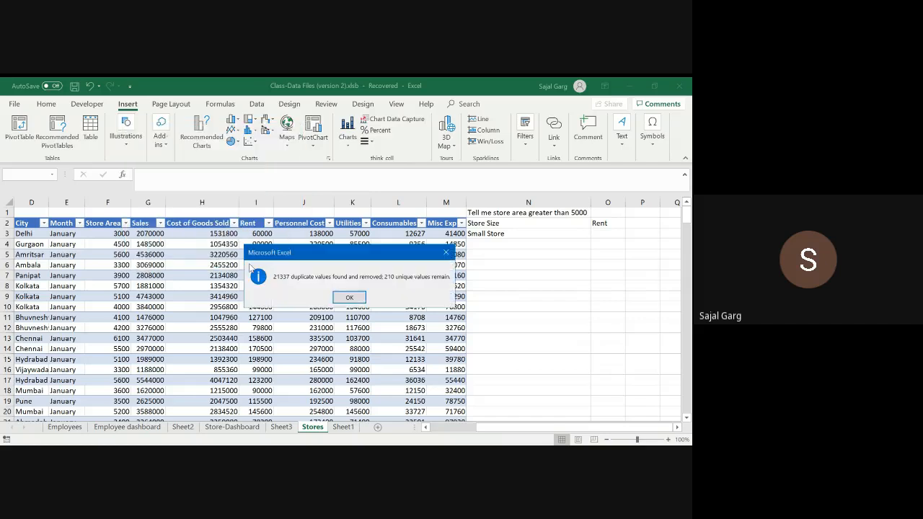
pyautogui.click(349, 297)
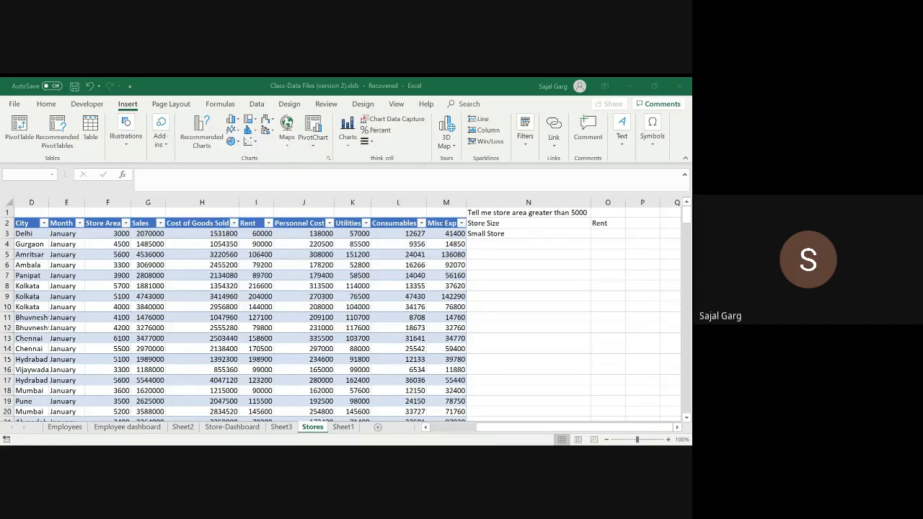
# Build a VLOOKUP formula using a five-column table array that extends down through all the data rows.
pyautogui.write('=vl')
pyautogui.press('Tab')
pyautogui.write(',')
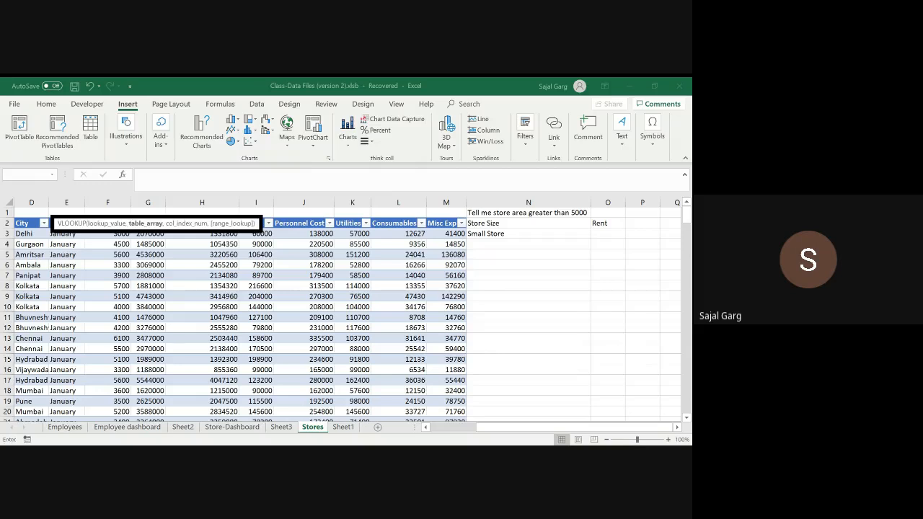
pyautogui.press('Left')
pyautogui.moveTo(216, 224); pyautogui.dragTo(363, 224)
pyautogui.hotkey('shift', 'Right')
pyautogui.hotkey('ctrl', 'shift', 'Down')
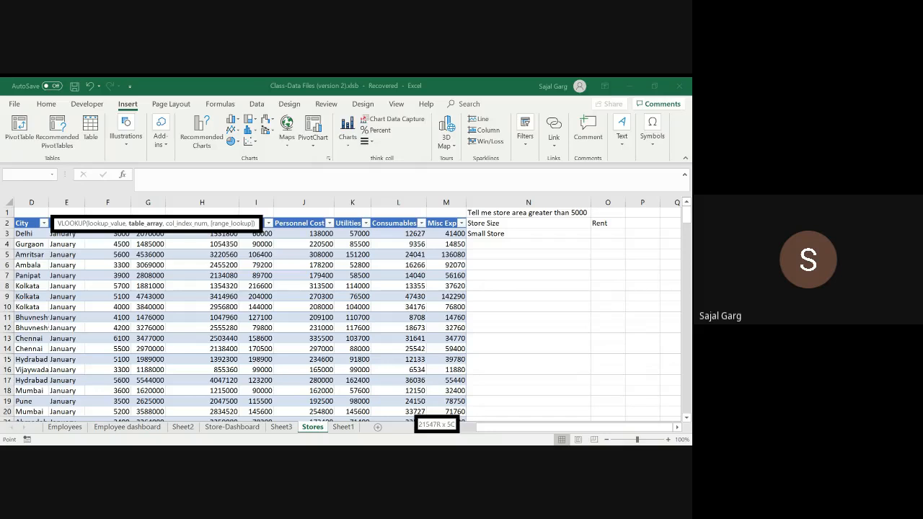
pyautogui.write(',')
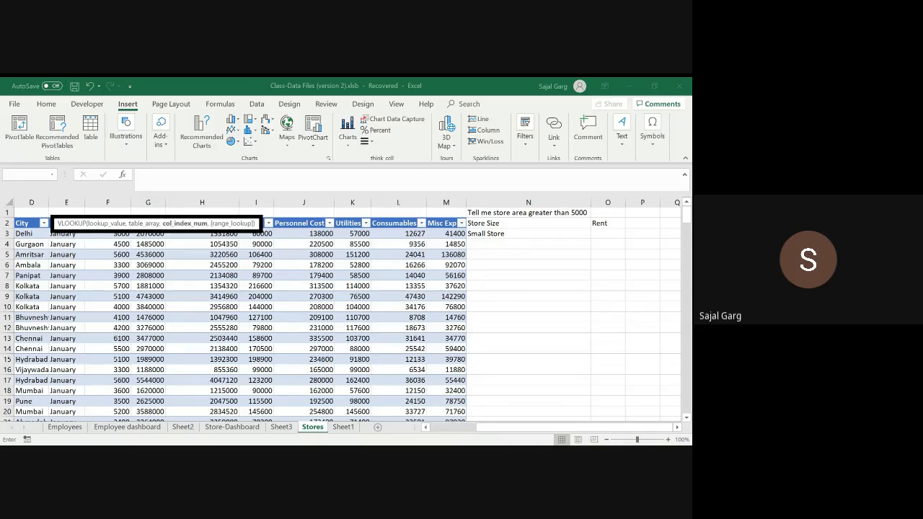
pyautogui.write(',')
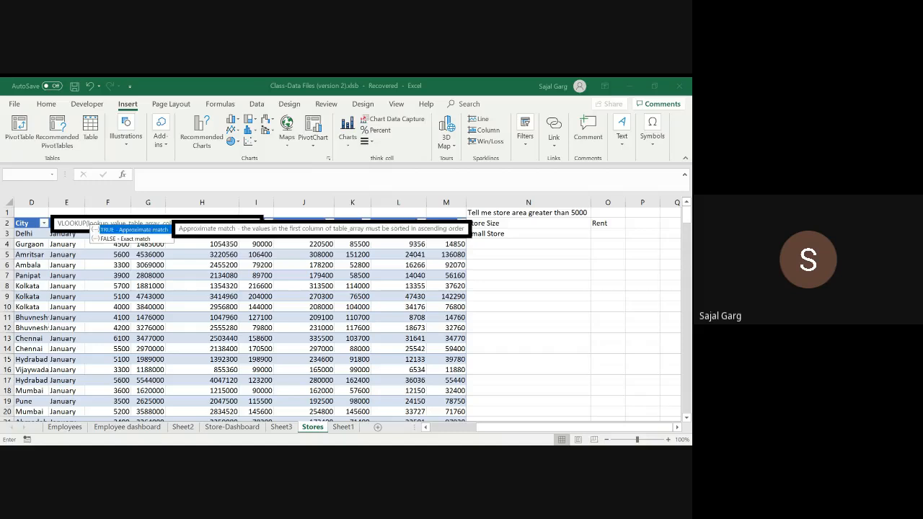
pyautogui.press('Escape')
# Copy the cell and paste only its formula into the target cells with Paste Special.
pyautogui.hotkey('ctrl', 'c')
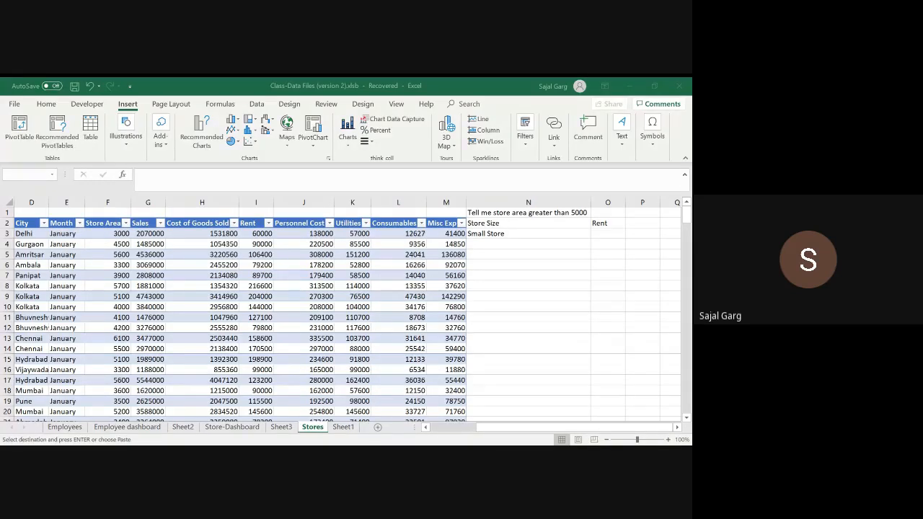
pyautogui.press('Escape')
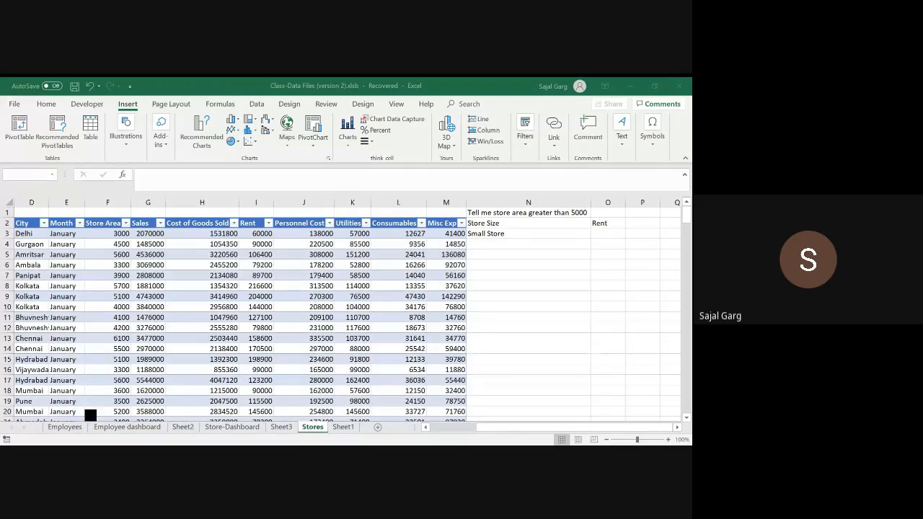
pyautogui.hotkey('ctrl', 'c')
pyautogui.hotkey('ctrl', 'alt', 'v')
pyautogui.press('f')
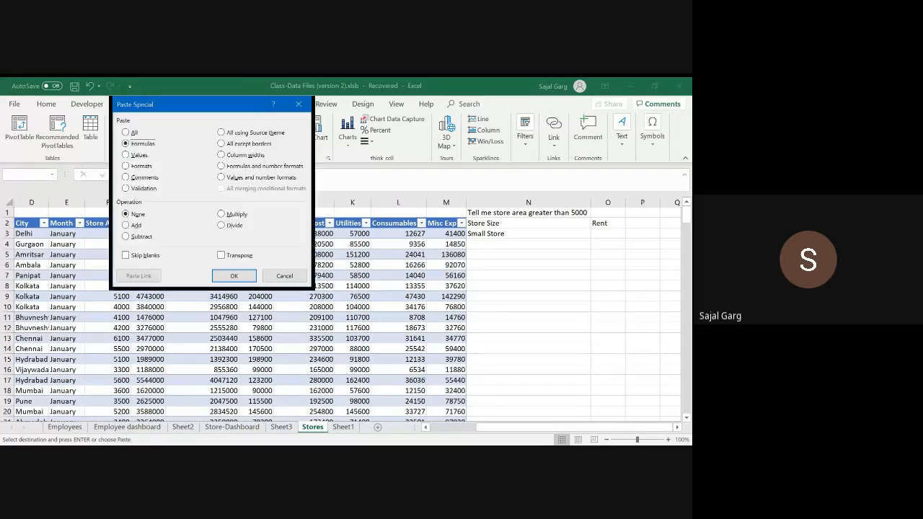
pyautogui.press('Return')
pyautogui.press('Escape')
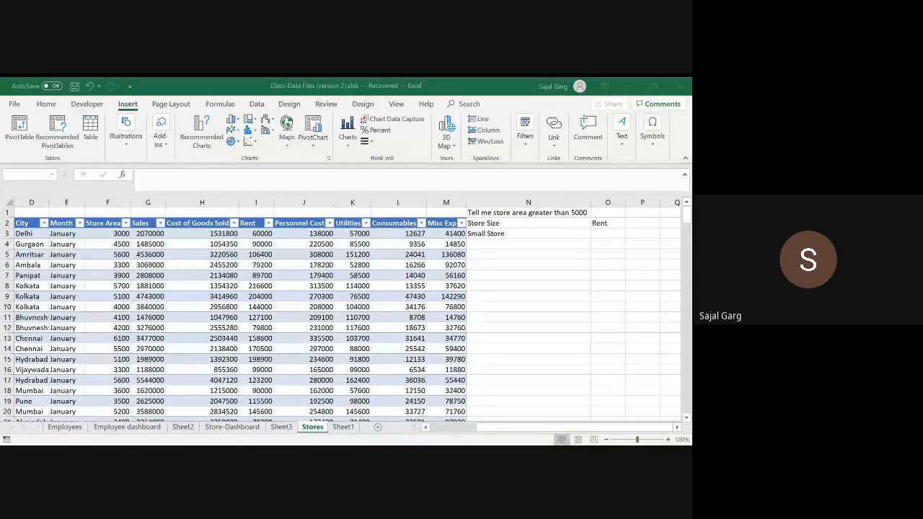
# Build a VLOOKUP with lookup value A2, a four-column table array extended to the last data row and column index 4, and copy the formula cell.
pyautogui.hotkey('ctrl', 'shift', 'Down')
pyautogui.hotkey('ctrl', 'c')
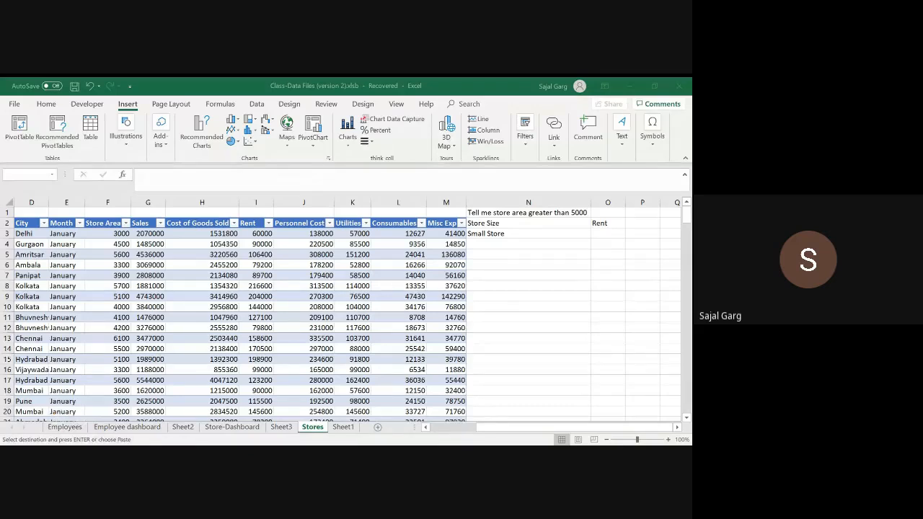
pyautogui.write('=vl')
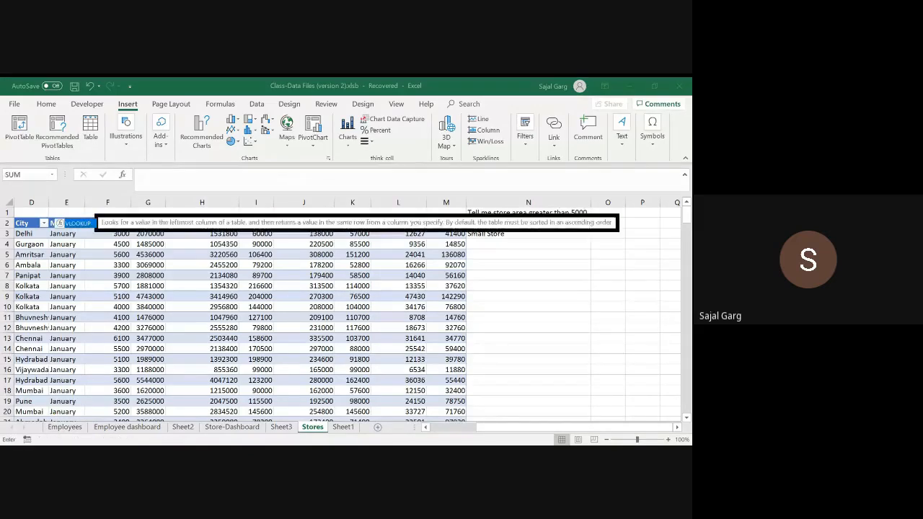
pyautogui.press('Tab')
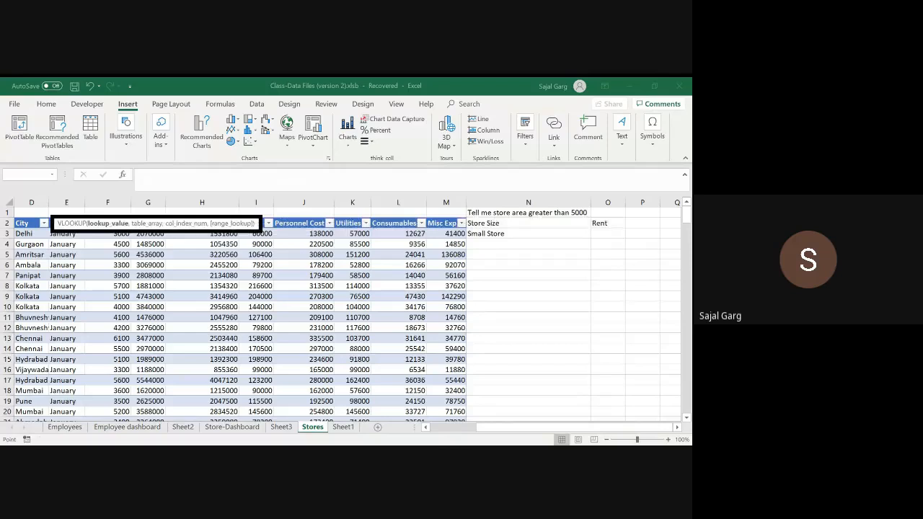
pyautogui.write('a')
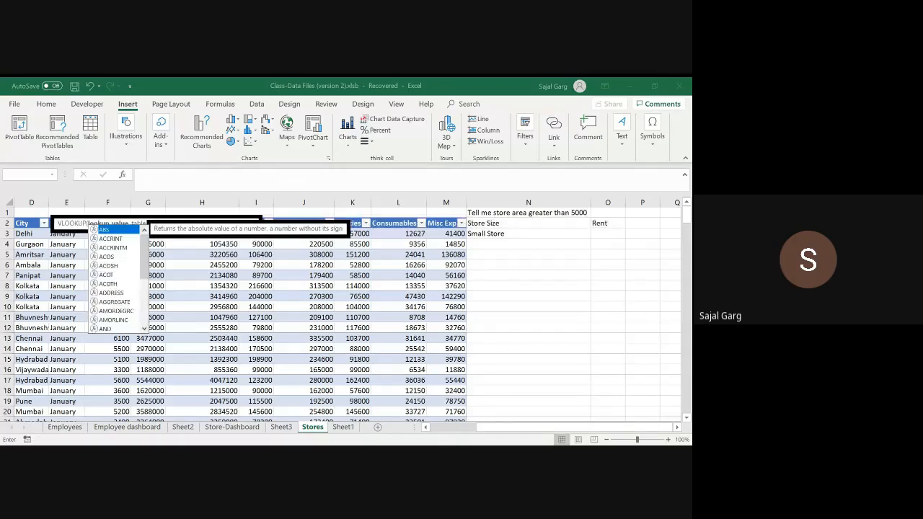
pyautogui.write('2')
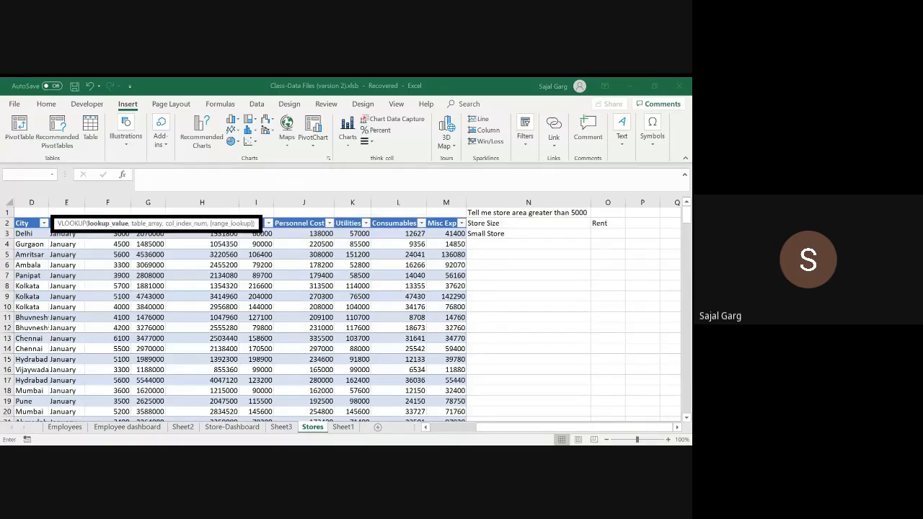
pyautogui.write(',')
pyautogui.moveTo(256, 235); pyautogui.dragTo(389, 234)
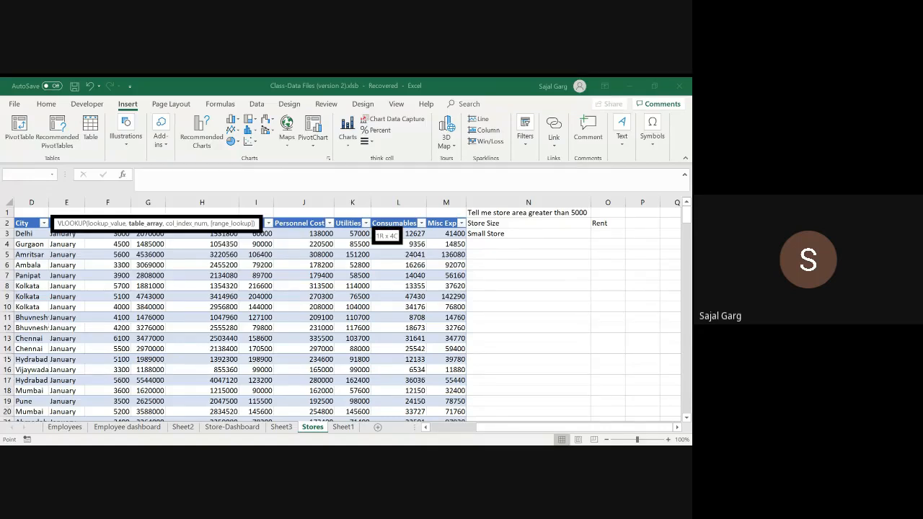
pyautogui.hotkey('ctrl', 'shift', 'Down')
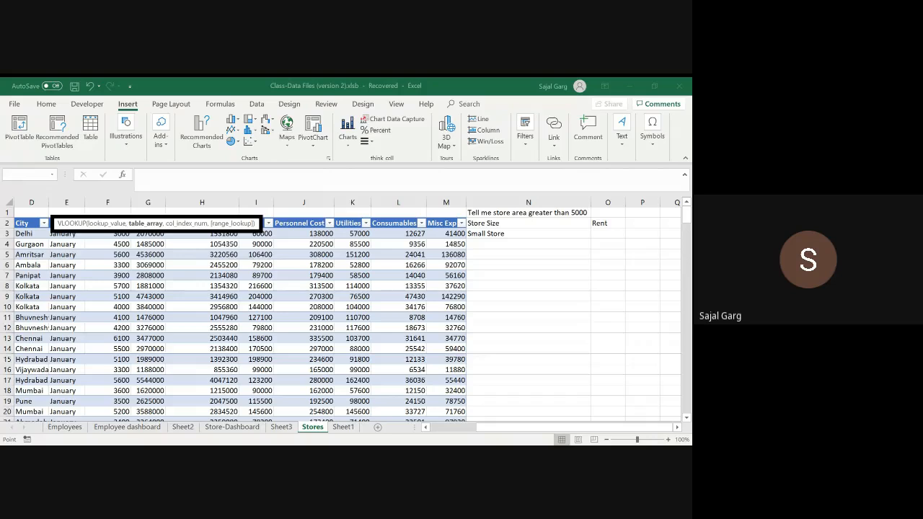
pyautogui.write(',4,')
pyautogui.press('Return')
pyautogui.hotkey('ctrl', 'c')
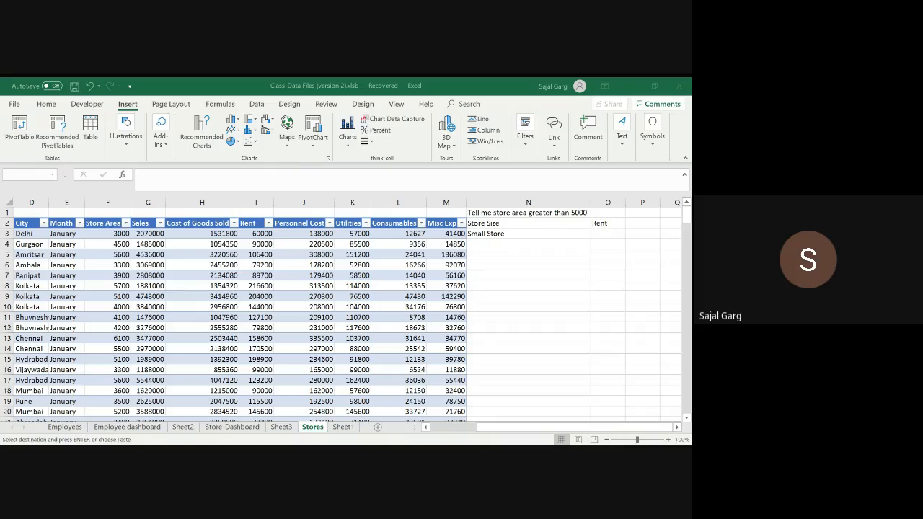
pyautogui.press('Escape')
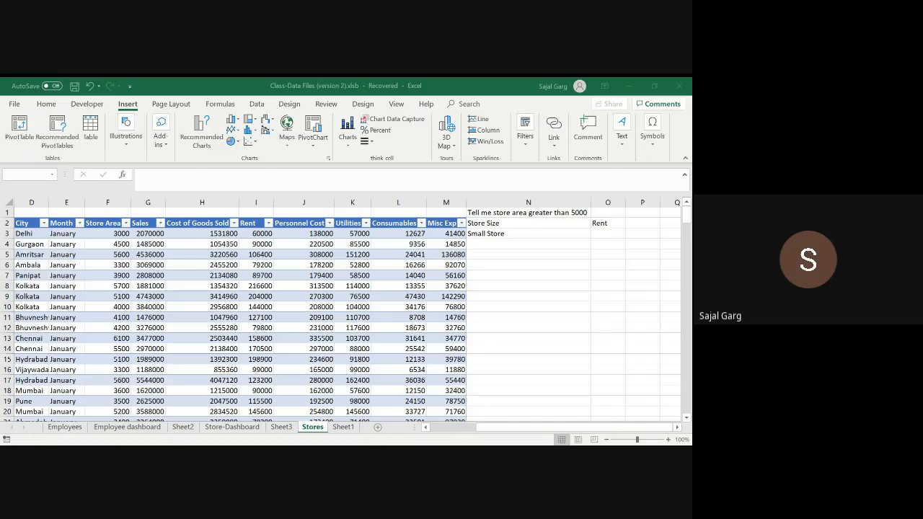
pyautogui.hotkey('ctrl', 'shift', '+')
pyautogui.press('Escape')
pyautogui.press('Escape')
pyautogui.write('=')
pyautogui.press('Escape')
pyautogui.hotkey('ctrl', '-')
pyautogui.press('Escape')
pyautogui.write('=')
pyautogui.press('Escape')
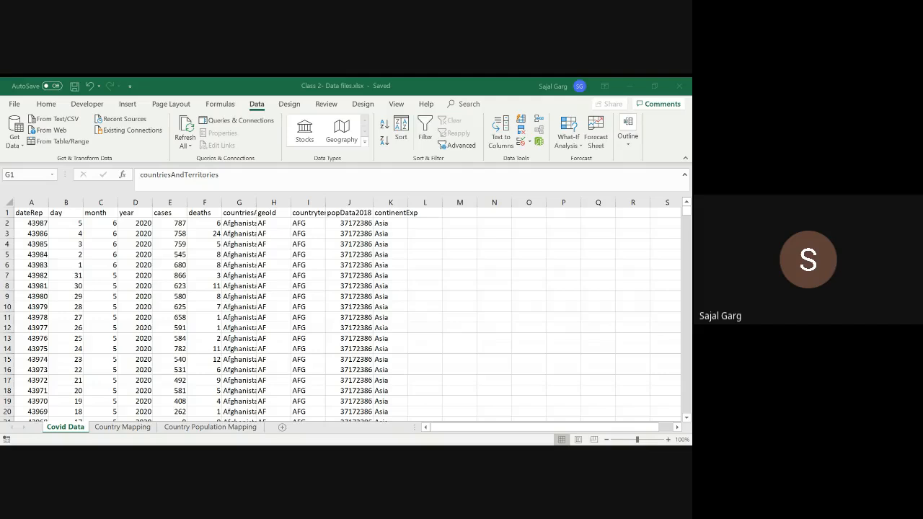
# Examine the extent of the dateRep data on the Covid Data sheet by selecting from A2 to the last row, and return to the start.
pyautogui.click(531, 235)
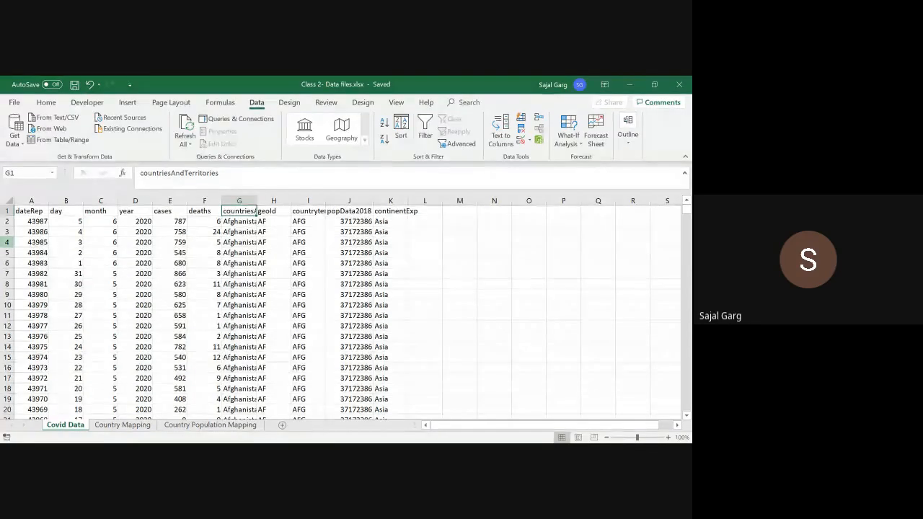
pyautogui.click(38, 224)
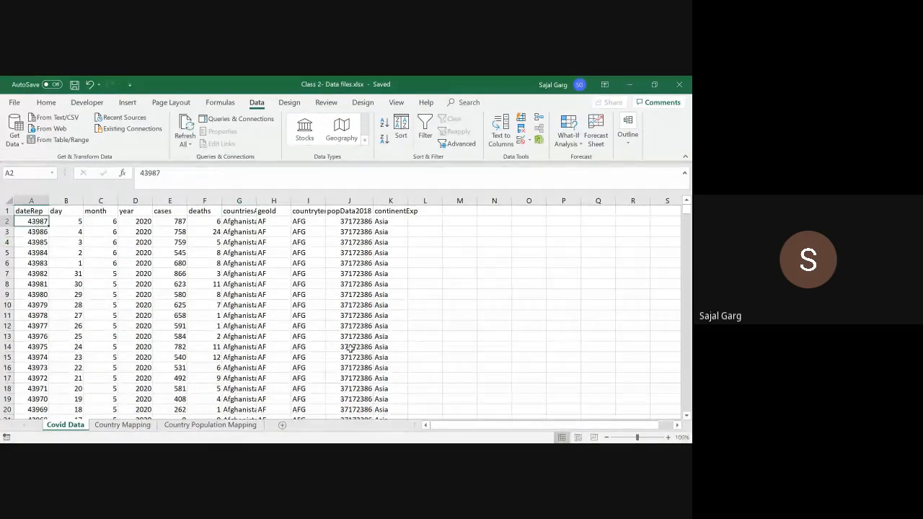
pyautogui.hotkey('ctrl', 'shift', 'Down')
pyautogui.hotkey('ctrl', 'Home')
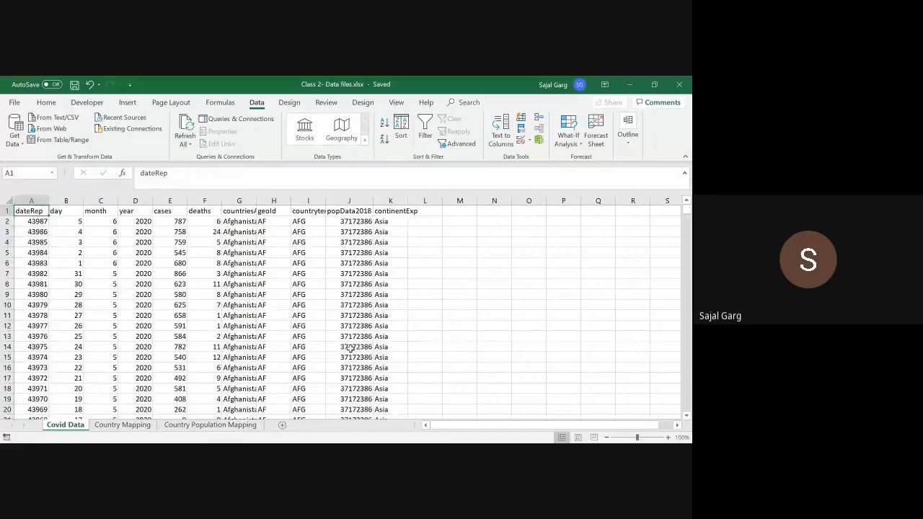
pyautogui.press('Down')
pyautogui.hotkey('ctrl', 'shift', 'Down')
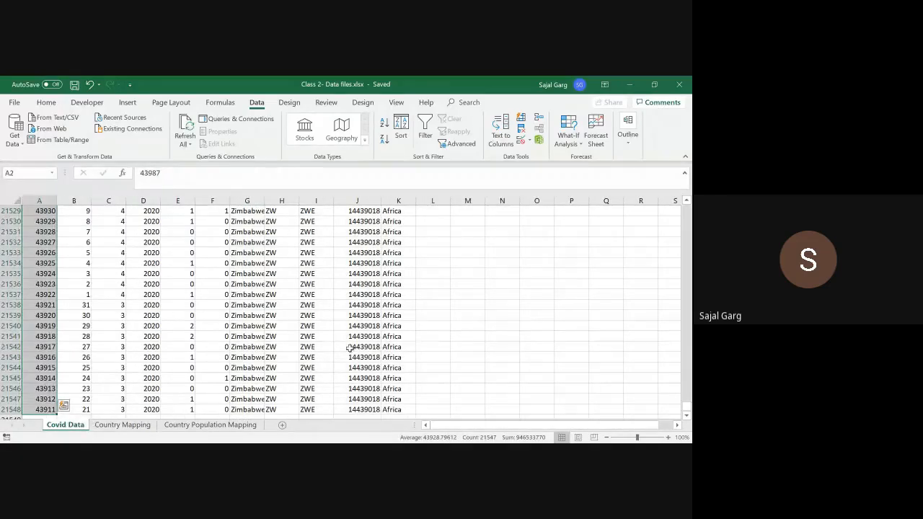
pyautogui.scroll(5, 49, 245)
pyautogui.scroll(20, 49, 245)
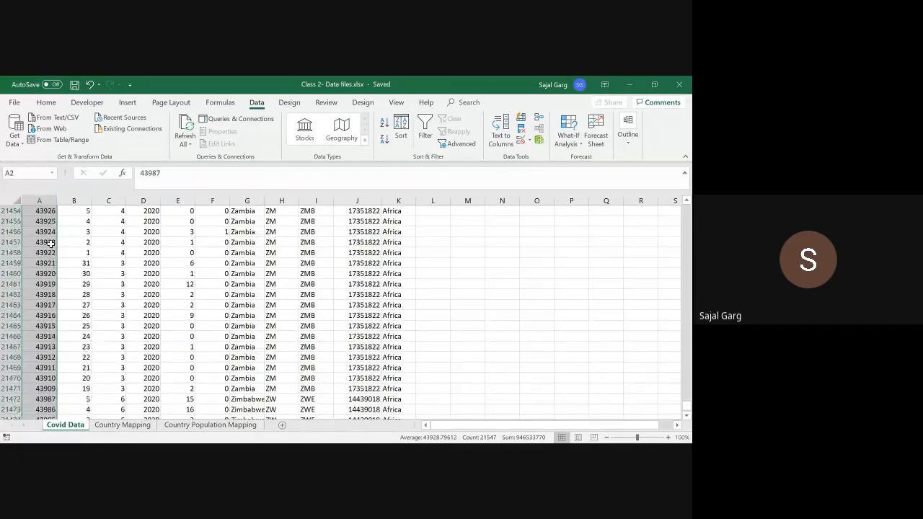
pyautogui.click(47, 243)
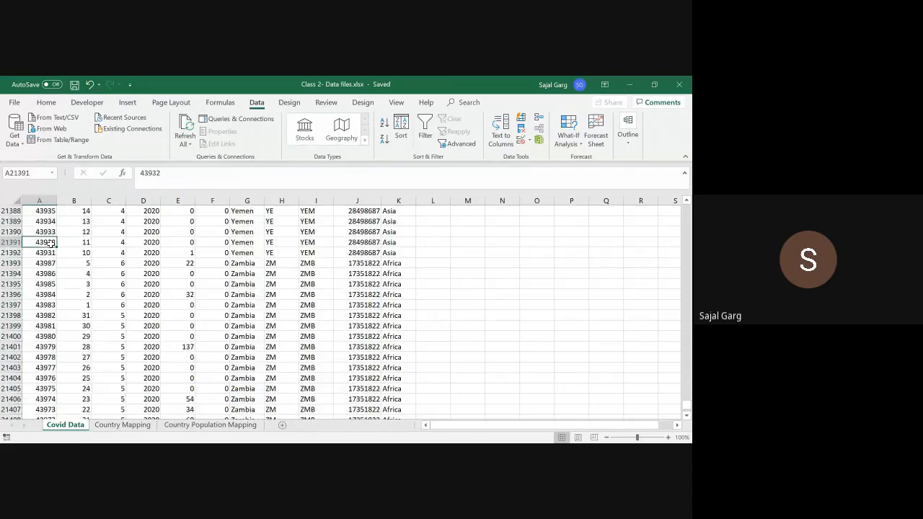
pyautogui.hotkey('ctrl', 'Home')
pyautogui.press('Down')
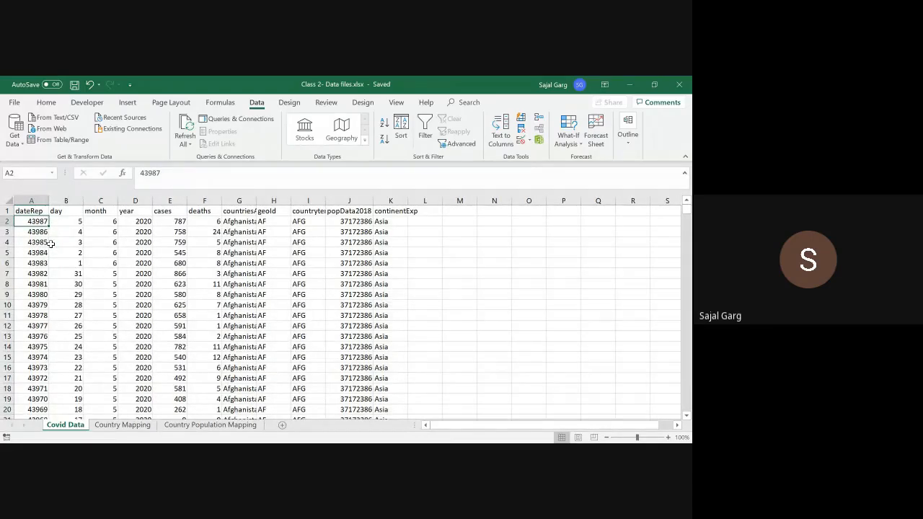
pyautogui.hotkey('ctrl', 'shift', 'Down')
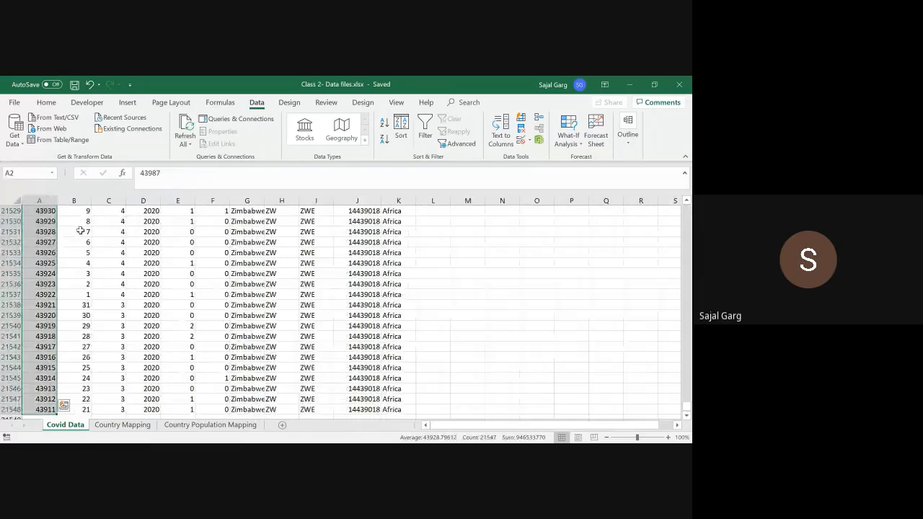
pyautogui.scroll(12, 80, 230)
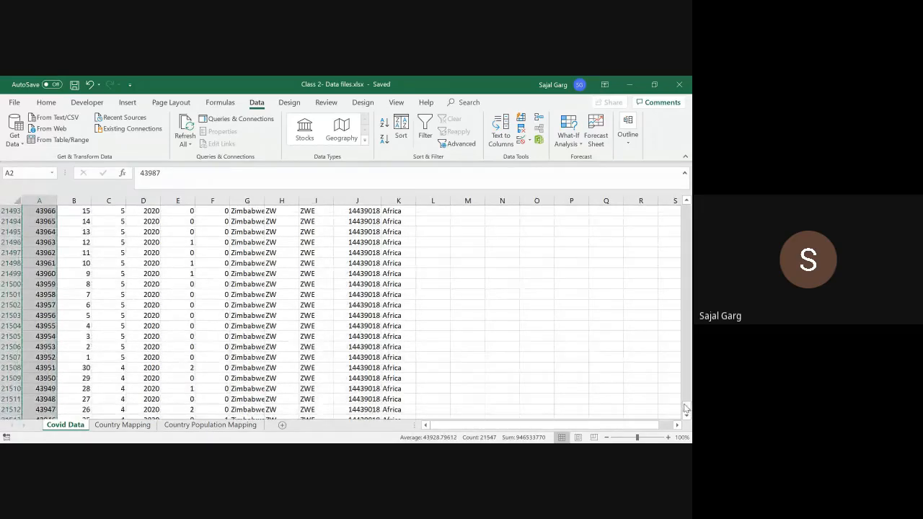
pyautogui.moveTo(686, 409); pyautogui.dragTo(686, 211)
# Format the whole dateRep column with the Short Date number format.
pyautogui.click(32, 201)
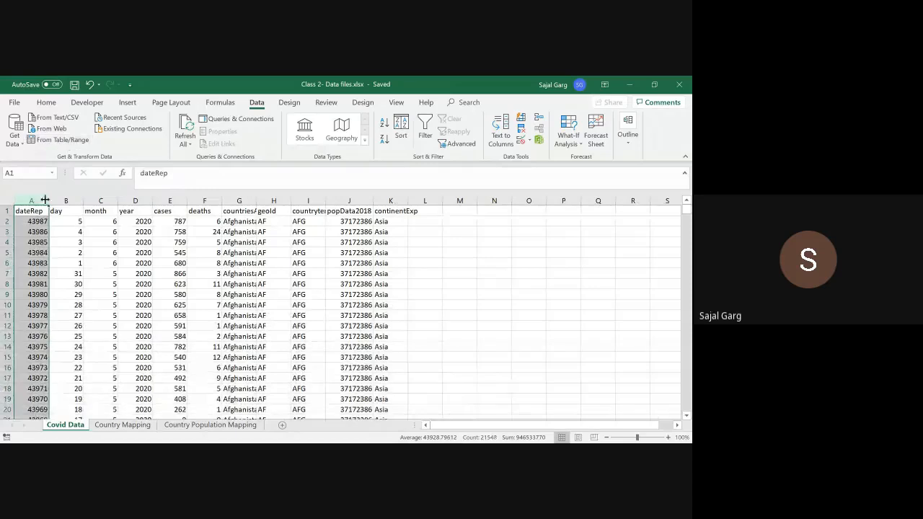
pyautogui.click(43, 105)
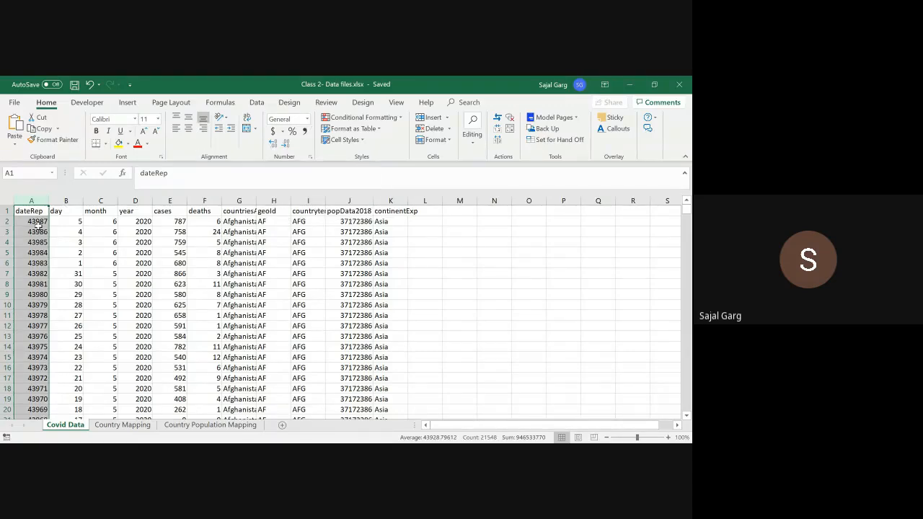
pyautogui.click(307, 119)
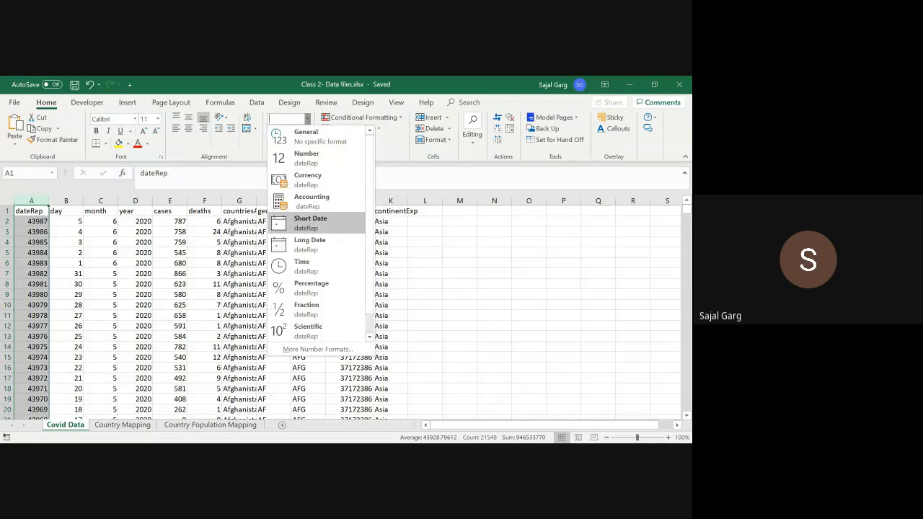
pyautogui.click(306, 224)
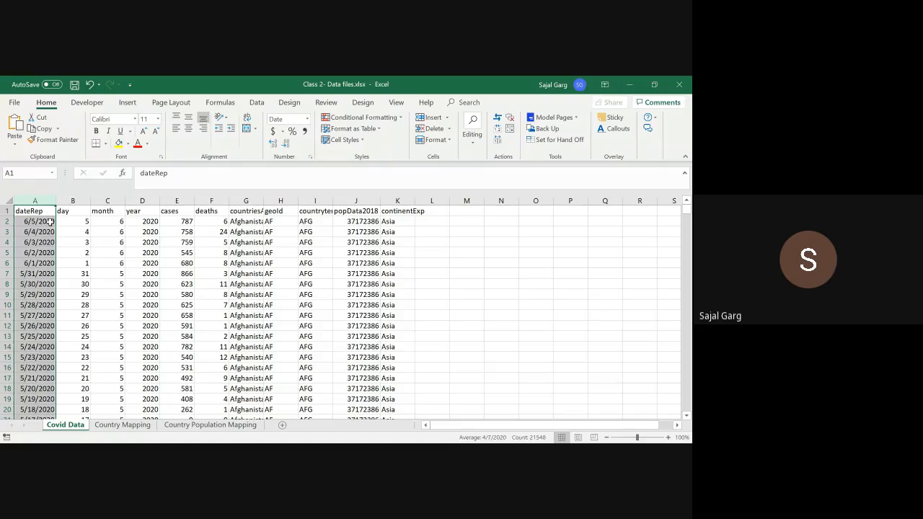
# Compare the day, month and year columns with the dates in the dateRep column.
pyautogui.click(51, 222)
pyautogui.click(61, 223)
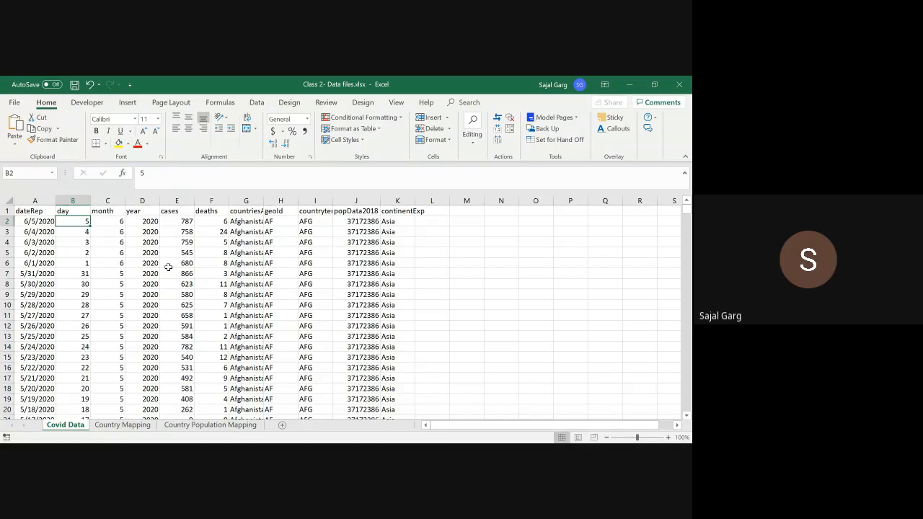
pyautogui.hotkey('alt', 'Tab')
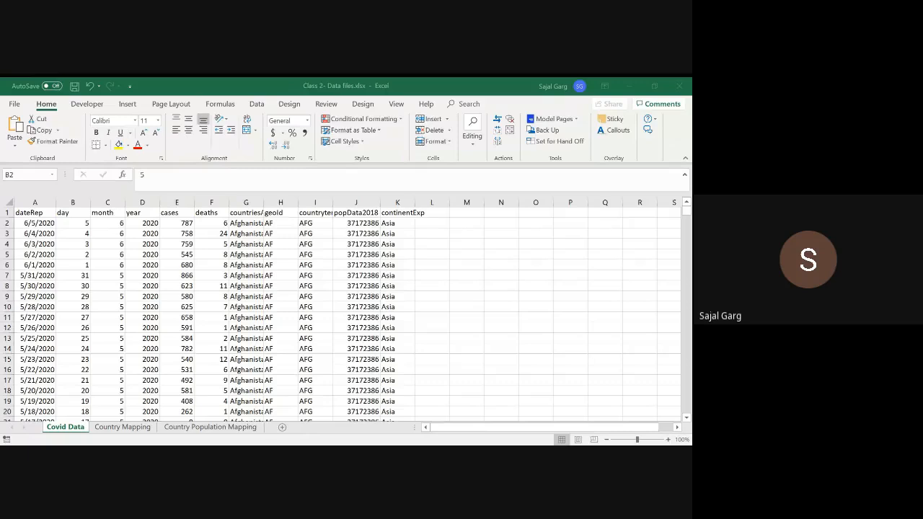
pyautogui.click(70, 199)
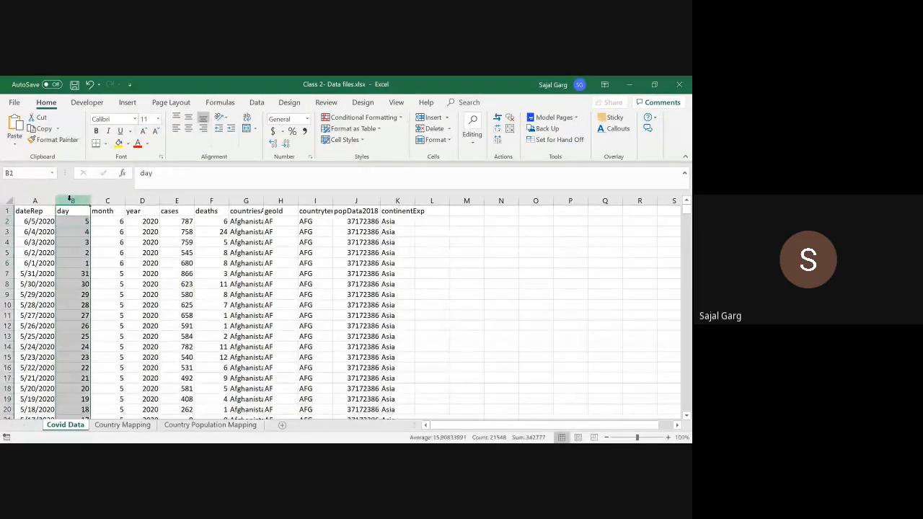
pyautogui.click(107, 200)
pyautogui.click(142, 200)
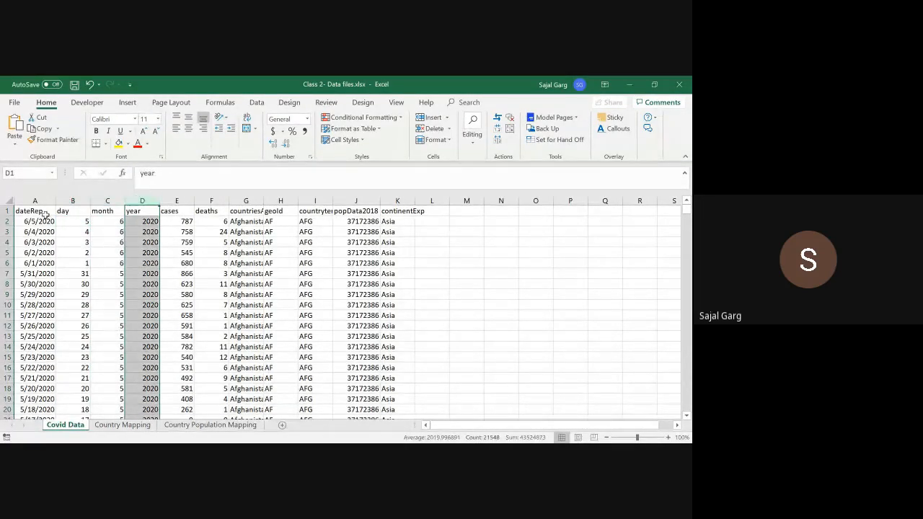
pyautogui.click(22, 222)
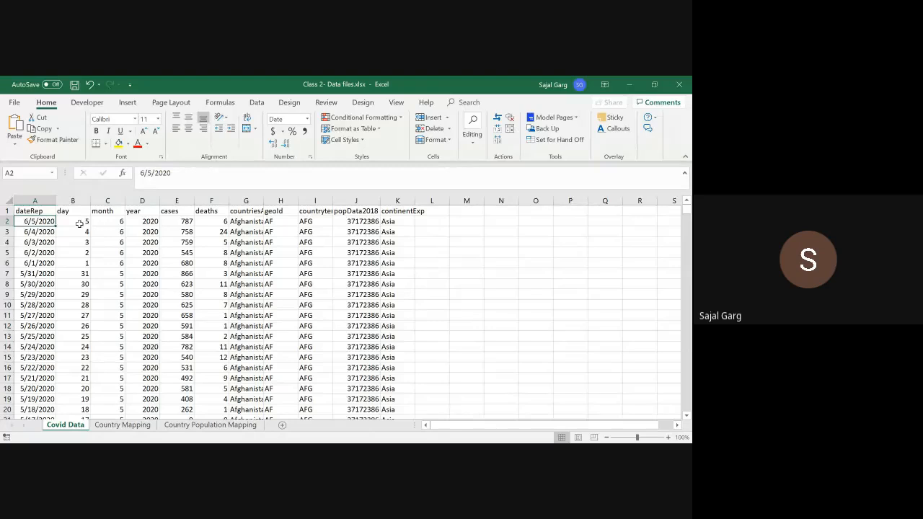
pyautogui.click(79, 224)
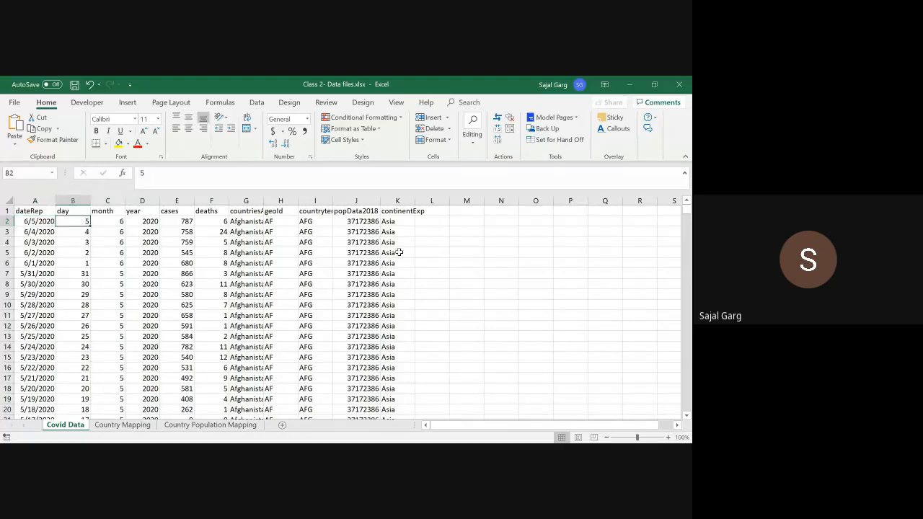
# Enter the formula =YEAR(A2) in cell L2 to extract the year from the first dateRep date.
pyautogui.click(437, 226)
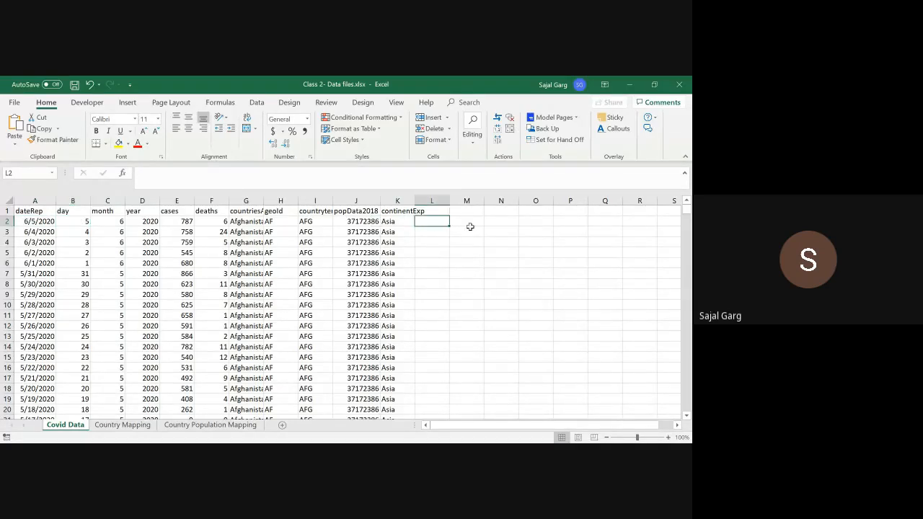
pyautogui.write('=')
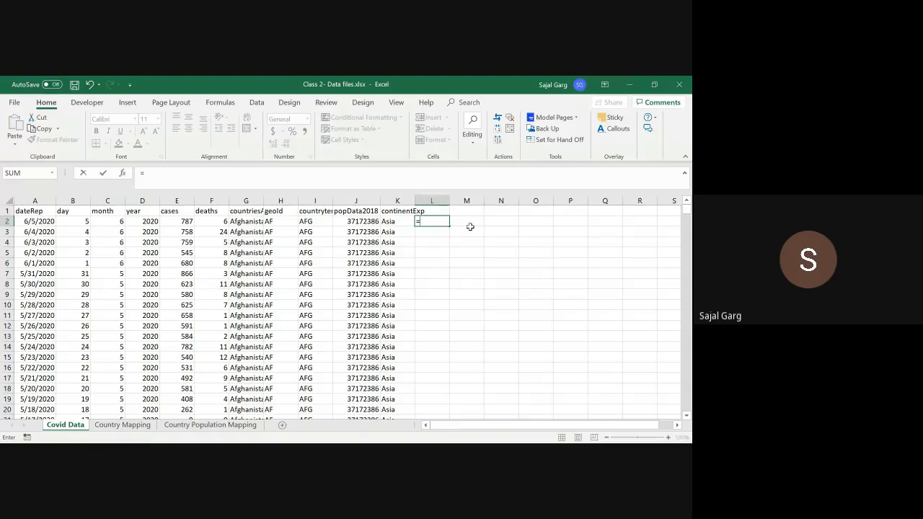
pyautogui.write('year')
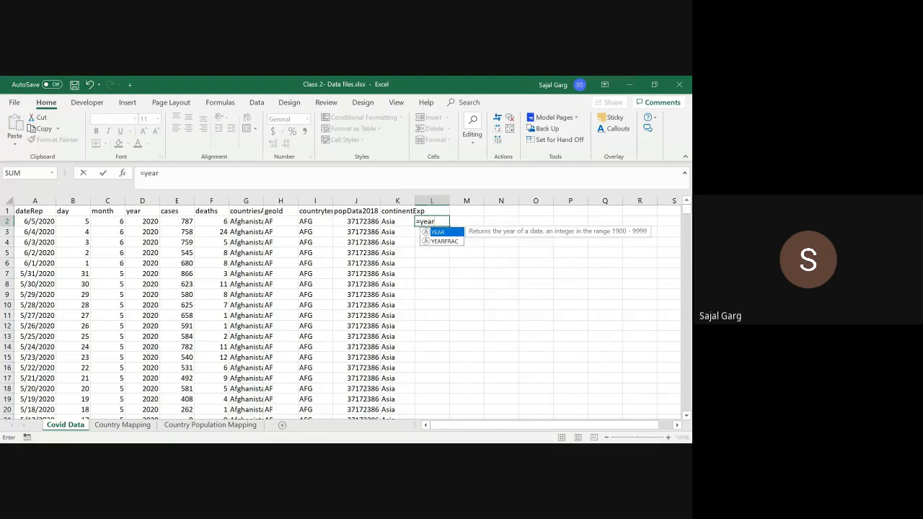
pyautogui.press('Tab')
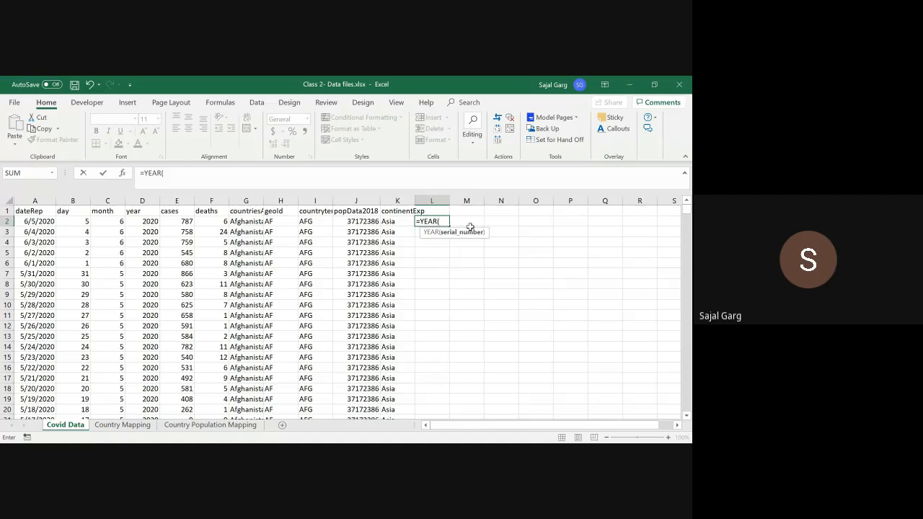
pyautogui.press('Left')
pyautogui.press('Left')
pyautogui.press('Left')
pyautogui.press('Left')
pyautogui.press('Left')
pyautogui.press('Left')
pyautogui.press('Left')
pyautogui.press('Left')
pyautogui.press('Left')
pyautogui.press('Left')
pyautogui.press('Left')
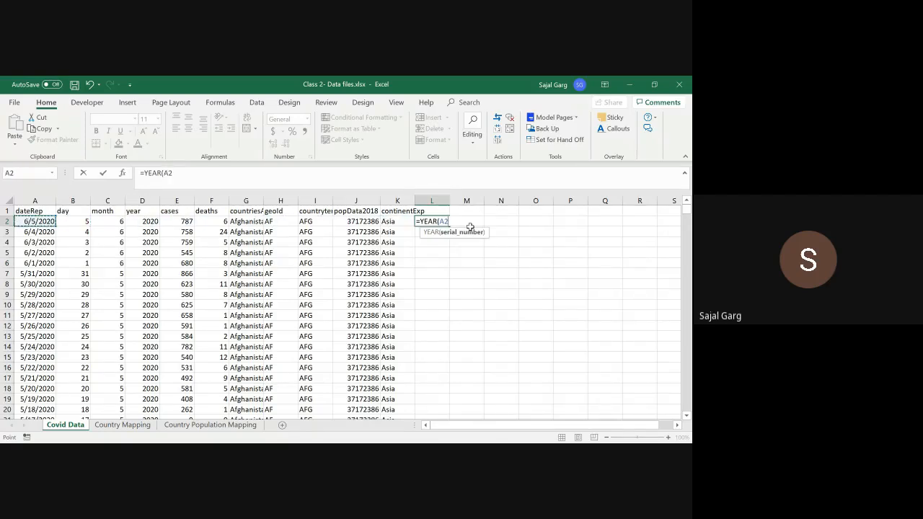
pyautogui.write(')')
pyautogui.press('Return')
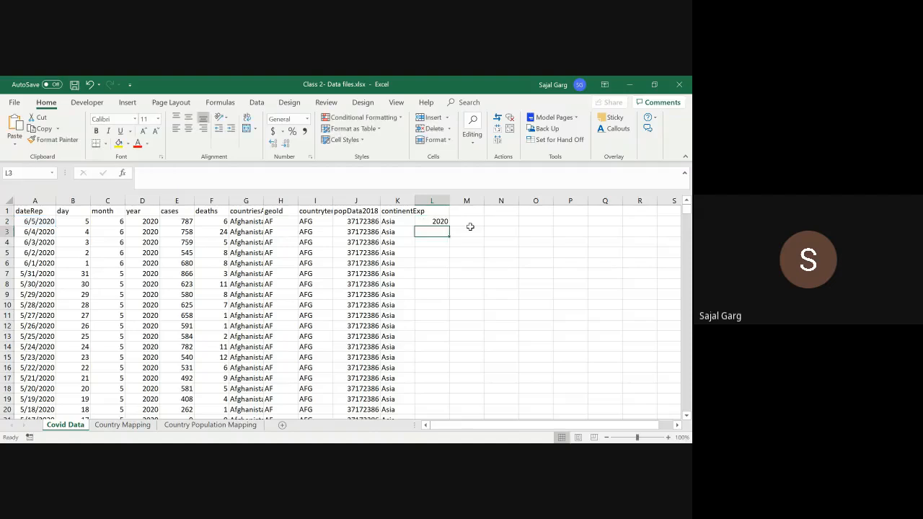
# Clear cell L2 and enter the formula =YEAR(A2) there again.
pyautogui.press('Up')
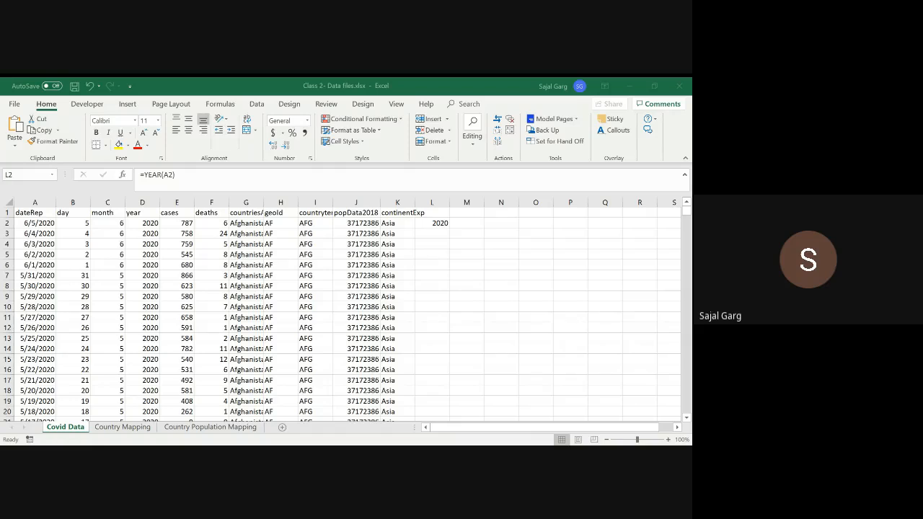
pyautogui.press('Delete')
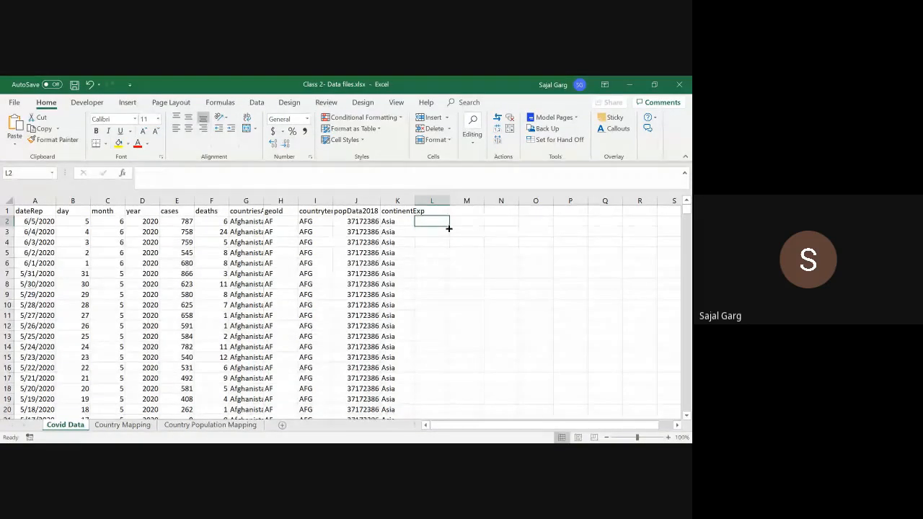
pyautogui.write('=')
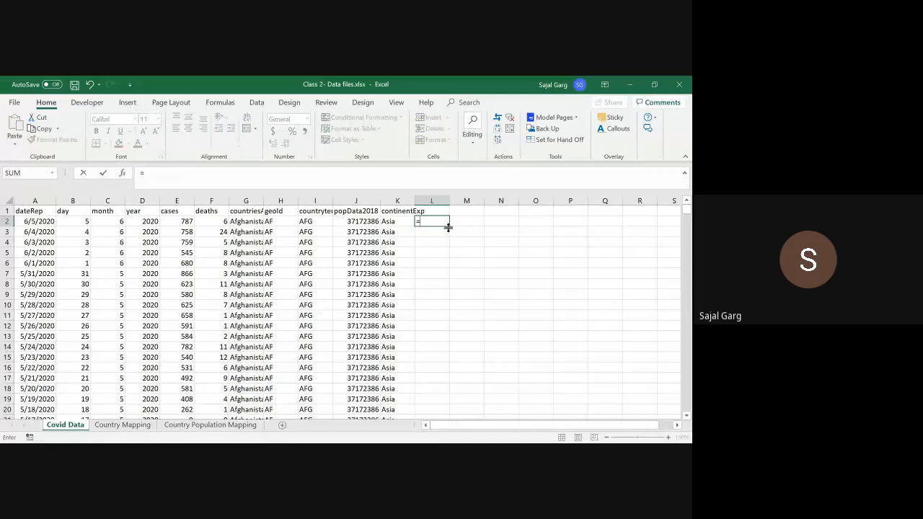
pyautogui.write('Year')
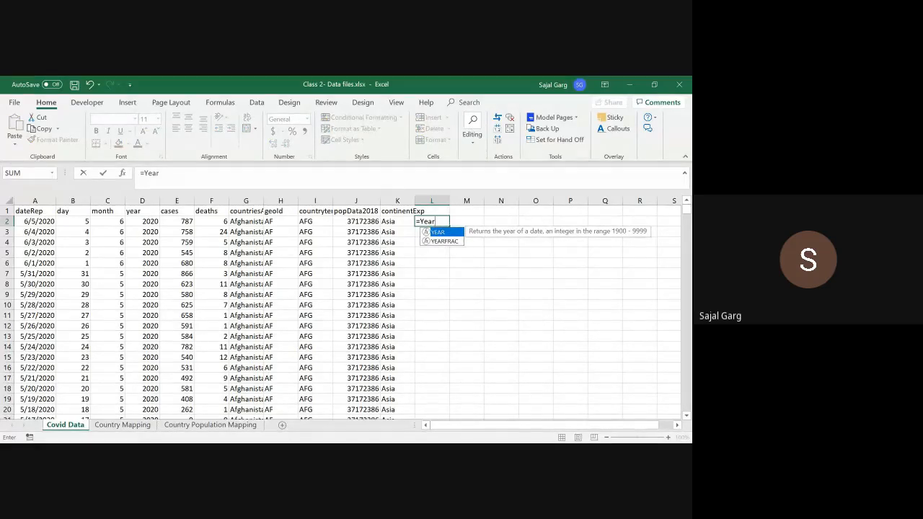
pyautogui.press('Tab')
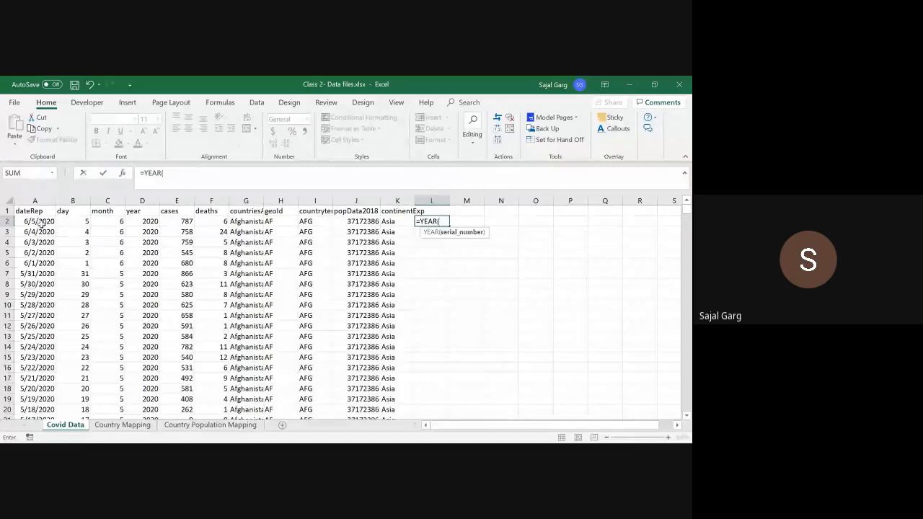
pyautogui.click(41, 223)
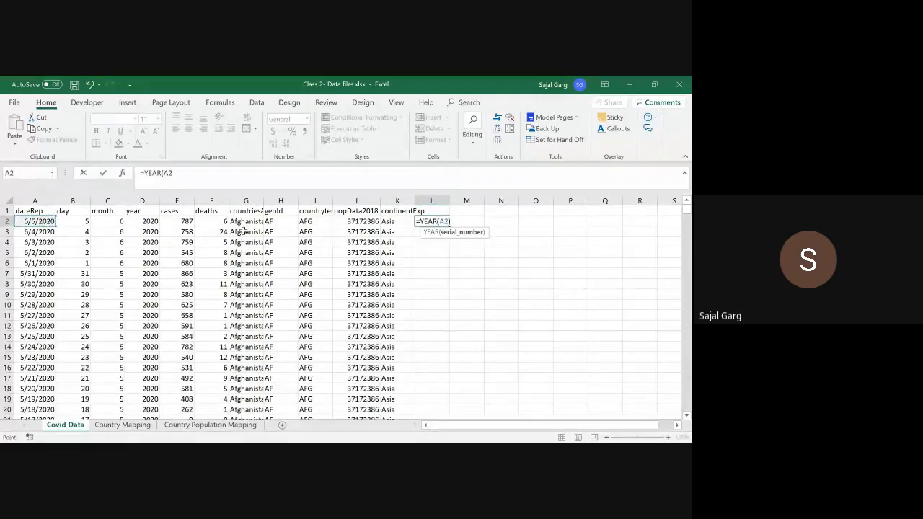
pyautogui.press('Return')
pyautogui.press('Up')
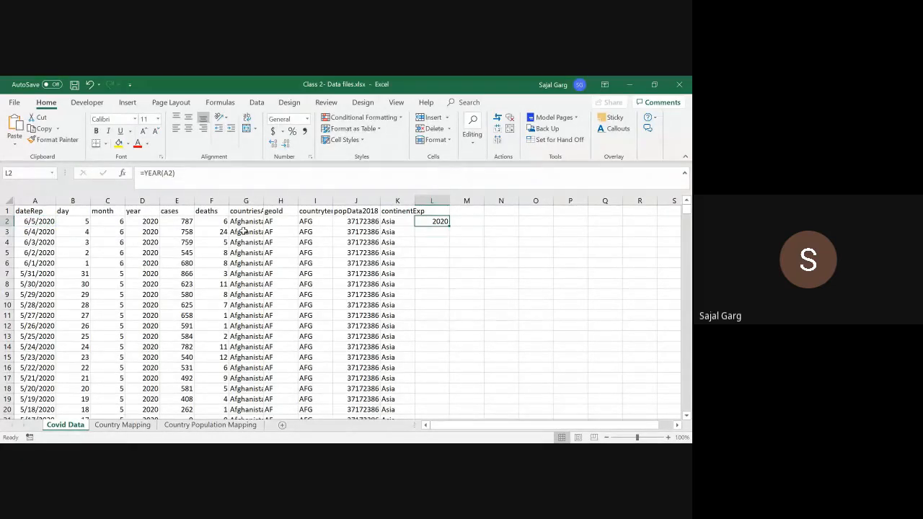
# Enter the formula =MONTH(A2) in cell M2 to extract the month from the first dateRep date.
pyautogui.hotkey('alt', 'Tab')
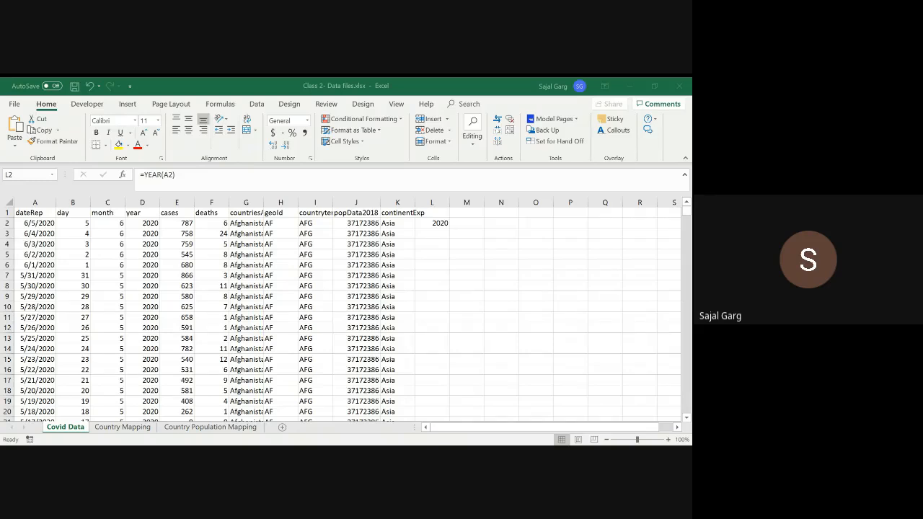
pyautogui.click(246, 237)
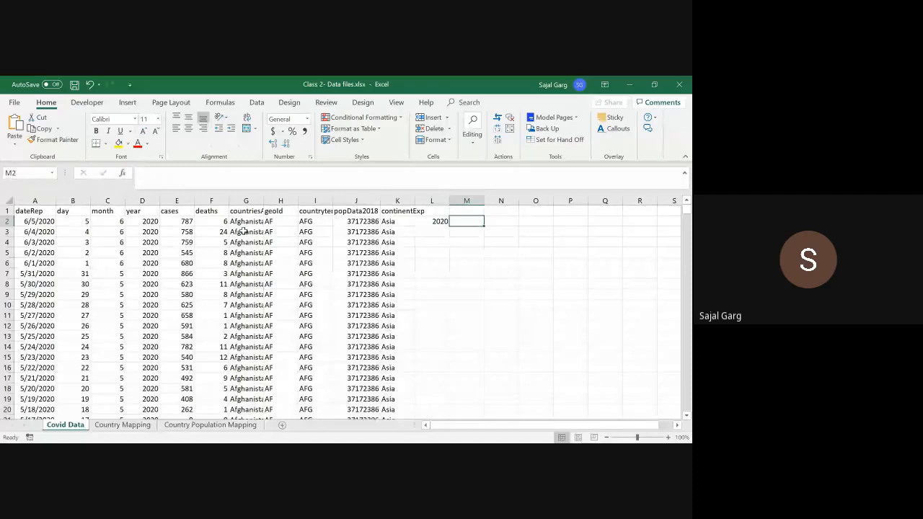
pyautogui.press('Right')
pyautogui.write('=mon')
pyautogui.press('Tab')
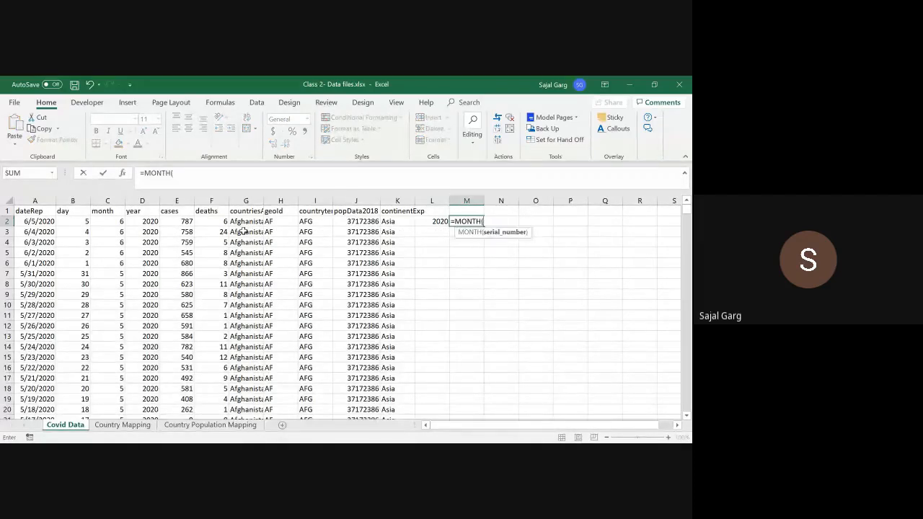
pyautogui.click(36, 222)
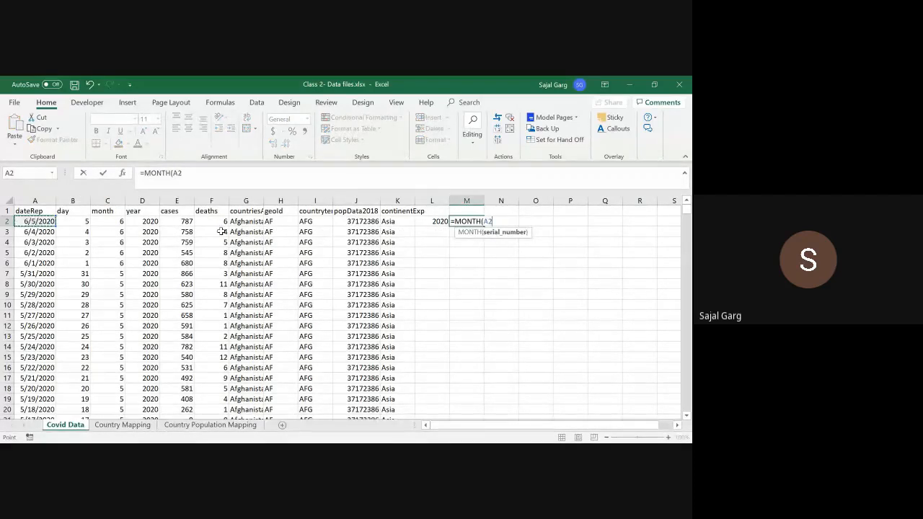
pyautogui.hotkey('ctrl', 'Return')
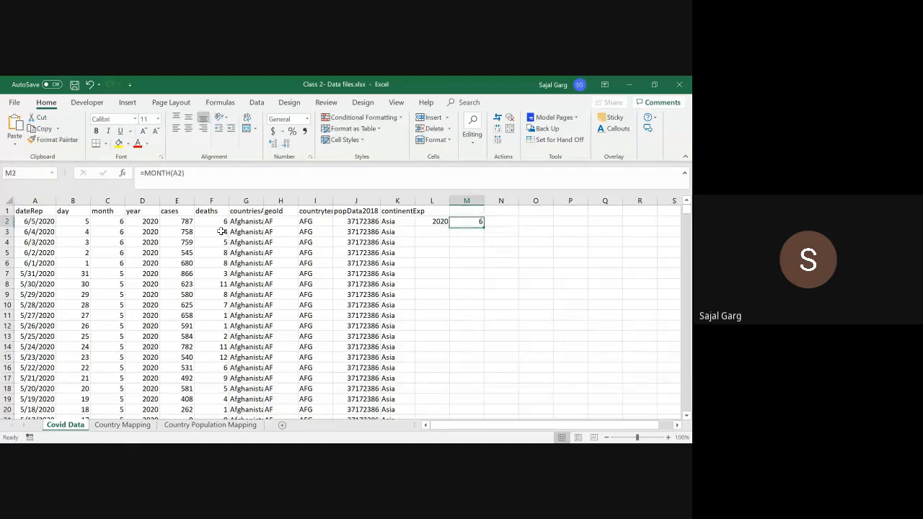
# Enter the formula =DAY(A2) in cell N2 to extract the day from the first dateRep date.
pyautogui.press('Tab')
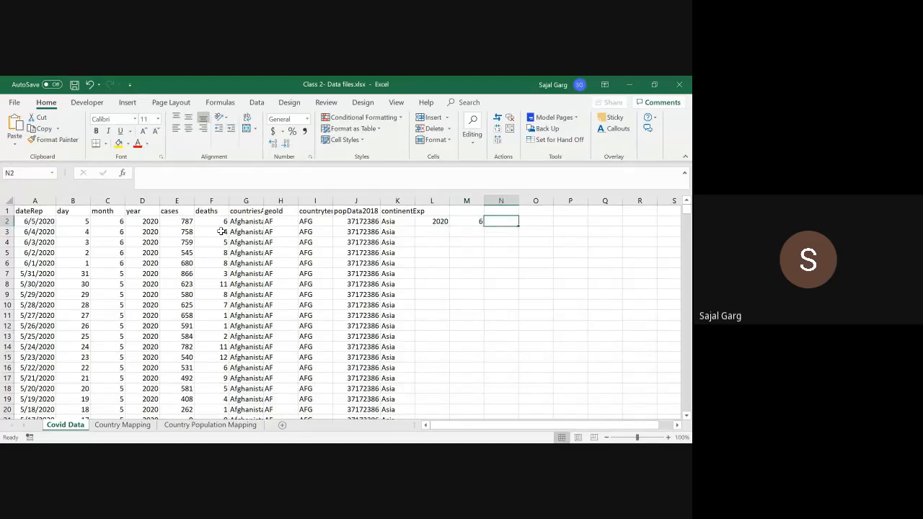
pyautogui.write('=day')
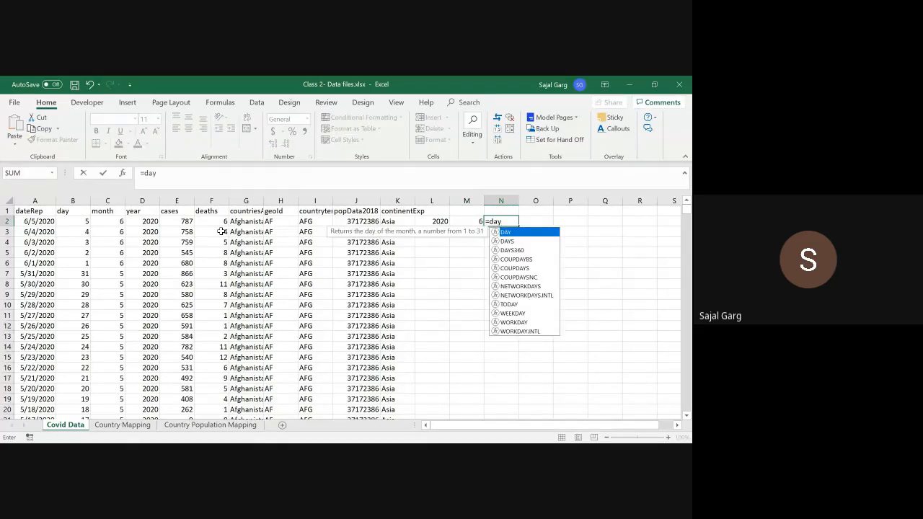
pyautogui.press('Tab')
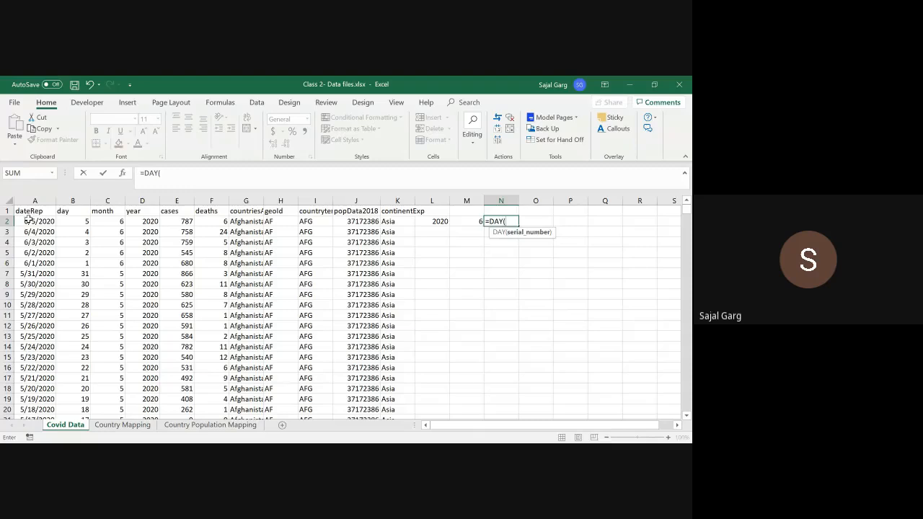
pyautogui.click(27, 220)
pyautogui.press('Return')
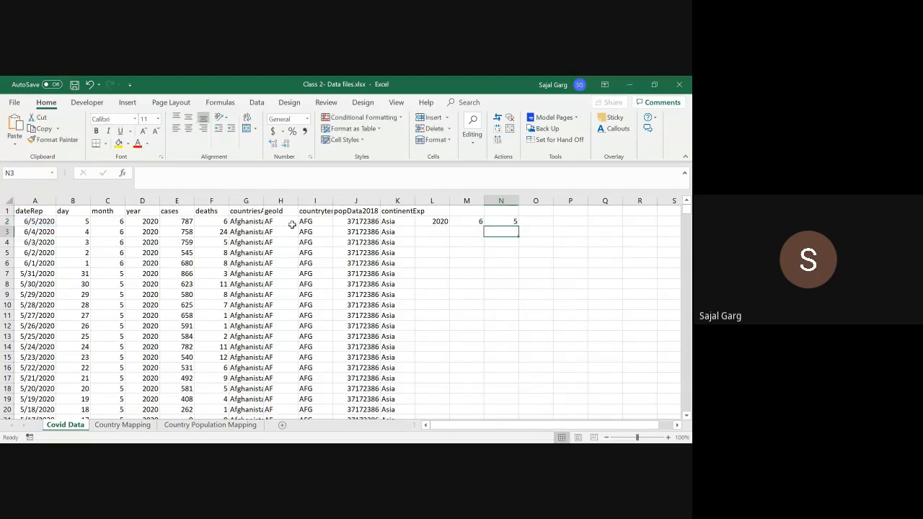
pyautogui.press('Up')
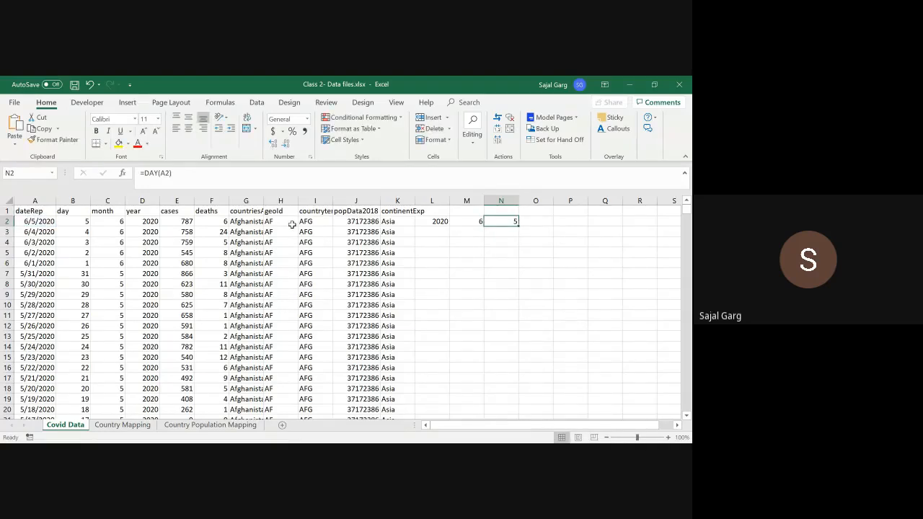
# Try the formula =WEEKDAY(A2) in cell O2 and clear the cell again.
pyautogui.press('Right')
pyautogui.write('=wee')
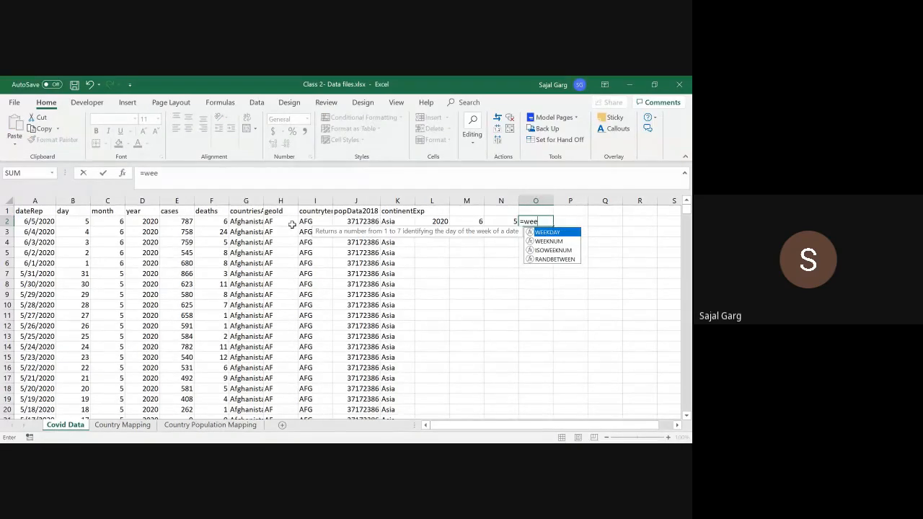
pyautogui.press('Tab')
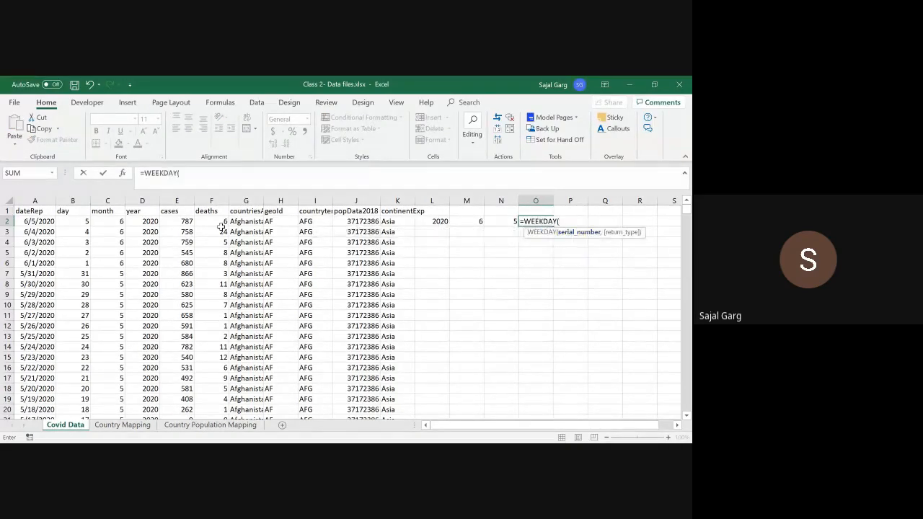
pyautogui.click(41, 222)
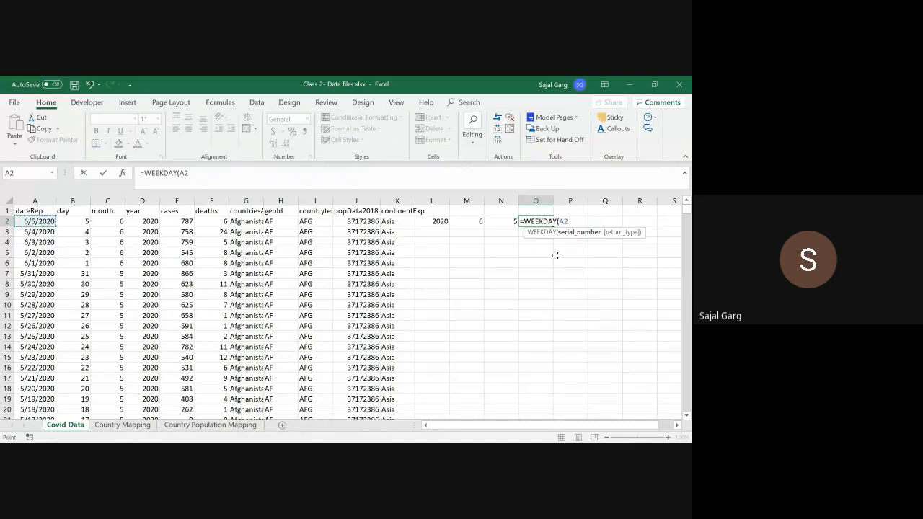
pyautogui.write(')')
pyautogui.hotkey('ctrl', 'Return')
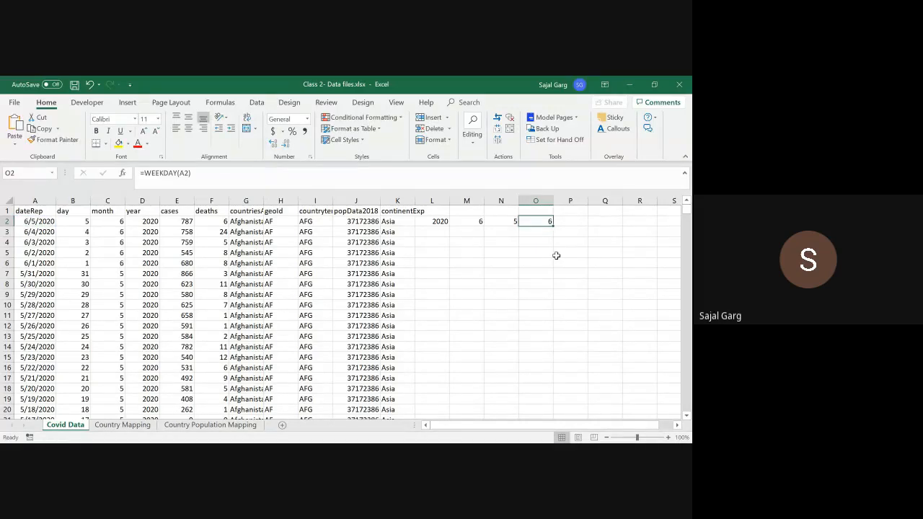
pyautogui.press('Delete')
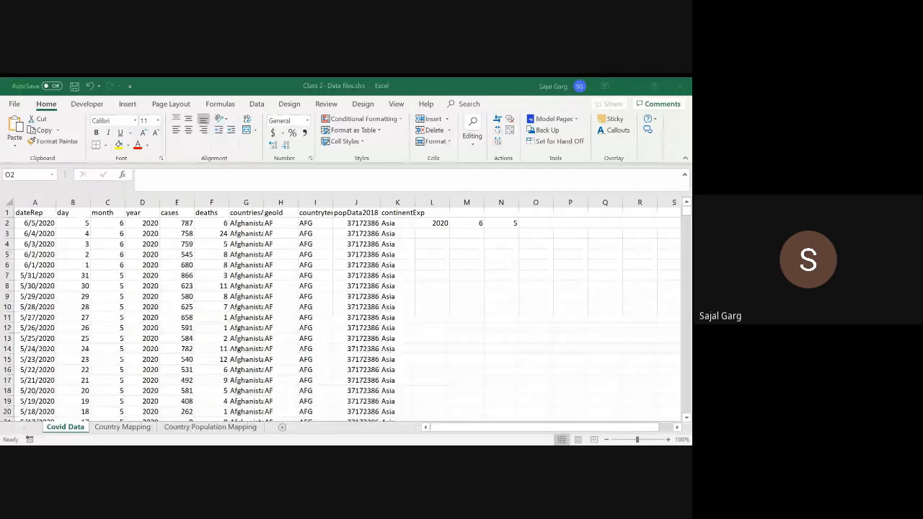
# Highlight the existing day, month and year columns (B to D) for review.
pyautogui.click(150, 193)
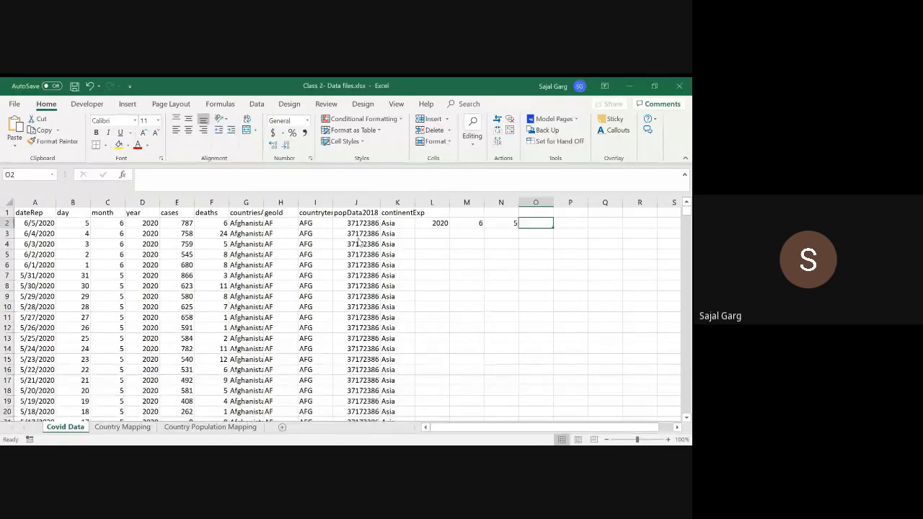
pyautogui.moveTo(72, 200); pyautogui.dragTo(151, 199)
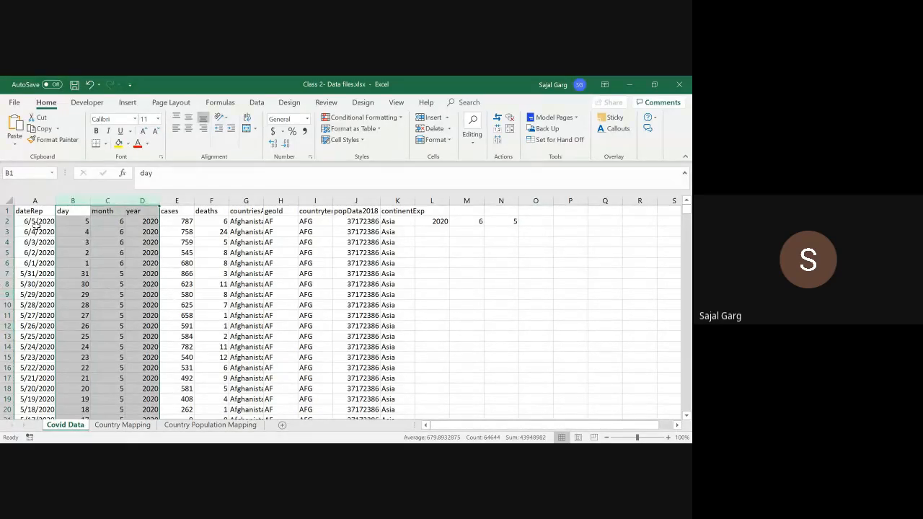
# Change the dateRep values from A2 to the last row to General format and back to Short Date.
pyautogui.click(37, 225)
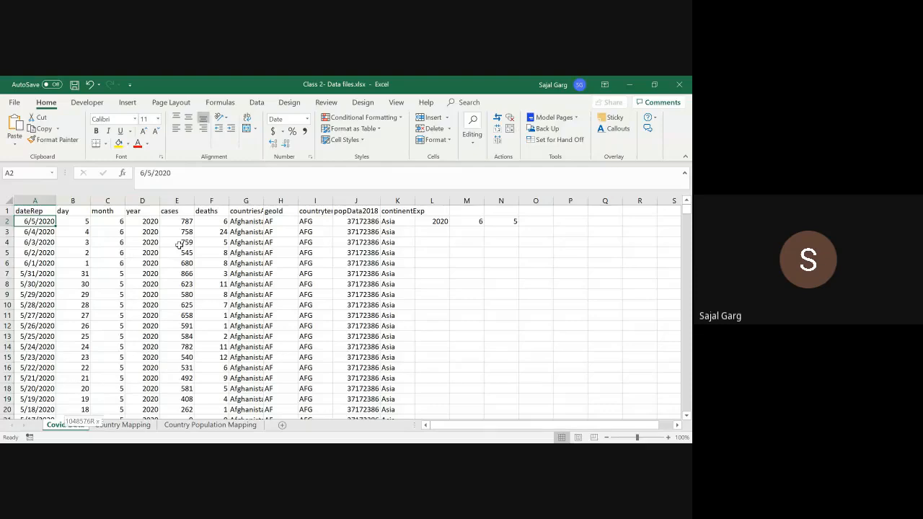
pyautogui.hotkey('ctrl', 'shift', 'Down')
pyautogui.hotkey('ctrl', 'shift', 'Up')
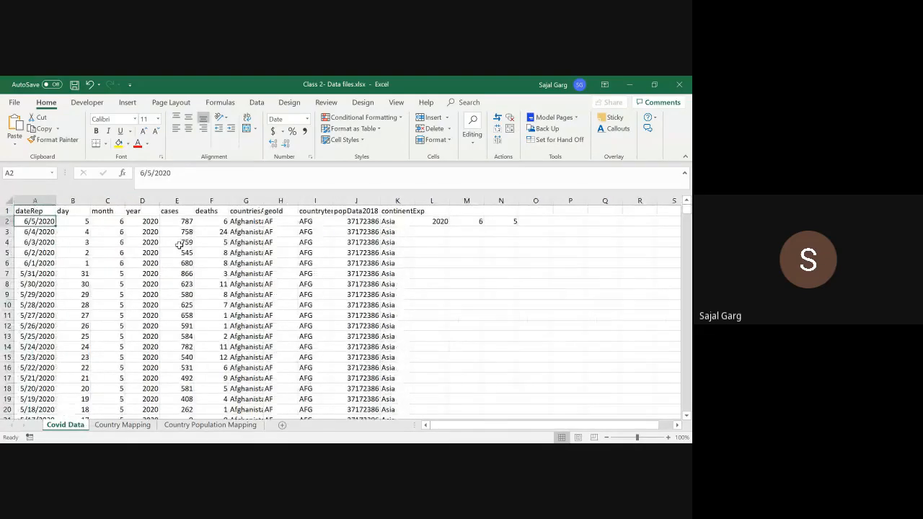
pyautogui.hotkey('ctrl', 'shift', 'Down')
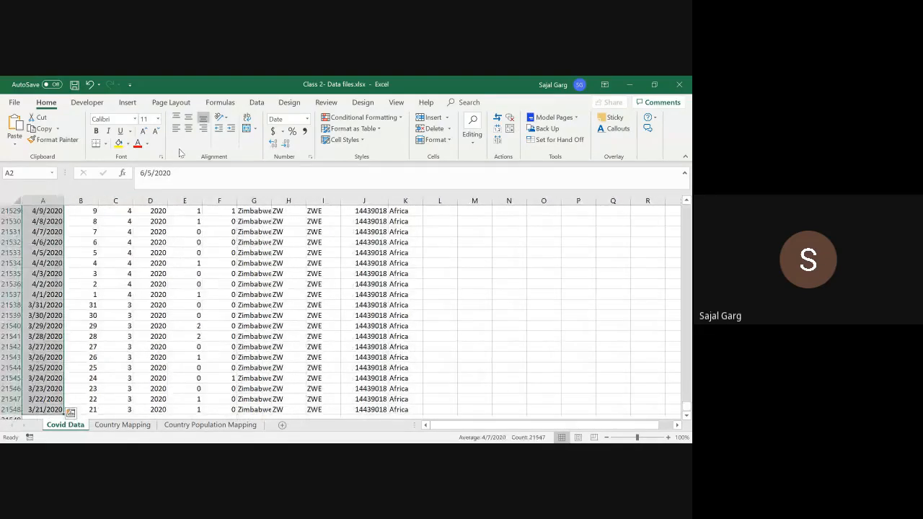
pyautogui.click(307, 119)
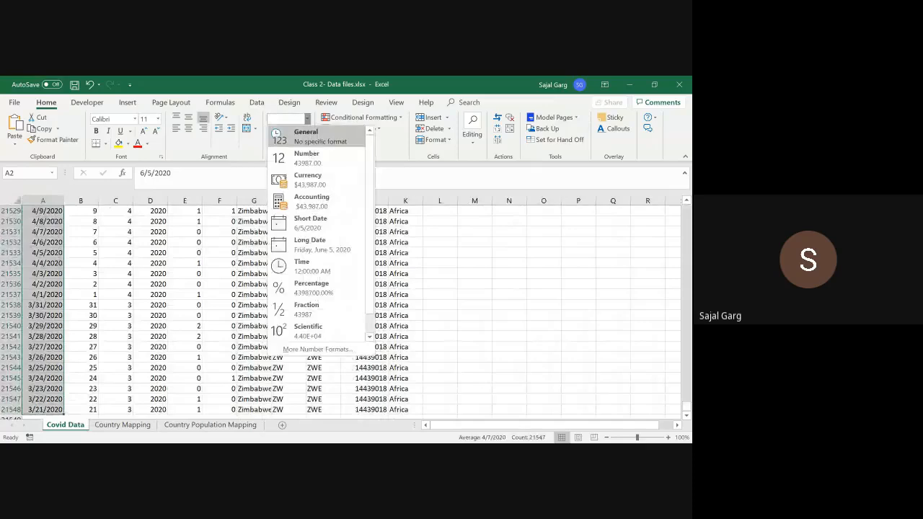
pyautogui.click(292, 133)
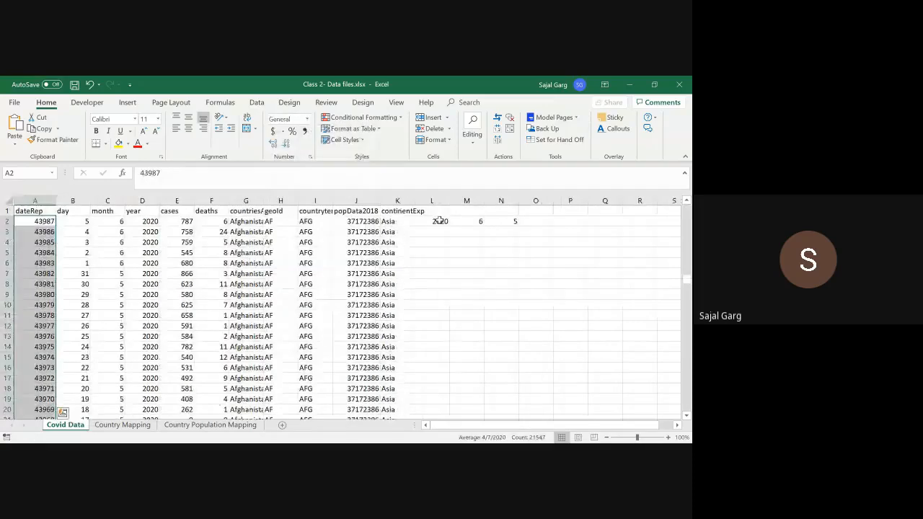
pyautogui.click(307, 119)
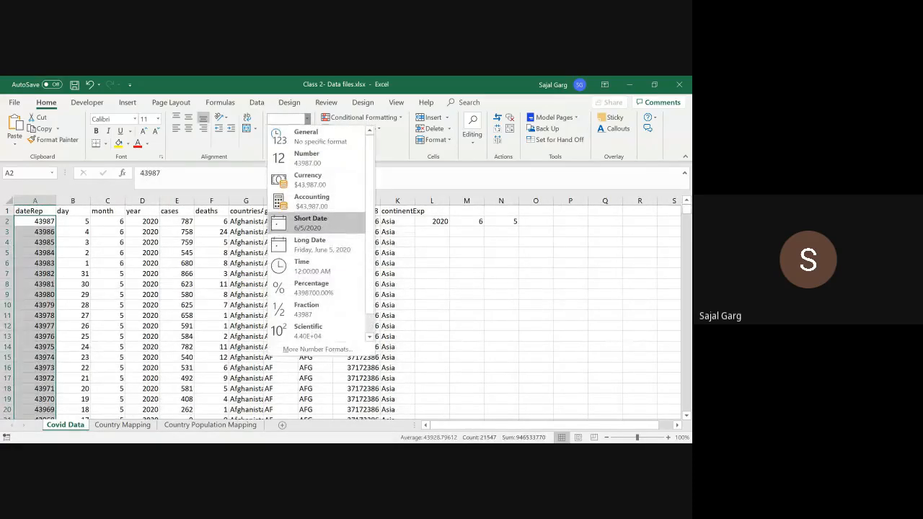
pyautogui.click(306, 220)
# Compare the day value in B2 with the date formulas in cells L2 and M2.
pyautogui.click(75, 219)
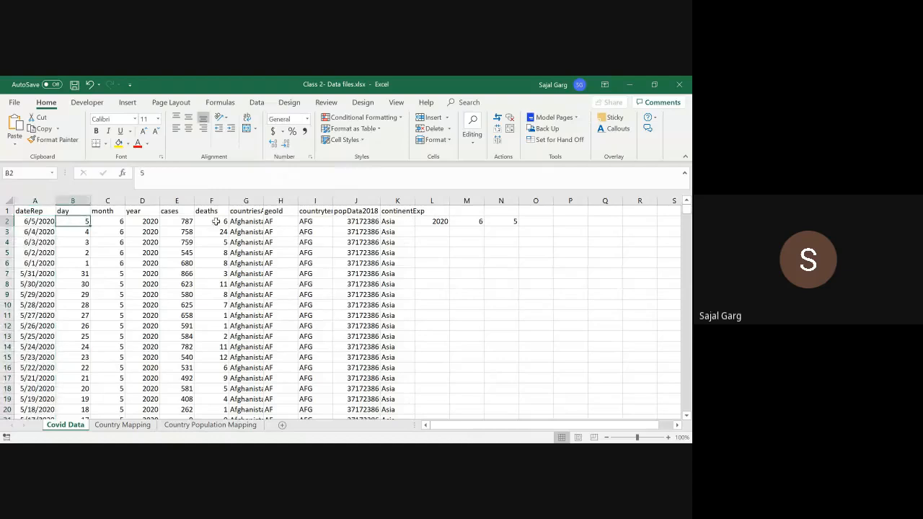
pyautogui.click(432, 225)
pyautogui.click(478, 223)
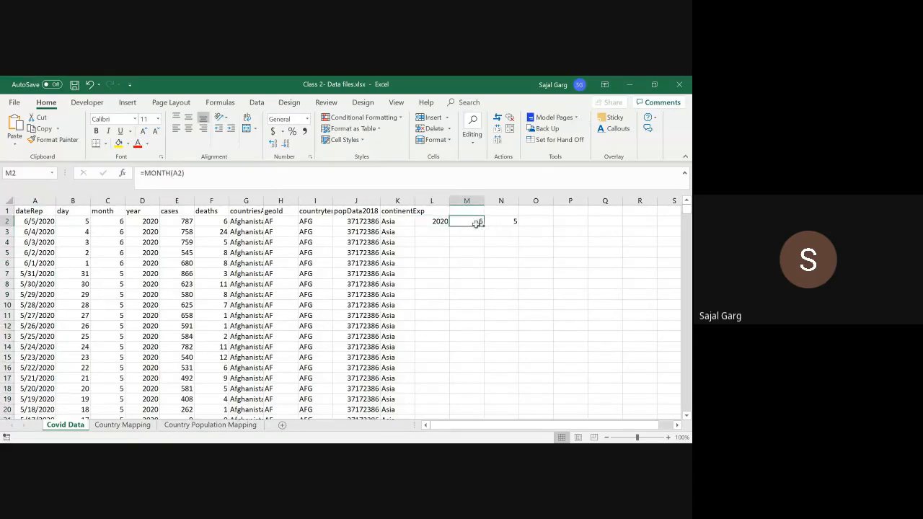
pyautogui.click(521, 225)
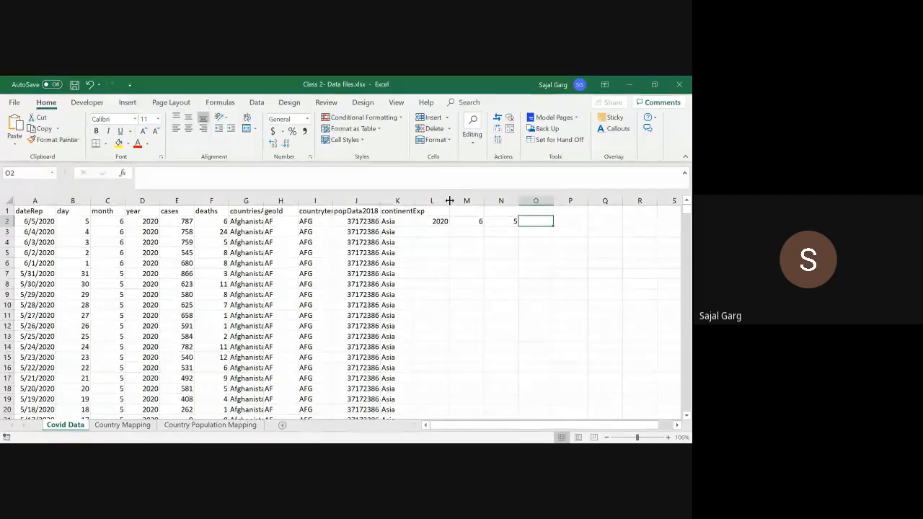
# Delete the YEAR, MONTH and DAY formulas in L2:N2 and go back to the deaths value in F2.
pyautogui.click(433, 222)
pyautogui.hotkey('shift', 'Right')
pyautogui.hotkey('shift', 'Right')
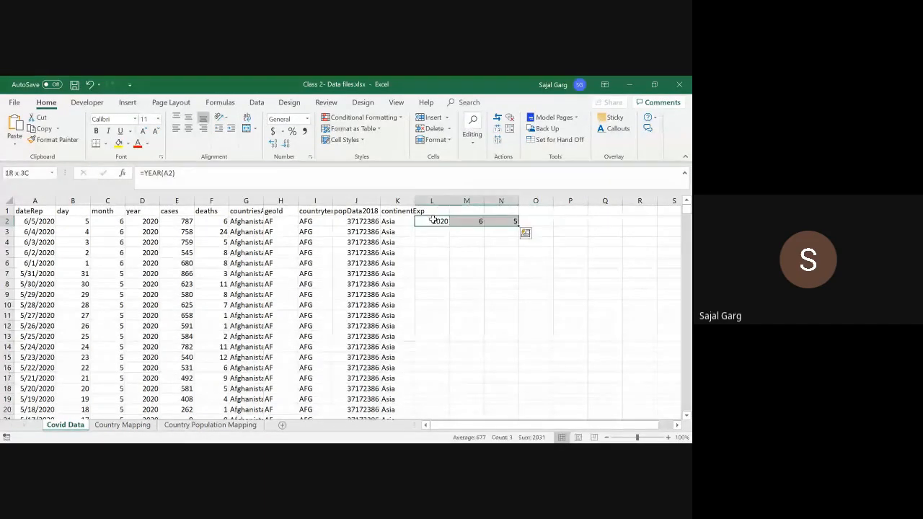
pyautogui.press('Delete')
pyautogui.press('Left')
pyautogui.press('Left')
pyautogui.press('Left')
pyautogui.press('Left')
pyautogui.press('Left')
pyautogui.press('Left')
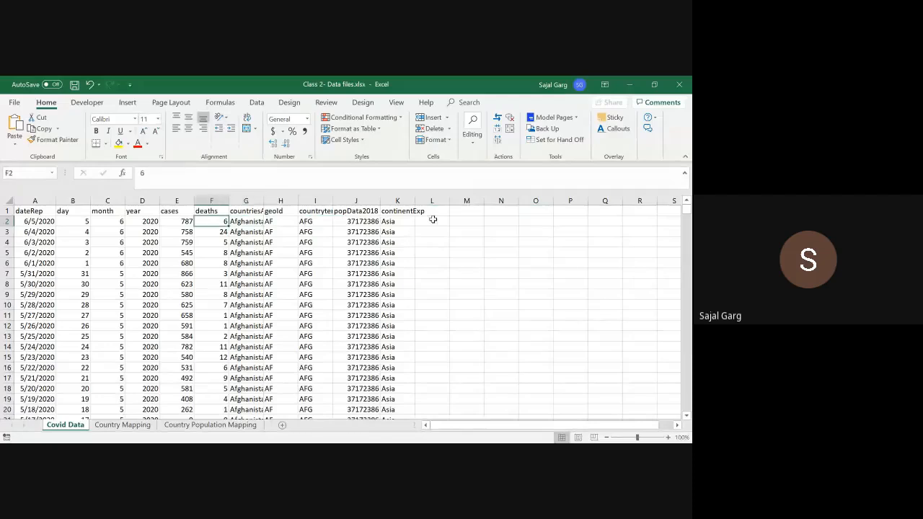
pyautogui.press('Right')
pyautogui.press('Right')
pyautogui.press('Right')
pyautogui.press('Right')
pyautogui.press('Right')
pyautogui.press('Right')
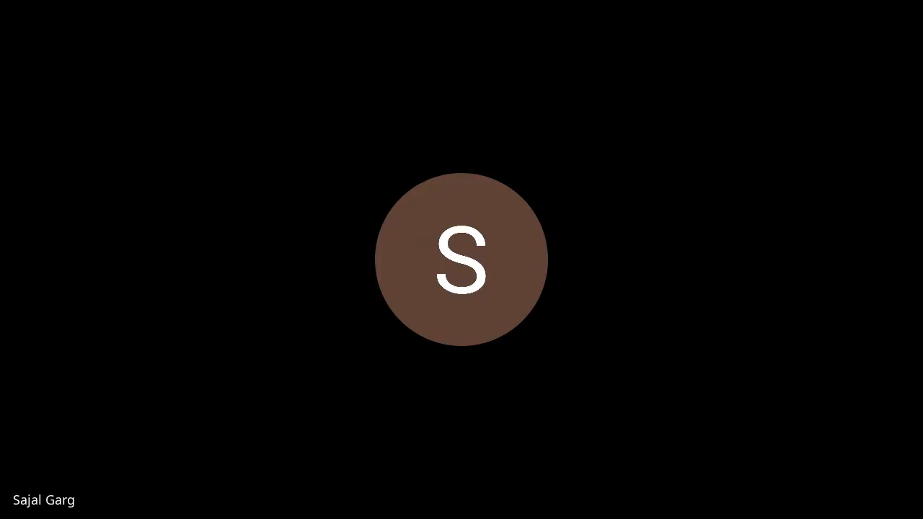
pyautogui.press('Left')
pyautogui.press('Left')
pyautogui.press('Left')
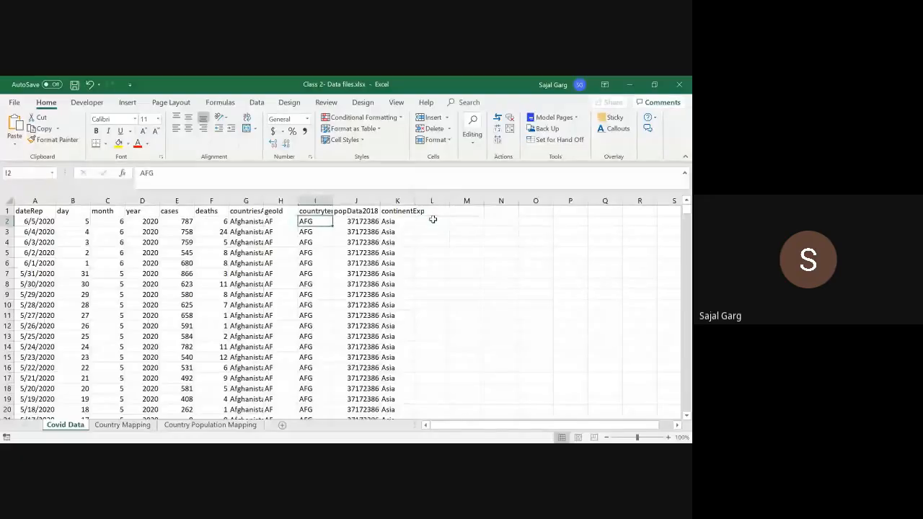
# Enter the threshold 300 in N1 and the label green beside it in O1.
pyautogui.press('Right')
pyautogui.press('Right')
pyautogui.press('Right')
pyautogui.press('Right')
pyautogui.press('Right')
pyautogui.press('Up')
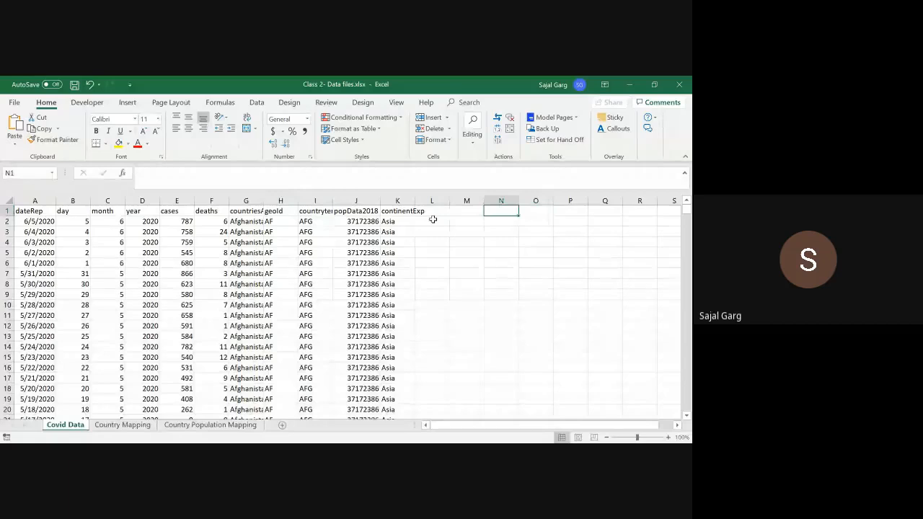
pyautogui.write('105')
pyautogui.press('BackSpace')
pyautogui.press('BackSpace')
pyautogui.press('BackSpace')
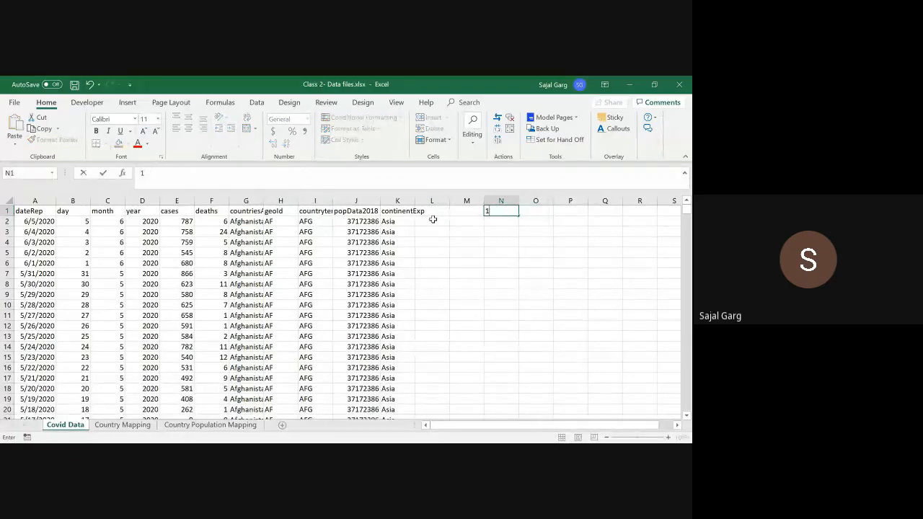
pyautogui.write('1')
pyautogui.press('BackSpace')
pyautogui.write('3000')
pyautogui.press('BackSpace')
pyautogui.press('Tab')
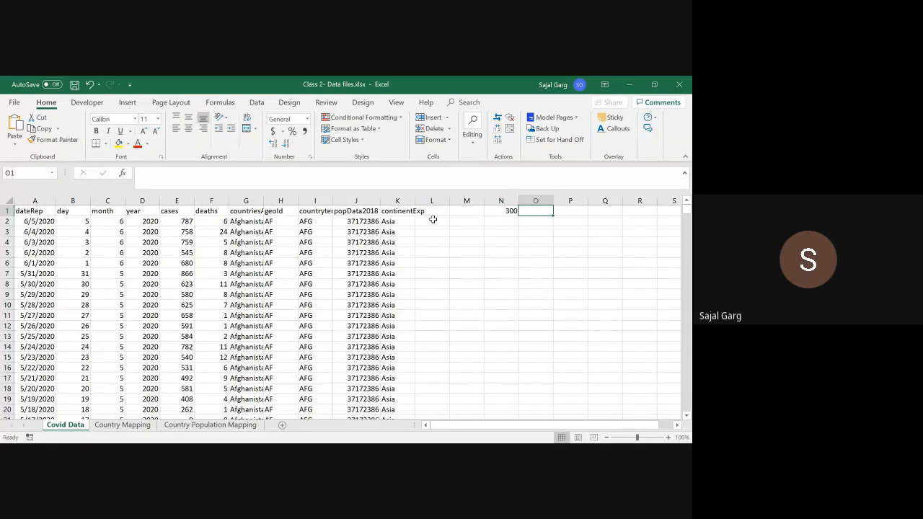
pyautogui.write('green')
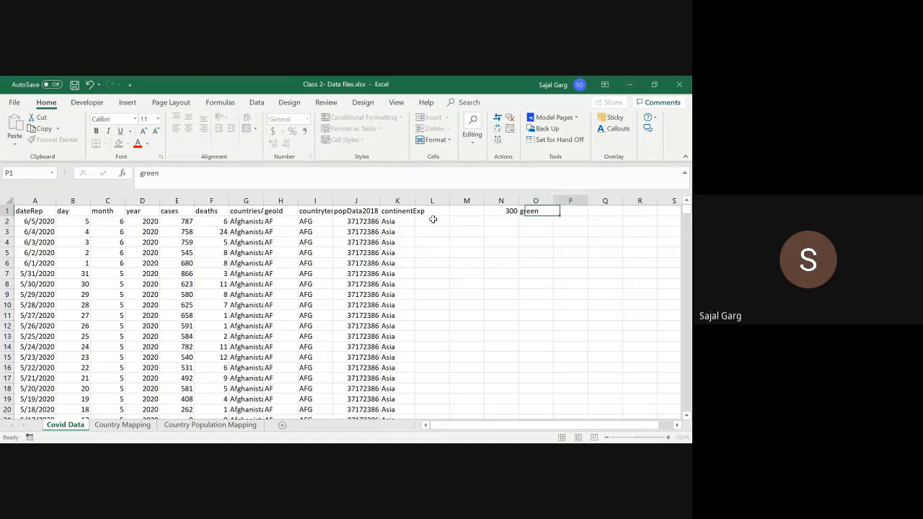
pyautogui.press('Tab')
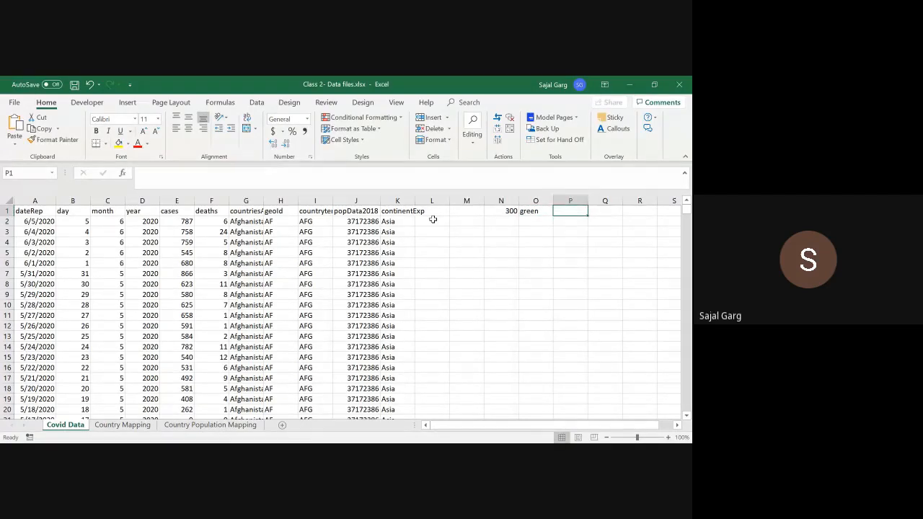
# Enter 300-600 in P1, orange in Q1 and 600 red in R1.
pyautogui.write('300-')
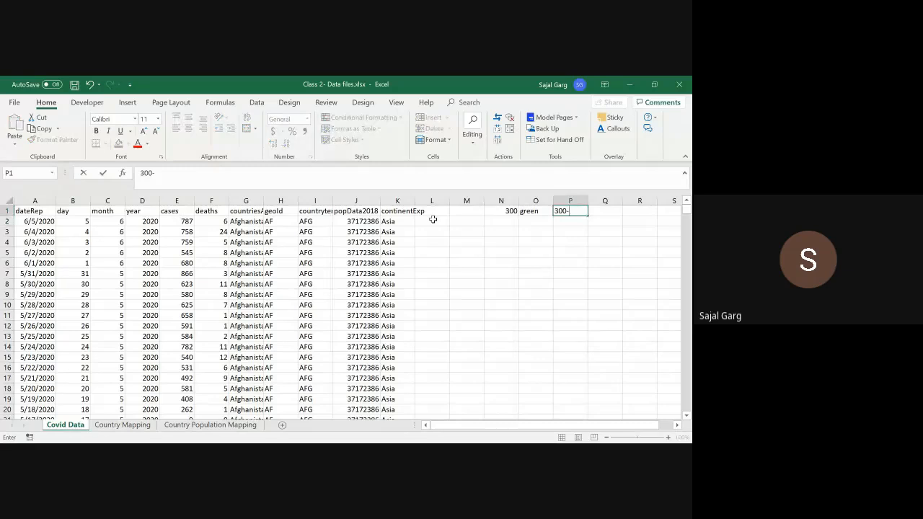
pyautogui.write('6')
pyautogui.write('00')
pyautogui.press('Tab')
pyautogui.write('o')
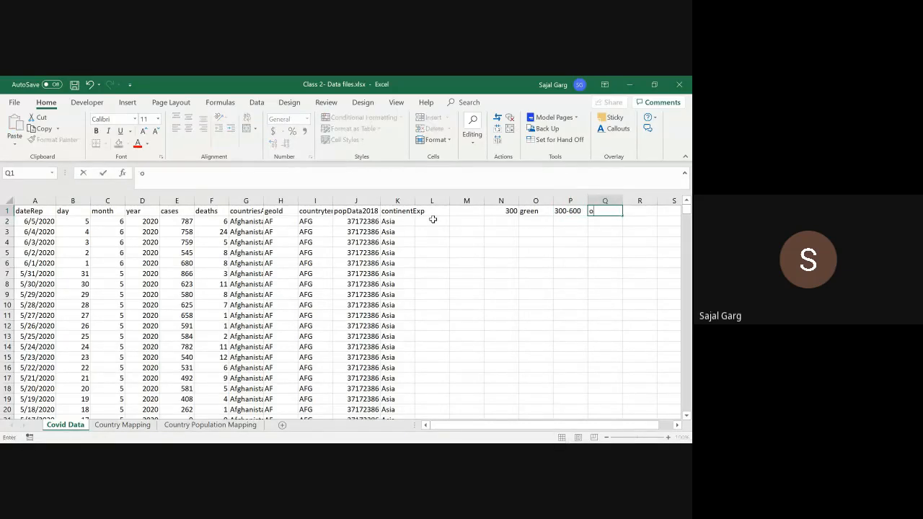
pyautogui.write('range')
pyautogui.press('Tab')
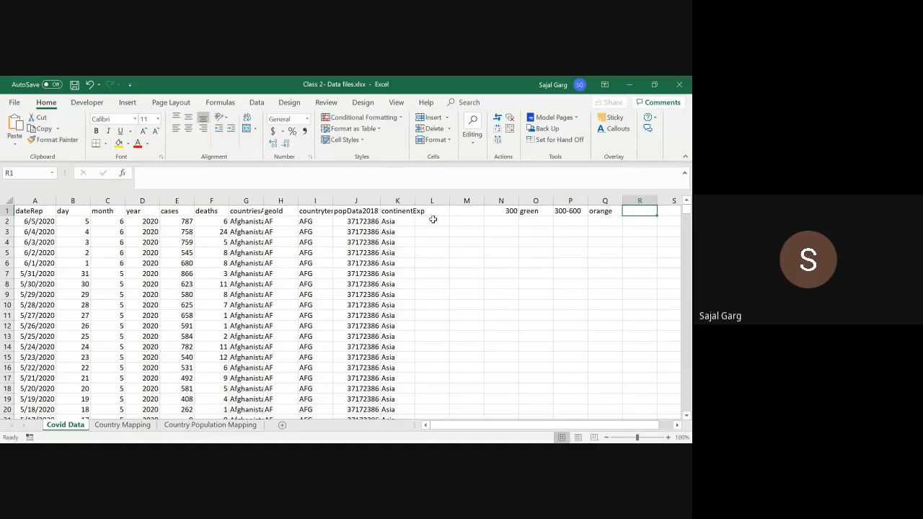
pyautogui.write('6')
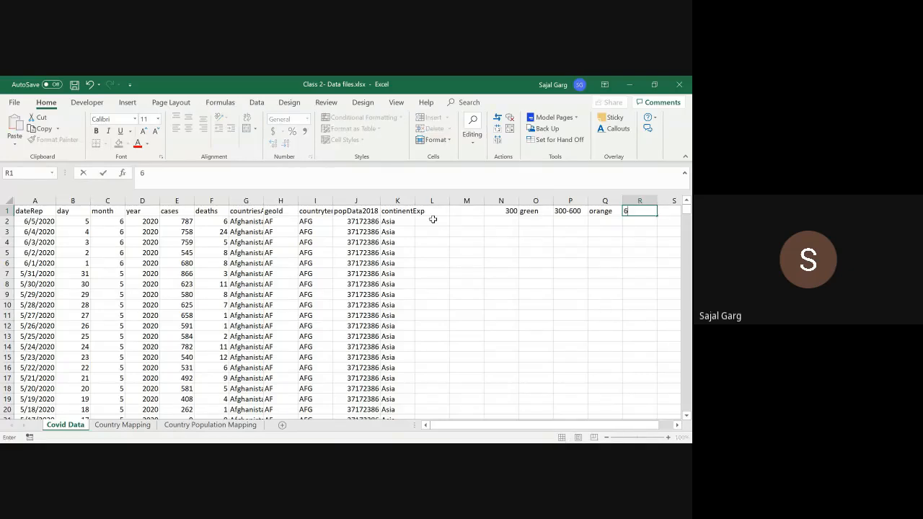
pyautogui.write('00 red')
pyautogui.press('Tab')
# Review the threshold and colour entries in N1:R1 against the Covid data columns.
pyautogui.press('Left')
pyautogui.press('Left')
pyautogui.press('Left')
pyautogui.press('Left')
pyautogui.press('Left')
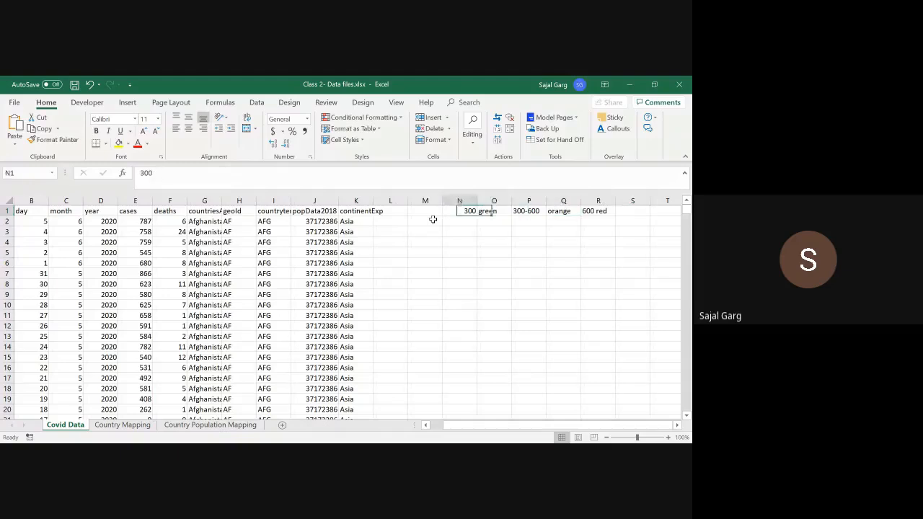
pyautogui.press('Right')
pyautogui.press('Right')
pyautogui.press('Right')
pyautogui.press('Right')
pyautogui.press('Left')
pyautogui.press('Left')
pyautogui.press('Left')
pyautogui.press('Left')
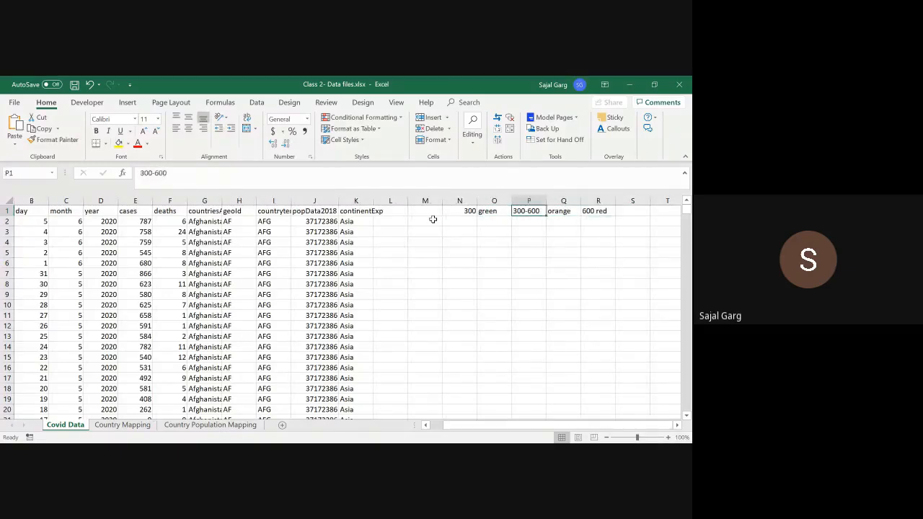
pyautogui.hotkey('alt', 'Tab')
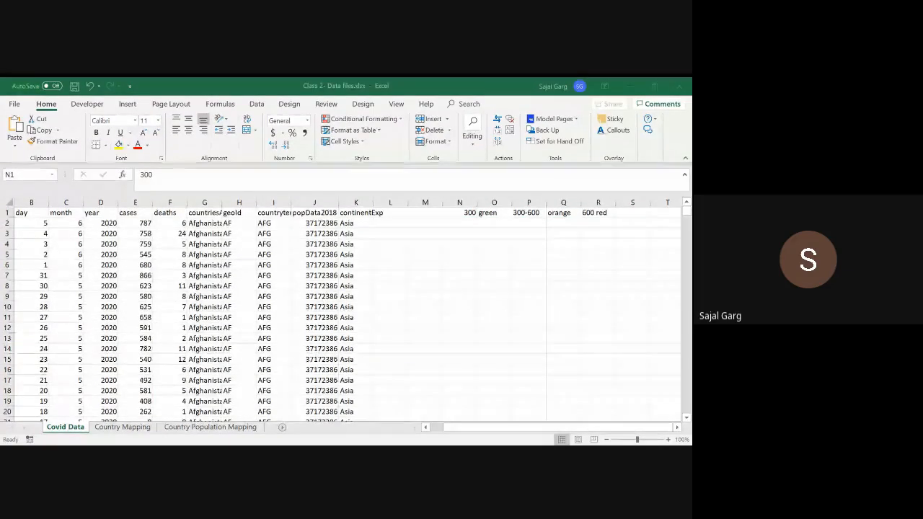
pyautogui.hotkey('alt', 'Tab')
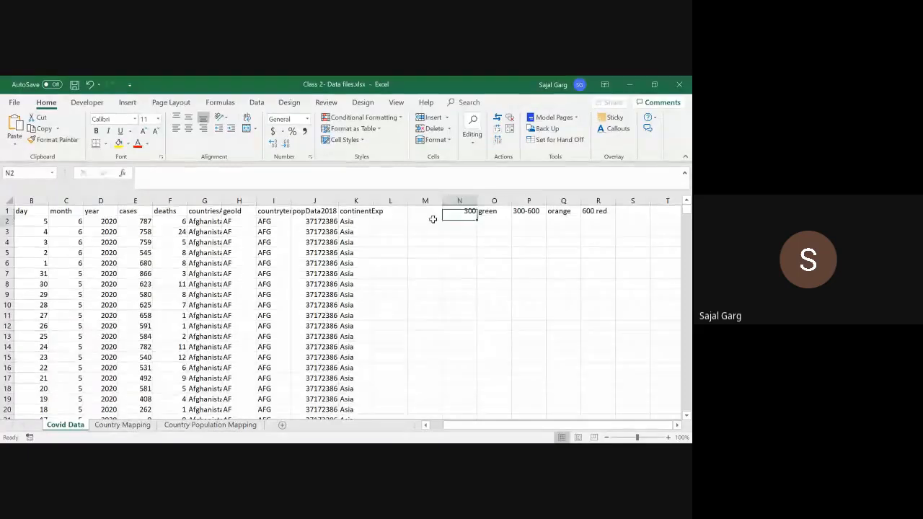
pyautogui.press('Down')
pyautogui.press('Left')
pyautogui.press('Left')
pyautogui.press('Left')
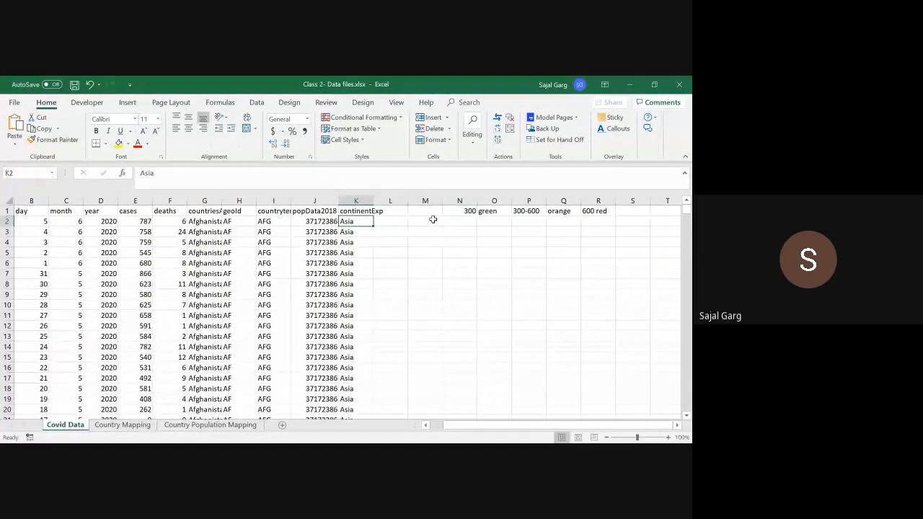
pyautogui.press('Up')
pyautogui.press('Right')
pyautogui.press('Right')
pyautogui.press('Right')
pyautogui.press('Right')
pyautogui.press('Right')
pyautogui.press('Right')
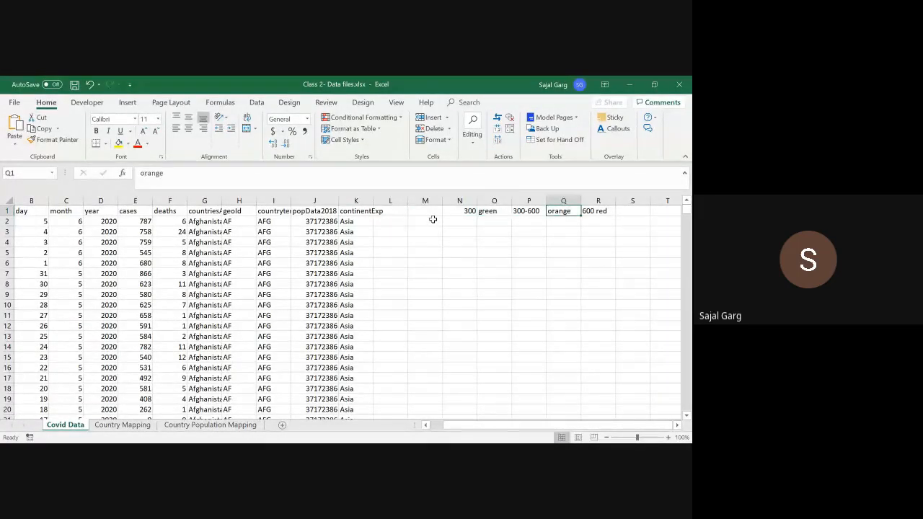
pyautogui.press('Right')
pyautogui.press('Left')
pyautogui.press('Left')
pyautogui.press('Left')
pyautogui.press('Left')
pyautogui.press('Left')
pyautogui.press('Right')
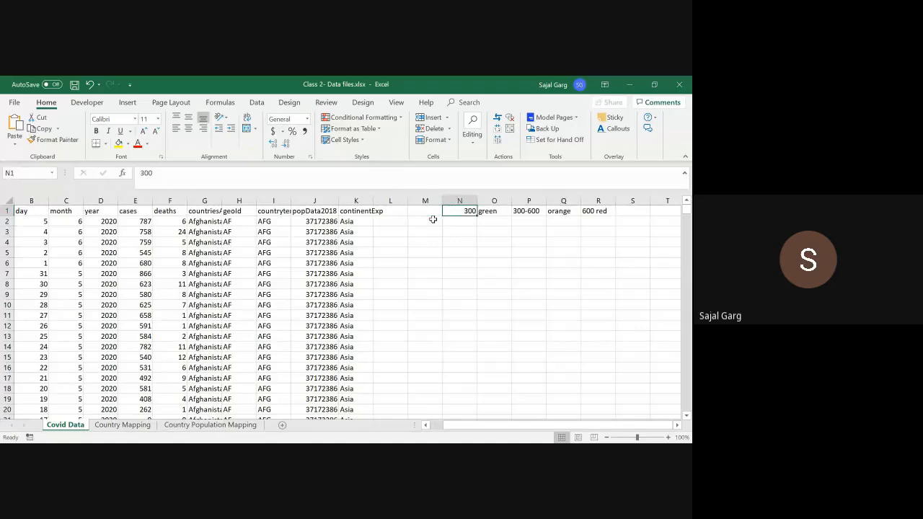
pyautogui.press('Right')
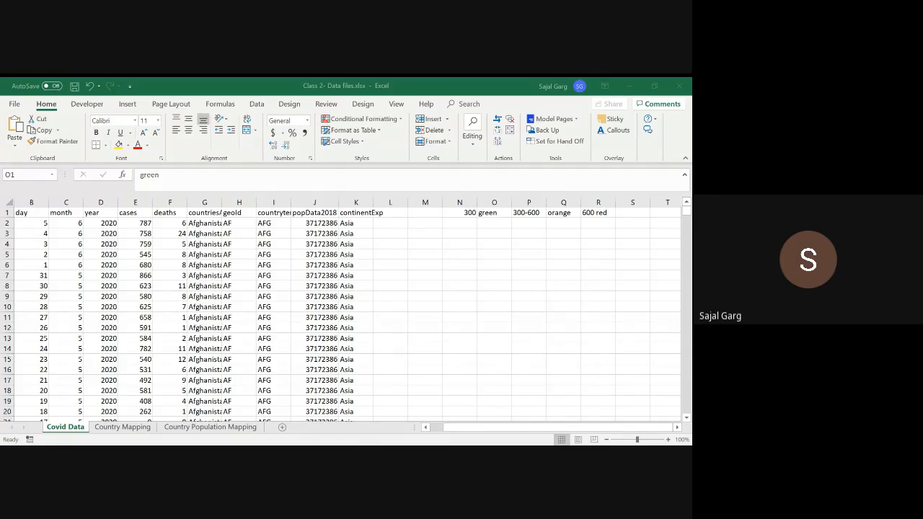
# Delete the threshold and colour entries in N1:R1.
pyautogui.click(529, 213)
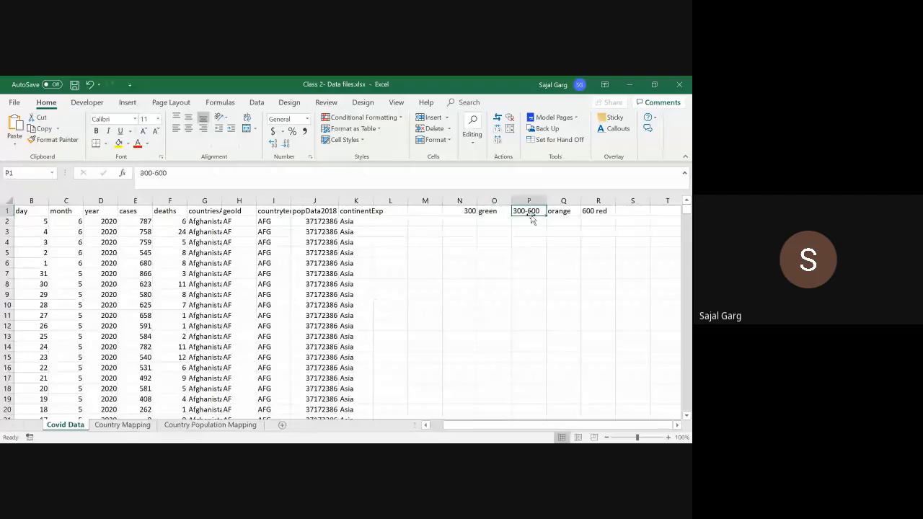
pyautogui.press('Left')
pyautogui.press('Right')
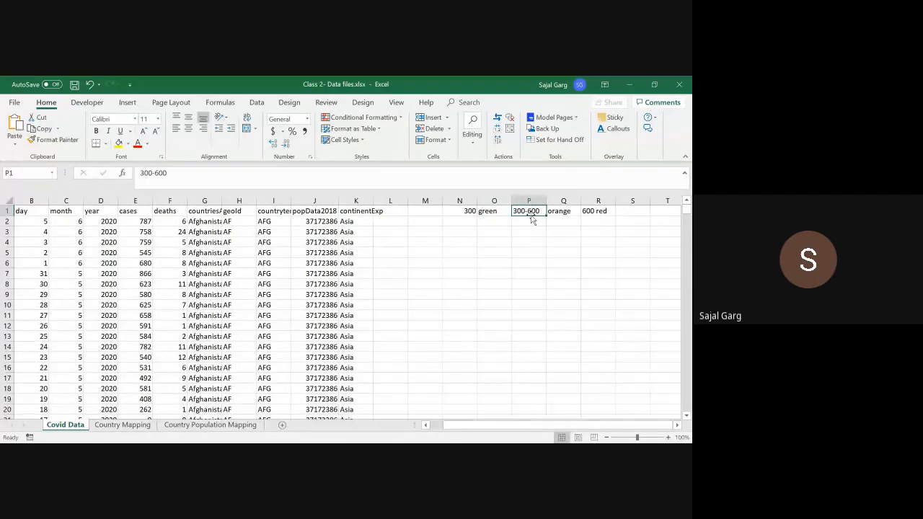
pyautogui.press('Left')
pyautogui.press('Left')
pyautogui.hotkey('shift', 'Right')
pyautogui.hotkey('shift', 'Right')
pyautogui.hotkey('shift', 'Right')
pyautogui.hotkey('shift', 'Right')
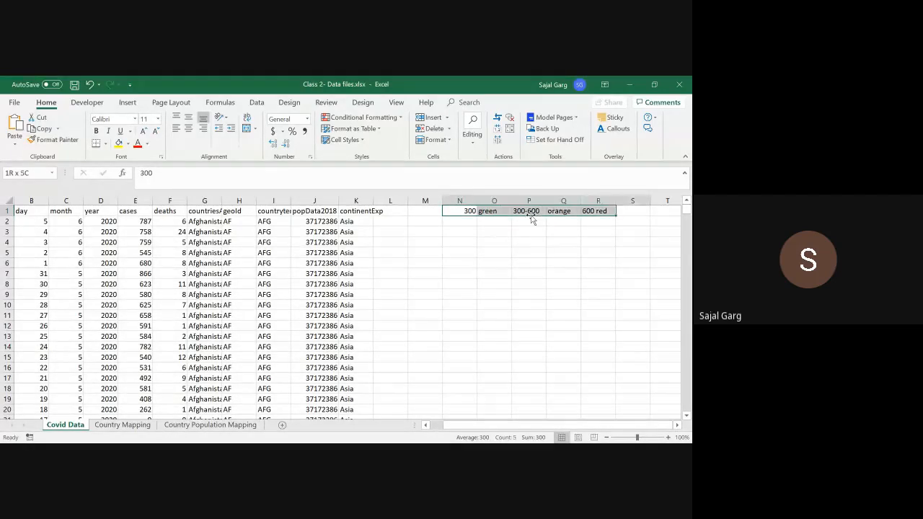
pyautogui.press('Delete')
# Enter the threshold 500 in N1 with the labels red in O1 and green in P1.
pyautogui.write('5')
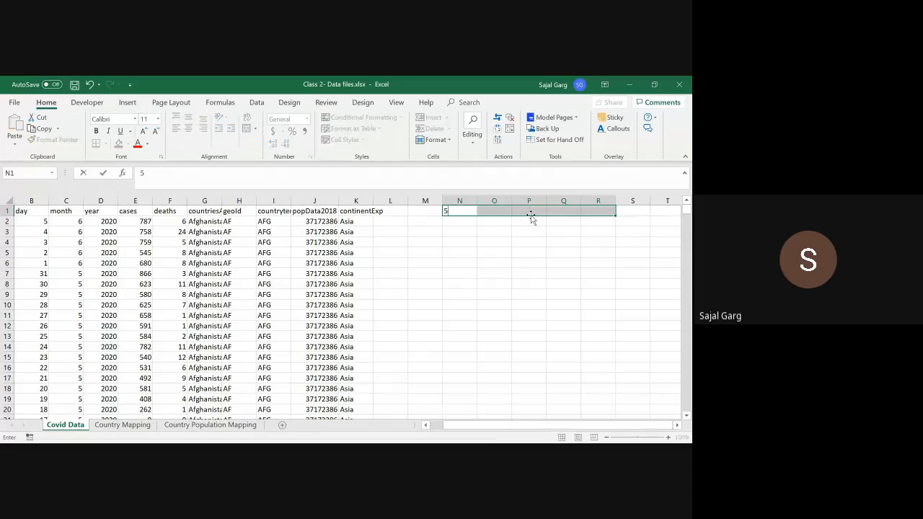
pyautogui.write('00')
pyautogui.press('Return')
pyautogui.press('Right')
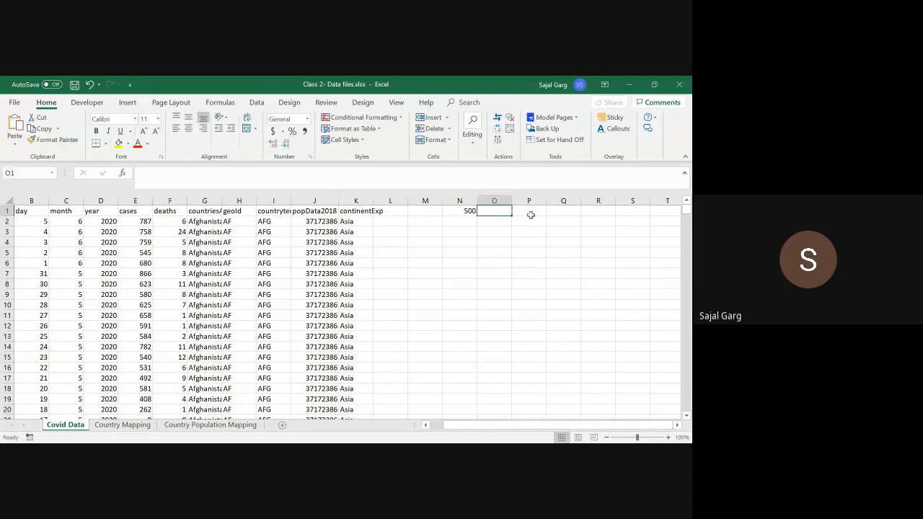
pyautogui.press('Left')
pyautogui.write('red')
pyautogui.click(531, 216)
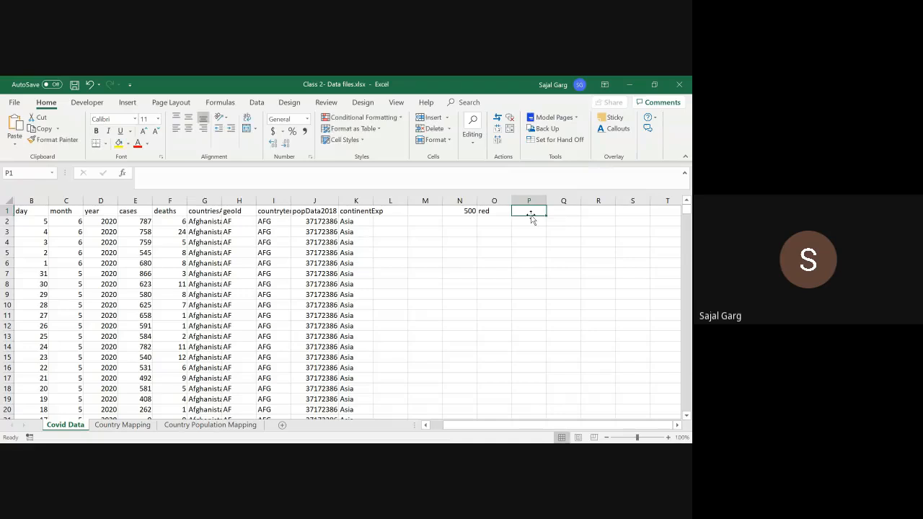
pyautogui.write('green')
pyautogui.press('Tab')
pyautogui.press('Down')
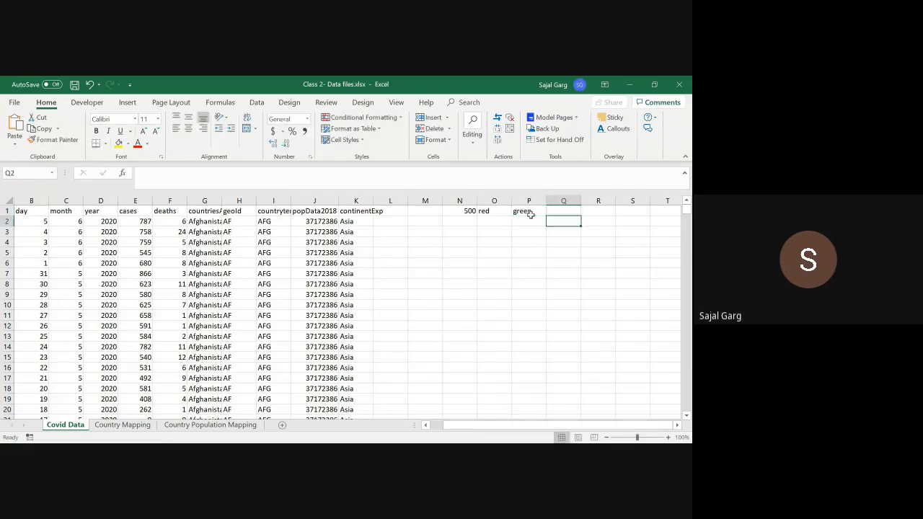
# Enter the formula =IF(E2>500,"red","green") in L2 to classify the case count.
pyautogui.press('Left')
pyautogui.press('Left')
pyautogui.press('Left')
pyautogui.press('Left')
pyautogui.press('Left')
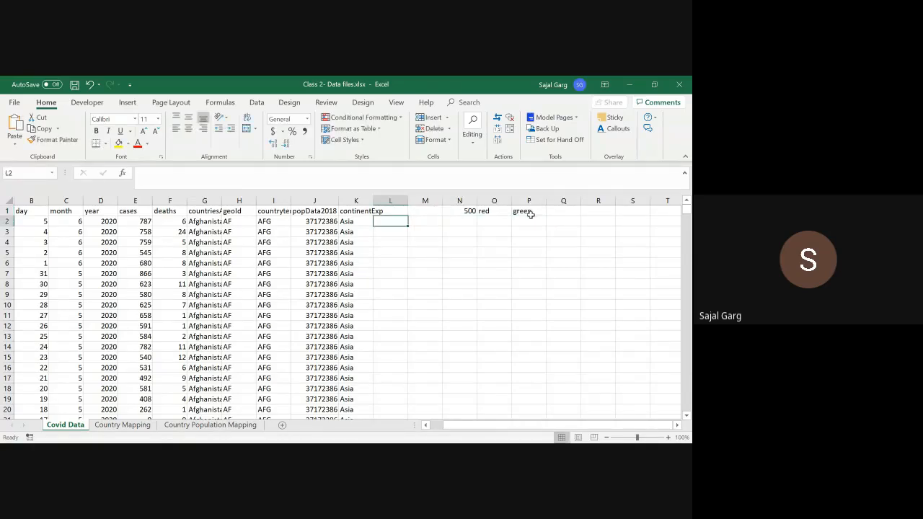
pyautogui.write('=IF(')
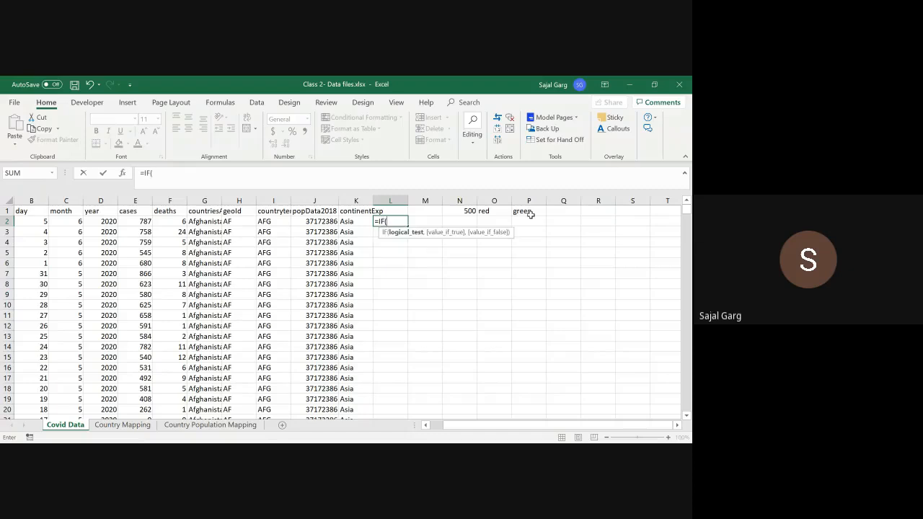
pyautogui.press('Left')
pyautogui.press('Left')
pyautogui.press('Left')
pyautogui.press('Left')
pyautogui.press('Left')
pyautogui.press('Left')
pyautogui.press('Left')
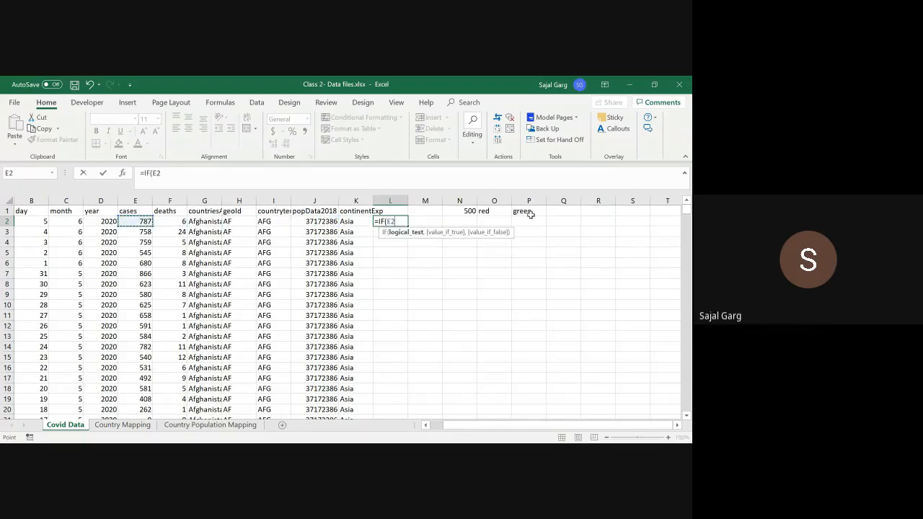
pyautogui.write('>500,')
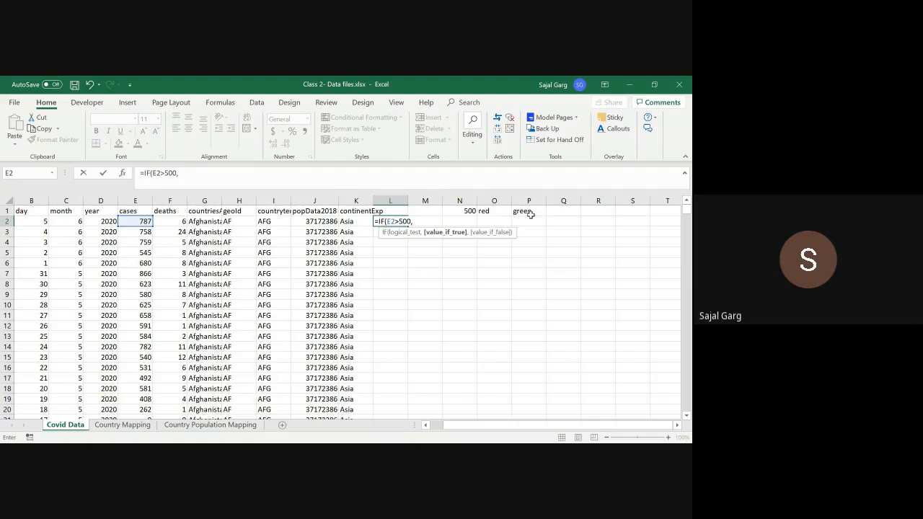
pyautogui.write('"red","green')
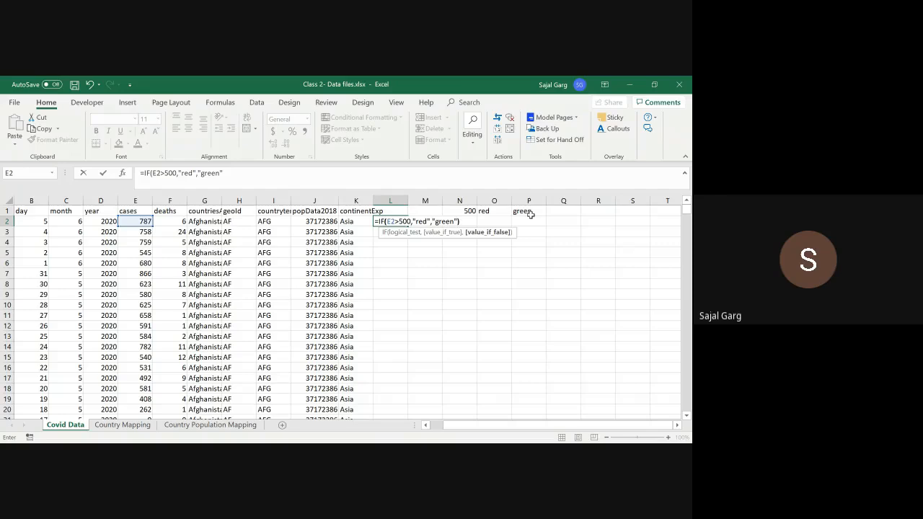
pyautogui.press('Return')
# Copy the IF formula from L2 down column L to the last data row, 21548, and return to L2.
pyautogui.press('Up')
pyautogui.hotkey('ctrl', 'c')
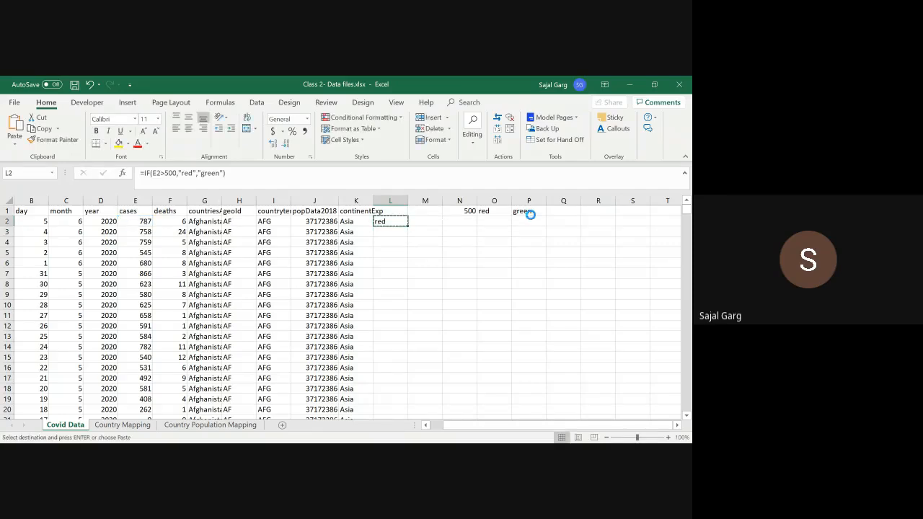
pyautogui.press('Left')
pyautogui.hotkey('ctrl', 'Down')
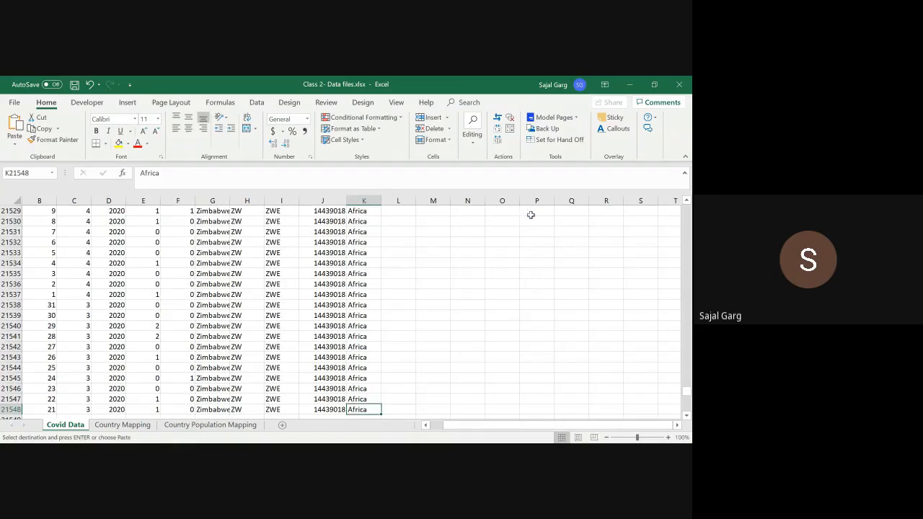
pyautogui.press('Right')
pyautogui.hotkey('ctrl', 'shift', 'Up')
pyautogui.press('Return')
pyautogui.press('Up')
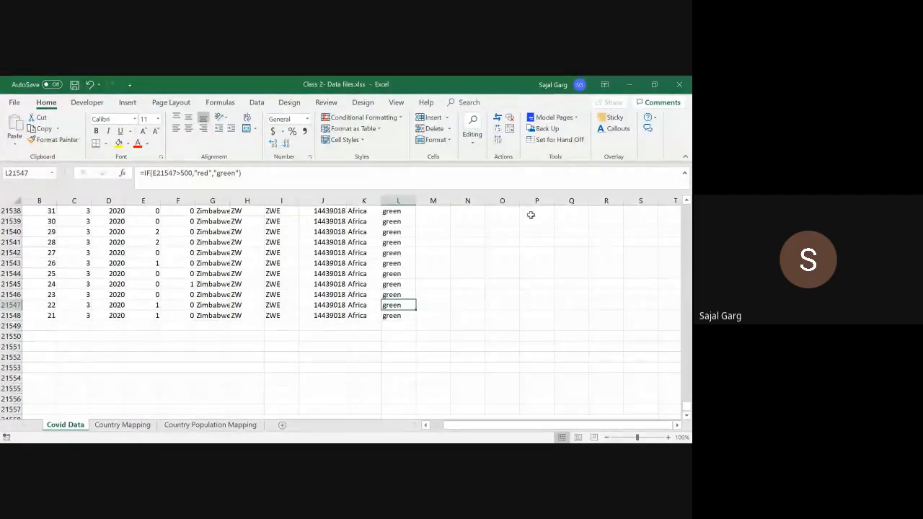
pyautogui.hotkey('ctrl', 'Up')
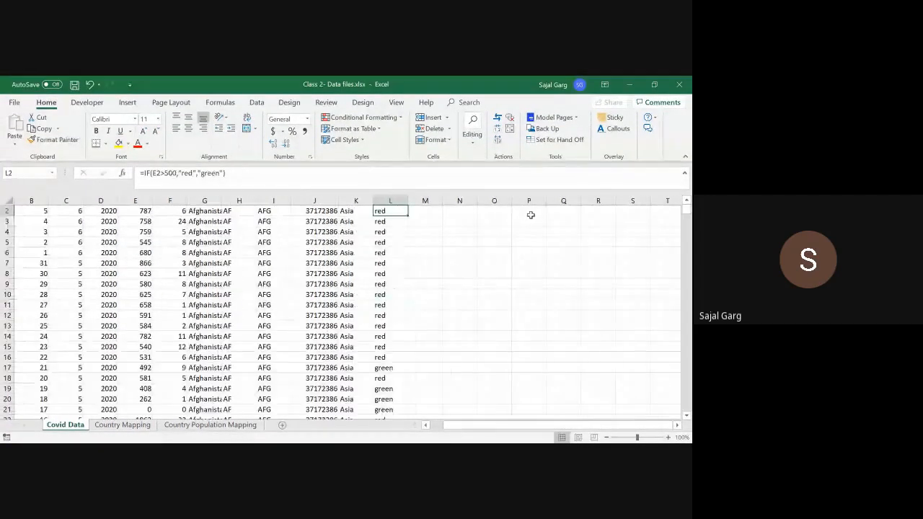
pyautogui.press('Down')
pyautogui.hotkey('ctrl', 'Up')
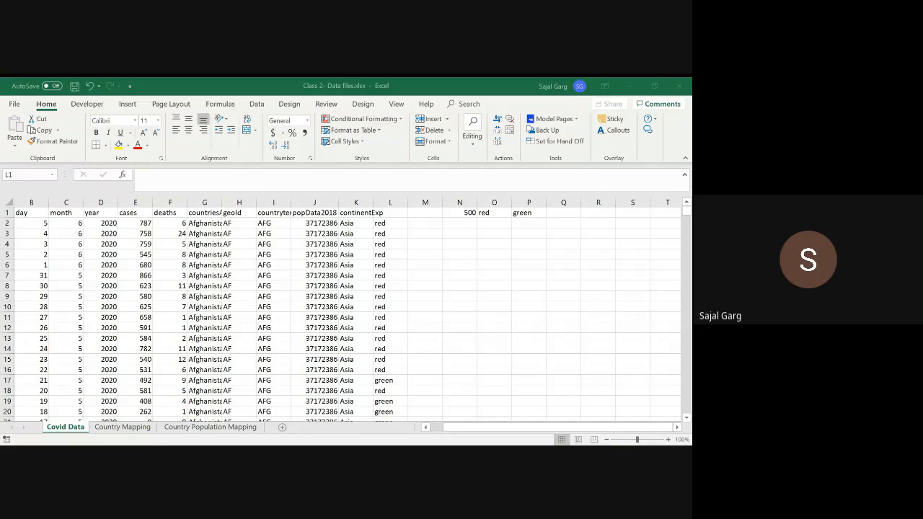
pyautogui.click(531, 215)
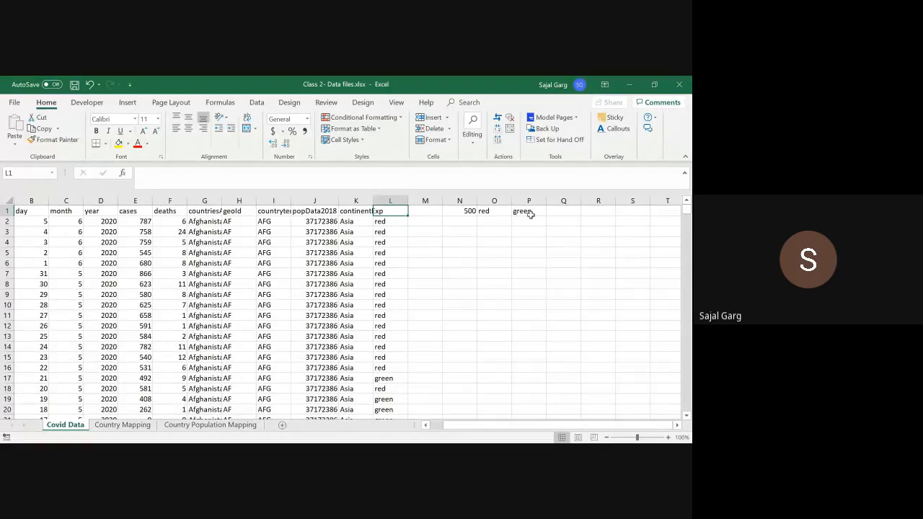
pyautogui.press('Return')
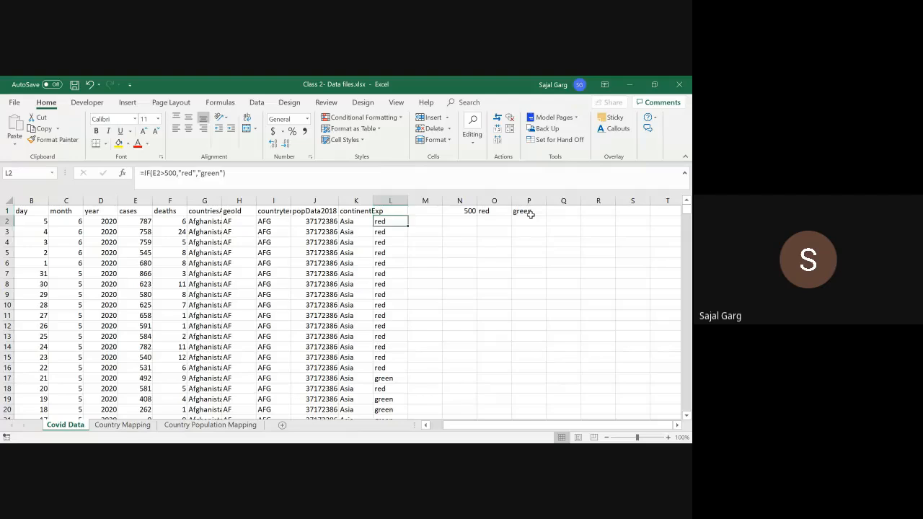
pyautogui.press('Right')
pyautogui.press('Right')
pyautogui.press('Left')
pyautogui.press('Right')
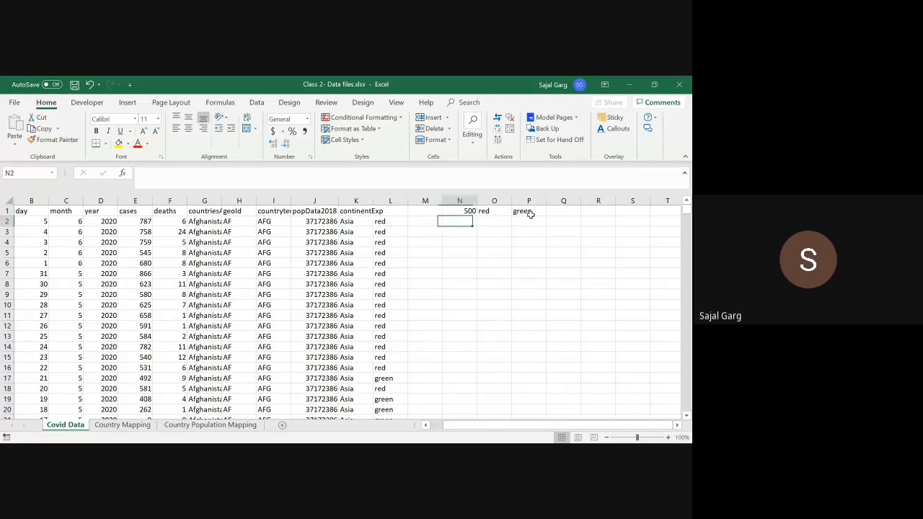
pyautogui.press('Right')
pyautogui.press('Left')
pyautogui.press('Left')
pyautogui.press('Up')
pyautogui.press('Right')
pyautogui.press('Right')
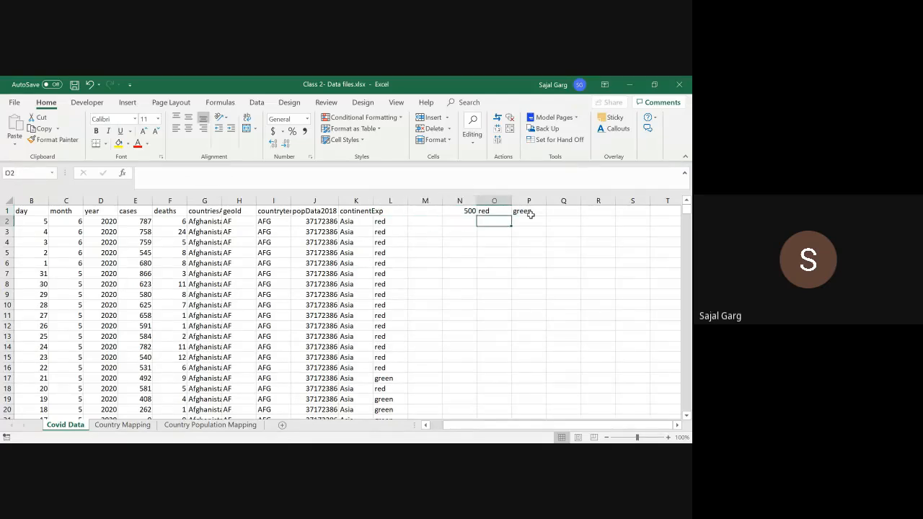
# Enter the note "more than 15 deaths, region should be alert" in Q1 and highlight its text.
pyautogui.press('Down')
pyautogui.press('Right')
pyautogui.press('Right')
pyautogui.press('Up')
pyautogui.write('15')
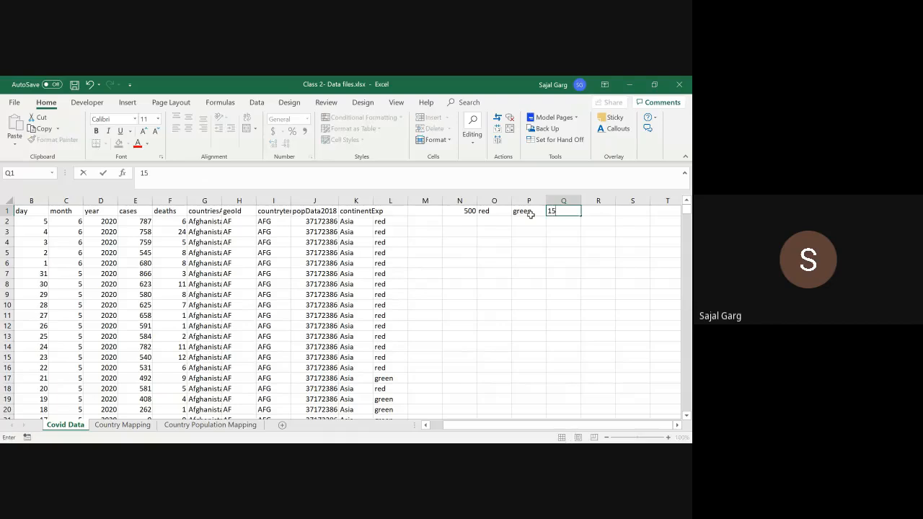
pyautogui.press('BackSpace')
pyautogui.press('BackSpace')
pyautogui.write('more than 15 deaths say')
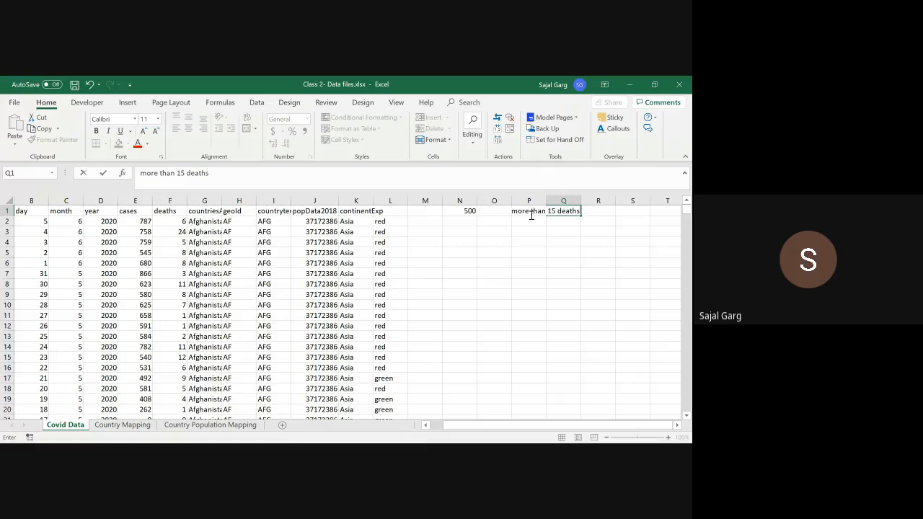
pyautogui.press('BackSpace')
pyautogui.press('BackSpace')
pyautogui.press('BackSpace')
pyautogui.press('BackSpace')
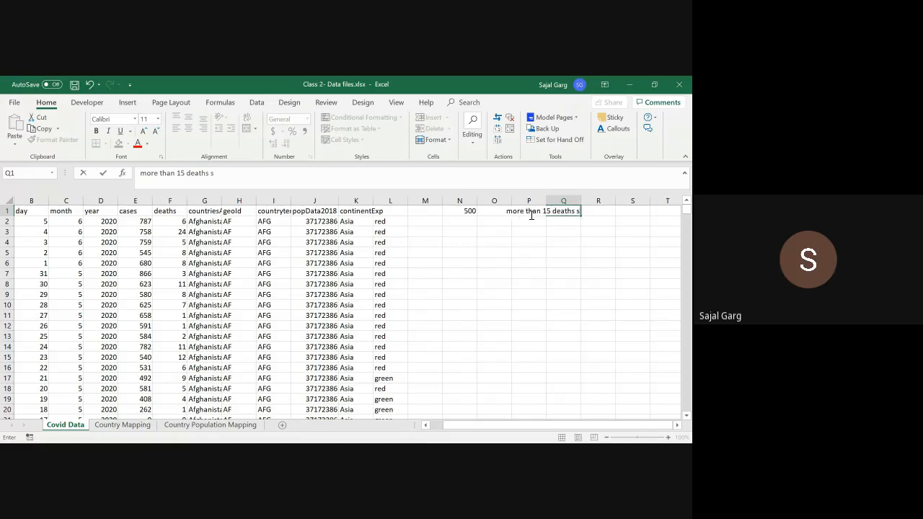
pyautogui.write(', region should be alert')
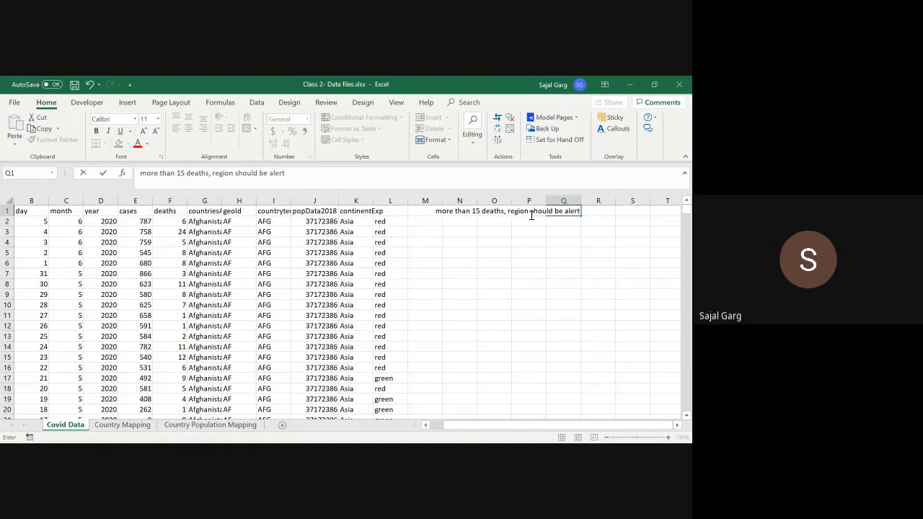
pyautogui.hotkey('ctrl', 'Return')
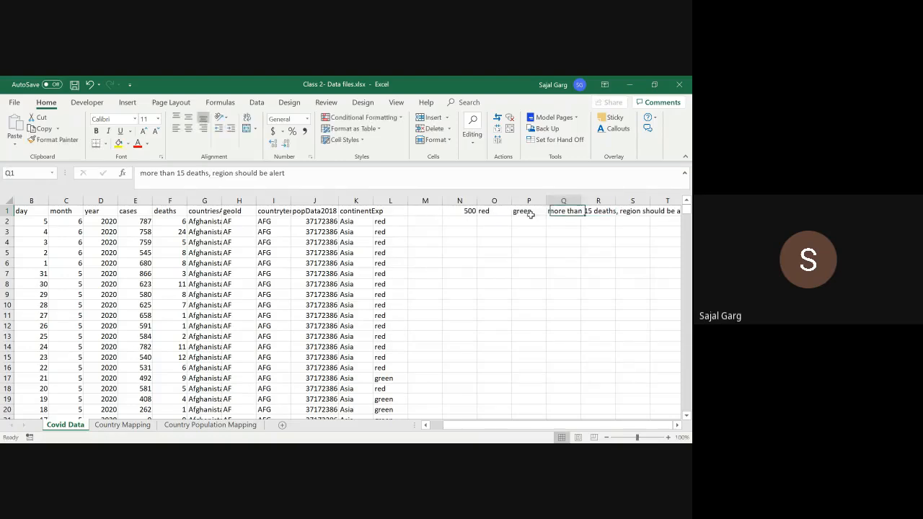
pyautogui.moveTo(285, 173); pyautogui.dragTo(138, 174)
pyautogui.hotkey('alt', 'Tab')
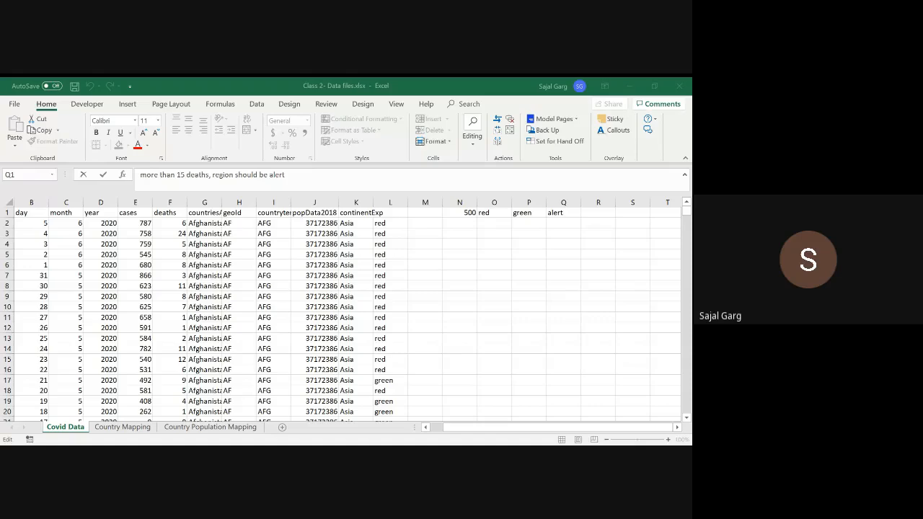
# Delete the copied IF formulas in column L from L3 to the last data row, keeping the one in L2.
pyautogui.click(390, 223)
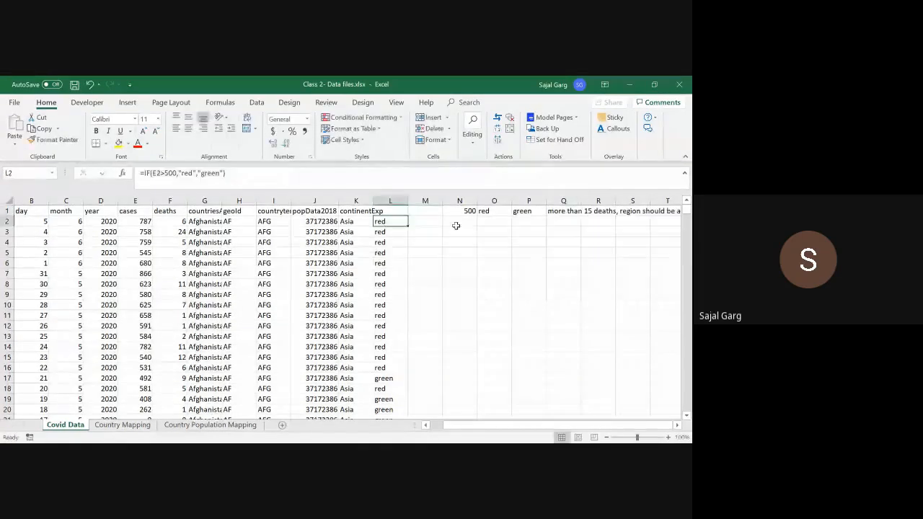
pyautogui.press('Down')
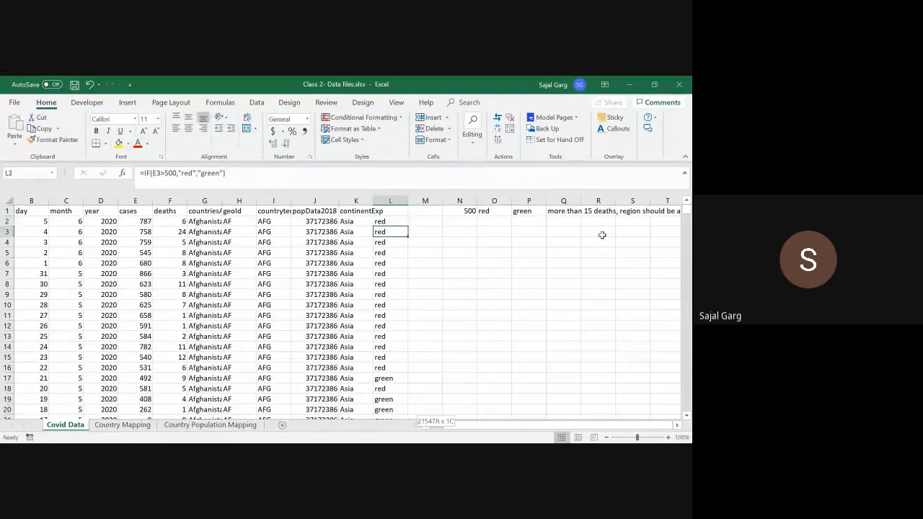
pyautogui.hotkey('ctrl', 'shift', 'Down')
pyautogui.press('Delete')
pyautogui.press('Up')
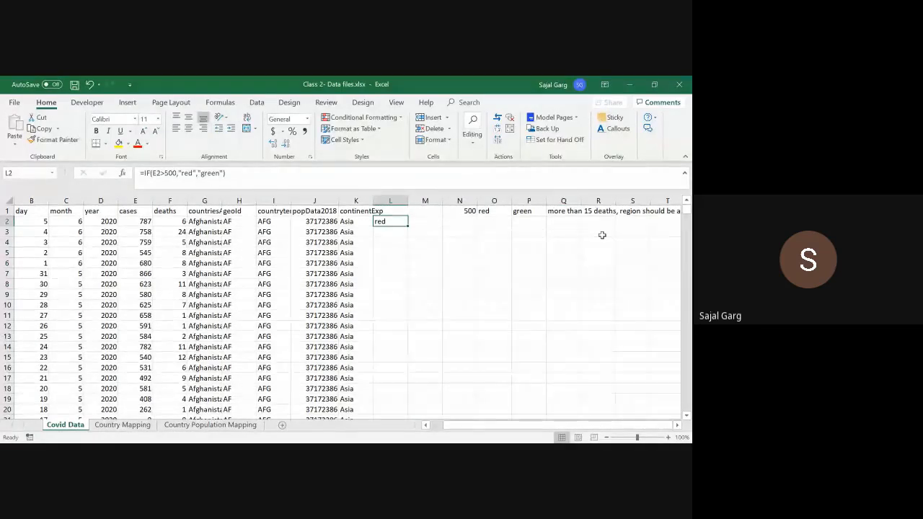
# Copy the IF formula from L2 down to L21548, using column K to find the last data row, and check the filled range.
pyautogui.hotkey('ctrl', 'c')
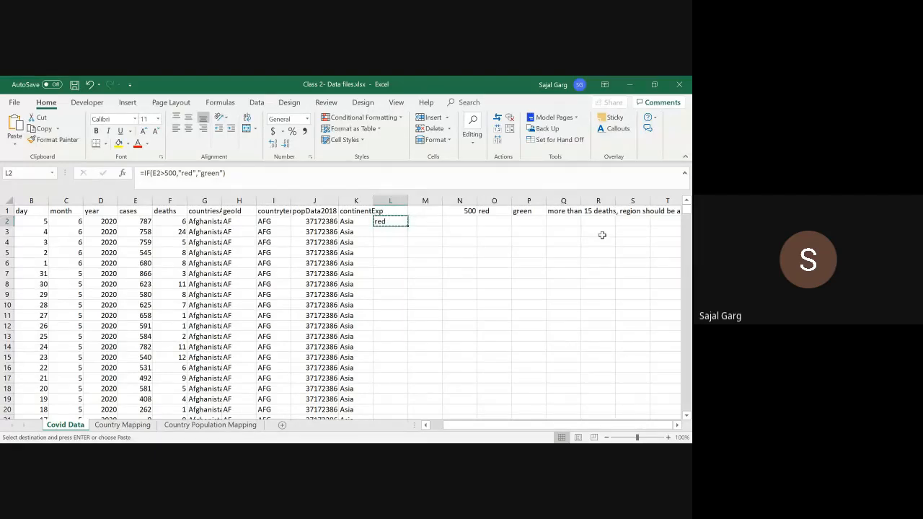
pyautogui.press('Left')
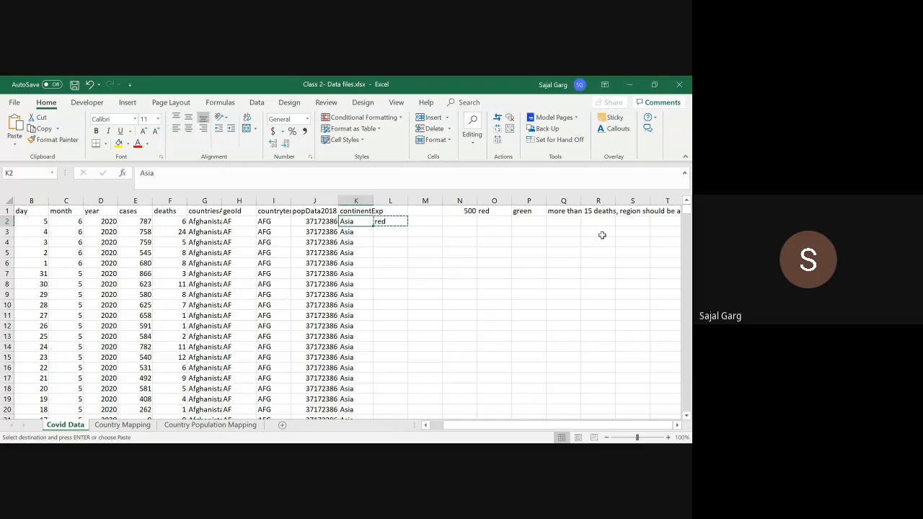
pyautogui.hotkey('ctrl', 'Down')
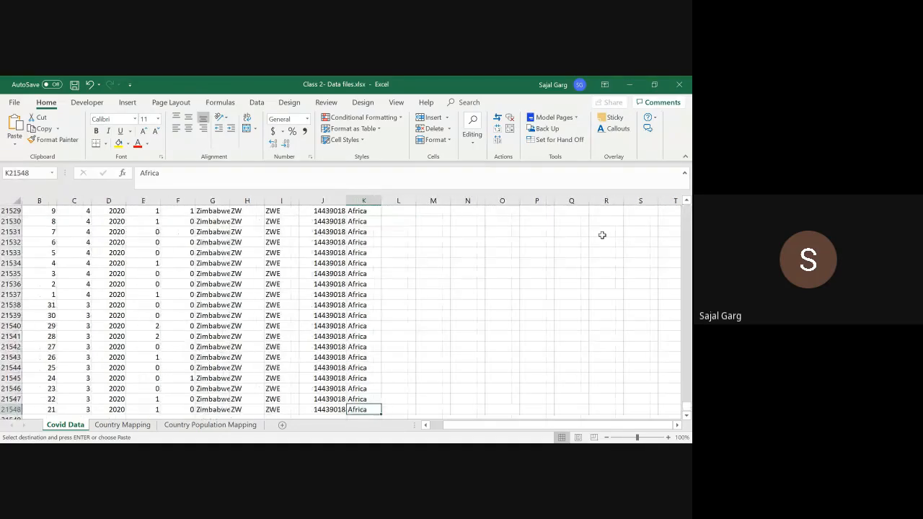
pyautogui.press('Right')
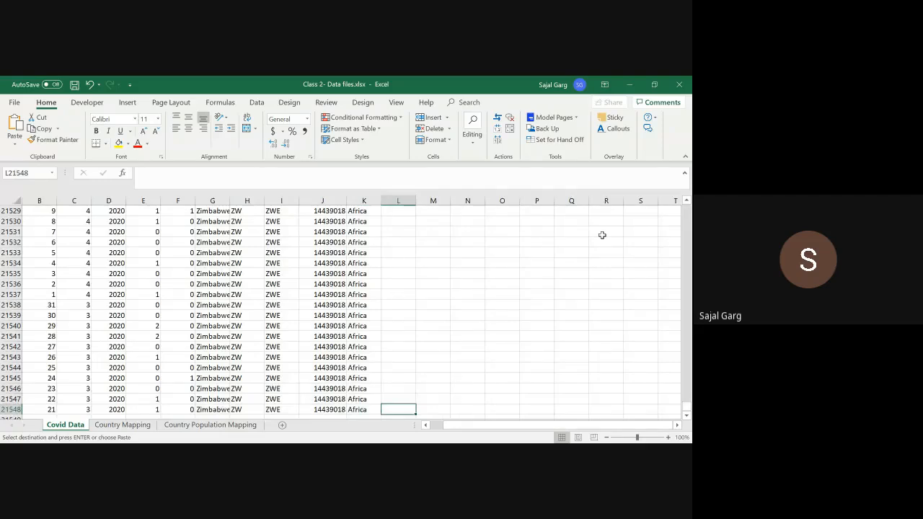
pyautogui.hotkey('ctrl', 'shift', 'Up')
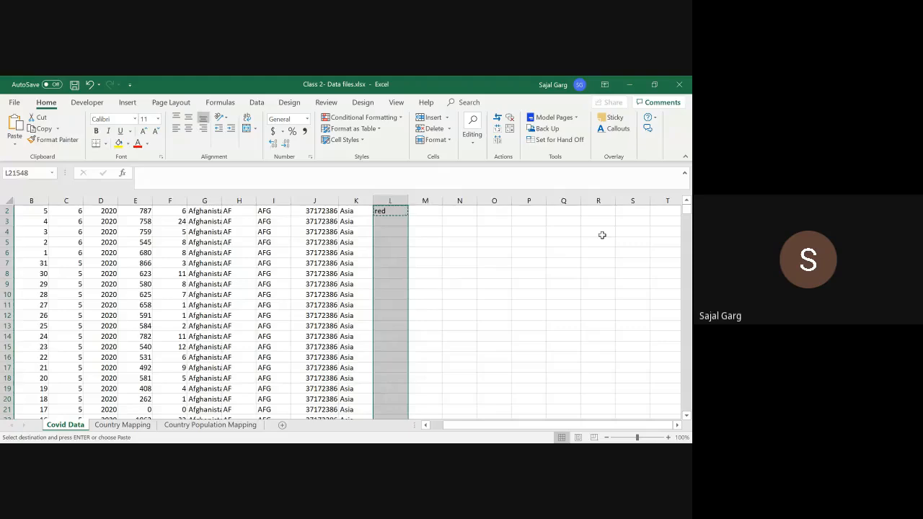
pyautogui.hotkey('ctrl', 'v')
pyautogui.press('Up')
pyautogui.hotkey('ctrl', 'Up')
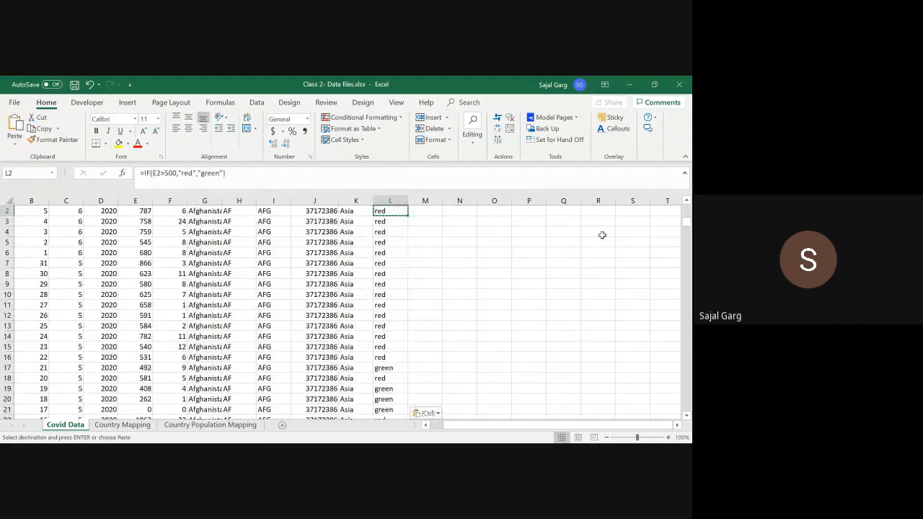
pyautogui.press('Down')
pyautogui.press('Up')
pyautogui.hotkey('ctrl', 'Down')
pyautogui.hotkey('ctrl', 'Up')
pyautogui.press('Down')
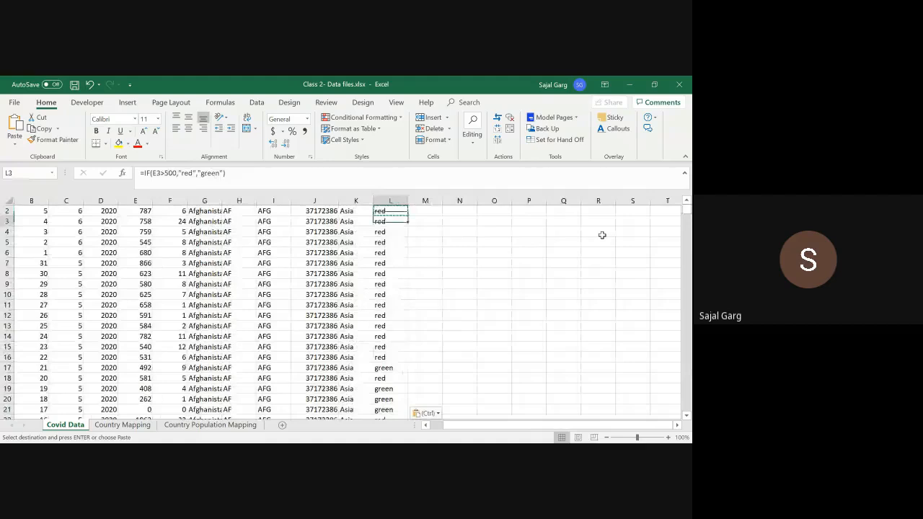
pyautogui.press('Up')
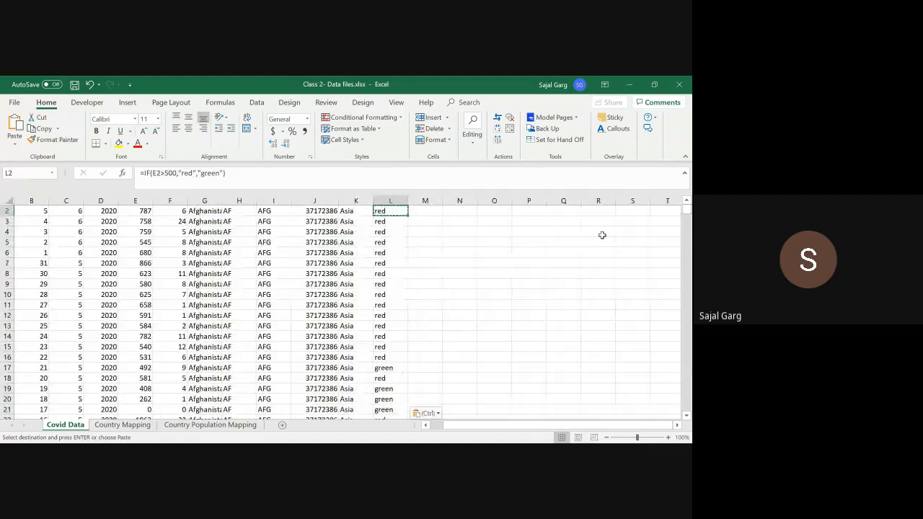
# Replace the formulas in L2:L21548 with their values and end at M2 with the copy selection cleared.
pyautogui.hotkey('ctrl', 'shift', 'Down')
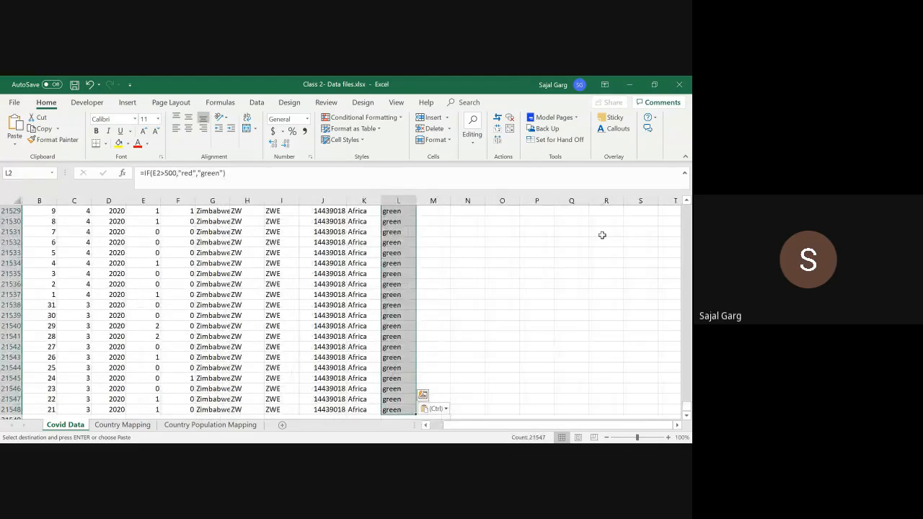
pyautogui.hotkey('ctrl', 'c')
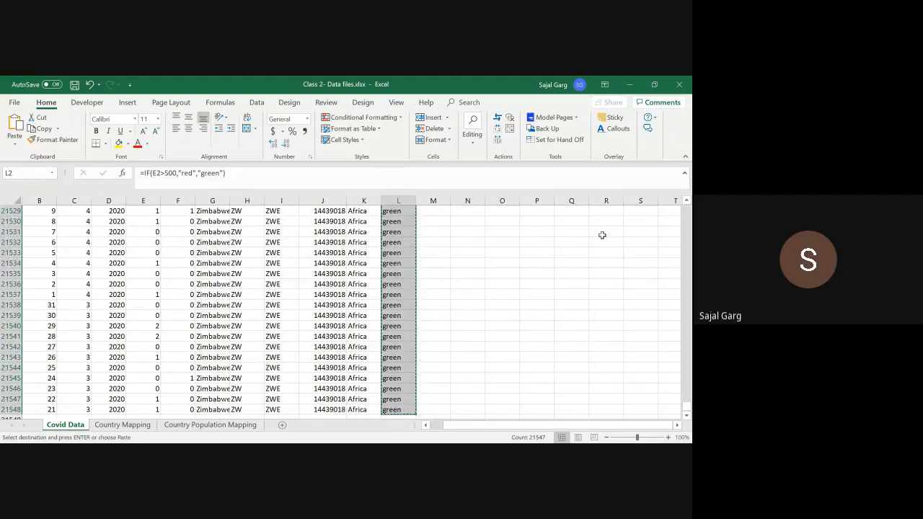
pyautogui.hotkey('ctrl', 'alt', 'v')
pyautogui.press('v')
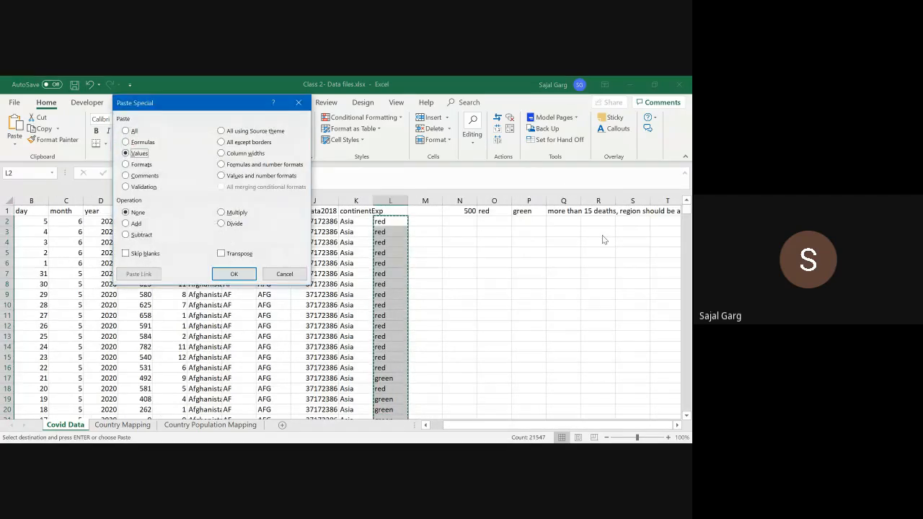
pyautogui.press('Return')
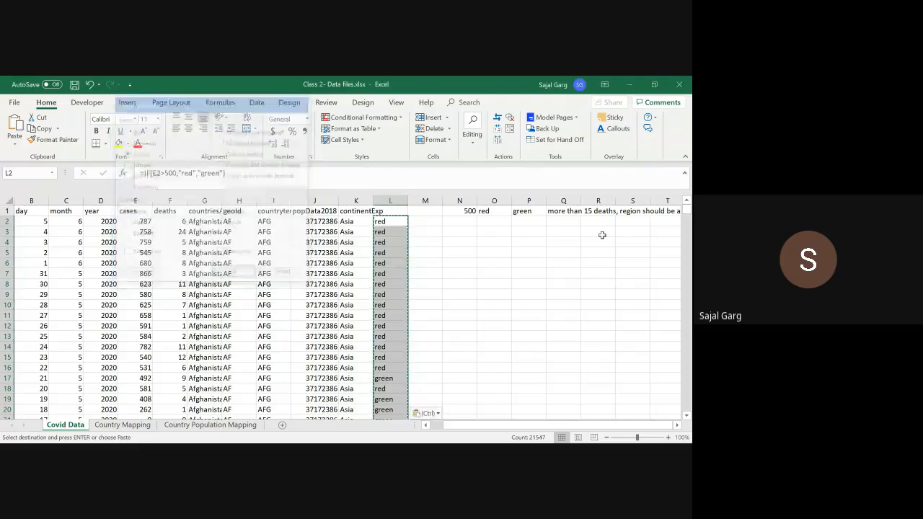
pyautogui.hotkey('alt', 'Tab')
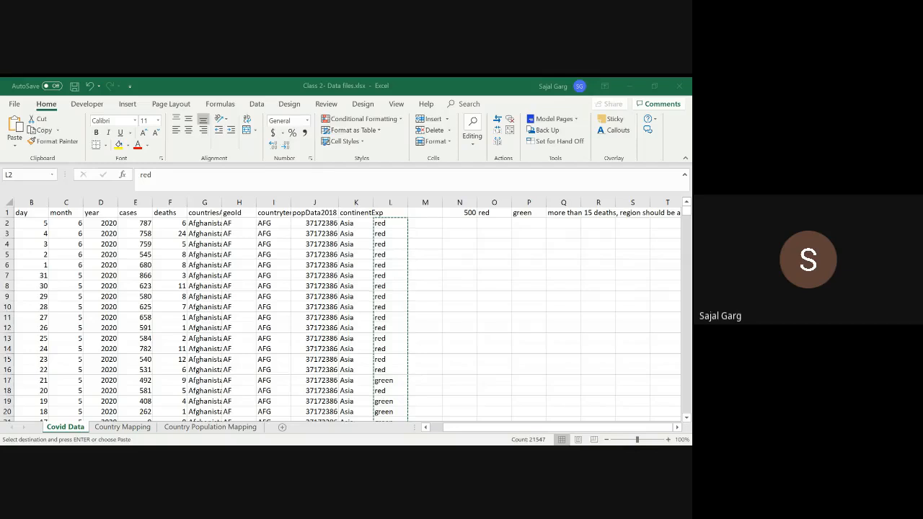
pyautogui.hotkey('alt', 'Tab')
pyautogui.press('Right')
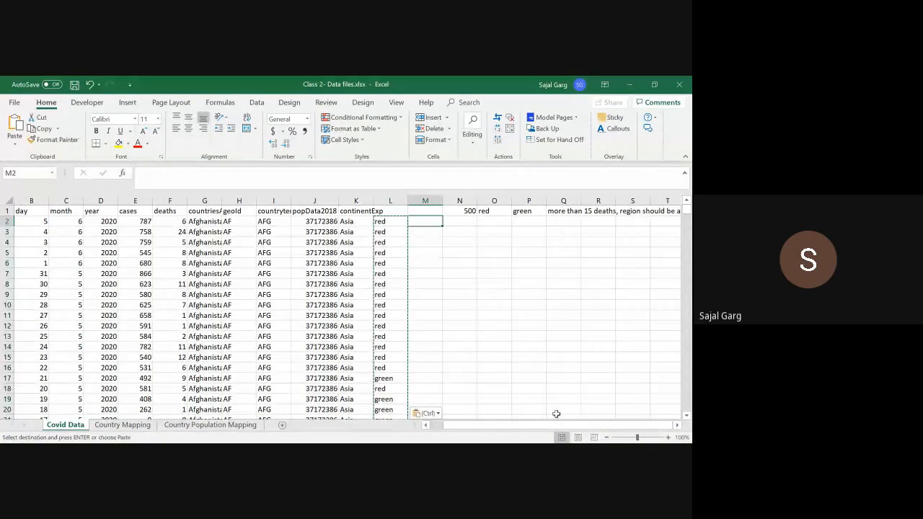
pyautogui.press('Escape')
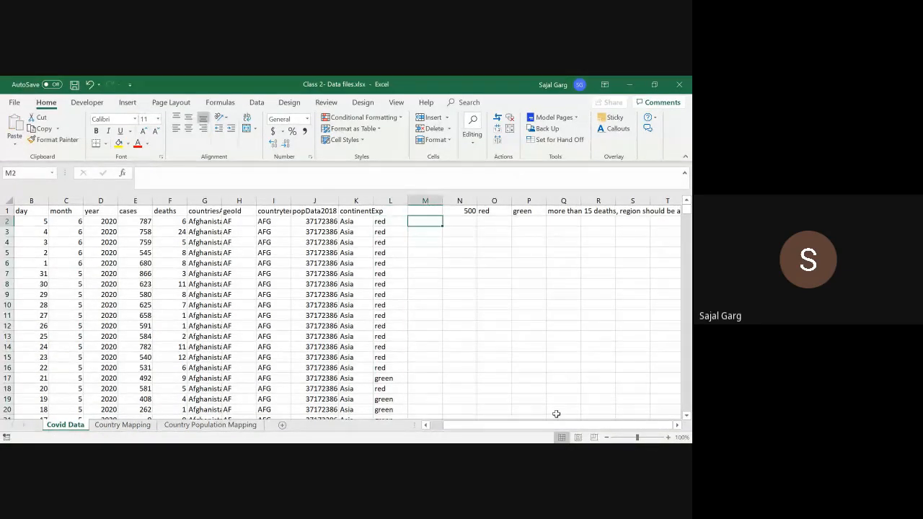
pyautogui.write('=FIELDVALUE')
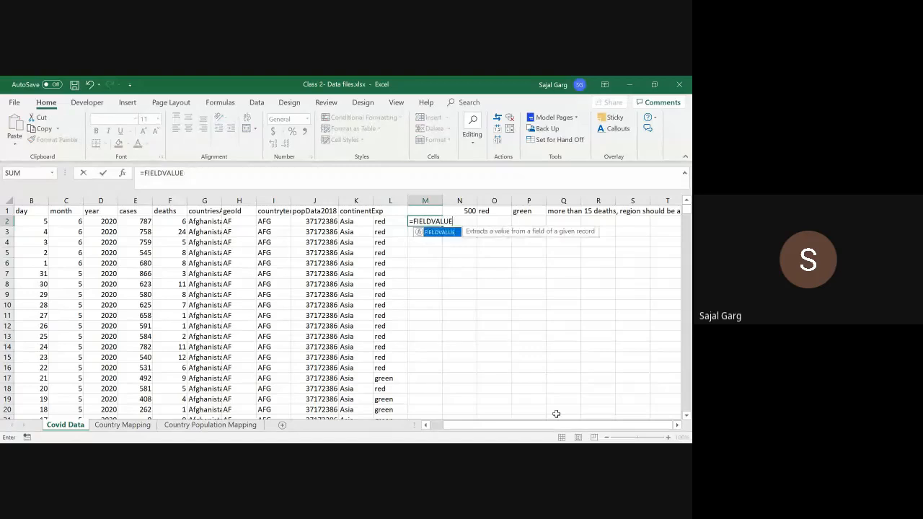
pyautogui.press('BackSpace')
pyautogui.press('BackSpace')
pyautogui.press('BackSpace')
pyautogui.press('BackSpace')
pyautogui.press('BackSpace')
pyautogui.press('BackSpace')
pyautogui.press('BackSpace')
pyautogui.press('BackSpace')
pyautogui.press('BackSpace')
pyautogui.press('BackSpace')
# Enter the formula =IF(F2>15,"Alert","Normal") in M2 to classify the row by its death count.
pyautogui.write('i')
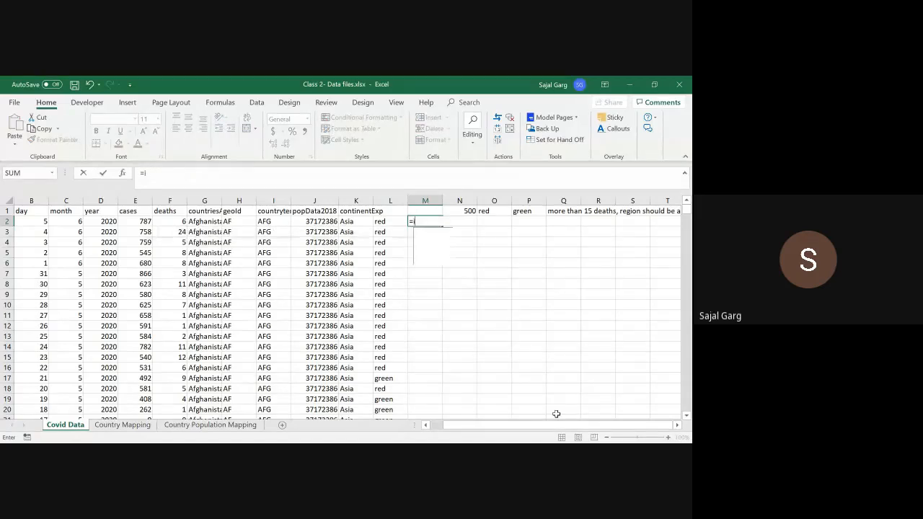
pyautogui.press('Tab')
pyautogui.press('Left')
pyautogui.press('Left')
pyautogui.press('Left')
pyautogui.press('Left')
pyautogui.press('Left')
pyautogui.press('Left')
pyautogui.press('Left')
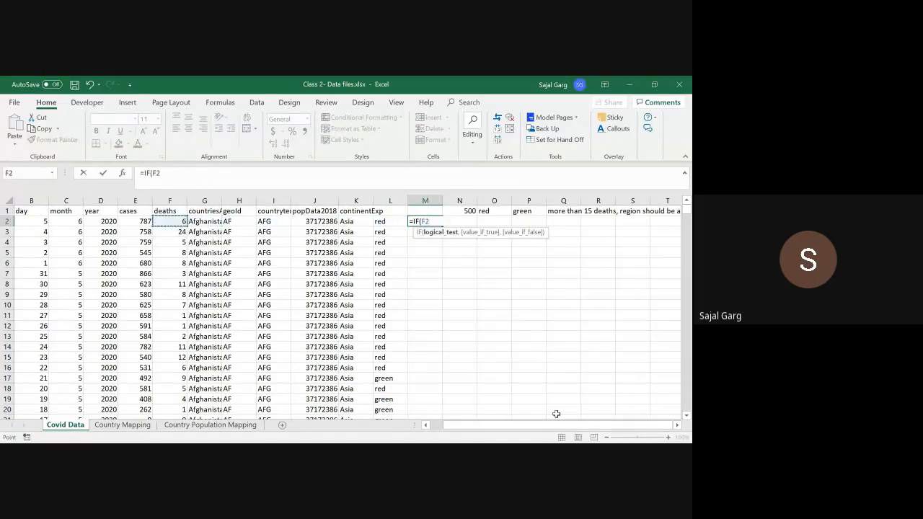
pyautogui.write('>15,"Alert')
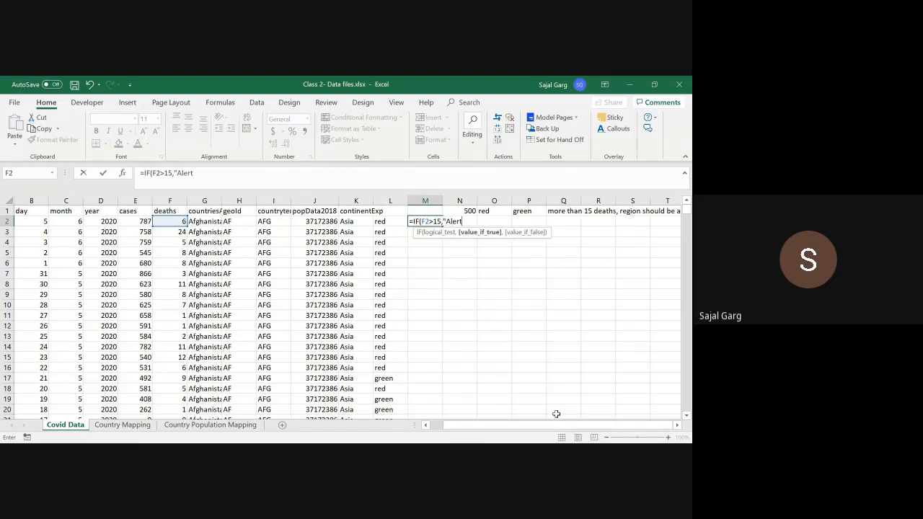
pyautogui.write('","N')
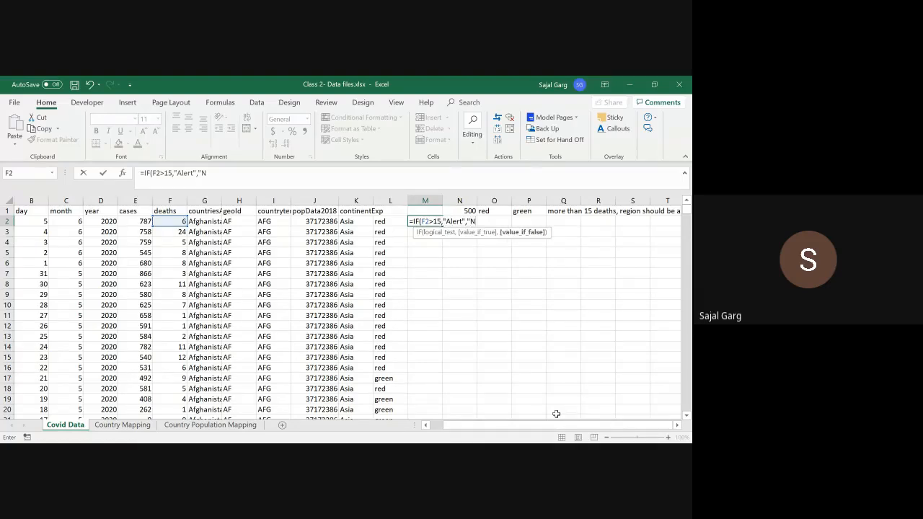
pyautogui.write('ormal")')
pyautogui.hotkey('ctrl', 'Return')
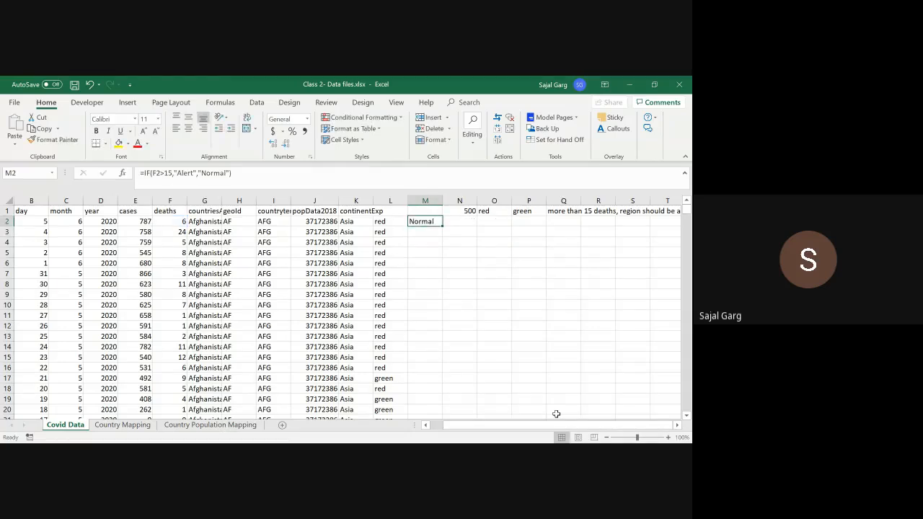
# Mark the last data row's cell in column M, M21548, with a yellow fill.
pyautogui.hotkey('alt', 'Tab')
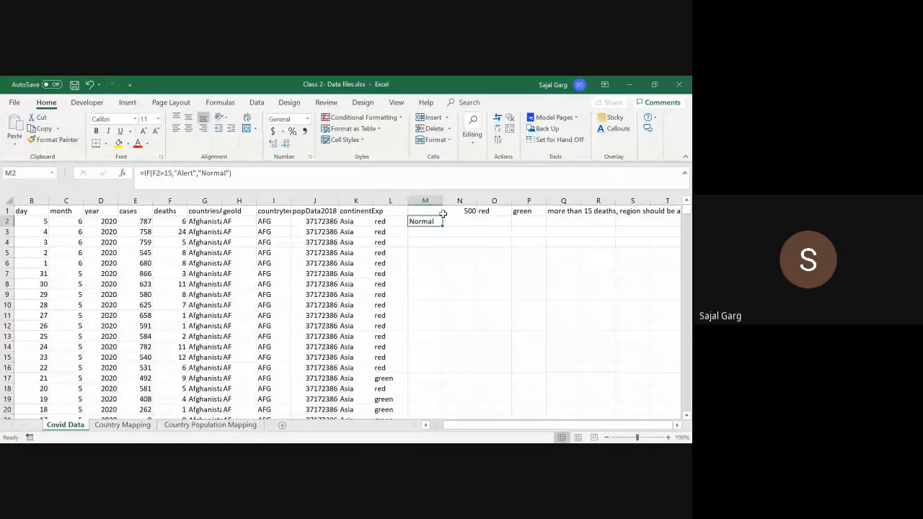
pyautogui.hotkey('ctrl', 'c')
pyautogui.press('Left')
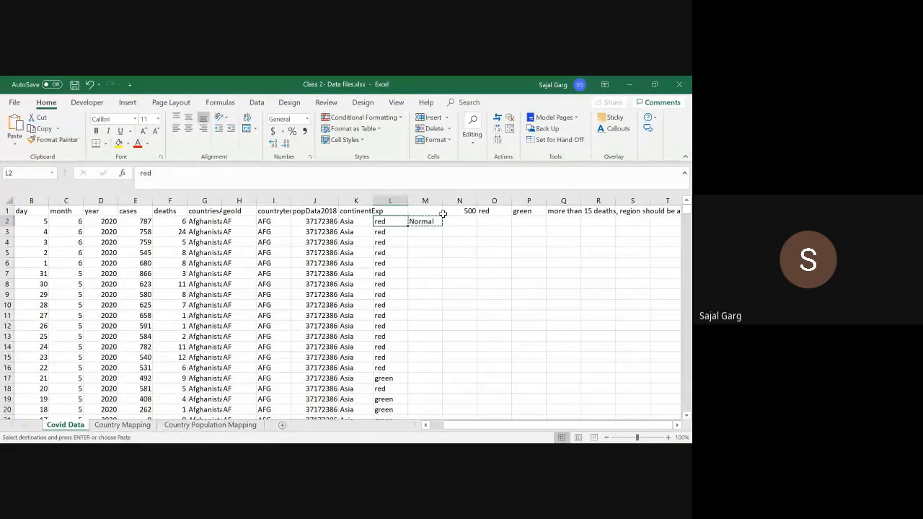
pyautogui.hotkey('ctrl', 'Down')
pyautogui.press('Right')
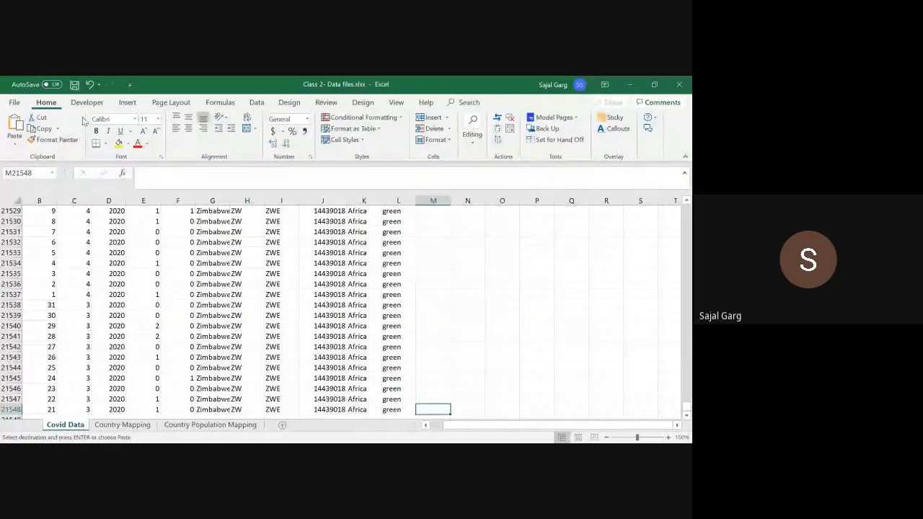
pyautogui.click(118, 143)
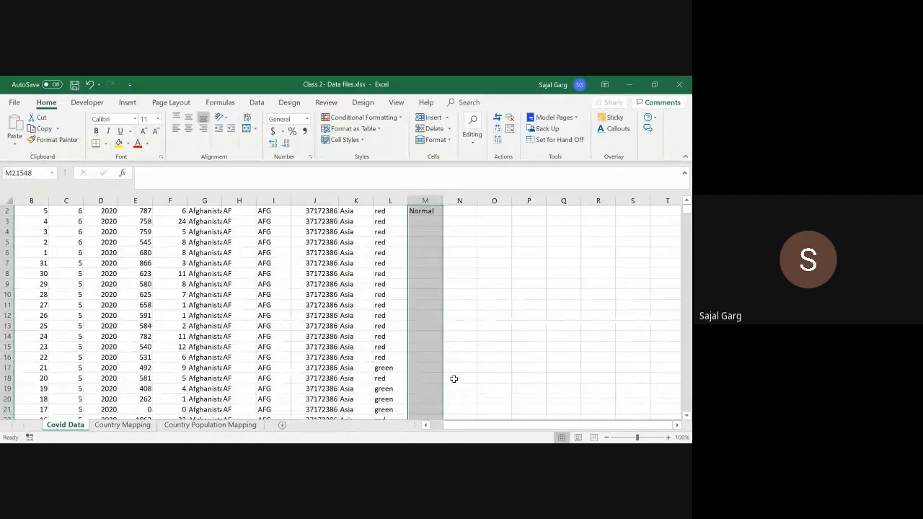
pyautogui.hotkey('alt', 'Tab')
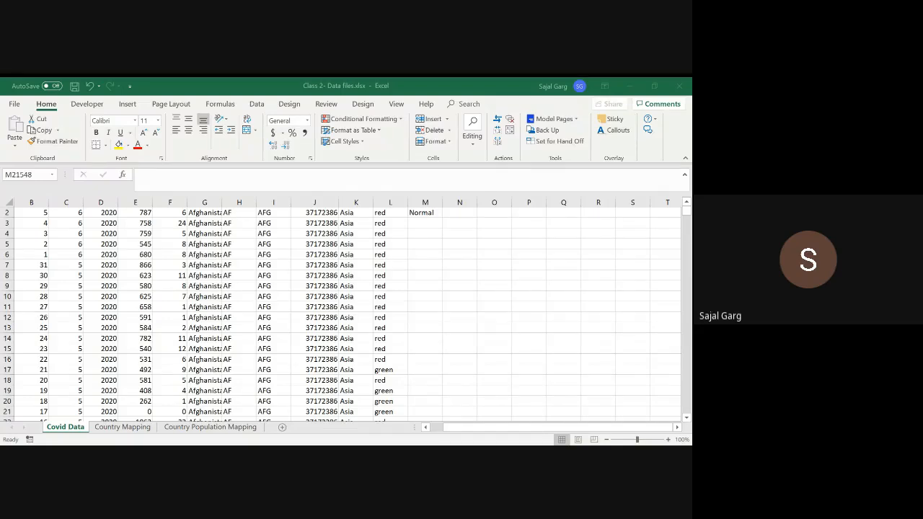
# Copy the IF formula from M2 down to M21548, using column L to find the last data row, and check M3.
pyautogui.click(424, 202)
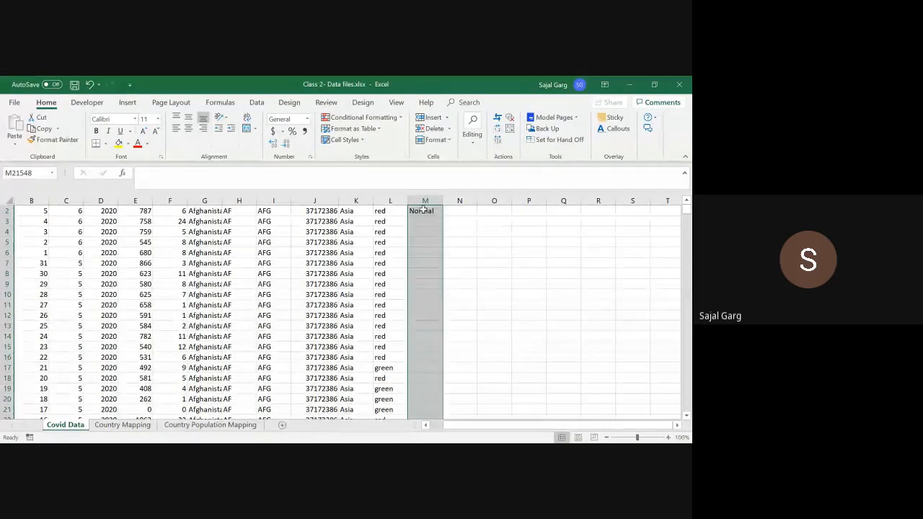
pyautogui.click(424, 211)
pyautogui.hotkey('ctrl', 'c')
pyautogui.press('Left')
pyautogui.hotkey('ctrl', 'Down')
pyautogui.press('Right')
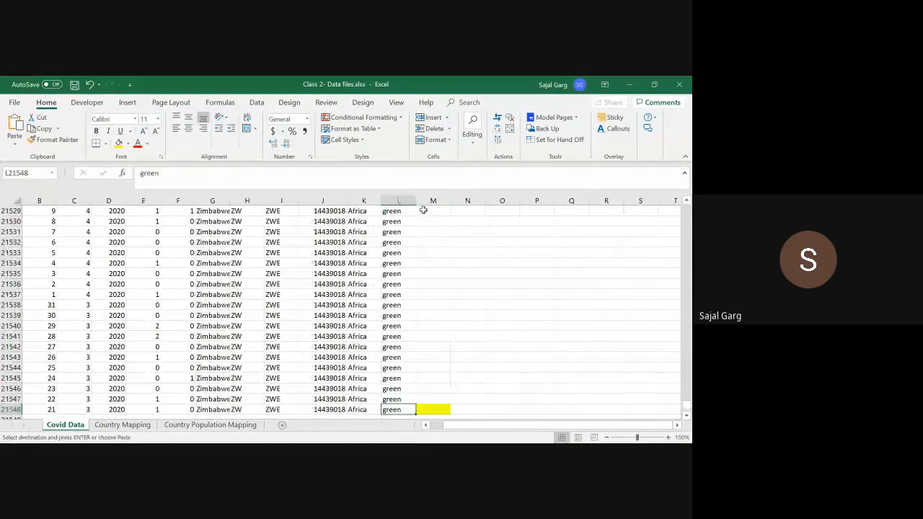
pyautogui.hotkey('ctrl', 'shift', 'Up')
pyautogui.hotkey('ctrl', 'v')
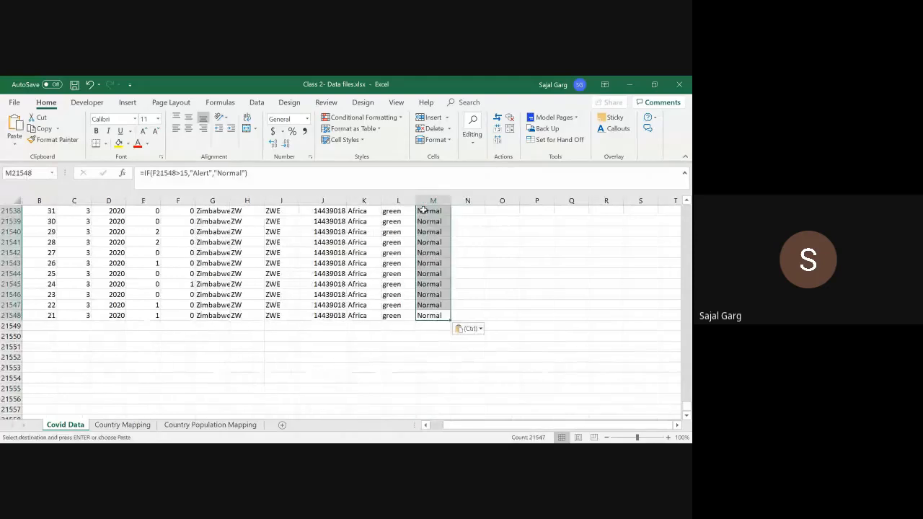
pyautogui.press('Escape')
pyautogui.hotkey('ctrl', 'Up')
pyautogui.press('Down')
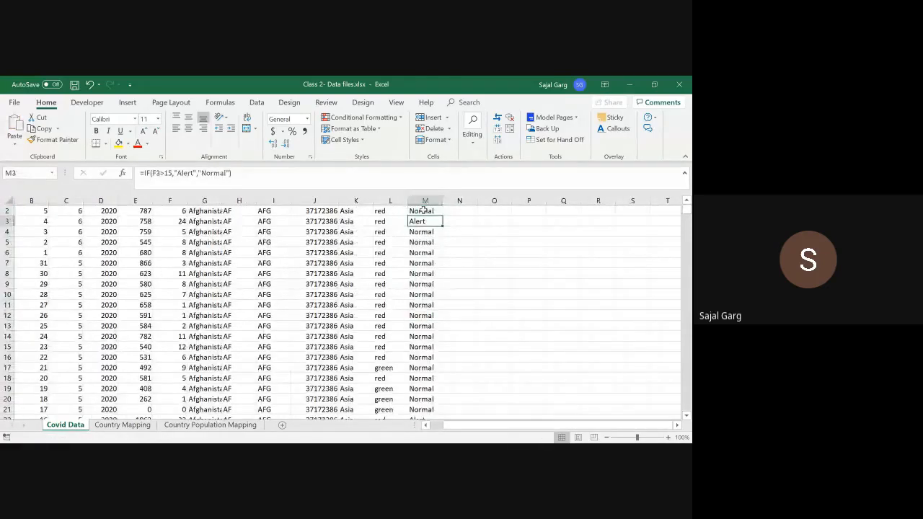
pyautogui.hotkey('alt', 'Tab')
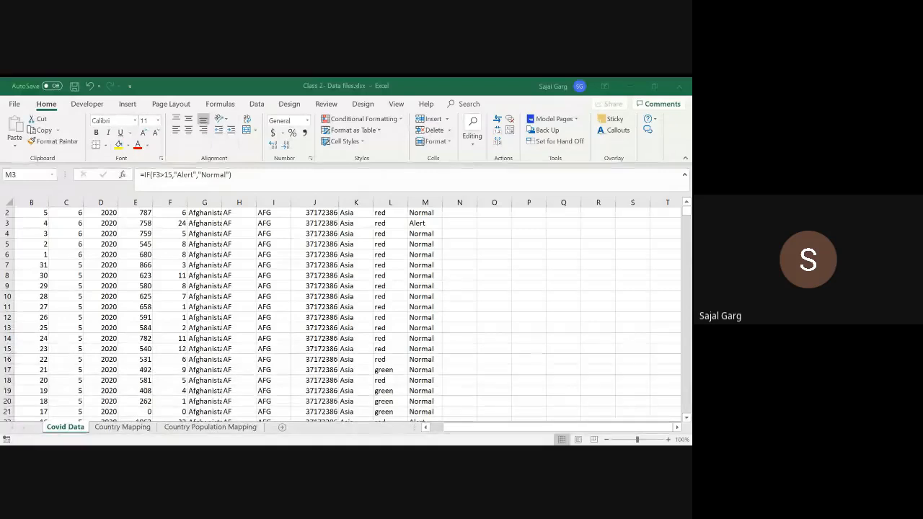
# Replace the Alert/Normal formulas in M2:M21548 with their values.
pyautogui.click(424, 212)
pyautogui.hotkey('ctrl', 'shift', 'Down')
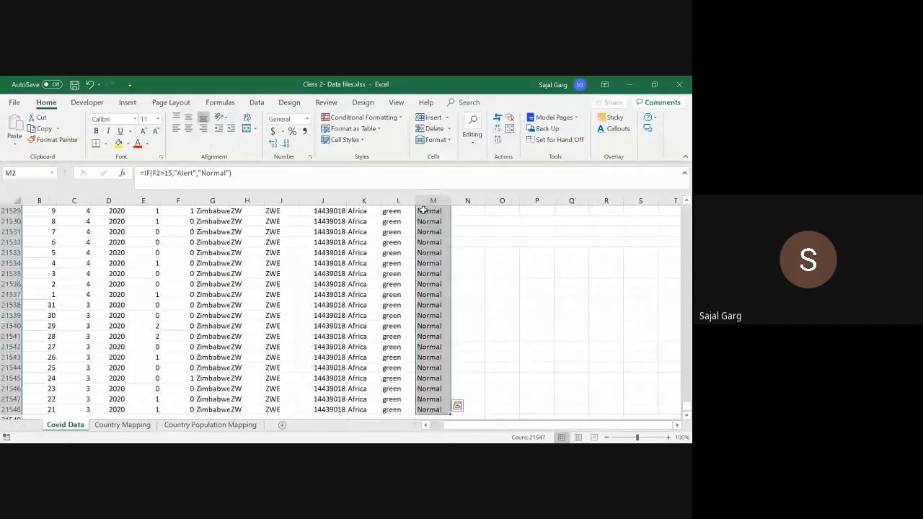
pyautogui.hotkey('ctrl', 'c')
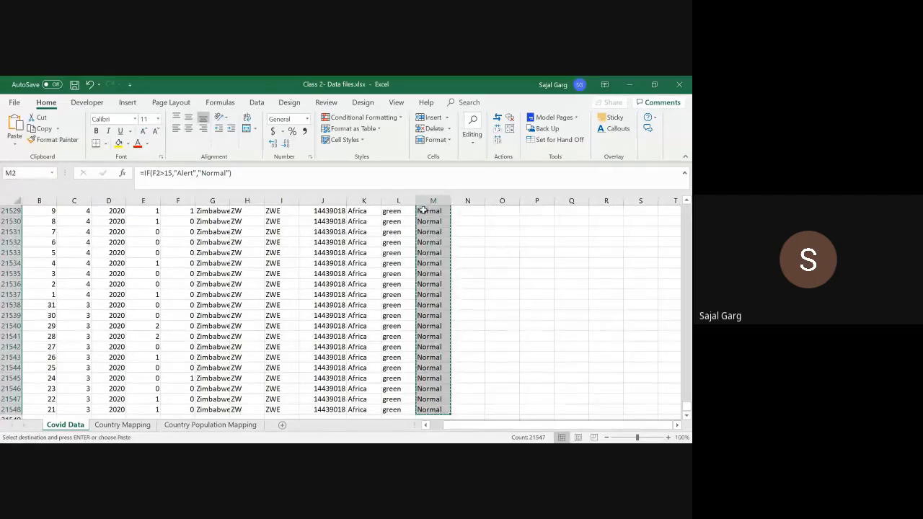
pyautogui.hotkey('ctrl', 'alt', 'v')
pyautogui.press('v')
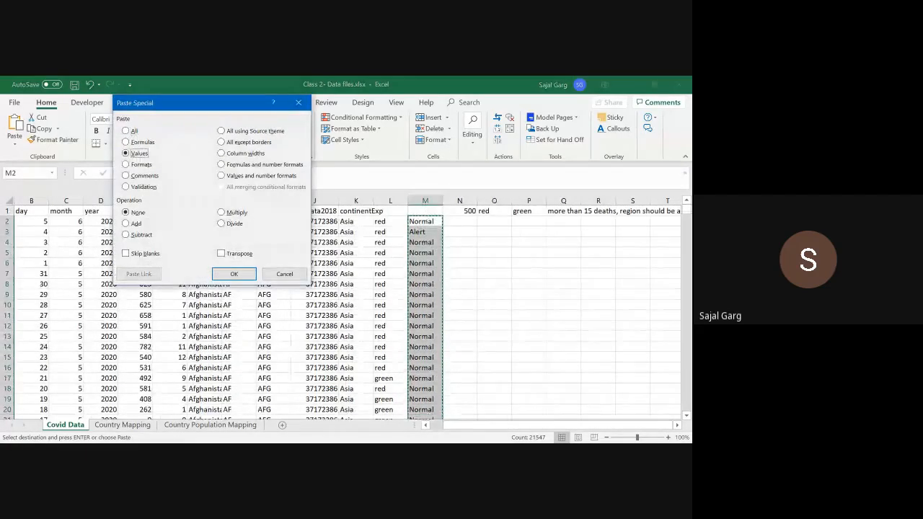
pyautogui.press('Return')
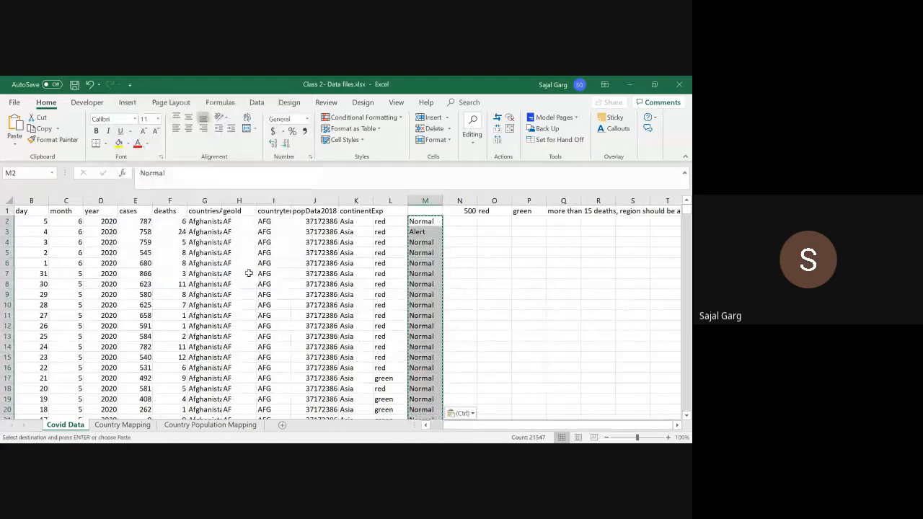
pyautogui.hotkey('alt', 'Tab')
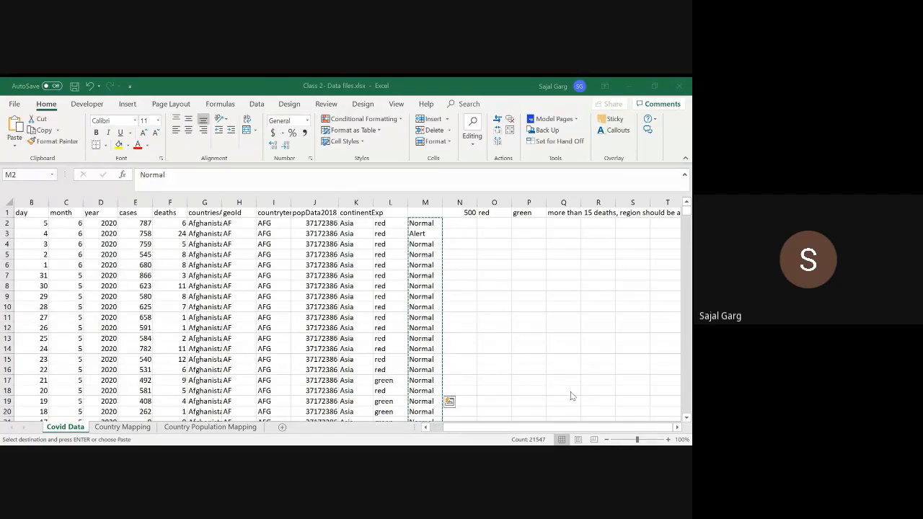
pyautogui.hotkey('ctrl', 'v')
# Fit the Country and Continent columns on the Country Mapping sheet to the width of their contents.
pyautogui.click(353, 202)
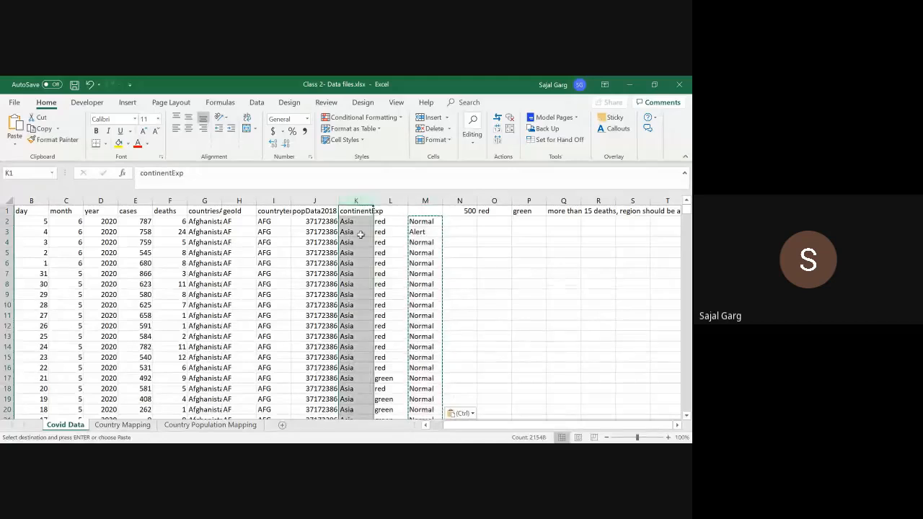
pyautogui.click(122, 425)
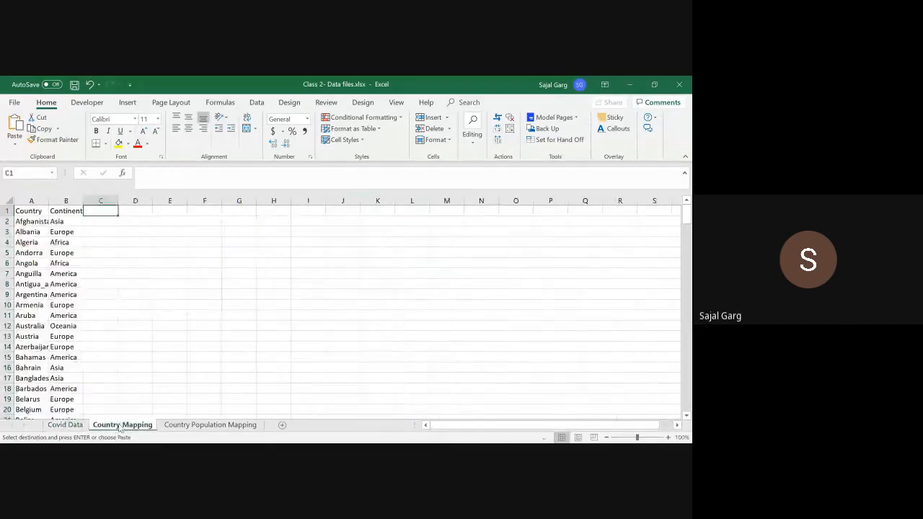
pyautogui.doubleClick(48, 201)
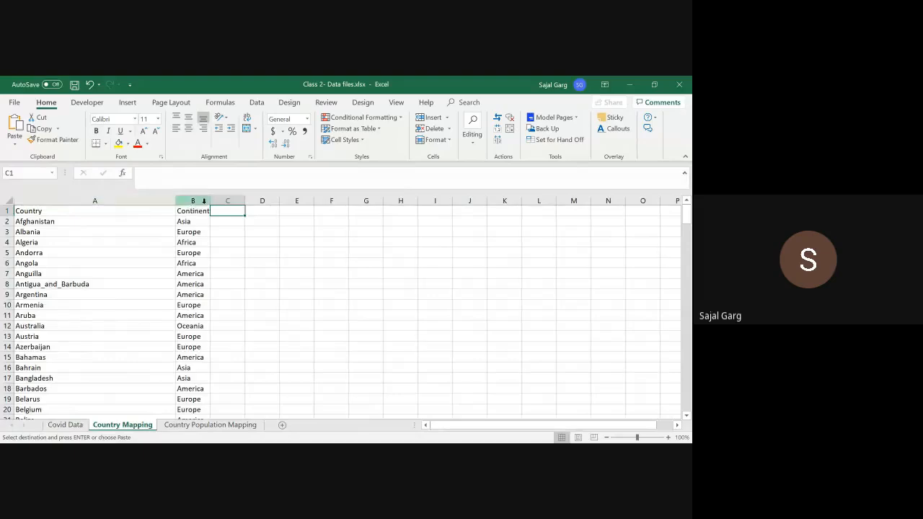
pyautogui.doubleClick(210, 201)
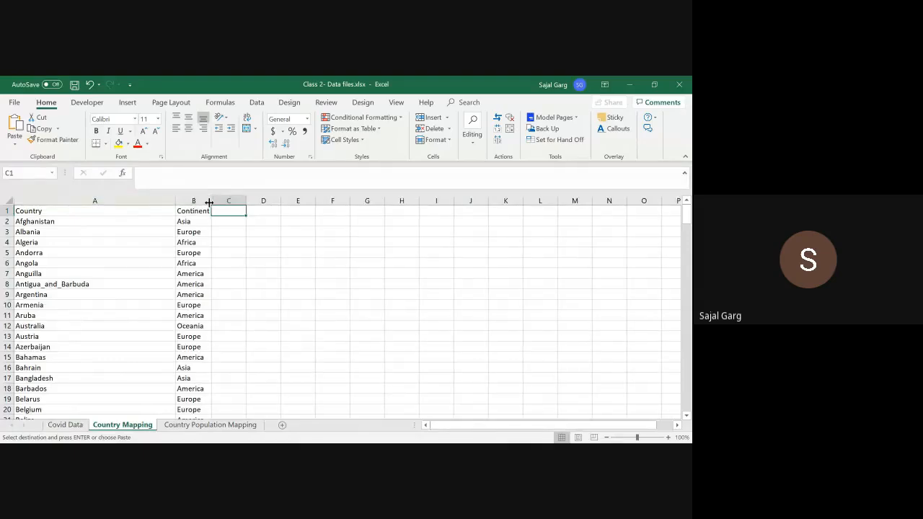
# Clear the continent values in column K of Covid Data from K2 to the last data row, keeping the header.
pyautogui.click(72, 427)
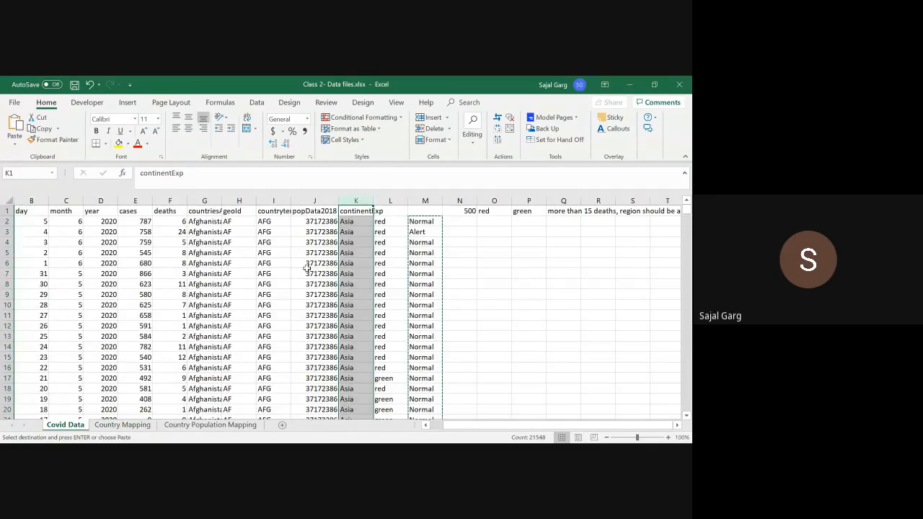
pyautogui.click(360, 222)
pyautogui.hotkey('ctrl', 'shift', 'Down')
pyautogui.press('Delete')
pyautogui.press('Up')
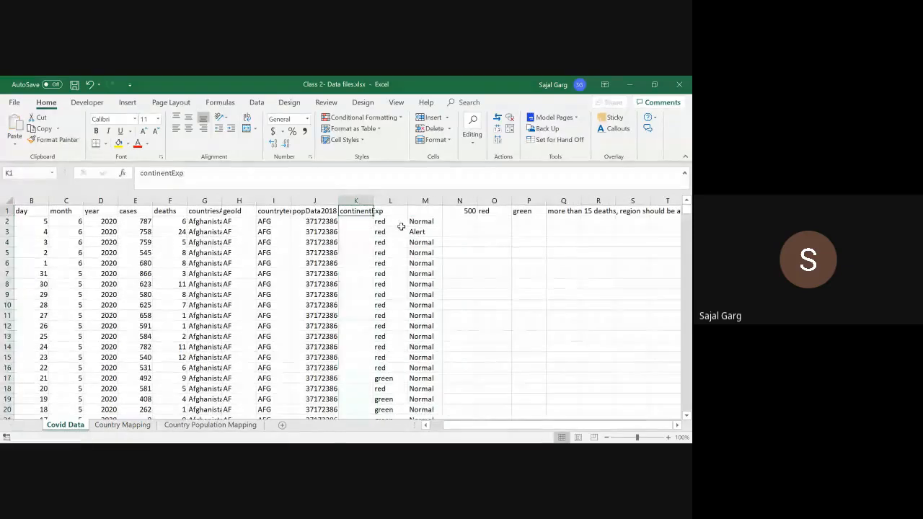
# Review the country in G2 and the country-to-continent table on the Country Mapping sheet, ending at K2 of Covid Data.
pyautogui.press('Down')
pyautogui.press('Left')
pyautogui.press('Left')
pyautogui.press('Left')
pyautogui.press('Left')
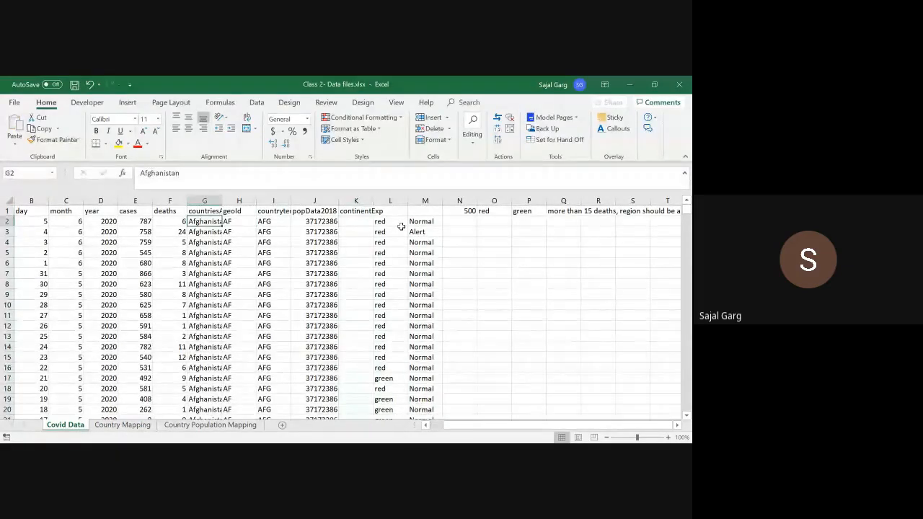
pyautogui.press('Right')
pyautogui.press('Right')
pyautogui.press('Right')
pyautogui.press('Right')
pyautogui.hotkey('ctrl', 'pagedown')
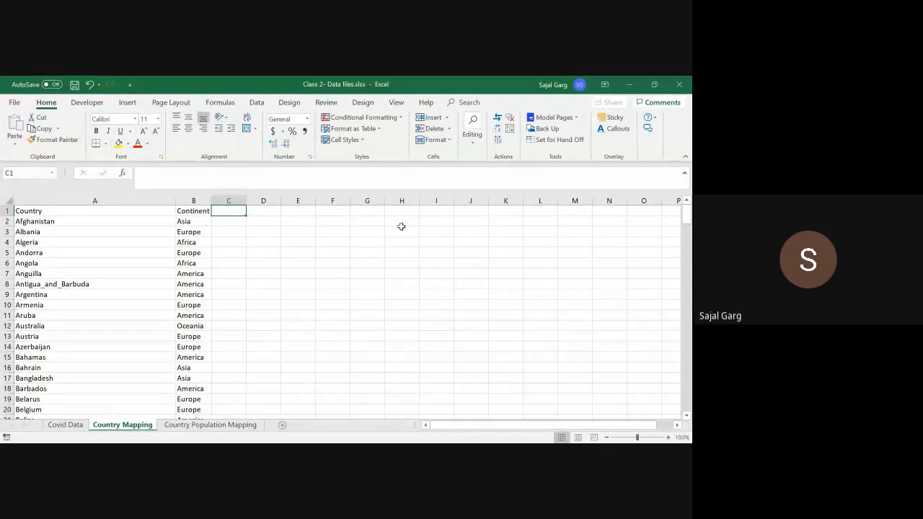
pyautogui.hotkey('ctrl', 'pageup')
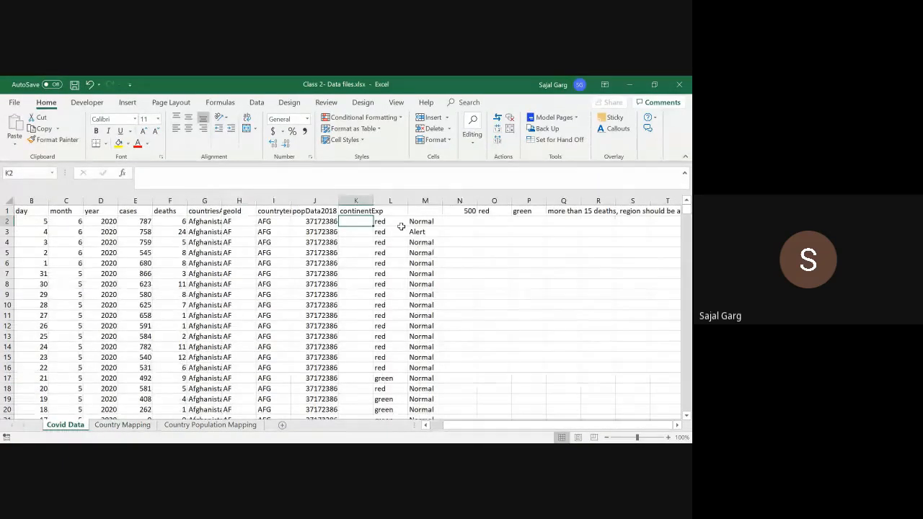
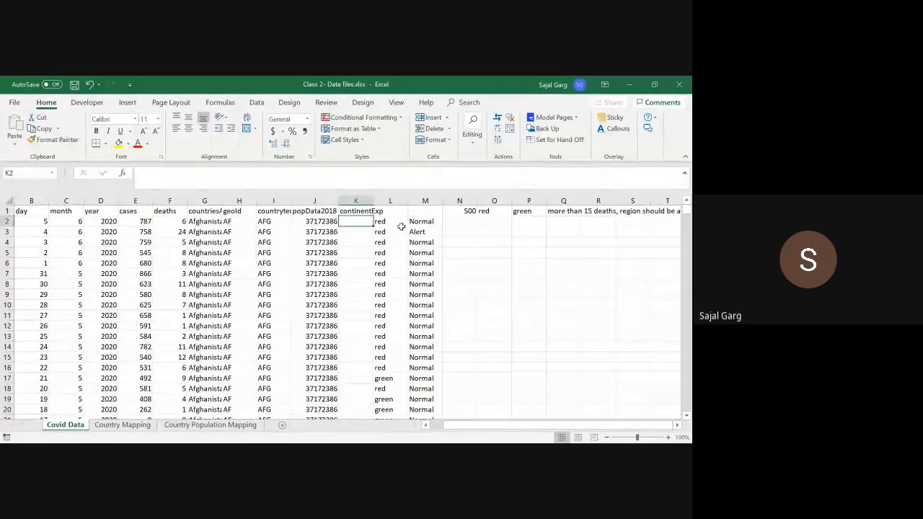
# Enter the formula =VLOOKUP(G2,'Country Mapping'!$A$2:$B$211,2,0) in K2 of Covid Data to look up the row's continent.
pyautogui.write('=vlo')
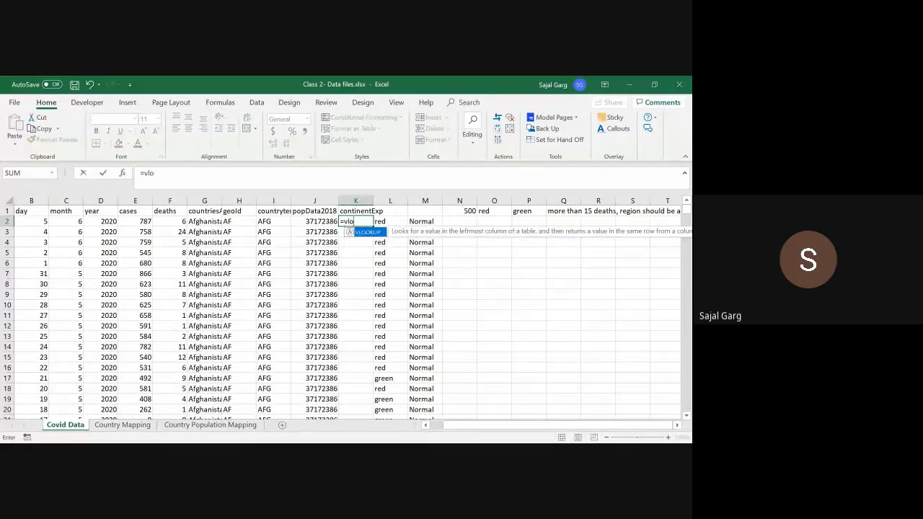
pyautogui.press('Tab')
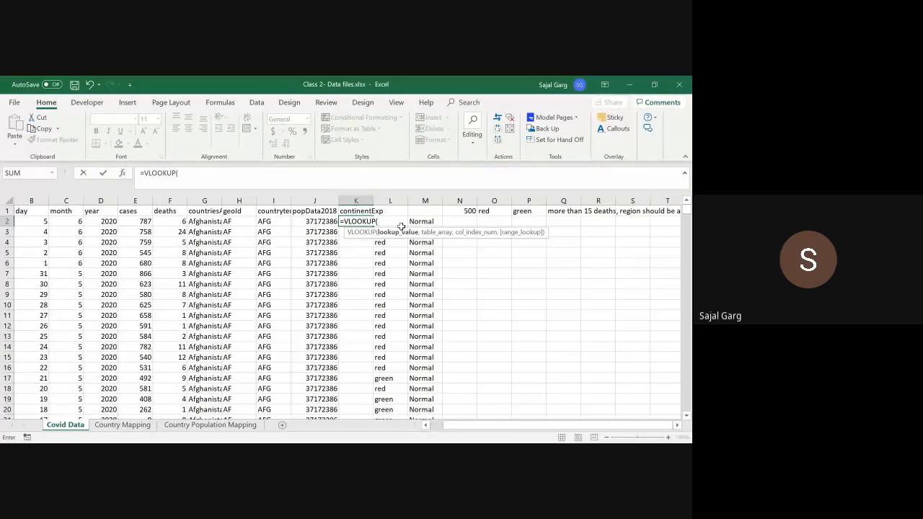
pyautogui.press('Left')
pyautogui.press('Left')
pyautogui.press('Left')
pyautogui.press('Left')
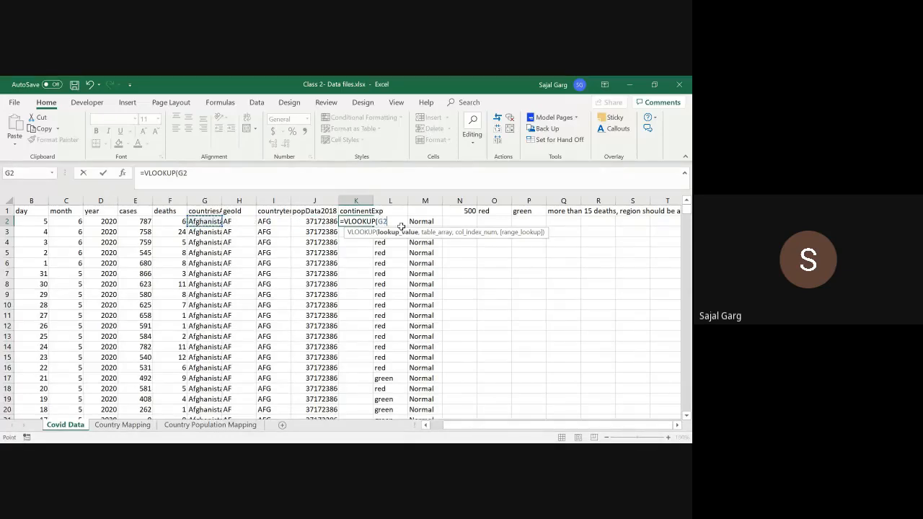
pyautogui.write(',')
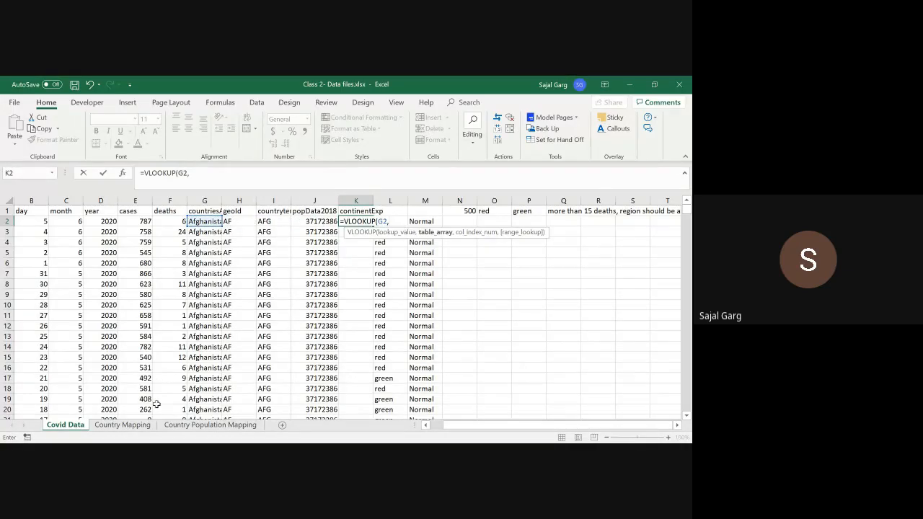
pyautogui.click(123, 425)
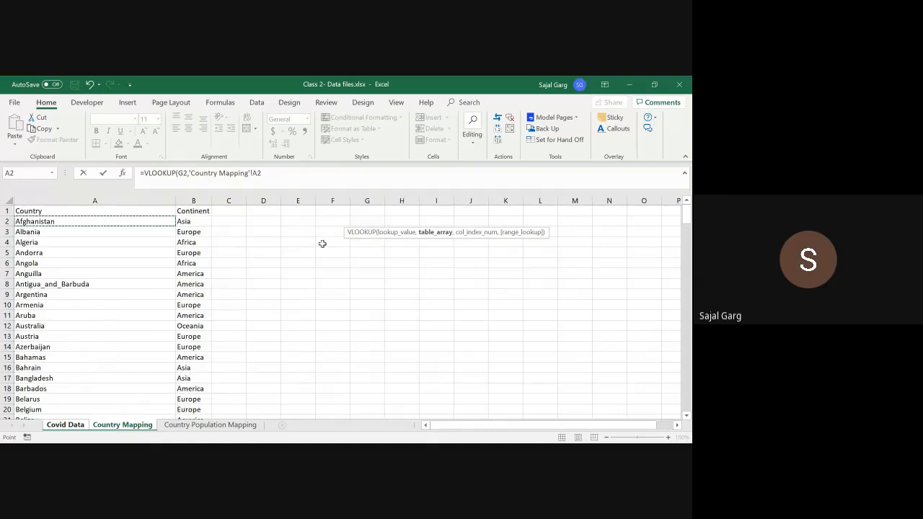
pyautogui.press('Down')
pyautogui.hotkey('shift', 'Right')
pyautogui.hotkey('ctrl', 'shift', 'Down')
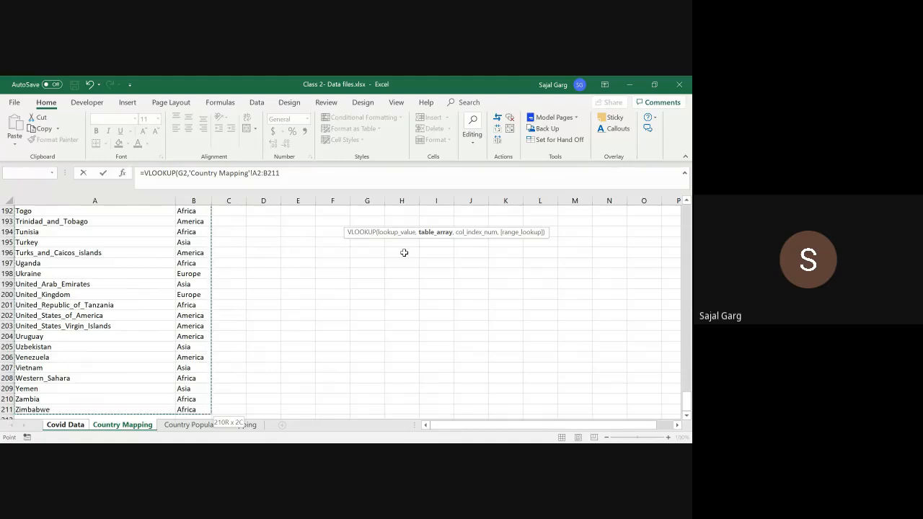
pyautogui.press('F4')
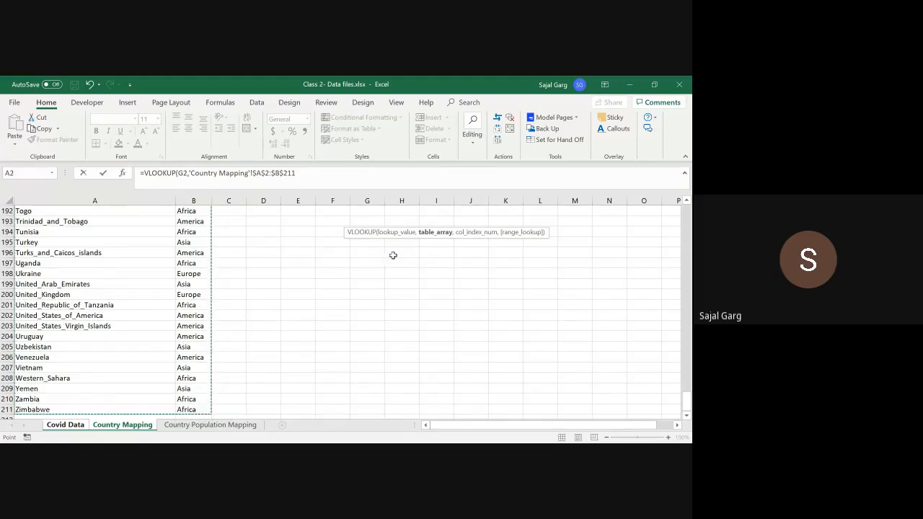
pyautogui.click(300, 174)
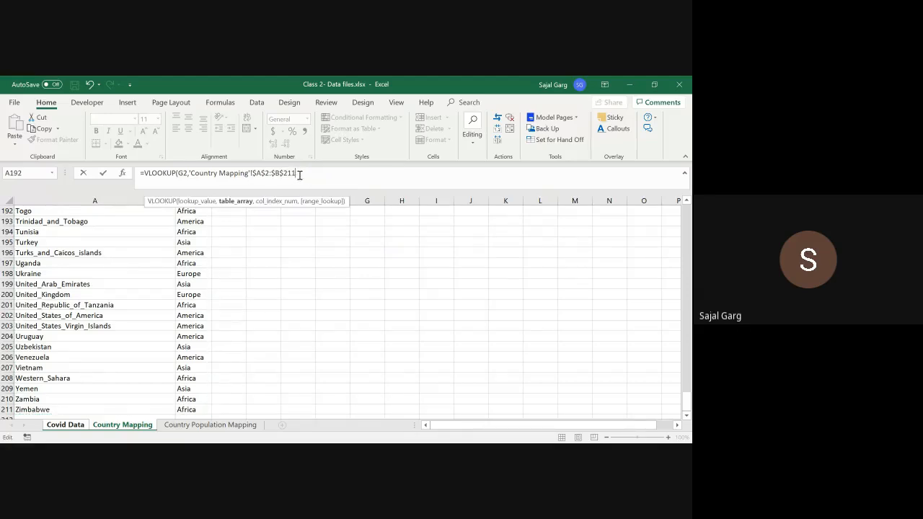
pyautogui.write(',2,0)')
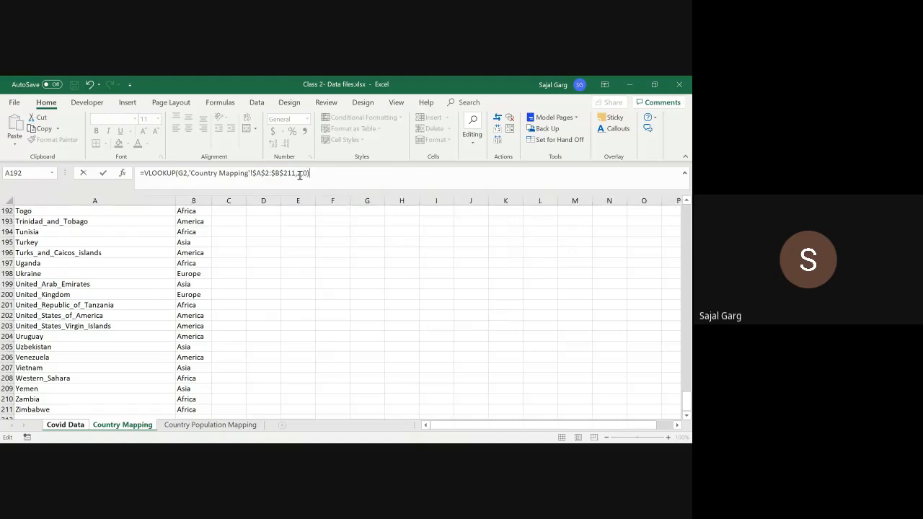
pyautogui.press('Return')
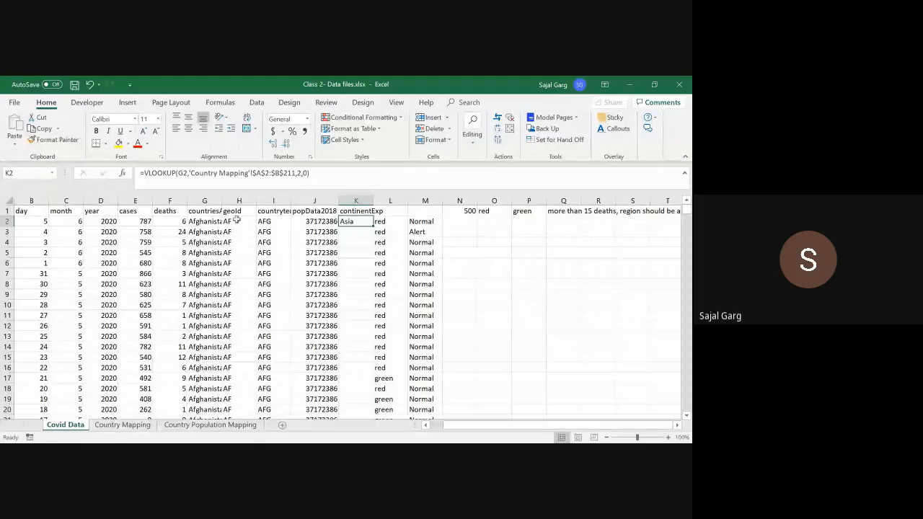
# Compare the absolute table range $A$2:$B$211 in K2's VLOOKUP with the country table on the Country Mapping sheet, ending at its A2.
pyautogui.click(121, 425)
pyautogui.scroll(12, 209, 256)
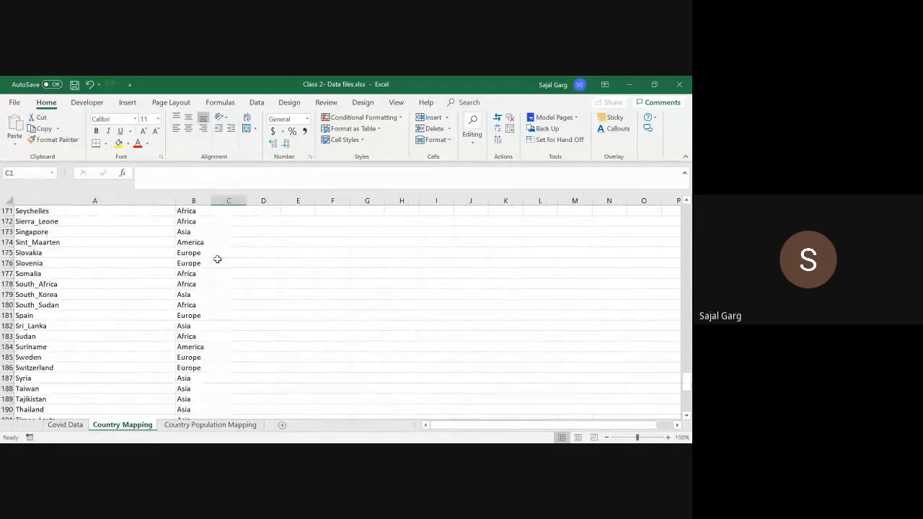
pyautogui.scroll(20, 205, 253)
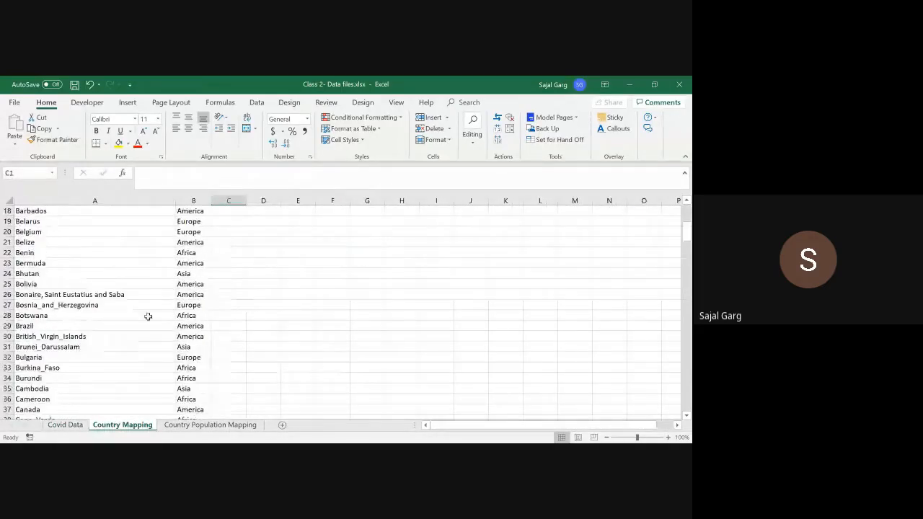
pyautogui.click(79, 428)
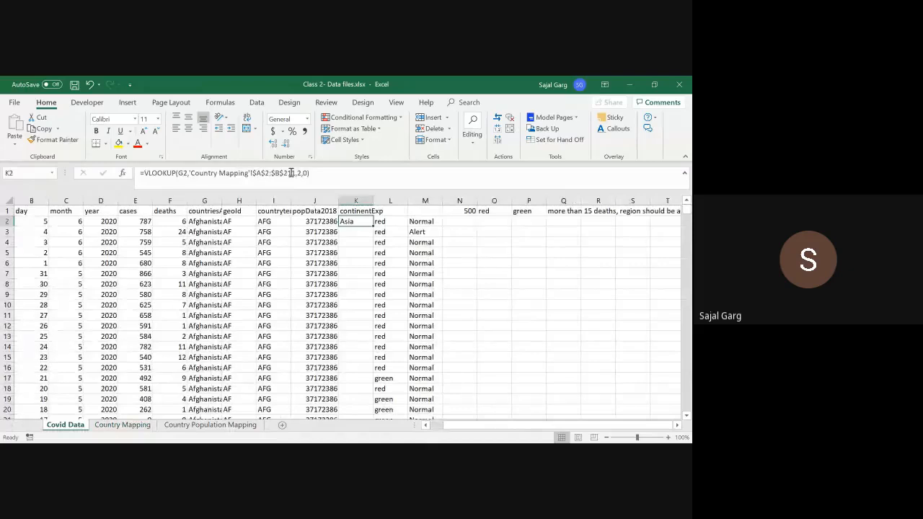
pyautogui.moveTo(292, 173); pyautogui.dragTo(254, 174)
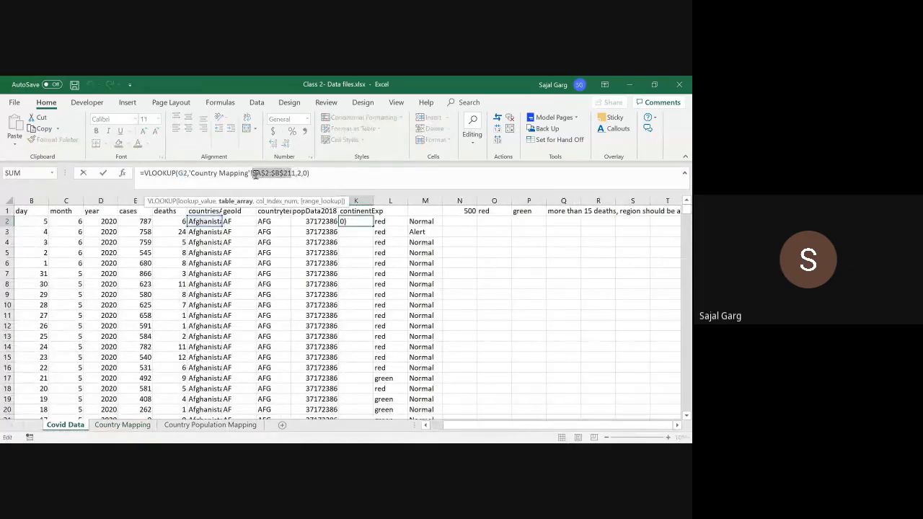
pyautogui.click(257, 174)
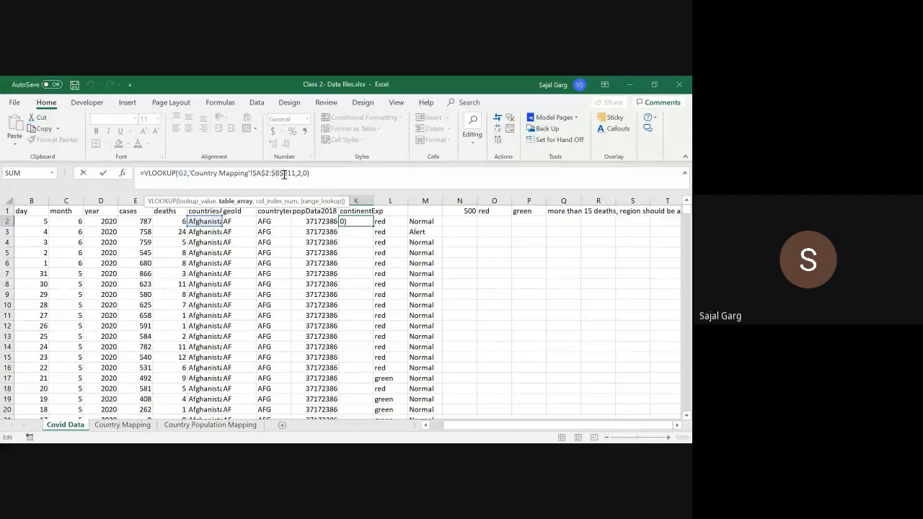
pyautogui.click(284, 174)
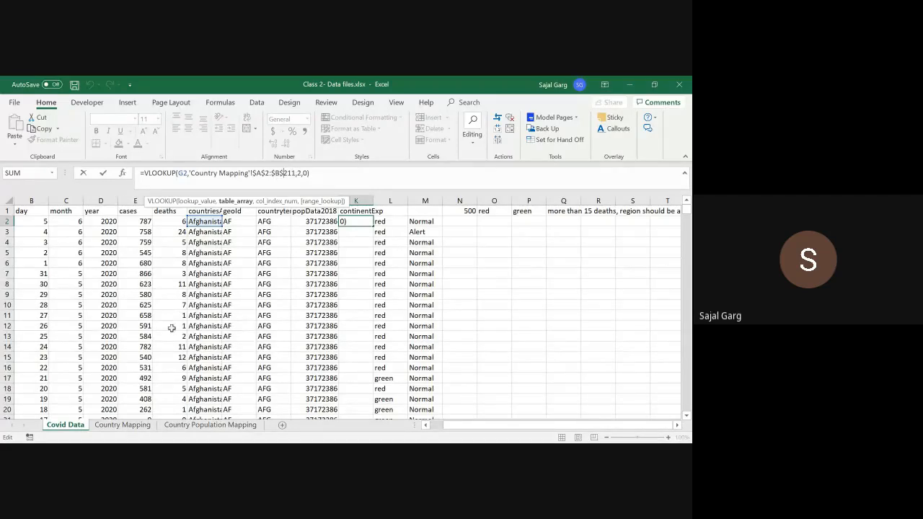
pyautogui.press('Return')
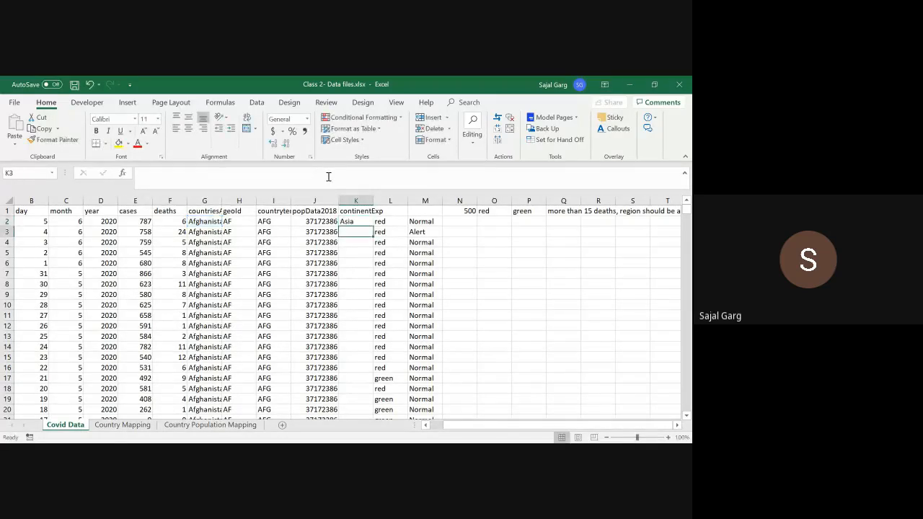
pyautogui.press('Up')
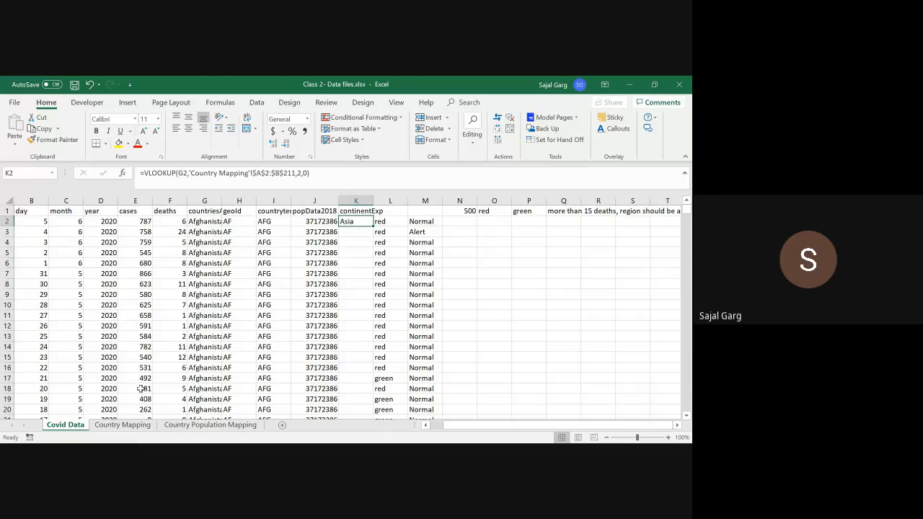
pyautogui.click(123, 426)
pyautogui.scroll(6, 31, 233)
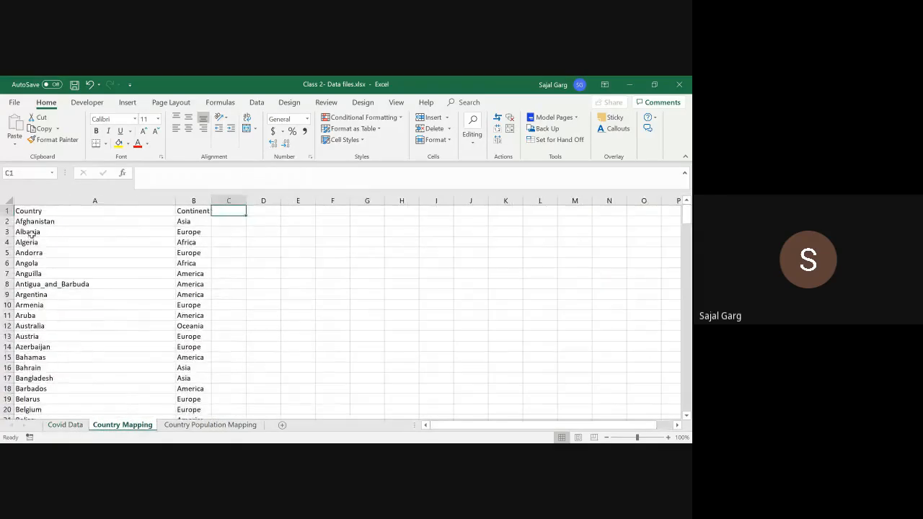
pyautogui.click(69, 224)
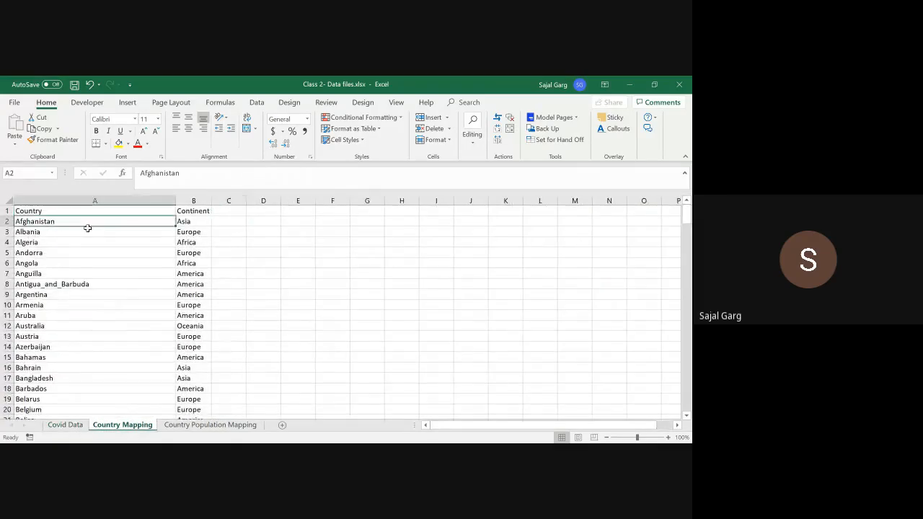
# Copy the VLOOKUP formula with the absolute table range from K2 of Covid Data down to K551.
pyautogui.click(65, 425)
pyautogui.hotkey('ctrl', 'c')
pyautogui.press('Left')
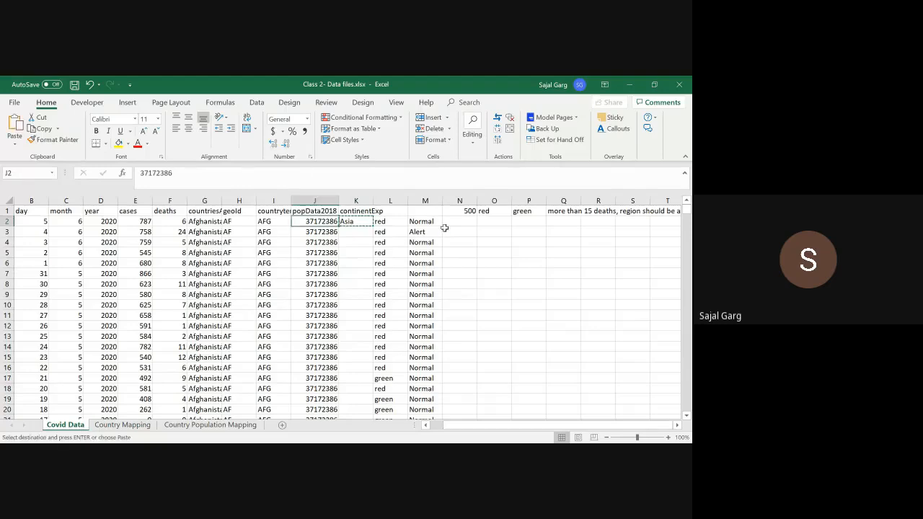
pyautogui.hotkey('ctrl', 'Down')
pyautogui.press('Right')
pyautogui.hotkey('ctrl', 'shift', 'Up')
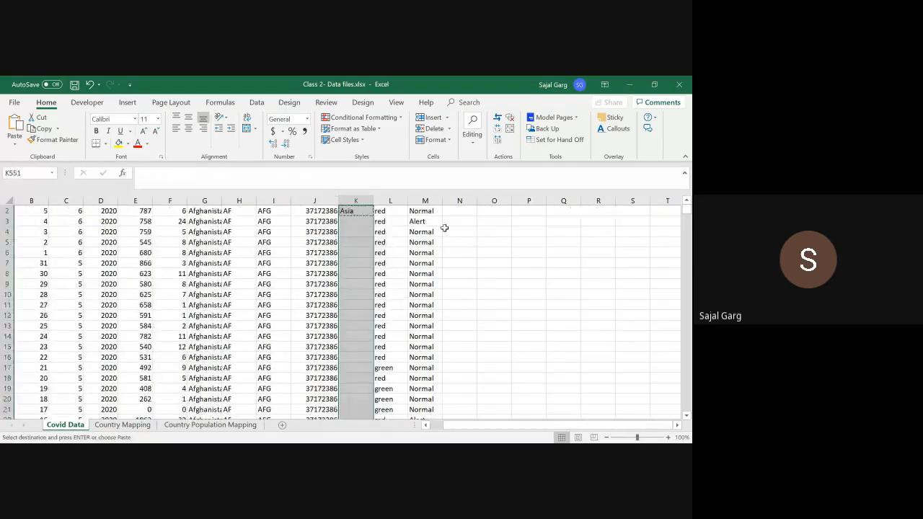
pyautogui.press('Return')
pyautogui.hotkey('ctrl', 'Up')
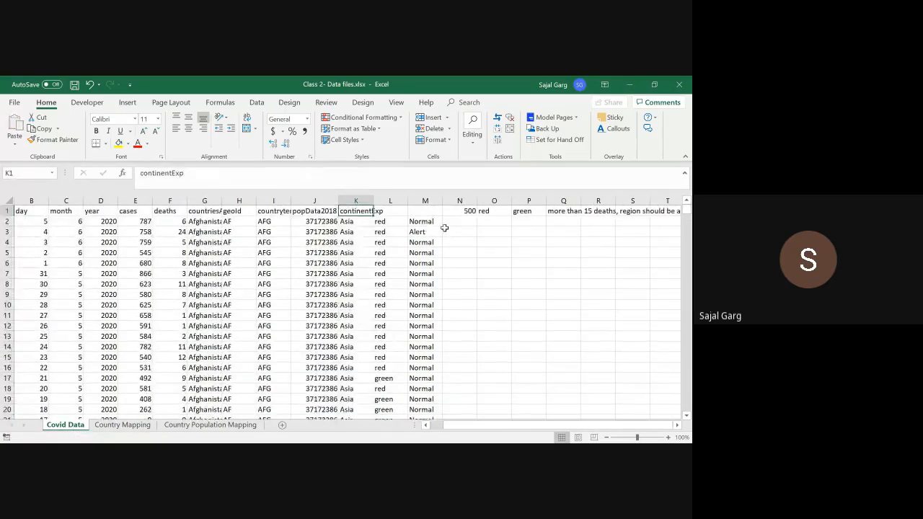
# Examine how the lookup cell and the absolute table range behave in the copied formulas from K2 down to K14.
pyautogui.press('Down')
pyautogui.press('Down')
pyautogui.press('Down')
pyautogui.press('Down')
pyautogui.press('Down')
pyautogui.press('Down')
pyautogui.press('Down')
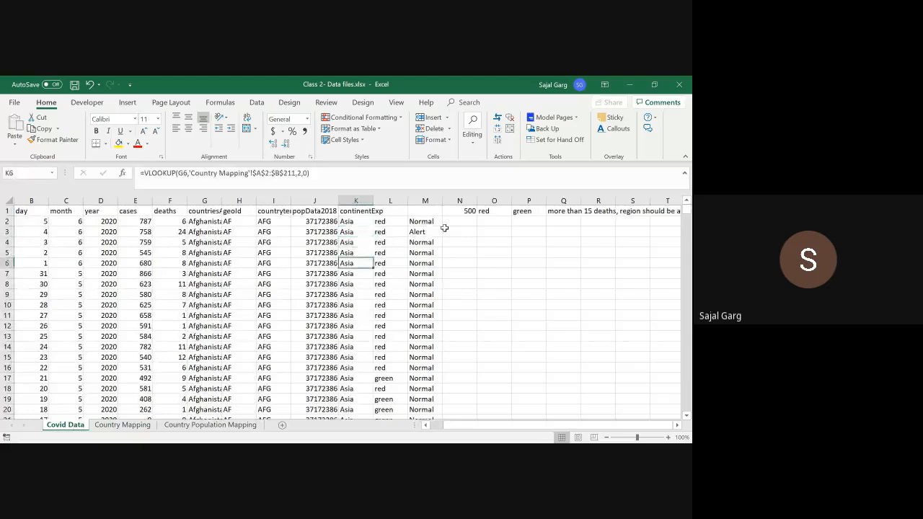
pyautogui.press('Down')
pyautogui.press('Down')
pyautogui.press('Down')
pyautogui.press('Down')
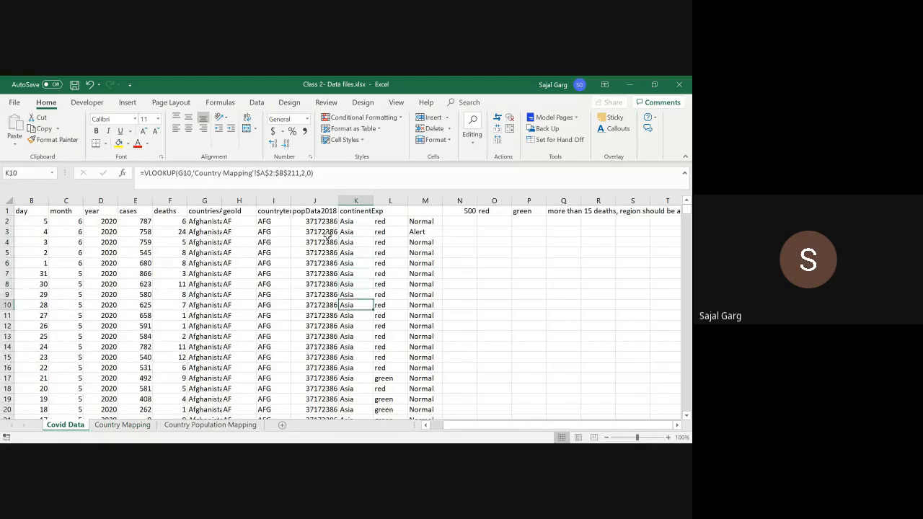
pyautogui.press('Down')
pyautogui.press('Down')
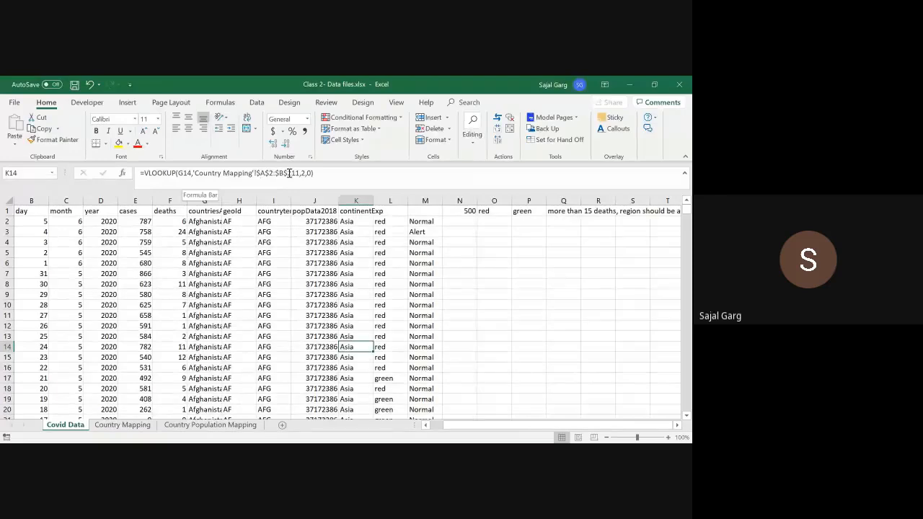
pyautogui.press('Up')
pyautogui.press('Up')
pyautogui.press('Up')
pyautogui.press('Up')
pyautogui.press('Up')
pyautogui.press('Up')
pyautogui.press('Up')
pyautogui.press('Up')
pyautogui.press('Up')
pyautogui.press('Up')
pyautogui.press('Up')
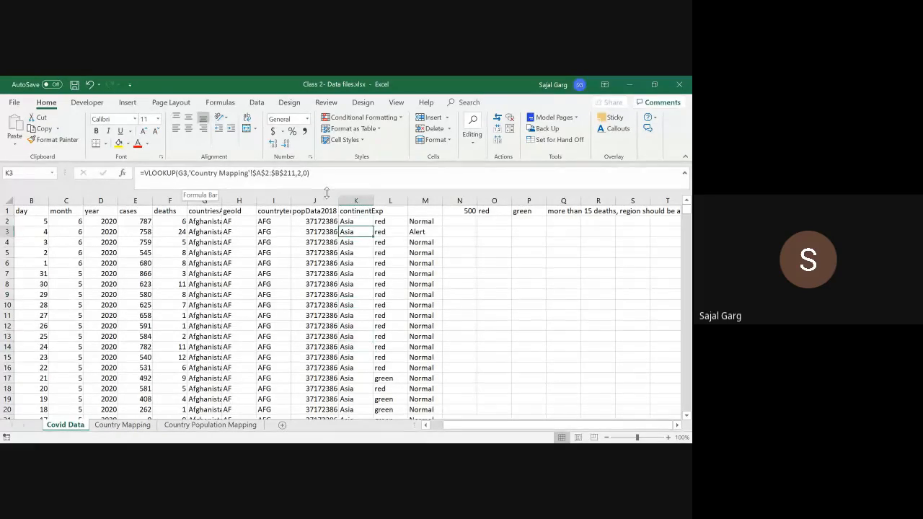
# Clear the copied formulas in column K from K3 downward, keeping the VLOOKUP in K2.
pyautogui.hotkey('ctrl', 'shift', 'Down')
pyautogui.hotkey('ctrl', 'BackSpace')
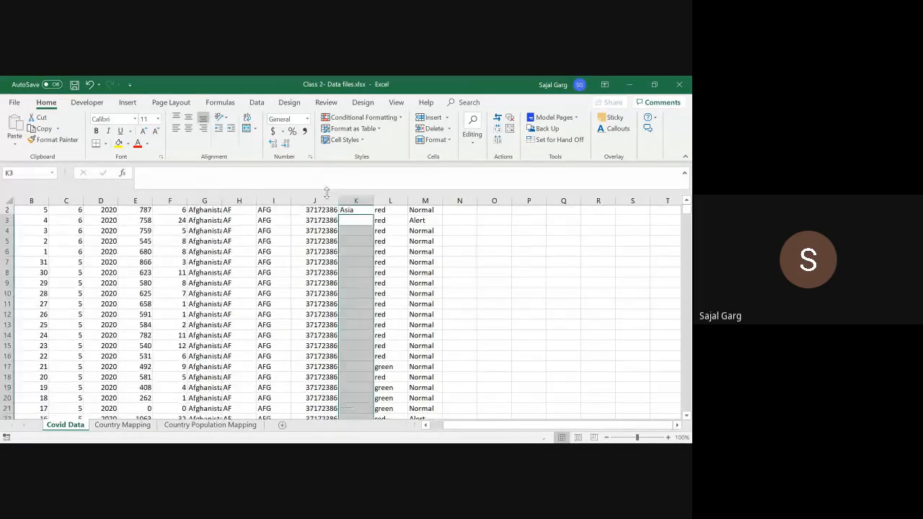
pyautogui.press('Delete')
pyautogui.press('Up')
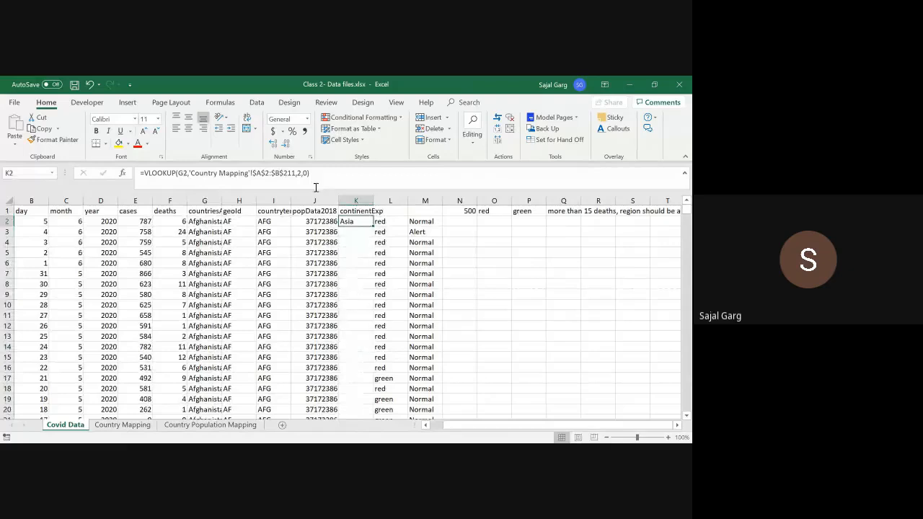
# Replace everything after the lookup value in K2's VLOOKUP with the relative table range 'Country Mapping'!A2:B211.
pyautogui.click(320, 182)
pyautogui.moveTo(320, 182); pyautogui.dragTo(195, 177)
pyautogui.press('BackSpace')
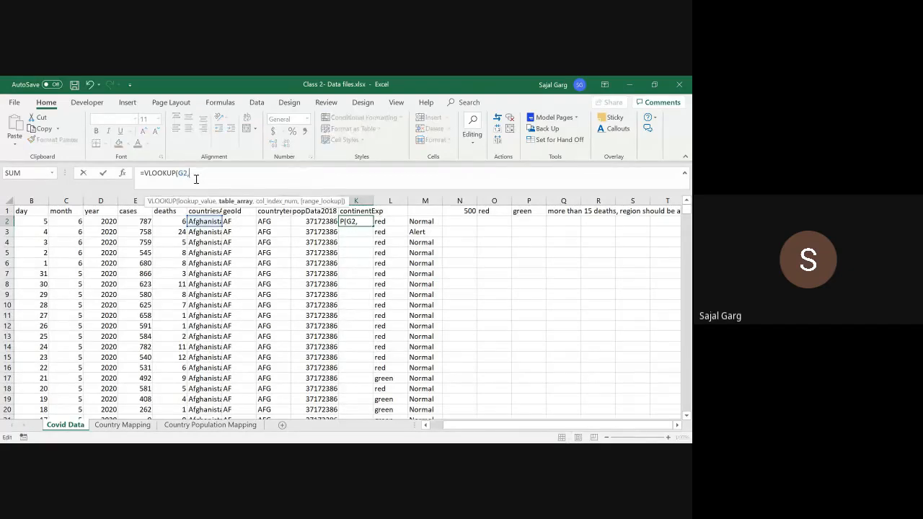
pyautogui.click(113, 425)
pyautogui.moveTo(73, 225); pyautogui.dragTo(92, 224)
pyautogui.hotkey('ctrl', 'shift', 'Down')
pyautogui.write(',')
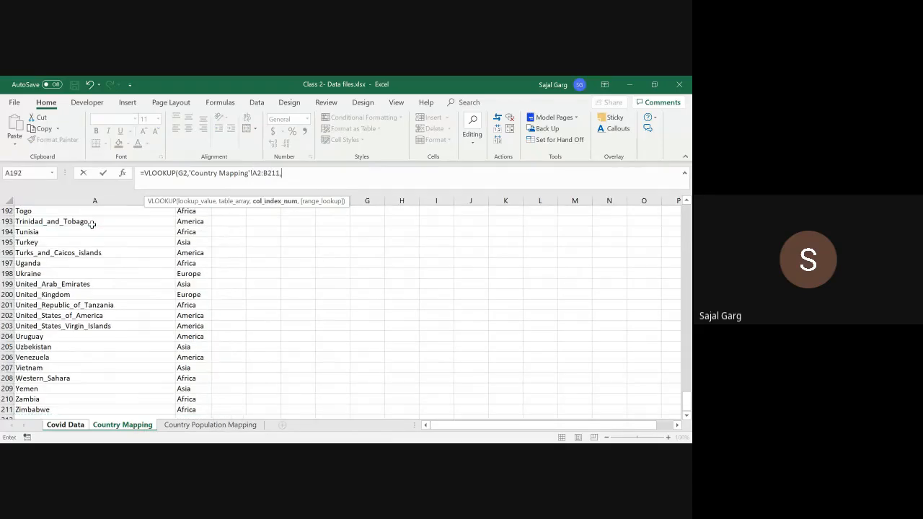
# Complete K2's VLOOKUP with column index 2 and exact match 0, giving =VLOOKUP(G2,'Country Mapping'!A2:B211,2,0).
pyautogui.write('4,')
pyautogui.press('BackSpace')
pyautogui.write('2,0')
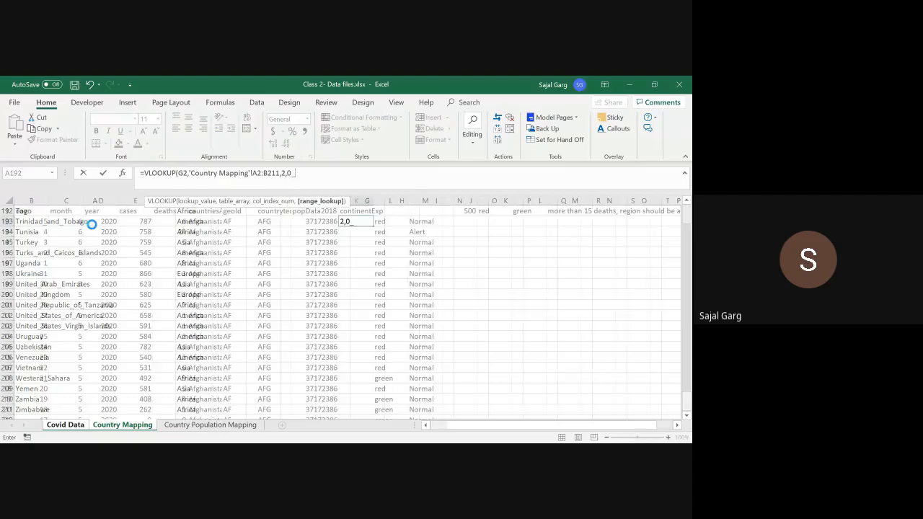
pyautogui.press('Return')
pyautogui.press('Return')
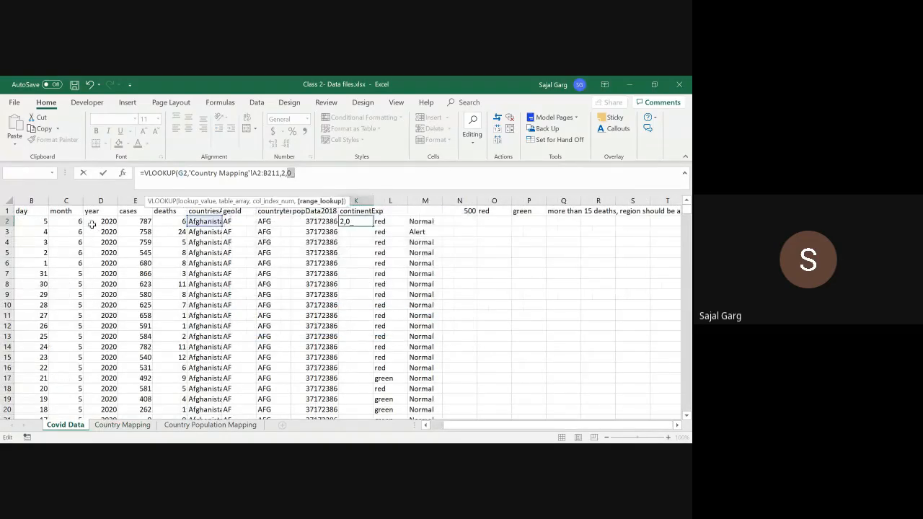
pyautogui.press('BackSpace')
pyautogui.write('0)')
pyautogui.press('Return')
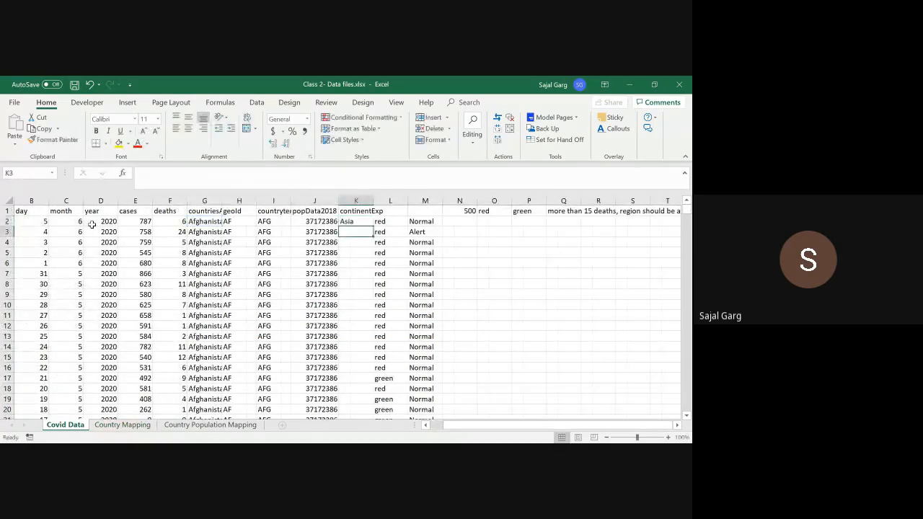
# Copy the VLOOKUP formula with the relative table range from K2 down to K551.
pyautogui.press('Up')
pyautogui.hotkey('ctrl', 'c')
pyautogui.press('Left')
pyautogui.hotkey('ctrl', 'Down')
pyautogui.press('Right')
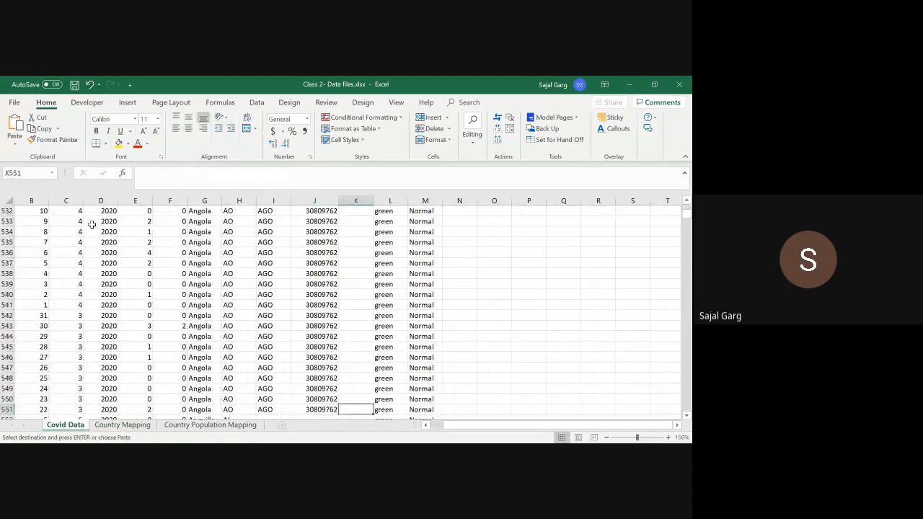
pyautogui.hotkey('ctrl', 'shift', 'Up')
pyautogui.hotkey('ctrl', 'v')
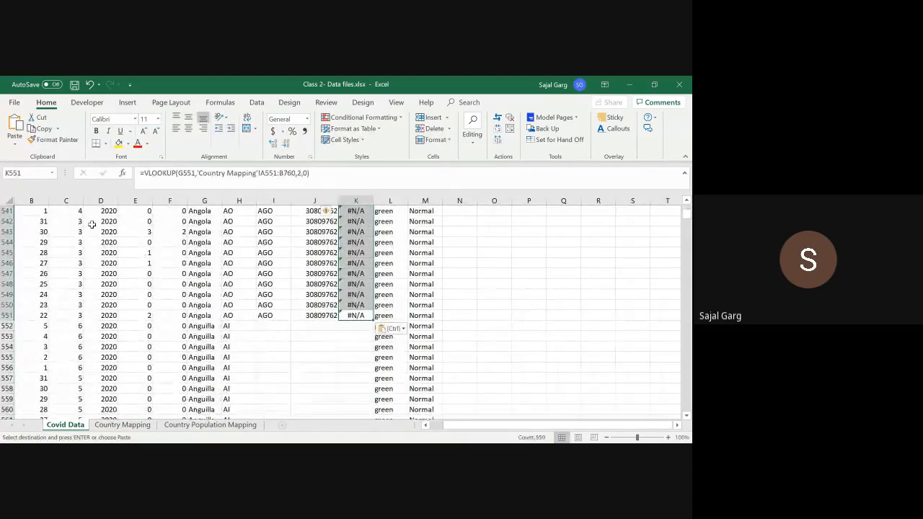
pyautogui.press('Escape')
pyautogui.hotkey('ctrl', 'Up')
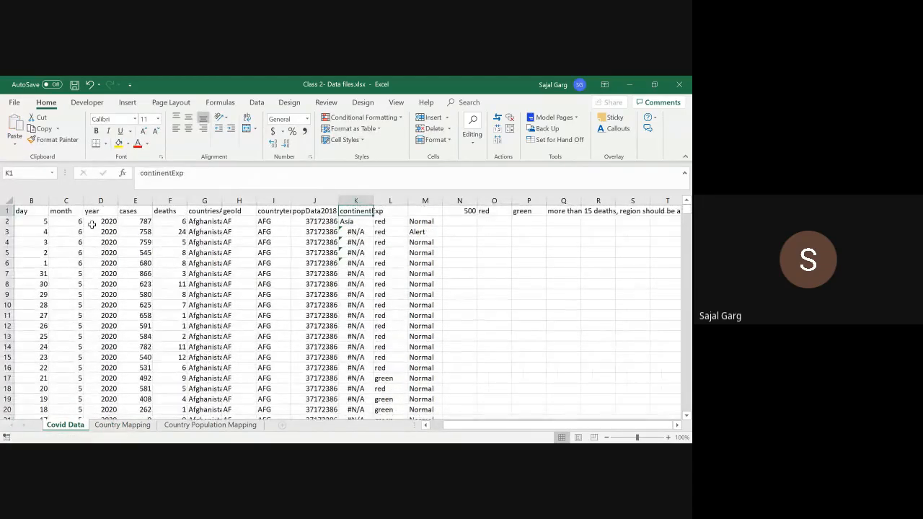
# Examine how the relative table range changes from row to row in the formulas from K2 down to K11.
pyautogui.press('Down')
pyautogui.press('Down')
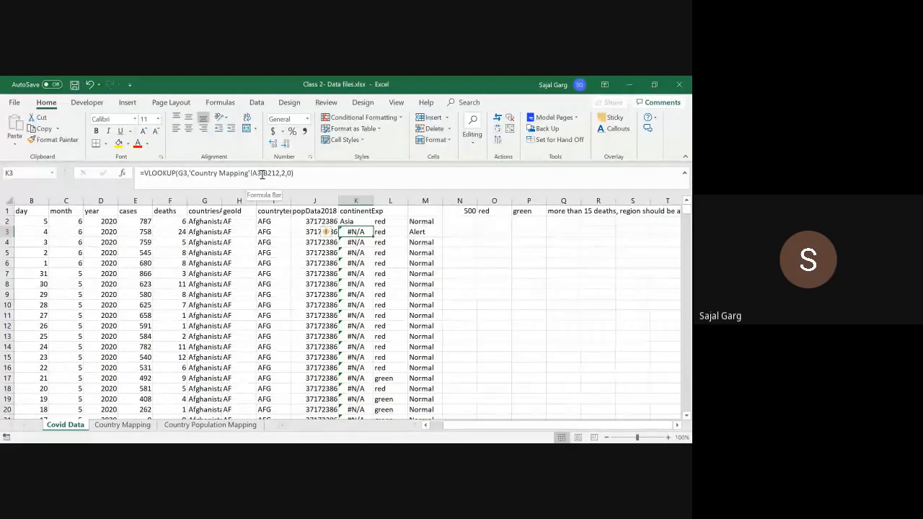
pyautogui.press('Up')
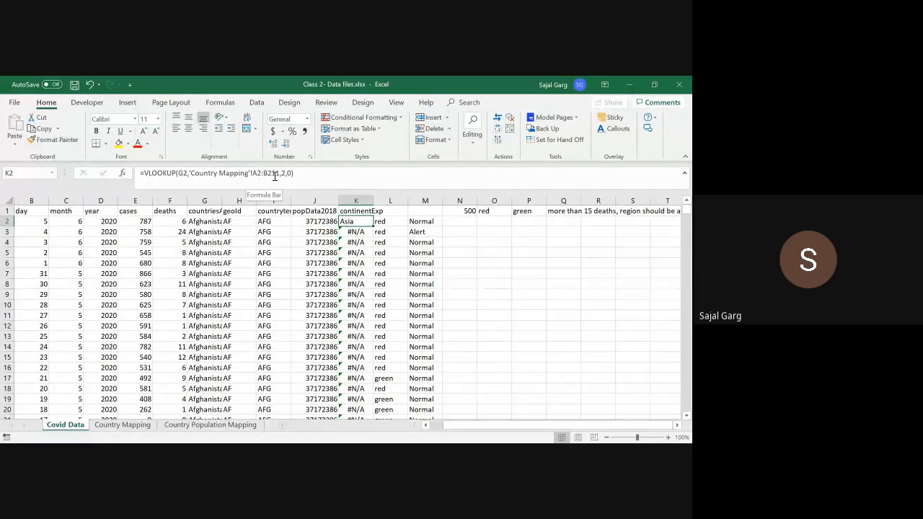
pyautogui.press('Down')
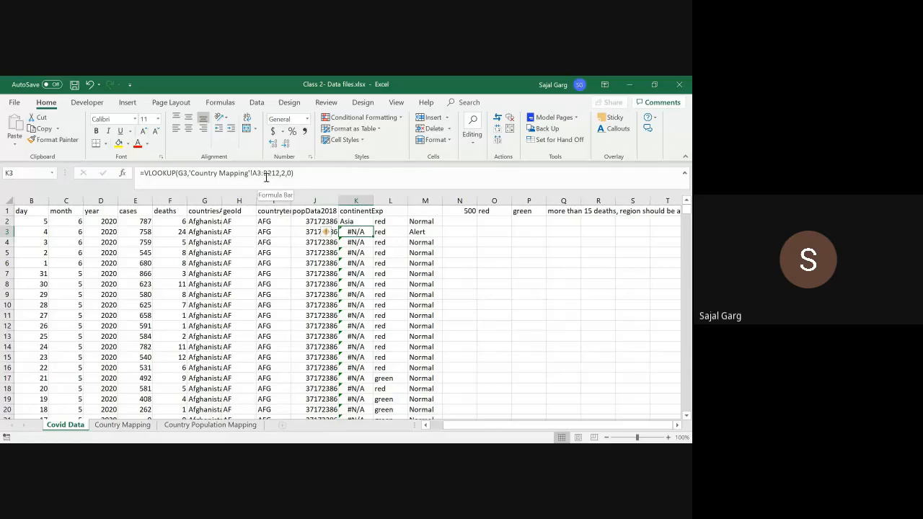
pyautogui.press('Down')
pyautogui.press('Down')
pyautogui.press('Down')
pyautogui.press('Down')
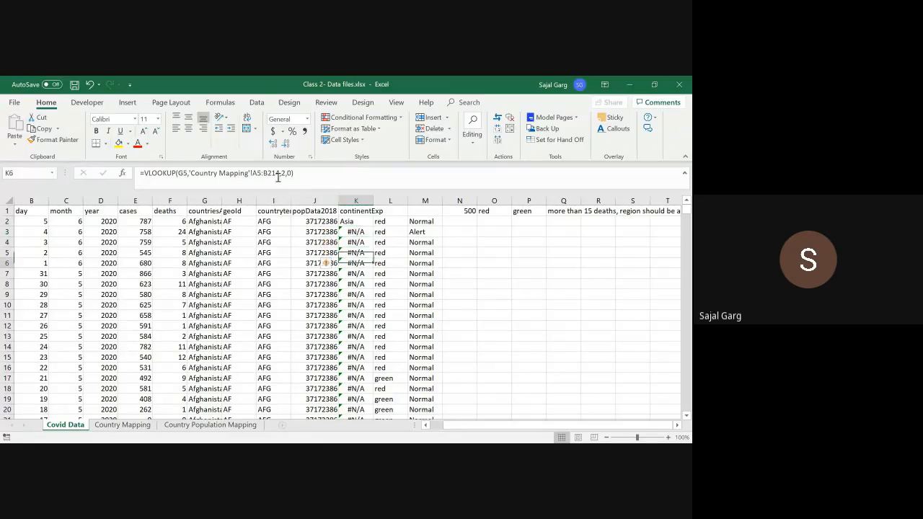
pyautogui.press('Down')
pyautogui.press('Down')
pyautogui.press('Down')
pyautogui.press('Down')
pyautogui.press('Down')
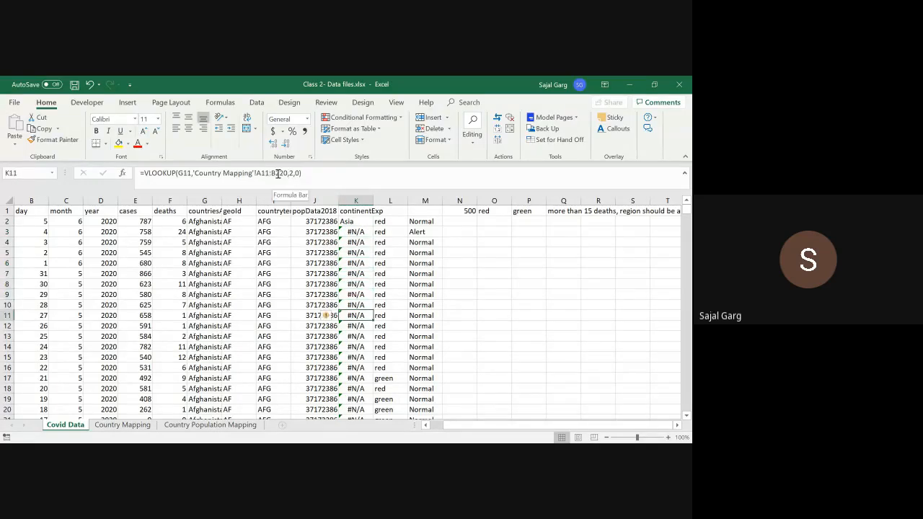
# Show the original lookup range on the Country Mapping sheet by selecting from A2:B2 down to the last country row.
pyautogui.click(122, 425)
pyautogui.scroll(20, 38, 240)
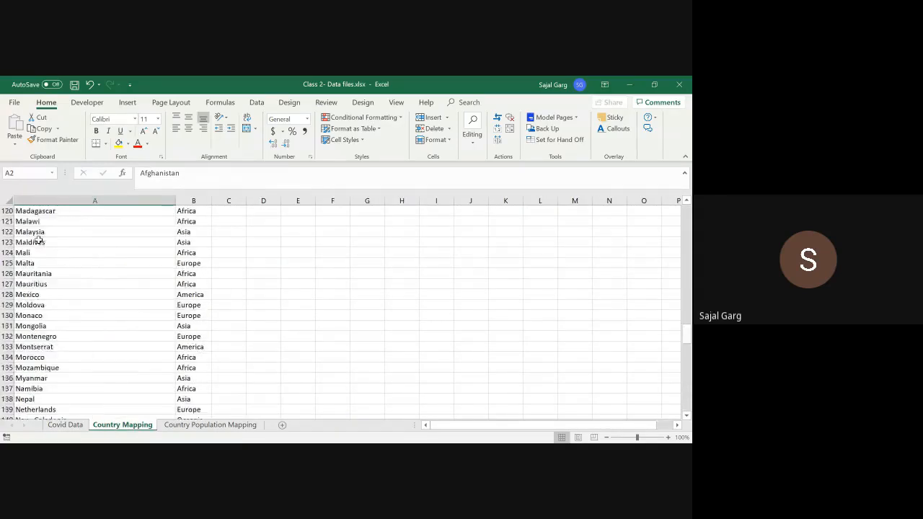
pyautogui.scroll(4, 38, 240)
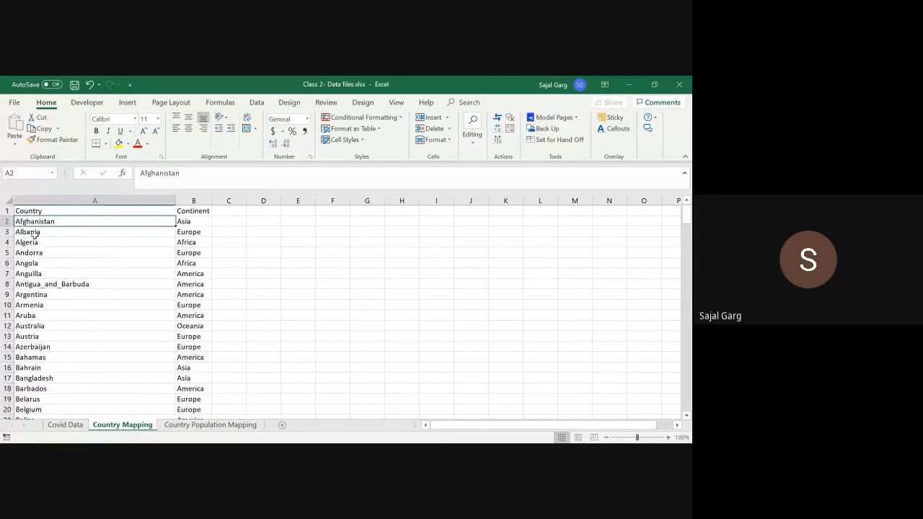
pyautogui.hotkey('shift', 'Right')
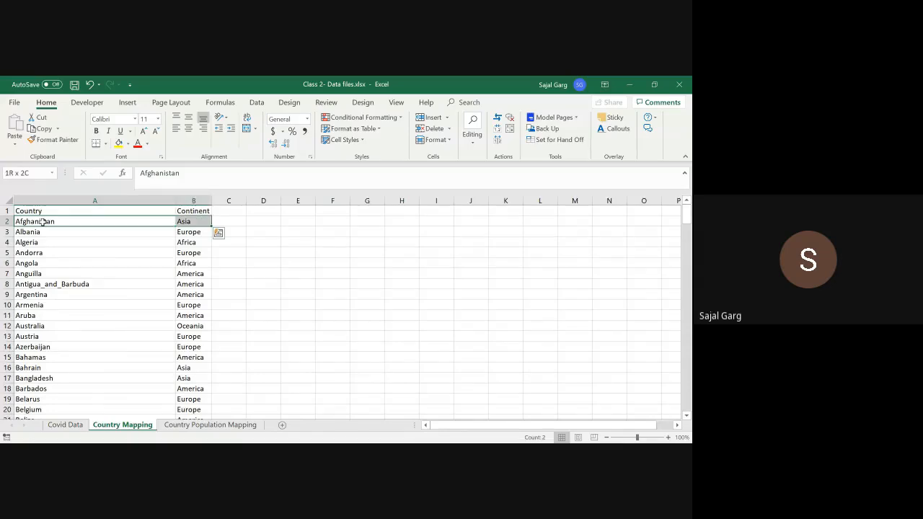
pyautogui.hotkey('ctrl', 'shift', 'Down')
pyautogui.hotkey('ctrl', 'Up')
pyautogui.press('Down')
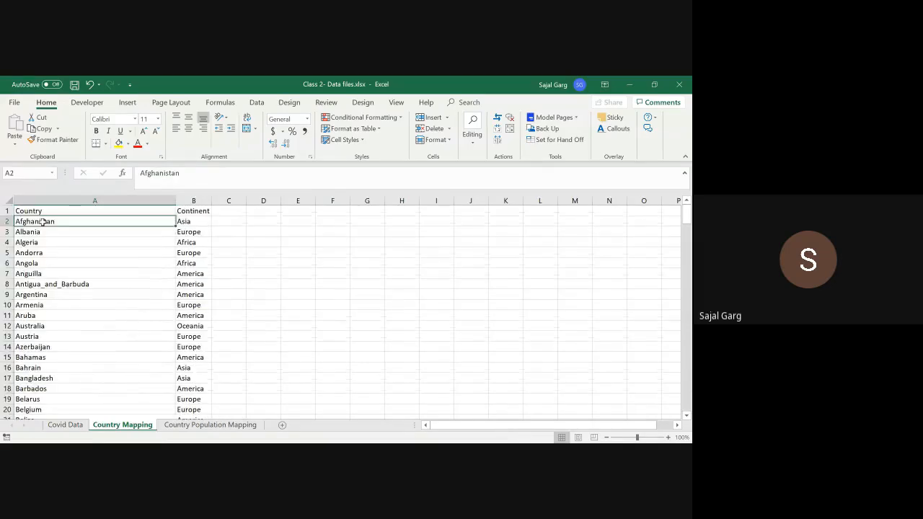
# Illustrate the range shifted by one row by selecting the country and continent data from A3:B3 down to the last entry.
pyautogui.press('Down')
pyautogui.hotkey('shift', 'Right')
pyautogui.hotkey('ctrl', 'shift', 'Down')
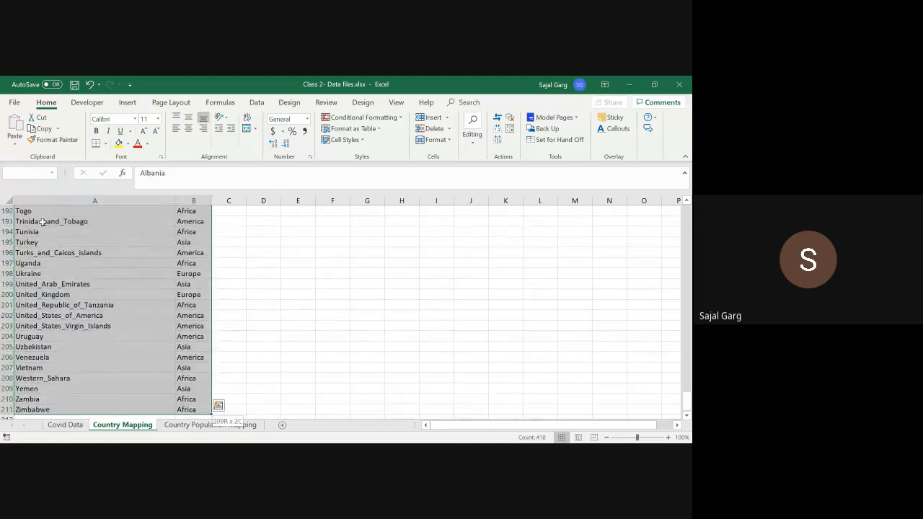
pyautogui.press('Up')
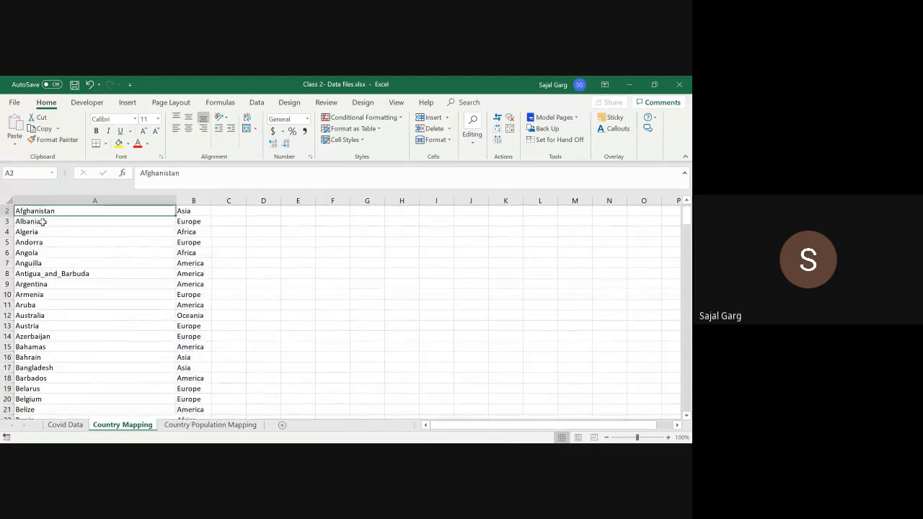
# Illustrate the range shifted by two rows by selecting A4:B213 on Country Mapping, and return to the Covid Data sheet.
pyautogui.press('Down')
pyautogui.press('Down')
pyautogui.hotkey('shift', 'Right')
pyautogui.hotkey('ctrl', 'shift', 'Down')
pyautogui.hotkey('ctrl', 'shift', 'Down')
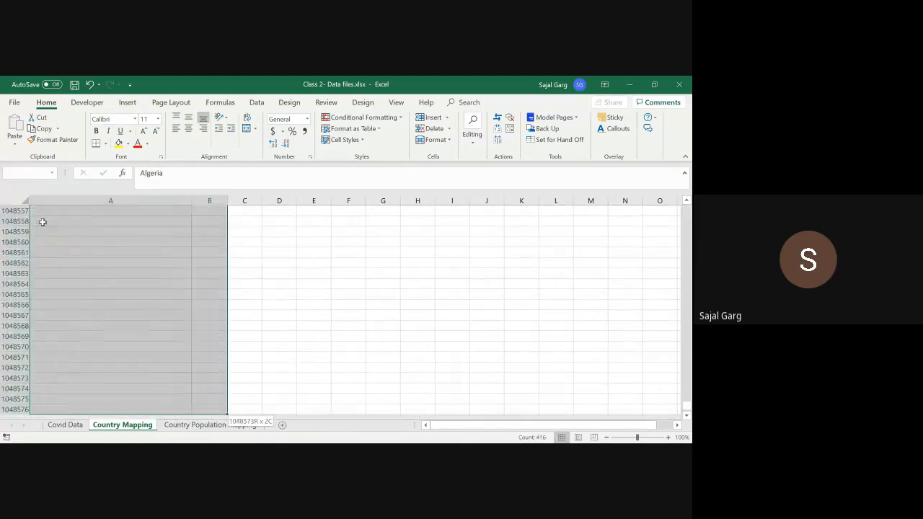
pyautogui.hotkey('ctrl', 'shift', 'Up')
pyautogui.hotkey('shift', 'Down')
pyautogui.hotkey('shift', 'Down')
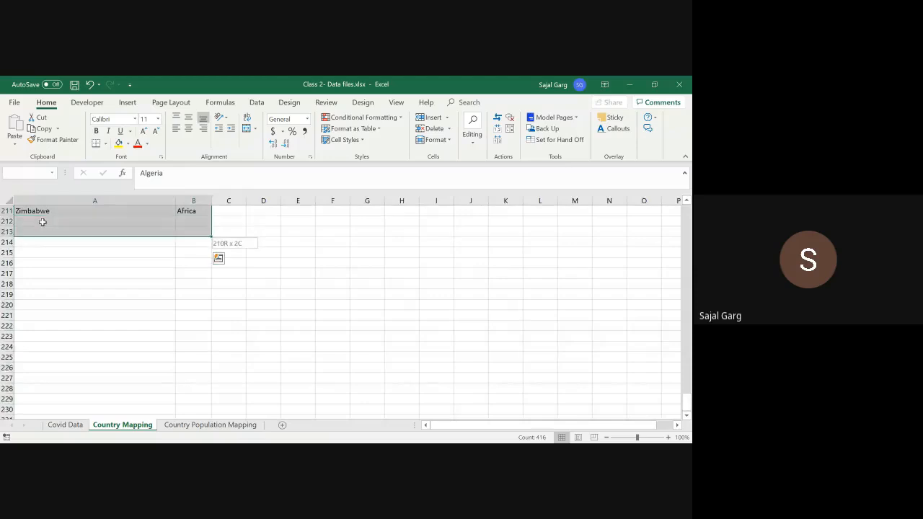
pyautogui.click(69, 426)
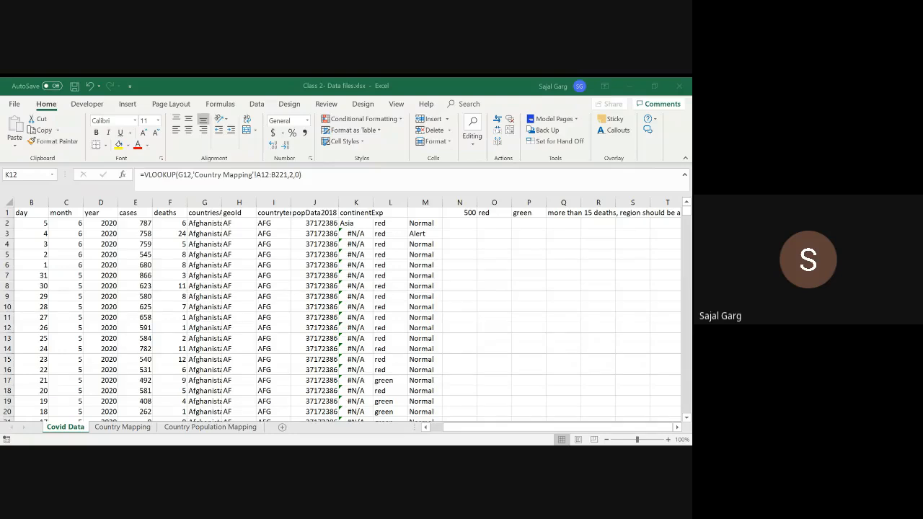
# Clear the contents of columns L through V on the Covid Data sheet.
pyautogui.hotkey('alt', 'Tab')
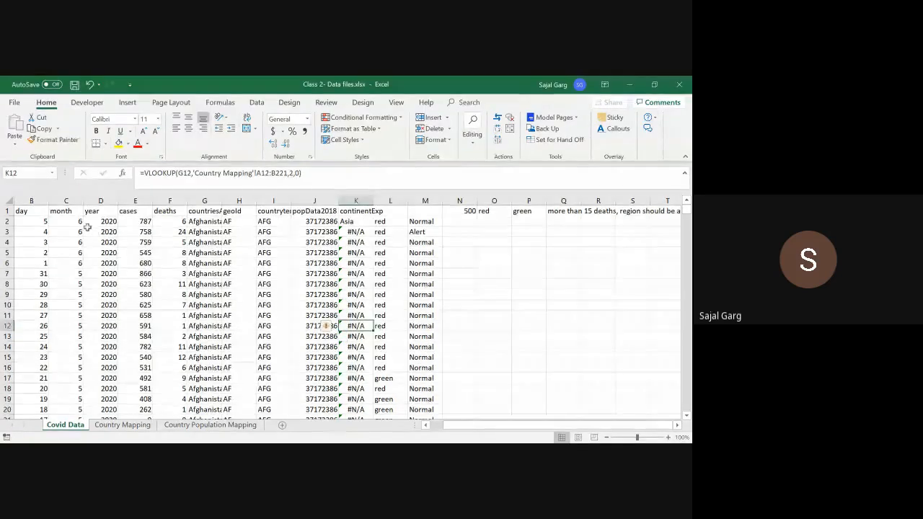
pyautogui.moveTo(457, 425); pyautogui.dragTo(437, 427)
pyautogui.moveTo(431, 201); pyautogui.dragTo(611, 229)
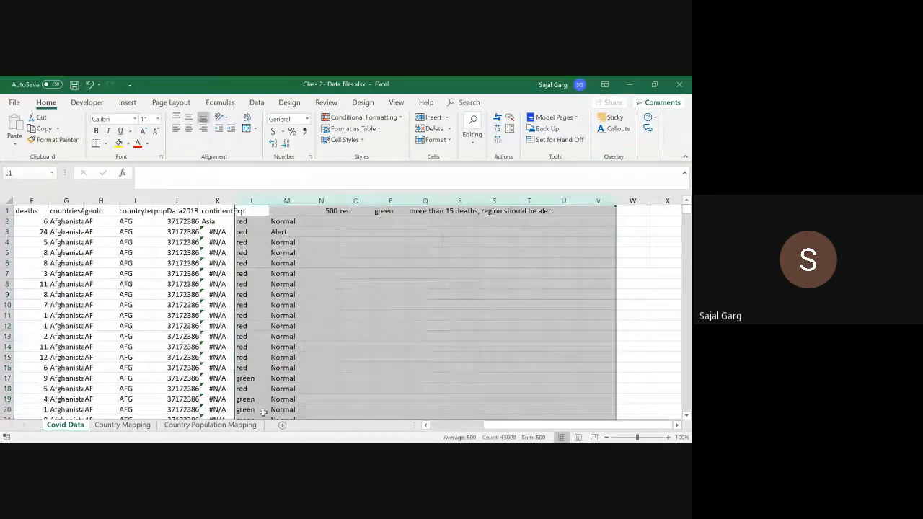
pyautogui.click(205, 450)
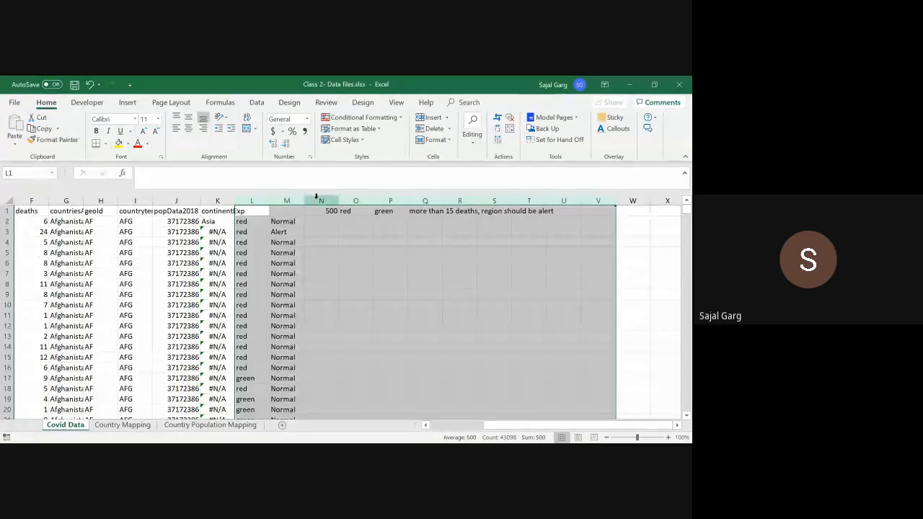
pyautogui.press('Delete')
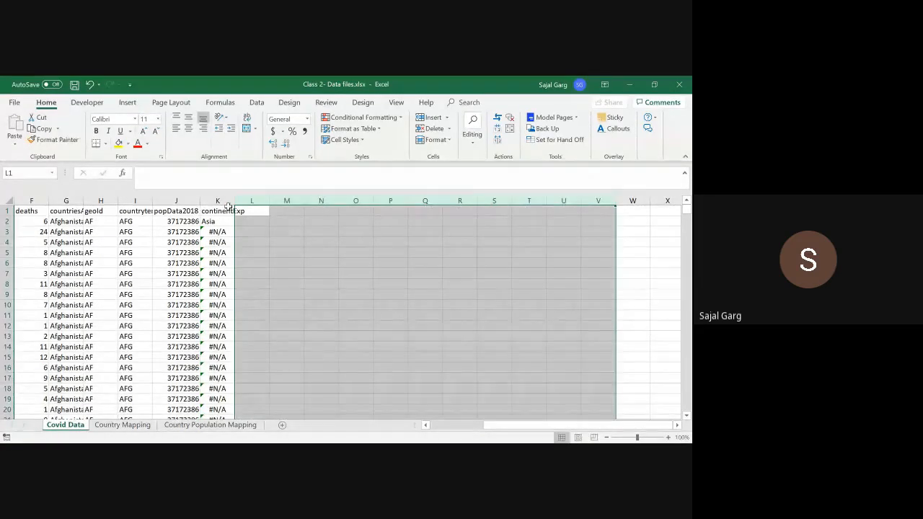
# Clear the continent VLOOKUP formulas from K2 down to K551.
pyautogui.click(228, 208)
pyautogui.click(223, 221)
pyautogui.hotkey('ctrl', 'shift', 'Down')
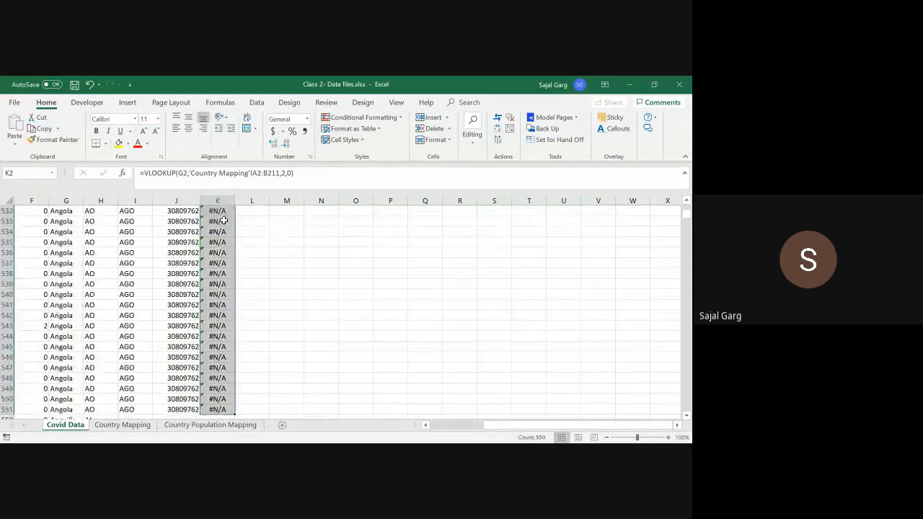
pyautogui.press('Delete')
# Clear the popData2018 values in J2:J551 and in the block starting at J623.
pyautogui.press('Left')
pyautogui.hotkey('ctrl', 'shift', 'Down')
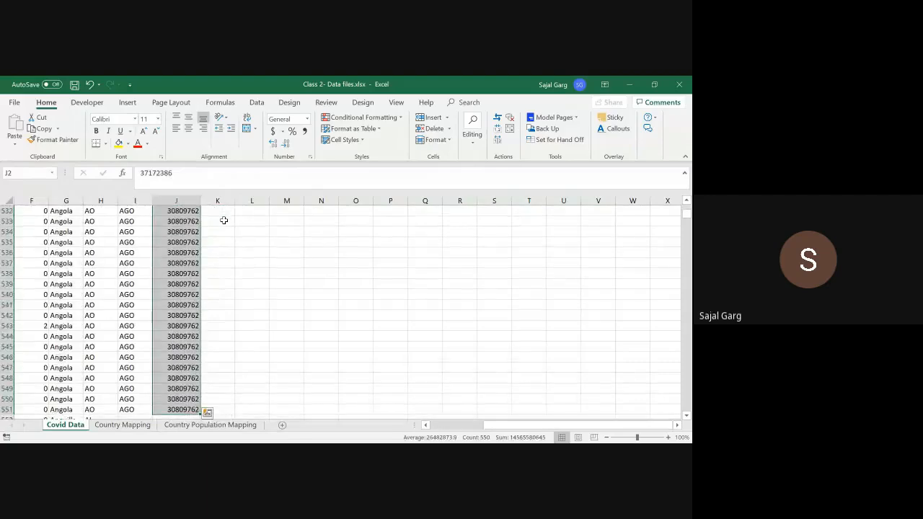
pyautogui.press('Delete')
pyautogui.press('Left')
pyautogui.hotkey('ctrl', 'Down')
pyautogui.hotkey('ctrl', 'Down')
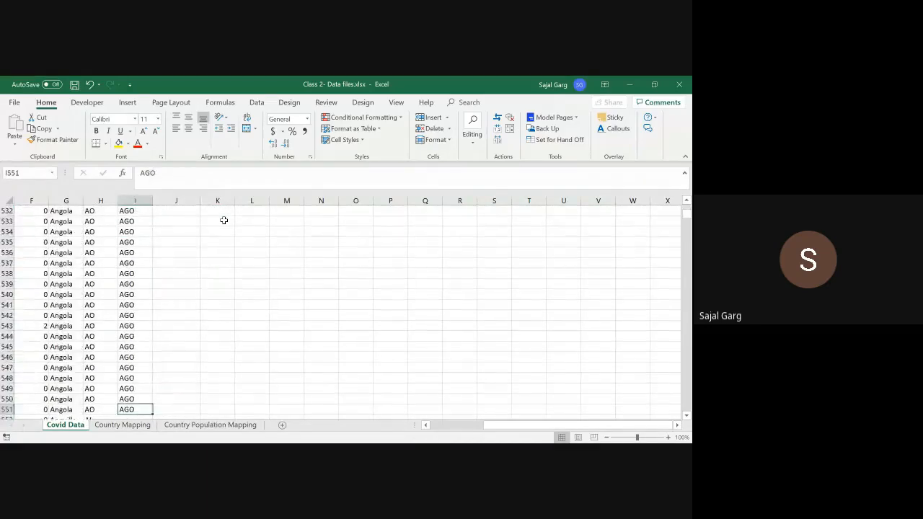
pyautogui.press('Right')
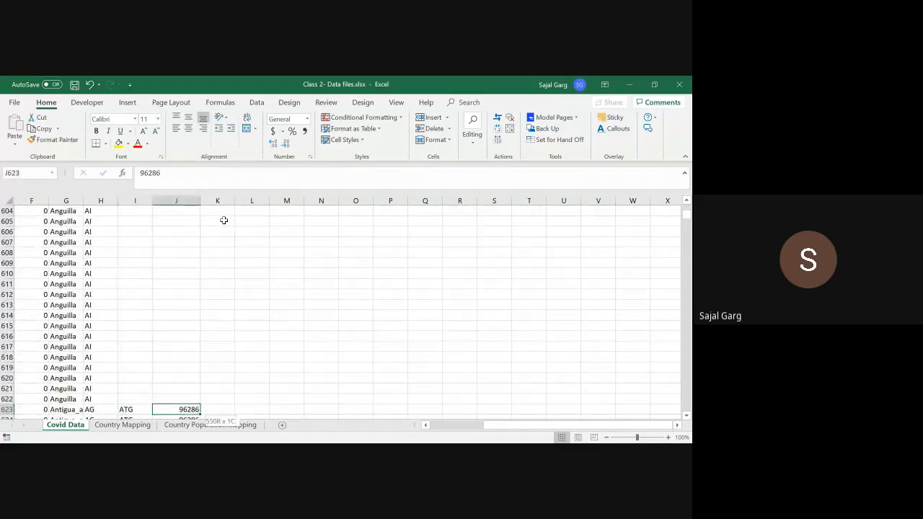
pyautogui.hotkey('ctrl', 'shift', 'Down')
pyautogui.press('Delete')
# Clear the last block of popData2018 values, going up from J21548 at the end of the data.
pyautogui.press('Left')
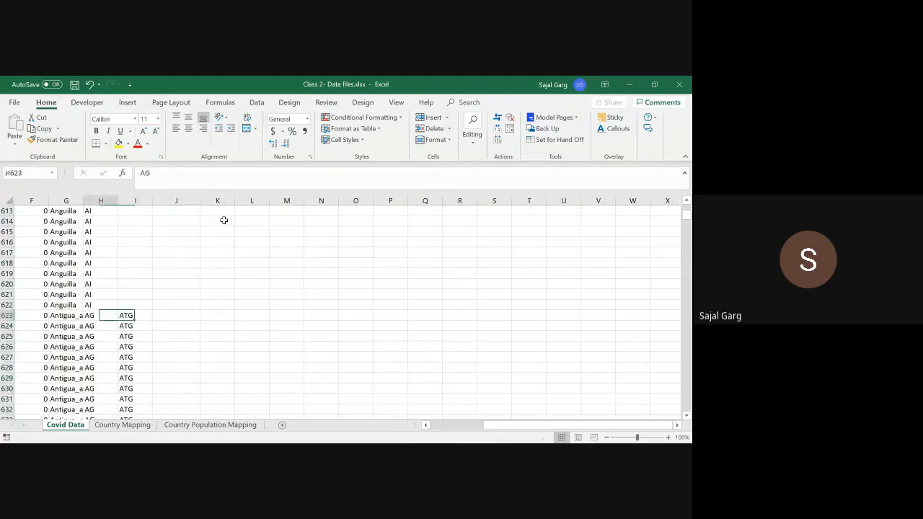
pyautogui.press('Left')
pyautogui.press('Left')
pyautogui.press('Left')
pyautogui.press('Down')
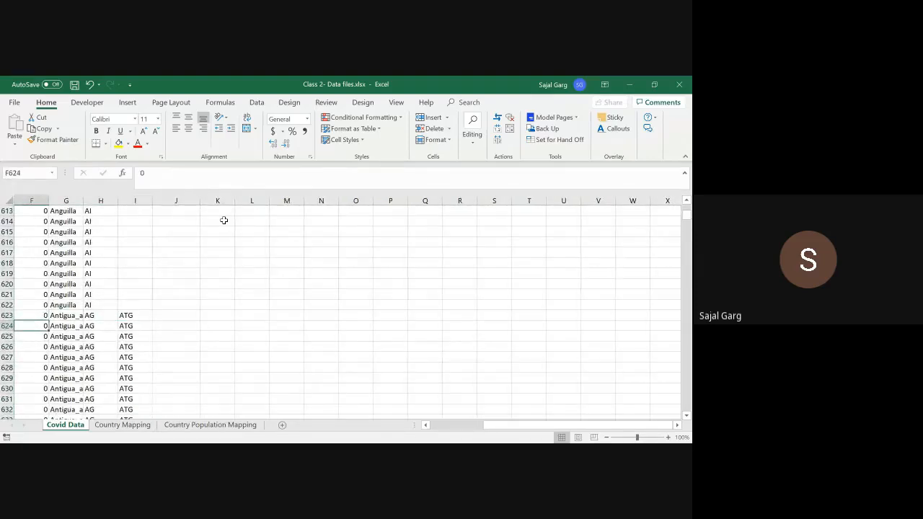
pyautogui.hotkey('ctrl', 'Down')
pyautogui.hotkey('ctrl', 'Right')
pyautogui.press('Right')
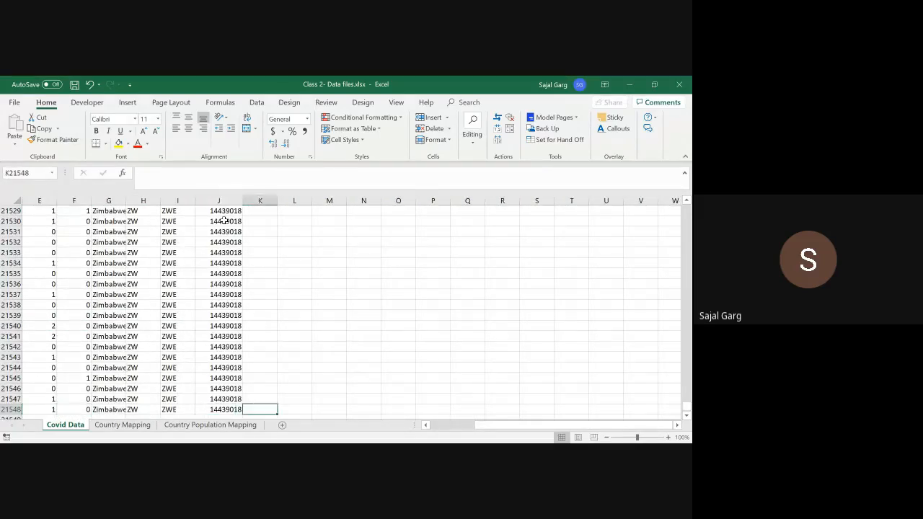
pyautogui.press('Left')
pyautogui.hotkey('ctrl', 'shift', 'Up')
pyautogui.press('Delete')
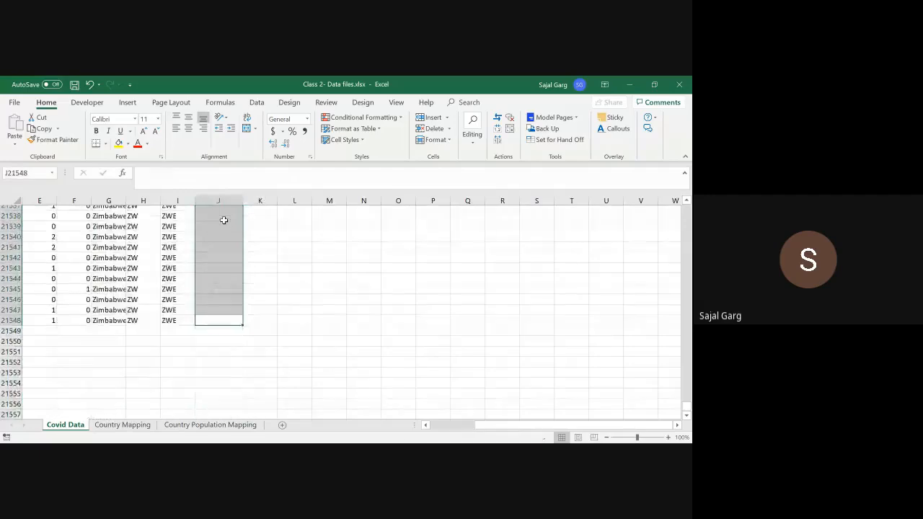
# Clear the block of popData2018 values that starts at J6794.
pyautogui.hotkey('ctrl', 'Up')
pyautogui.hotkey('ctrl', 'Up')
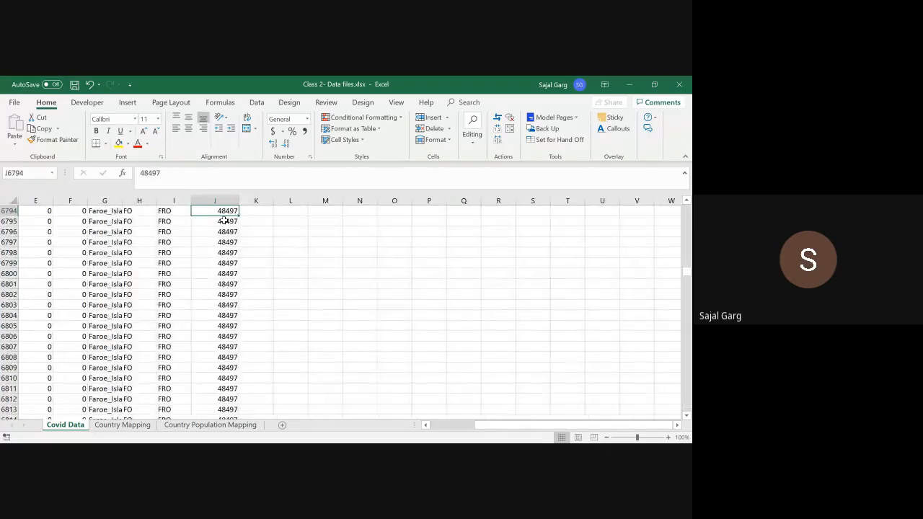
pyautogui.hotkey('ctrl', 'shift', 'Down')
pyautogui.press('Delete')
pyautogui.press('Up')
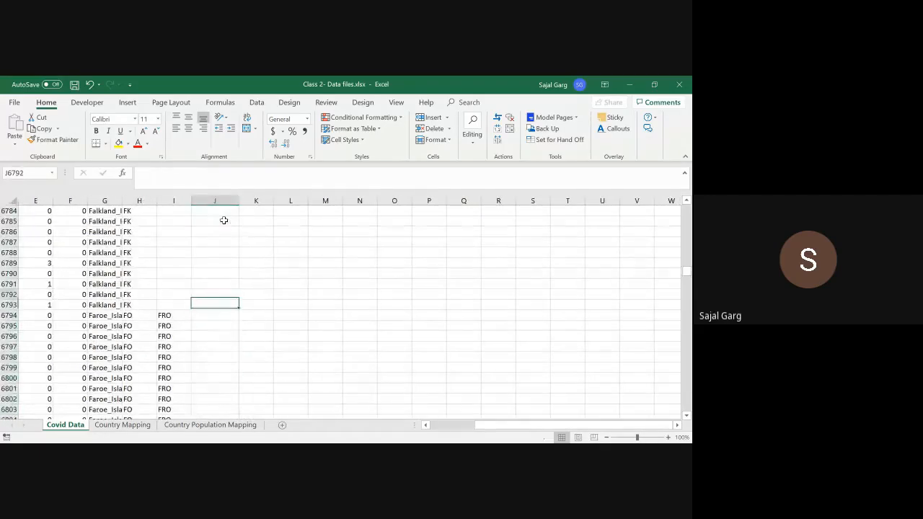
# Delete the whole popData2018 column J from the Covid Data sheet.
pyautogui.hotkey('ctrl', 'Up')
pyautogui.hotkey('ctrl', 'Up')
pyautogui.hotkey('ctrl', 'Up')
pyautogui.hotkey('ctrl', 'Up')
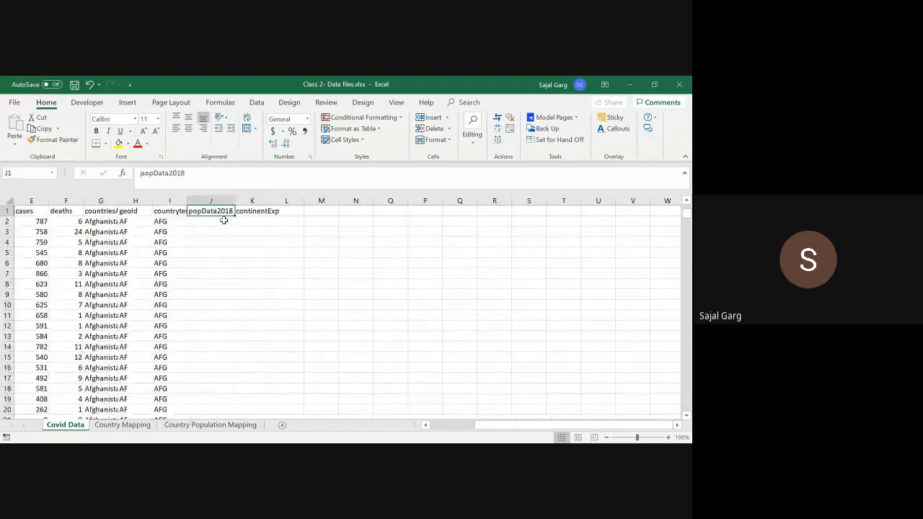
pyautogui.click(225, 200)
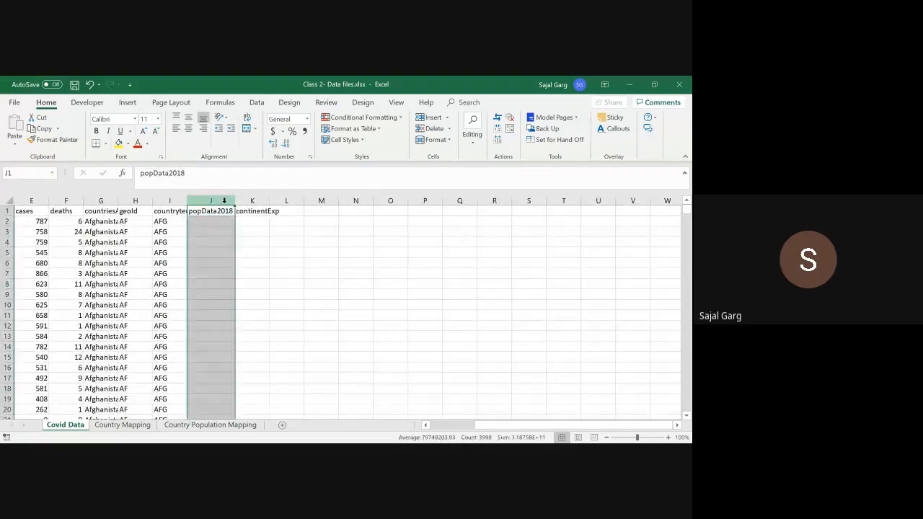
pyautogui.rightClick(225, 200)
pyautogui.click(252, 290)
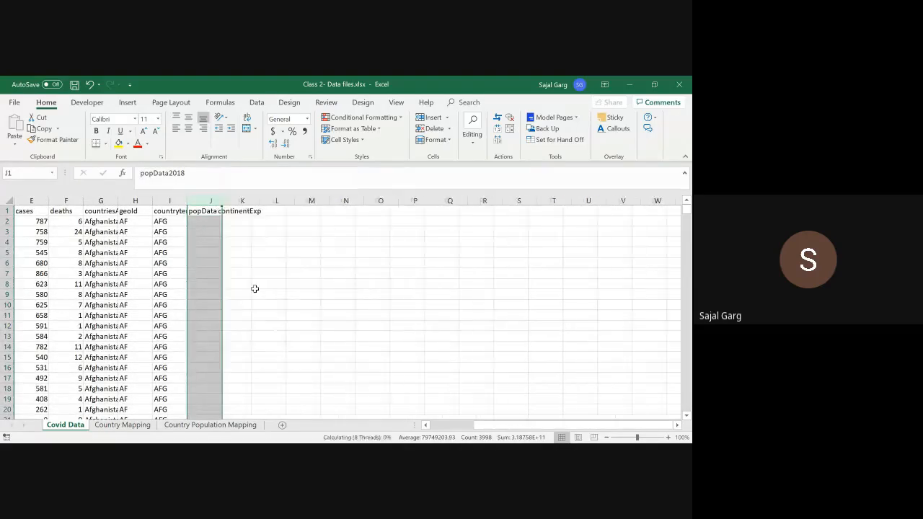
# Insert an empty column before continentExp and enter the header Population in J1.
pyautogui.rightClick(202, 210)
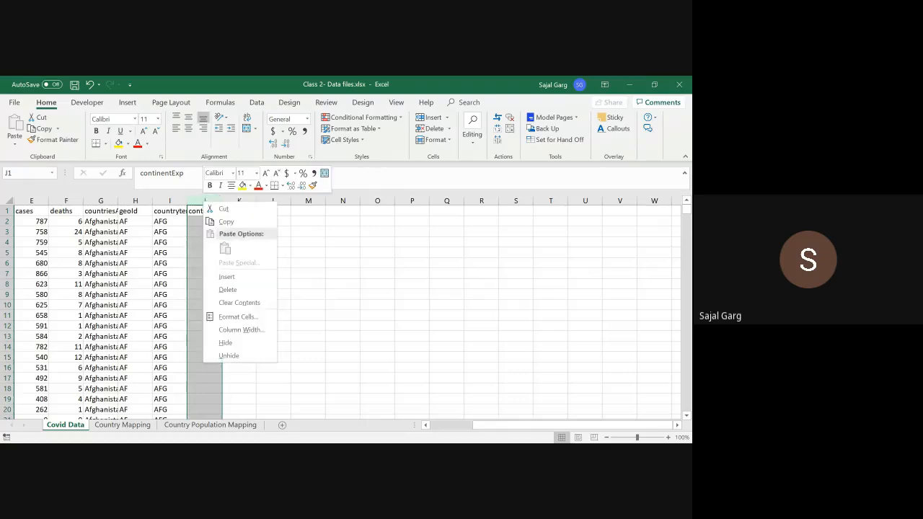
pyautogui.click(220, 277)
pyautogui.click(207, 211)
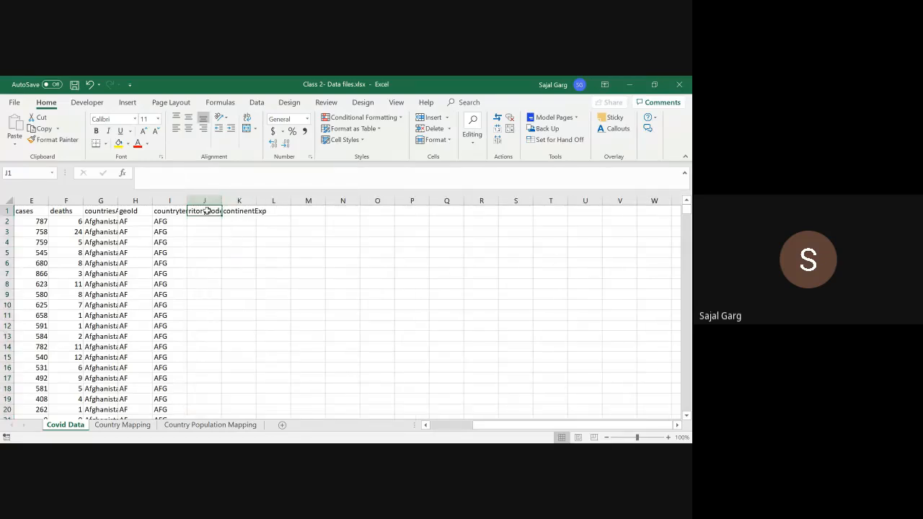
pyautogui.write('Population')
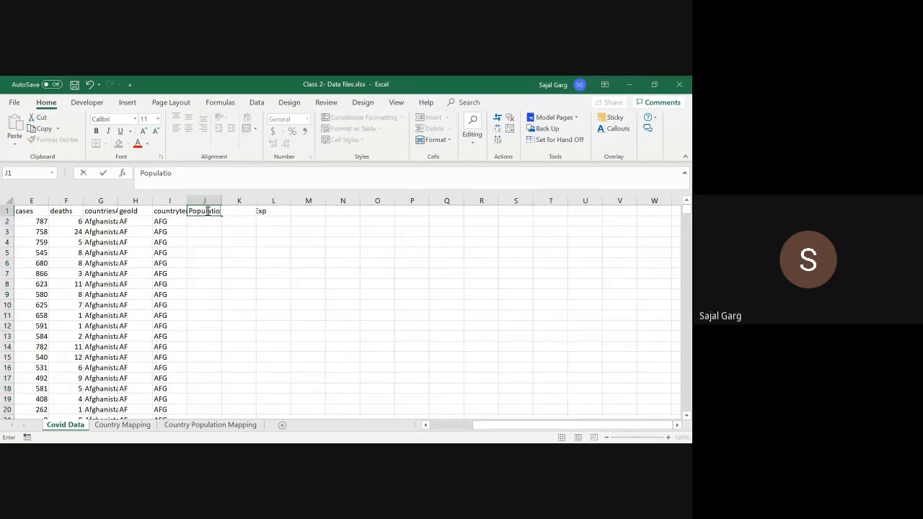
pyautogui.hotkey('ctrl', 'Return')
# Clear the day, month and year values in columns B to D from row 2 down to row 21548, keeping the headers.
pyautogui.hotkey('ctrl', 'Home')
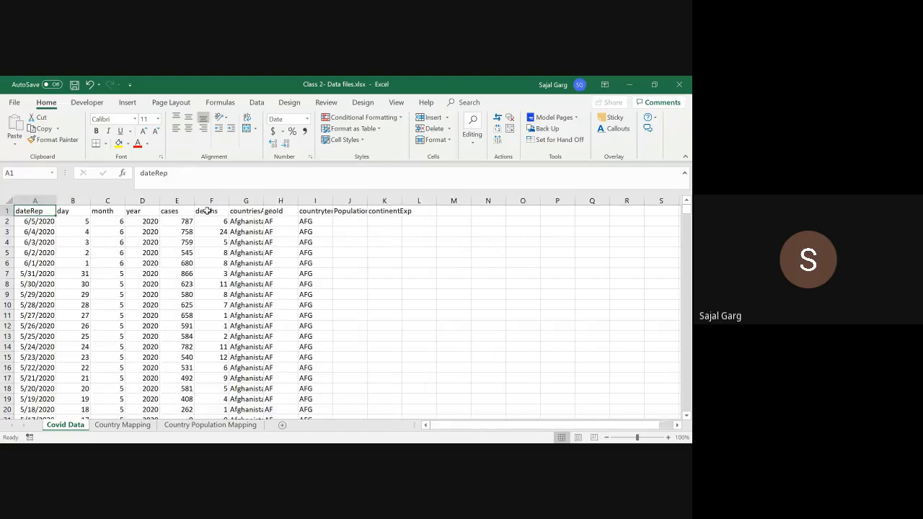
pyautogui.press('Down')
pyautogui.press('Right')
pyautogui.hotkey('shift', 'Right')
pyautogui.hotkey('shift', 'Right')
pyautogui.hotkey('ctrl', 'shift', 'Down')
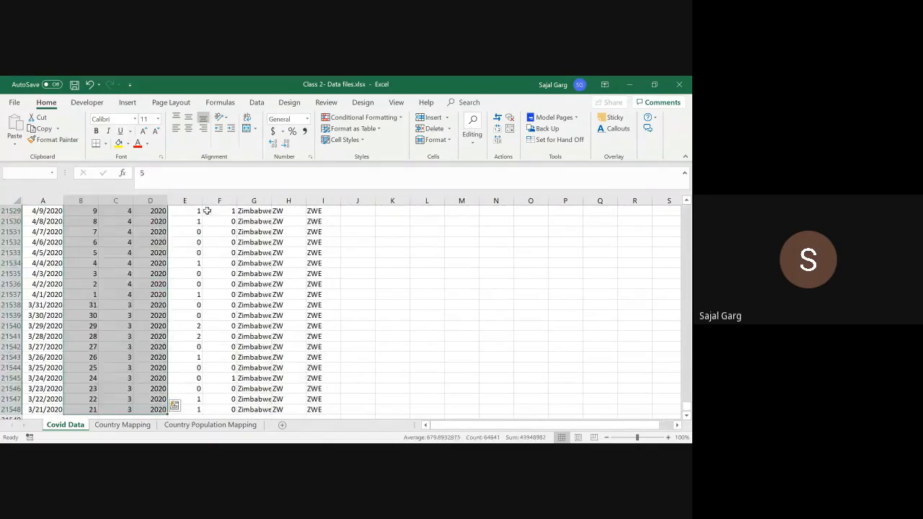
pyautogui.press('Delete')
# Apply the General number format to the dateRep values from A2 down to A21548, and save the workbook.
pyautogui.hotkey('ctrl', 'BackSpace')
pyautogui.hotkey('ctrl', 'Home')
pyautogui.press('Down')
pyautogui.hotkey('ctrl', 'shift', 'Down')
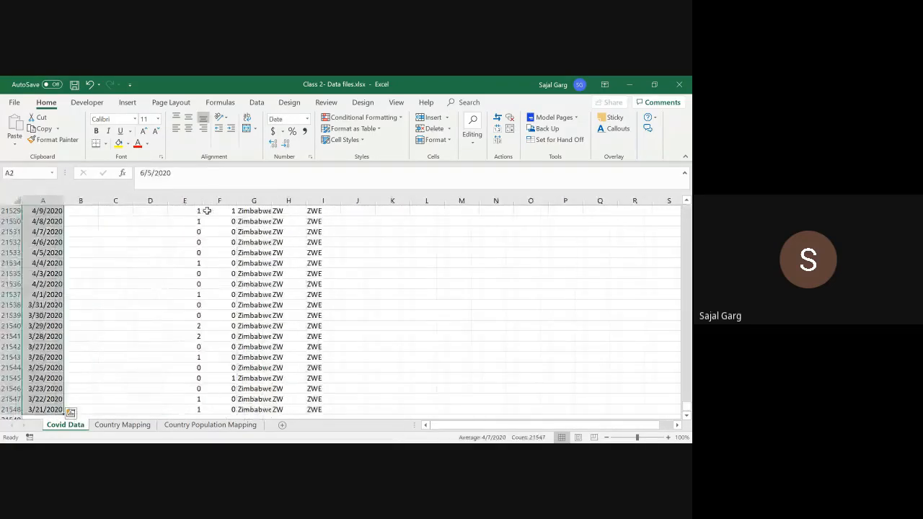
pyautogui.click(308, 119)
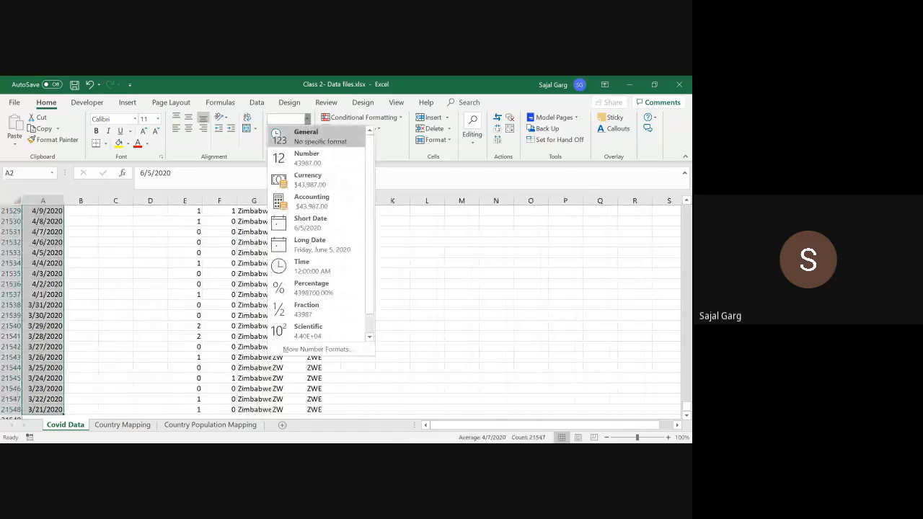
pyautogui.click(287, 131)
pyautogui.click(74, 84)
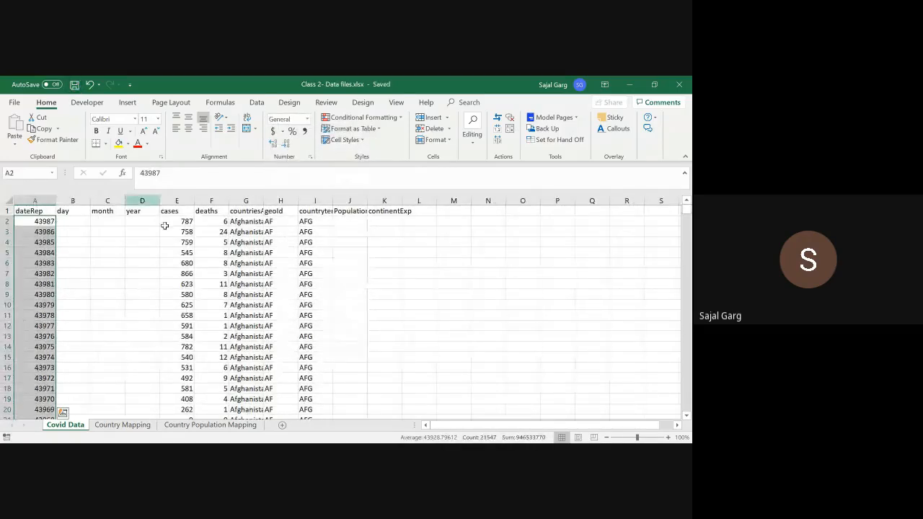
pyautogui.click(224, 441)
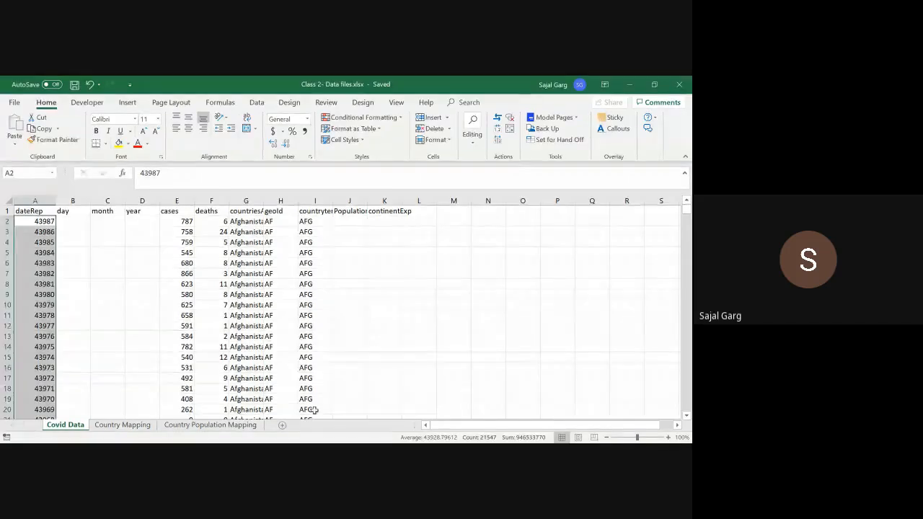
# Undo the General number format on the dateRep values and inspect the Population lookup formula on the Country Population Mapping sheet.
pyautogui.click(210, 427)
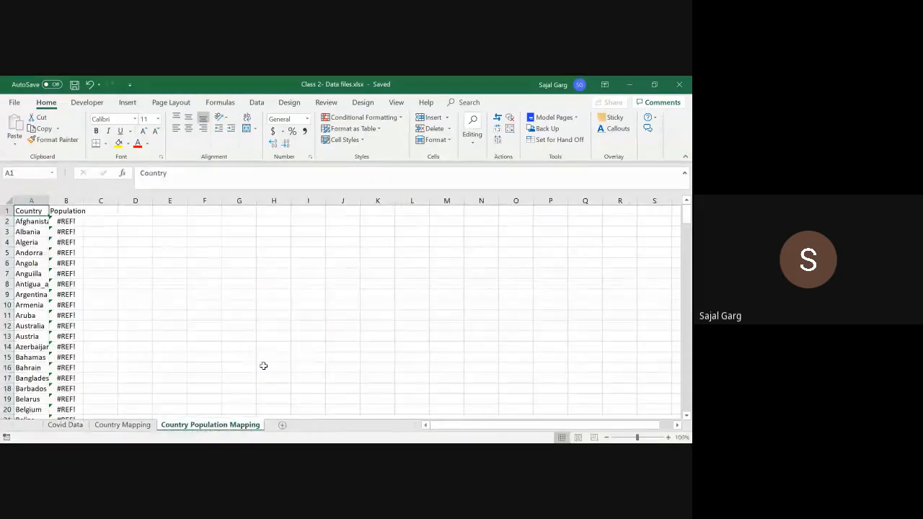
pyautogui.click(62, 220)
pyautogui.hotkey('ctrl', 'z')
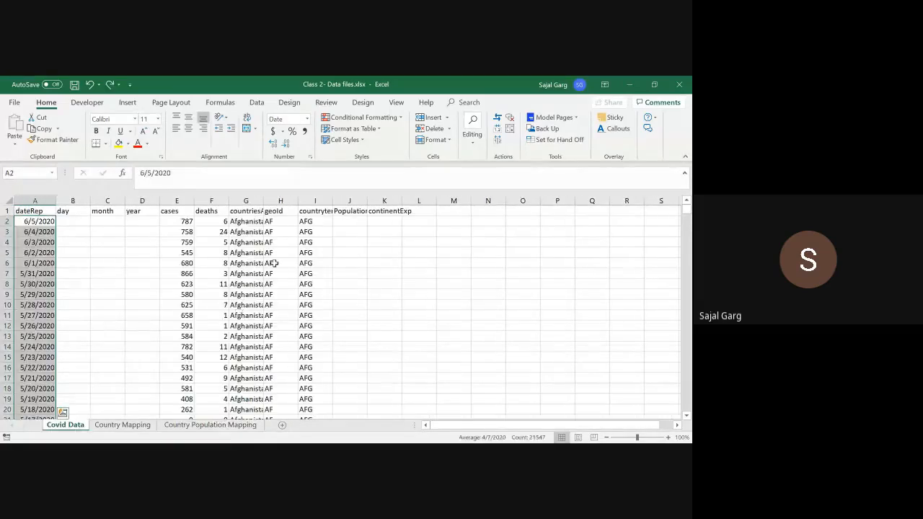
pyautogui.click(130, 427)
pyautogui.click(223, 356)
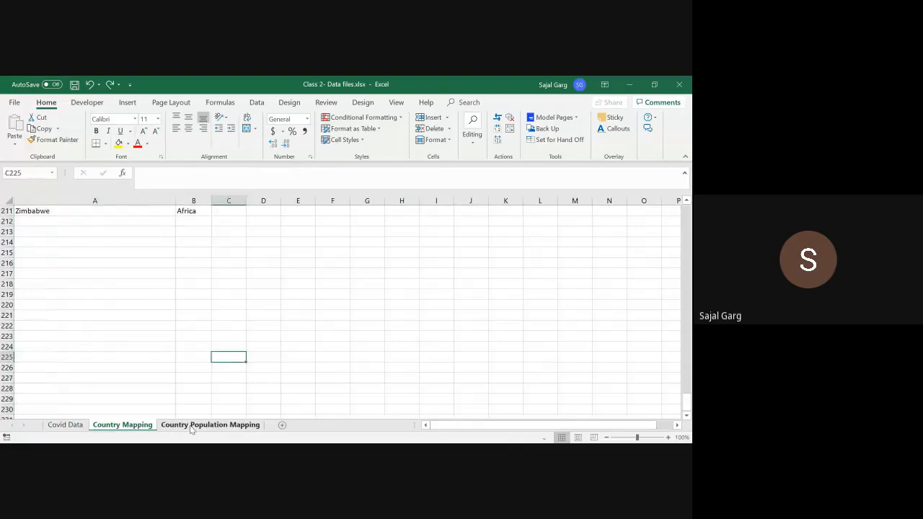
pyautogui.hotkey('ctrl', 'pagedown')
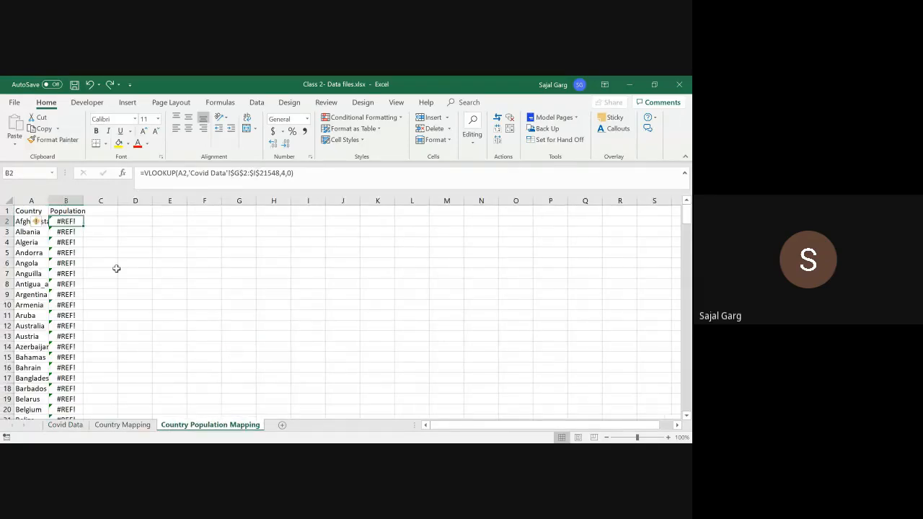
pyautogui.click(80, 429)
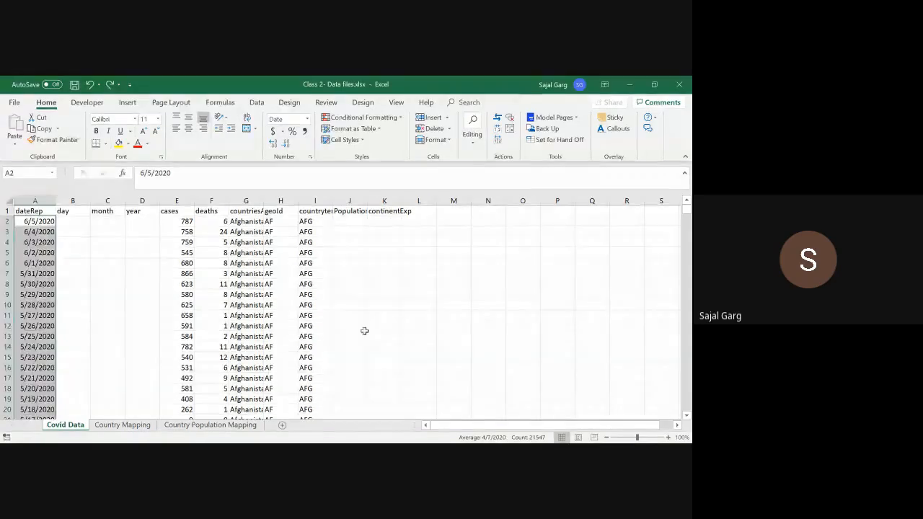
# Undo the Covid Data clean-up edits back to before the popData2018 column was deleted and the helper columns were cleared.
pyautogui.hotkey('ctrl', 'z')
pyautogui.hotkey('ctrl', 'z')
pyautogui.hotkey('ctrl', 'z')
pyautogui.hotkey('ctrl', 'z')
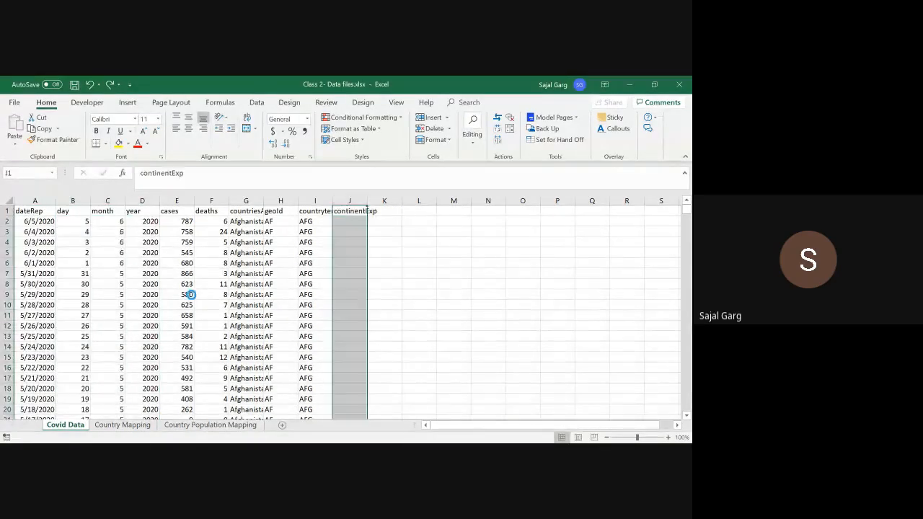
pyautogui.hotkey('ctrl', 'z')
pyautogui.hotkey('ctrl', 'z')
pyautogui.hotkey('ctrl', 'z')
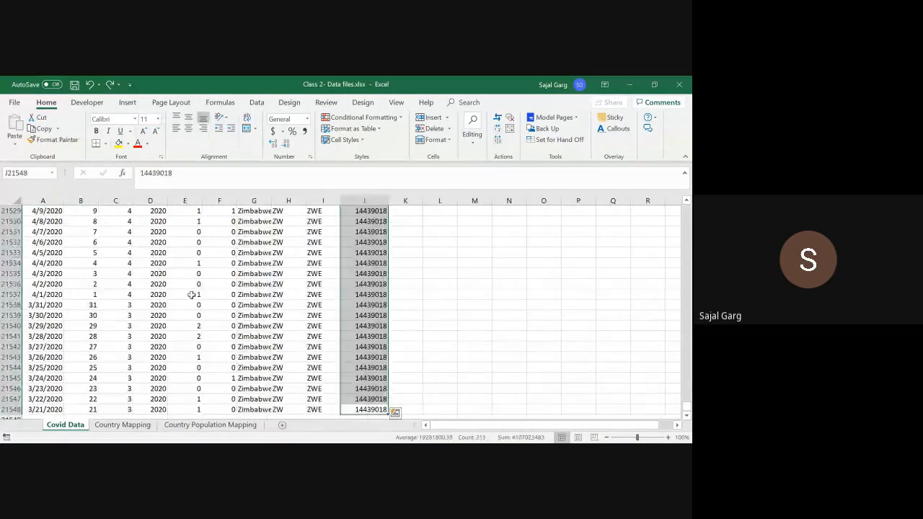
pyautogui.hotkey('ctrl', 'z')
pyautogui.hotkey('ctrl', 'z')
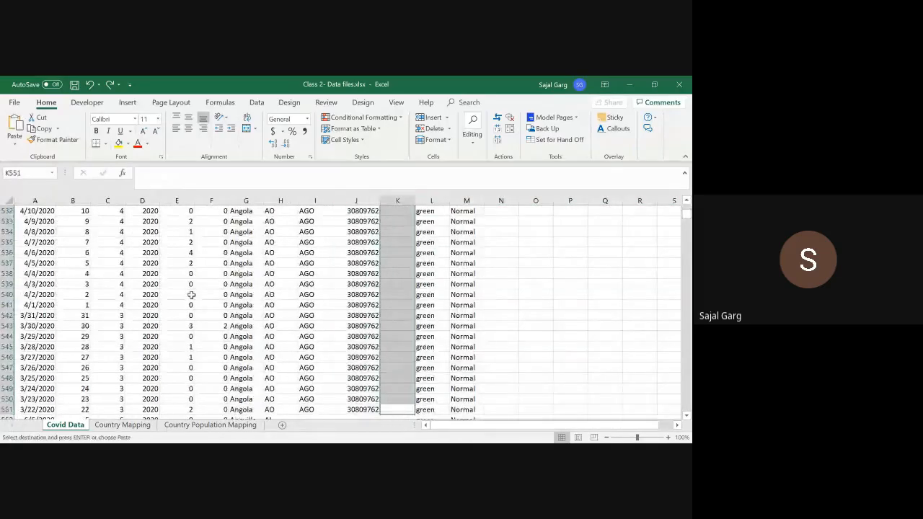
# Replace the VLOOKUP formulas in B2:B211 of the Country Population Mapping sheet with their values.
pyautogui.click(210, 435)
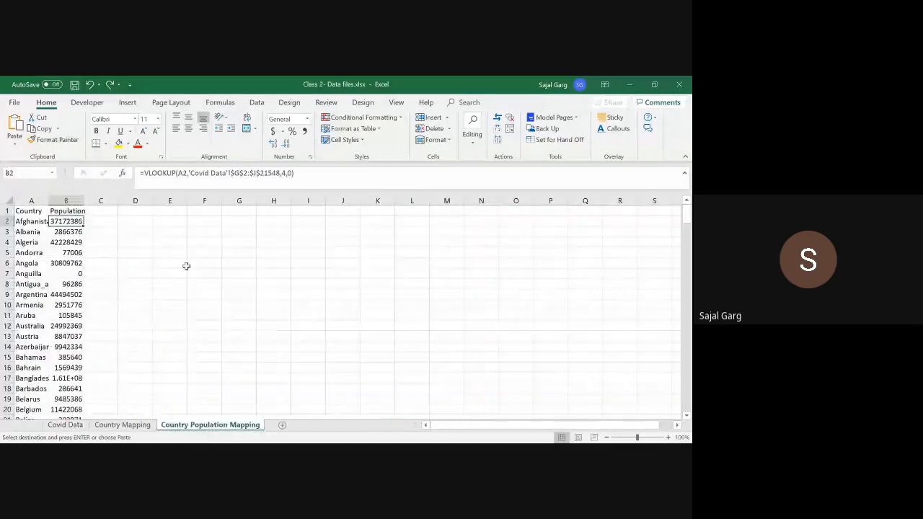
pyautogui.hotkey('ctrl', 'shift', 'Down')
pyautogui.hotkey('ctrl', 'c')
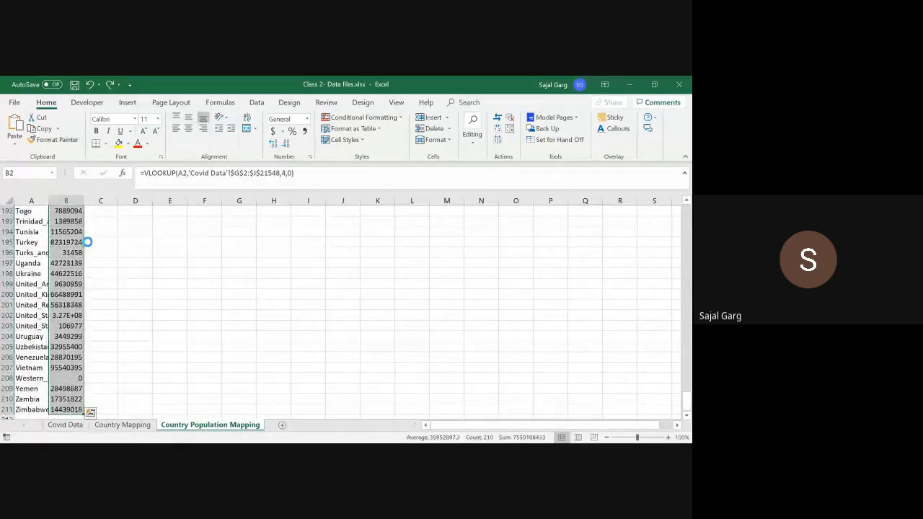
pyautogui.hotkey('ctrl', 'Up')
pyautogui.hotkey('ctrl', 'alt', 'v')
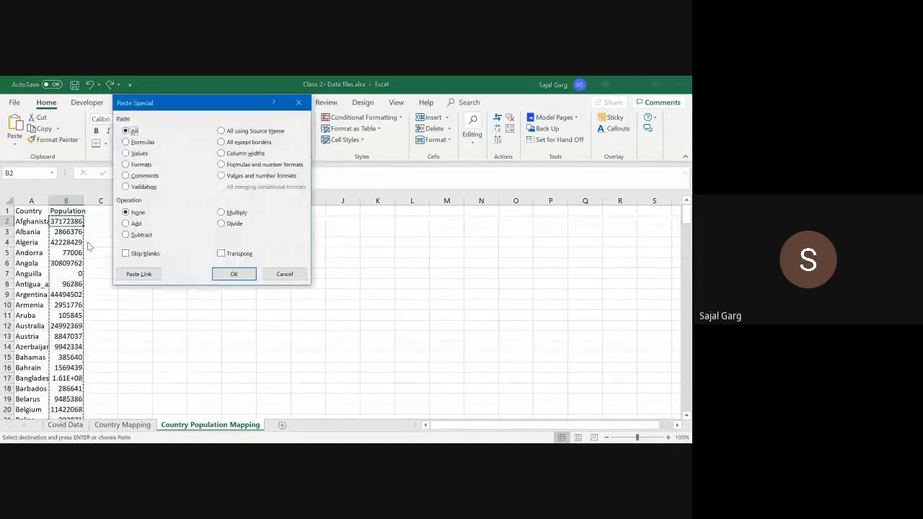
pyautogui.press('v')
pyautogui.press('Return')
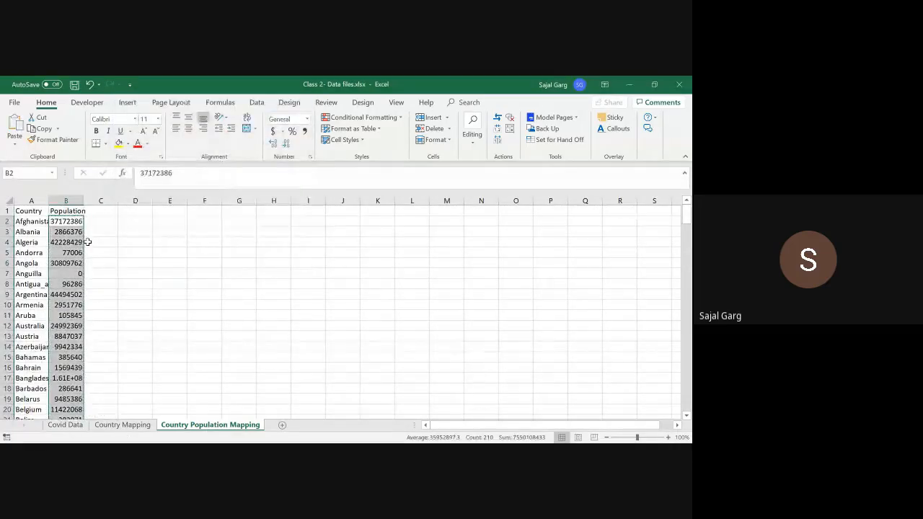
# Clear all helper columns from column L onward, beyond continentExp, on the Covid Data sheet.
pyautogui.hotkey('ctrl', 'pageup')
pyautogui.hotkey('ctrl', 'pageup')
pyautogui.press('Up')
pyautogui.press('Up')
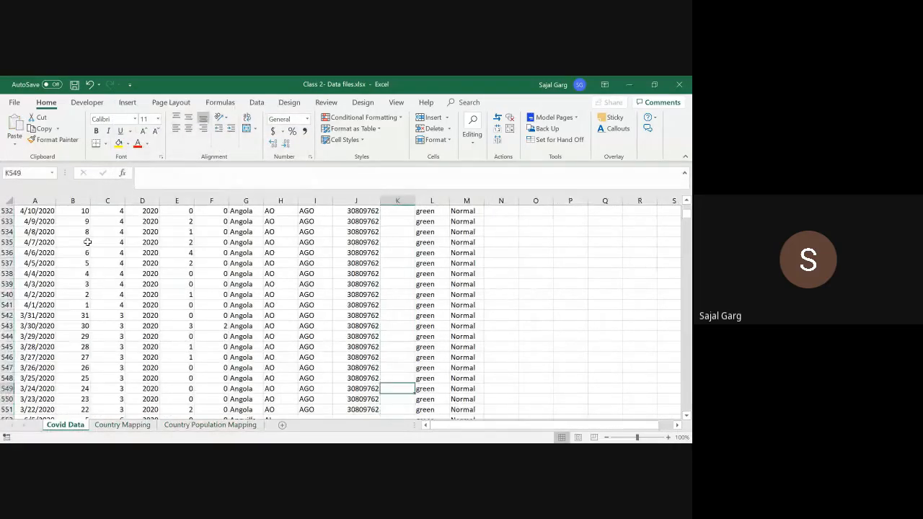
pyautogui.hotkey('ctrl', 'Up')
pyautogui.hotkey('alt', 'Tab')
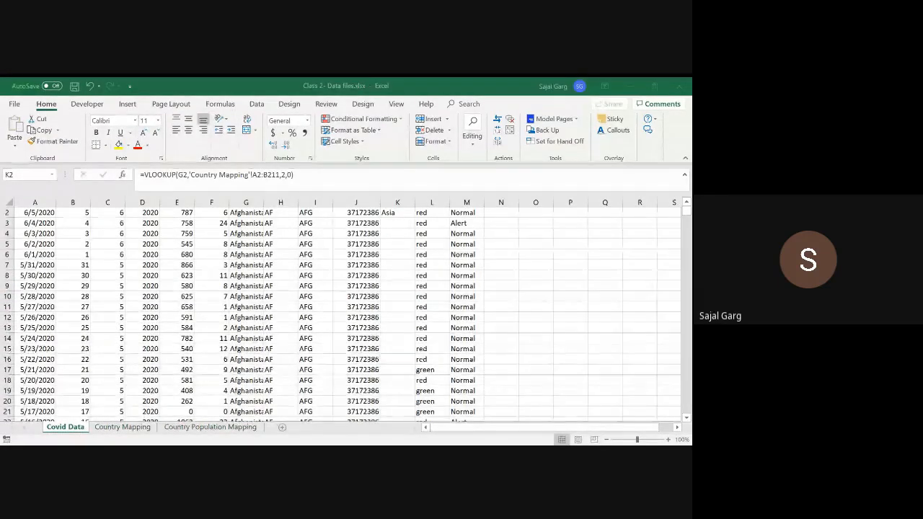
pyautogui.hotkey('alt', 'Tab')
pyautogui.scroll(1, 356, 253)
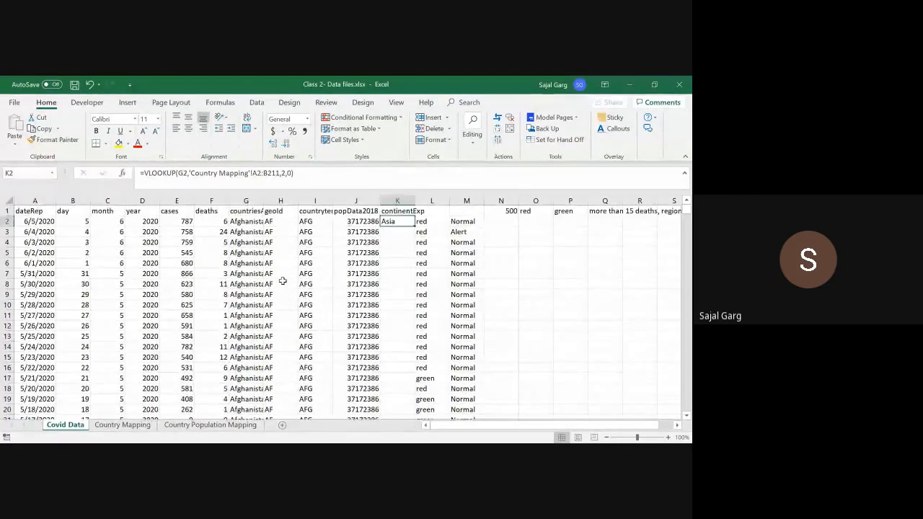
pyautogui.moveTo(423, 207); pyautogui.dragTo(591, 207)
pyautogui.press('Delete')
pyautogui.press('Left')
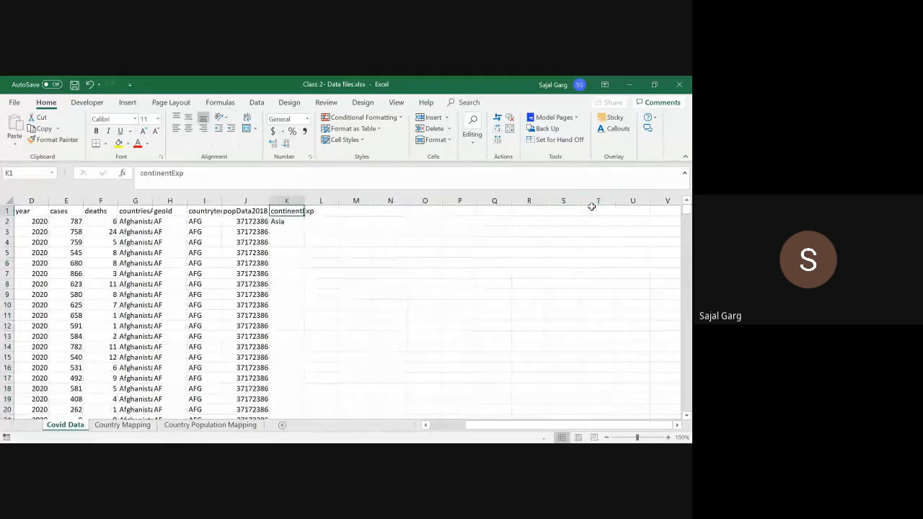
# Clear the lookup formula in K2 and change the K1 header to Continent.
pyautogui.press('Down')
pyautogui.press('Up')
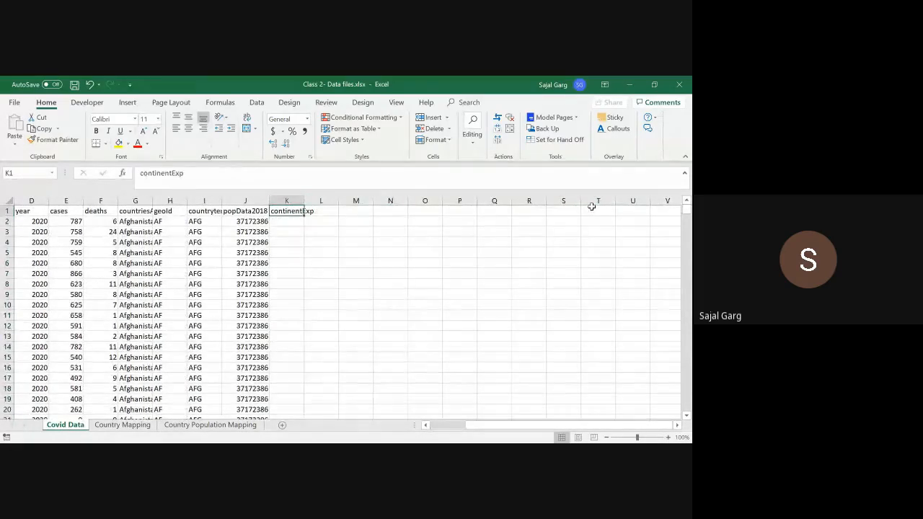
pyautogui.write('Continent')
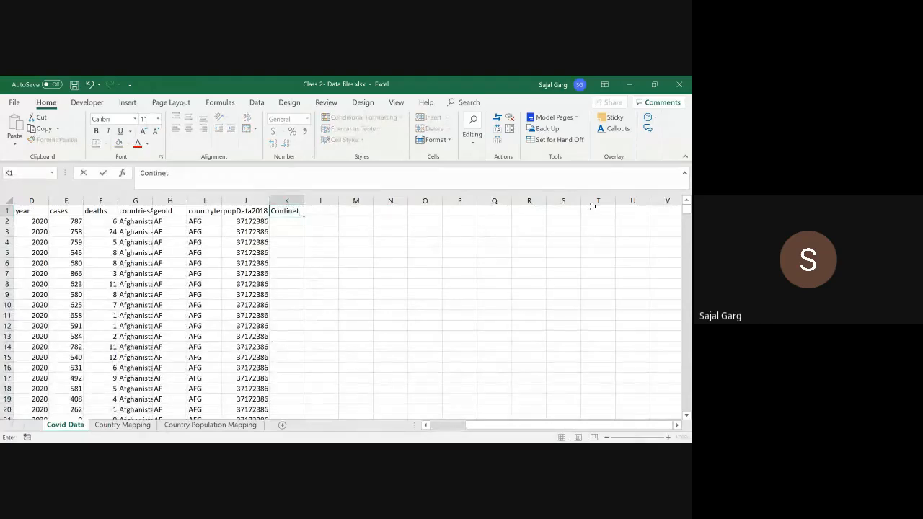
pyautogui.press('Left')
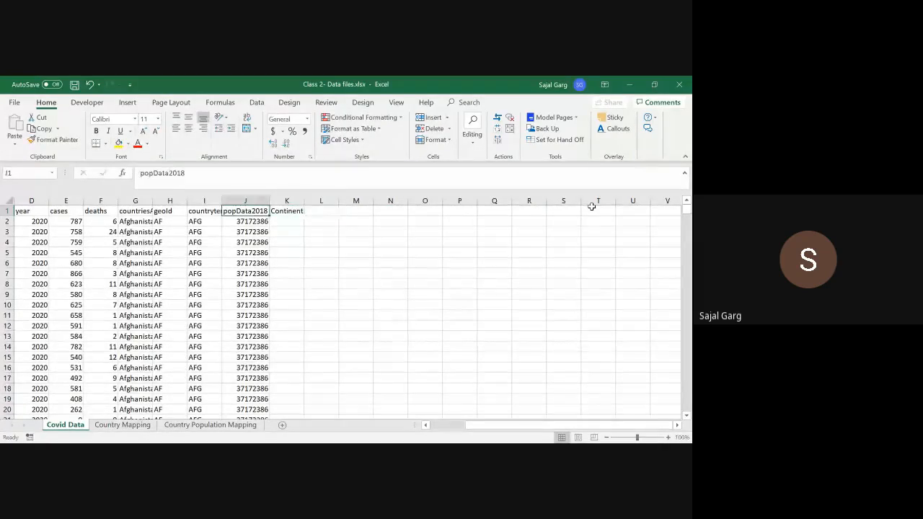
# Delete the whole popData2018 column J from the Covid Data sheet.
pyautogui.press('Delete')
pyautogui.write('Po')
pyautogui.press('BackSpace')
pyautogui.press('BackSpace')
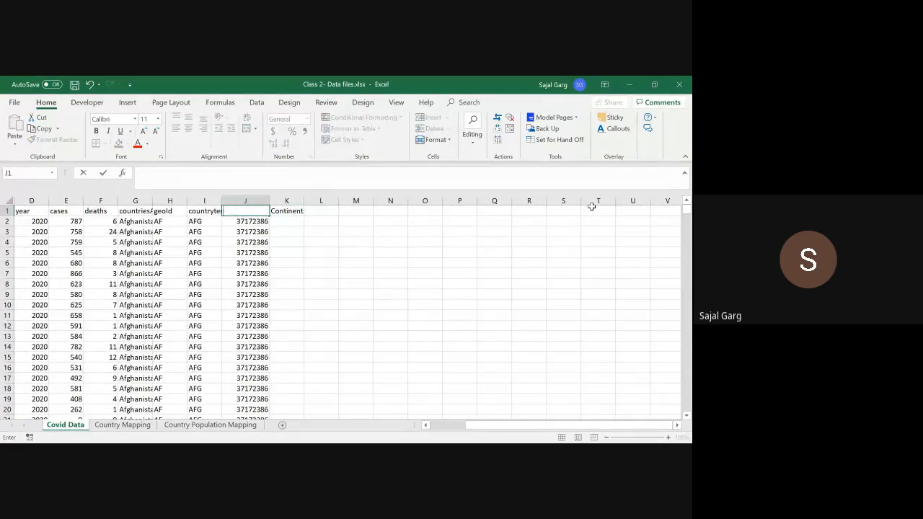
pyautogui.press('Right')
pyautogui.click(264, 201)
pyautogui.rightClick(264, 201)
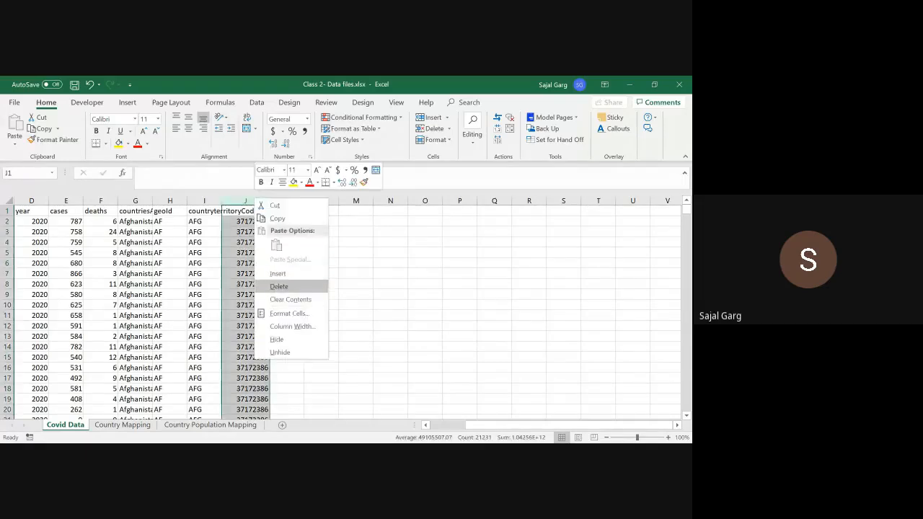
pyautogui.click(281, 284)
# Insert an empty column before Continent and enter the header Population in J1.
pyautogui.rightClick(232, 208)
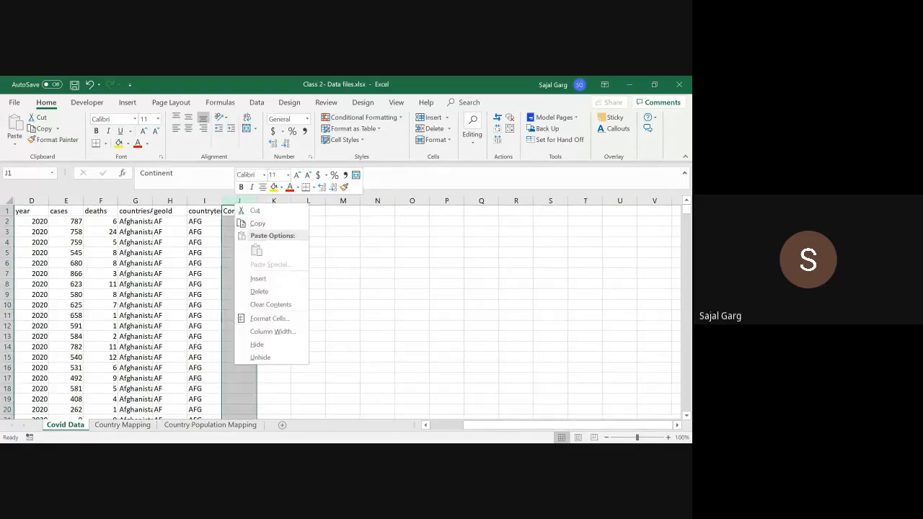
pyautogui.click(265, 278)
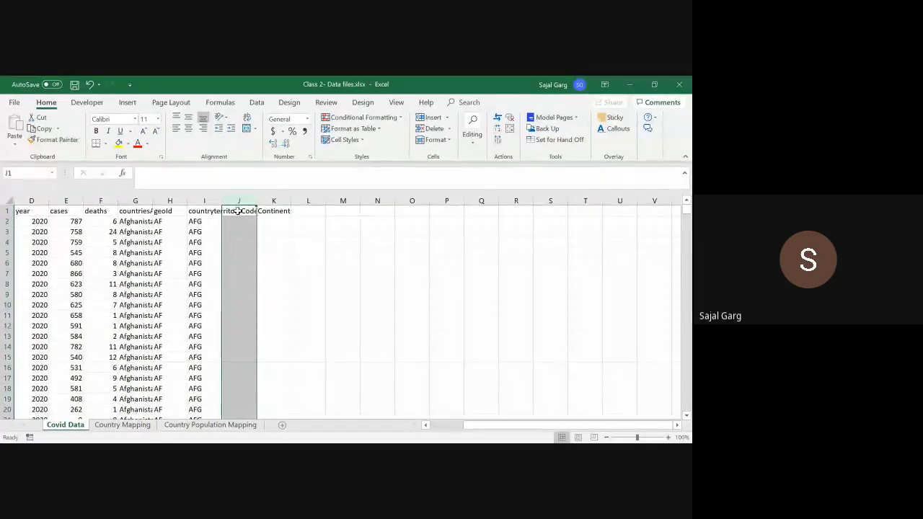
pyautogui.write('Population')
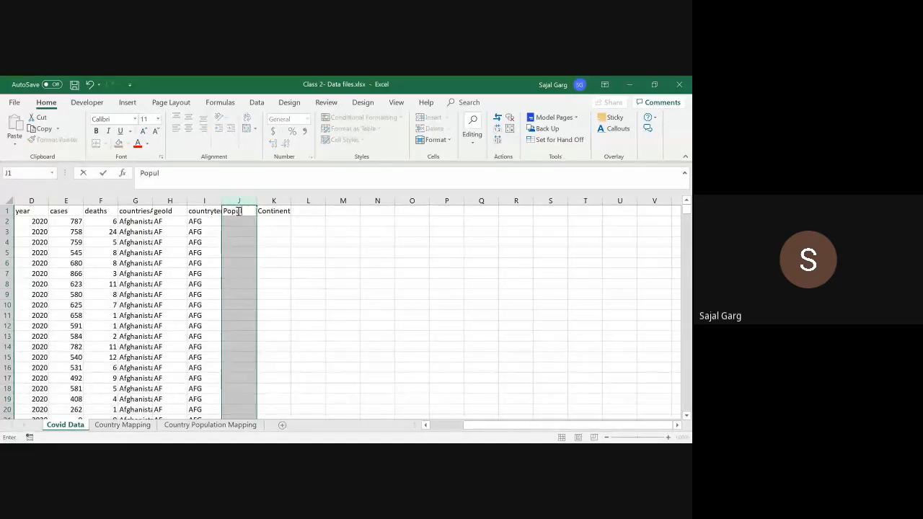
pyautogui.press('Return')
# Clear the day, month and year values in columns B to D from row 2 down to the last row, keeping the headers.
pyautogui.press('Left')
pyautogui.press('Left')
pyautogui.press('Left')
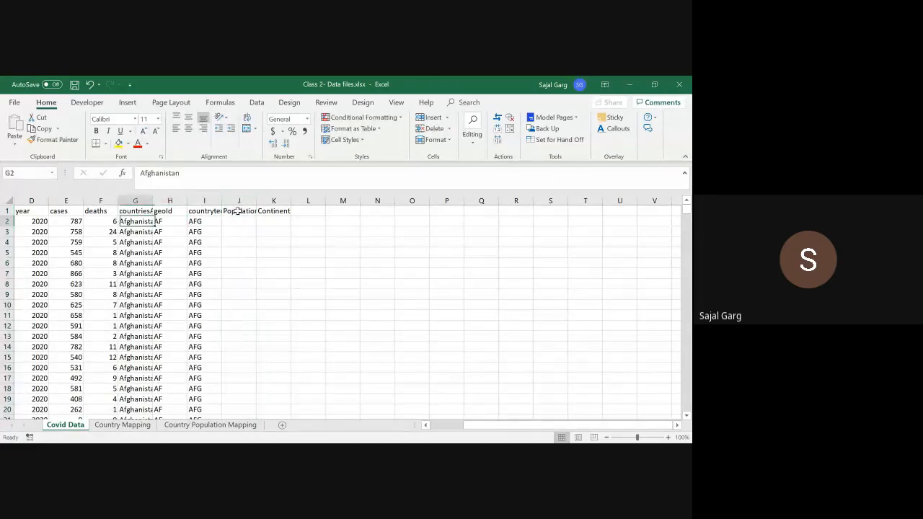
pyautogui.hotkey('ctrl', 'Left')
pyautogui.hotkey('shift', 'Right')
pyautogui.hotkey('shift', 'Right')
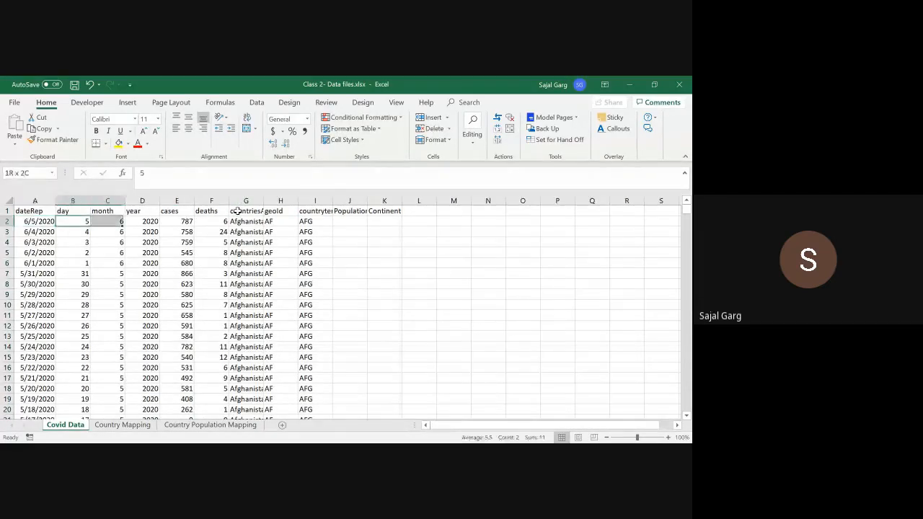
pyautogui.hotkey('ctrl', 'shift', 'Down')
pyautogui.press('Delete')
pyautogui.press('Left')
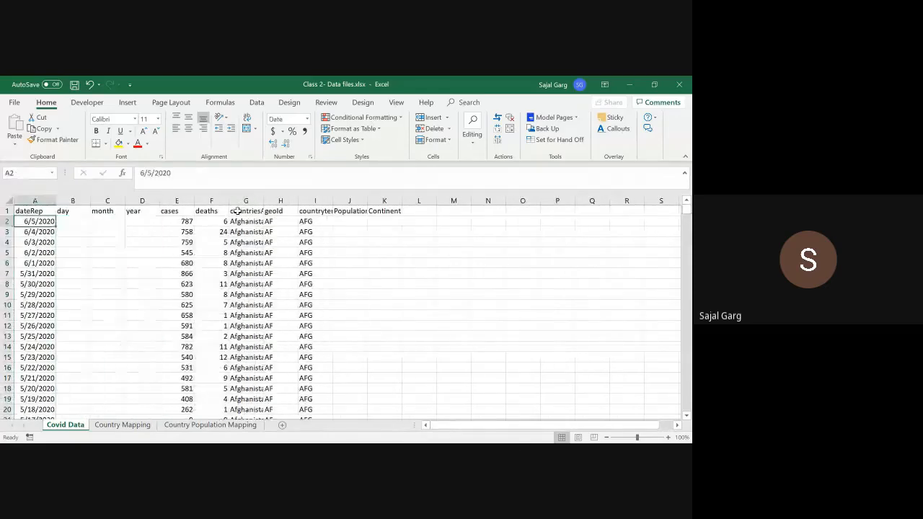
# Apply the General number format to the dateRep values from A2 down to A21548.
pyautogui.hotkey('ctrl', 'shift', 'Down')
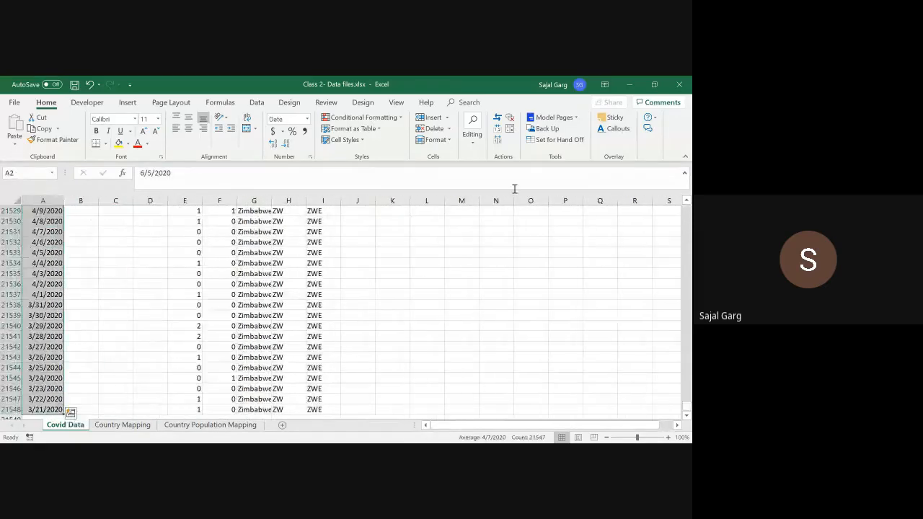
pyautogui.click(307, 118)
pyautogui.click(306, 136)
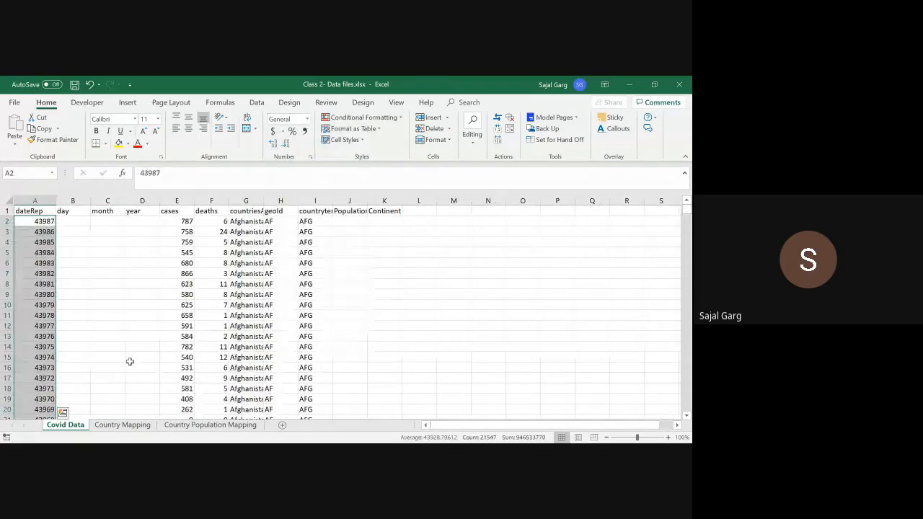
# Check the pasted values on the Country Population Mapping sheet, and apply the Short Date format to the dateRep values in Covid Data.
pyautogui.click(210, 425)
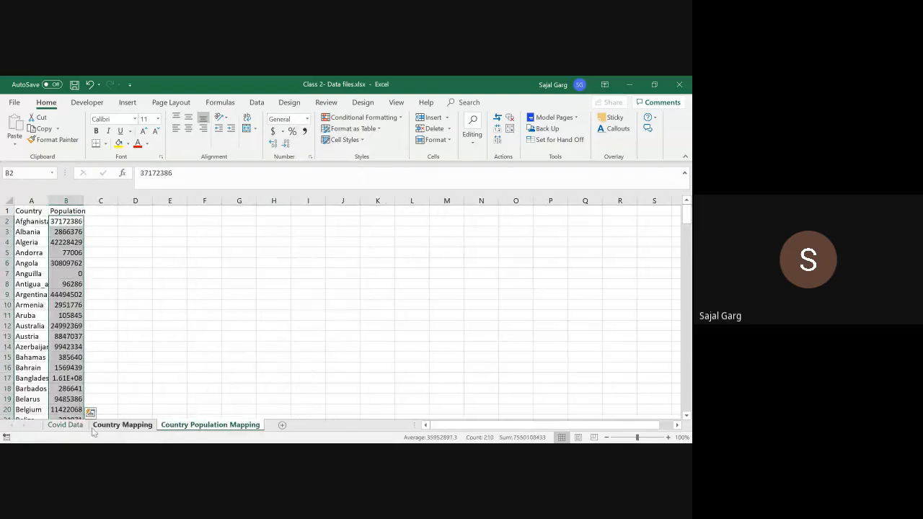
pyautogui.click(65, 425)
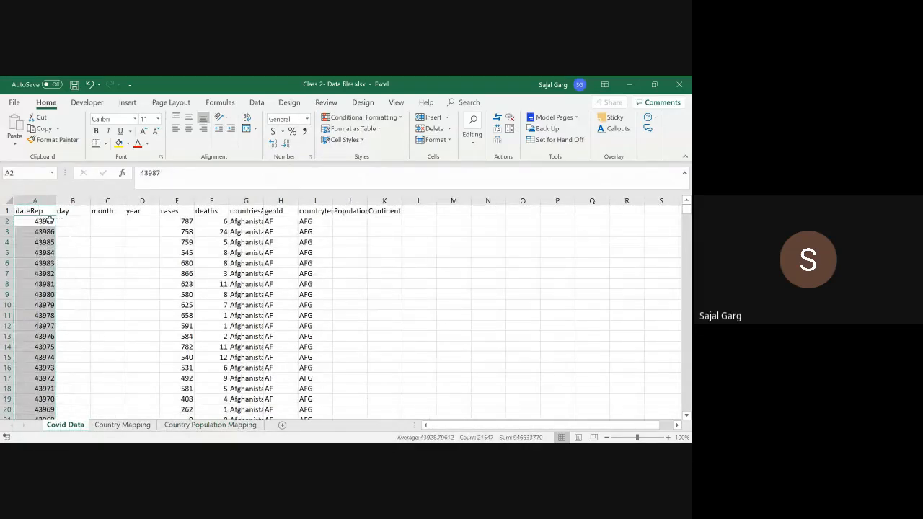
pyautogui.click(307, 118)
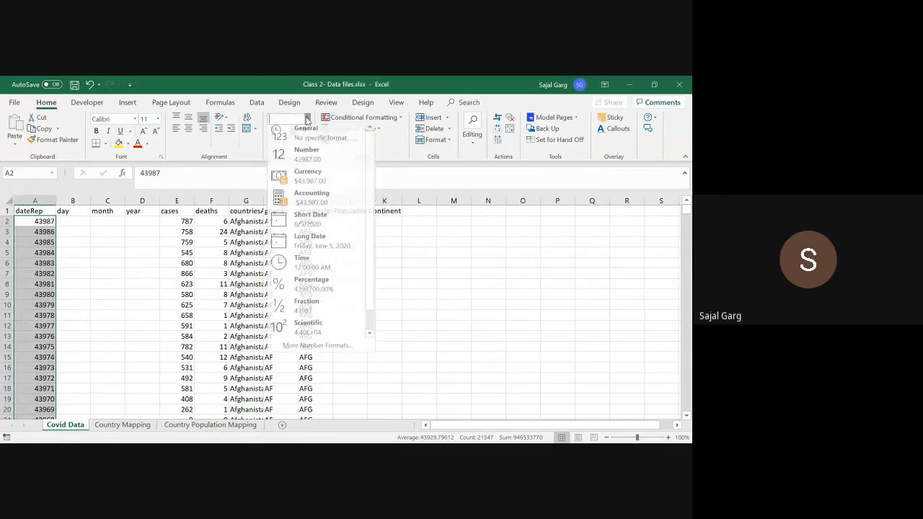
pyautogui.click(284, 222)
# Review row 2 of the Covid Data sheet from the empty day column across to the empty Population column.
pyautogui.click(71, 221)
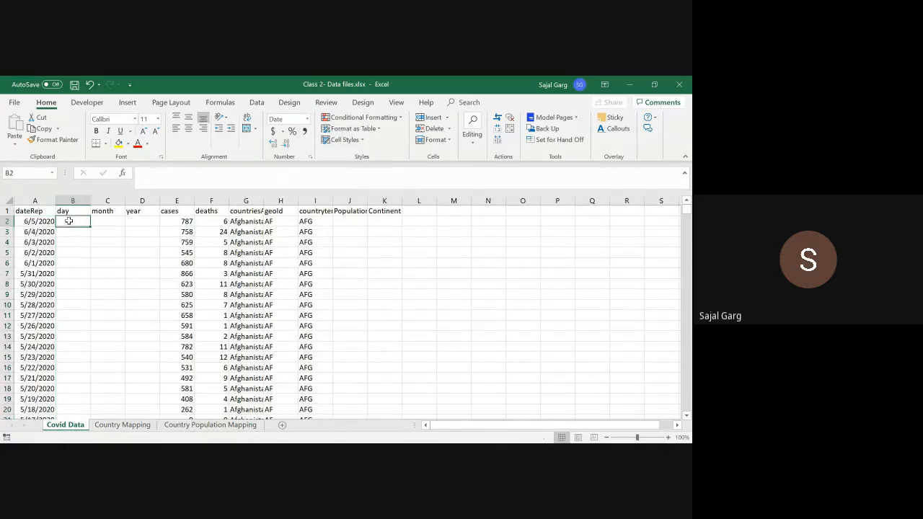
pyautogui.press('Right')
pyautogui.press('Right')
pyautogui.press('Right')
pyautogui.press('Right')
pyautogui.press('Right')
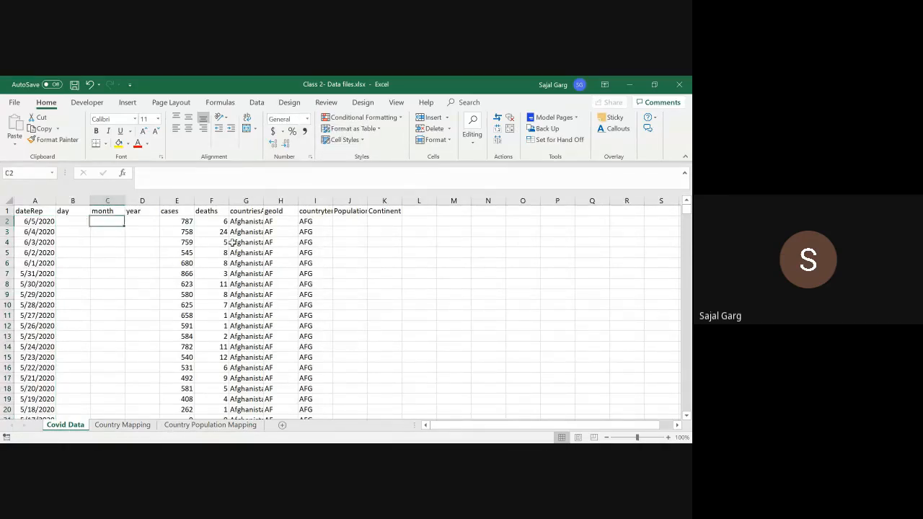
pyautogui.press('Right')
pyautogui.press('Right')
pyautogui.press('Right')
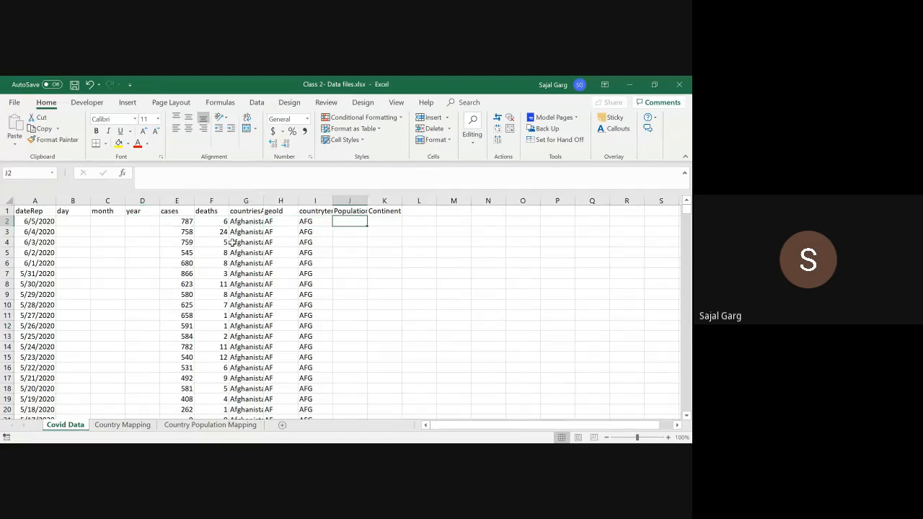
# Review the Country Population Mapping and Country Mapping sheets, and check the Continent and cases cells in row 2 of Covid Data.
pyautogui.press('Right')
pyautogui.press('Left')
pyautogui.click(210, 425)
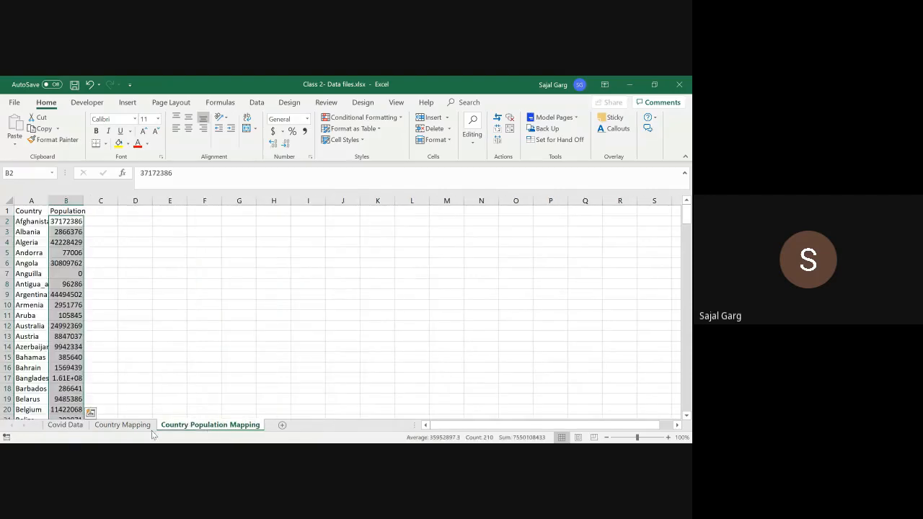
pyautogui.click(107, 427)
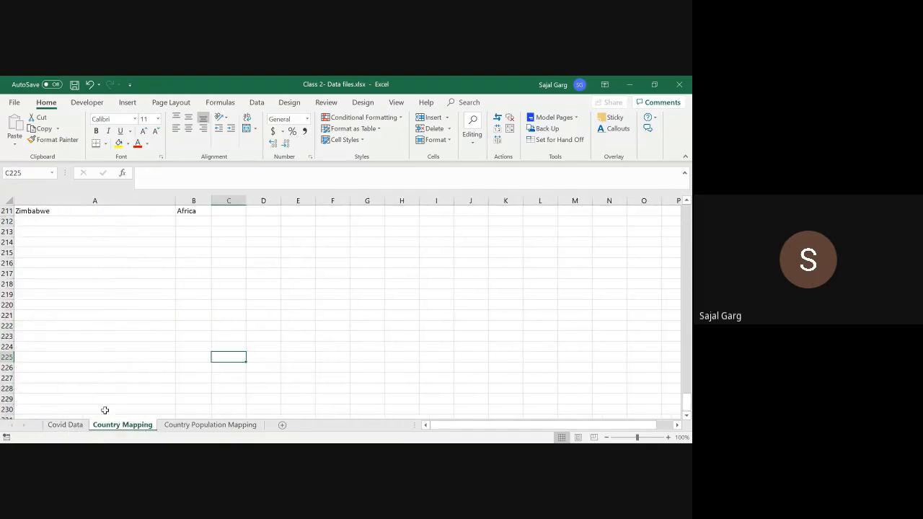
pyautogui.scroll(20, 177, 315)
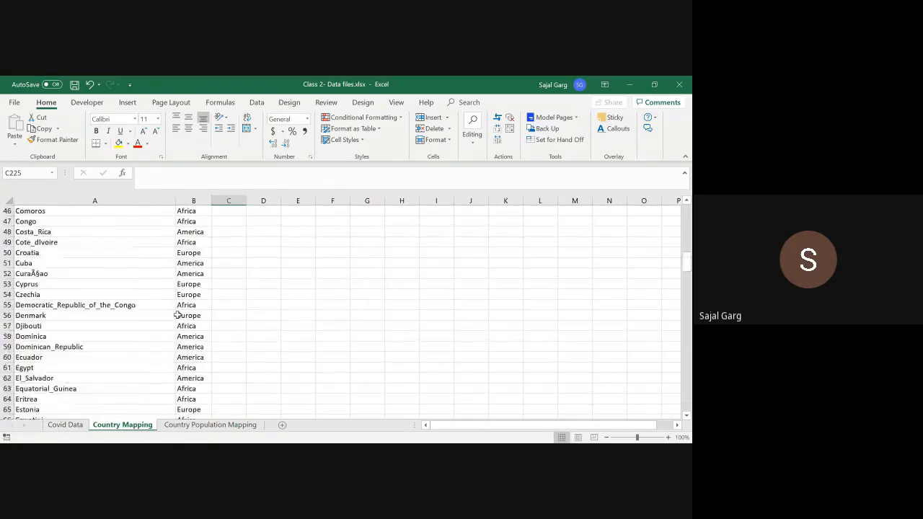
pyautogui.scroll(15, 177, 316)
pyautogui.click(63, 425)
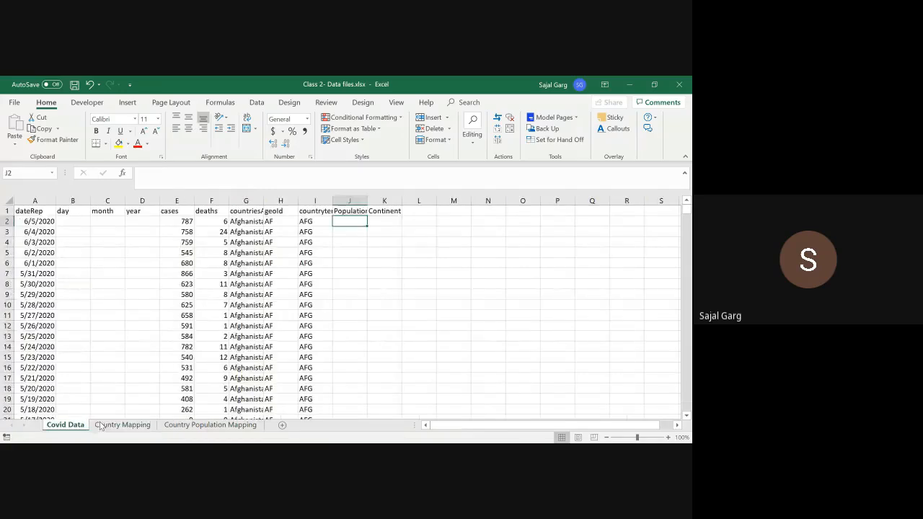
pyautogui.click(386, 221)
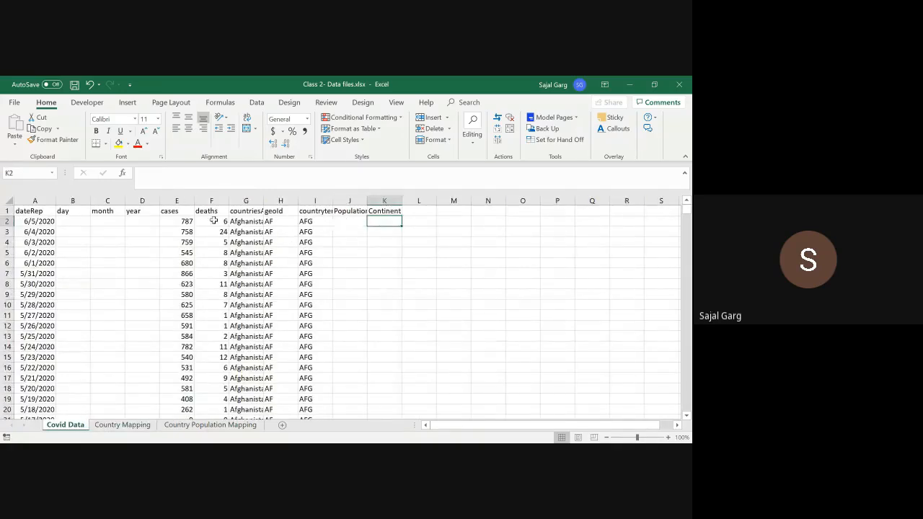
pyautogui.click(163, 222)
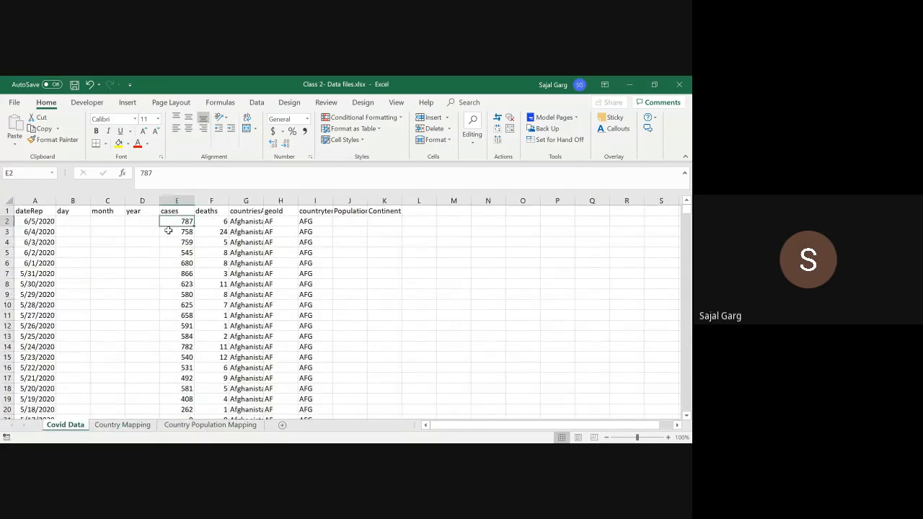
# Add the column header Red/green in cell L1 of the Covid Data sheet, beside Continent.
pyautogui.click(423, 221)
pyautogui.press('Up')
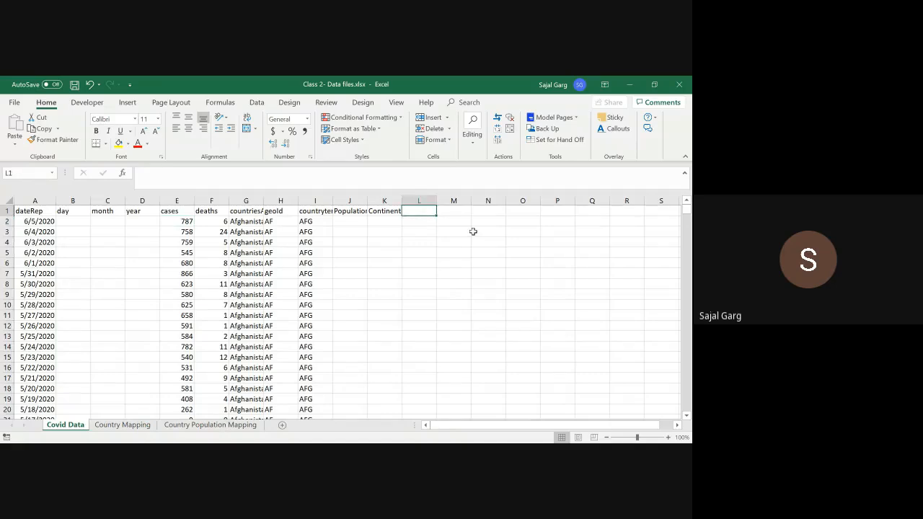
pyautogui.write('Reg')
pyautogui.press('BackSpace')
pyautogui.write('d/gre')
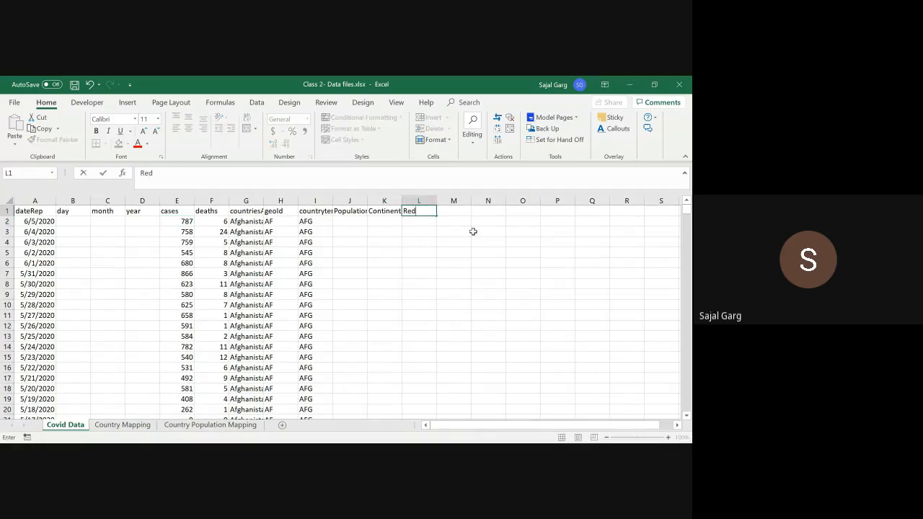
pyautogui.press('BackSpace')
pyautogui.press('BackSpace')
pyautogui.press('BackSpace')
pyautogui.write('green')
pyautogui.press('Tab')
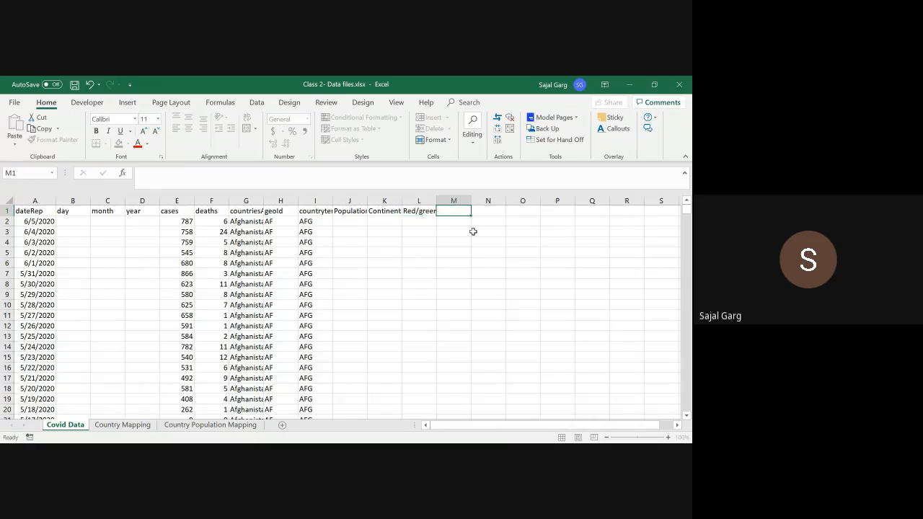
# Enter Alert/Normal as the column header in cell M1.
pyautogui.write('Alert/Normal')
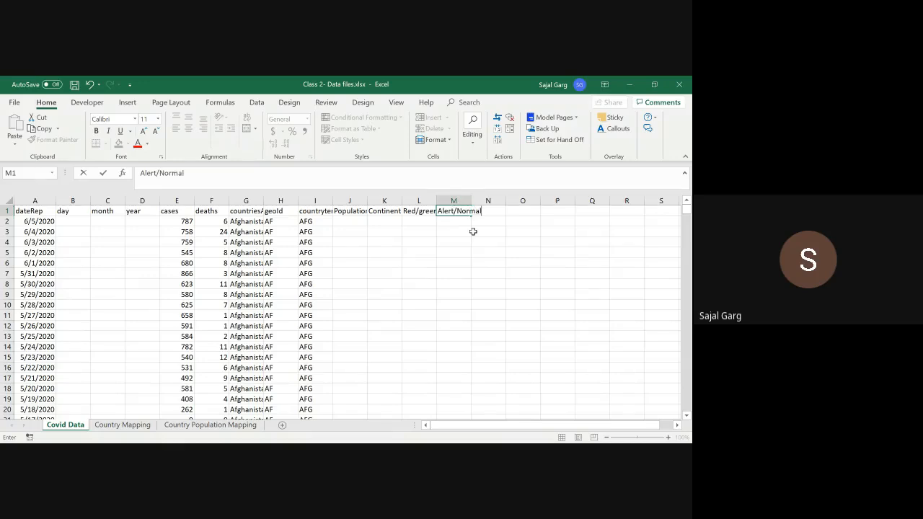
pyautogui.press('Return')
pyautogui.press('Left')
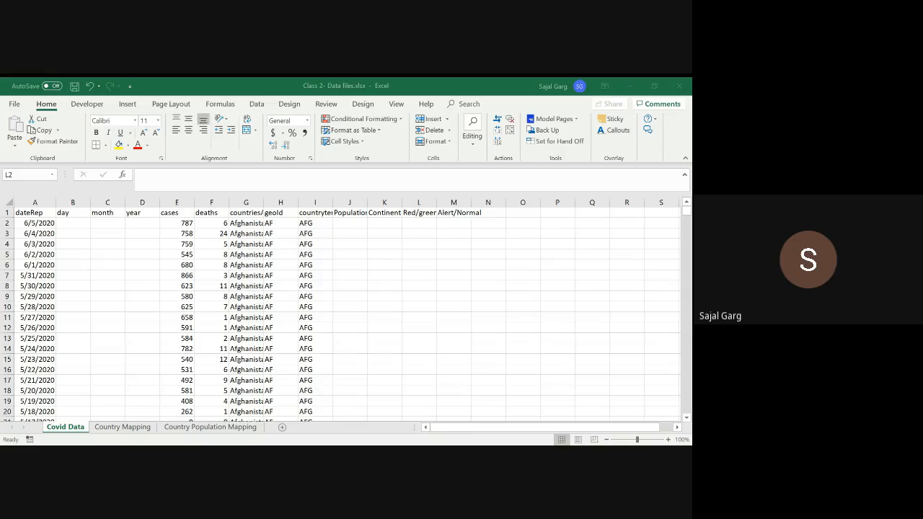
# Check the Country Population Mapping and Country Mapping sheets once more, and return to the Covid Data sheet.
pyautogui.click(178, 427)
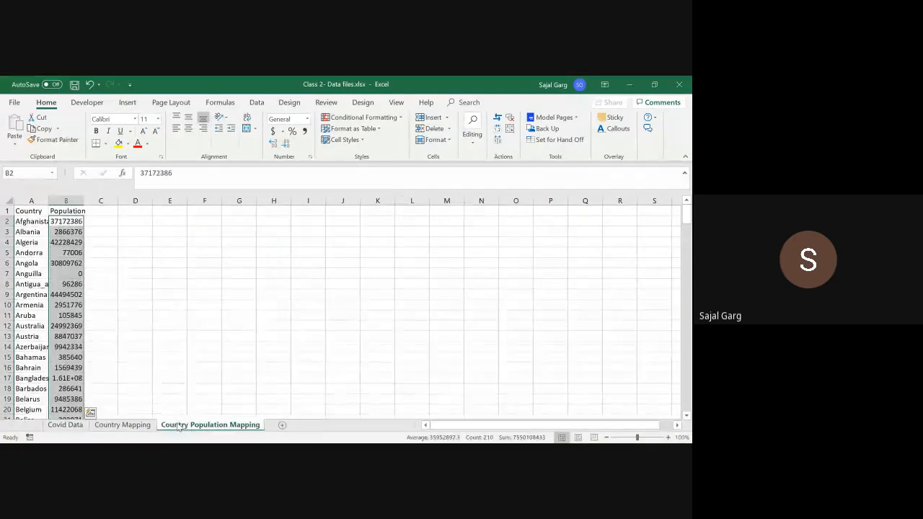
pyautogui.click(104, 425)
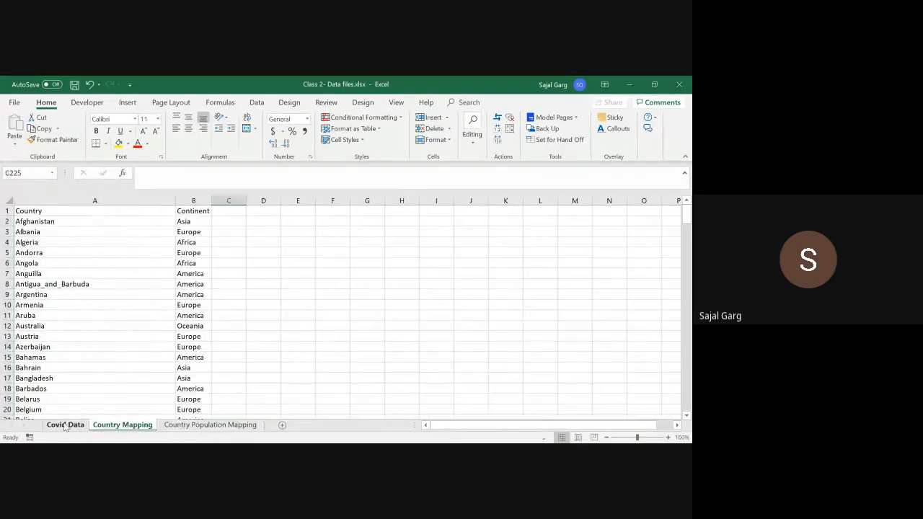
pyautogui.click(65, 426)
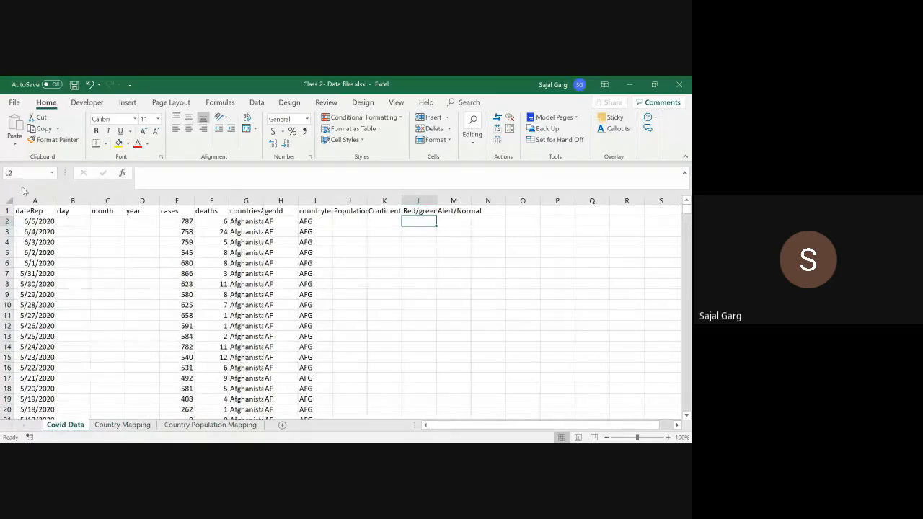
# Apply the General number format to the dateRep values from A2 down to A21548, and save the workbook.
pyautogui.click(27, 221)
pyautogui.hotkey('ctrl', 'shift', 'Down')
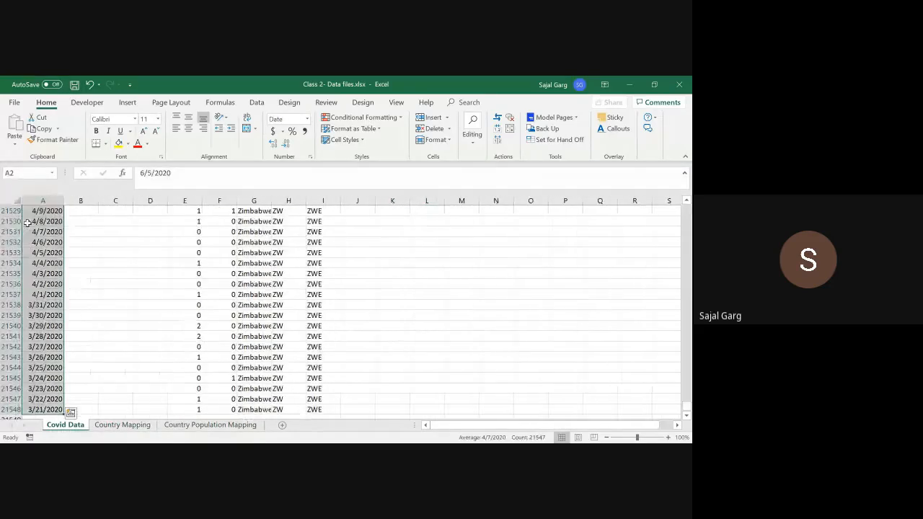
pyautogui.click(304, 143)
pyautogui.click(75, 86)
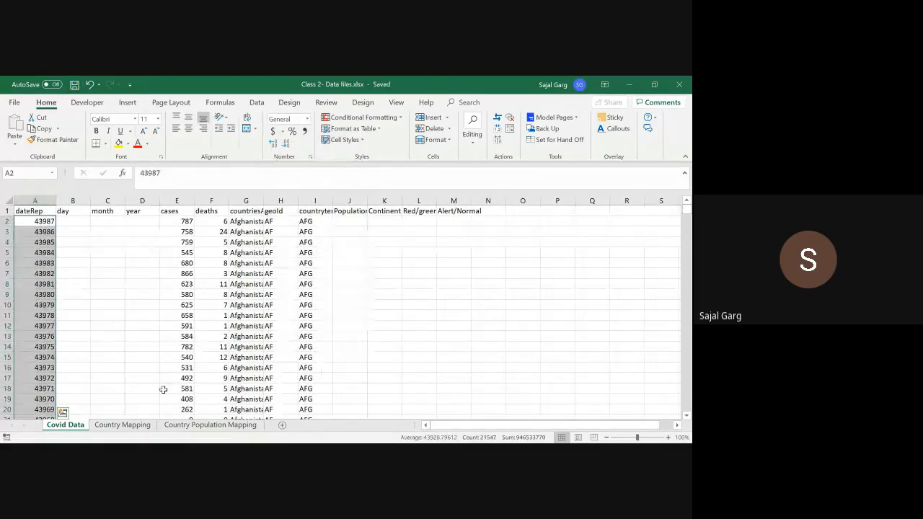